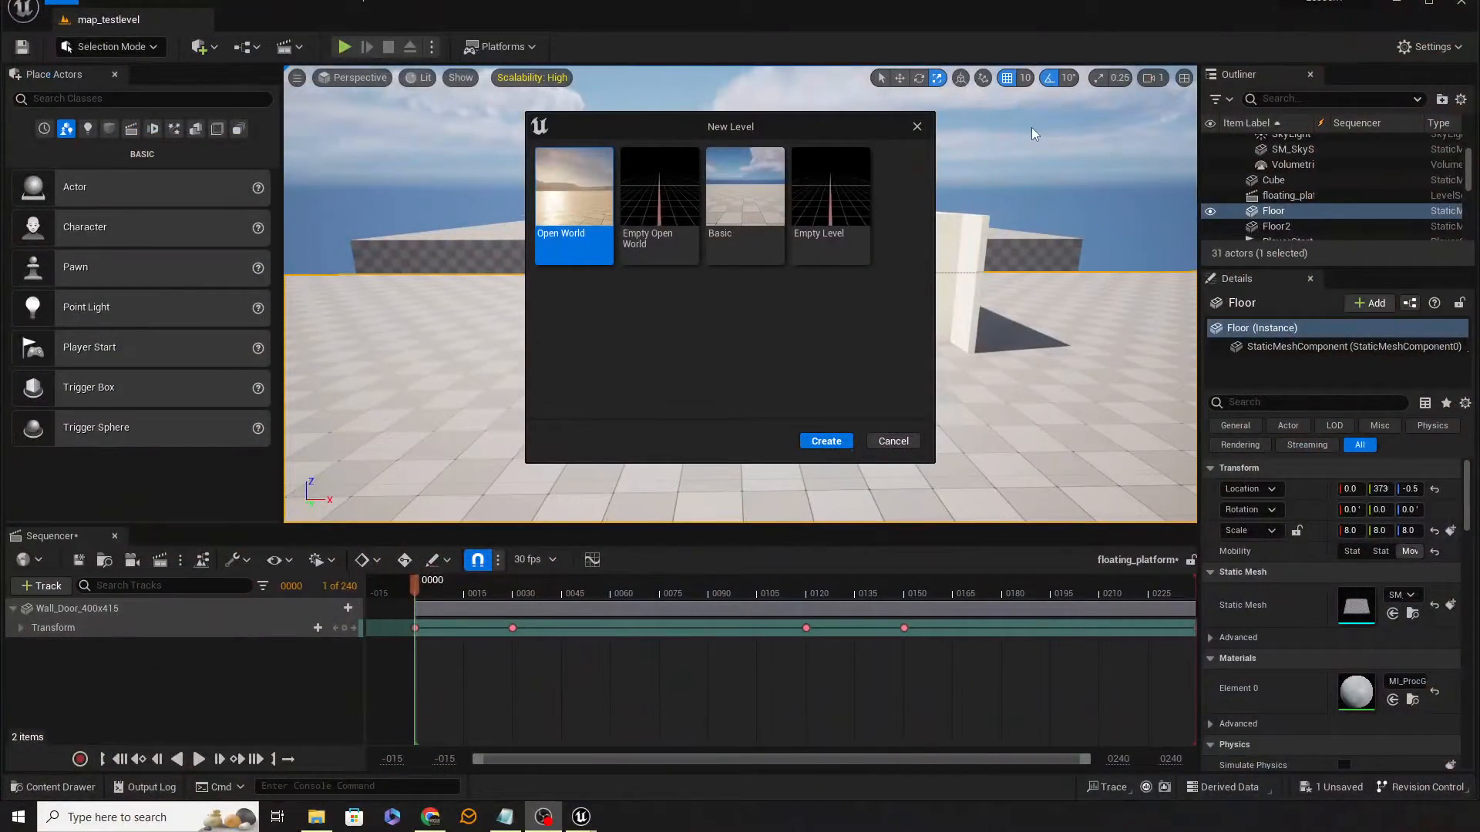
# Step: Create a new level from the Empty Open World template
pyautogui.click(659, 202)
pyautogui.click(825, 442)
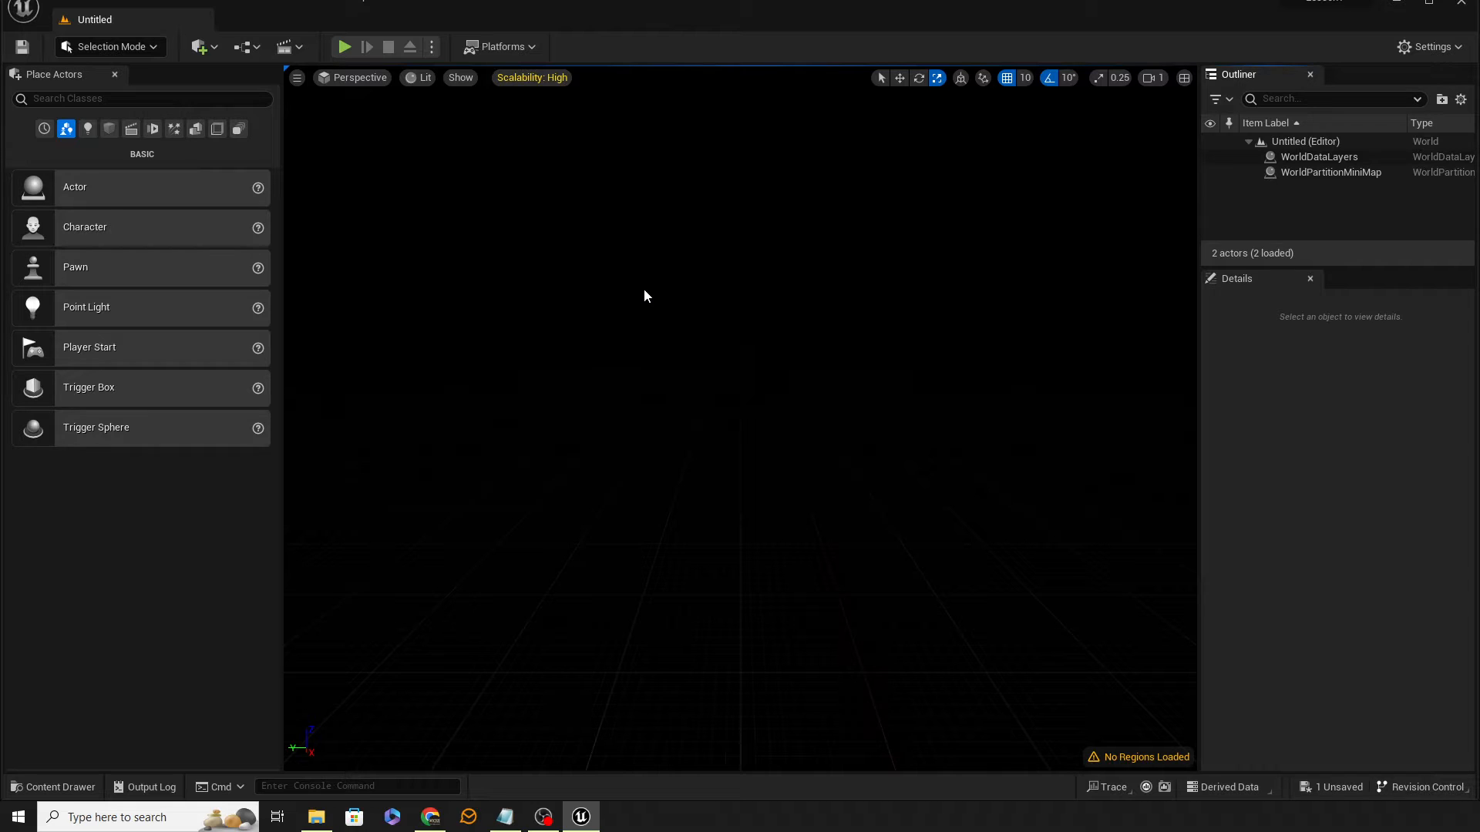
pyautogui.click(140, 5)
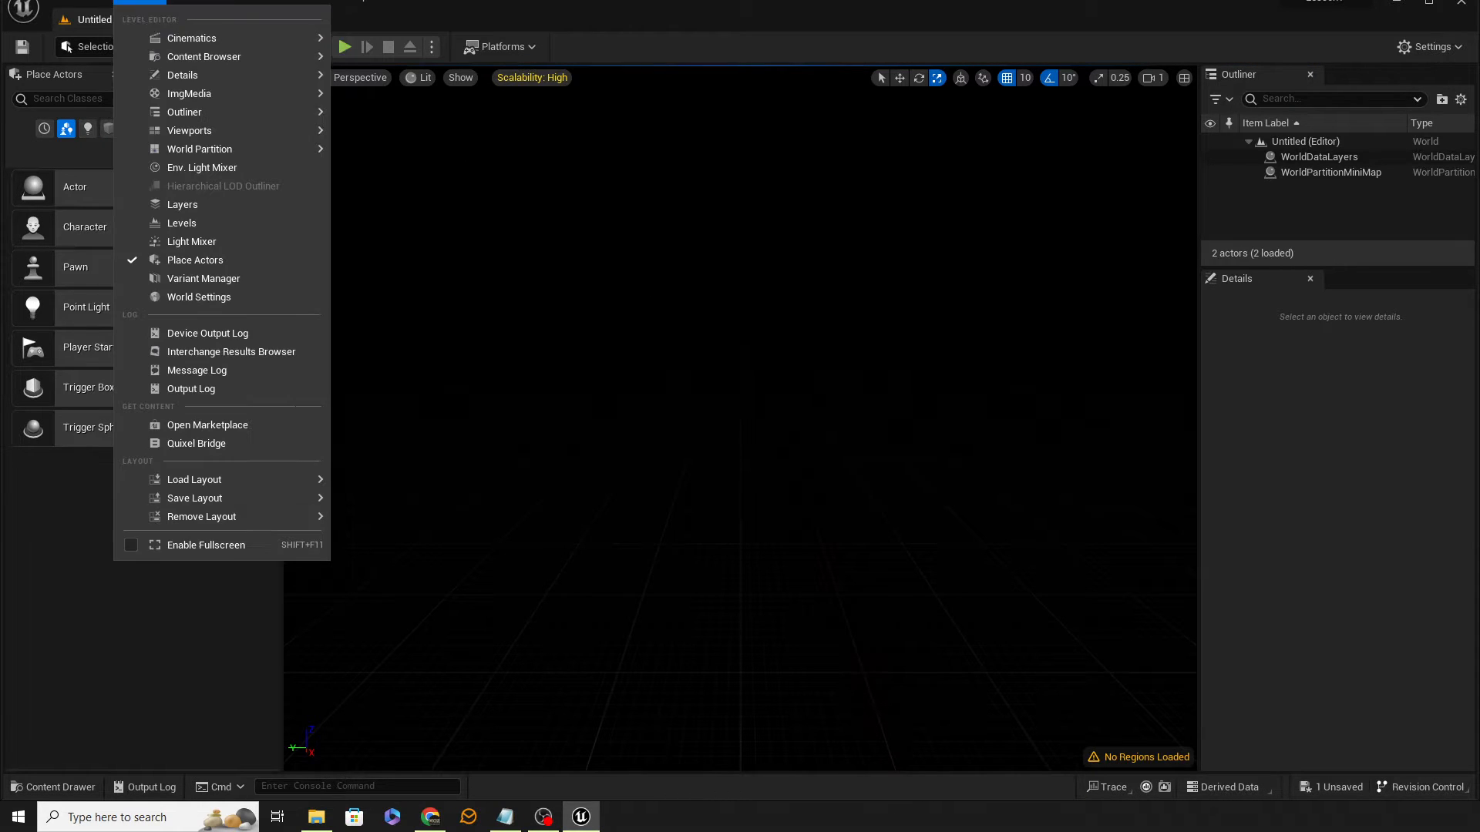
pyautogui.click(198, 241)
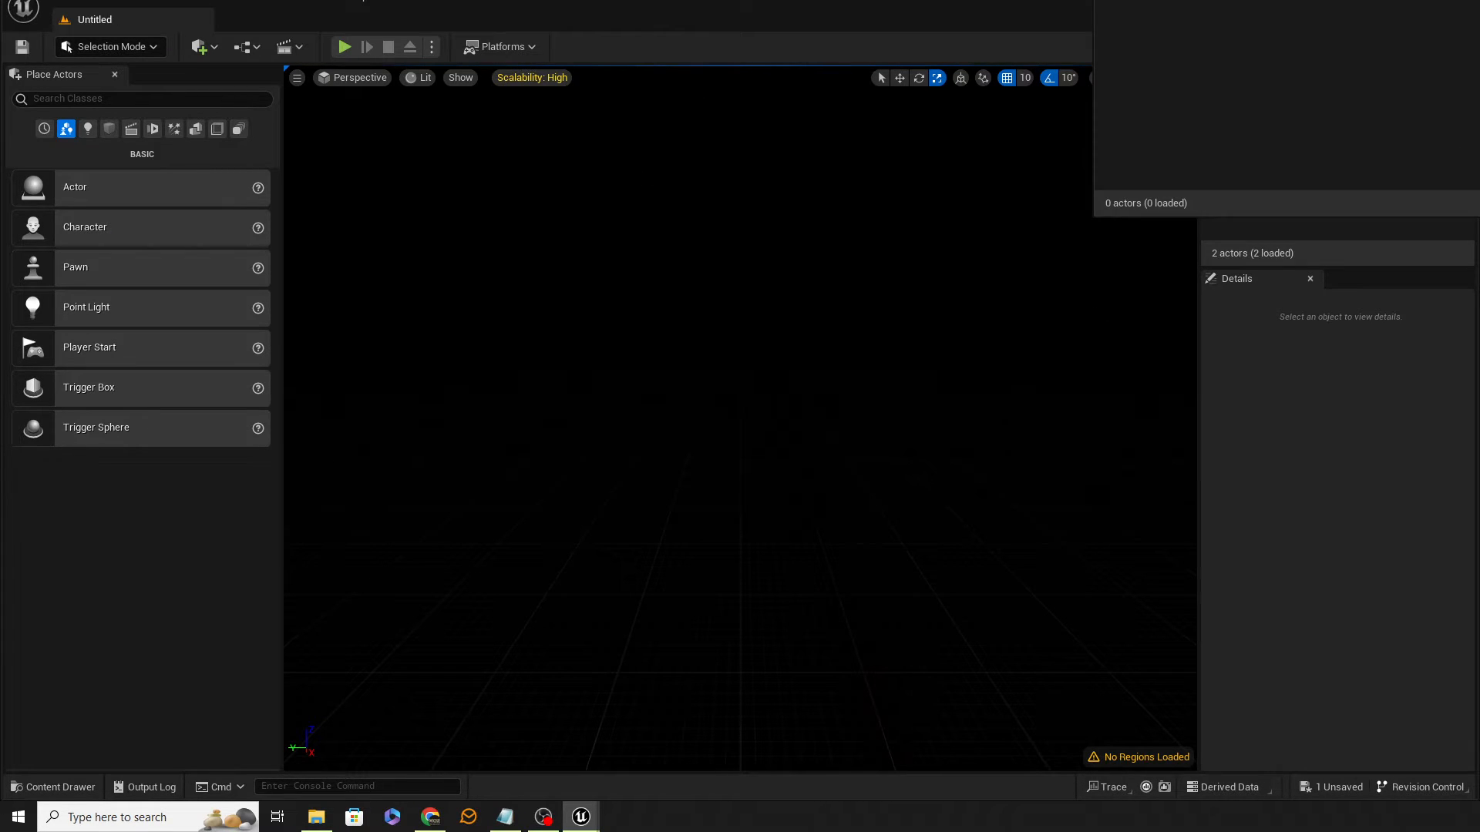
pyautogui.moveTo(1312, 0); pyautogui.dragTo(697, 164)
pyautogui.click(1237, 169)
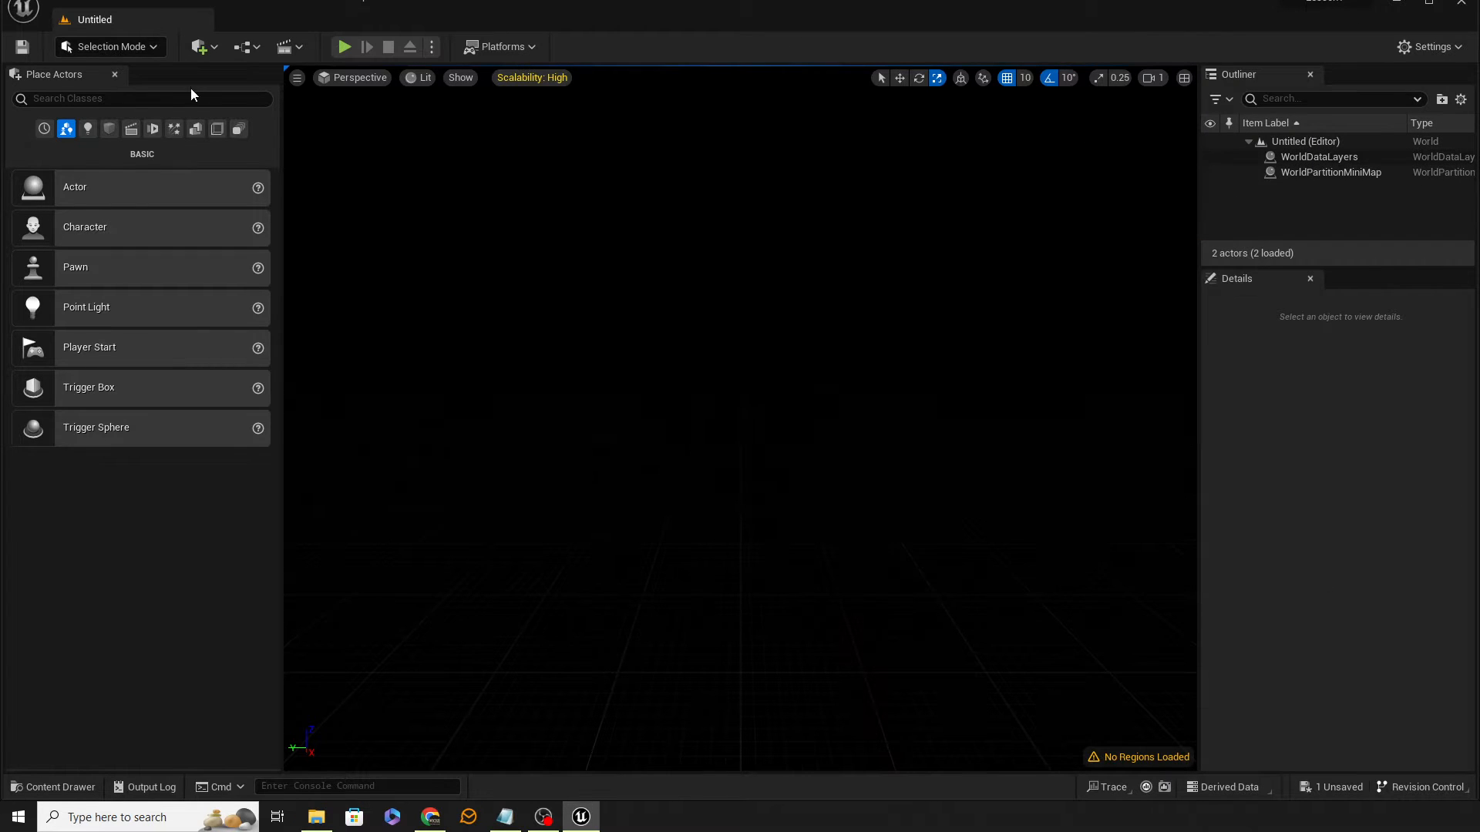
# Step: Open the Env. Light Mixer window and move it into the viewport area
pyautogui.click(140, 4)
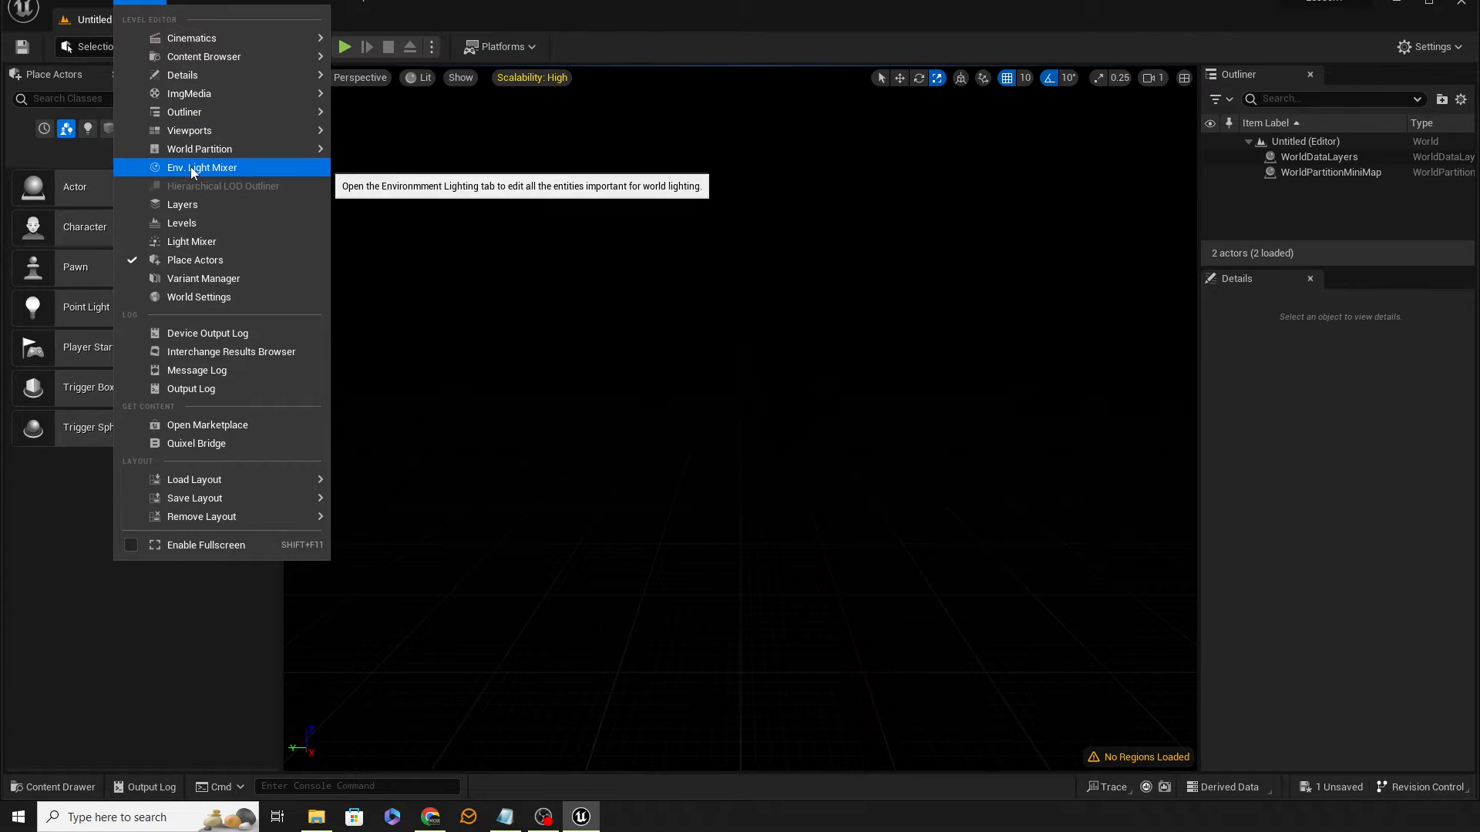
pyautogui.click(193, 168)
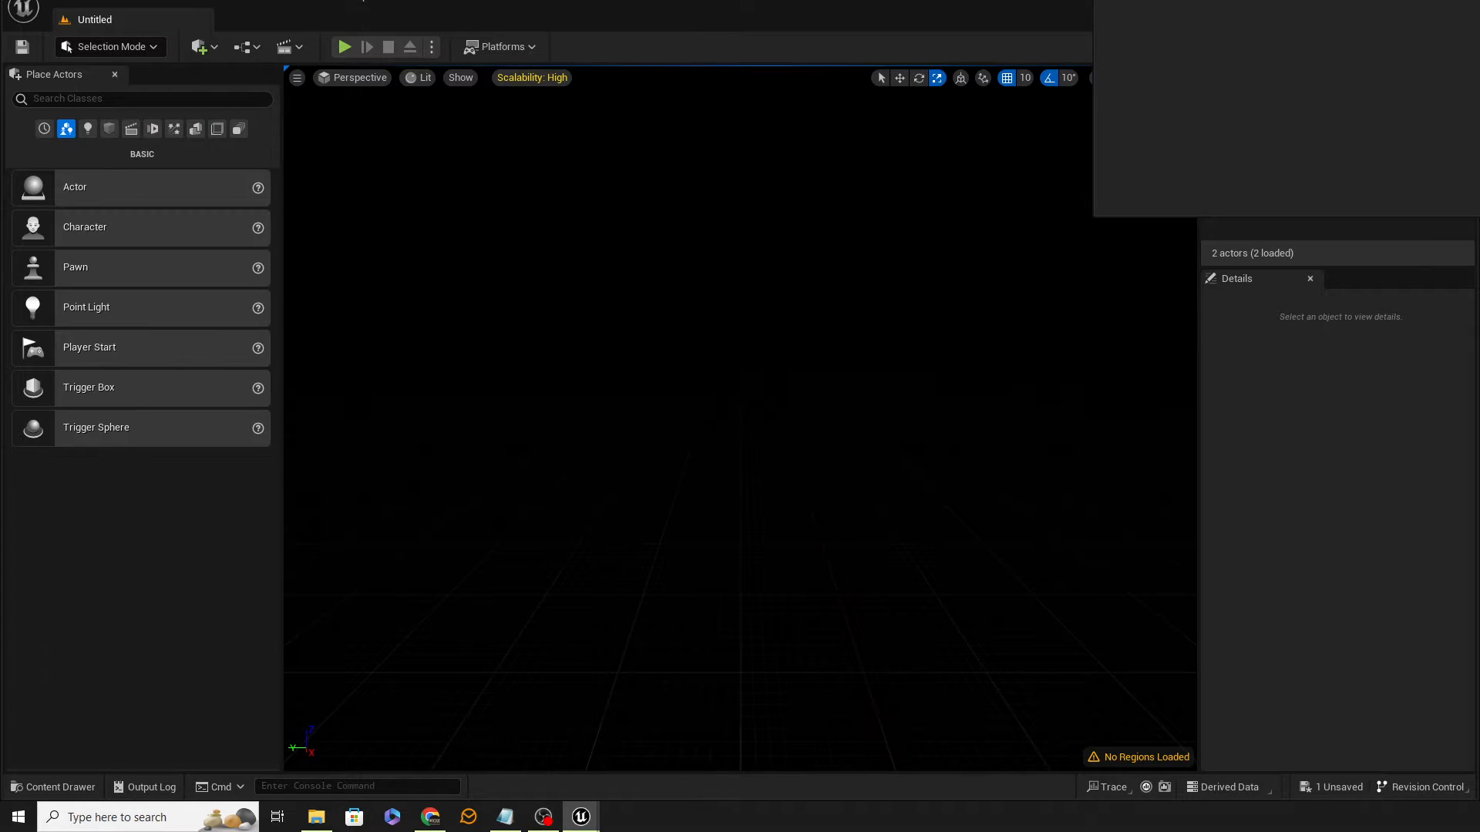
pyautogui.moveTo(1350, 0); pyautogui.dragTo(612, 122)
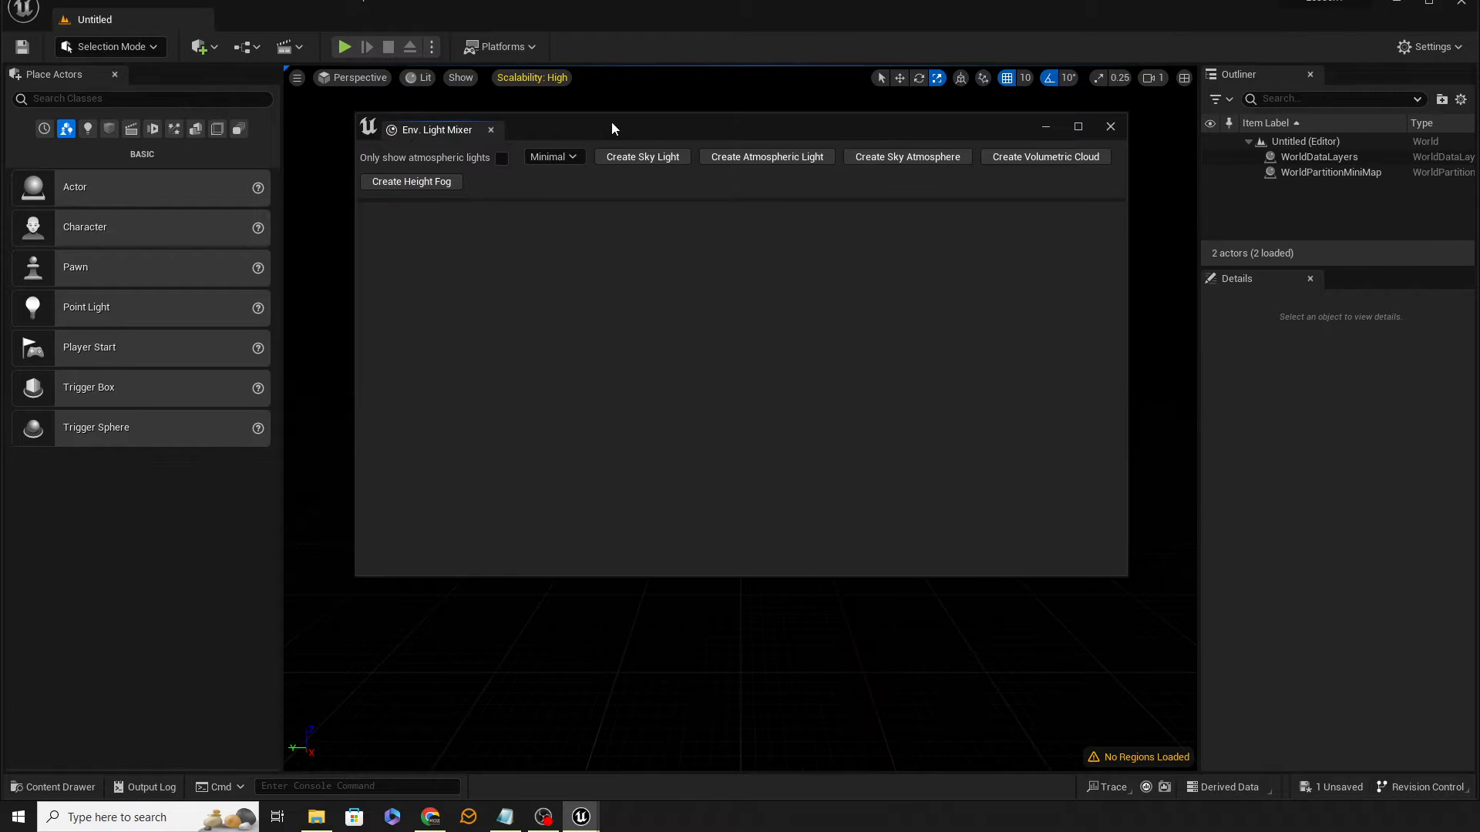
# Step: Create a sky light, atmospheric light, sky atmosphere, volumetric cloud and height fog, then close the Env. Light Mixer
pyautogui.click(641, 158)
pyautogui.click(641, 156)
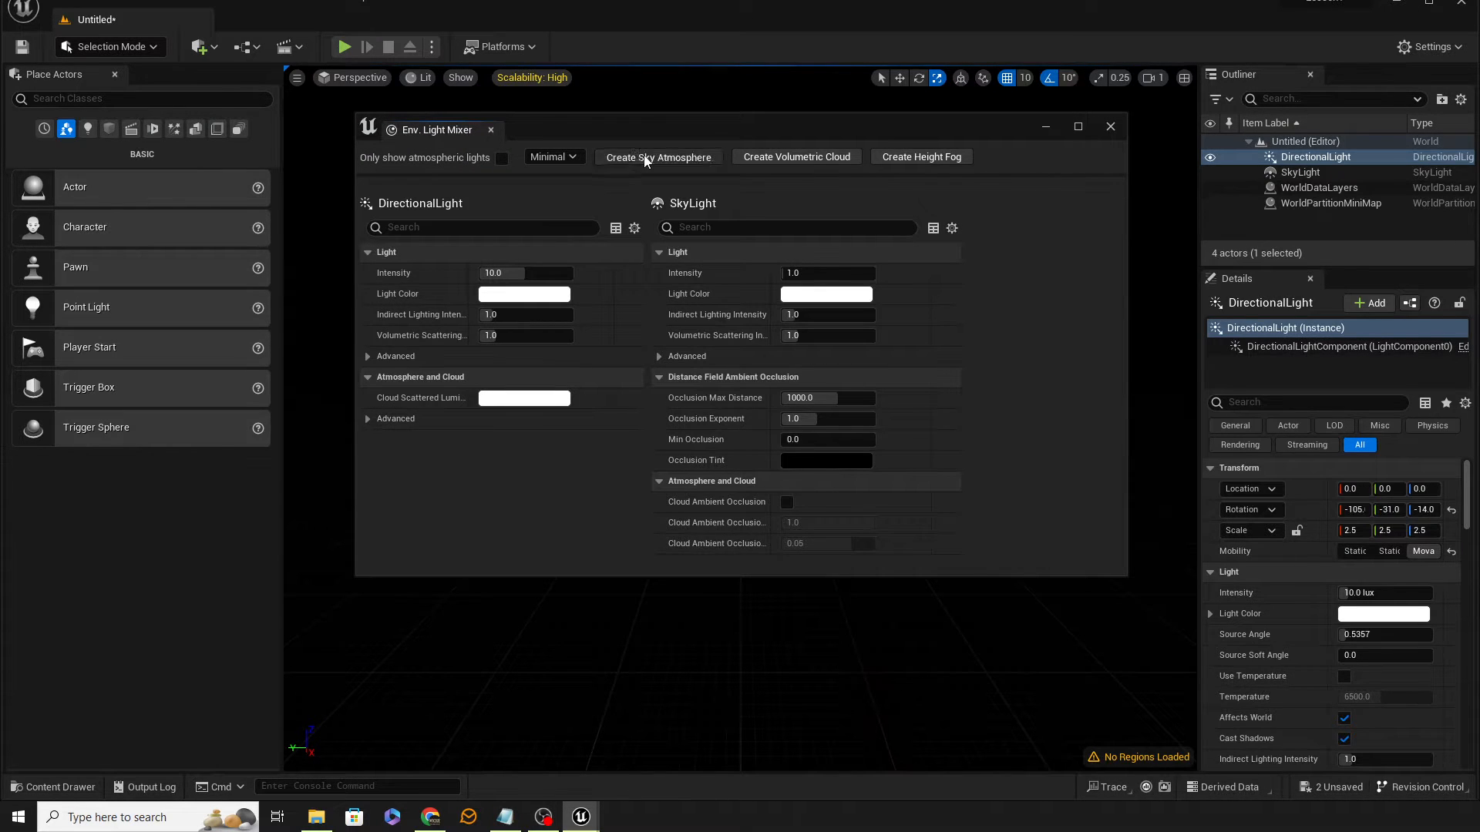
pyautogui.click(646, 158)
pyautogui.click(652, 162)
pyautogui.click(645, 157)
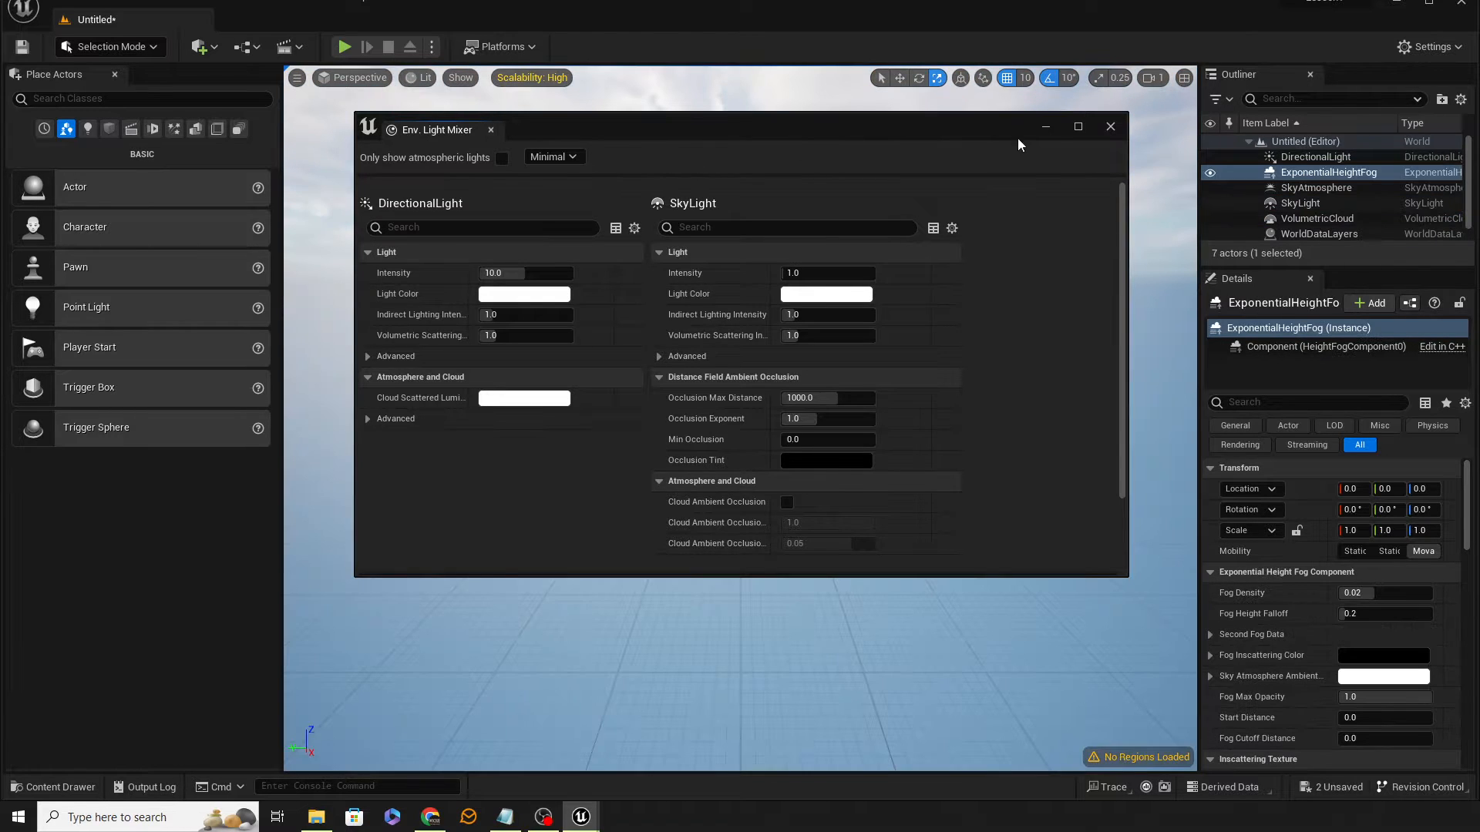
pyautogui.click(1110, 127)
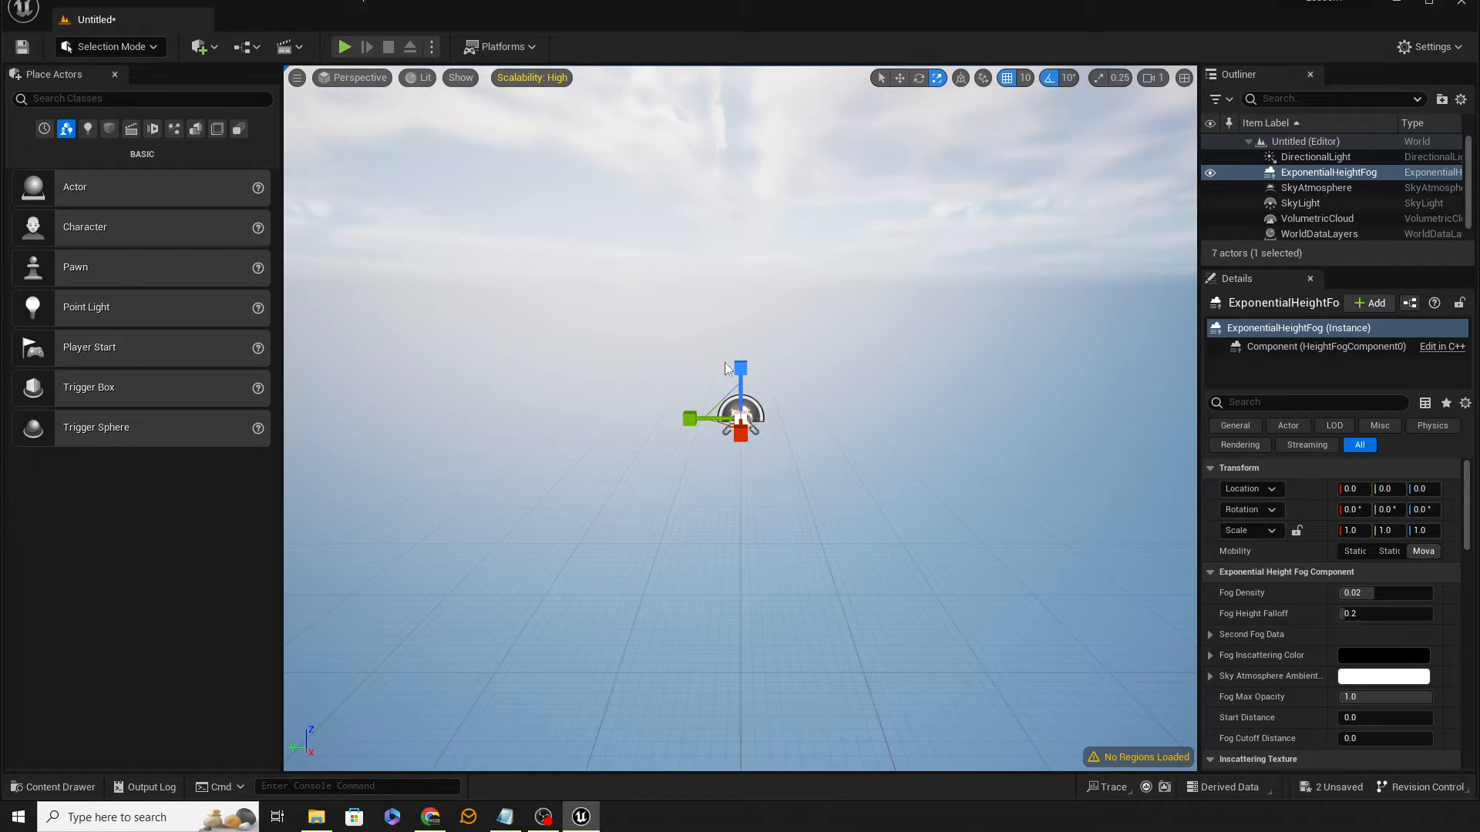
# Step: Switch the editor to Landscape mode to set up a new landscape
pyautogui.click(111, 48)
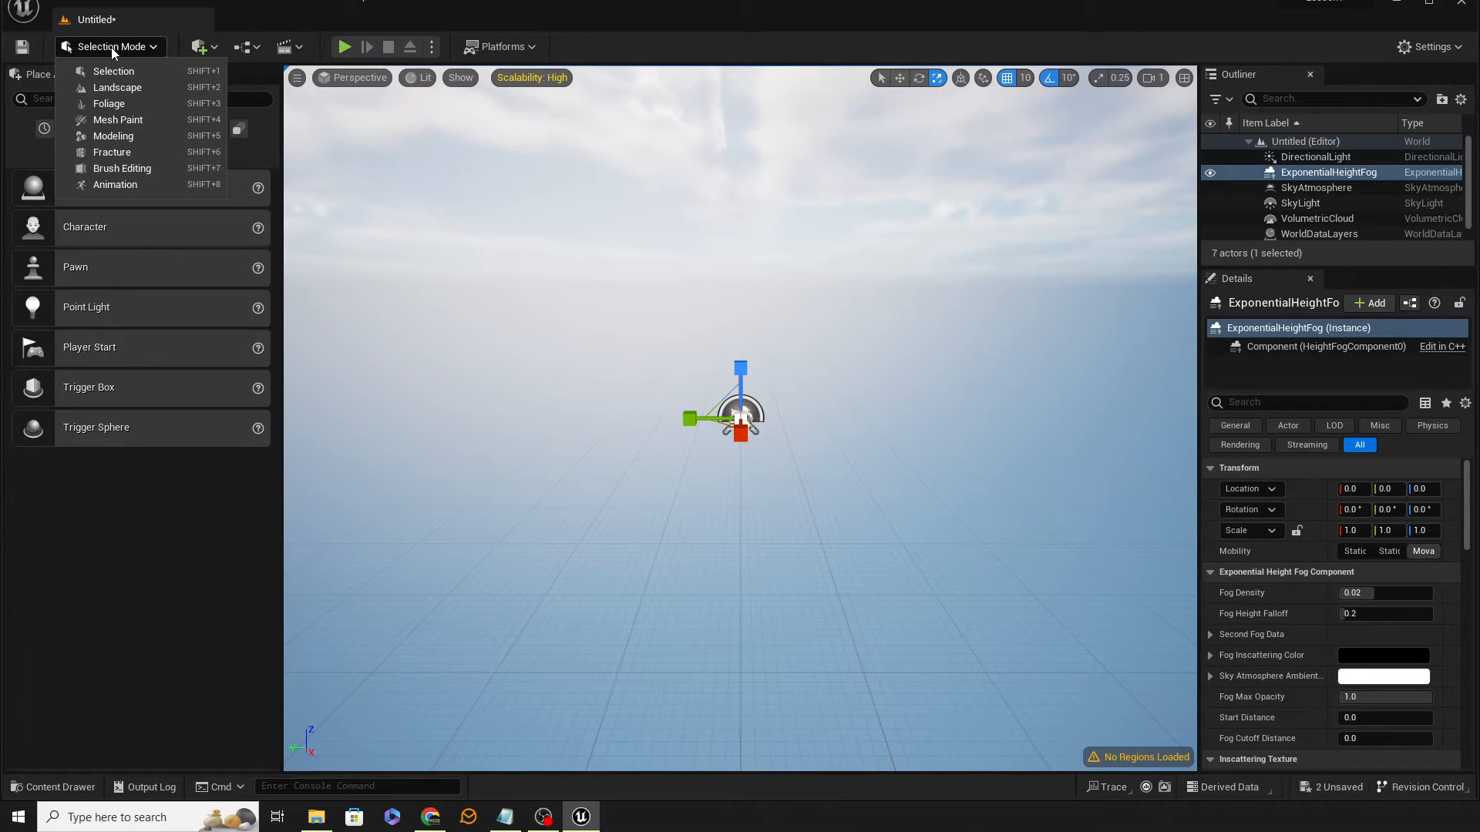
pyautogui.click(126, 87)
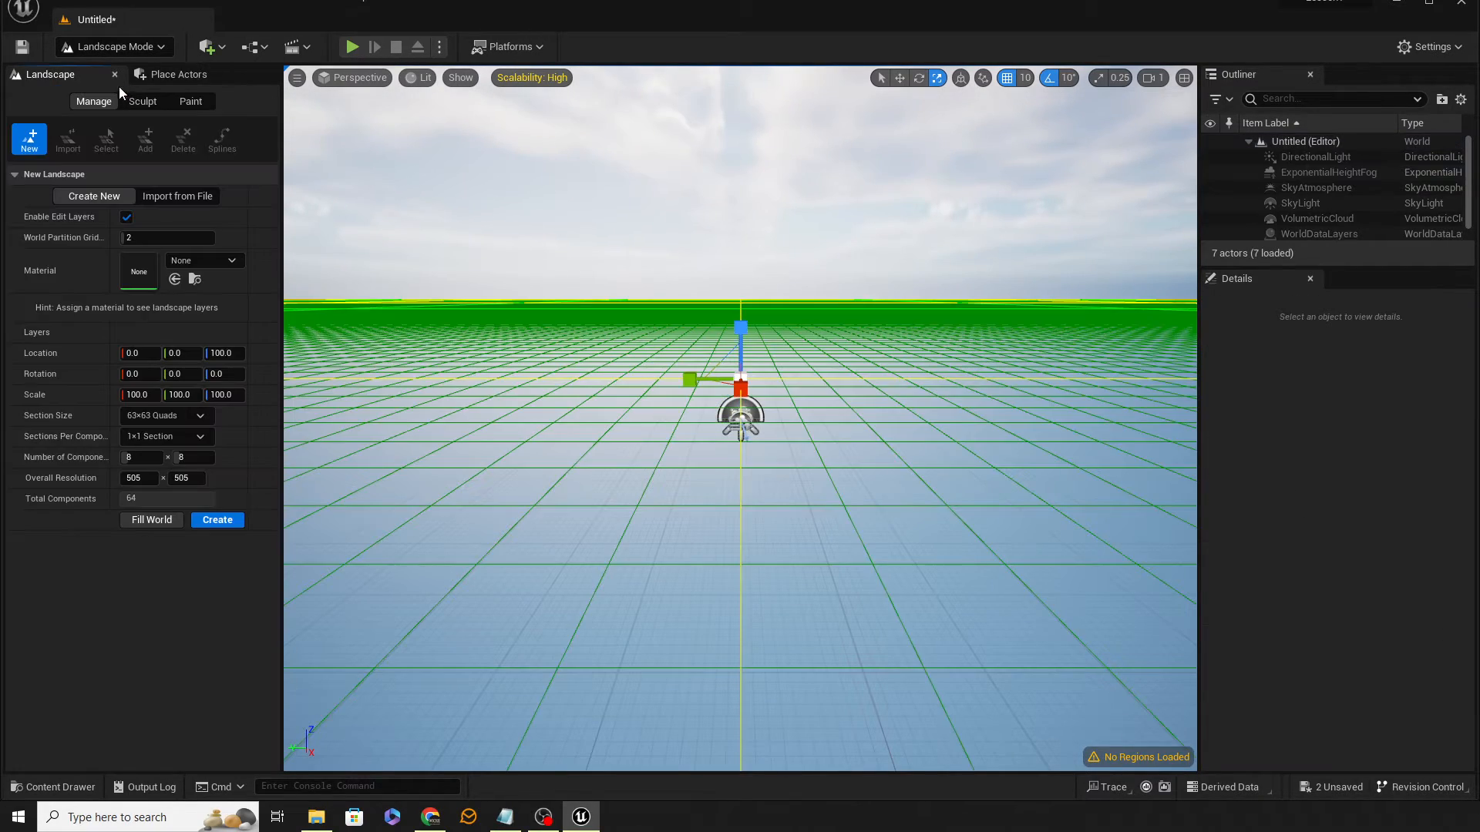
pyautogui.moveTo(793, 355); pyautogui.dragTo(693, 370, button='right')
pyautogui.press('s')
pyautogui.press('s')
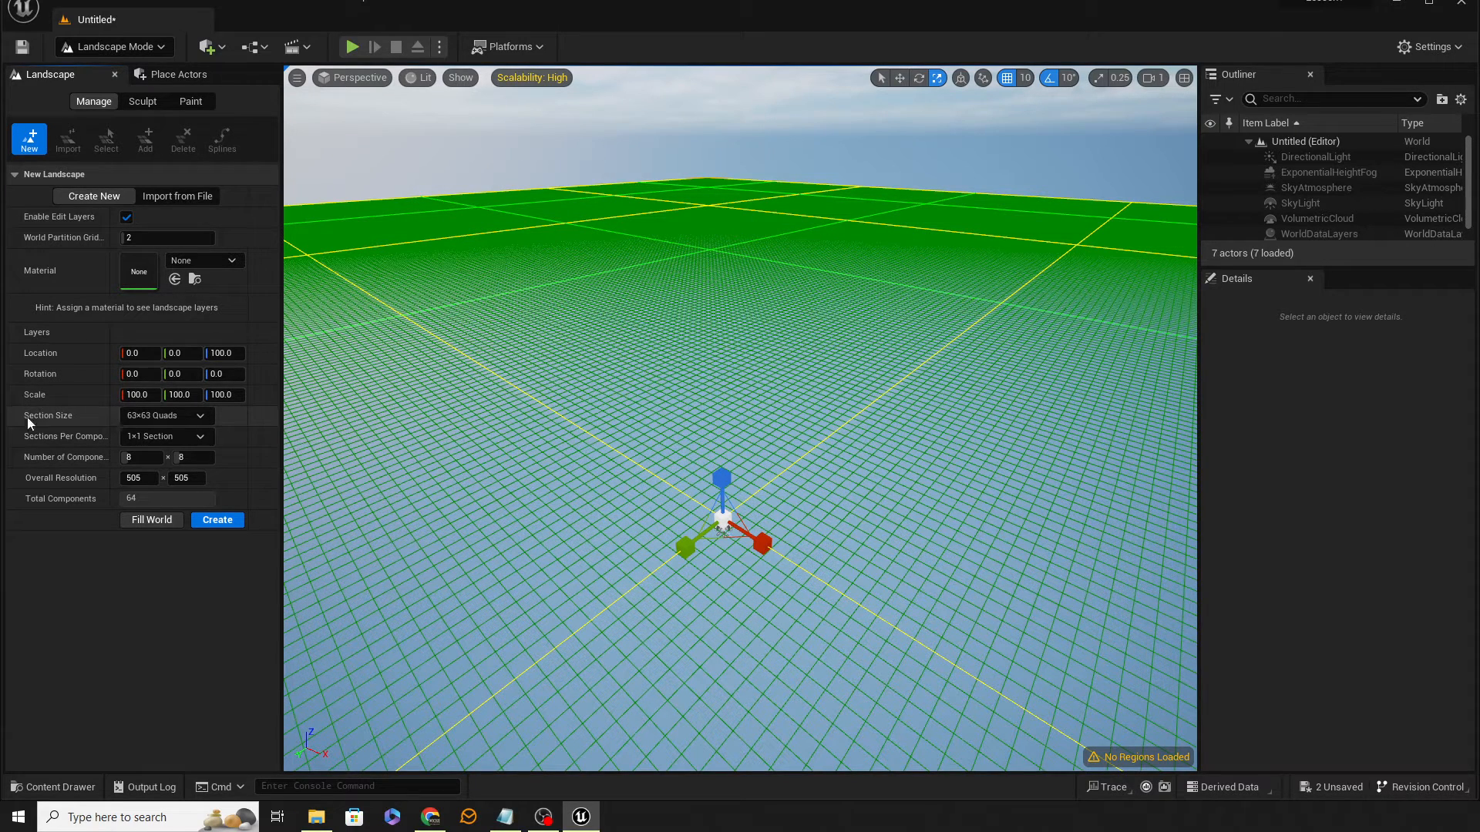
# Step: Create a new landscape with the section size set to 31×31 Quads
pyautogui.click(173, 418)
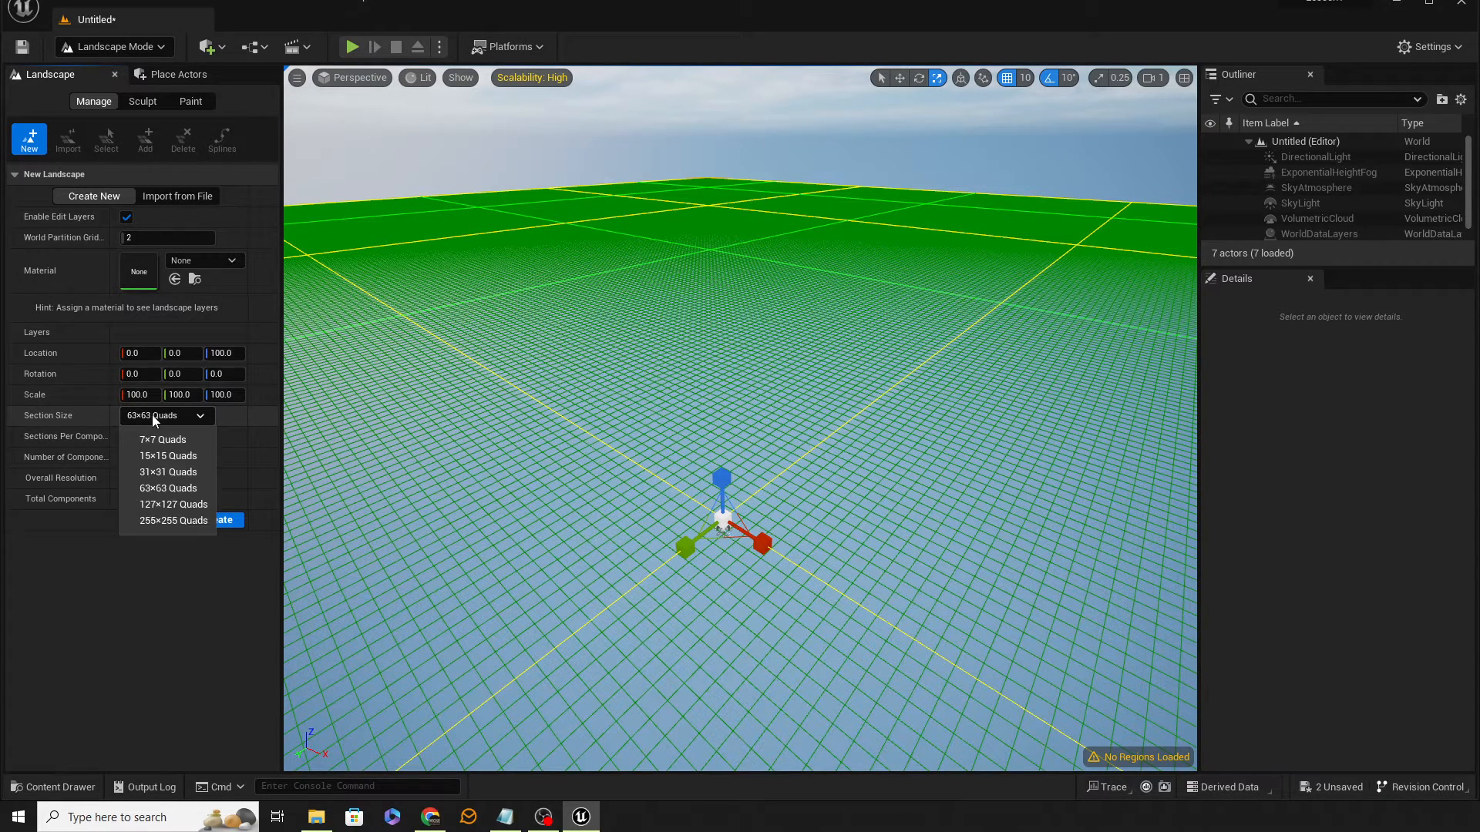
pyautogui.click(166, 470)
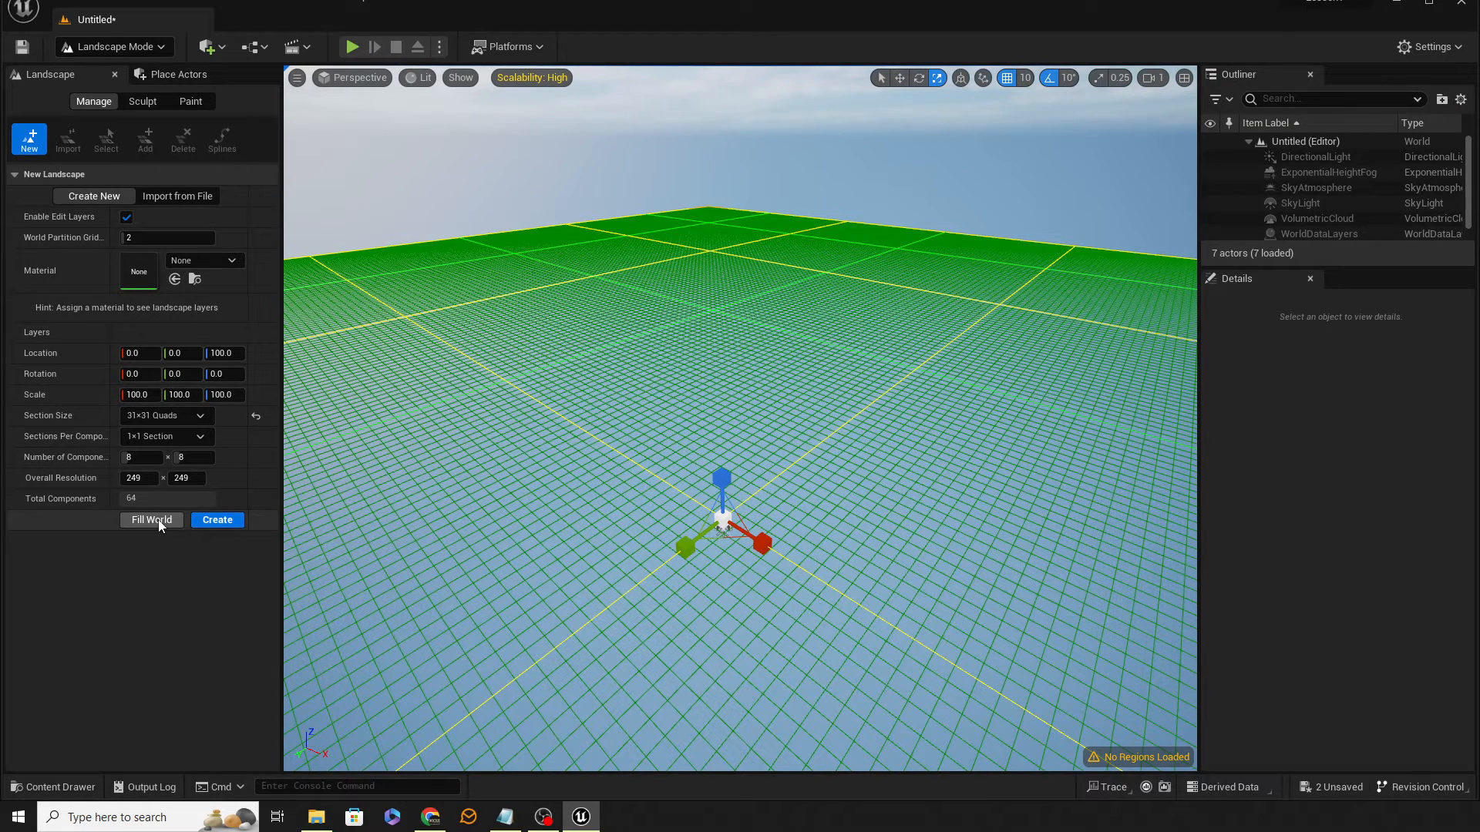
pyautogui.click(214, 524)
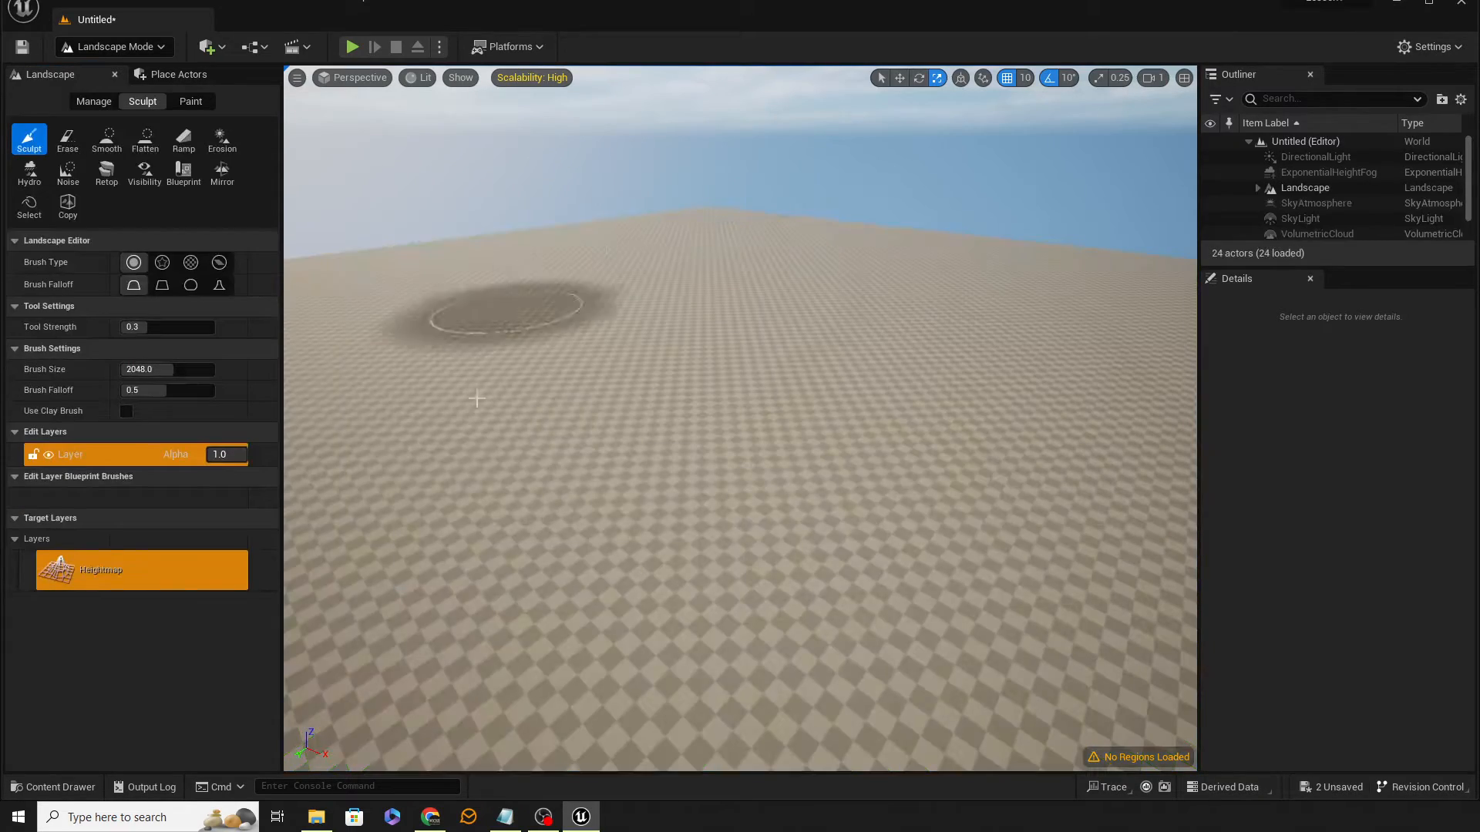
# Step: Return to Selection mode and place a cube from the Shapes category onto the landscape
pyautogui.moveTo(667, 506)
pyautogui.mouseDown(button='right')
pyautogui.moveTo(621, 506)
pyautogui.moveTo(600, 487)
pyautogui.moveTo(497, 508)
pyautogui.mouseUp(button='right')
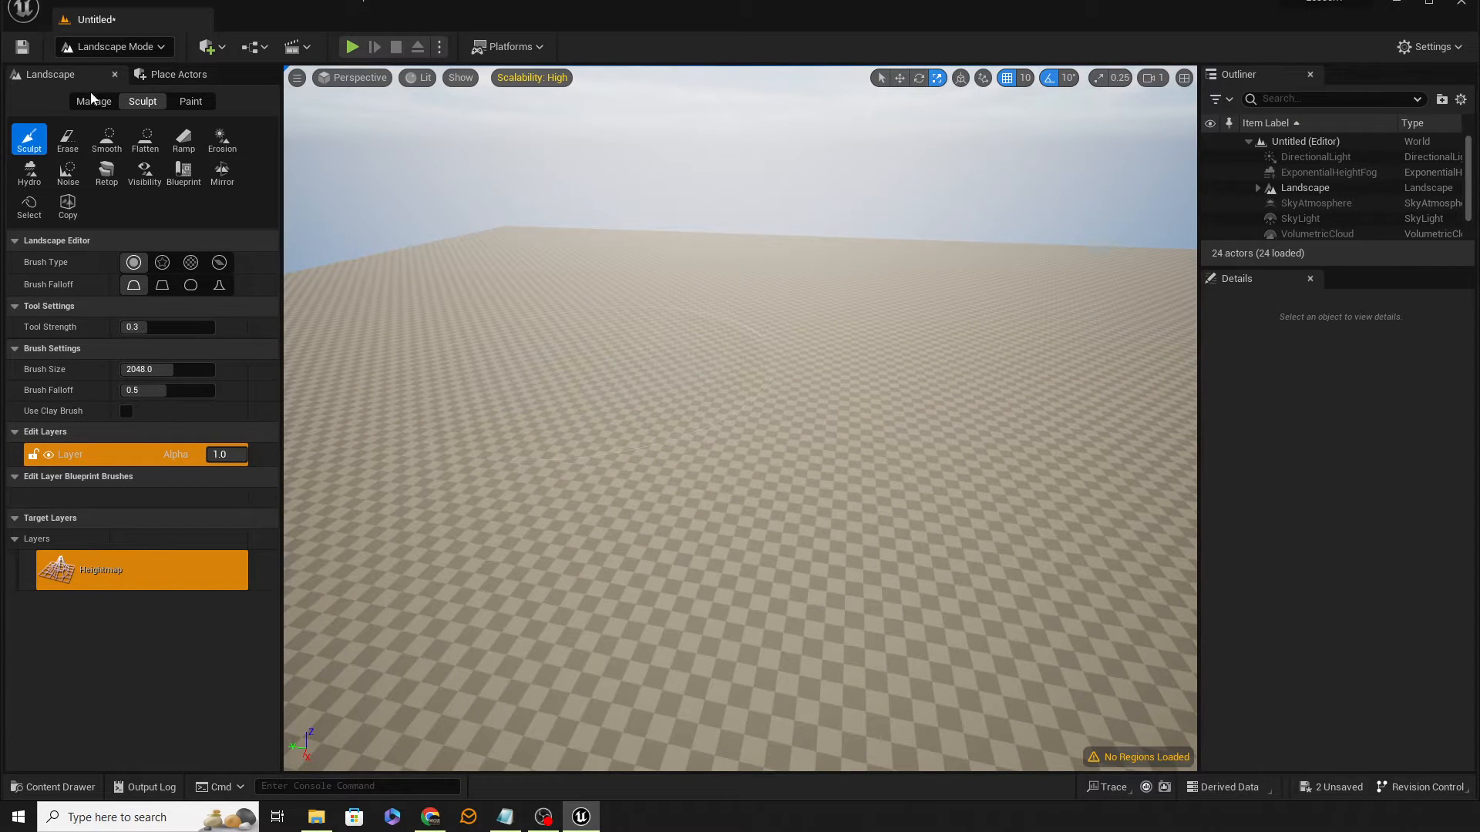
pyautogui.click(122, 48)
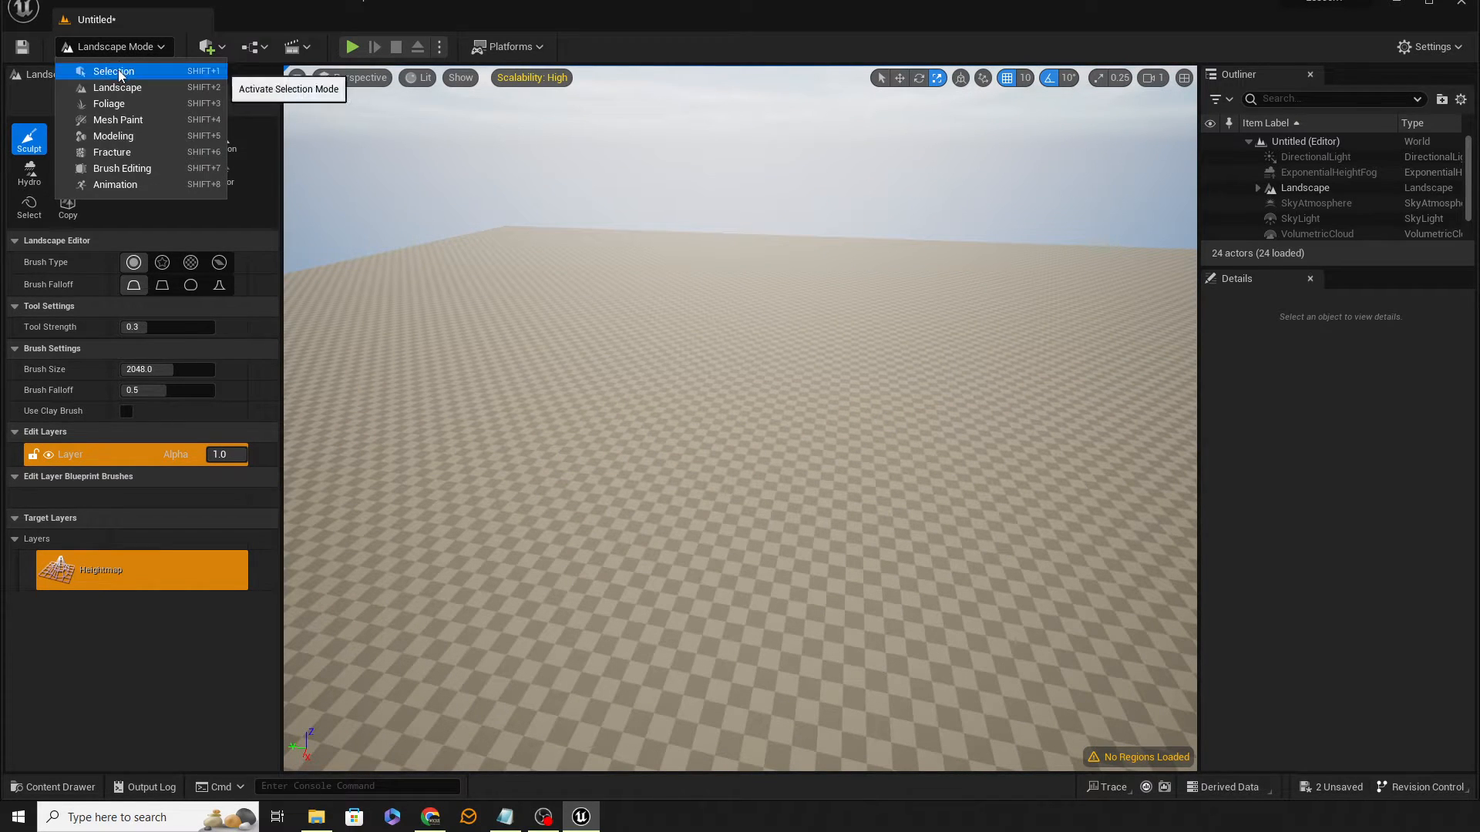
pyautogui.click(115, 66)
pyautogui.click(109, 129)
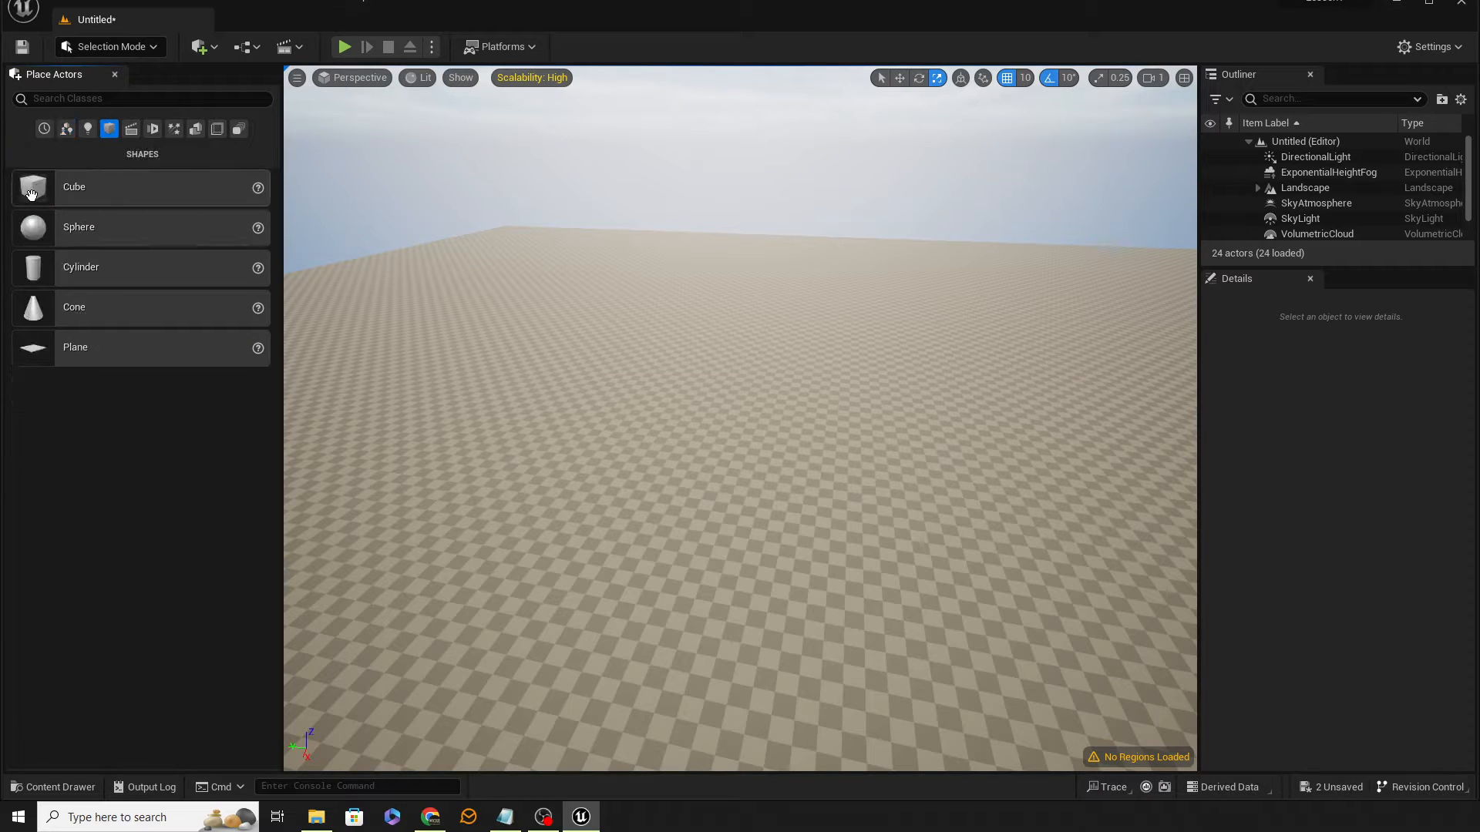
pyautogui.moveTo(33, 187); pyautogui.dragTo(515, 241)
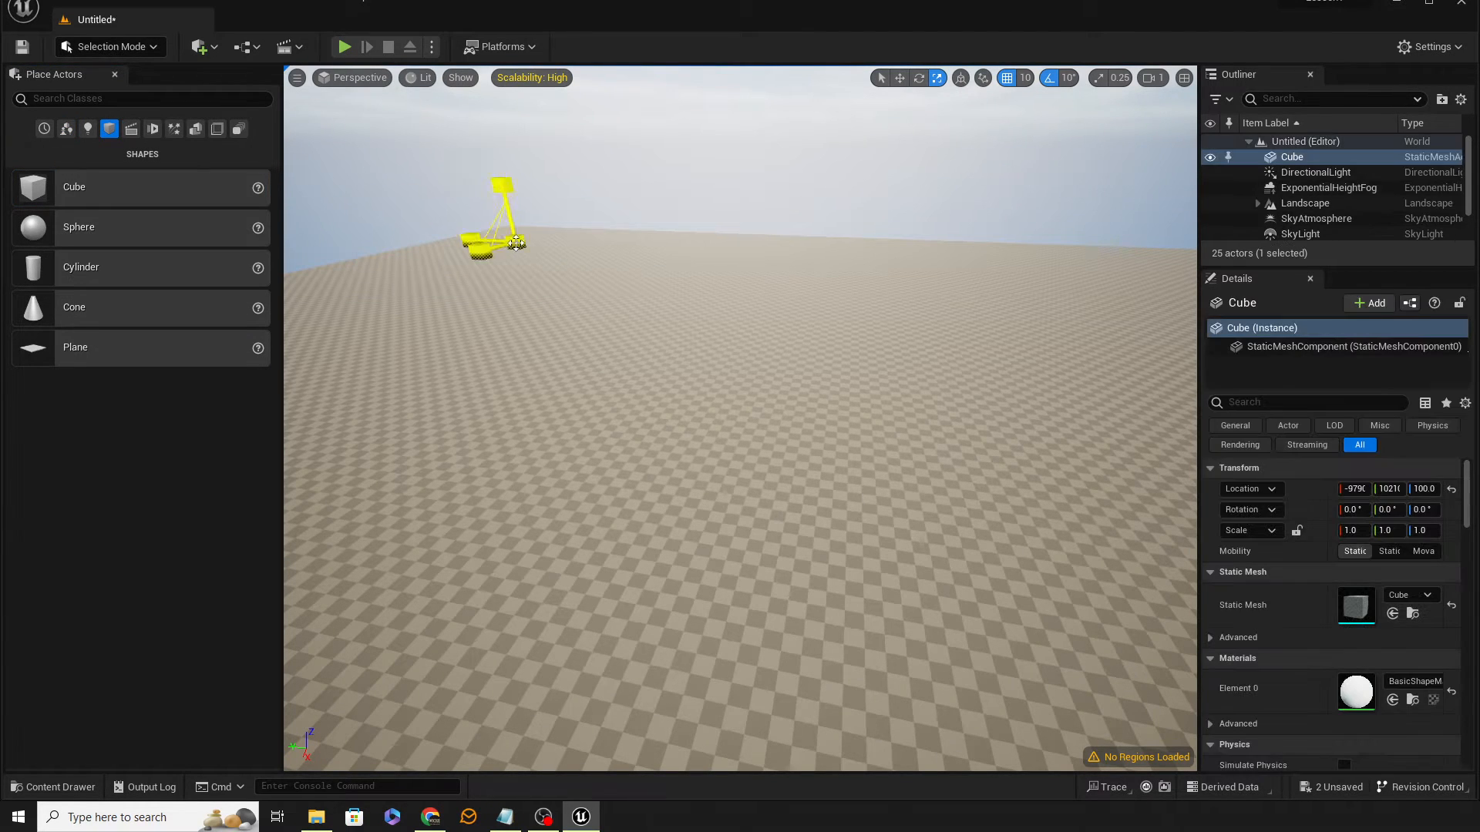
# Step: Place a second cube from the Shapes category onto the landscape
pyautogui.moveTo(536, 402); pyautogui.dragTo(898, 379, button='right')
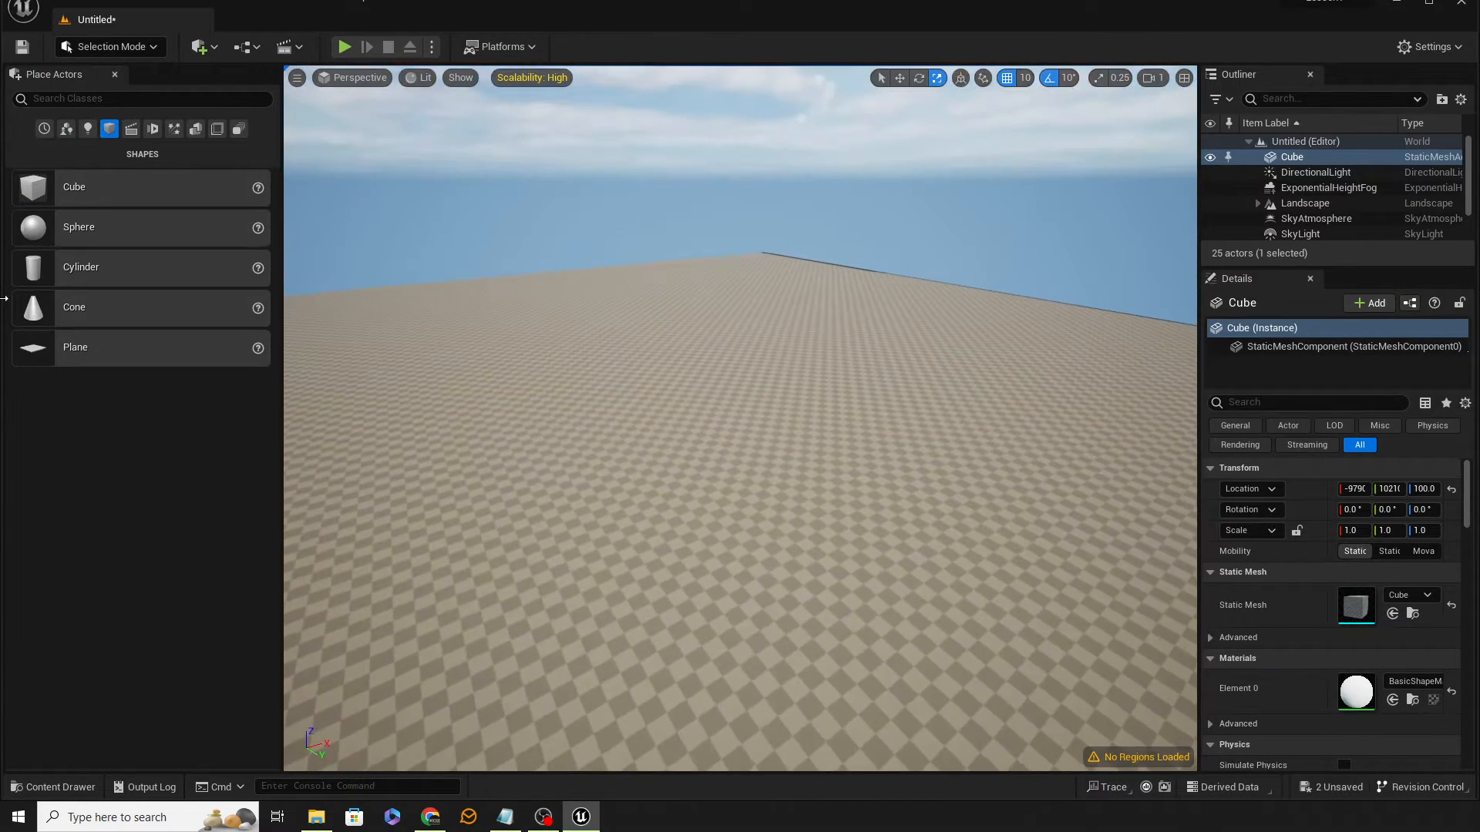
pyautogui.moveTo(27, 194); pyautogui.dragTo(757, 265)
pyautogui.moveTo(791, 360); pyautogui.dragTo(539, 366, button='right')
pyautogui.press('w')
pyautogui.press('f')
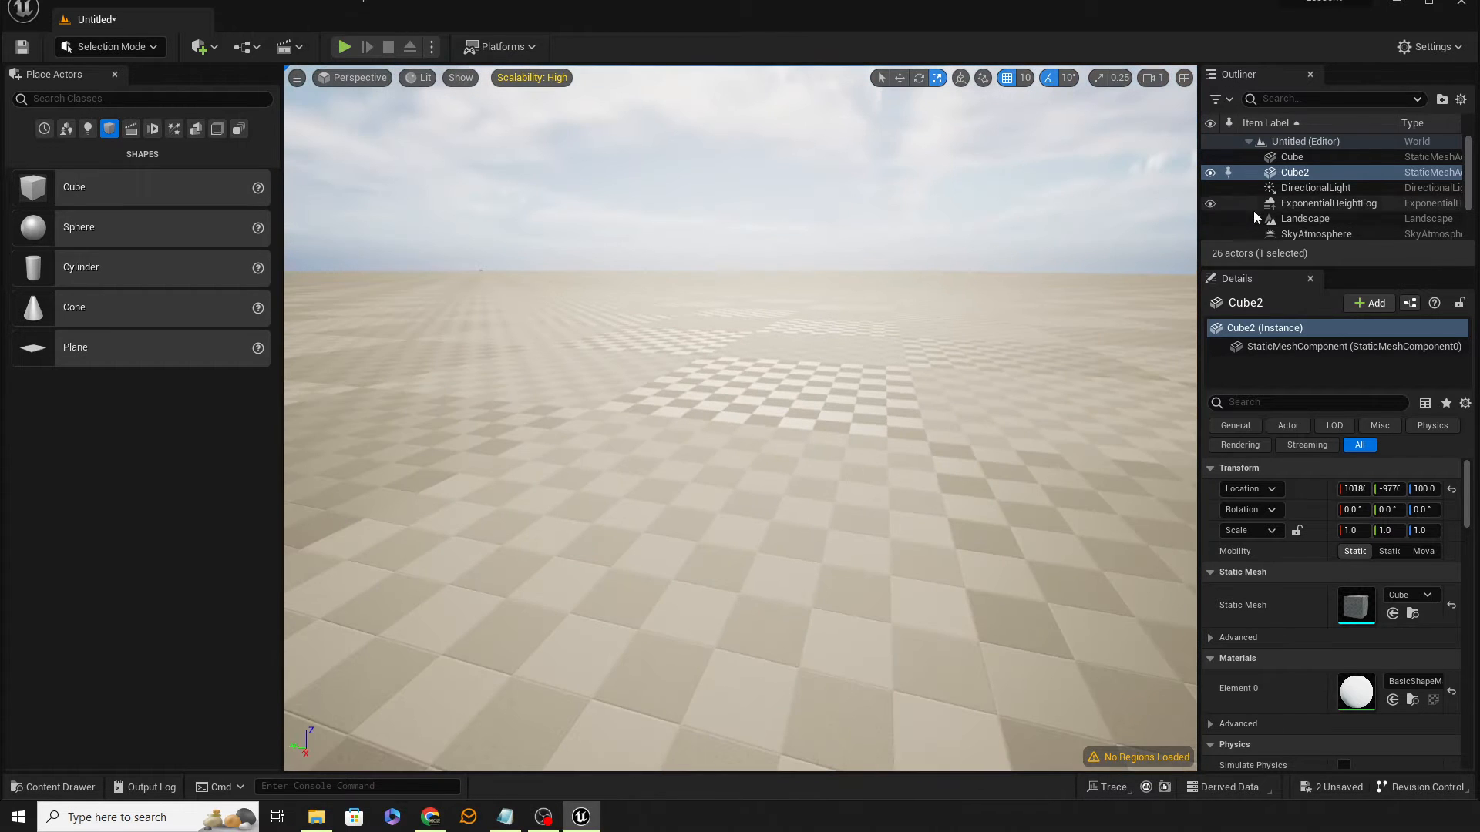
# Step: Select the first cube in the outliner and focus the viewport on it
pyautogui.click(1292, 157)
pyautogui.moveTo(843, 321); pyautogui.dragTo(747, 295, button='right')
pyautogui.press('f')
pyautogui.moveTo(798, 356); pyautogui.dragTo(1048, 403, button='right')
# Step: Play the level from a point on the landscape, walk the character forward, and stop playing
pyautogui.rightClick(744, 476)
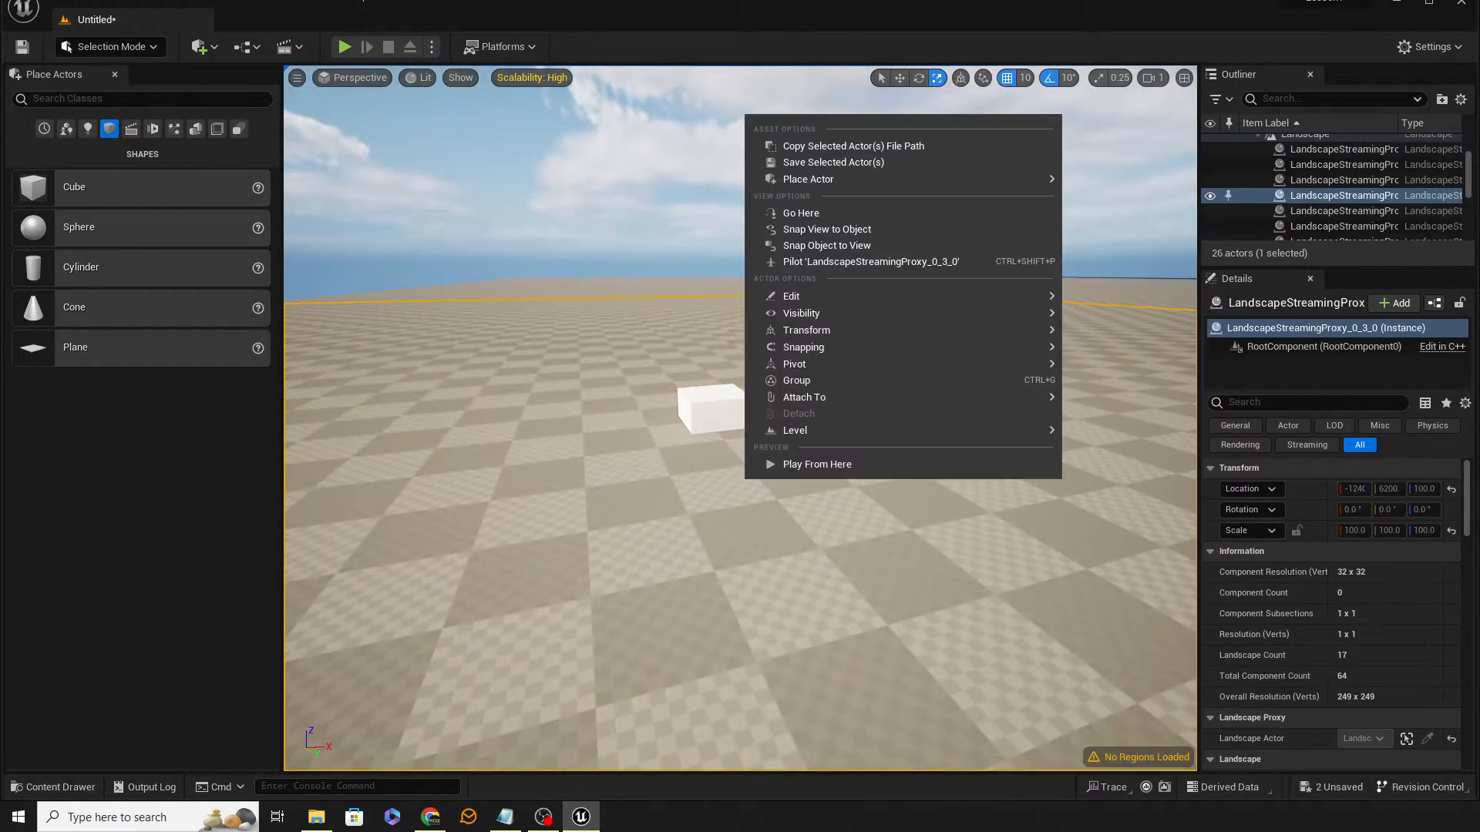
pyautogui.click(816, 469)
pyautogui.click(835, 474)
pyautogui.press('w')
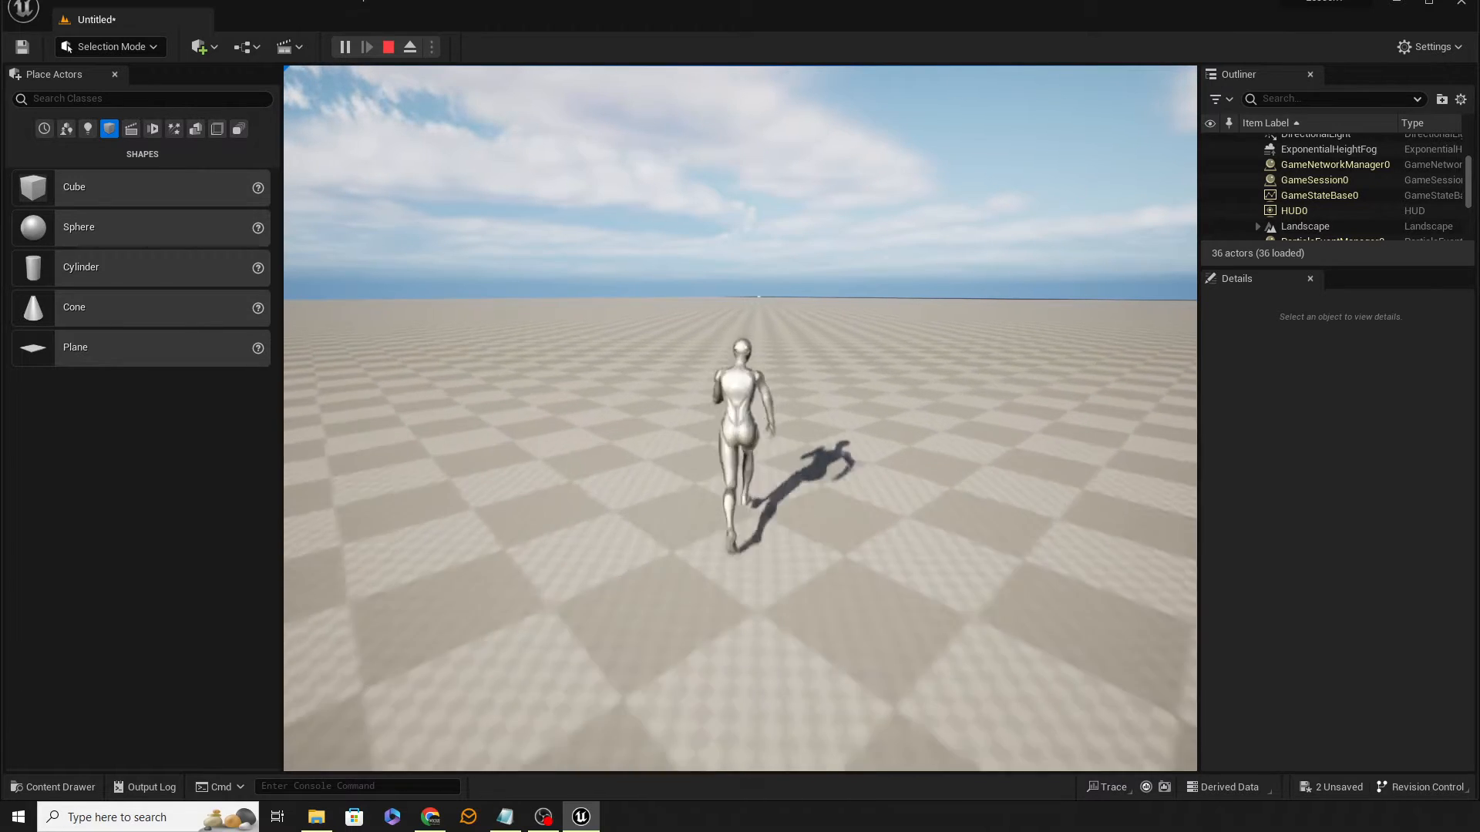
pyautogui.press('Escape')
pyautogui.click(943, 406)
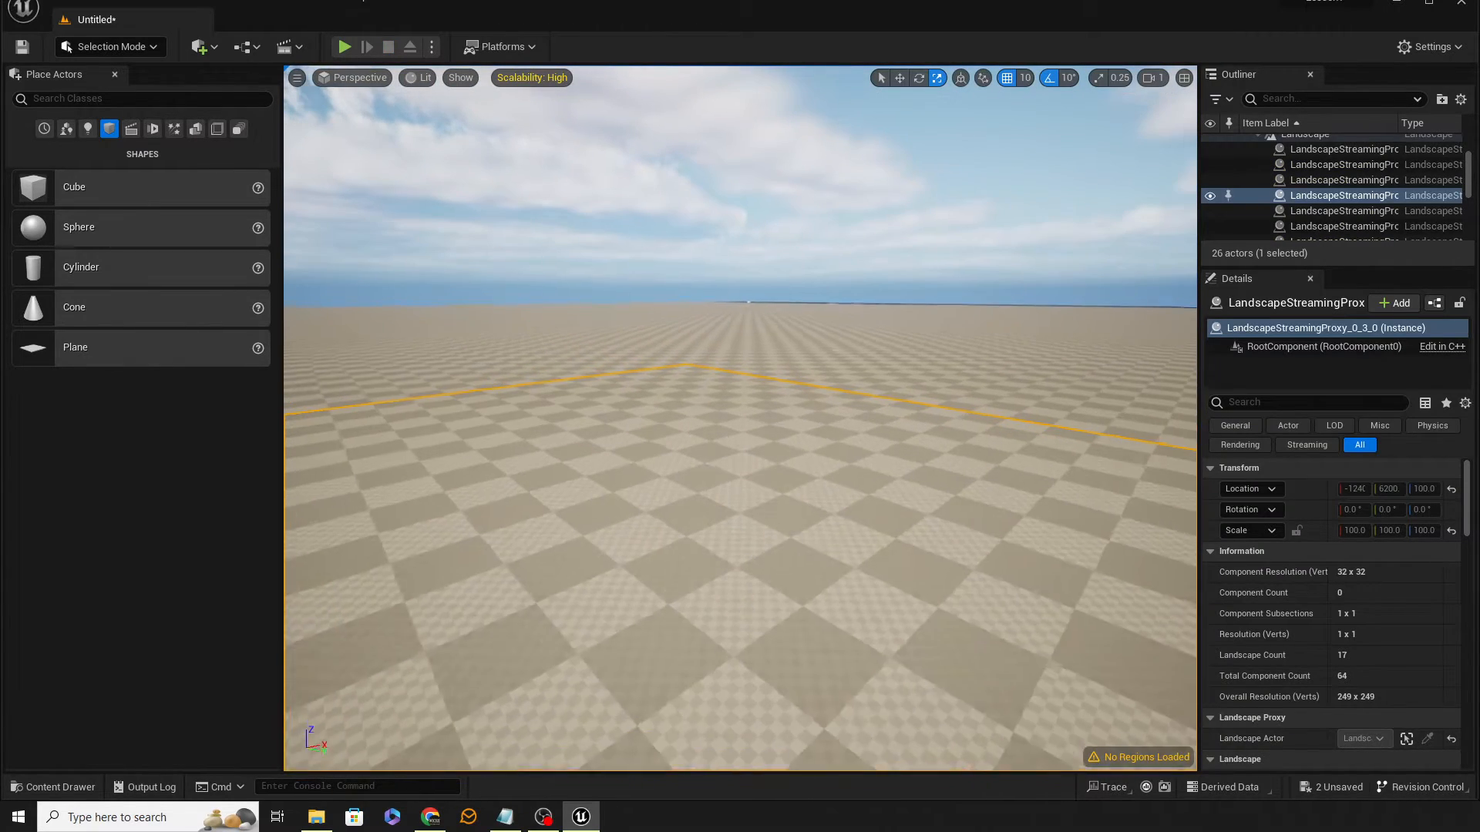
pyautogui.moveTo(826, 308); pyautogui.dragTo(819, 331, button='right')
pyautogui.press('s')
pyautogui.press('e')
pyautogui.moveTo(767, 275); pyautogui.dragTo(767, 275, button='right')
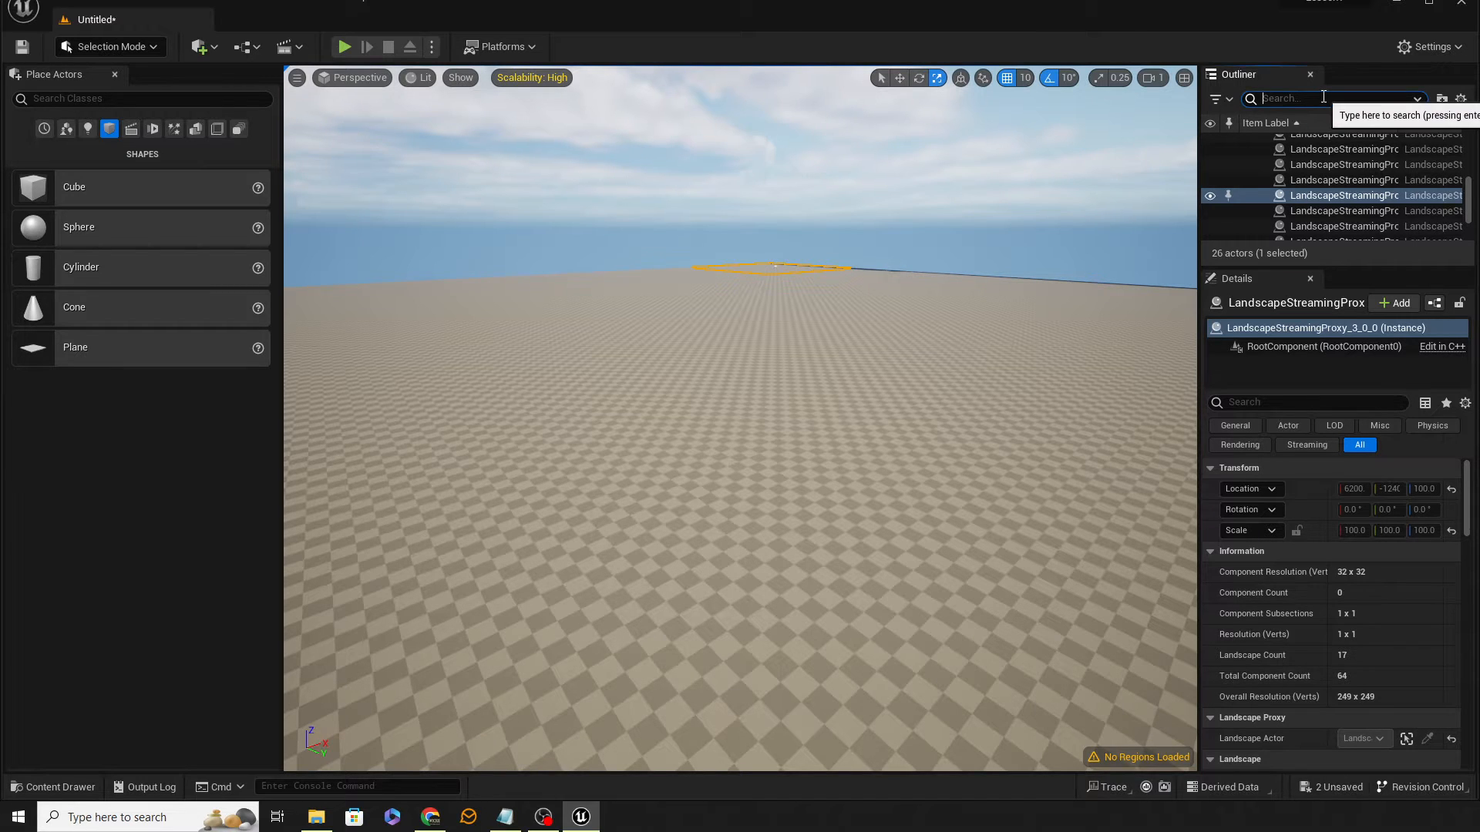
# Step: Filter the outliner for cube, select both cubes and delete them
pyautogui.write('cube')
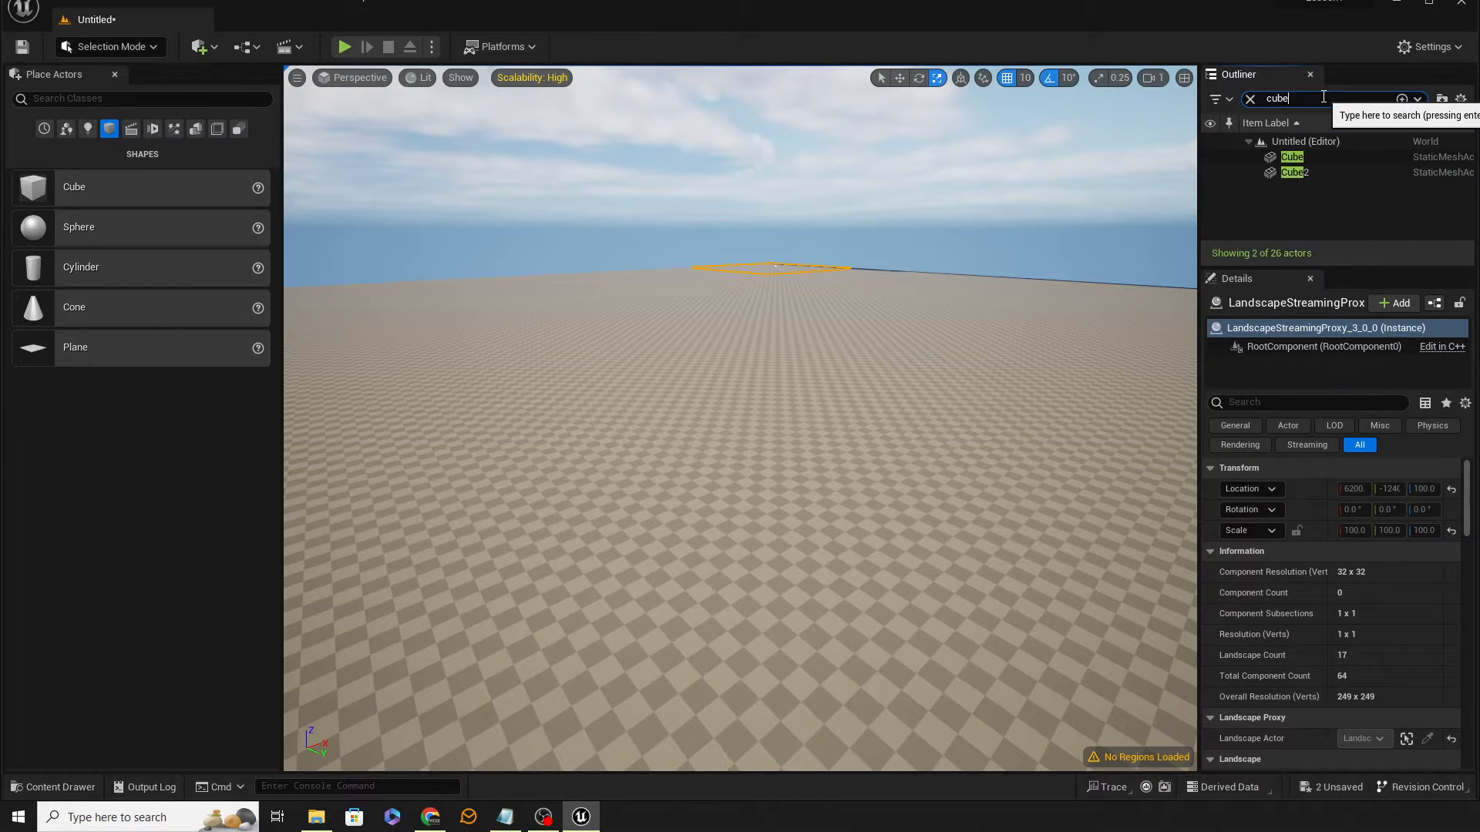
pyautogui.click(1294, 161)
pyautogui.keyDown('ctrl'); pyautogui.click(1292, 174); pyautogui.keyUp('ctrl')
pyautogui.press('Delete')
# Step: Switch the editor back to Landscape mode for sculpting
pyautogui.moveTo(797, 320)
pyautogui.mouseDown(button='right')
pyautogui.moveTo(586, 339)
pyautogui.moveTo(817, 330)
pyautogui.moveTo(716, 393)
pyautogui.moveTo(809, 363)
pyautogui.moveTo(828, 324)
pyautogui.moveTo(859, 317)
pyautogui.moveTo(790, 314)
pyautogui.mouseUp(button='right')
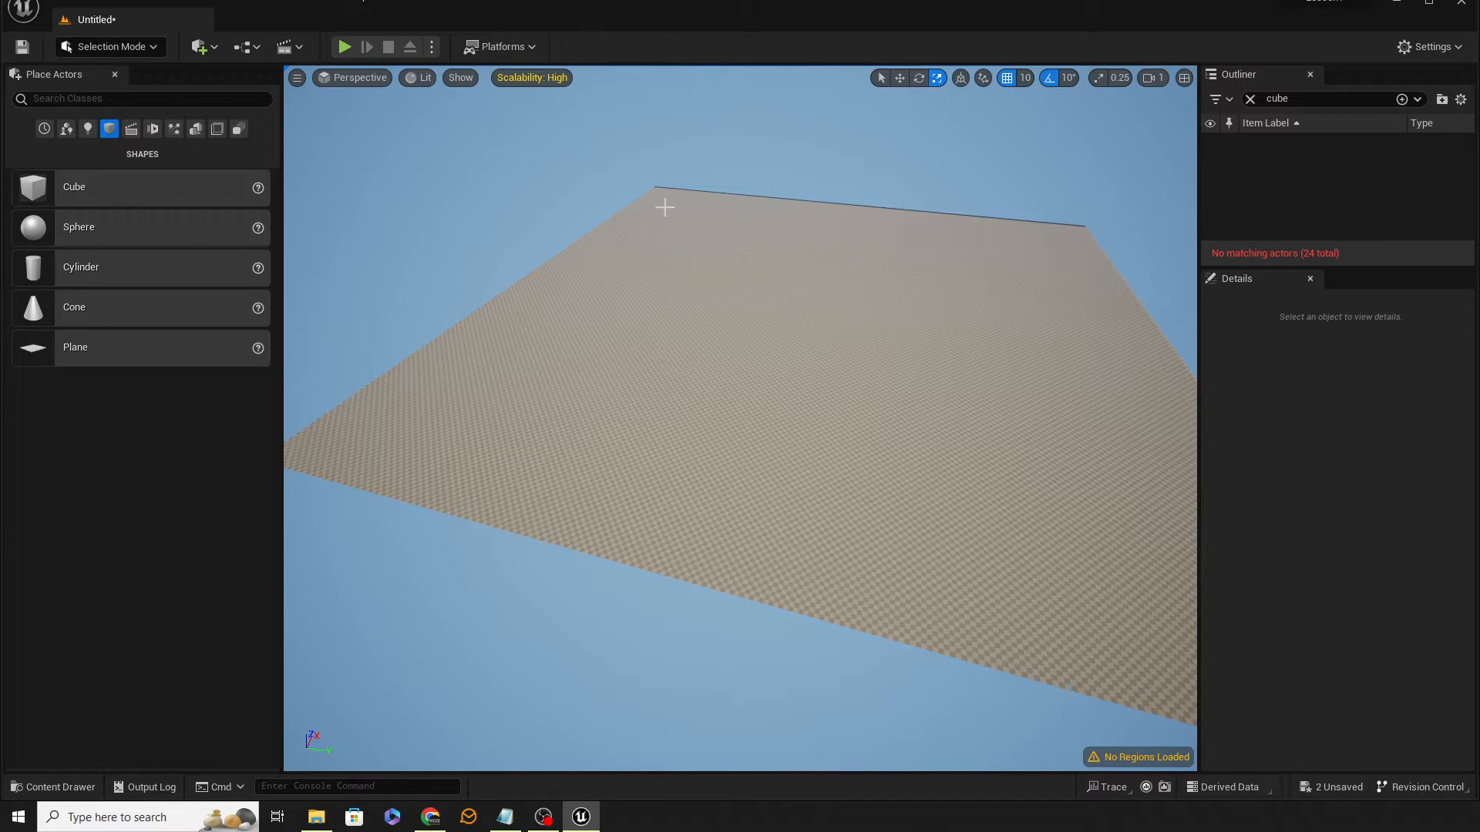
pyautogui.click(145, 48)
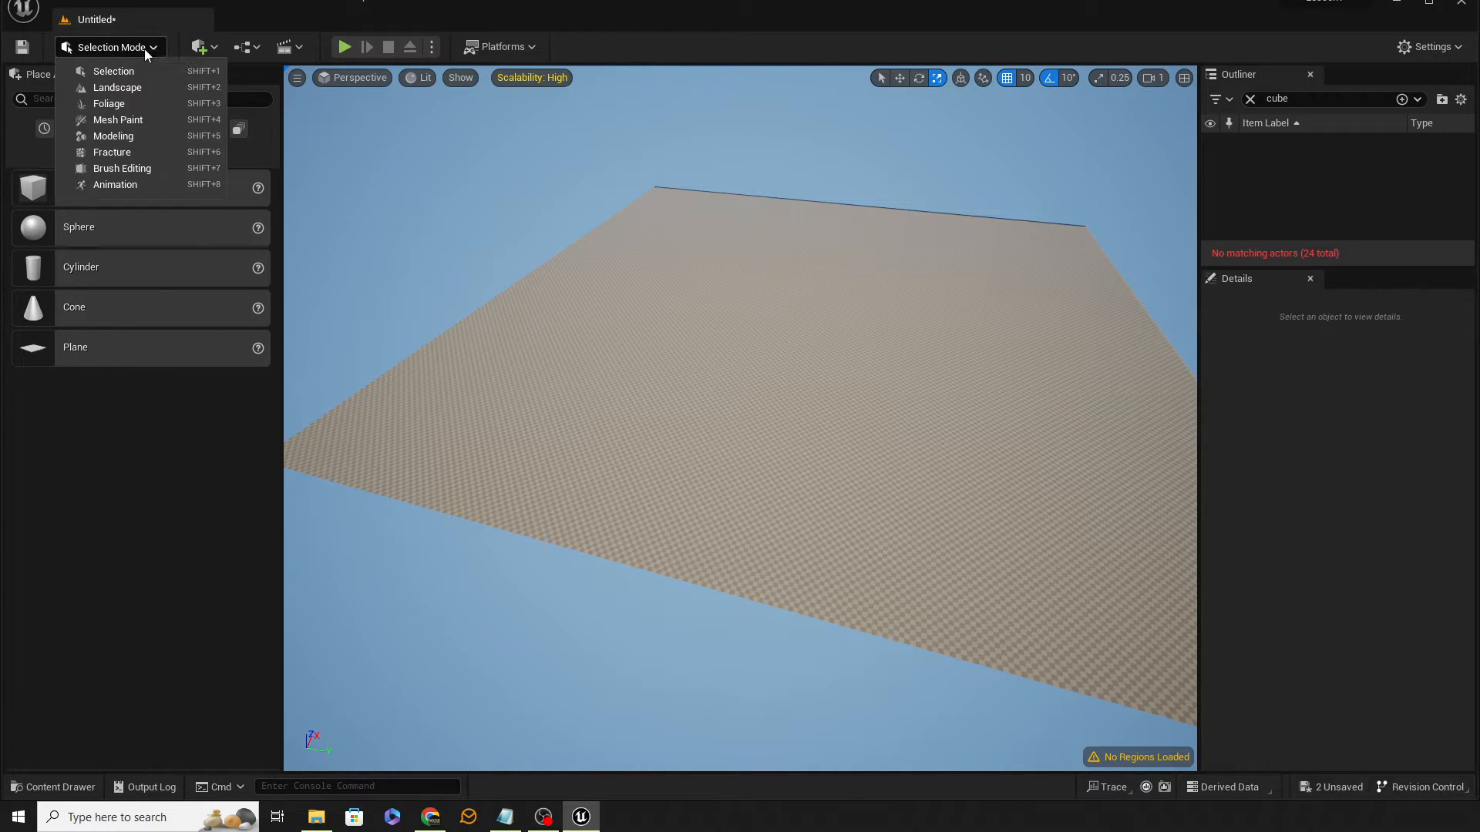
pyautogui.click(132, 88)
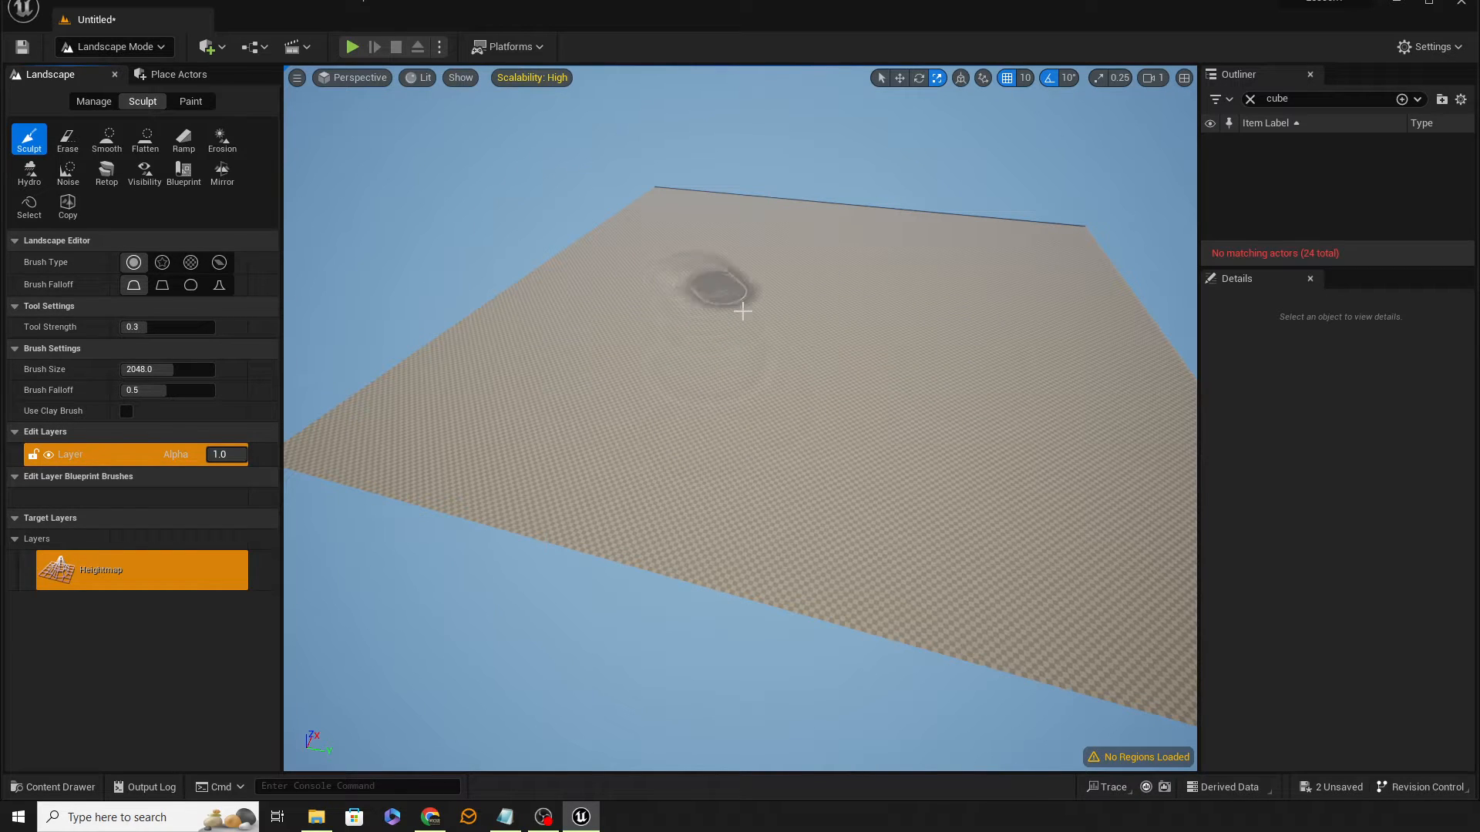
# Step: Sculpt a raised area on the landscape, then undo the stroke
pyautogui.moveTo(742, 311)
pyautogui.mouseDown()
pyautogui.moveTo(978, 472)
pyautogui.moveTo(1024, 334)
pyautogui.moveTo(661, 432)
pyautogui.moveTo(914, 373)
pyautogui.moveTo(821, 386)
pyautogui.mouseUp()
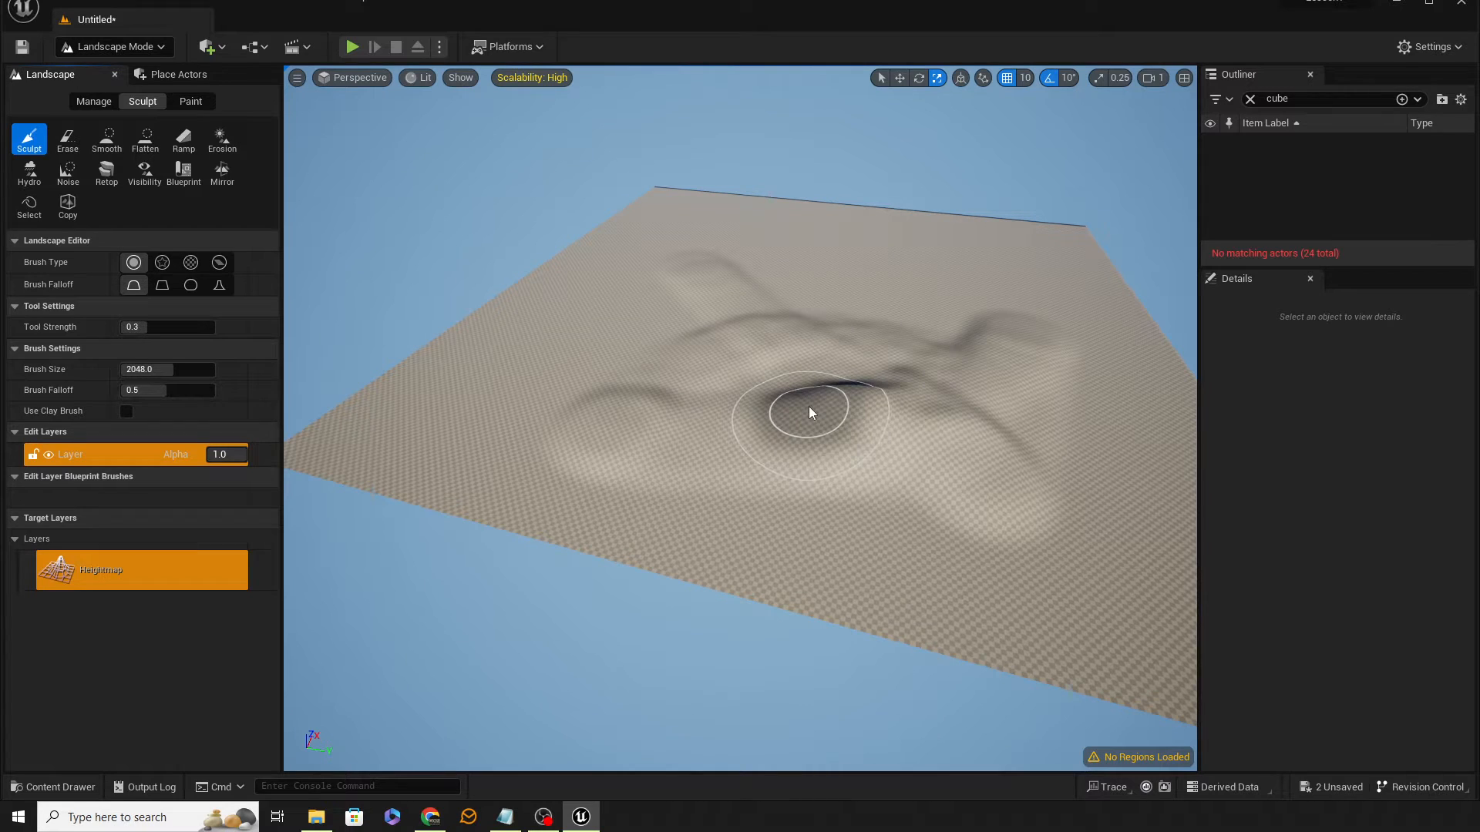
pyautogui.hotkey('ctrl', 'z')
pyautogui.moveTo(814, 403); pyautogui.dragTo(818, 385, button='right')
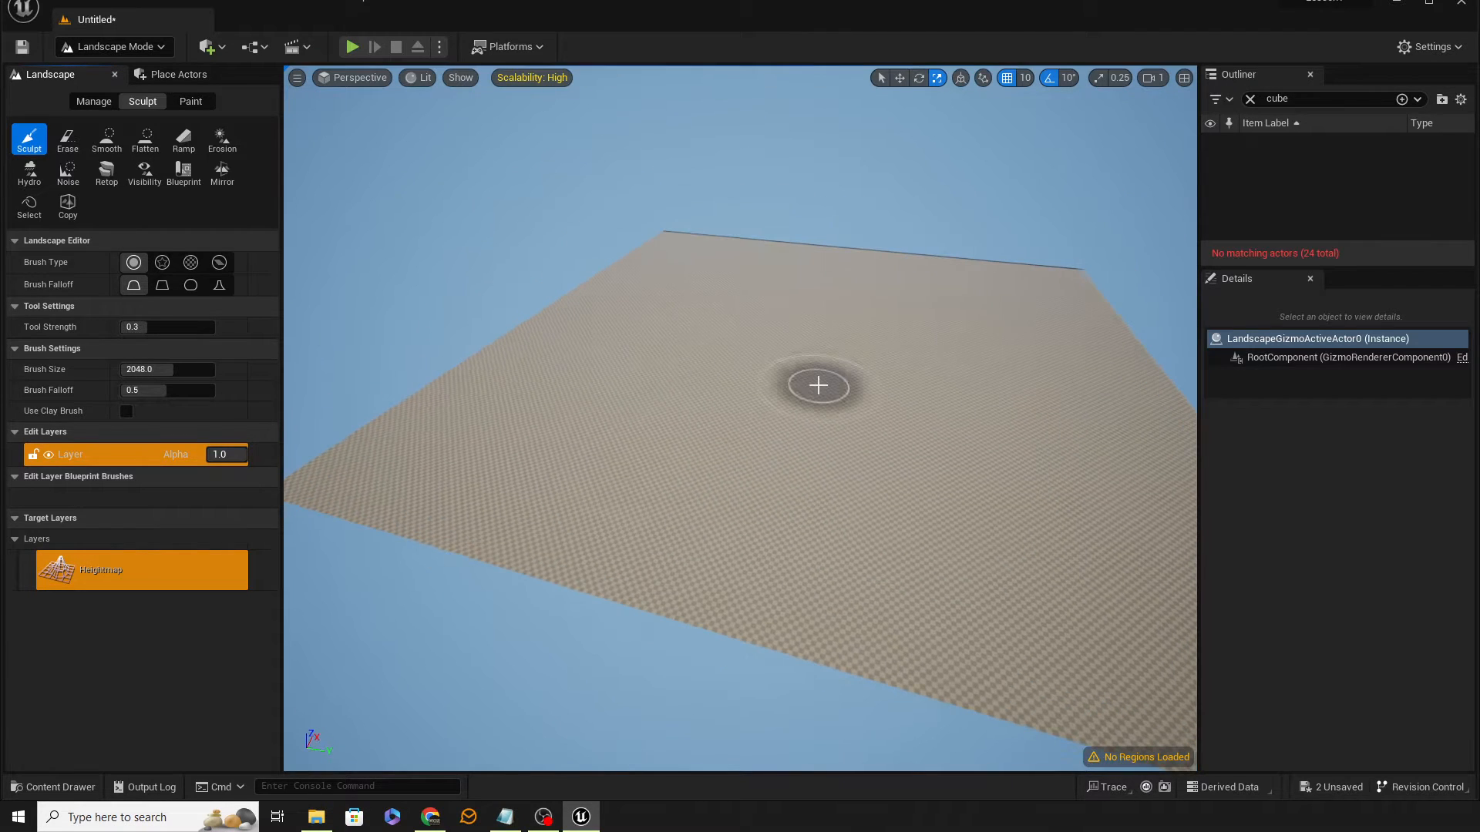
# Step: Resize the sculpt brush, enlarging it, shrinking it, then enlarging it again
pyautogui.press(']')
pyautogui.press(']')
pyautogui.press(']')
pyautogui.press(']')
pyautogui.press(']')
pyautogui.press(']')
pyautogui.press(']')
pyautogui.press(']')
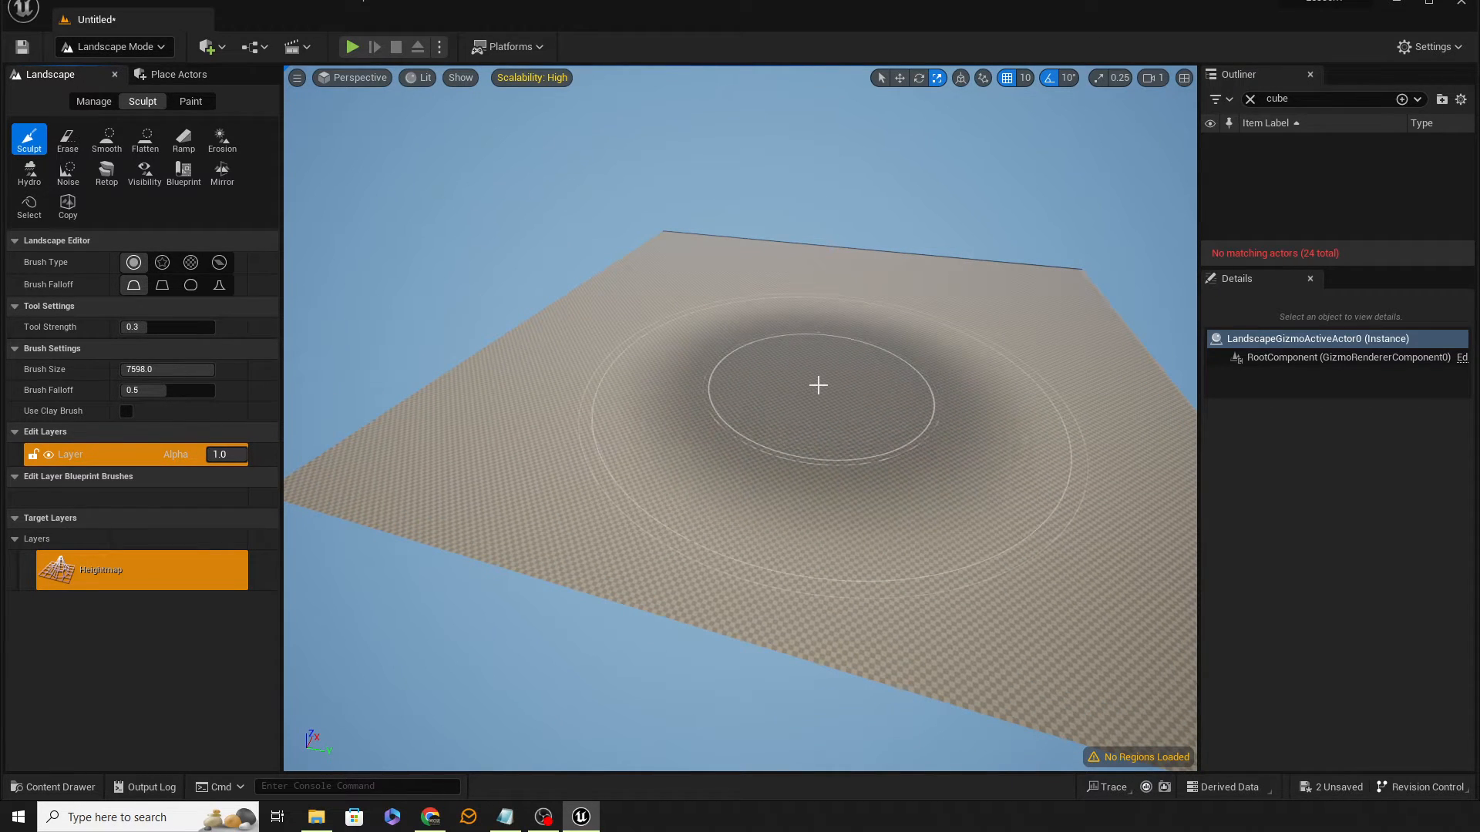
pyautogui.press('[')
pyautogui.press('[')
pyautogui.press('[')
pyautogui.press('[')
pyautogui.press('[')
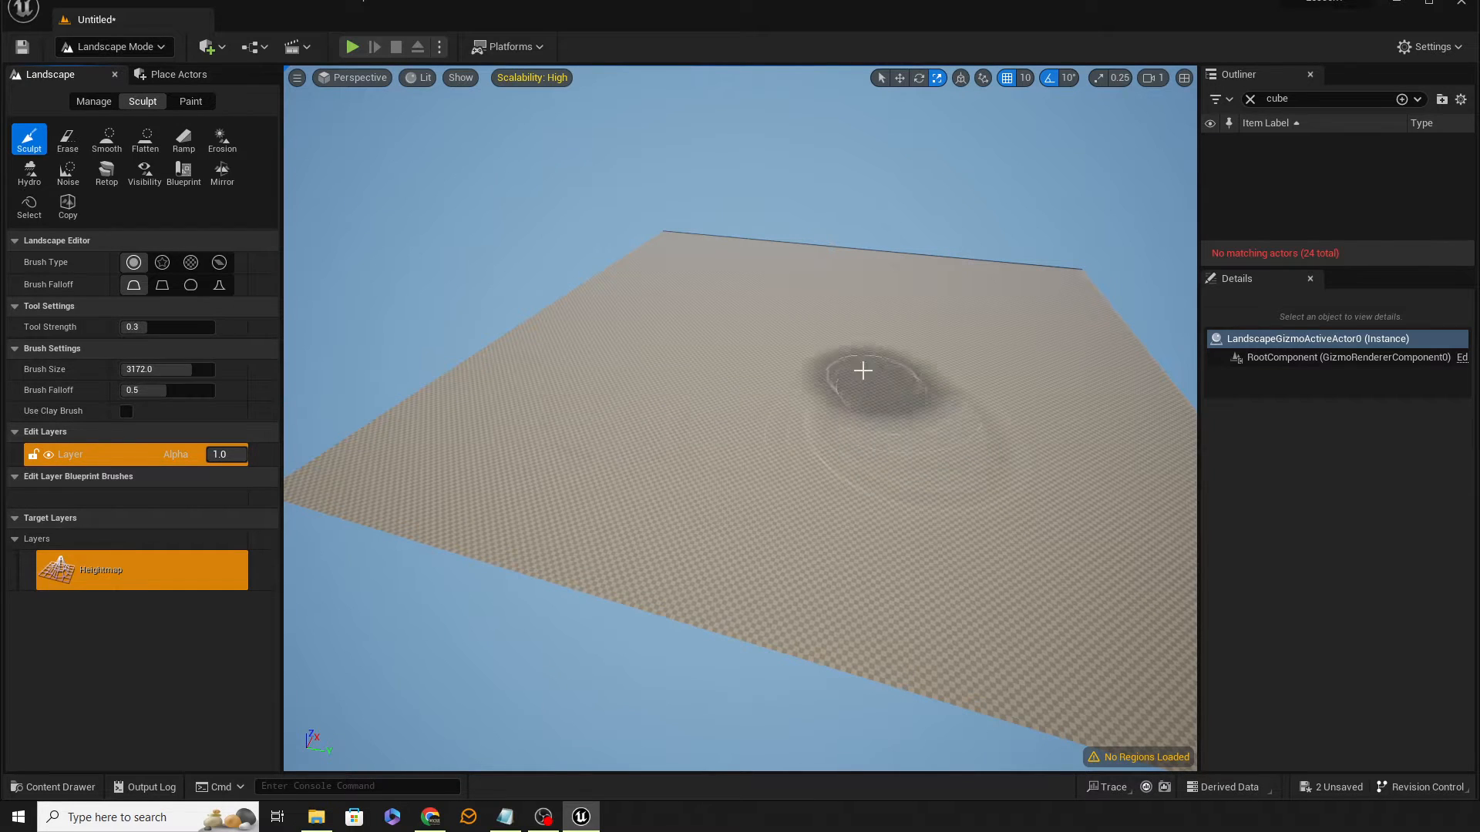
pyautogui.press(']')
pyautogui.press(']')
pyautogui.press(']')
pyautogui.press(']')
pyautogui.press(']')
pyautogui.press(']')
pyautogui.press(']')
pyautogui.press(']')
pyautogui.press(']')
pyautogui.press(']')
pyautogui.press(']')
pyautogui.press(']')
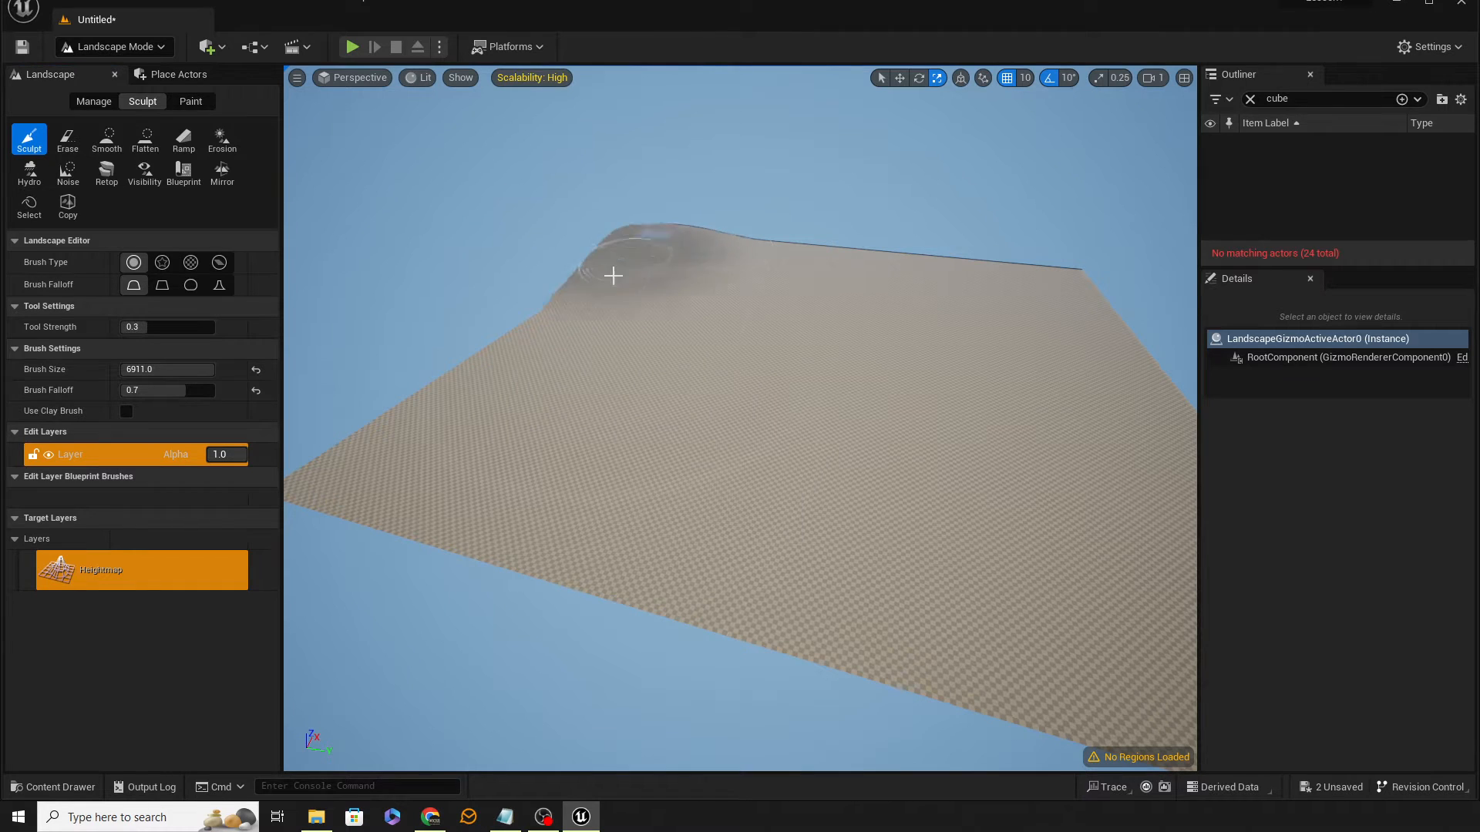
# Step: Sculpt large raised hills across the landscape with the Sculpt brush
pyautogui.moveTo(612, 275)
pyautogui.mouseDown()
pyautogui.moveTo(420, 396)
pyautogui.moveTo(631, 313)
pyautogui.moveTo(682, 247)
pyautogui.moveTo(802, 265)
pyautogui.mouseUp()
pyautogui.moveTo(875, 447)
pyautogui.mouseDown(button='right')
pyautogui.moveTo(968, 436)
pyautogui.moveTo(959, 447)
pyautogui.moveTo(875, 380)
pyautogui.mouseUp(button='right')
pyautogui.moveTo(830, 267); pyautogui.dragTo(1136, 568)
pyautogui.moveTo(1136, 568)
pyautogui.mouseDown(button='right')
pyautogui.moveTo(1110, 509)
pyautogui.moveTo(825, 476)
pyautogui.mouseUp(button='right')
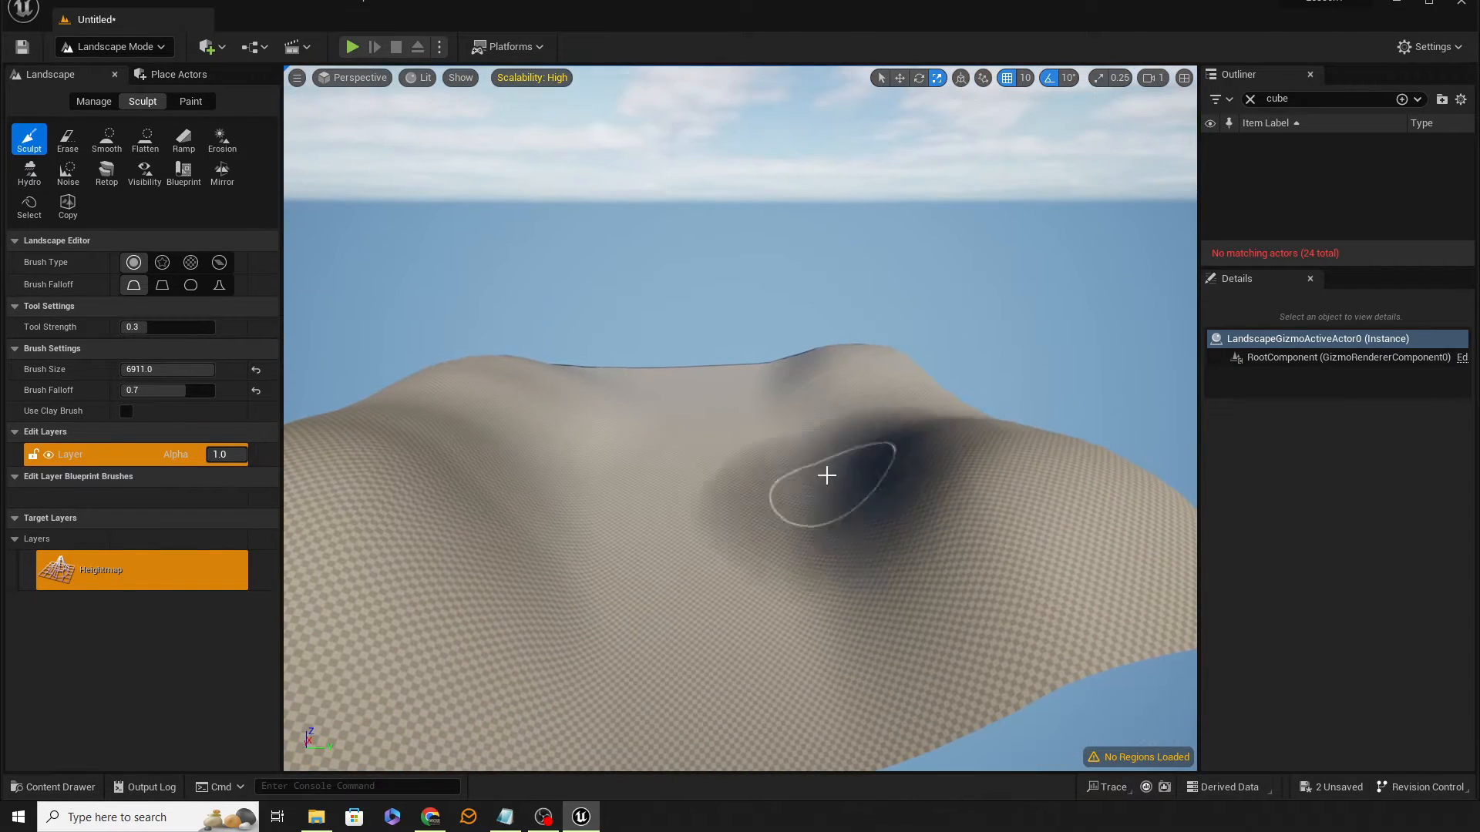
pyautogui.moveTo(825, 476)
pyautogui.mouseDown()
pyautogui.moveTo(899, 419)
pyautogui.moveTo(876, 358)
pyautogui.moveTo(918, 413)
pyautogui.moveTo(832, 390)
pyautogui.mouseUp()
pyautogui.moveTo(462, 416)
pyautogui.mouseDown()
pyautogui.moveTo(390, 442)
pyautogui.moveTo(425, 355)
pyautogui.moveTo(420, 377)
pyautogui.mouseUp()
pyautogui.moveTo(421, 378)
pyautogui.mouseDown(button='right')
pyautogui.moveTo(331, 416)
pyautogui.moveTo(285, 401)
pyautogui.moveTo(314, 392)
pyautogui.moveTo(308, 408)
pyautogui.mouseUp(button='right')
pyautogui.press('w')
pyautogui.press('e')
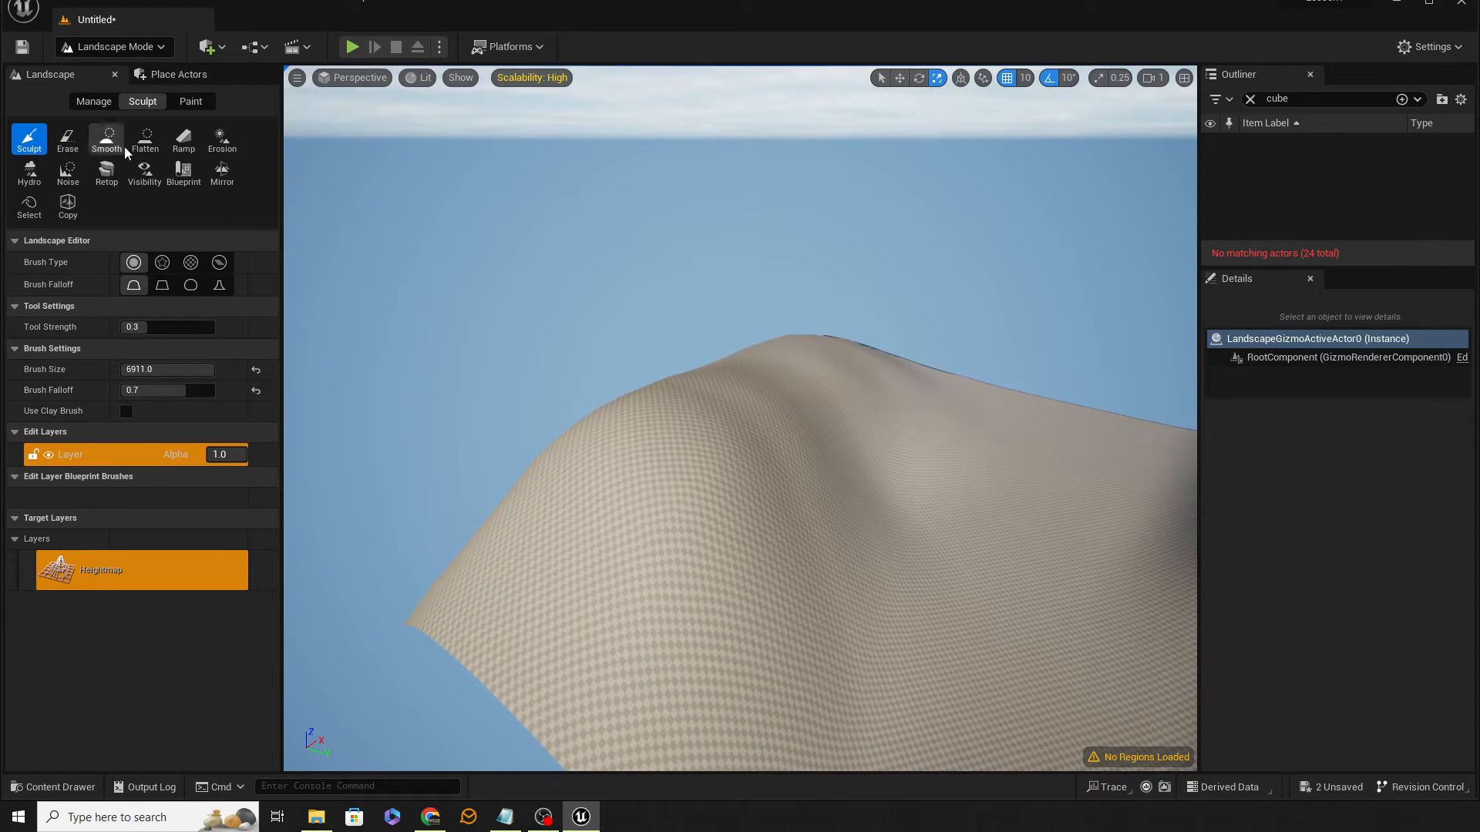
# Step: Switch to the Flatten tool, reduce the brush size to 6565, and flatten a spot on the hill
pyautogui.click(146, 143)
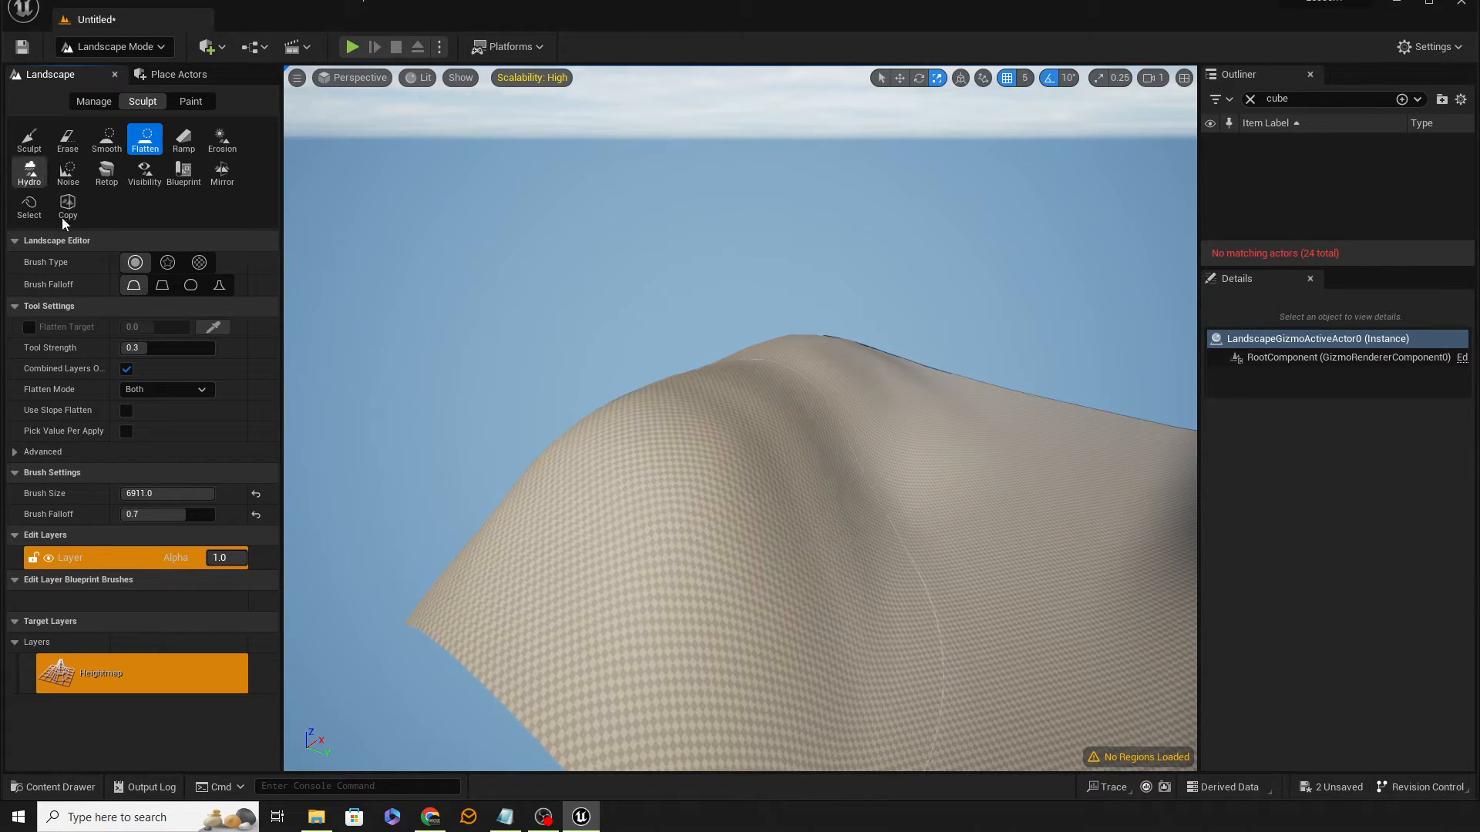
pyautogui.moveTo(678, 487); pyautogui.dragTo(677, 471, button='right')
pyautogui.press('[')
pyautogui.press('[')
pyautogui.press('[')
pyautogui.press('[')
pyautogui.press('[')
pyautogui.press('[')
pyautogui.press('[')
pyautogui.press('[')
pyautogui.press('[')
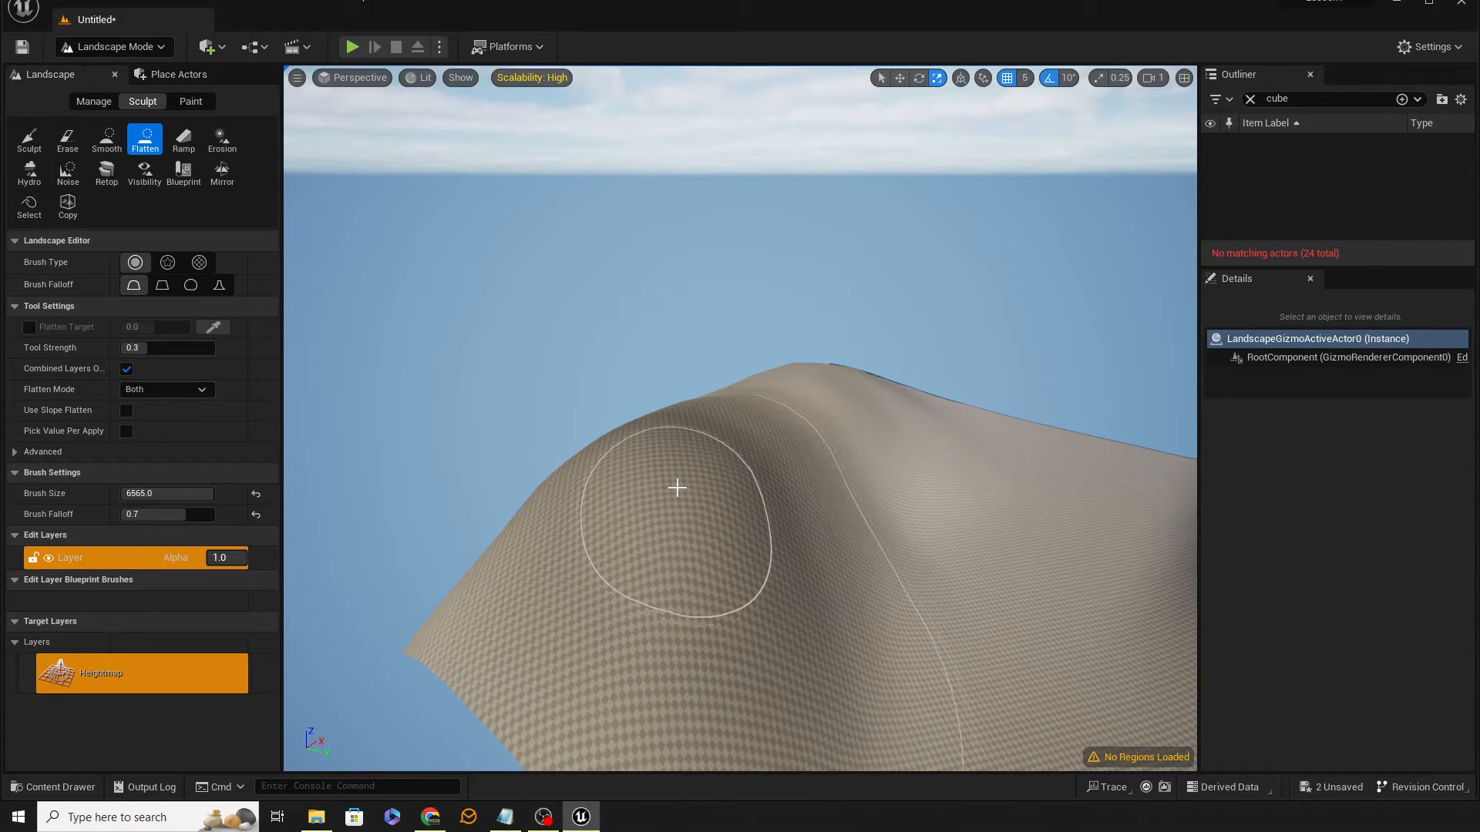
pyautogui.click(677, 487)
# Step: Reduce the Flatten brush size to 3195 and flatten the ridge top into a plateau
pyautogui.press('[')
pyautogui.press('[')
pyautogui.press('[')
pyautogui.press('[')
pyautogui.press('[')
pyautogui.press('[')
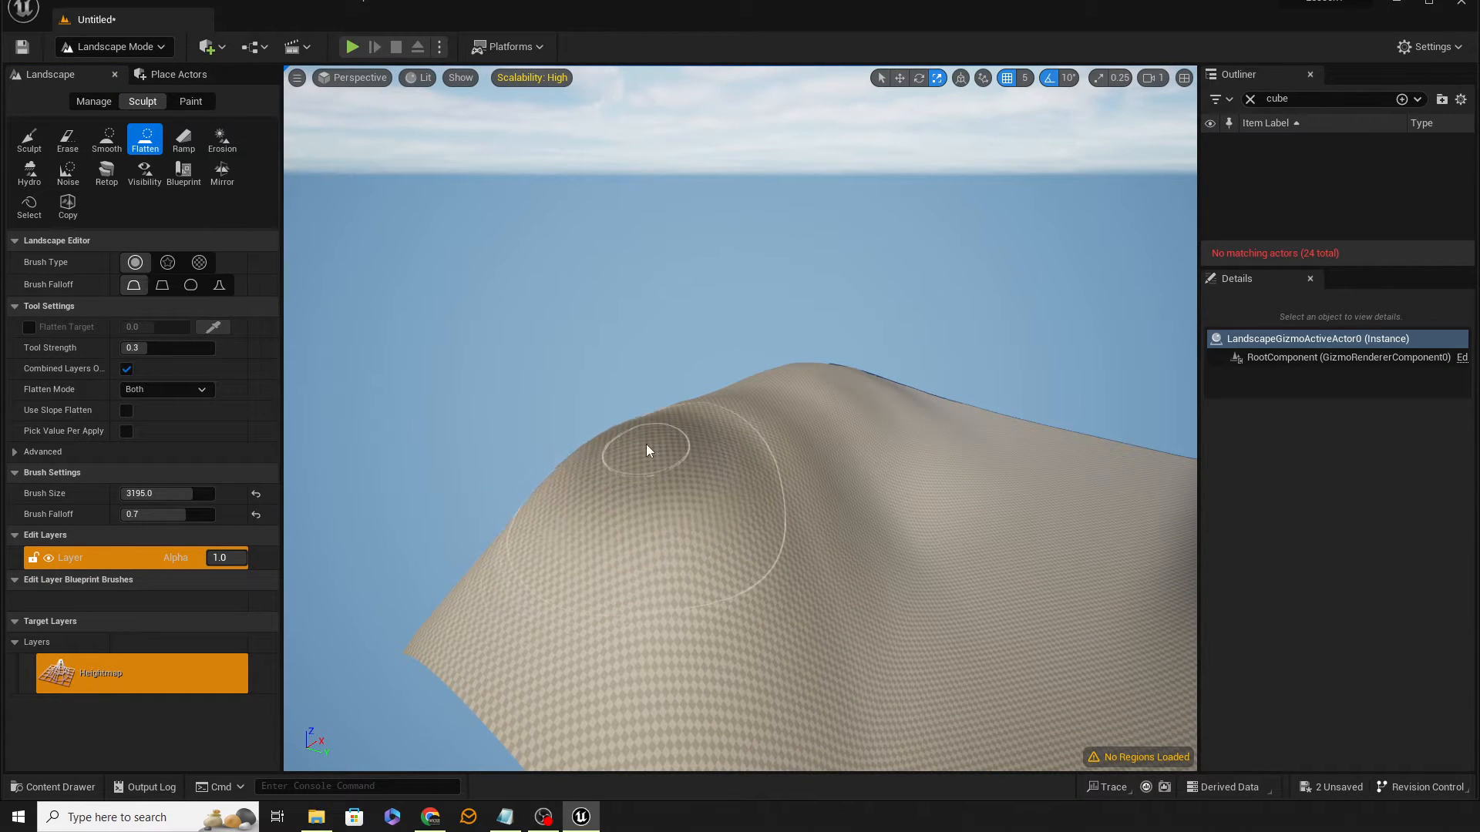
pyautogui.moveTo(646, 444)
pyautogui.mouseDown()
pyautogui.moveTo(876, 396)
pyautogui.moveTo(692, 417)
pyautogui.moveTo(800, 358)
pyautogui.moveTo(405, 565)
pyautogui.mouseUp()
pyautogui.moveTo(405, 564)
pyautogui.mouseDown(button='right')
pyautogui.moveTo(605, 608)
pyautogui.moveTo(586, 609)
pyautogui.mouseUp(button='right')
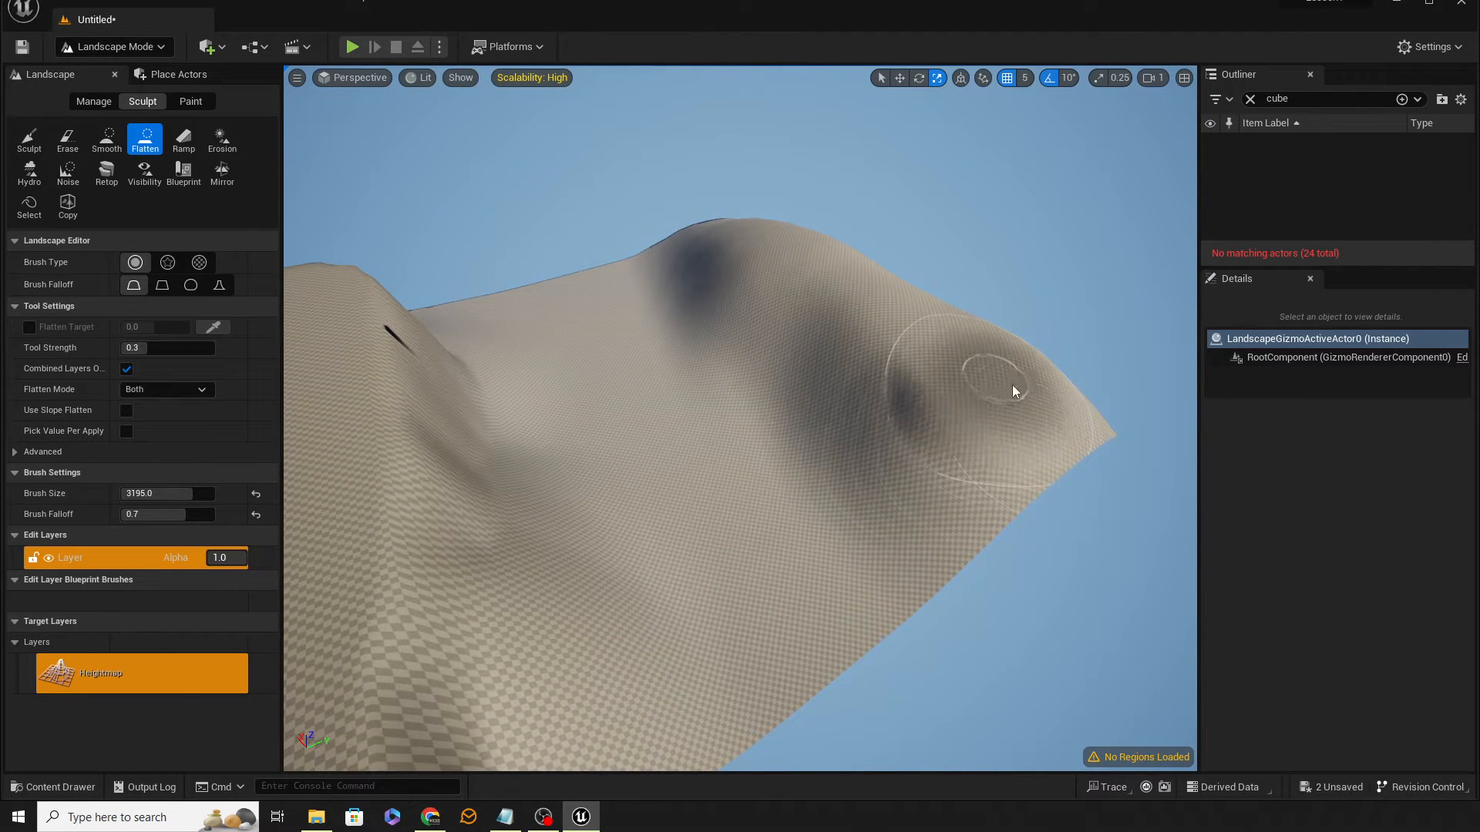
pyautogui.moveTo(1012, 385)
pyautogui.mouseDown()
pyautogui.moveTo(978, 429)
pyautogui.moveTo(955, 354)
pyautogui.moveTo(819, 257)
pyautogui.mouseUp()
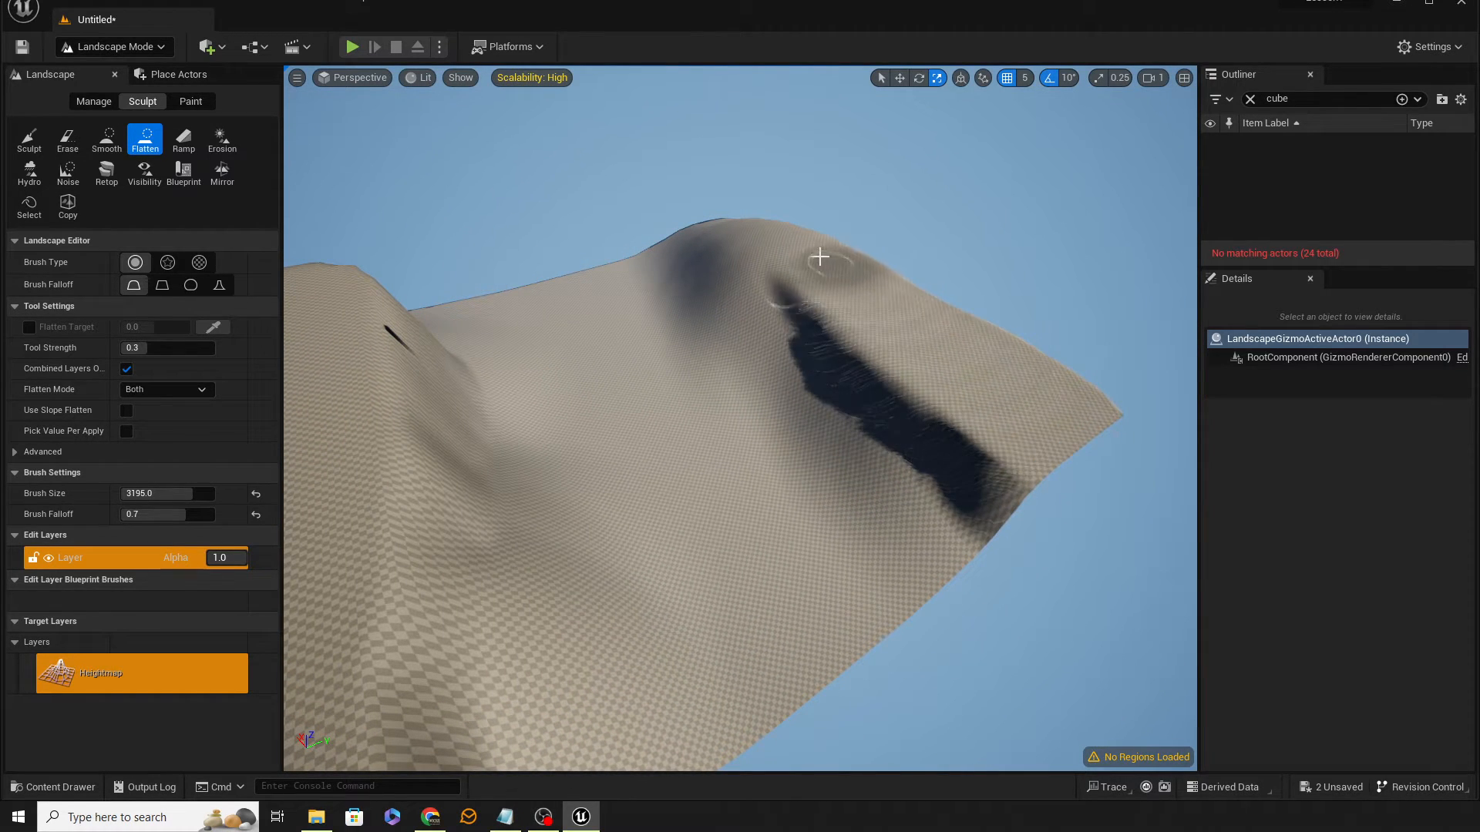
pyautogui.moveTo(745, 209)
pyautogui.mouseDown(button='right')
pyautogui.moveTo(606, 332)
pyautogui.moveTo(910, 449)
pyautogui.moveTo(808, 514)
pyautogui.moveTo(810, 533)
pyautogui.moveTo(874, 525)
pyautogui.mouseUp(button='right')
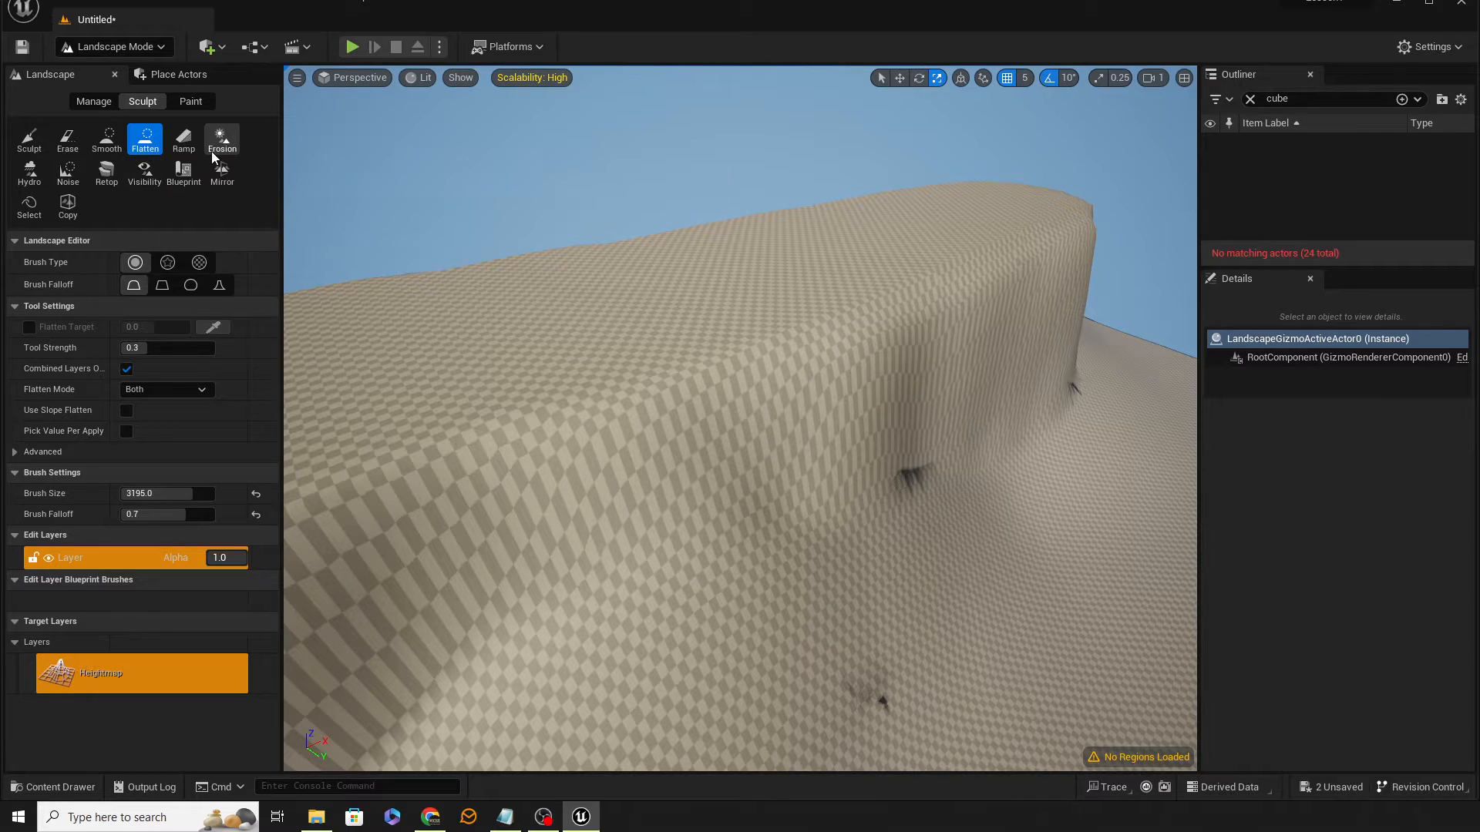
# Step: Erode the ridge's side with the Hydro tool at a brush size of 1082
pyautogui.click(29, 173)
pyautogui.moveTo(994, 323)
pyautogui.mouseDown()
pyautogui.moveTo(1031, 348)
pyautogui.moveTo(1002, 275)
pyautogui.moveTo(756, 396)
pyautogui.moveTo(776, 581)
pyautogui.moveTo(929, 580)
pyautogui.moveTo(648, 618)
pyautogui.mouseUp()
pyautogui.press('[')
pyautogui.press('[')
pyautogui.press('[')
pyautogui.press('[')
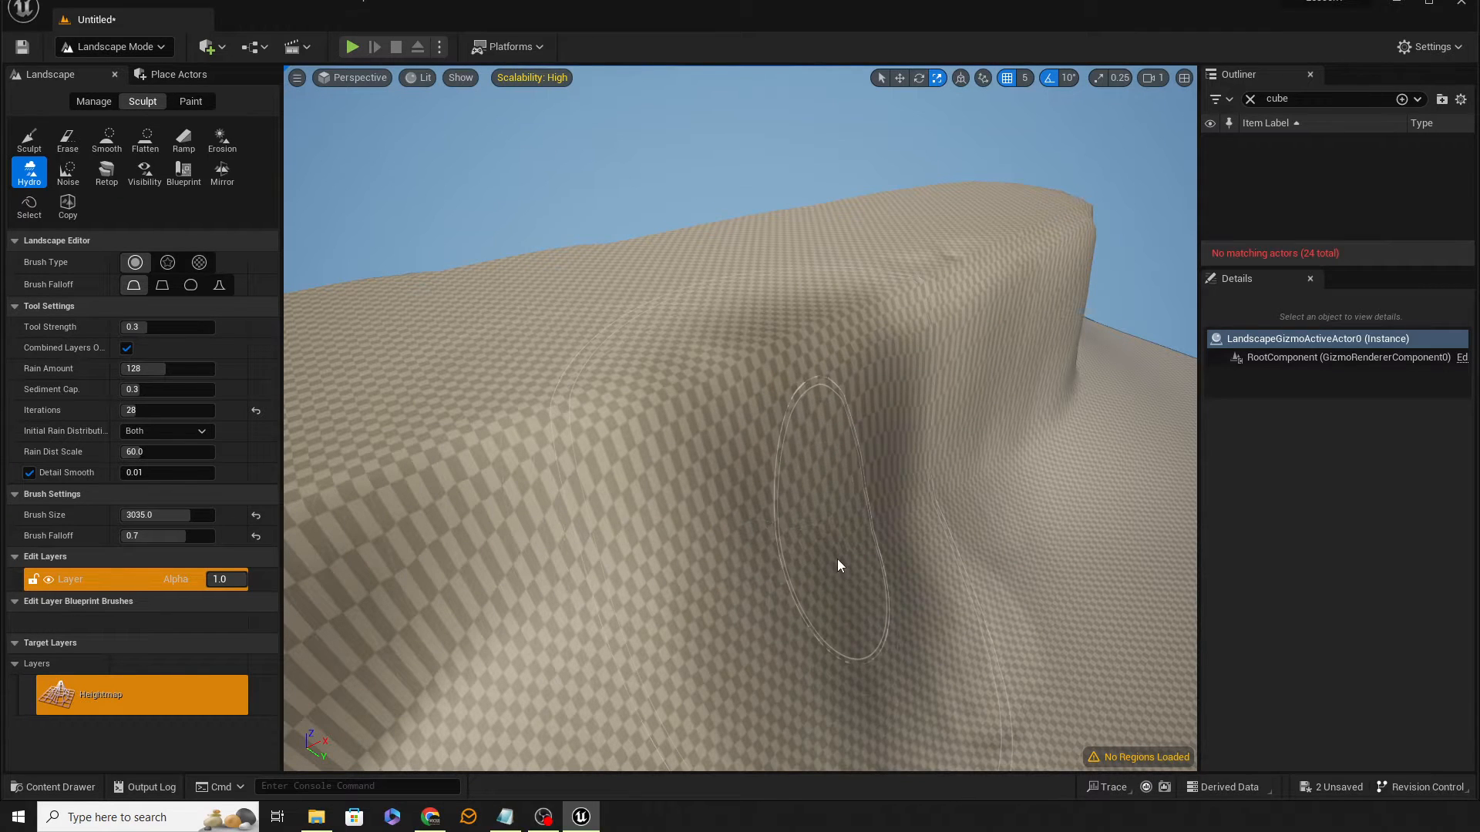
pyautogui.press('[')
pyautogui.press('[')
pyautogui.press('[')
pyautogui.press('[')
pyautogui.press('[')
pyautogui.press('[')
pyautogui.press('[')
pyautogui.press('[')
pyautogui.press('[')
pyautogui.press('[')
pyautogui.press('[')
pyautogui.press('[')
pyautogui.press('[')
pyautogui.press('[')
pyautogui.press('[')
pyautogui.press('[')
pyautogui.press('[')
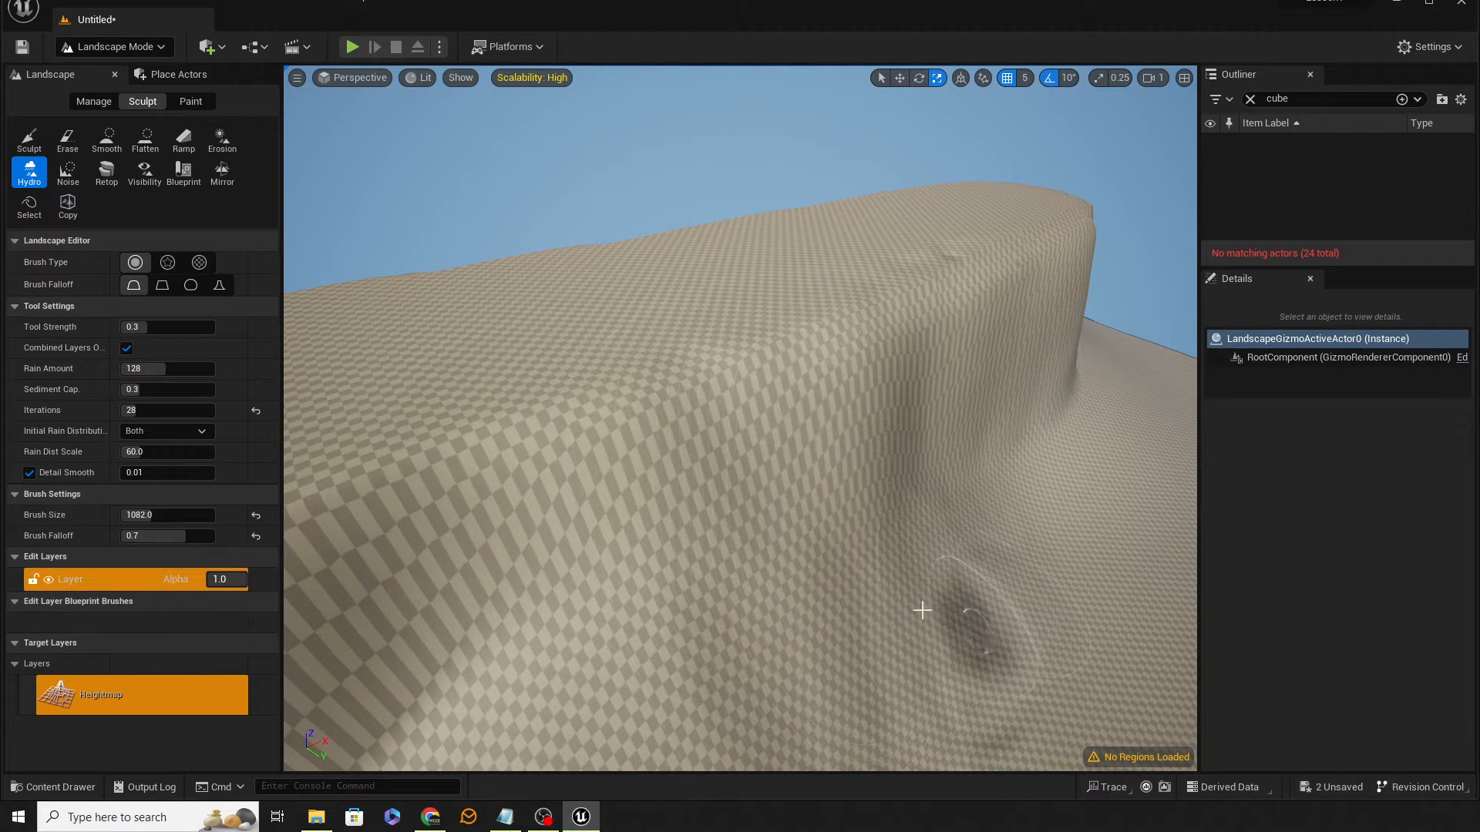
pyautogui.moveTo(718, 462)
pyautogui.mouseDown()
pyautogui.moveTo(886, 627)
pyautogui.moveTo(594, 588)
pyautogui.moveTo(522, 611)
pyautogui.moveTo(738, 640)
pyautogui.mouseUp()
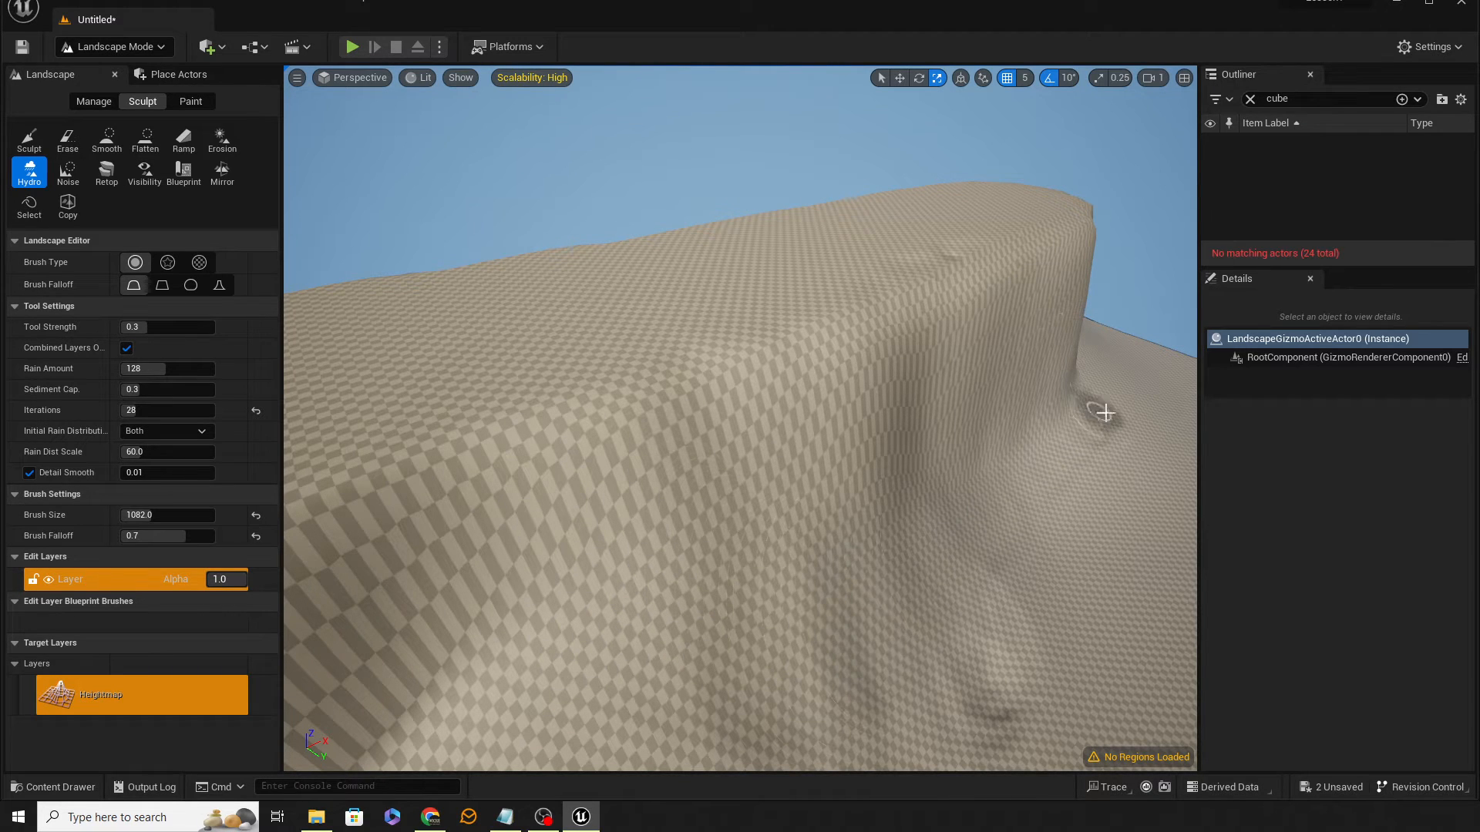
# Step: Apply more Hydro erosion strokes along the ridge's slopes
pyautogui.moveTo(1001, 545)
pyautogui.mouseDown()
pyautogui.moveTo(1106, 681)
pyautogui.moveTo(922, 571)
pyautogui.moveTo(1041, 680)
pyautogui.mouseUp()
pyautogui.moveTo(1040, 680)
pyautogui.mouseDown(button='right')
pyautogui.moveTo(1079, 706)
pyautogui.moveTo(1214, 636)
pyautogui.mouseUp(button='right')
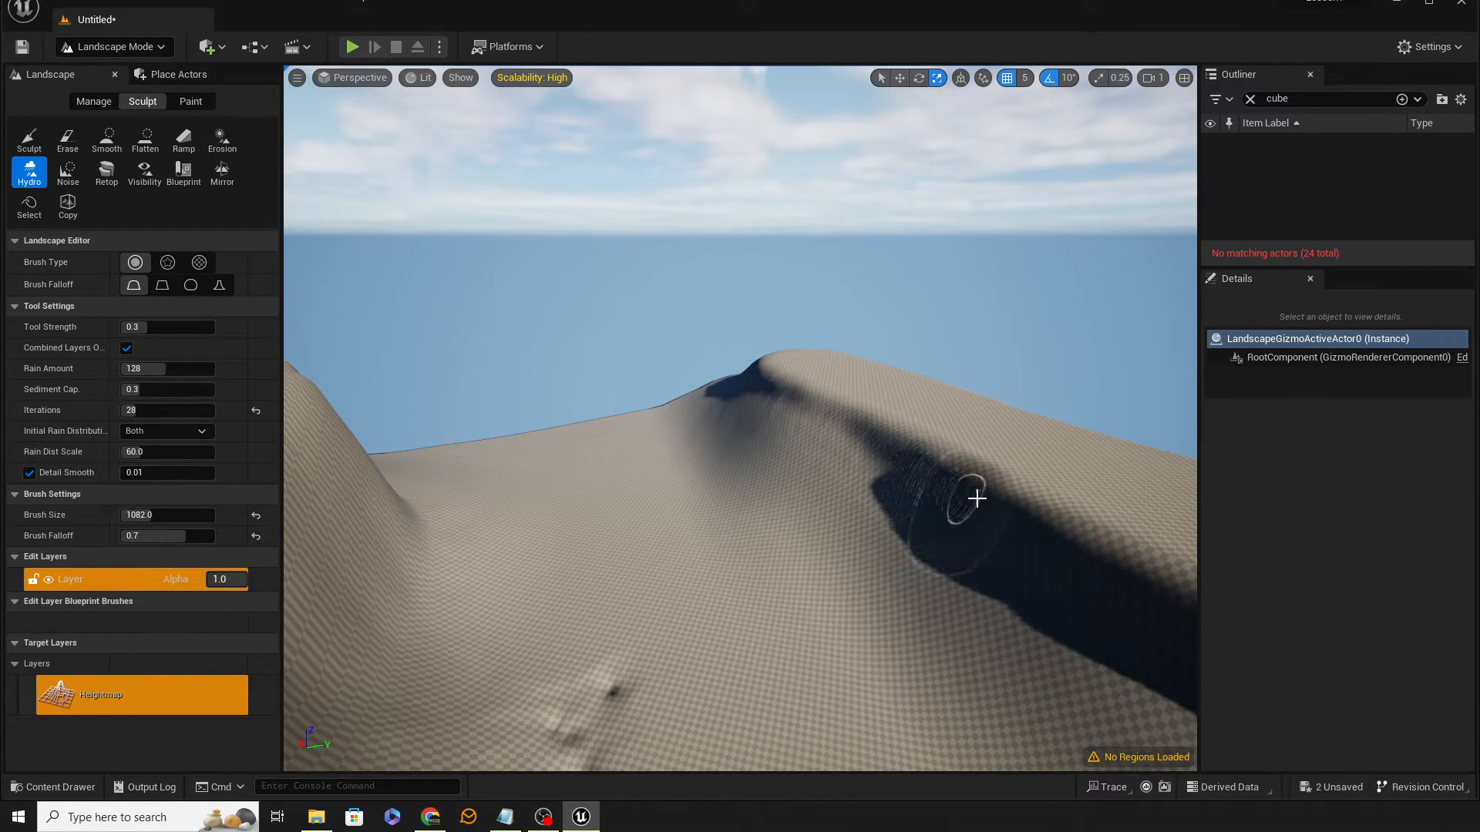
pyautogui.moveTo(918, 582)
pyautogui.mouseDown(button='right')
pyautogui.moveTo(1110, 597)
pyautogui.moveTo(1110, 584)
pyautogui.mouseUp(button='right')
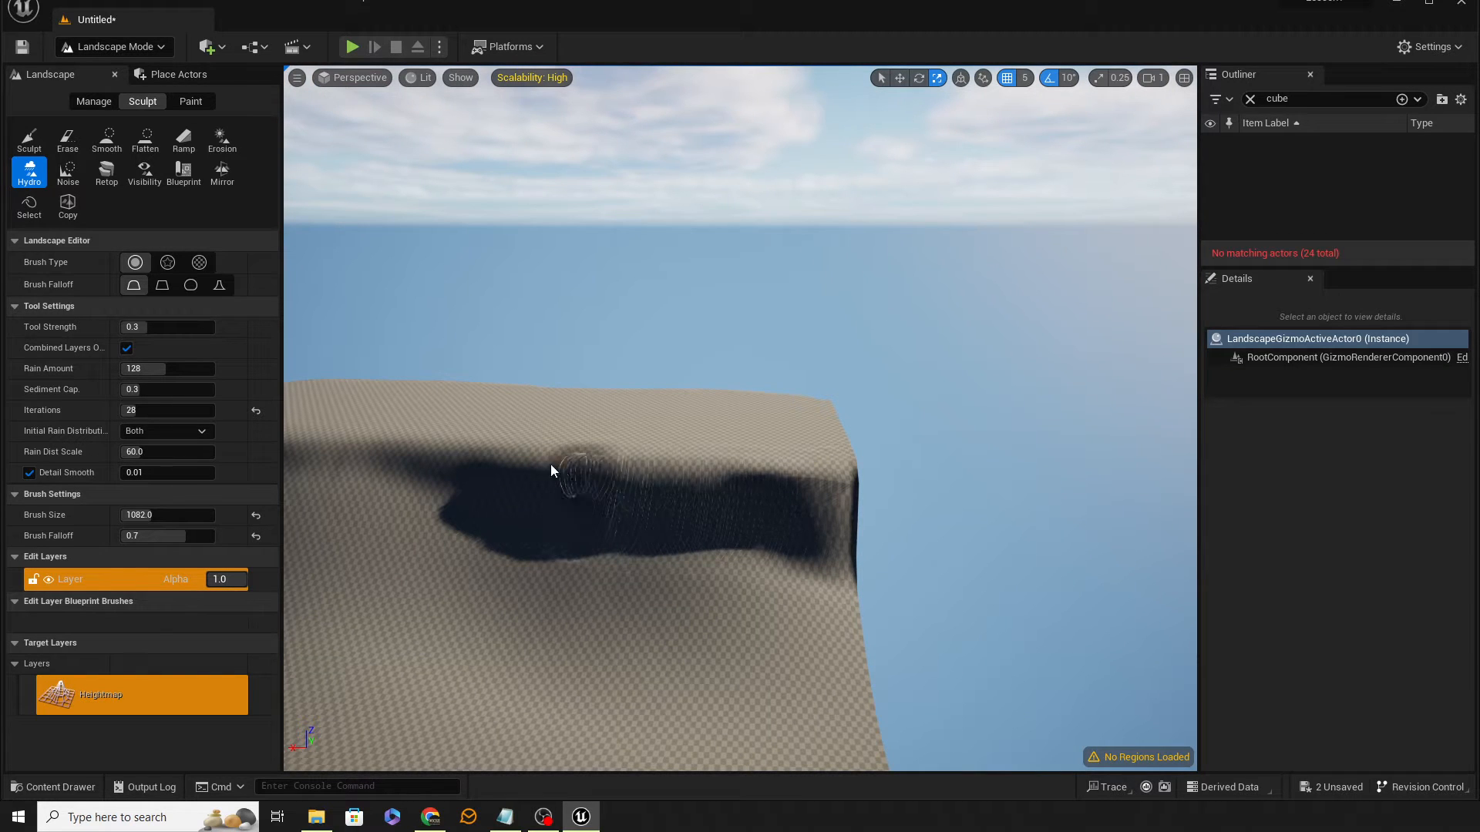
pyautogui.click(466, 710)
pyautogui.moveTo(741, 627); pyautogui.dragTo(693, 732, button='right')
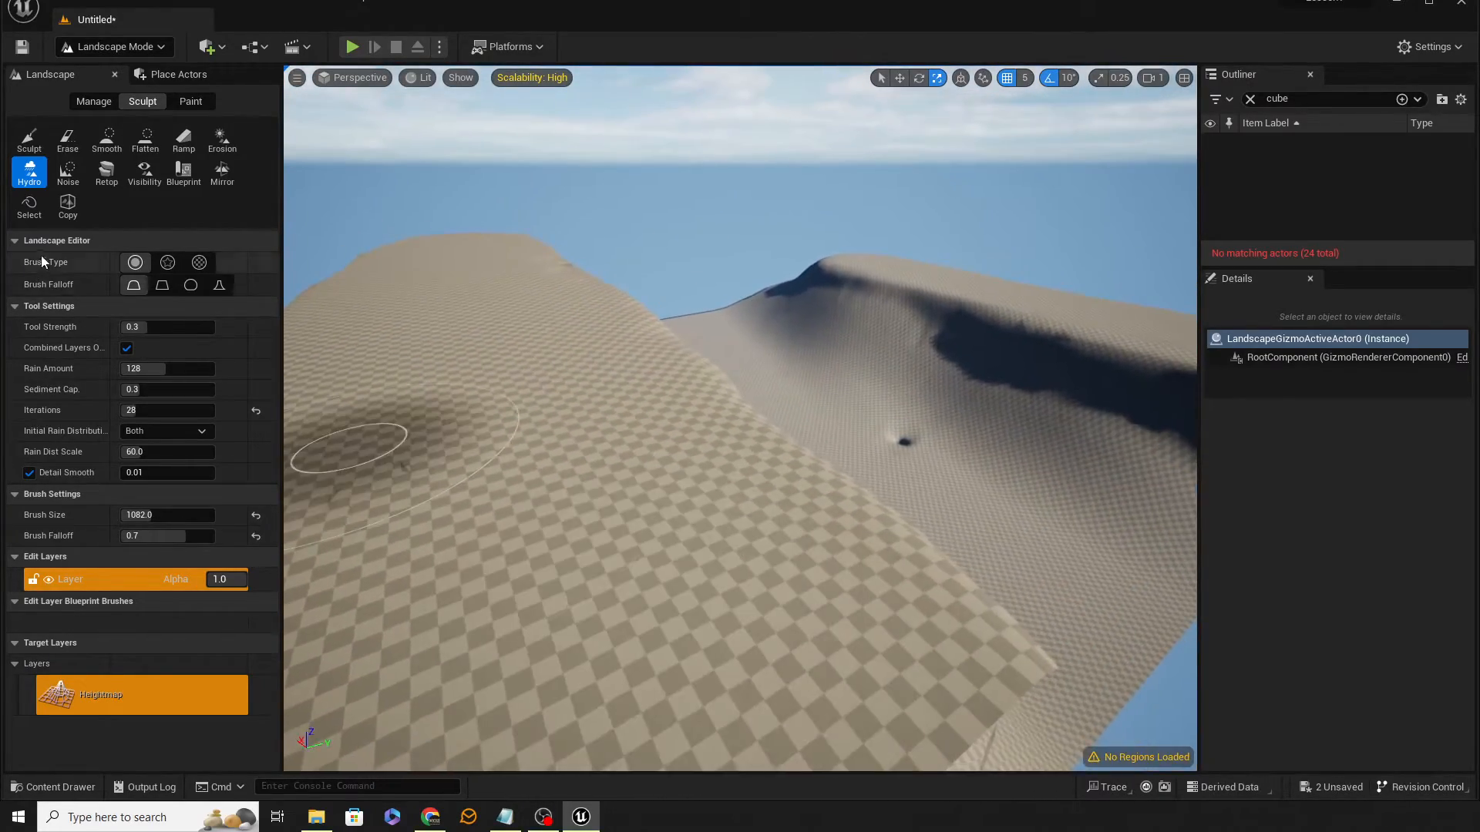
# Step: Switch to Selection mode and start playing from a spot on the terrain
pyautogui.click(91, 51)
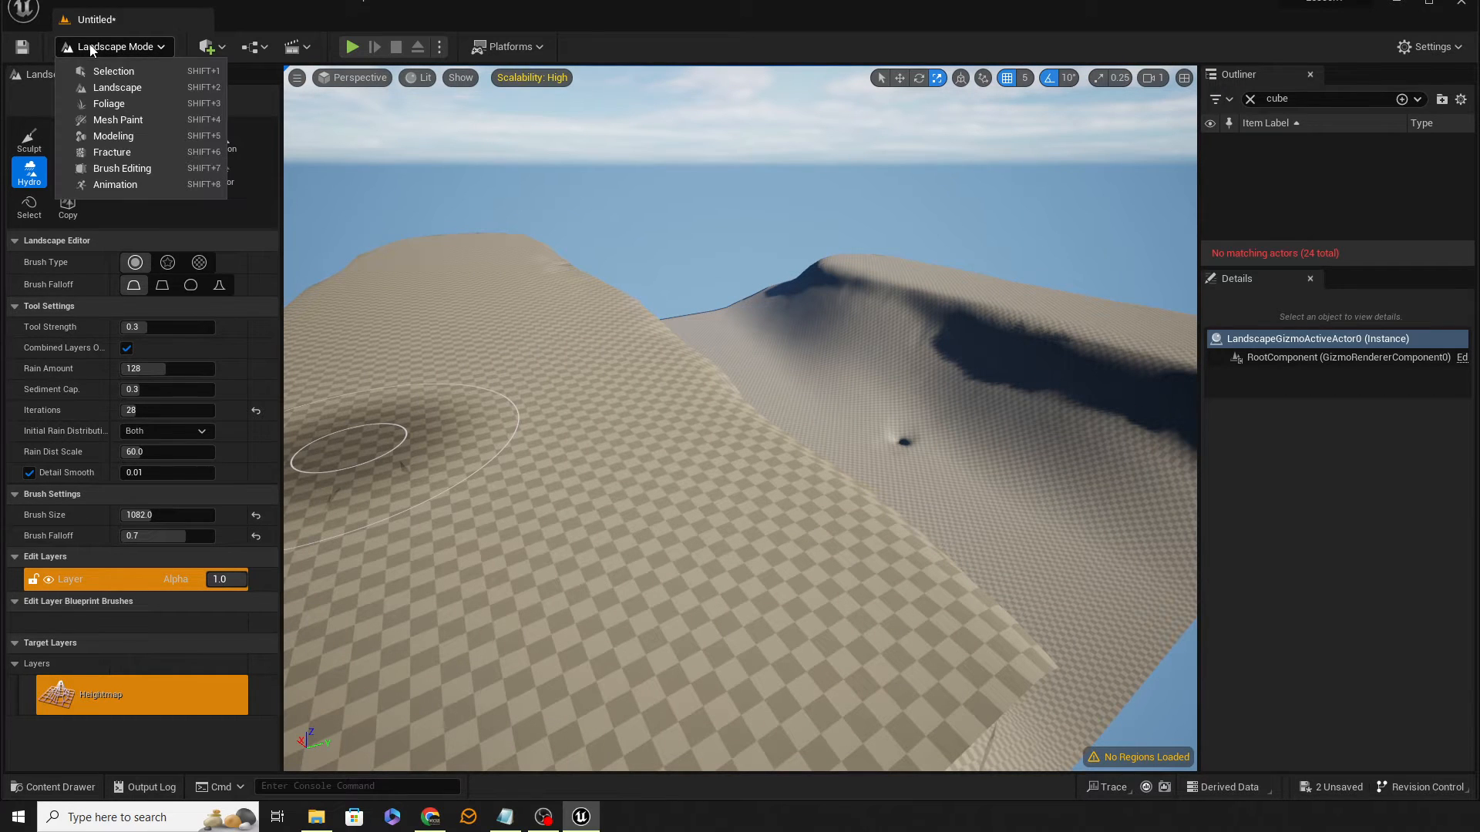
pyautogui.click(100, 73)
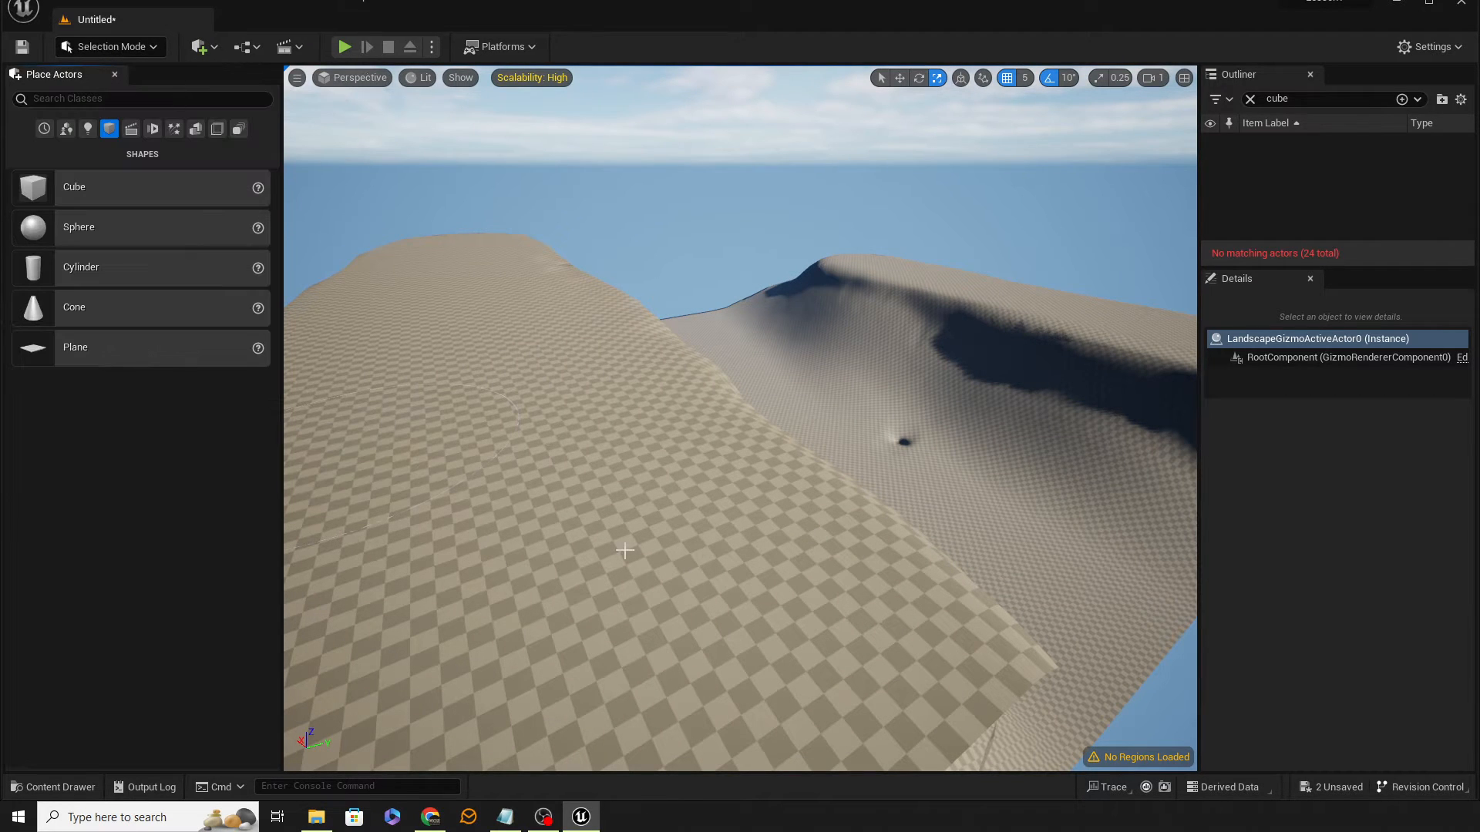
pyautogui.rightClick(624, 551)
pyautogui.click(672, 531)
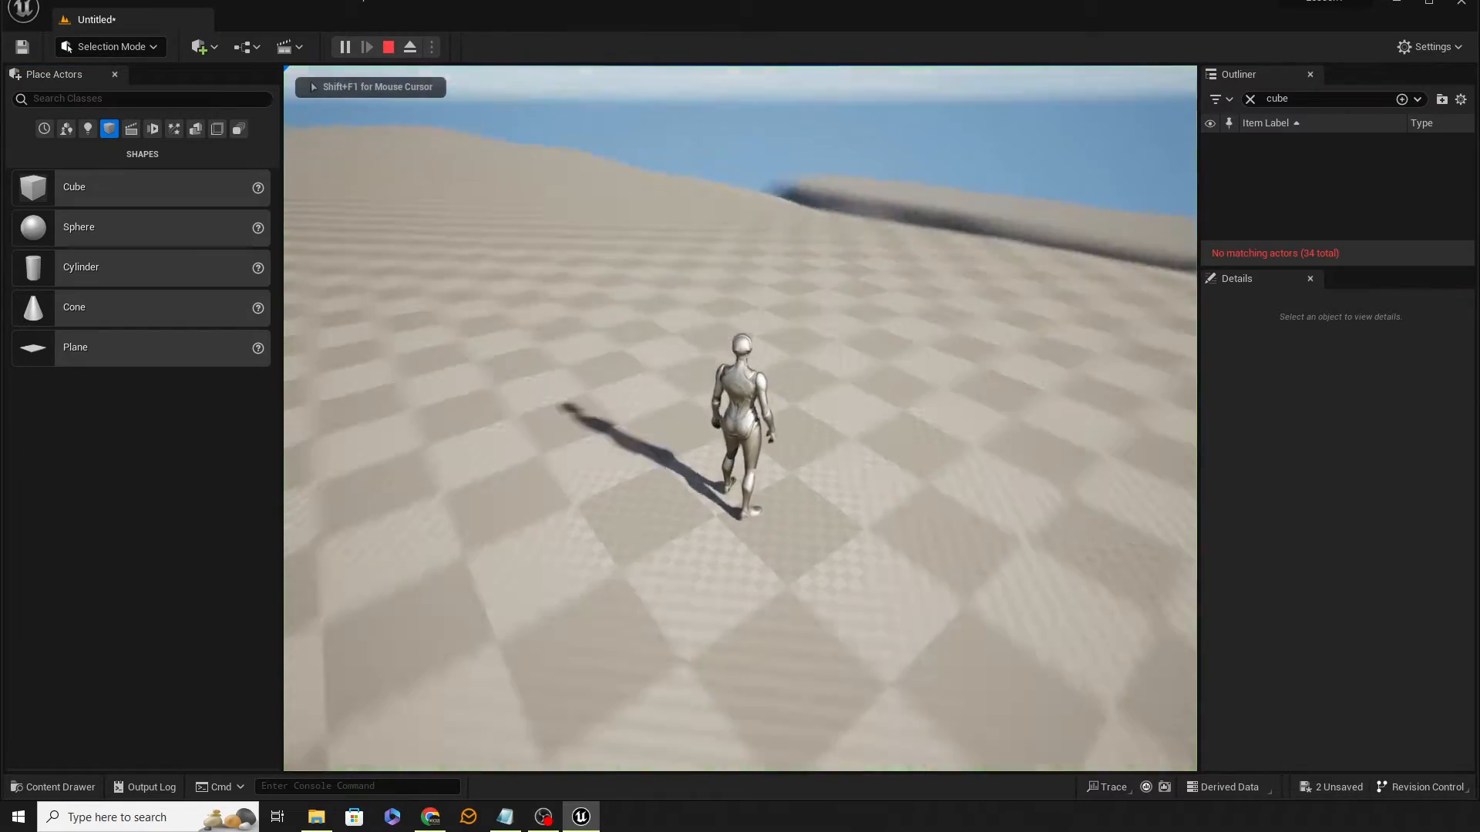
# Step: Walk and jump the character across the sculpted terrain, then stop playing
pyautogui.press('w')
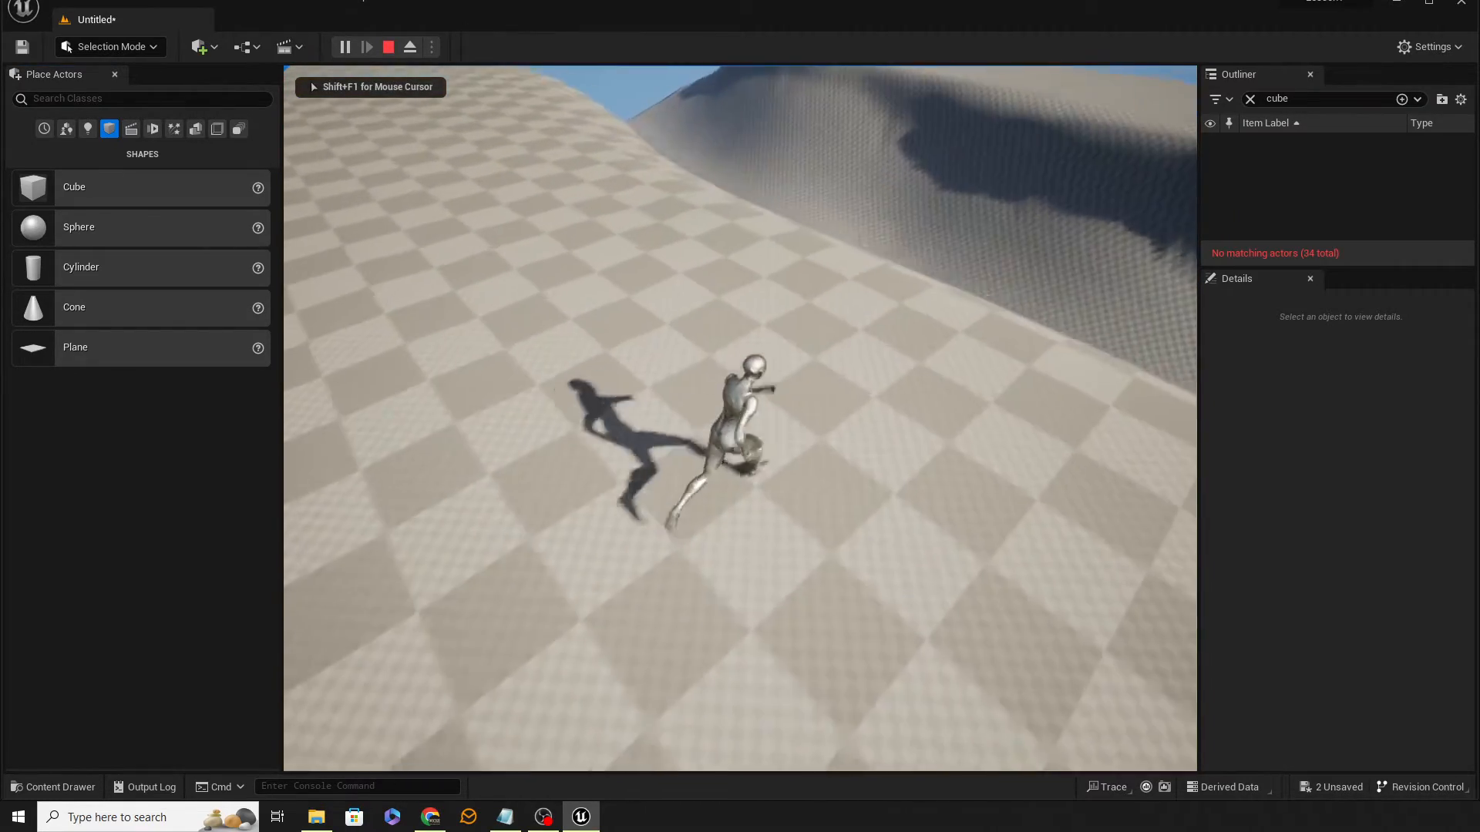
pyautogui.press('w')
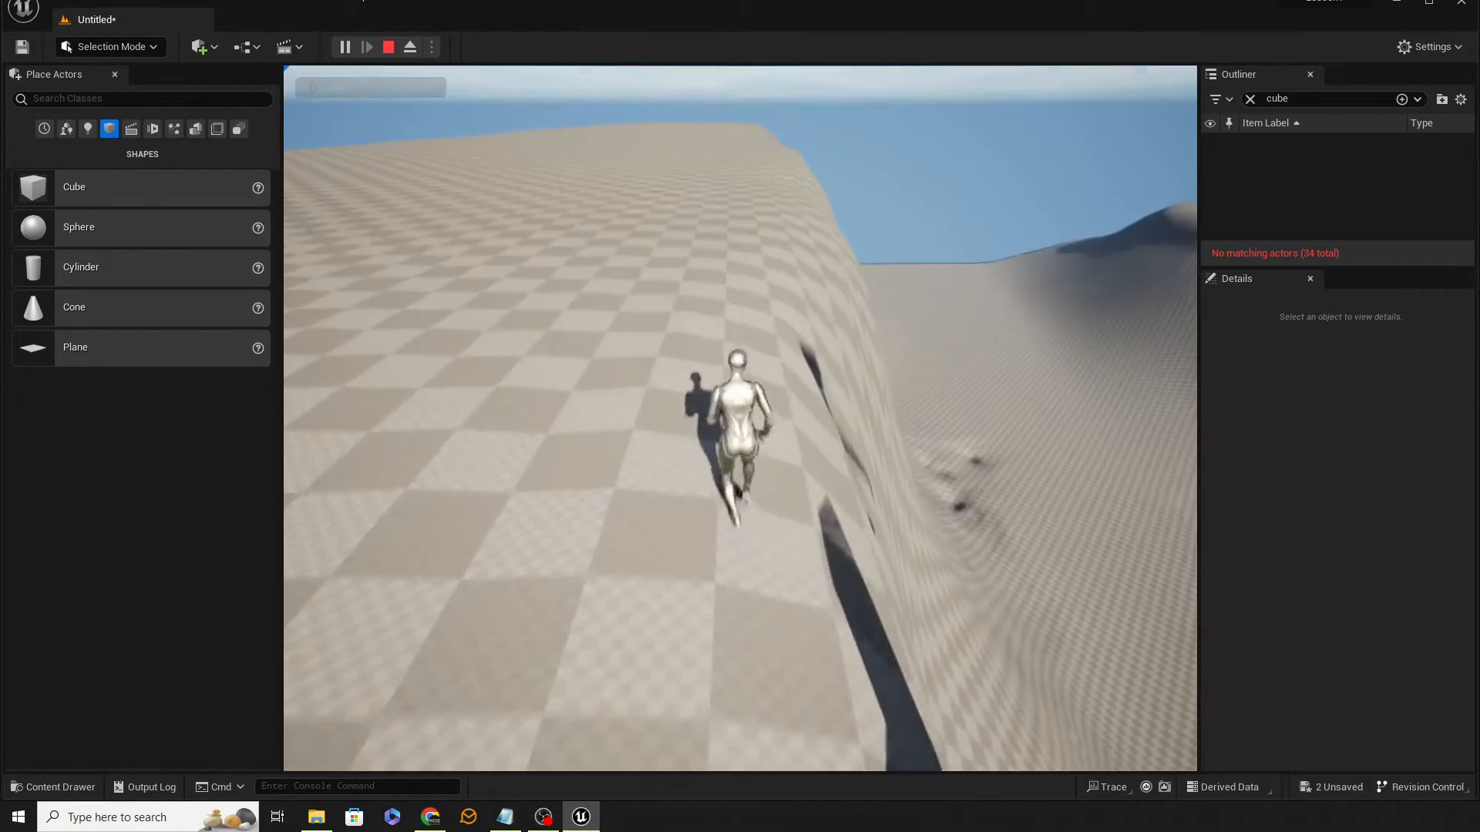
pyautogui.press('w')
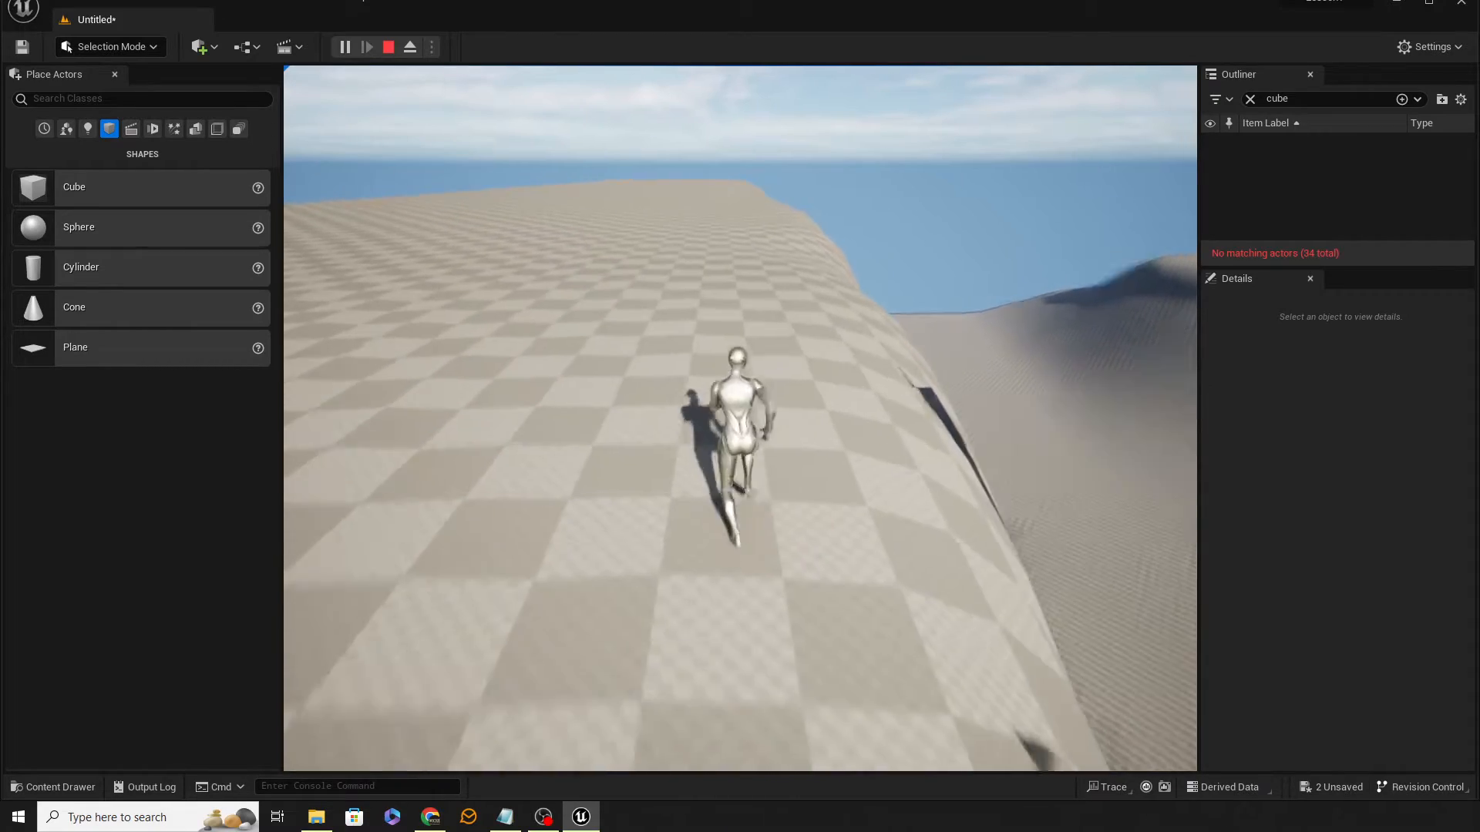
pyautogui.press('w')
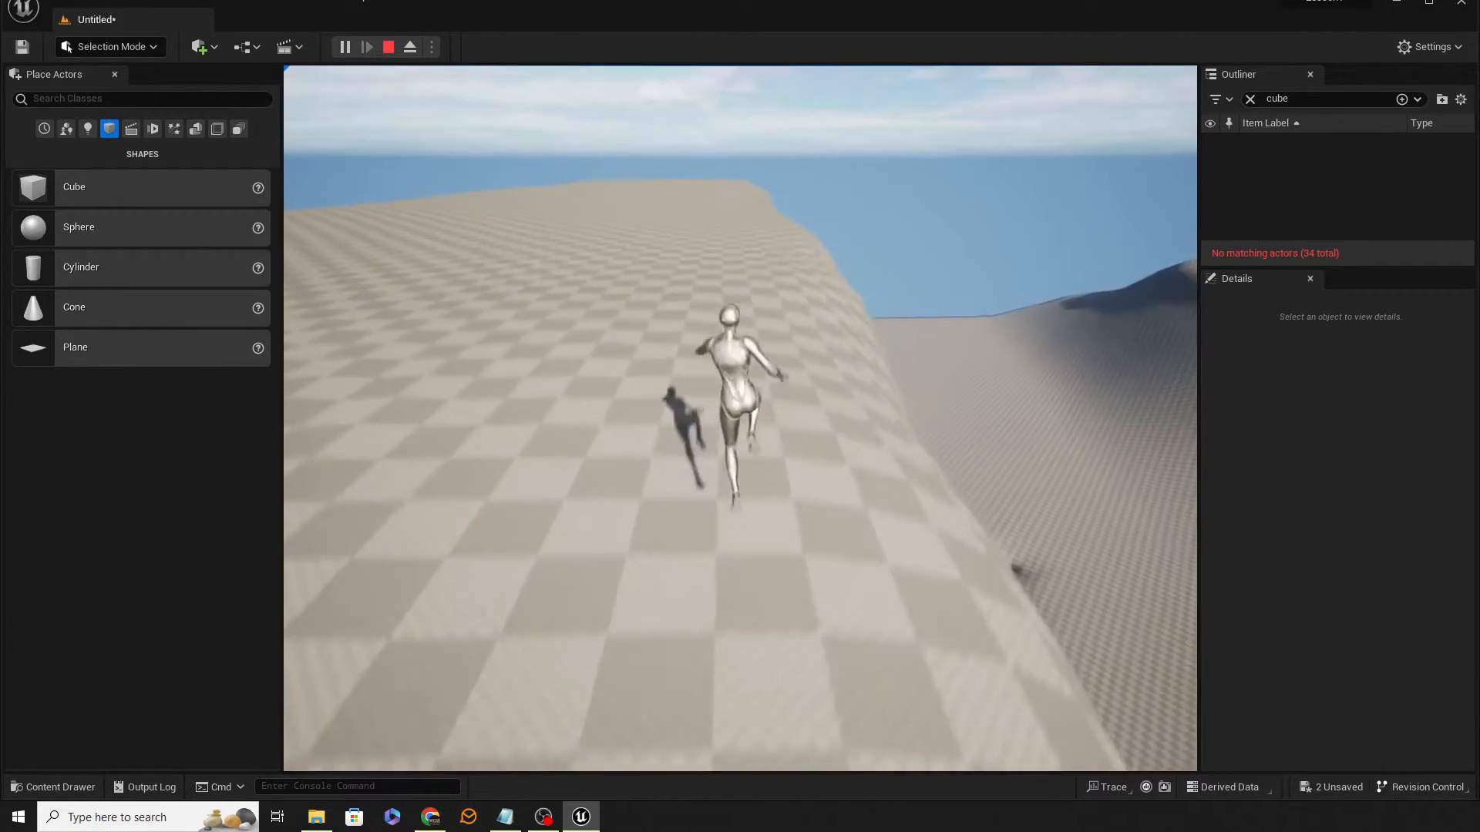
pyautogui.press('w')
pyautogui.press('space')
pyautogui.press('space')
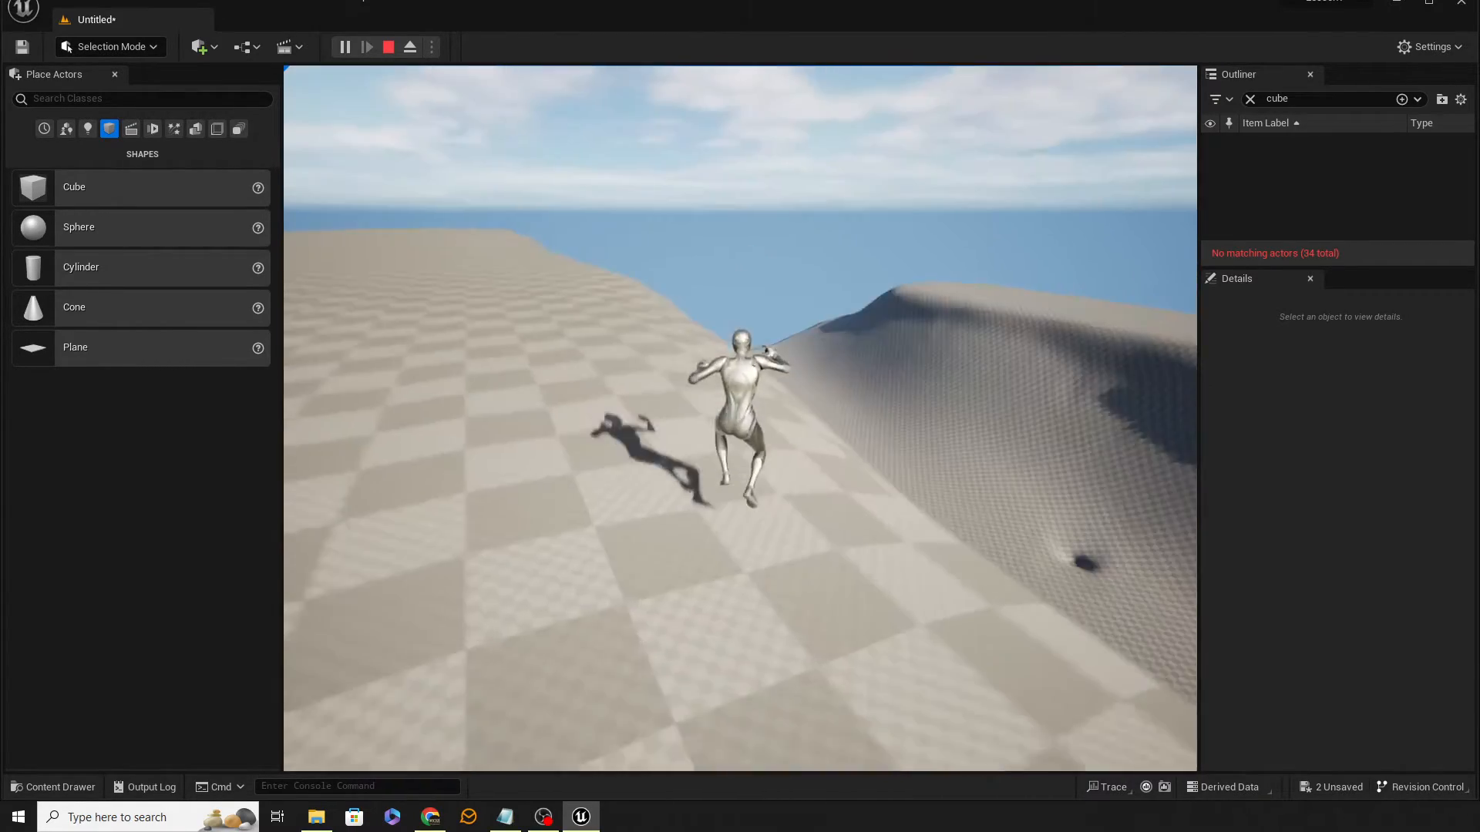
pyautogui.press('w')
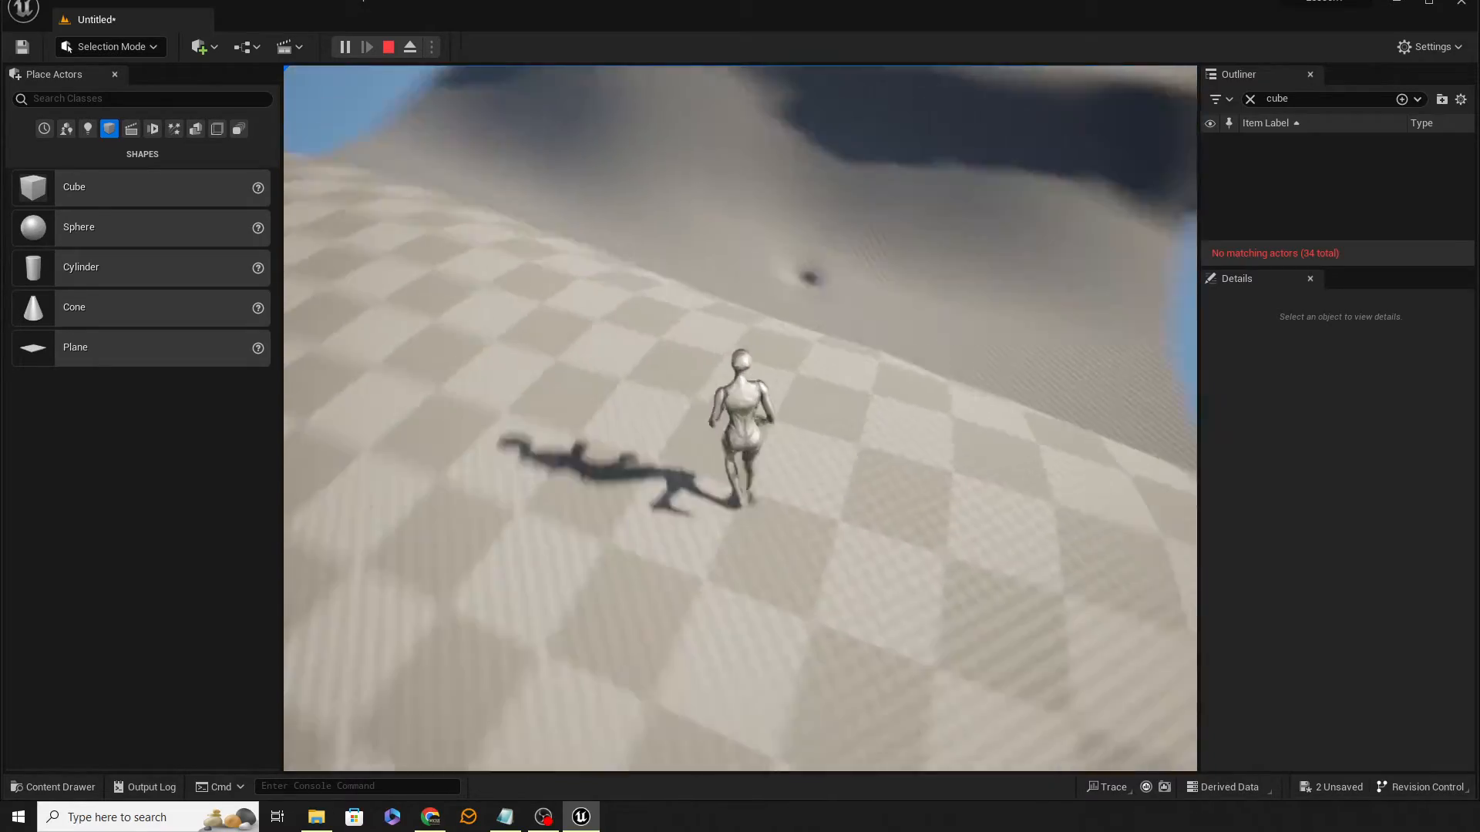
pyautogui.press('w')
pyautogui.press('space')
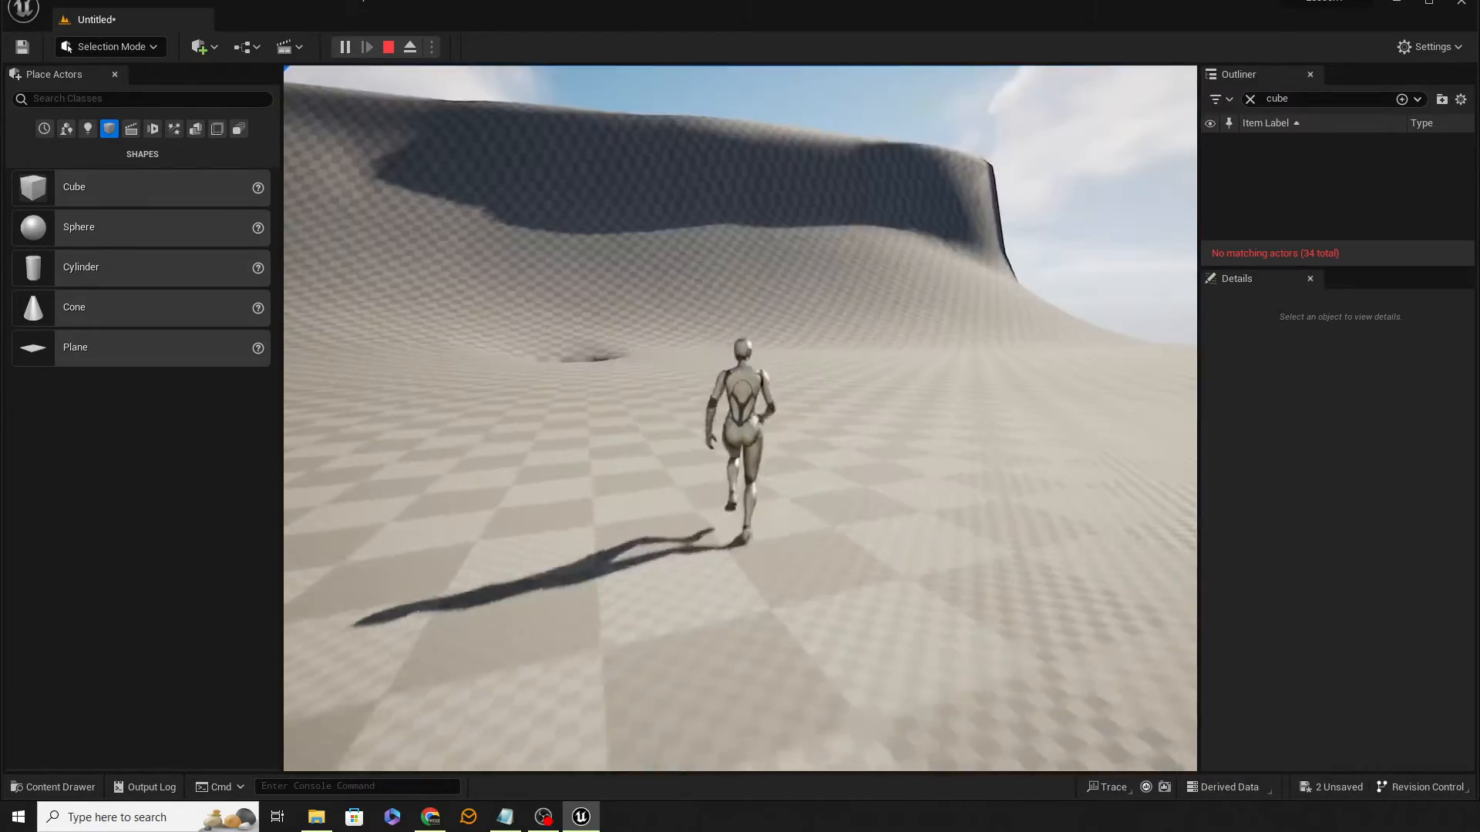
pyautogui.press('Escape')
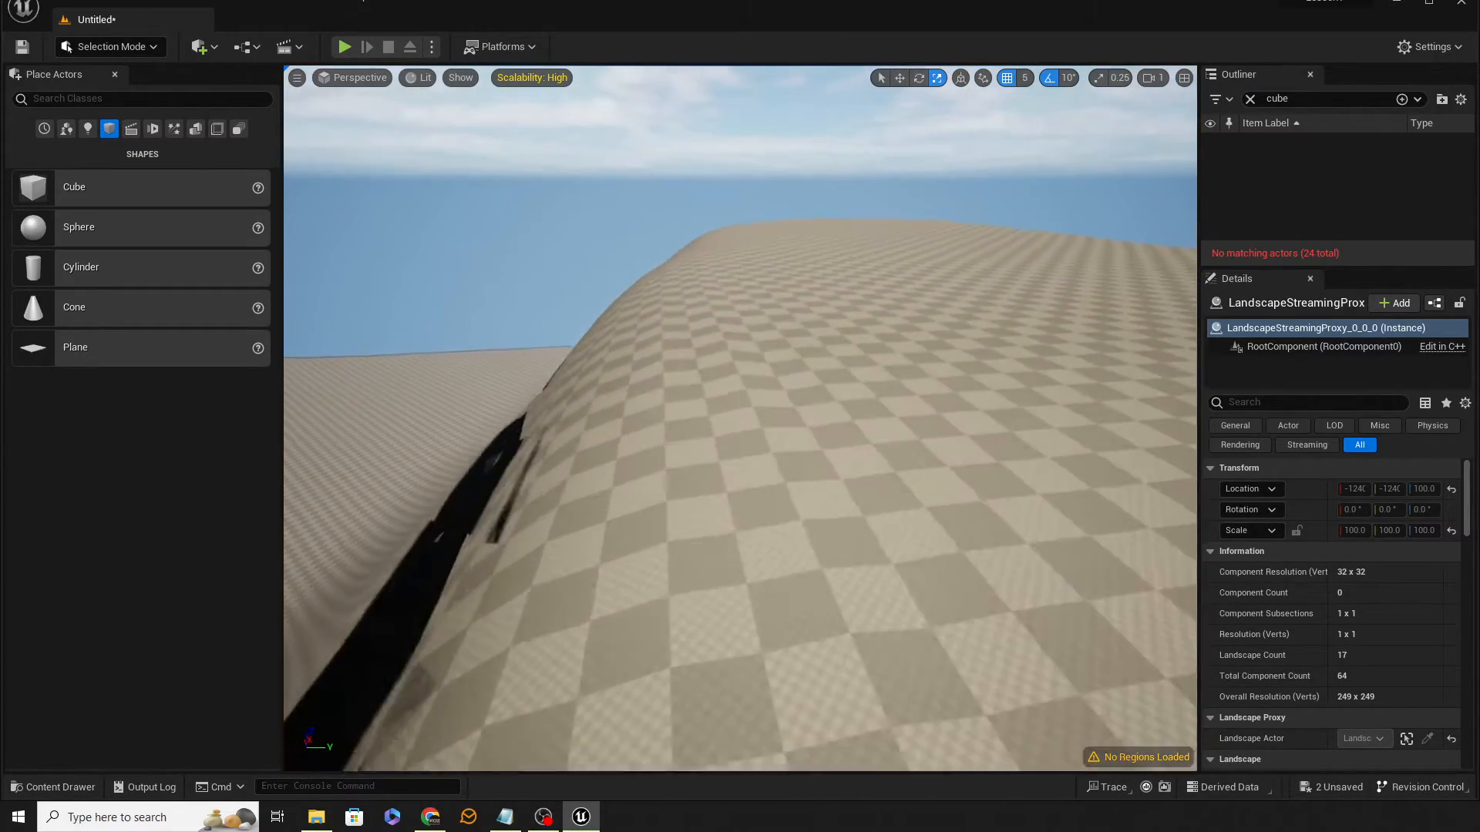
# Step: Clear the outliner's cube filter and browse the full actor list
pyautogui.moveTo(740, 418); pyautogui.dragTo(416, 363, button='right')
pyautogui.moveTo(792, 562); pyautogui.dragTo(792, 539, button='right')
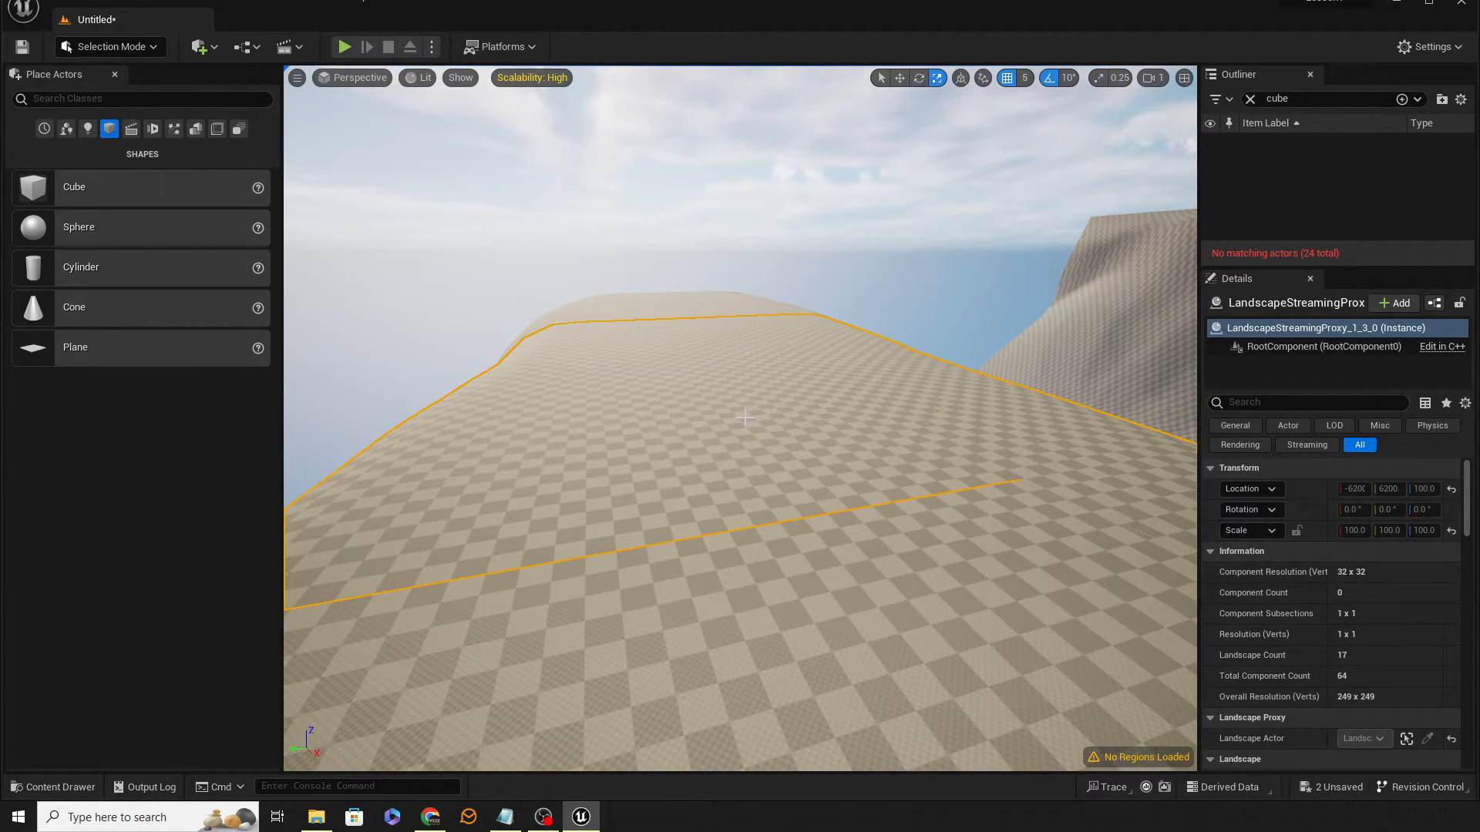
pyautogui.click(1250, 99)
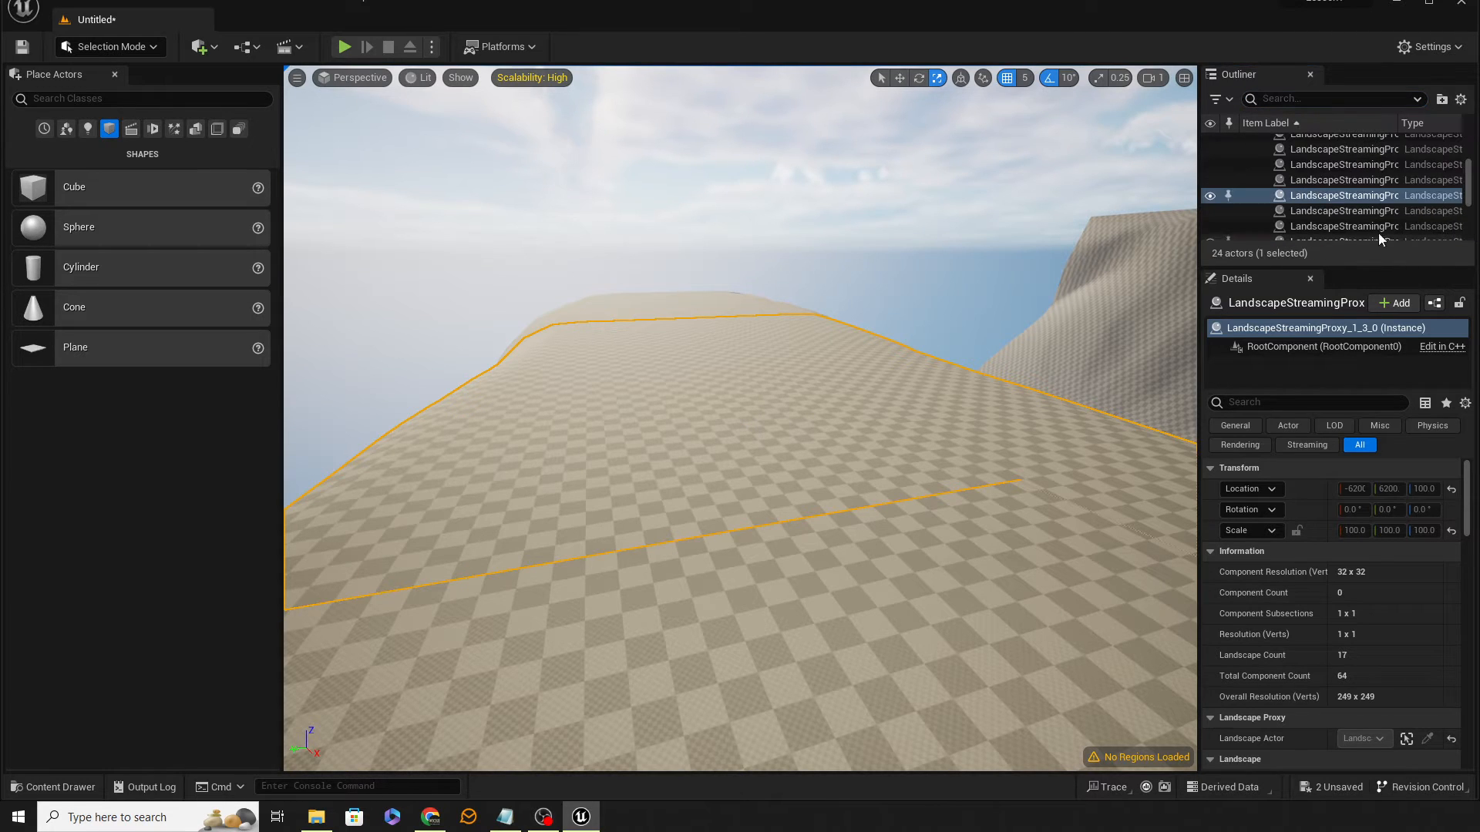
pyautogui.scroll(5, 1399, 213)
pyautogui.scroll(-2, 1394, 215)
pyautogui.scroll(1, 1393, 215)
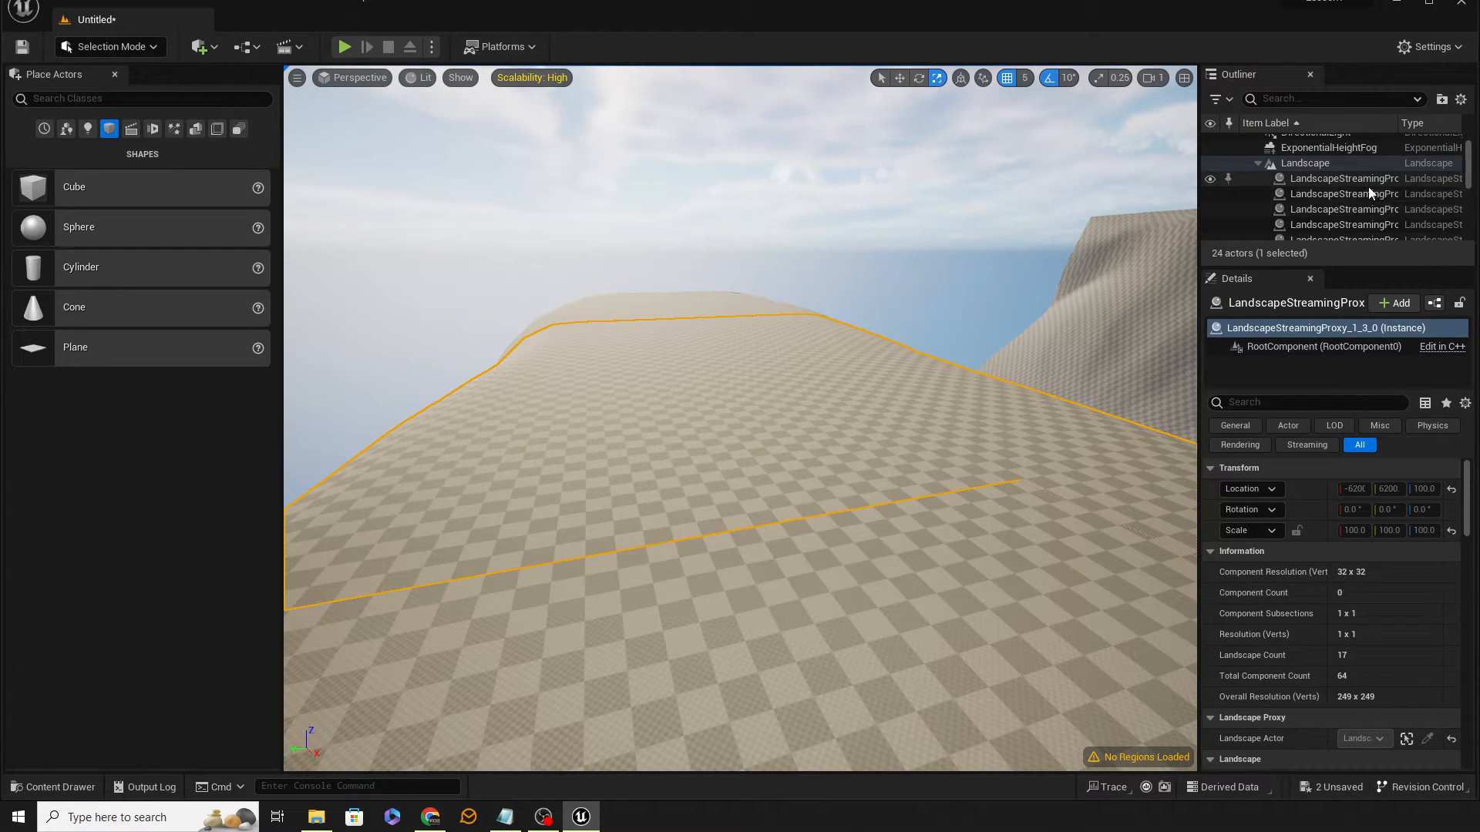
pyautogui.scroll(-5, 1335, 207)
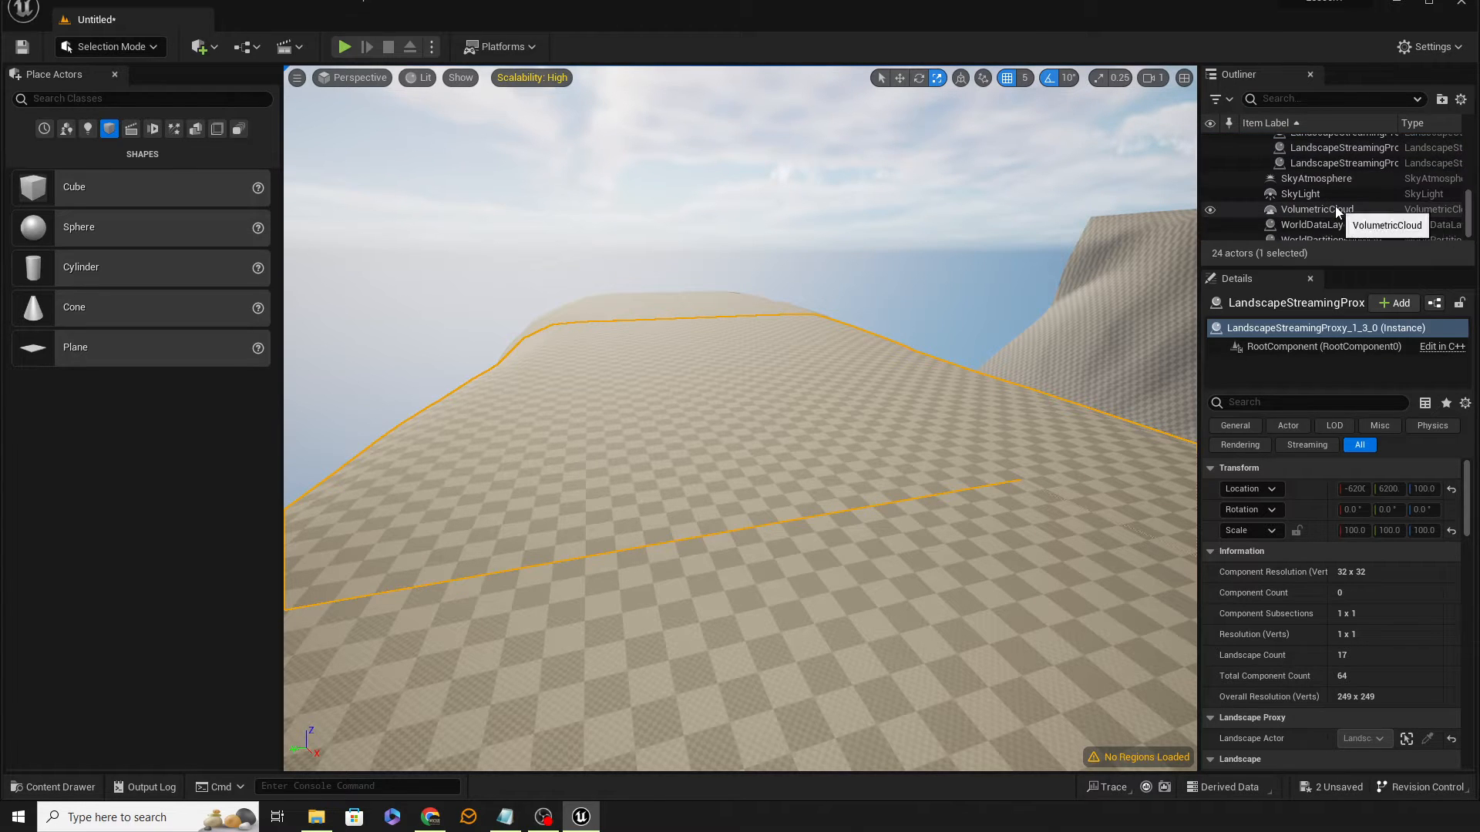
pyautogui.scroll(6, 1334, 206)
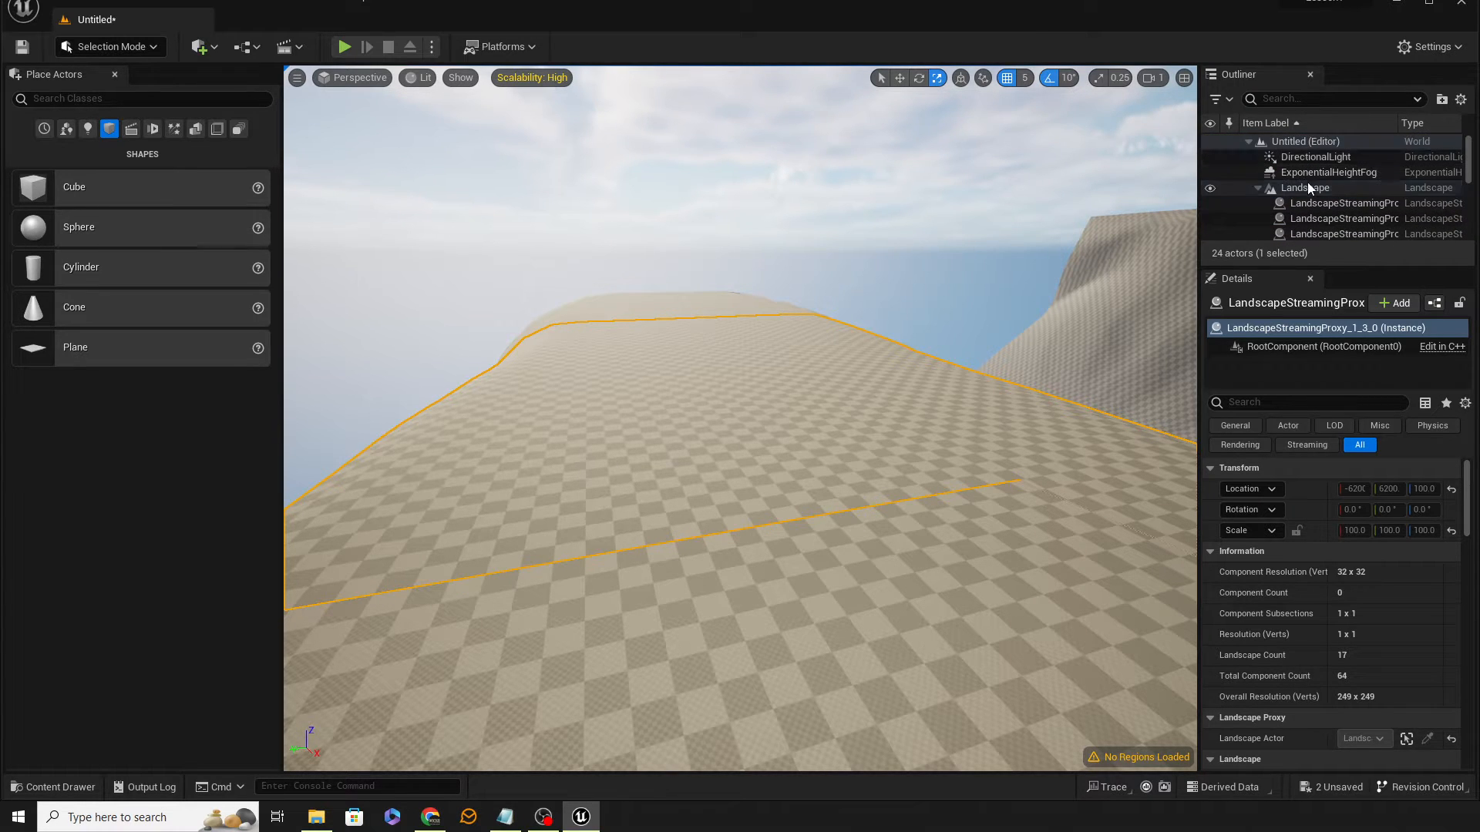
# Step: Select the Landscape actor and assign M_Ground_Grass as its Landscape Material
pyautogui.click(1307, 188)
pyautogui.scroll(-2, 1365, 638)
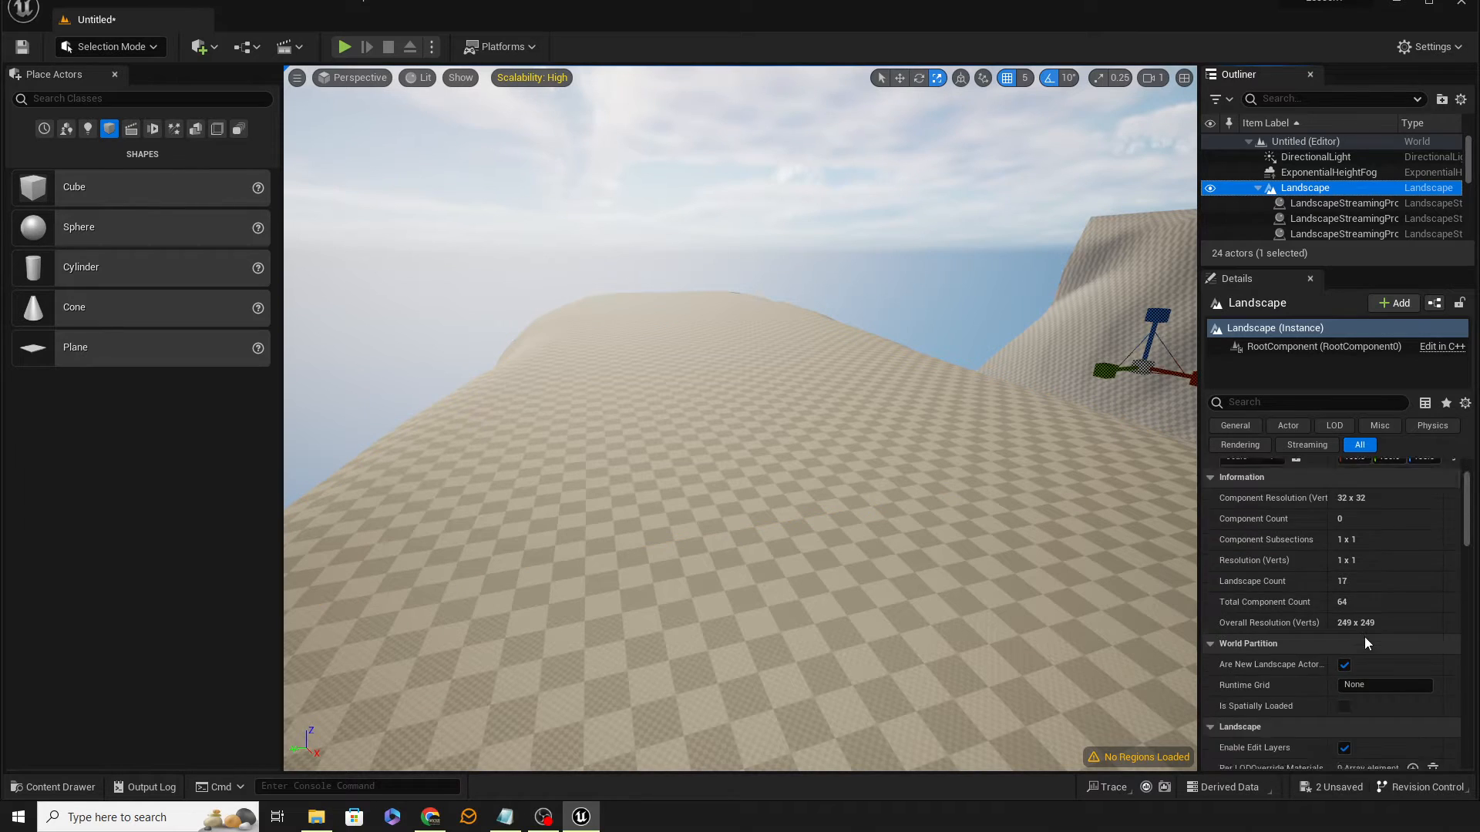
pyautogui.scroll(-4, 1364, 636)
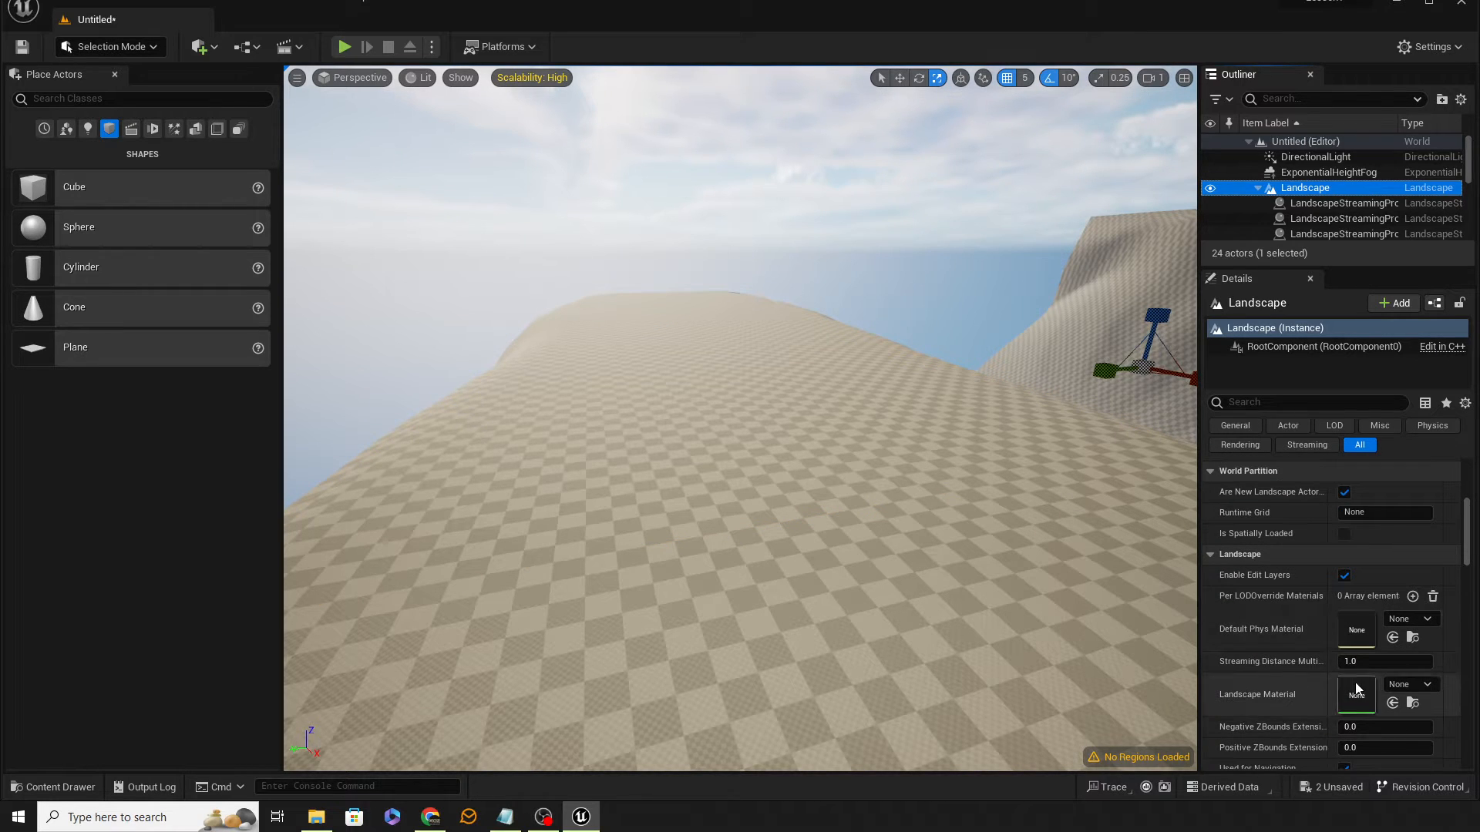
pyautogui.click(1422, 684)
pyautogui.scroll(-6, 1438, 605)
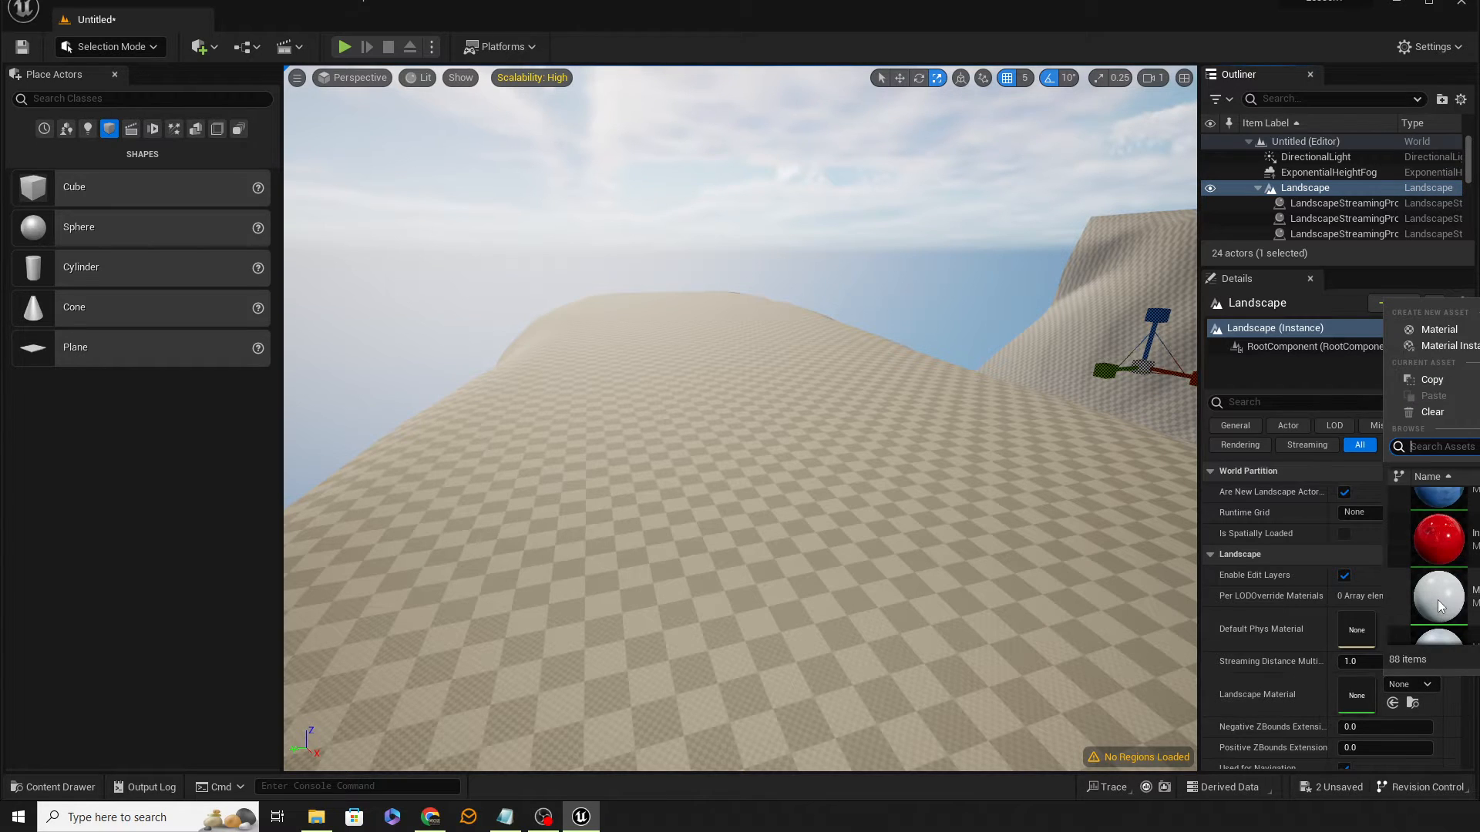
pyautogui.scroll(-2, 1438, 605)
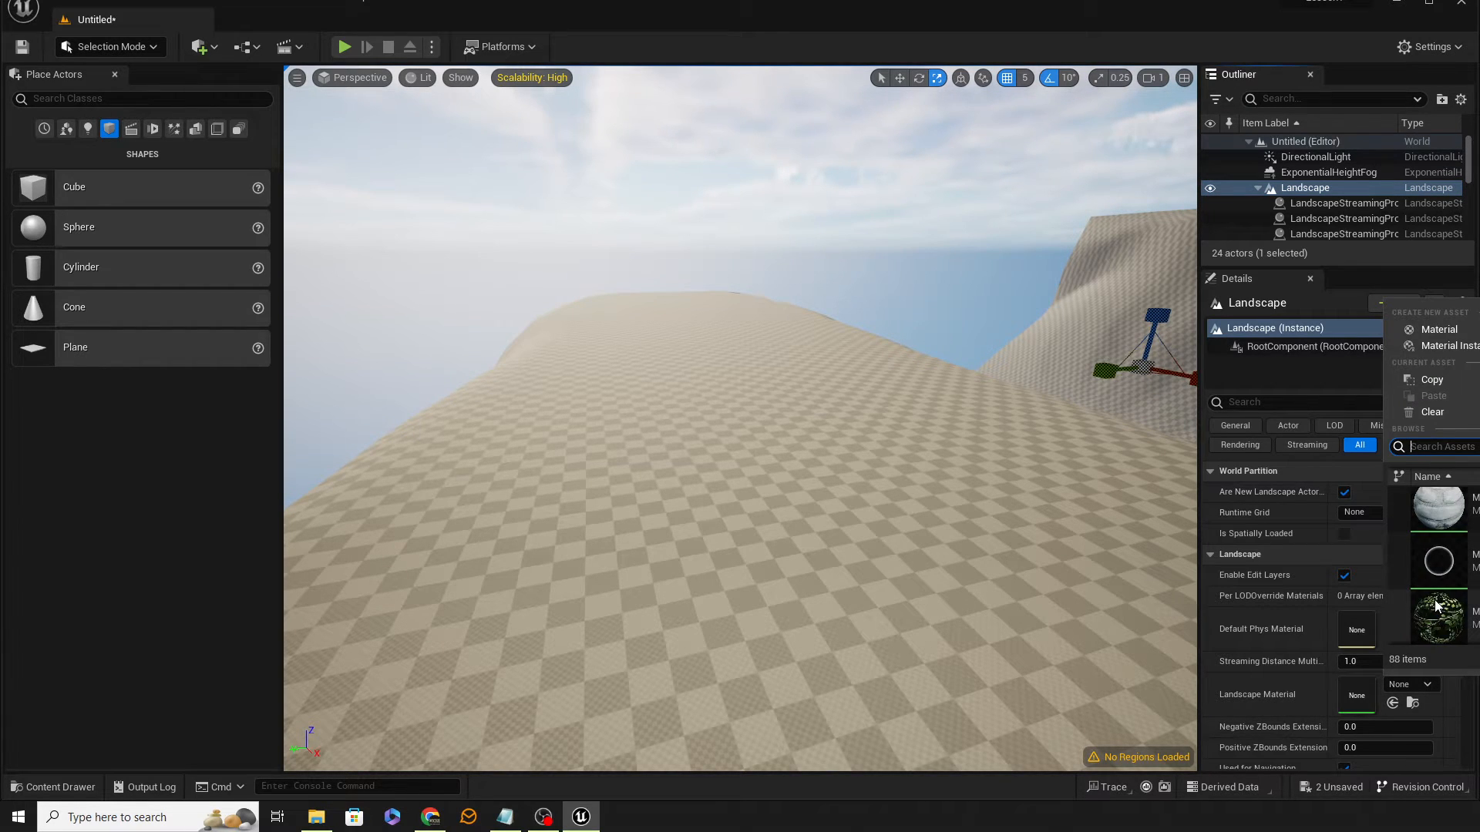
pyautogui.scroll(3, 1438, 605)
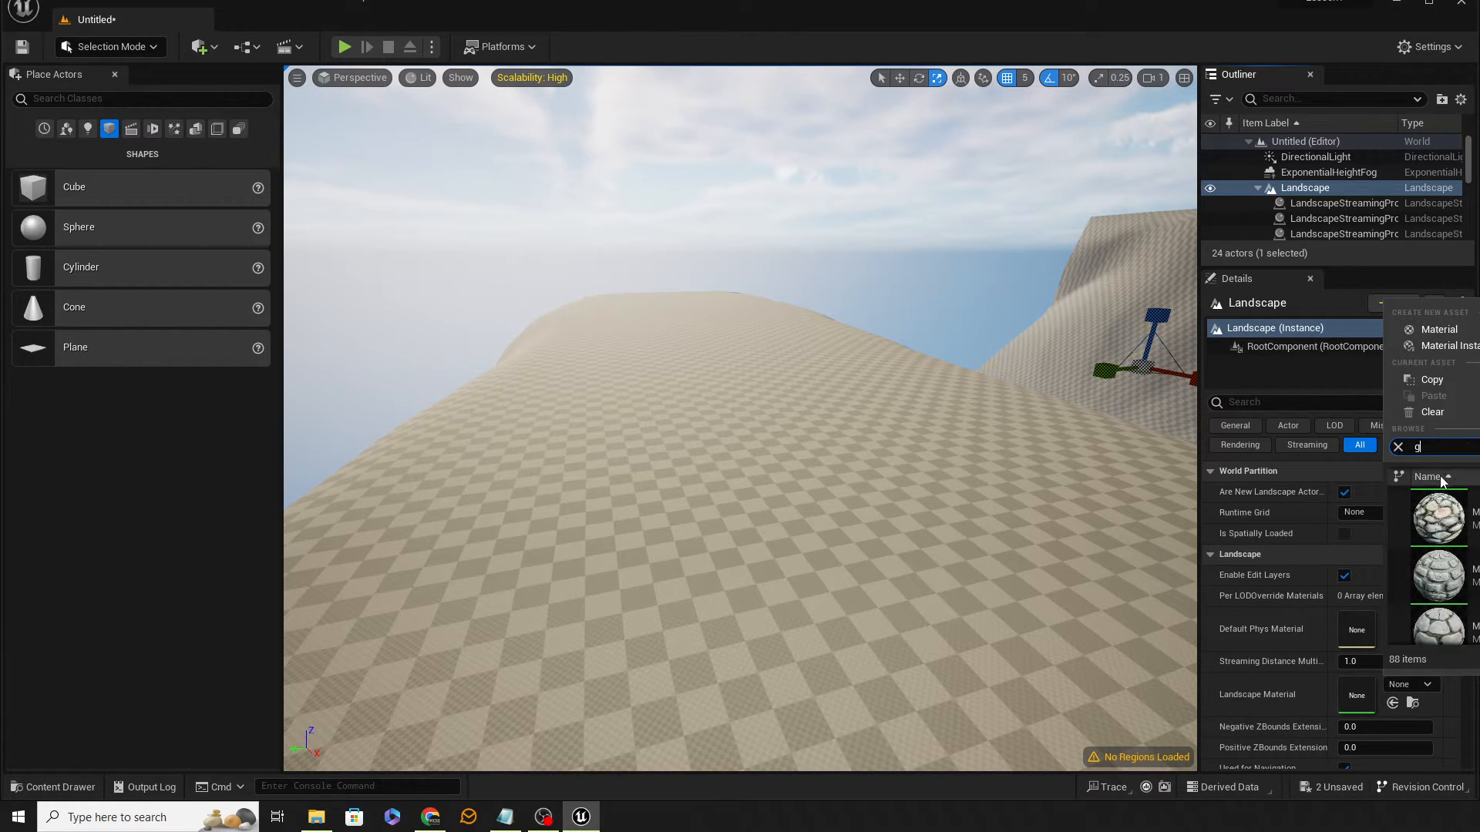
pyautogui.write('ss')
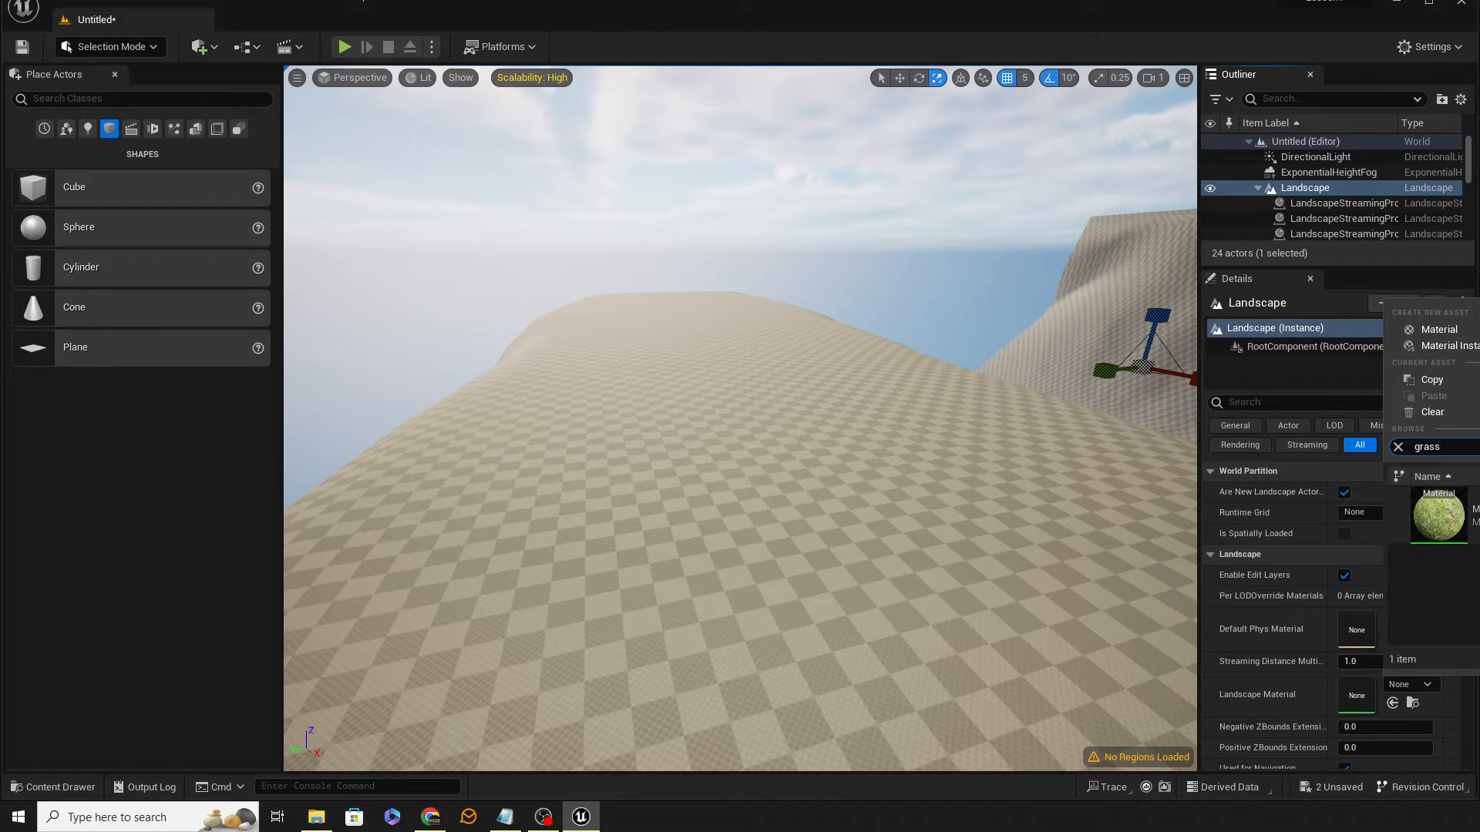
pyautogui.click(1438, 515)
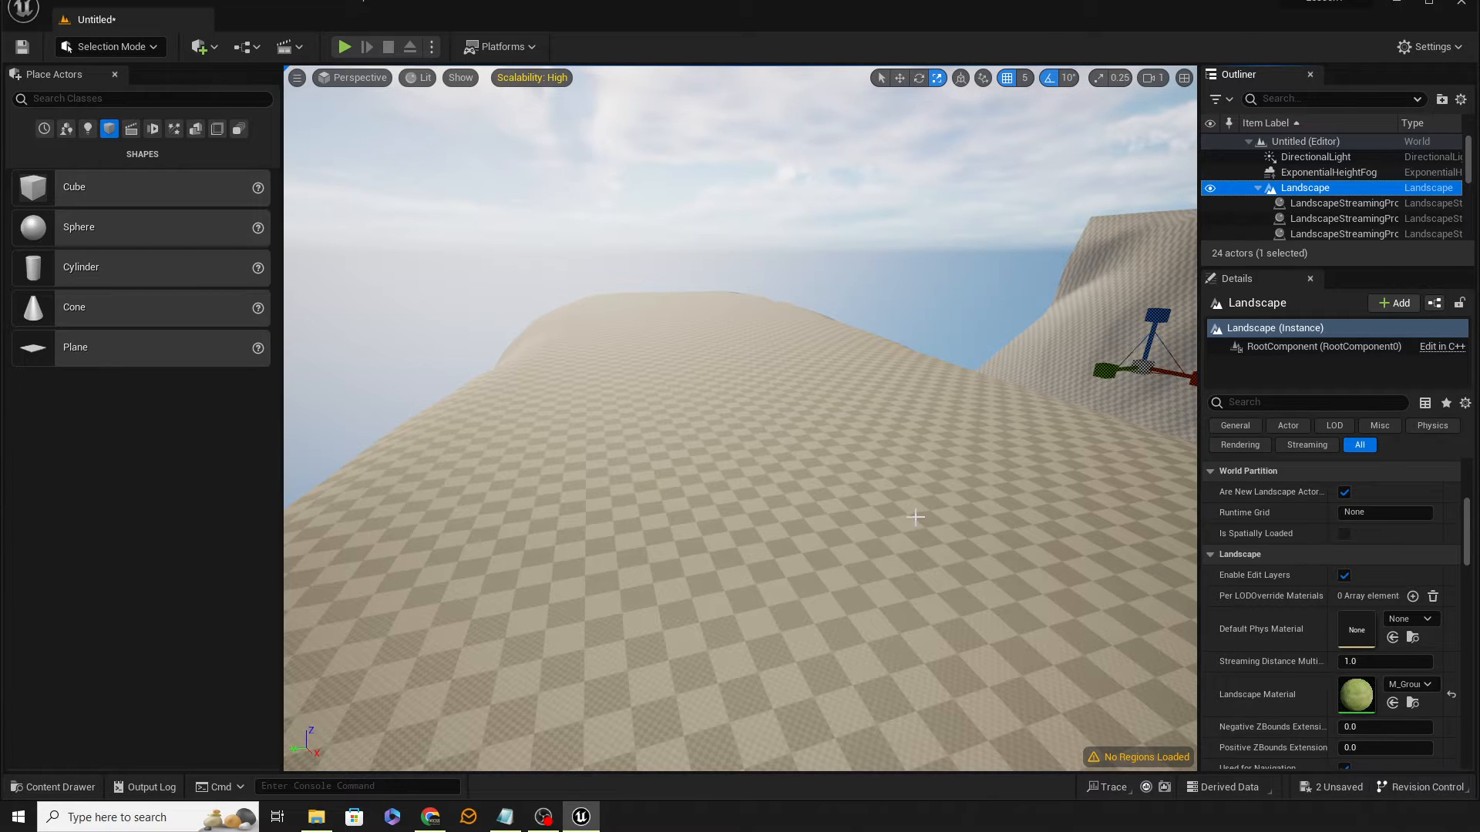
# Step: Save the current level under the name map
pyautogui.press('f')
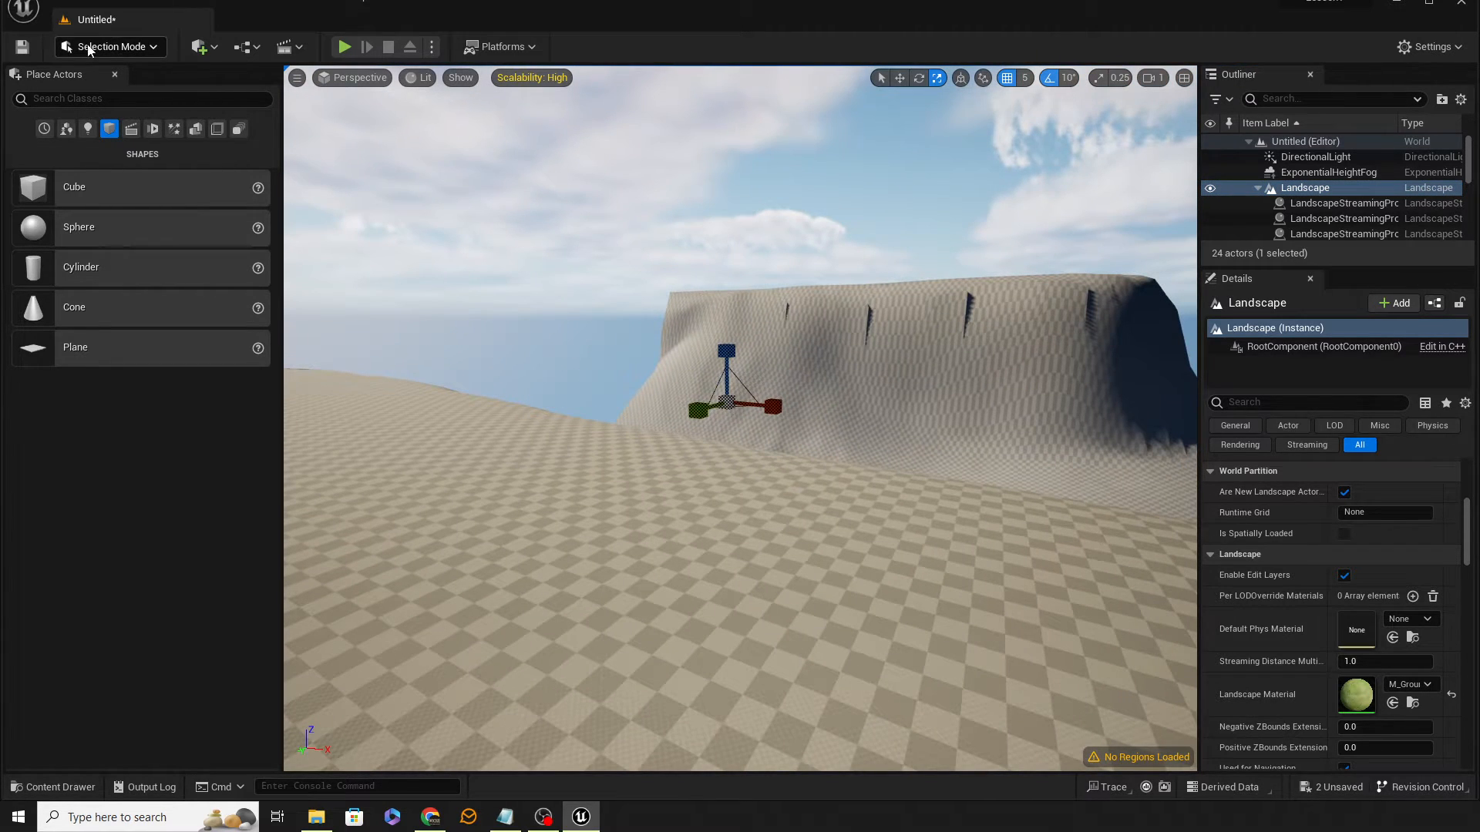
pyautogui.click(23, 48)
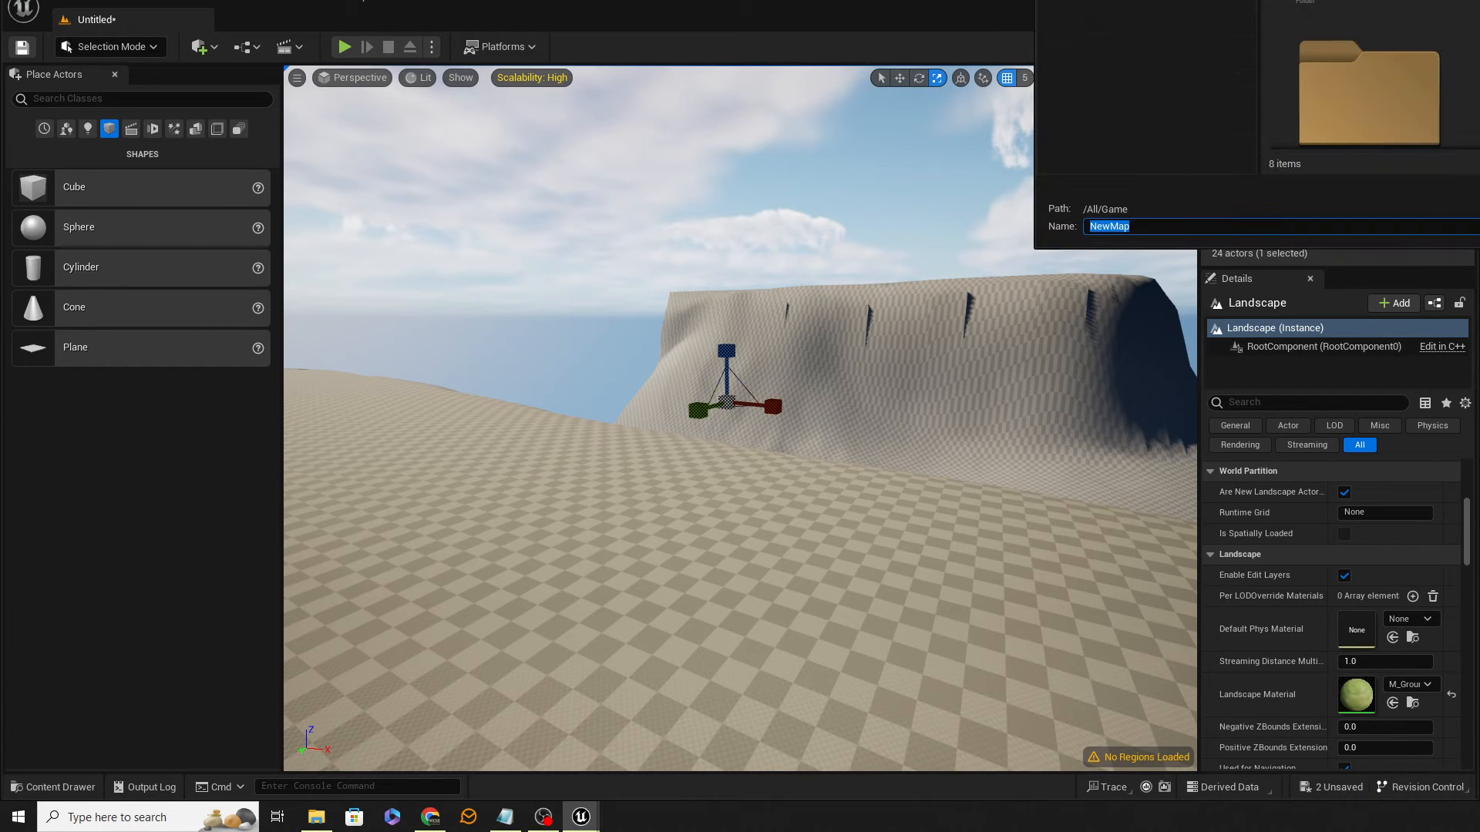
pyautogui.write('ma')
pyautogui.press('Return')
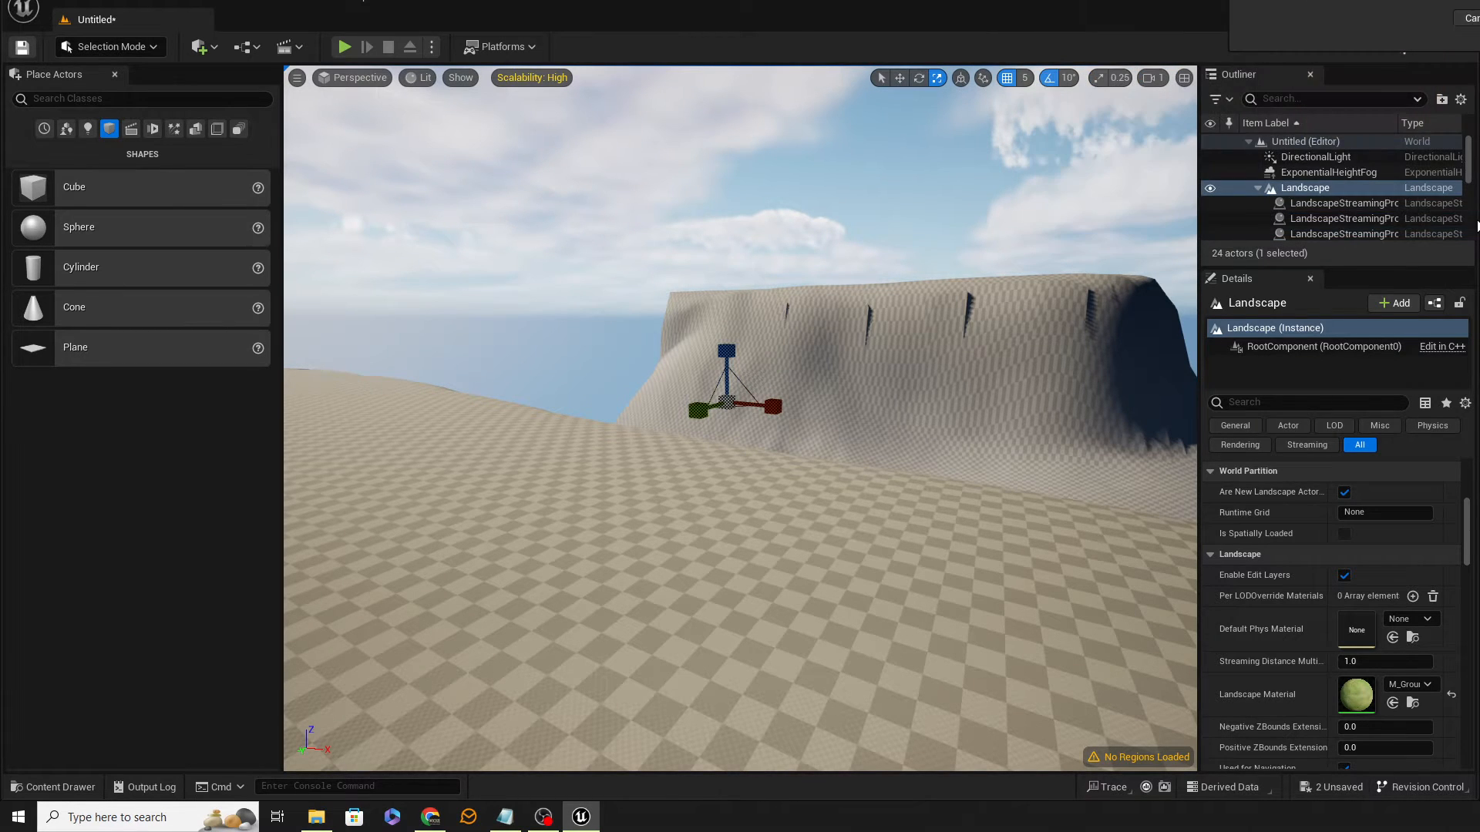
# Step: Start playing from a spot on the terrain to check the material, then stop playing
pyautogui.moveTo(836, 570); pyautogui.dragTo(765, 612, button='right')
pyautogui.rightClick(829, 564)
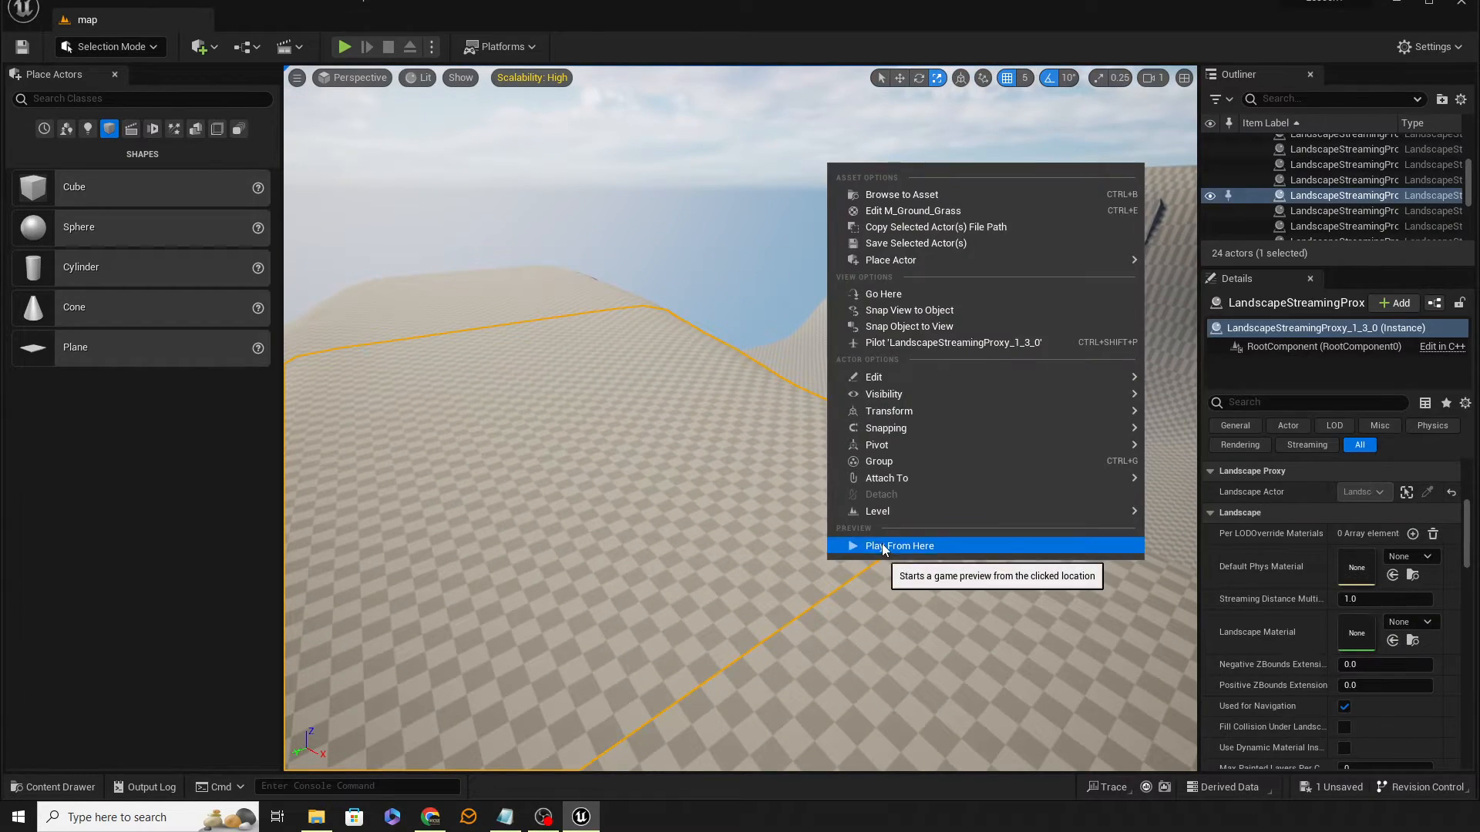
pyautogui.click(882, 543)
pyautogui.click(1001, 535)
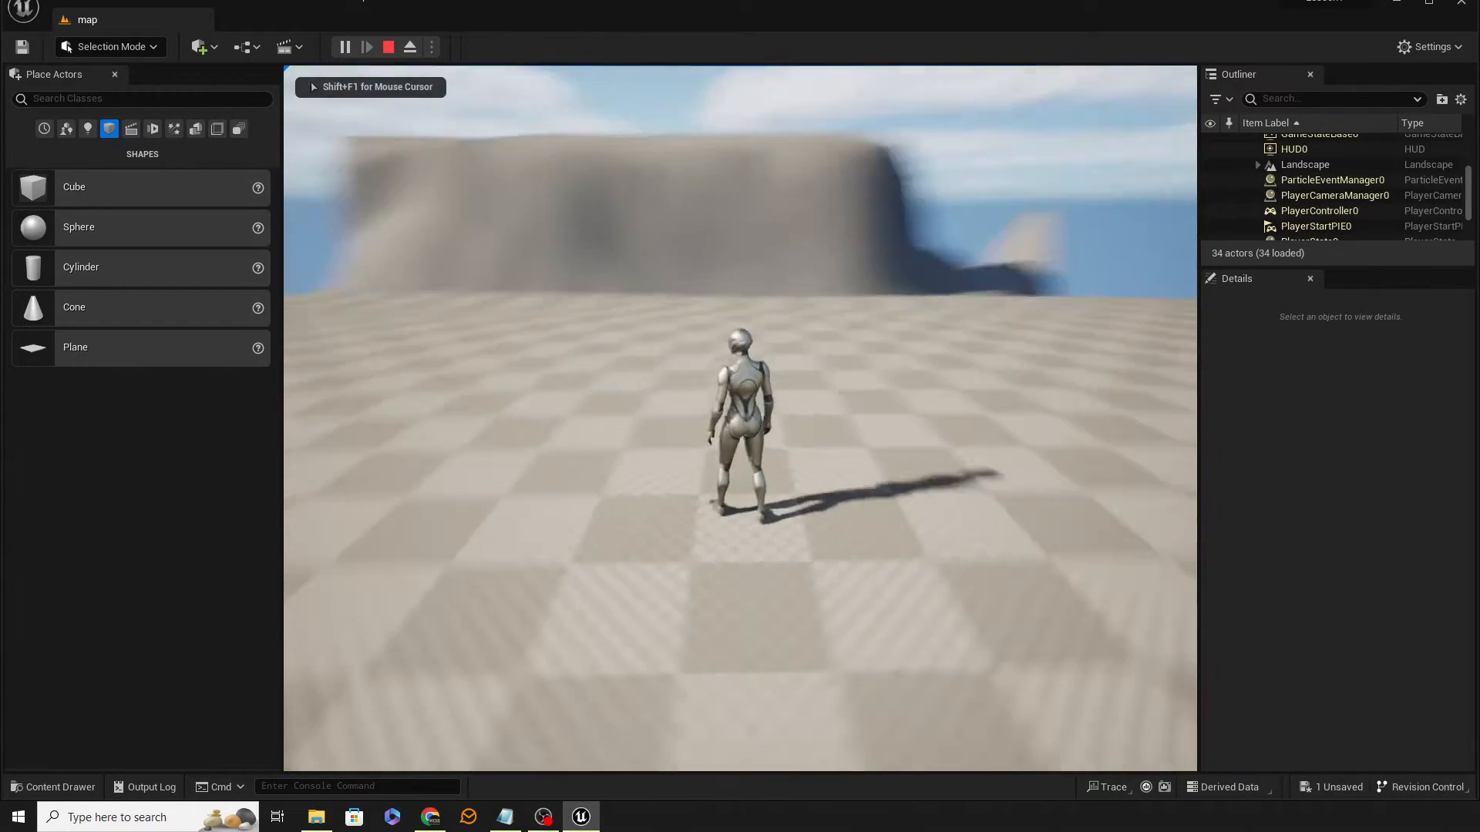
pyautogui.hotkey('shift', 'F1')
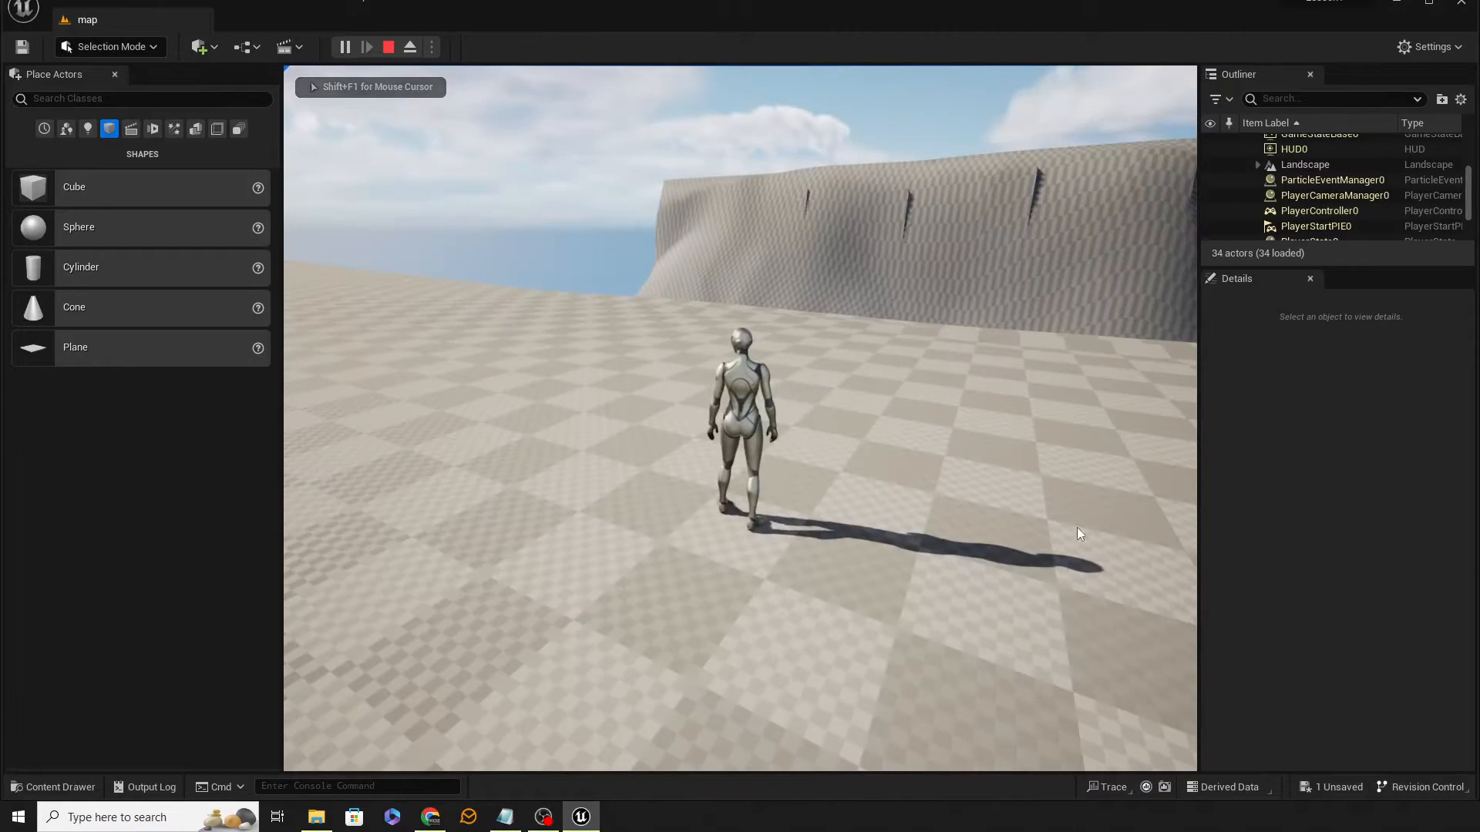
pyautogui.press('Escape')
# Step: Select all the landscape streaming proxies and set their Landscape Material to M_Ground_Grass
pyautogui.scroll(3, 1341, 211)
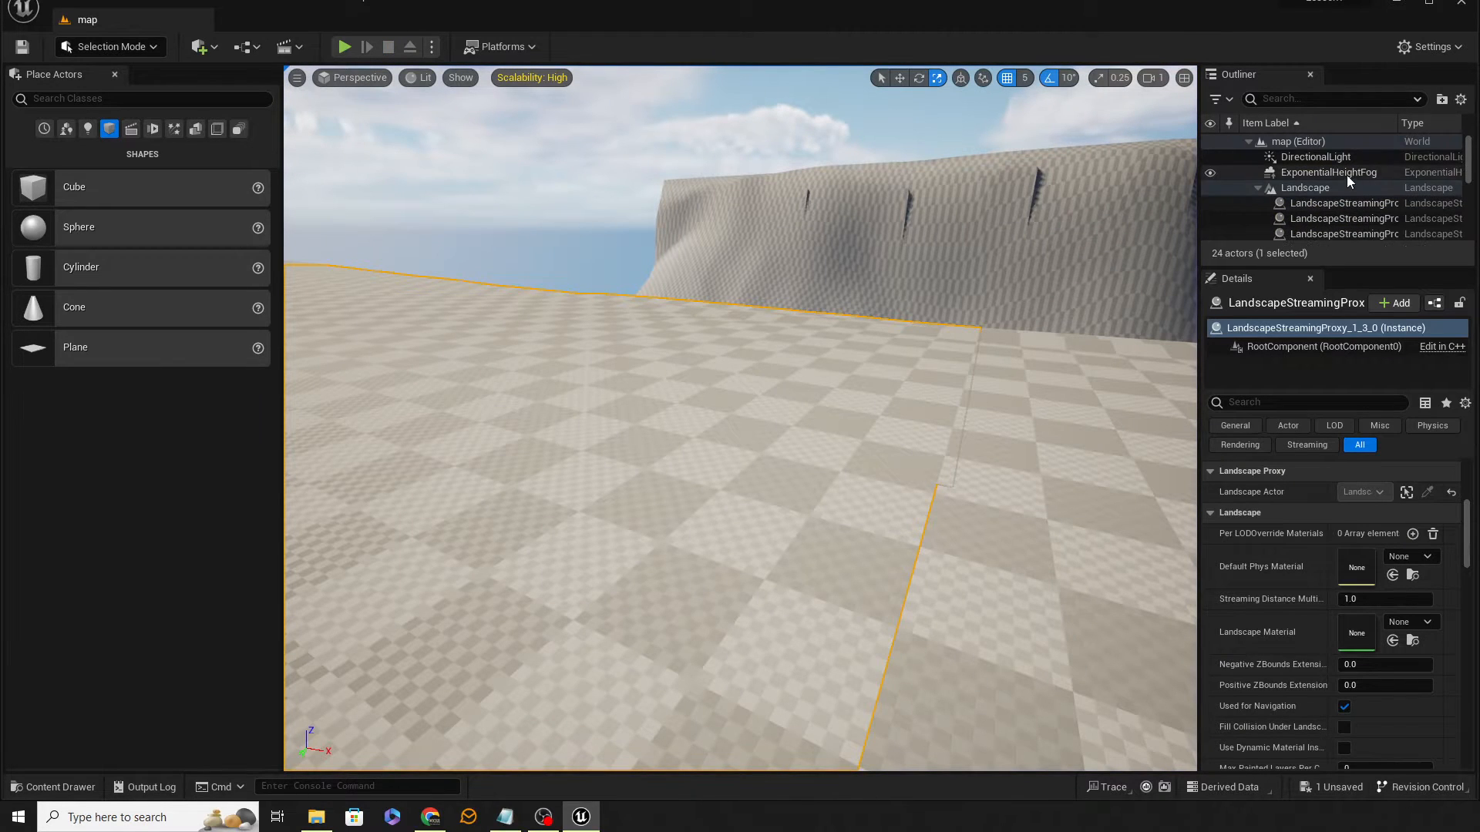
pyautogui.click(1331, 190)
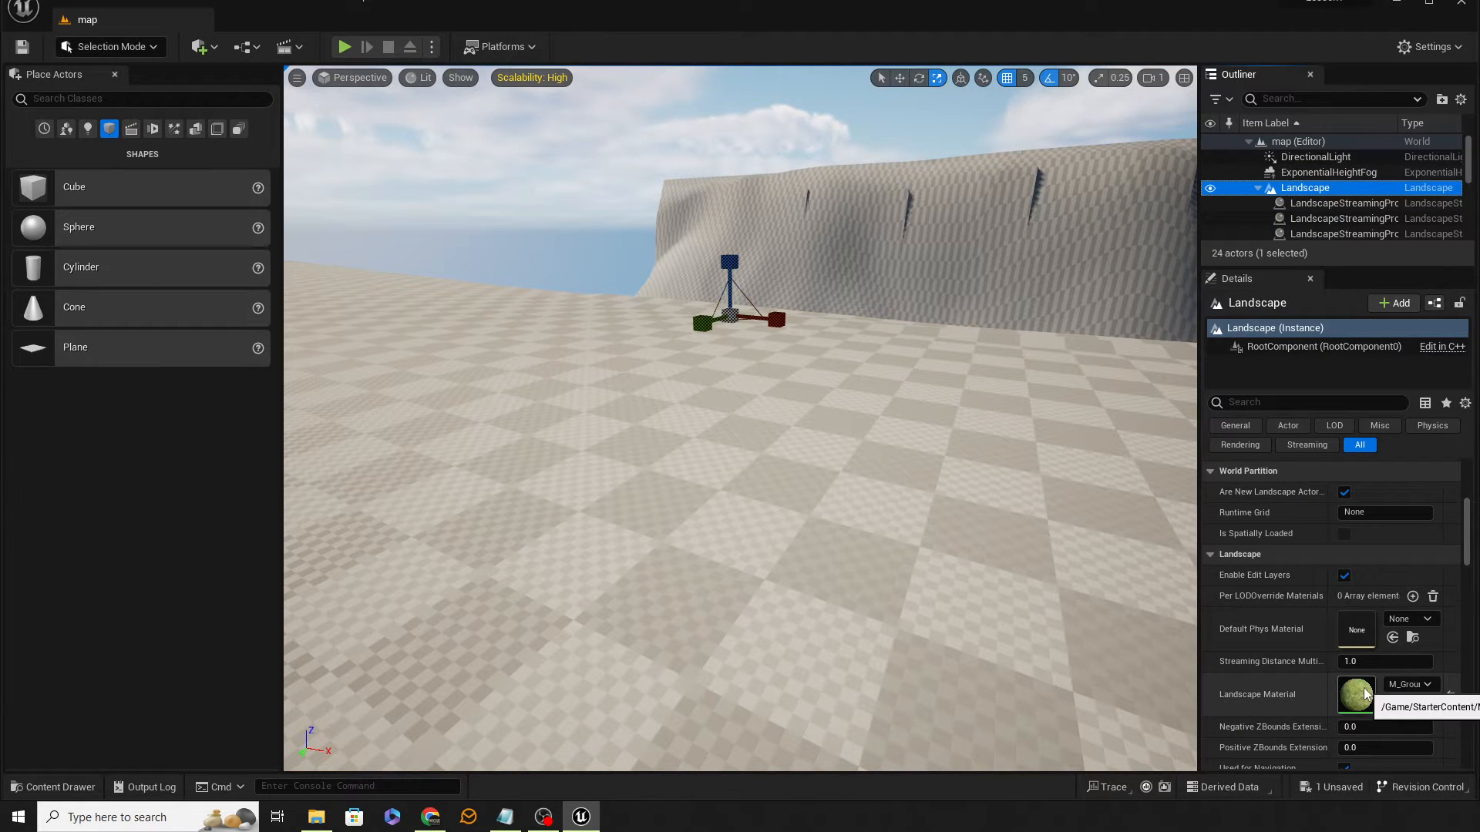
pyautogui.click(1329, 218)
pyautogui.scroll(-3, 1344, 209)
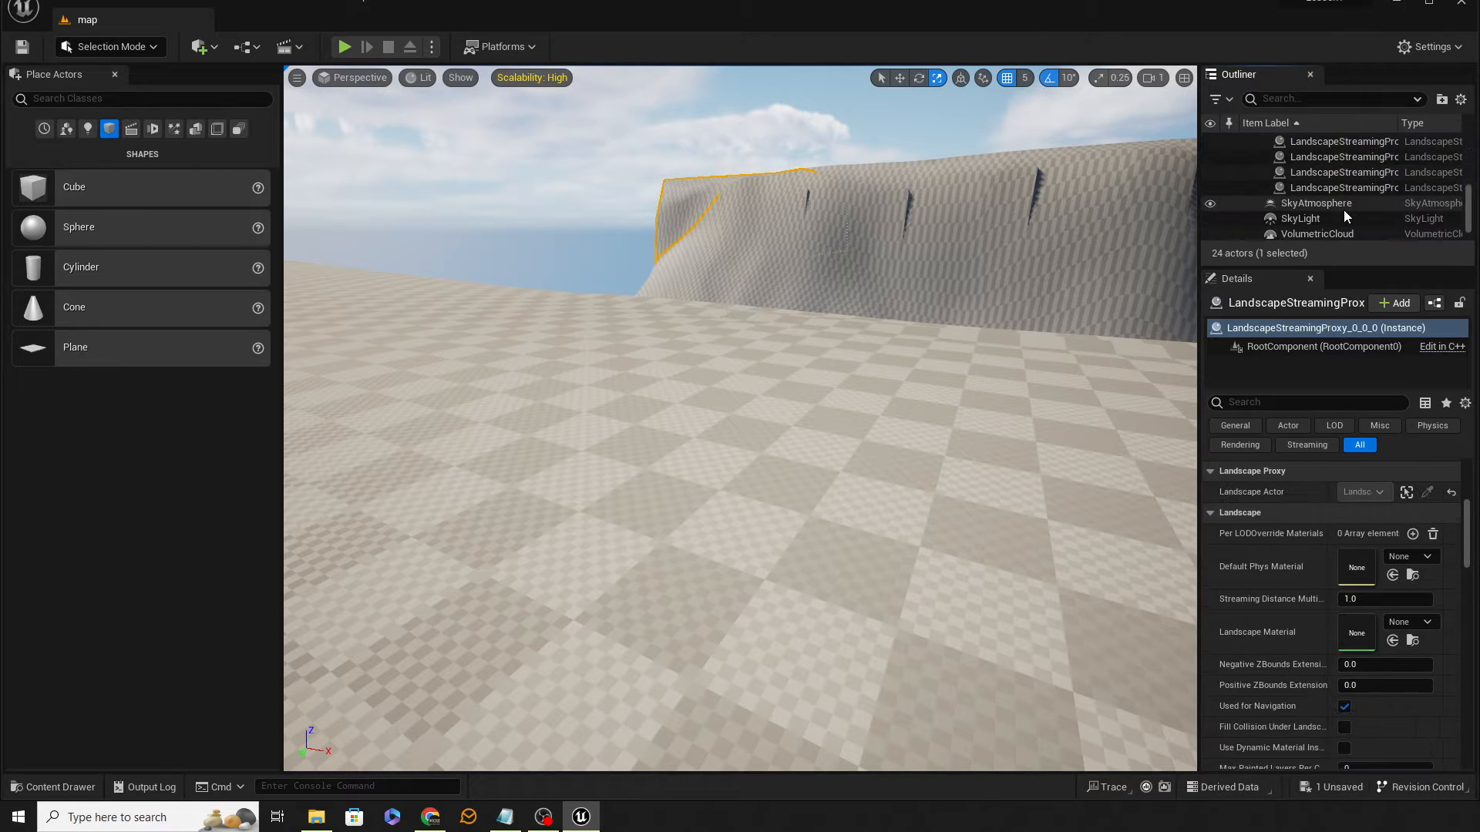
pyautogui.keyDown('shift'); pyautogui.click(1352, 188); pyautogui.keyUp('shift')
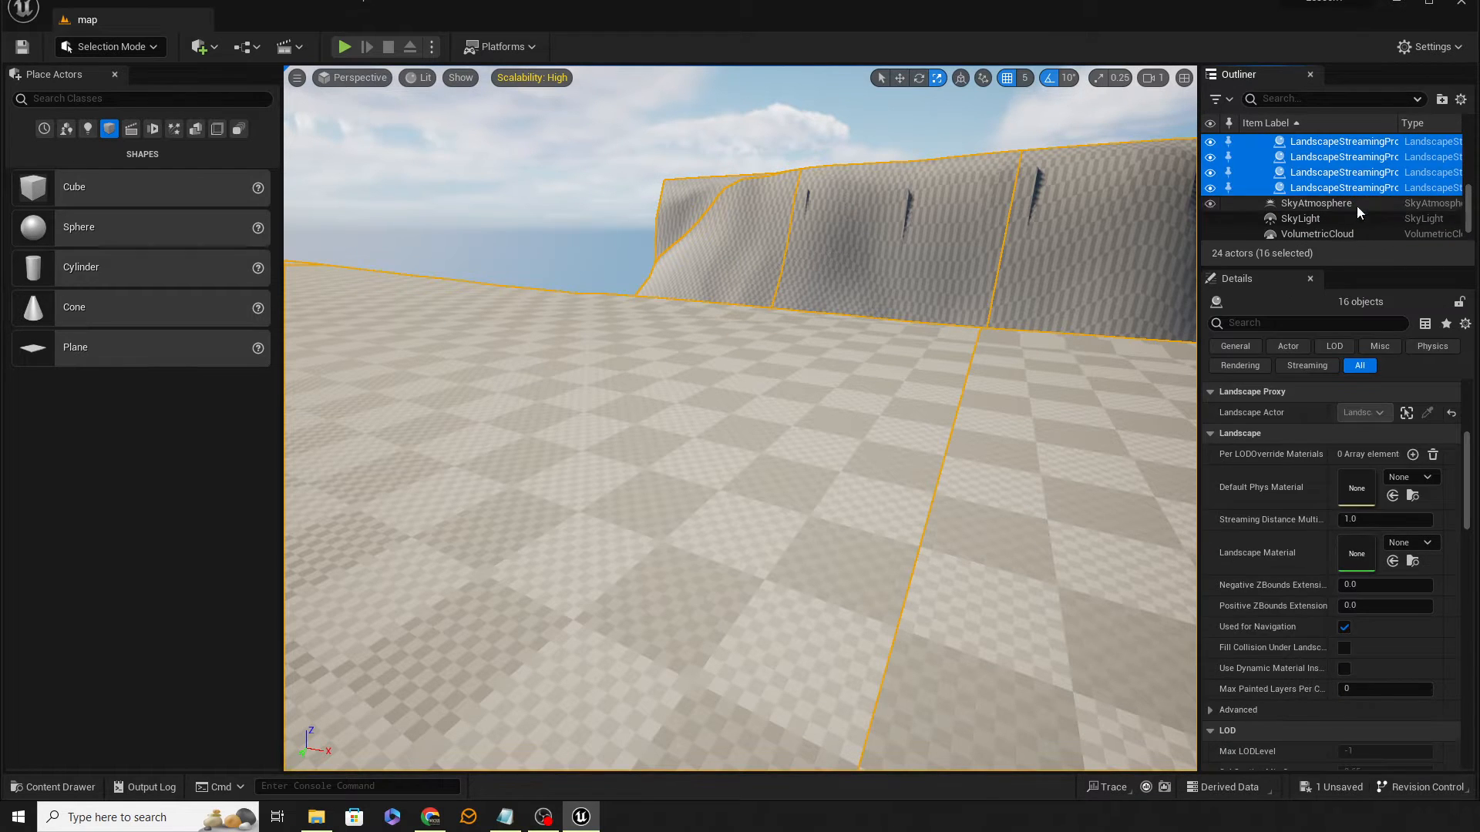
pyautogui.click(1401, 544)
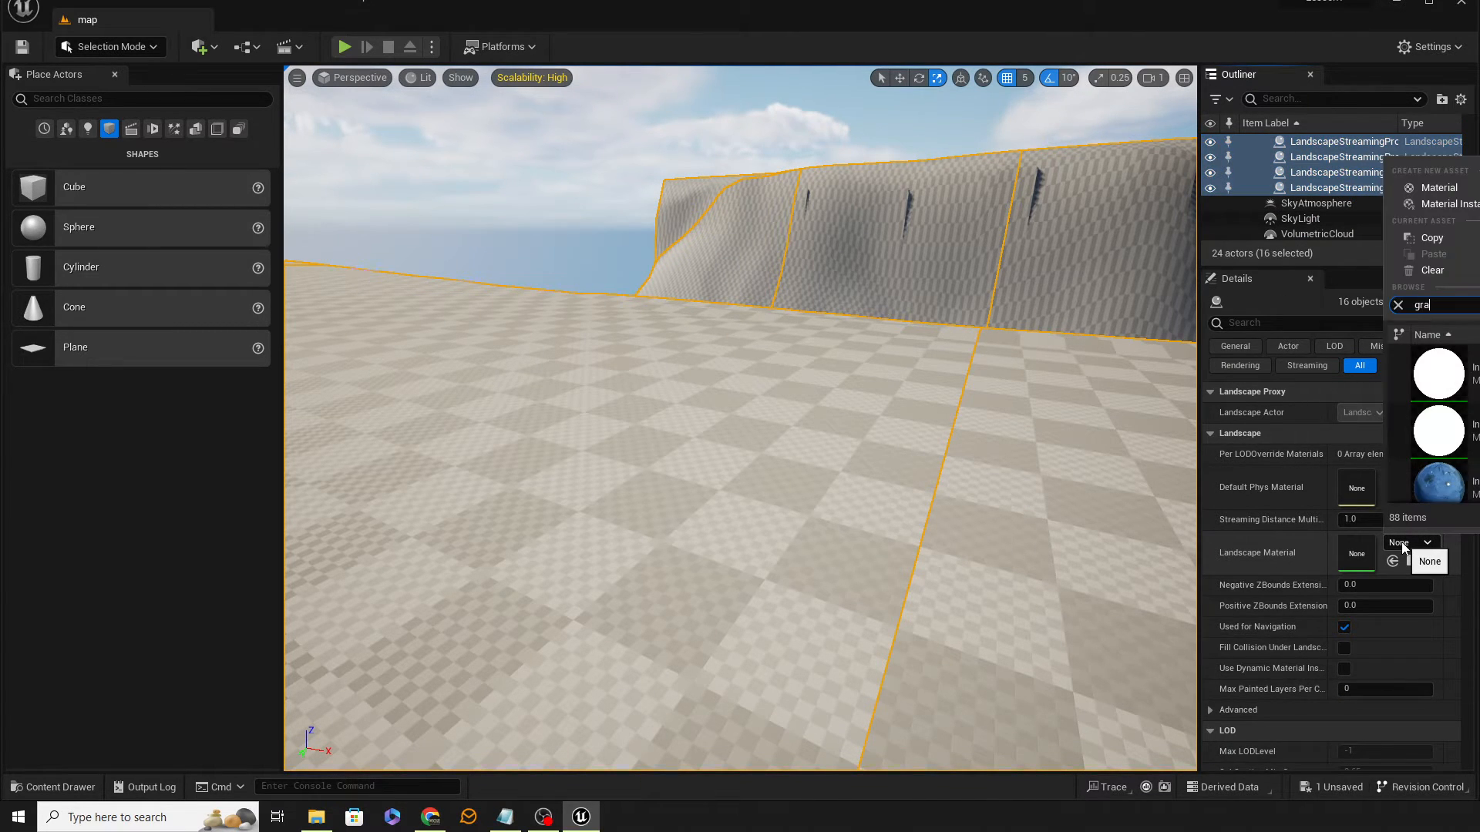
pyautogui.click(1438, 375)
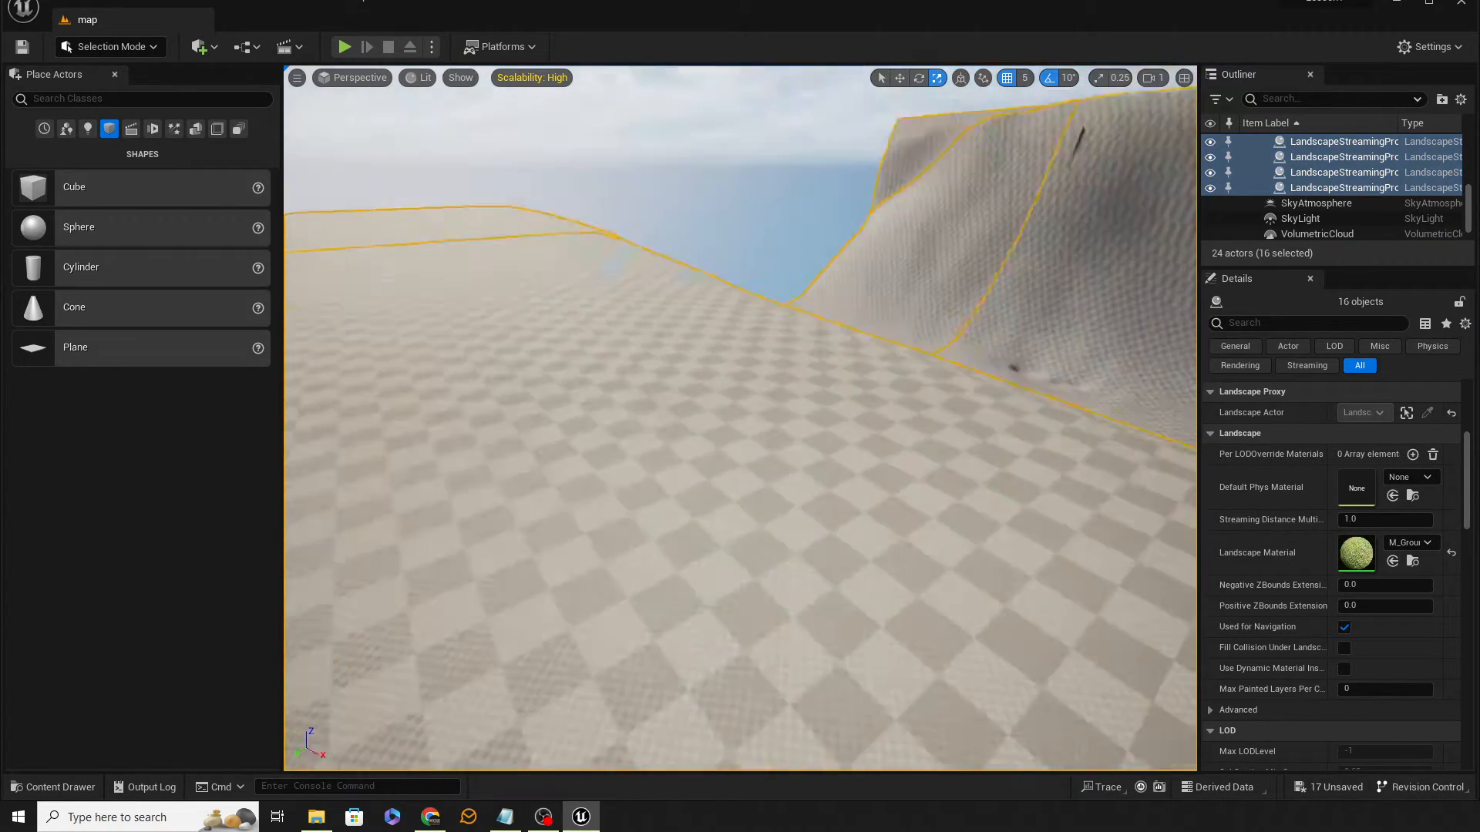
# Step: Play from a spot on the grassy terrain, walk and jump the character, then stop playing
pyautogui.moveTo(740, 416); pyautogui.dragTo(1163, 472, button='right')
pyautogui.rightClick(944, 512)
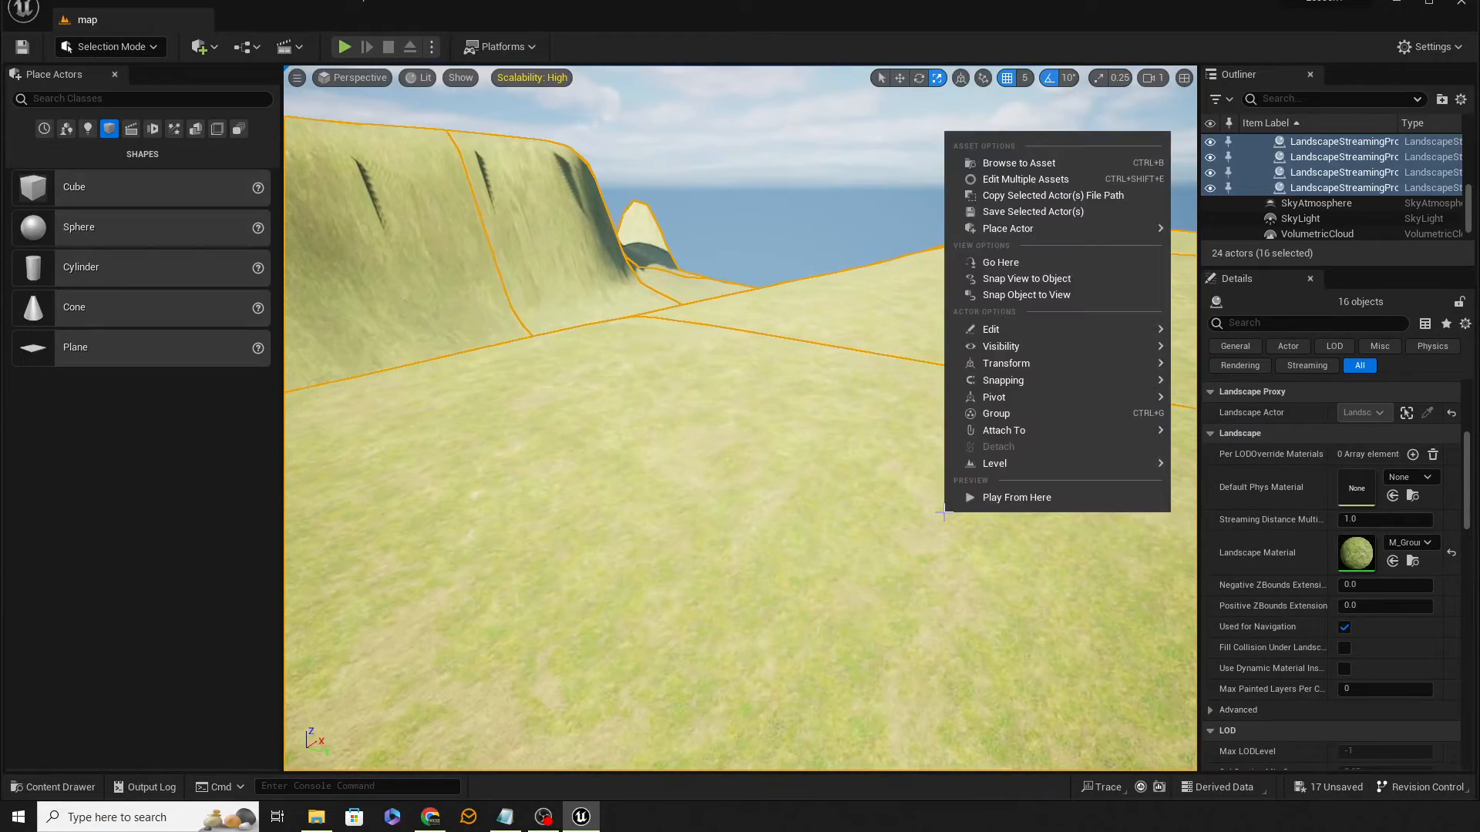
pyautogui.click(1002, 497)
pyautogui.press('w')
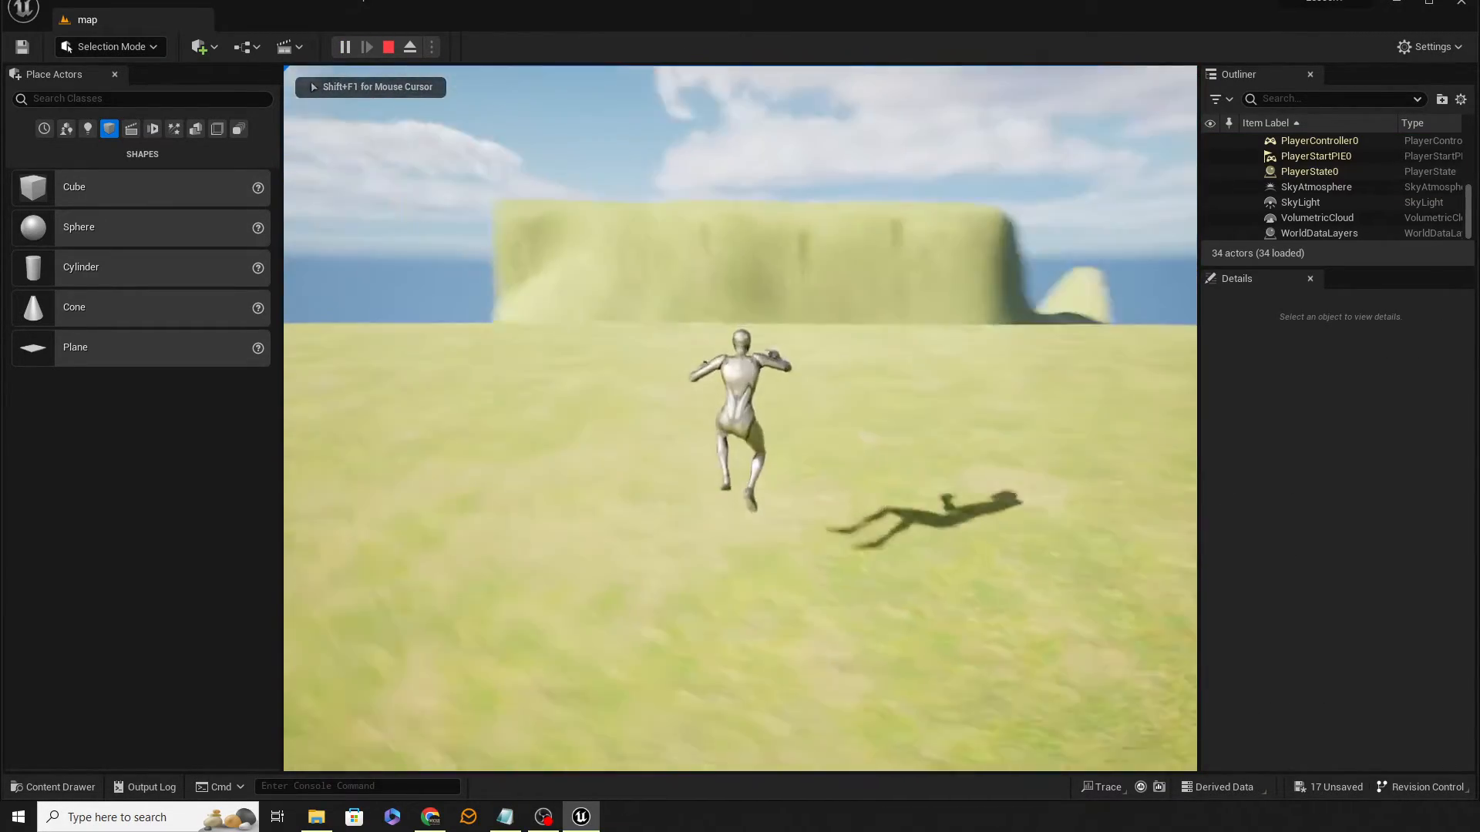
pyautogui.press('space')
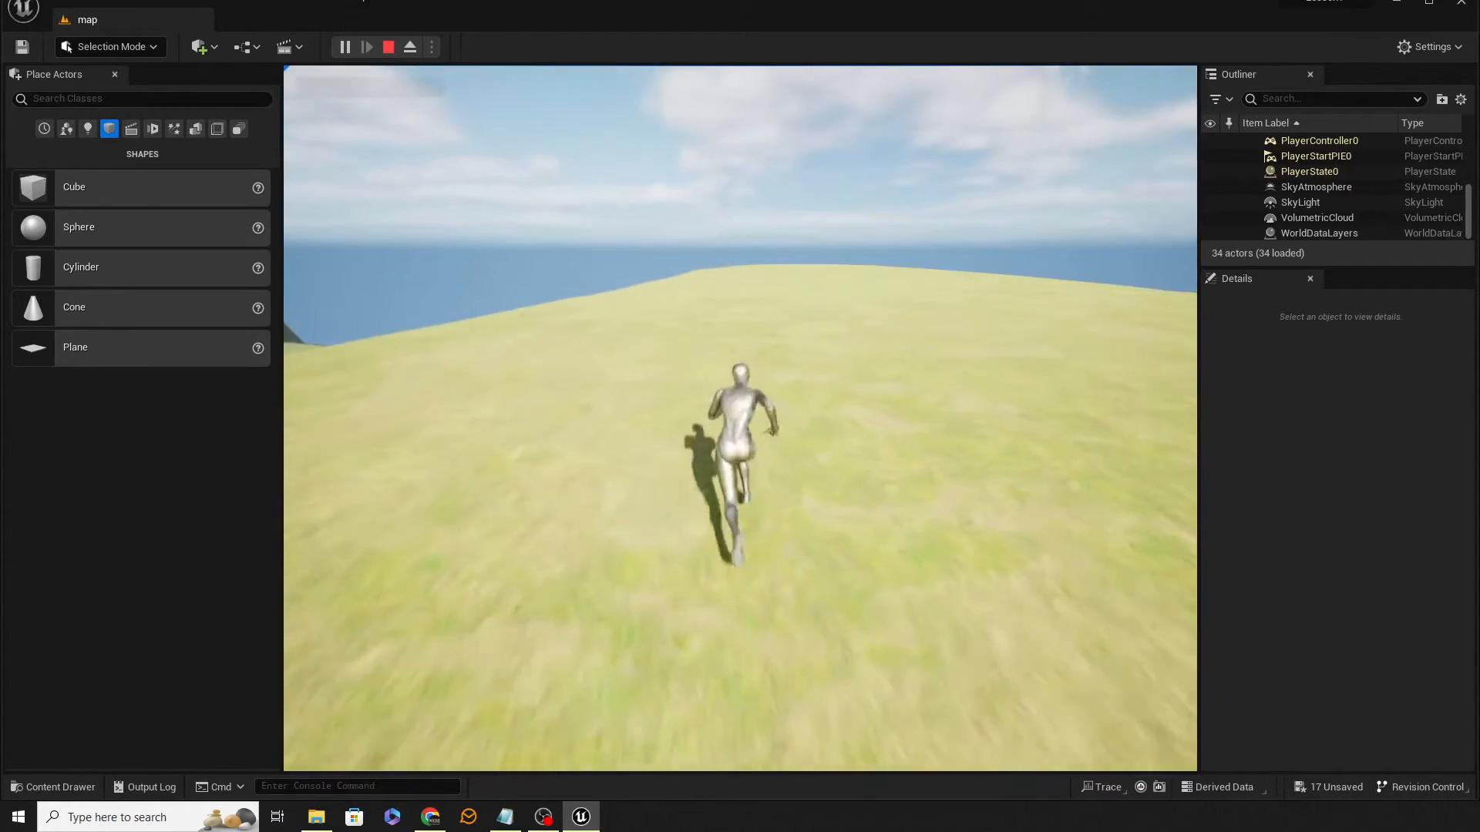
pyautogui.press('a')
pyautogui.press('Escape')
# Step: Locate the M_Ground_Grass material asset and open it in the material editor
pyautogui.click(1002, 515)
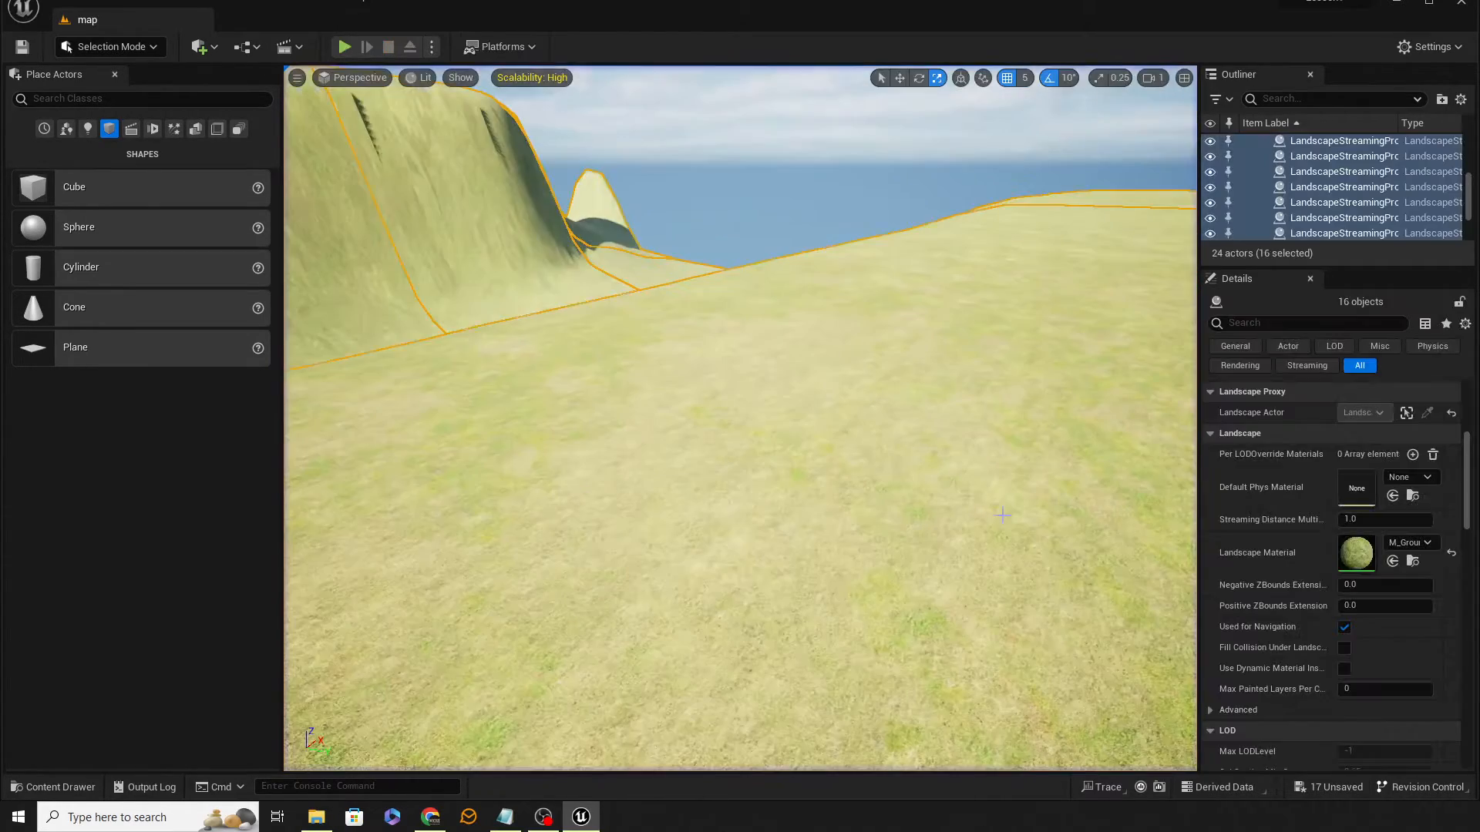
pyautogui.click(1413, 560)
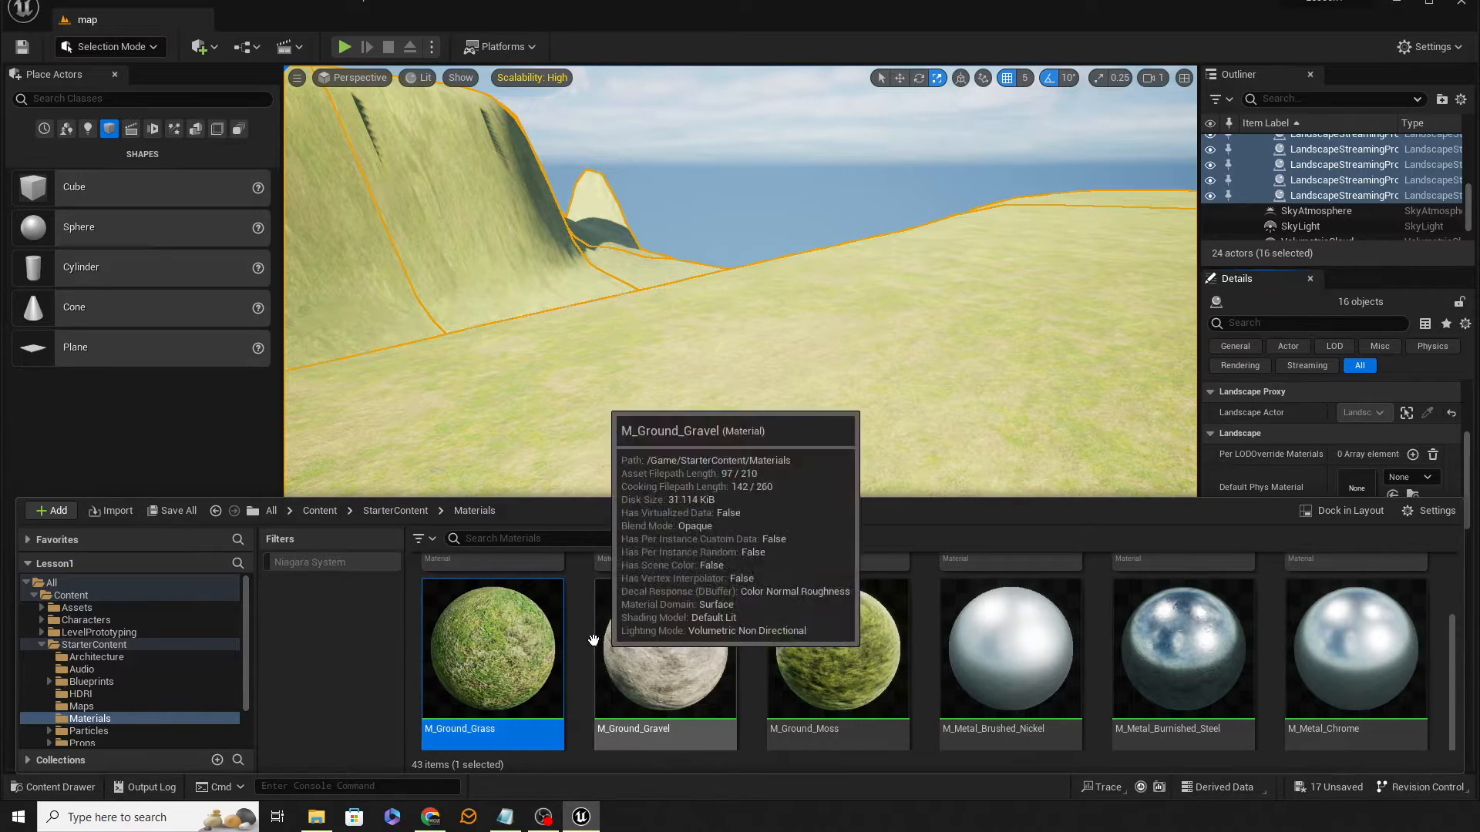
pyautogui.doubleClick(530, 637)
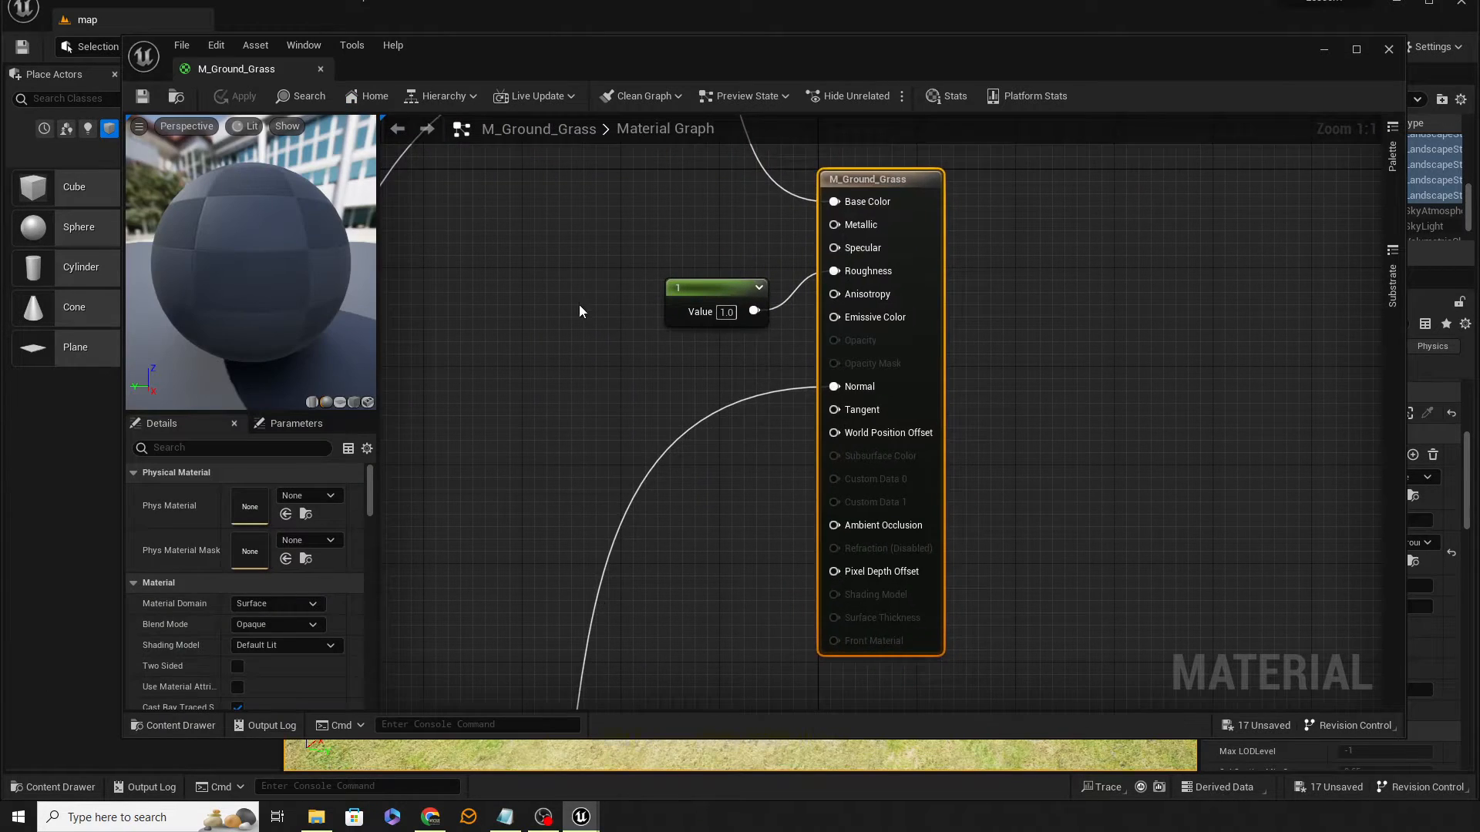
# Step: Examine the material graph's texture variation and base color texture sample nodes
pyautogui.moveTo(580, 304); pyautogui.dragTo(843, 350, button='right')
pyautogui.scroll(-4, 835, 350)
pyautogui.moveTo(753, 340); pyautogui.dragTo(1187, 351, button='right')
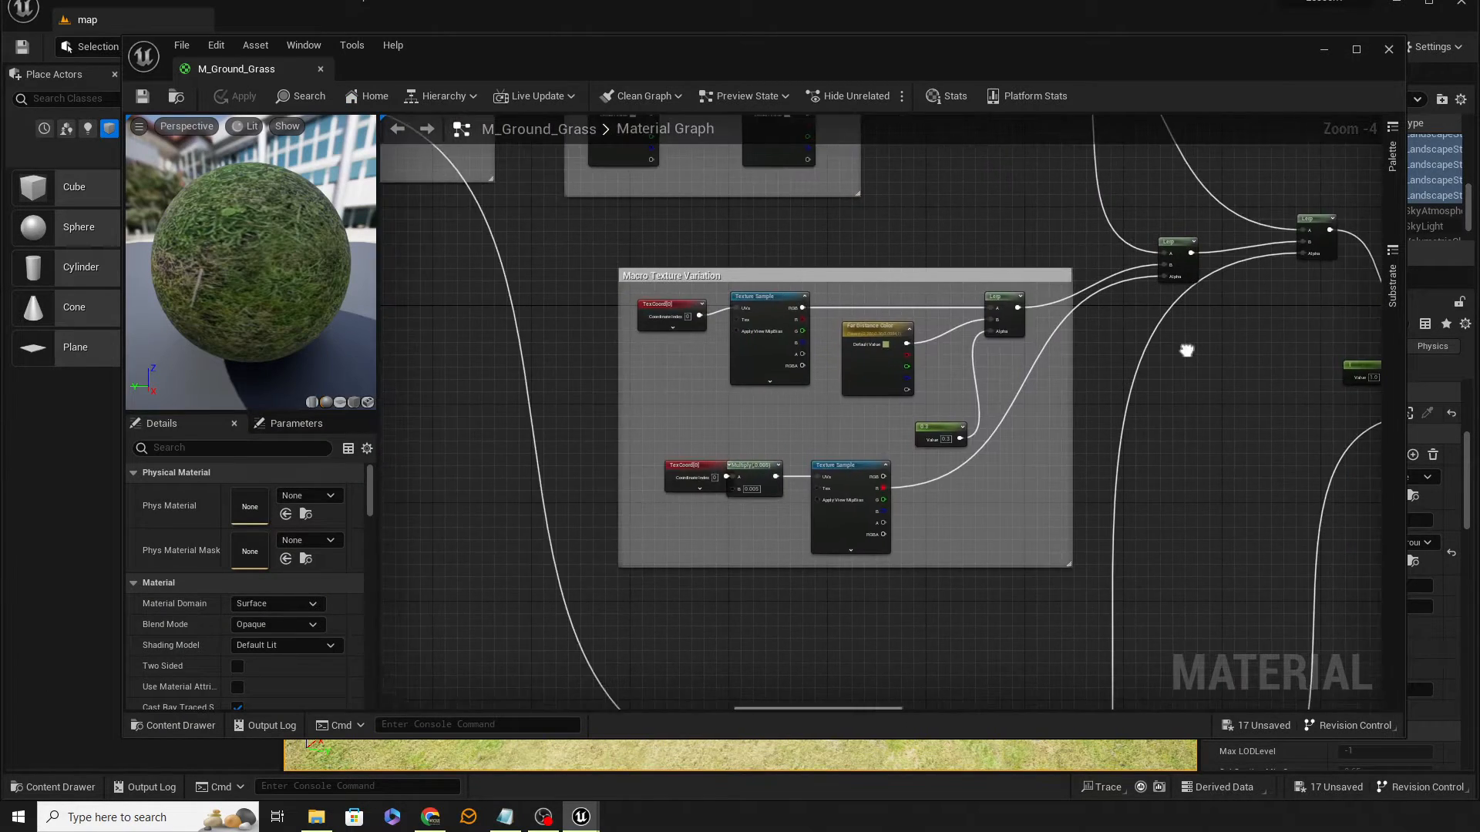
pyautogui.scroll(-5, 1143, 384)
pyautogui.moveTo(932, 397); pyautogui.dragTo(893, 468, button='right')
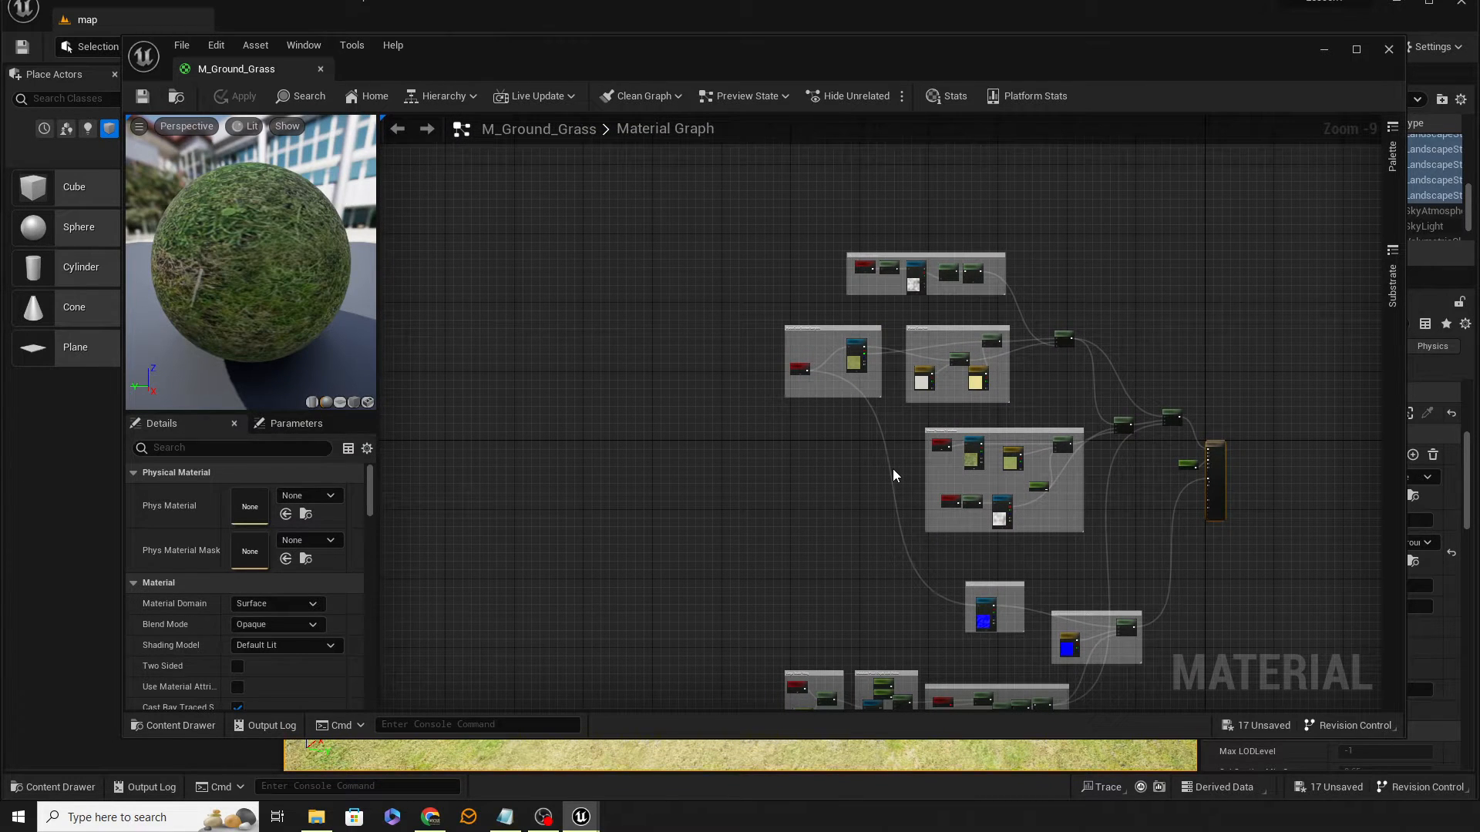
pyautogui.scroll(6, 734, 317)
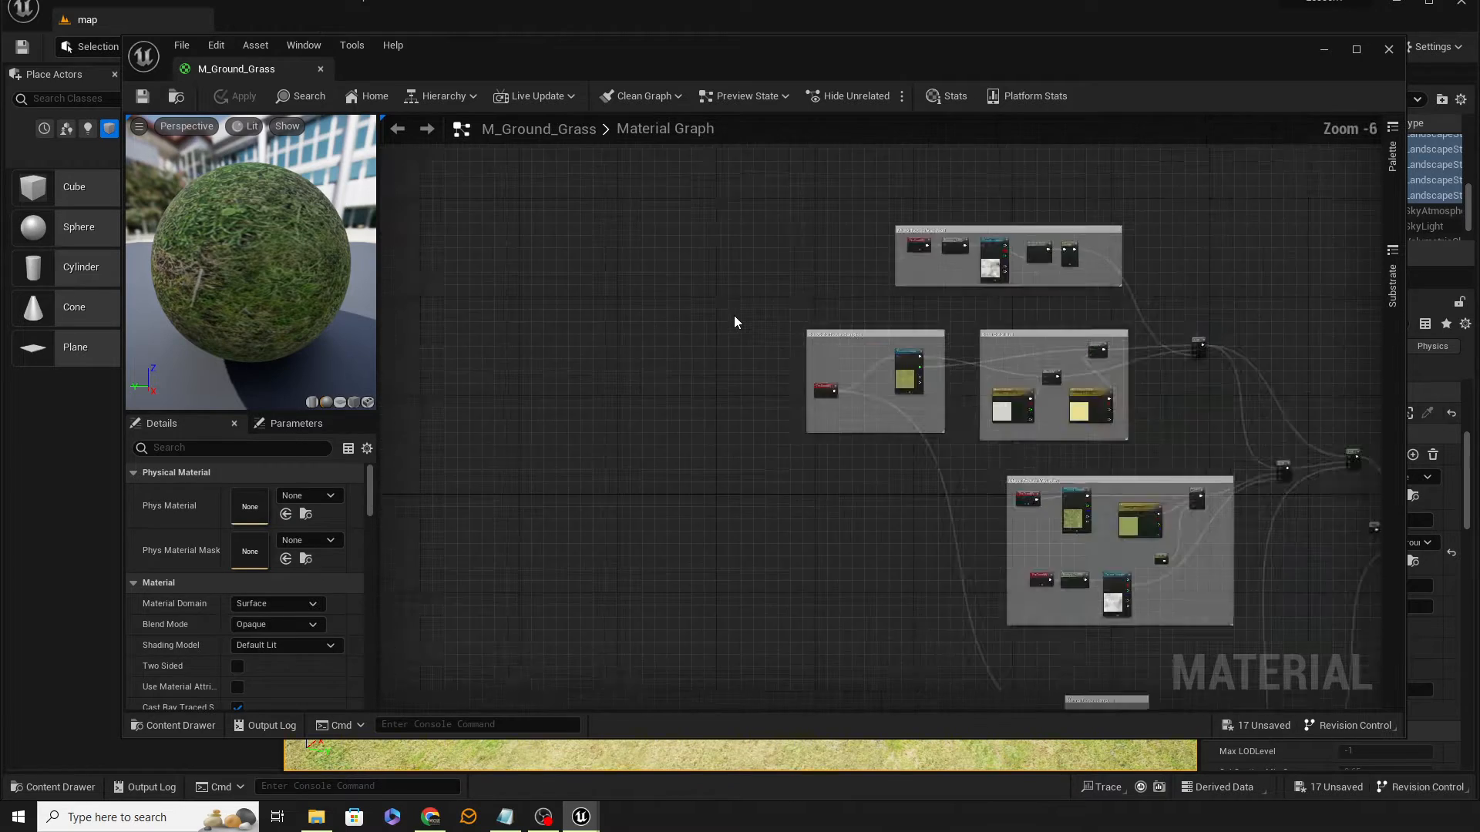
pyautogui.moveTo(1017, 274); pyautogui.dragTo(825, 492, button='right')
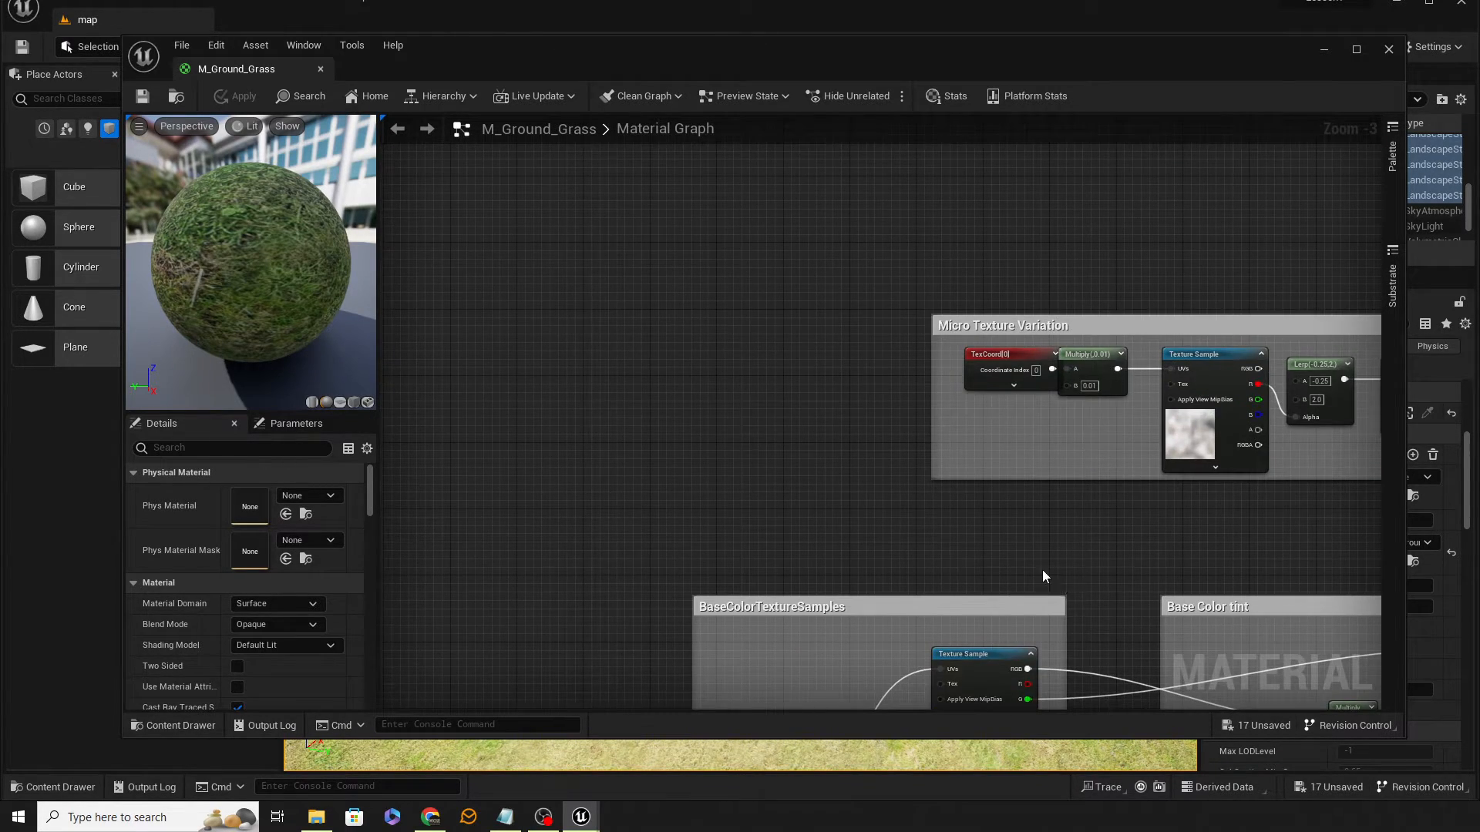
pyautogui.moveTo(1045, 575); pyautogui.dragTo(1231, 218, button='right')
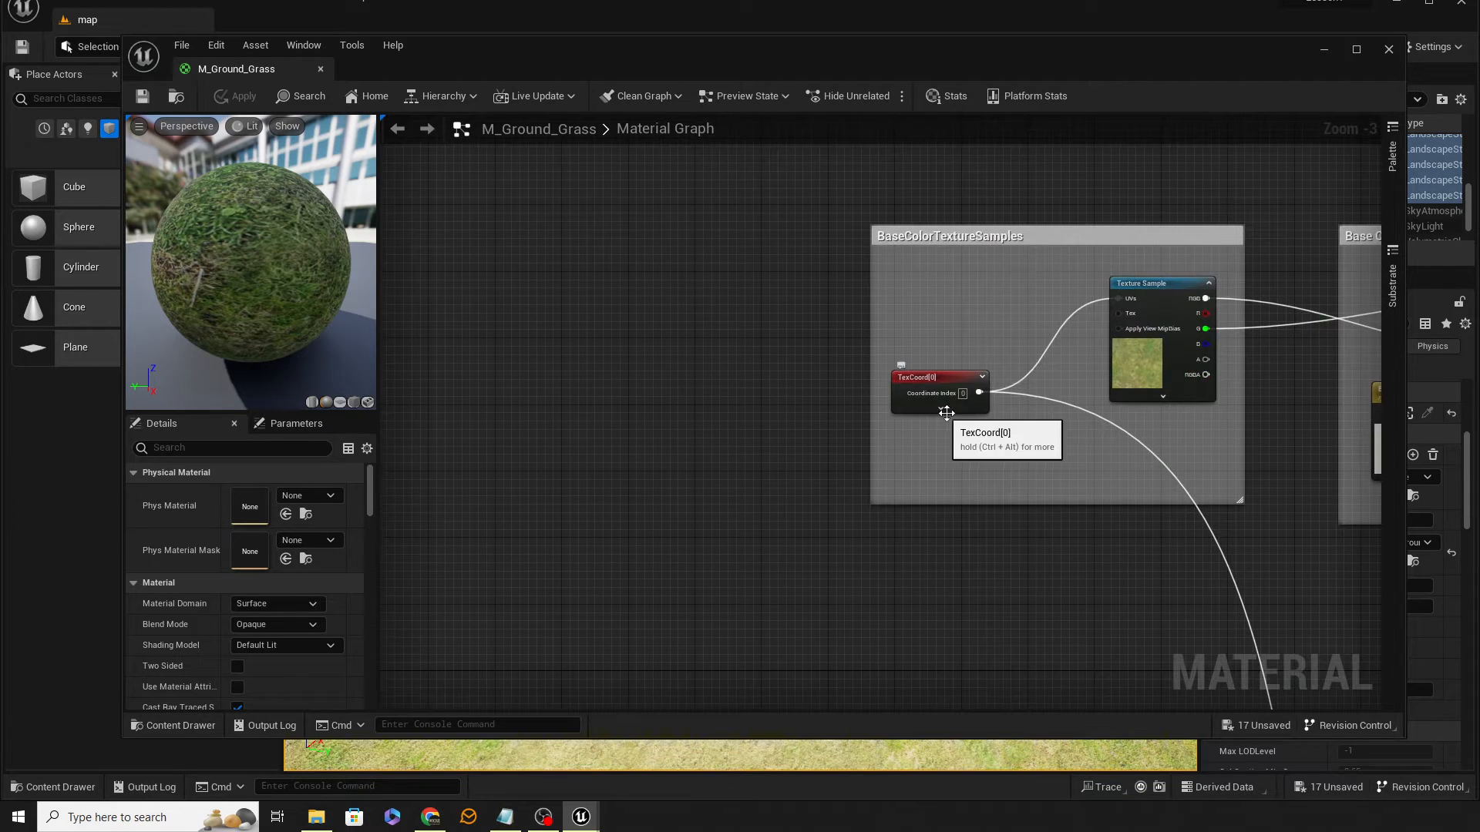
pyautogui.click(940, 408)
pyautogui.moveTo(862, 236); pyautogui.dragTo(777, 542, button='right')
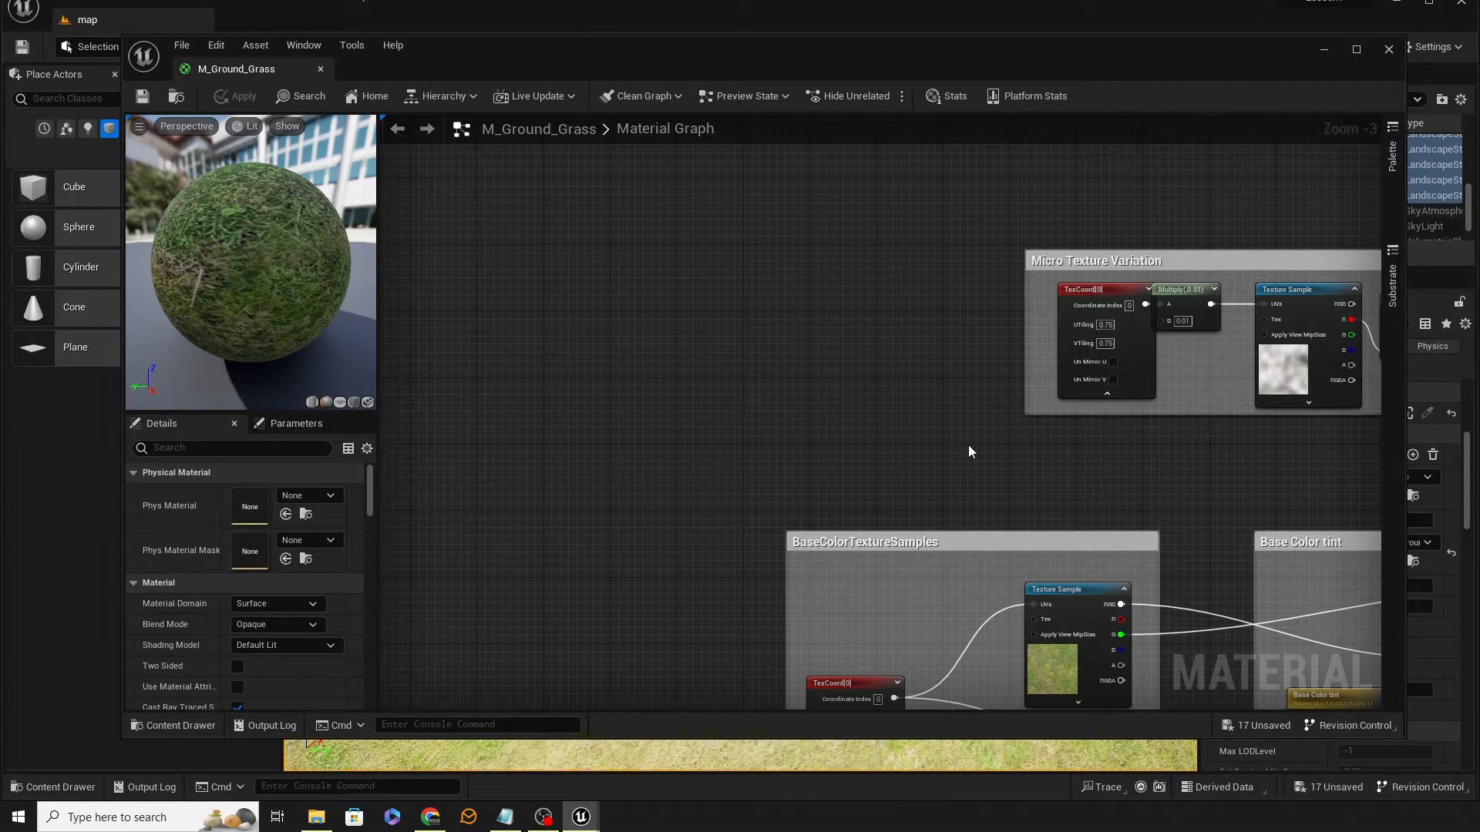
pyautogui.moveTo(968, 446); pyautogui.dragTo(239, 351, button='right')
pyautogui.moveTo(1158, 461); pyautogui.dragTo(909, 66, button='right')
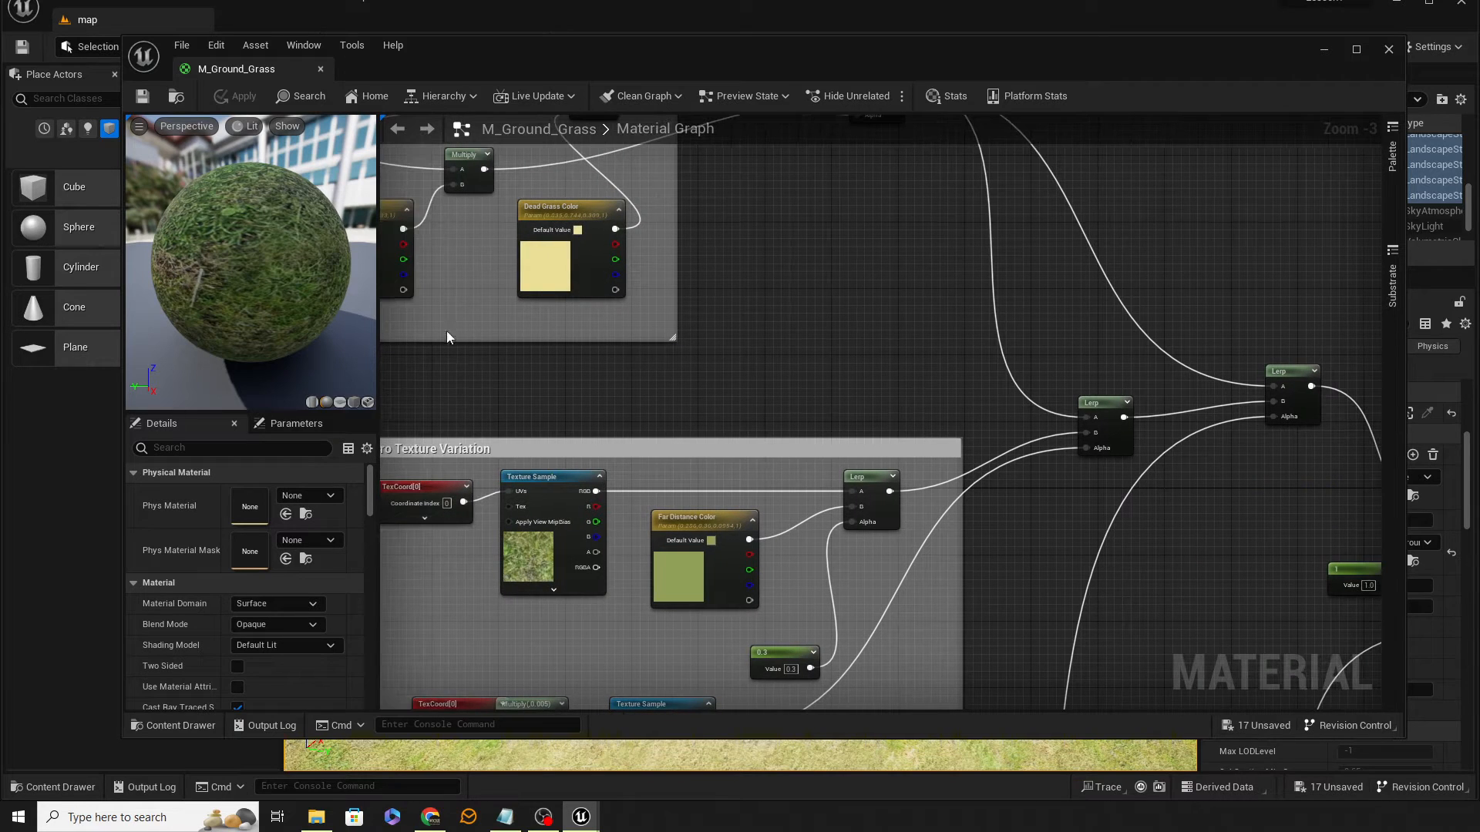
# Step: Switch the material preview mesh to a cube and zoom to the base color TexCoord node
pyautogui.click(353, 402)
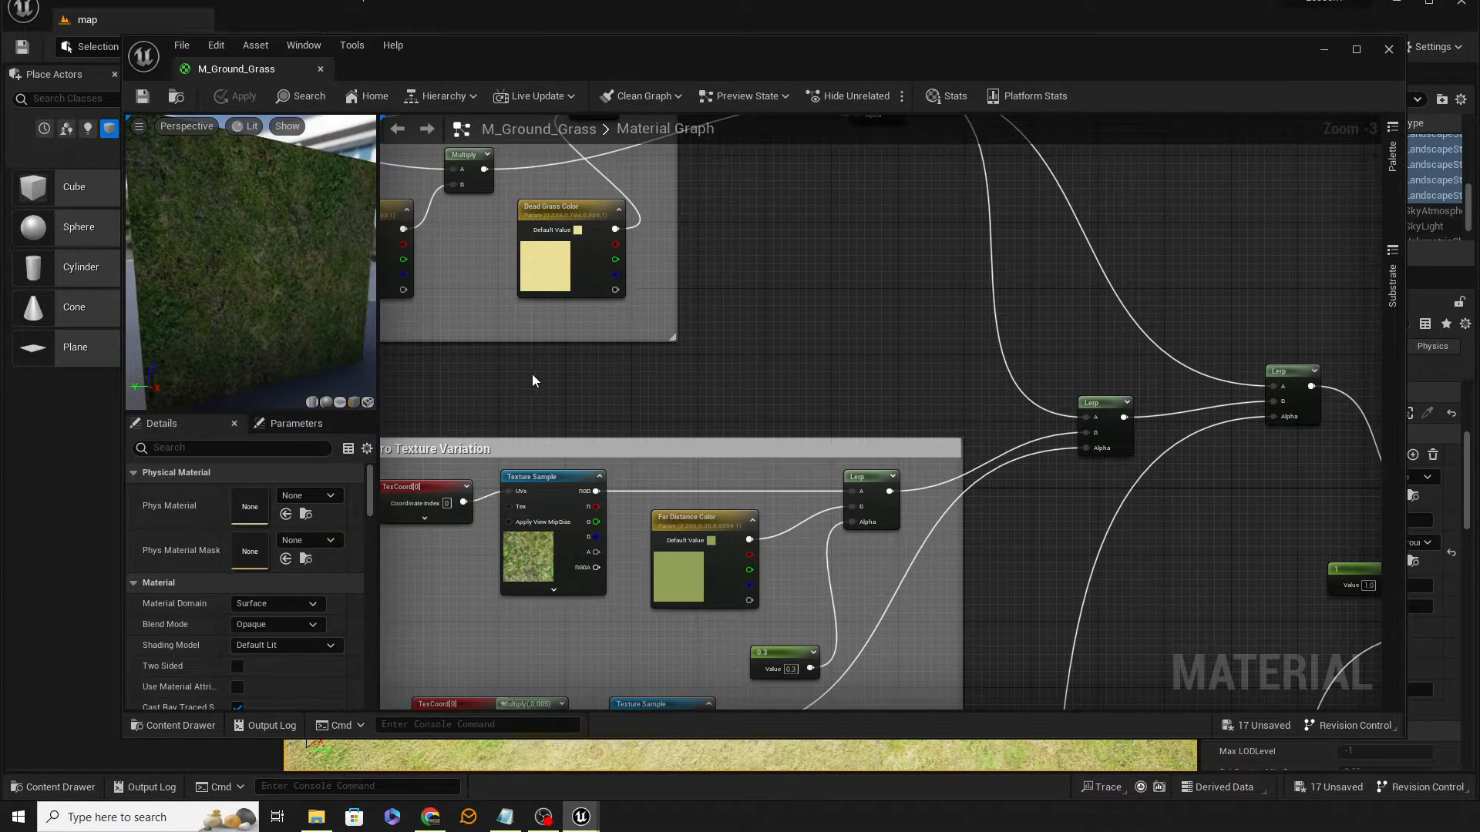
pyautogui.moveTo(570, 368); pyautogui.dragTo(1422, 567, button='right')
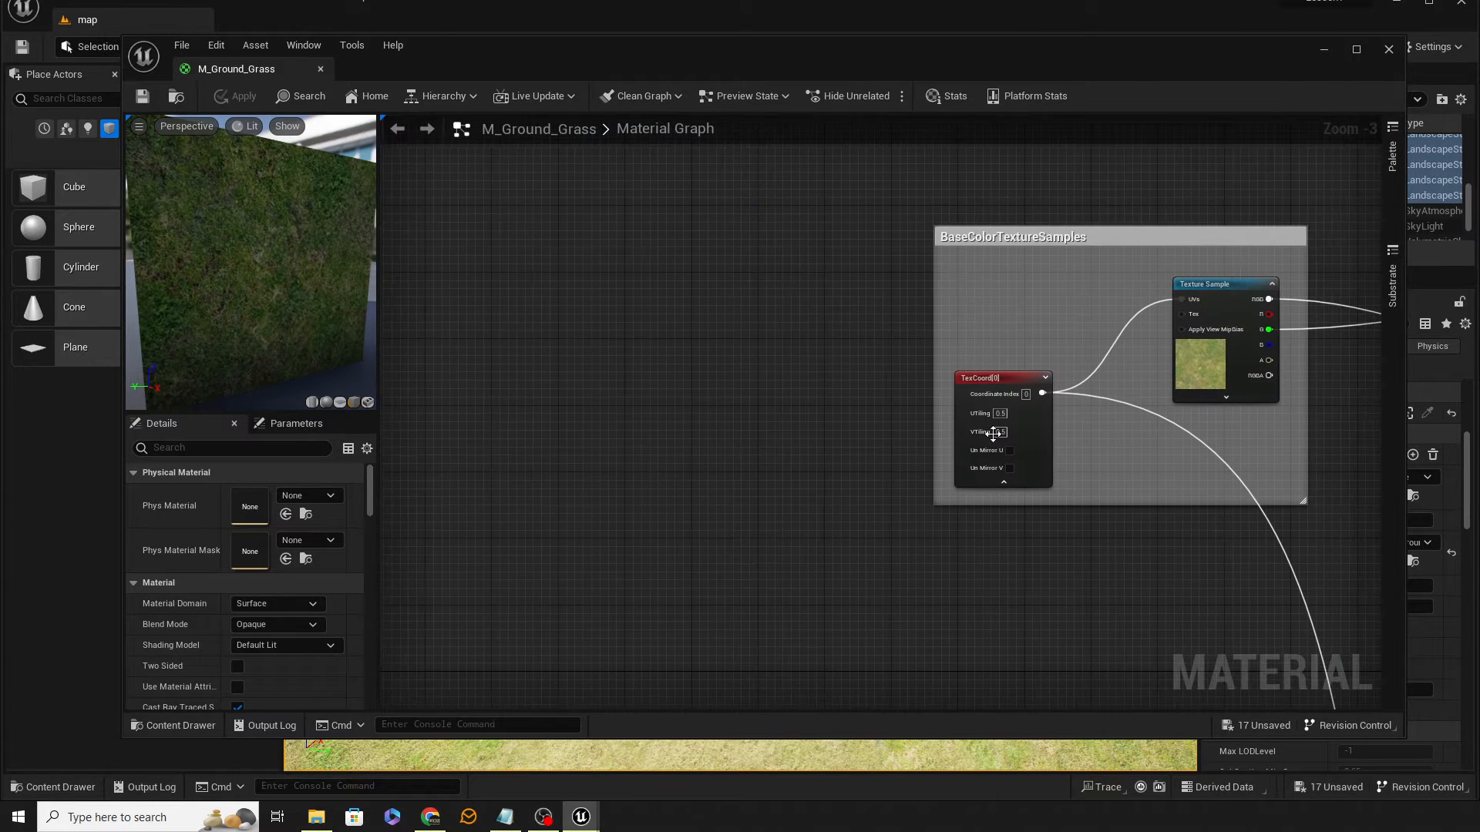
pyautogui.scroll(3, 1092, 469)
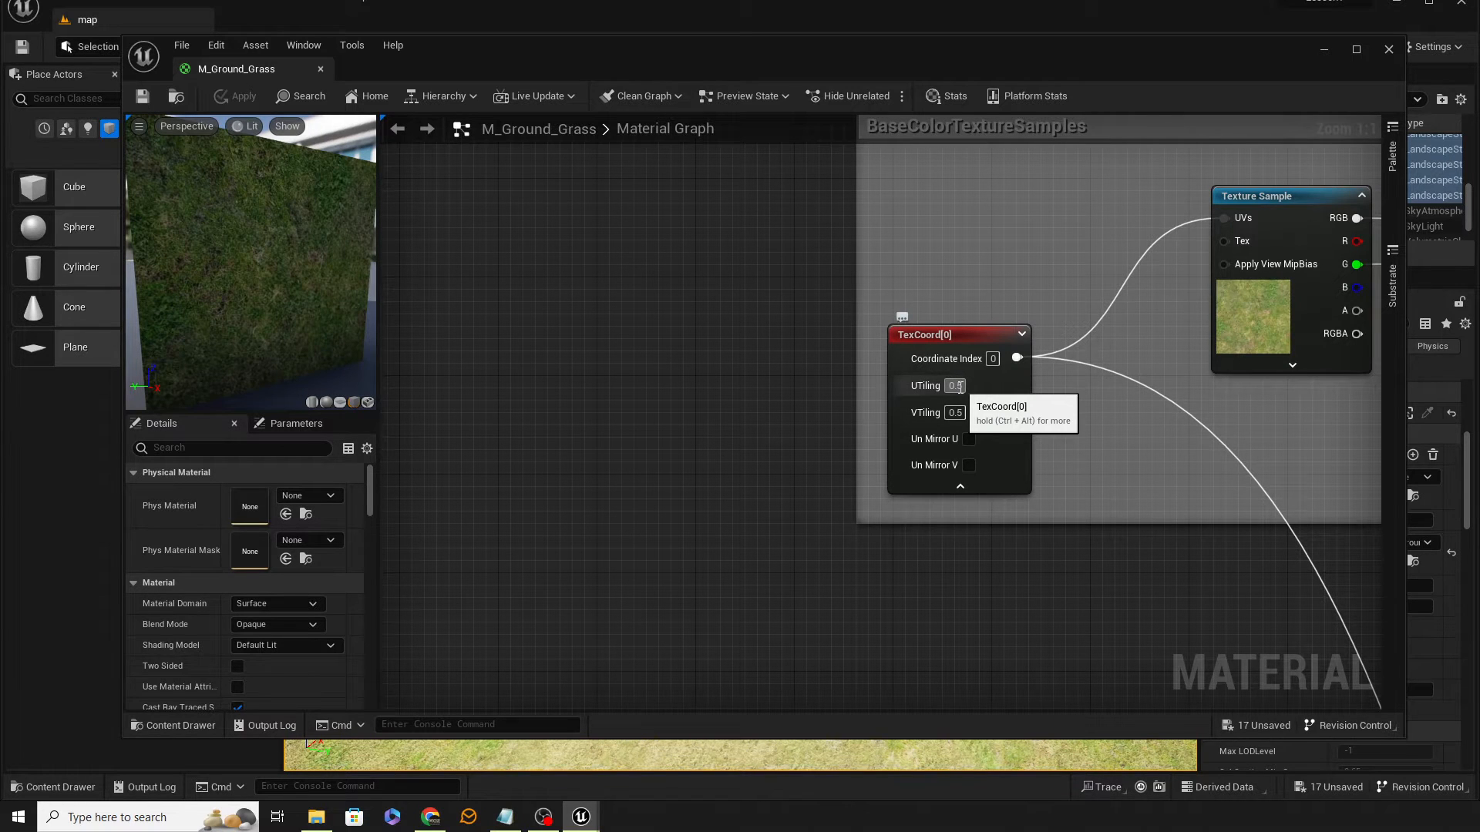
# Step: Set the base color TexCoord's U tiling to 1 and save the material
pyautogui.click(955, 386)
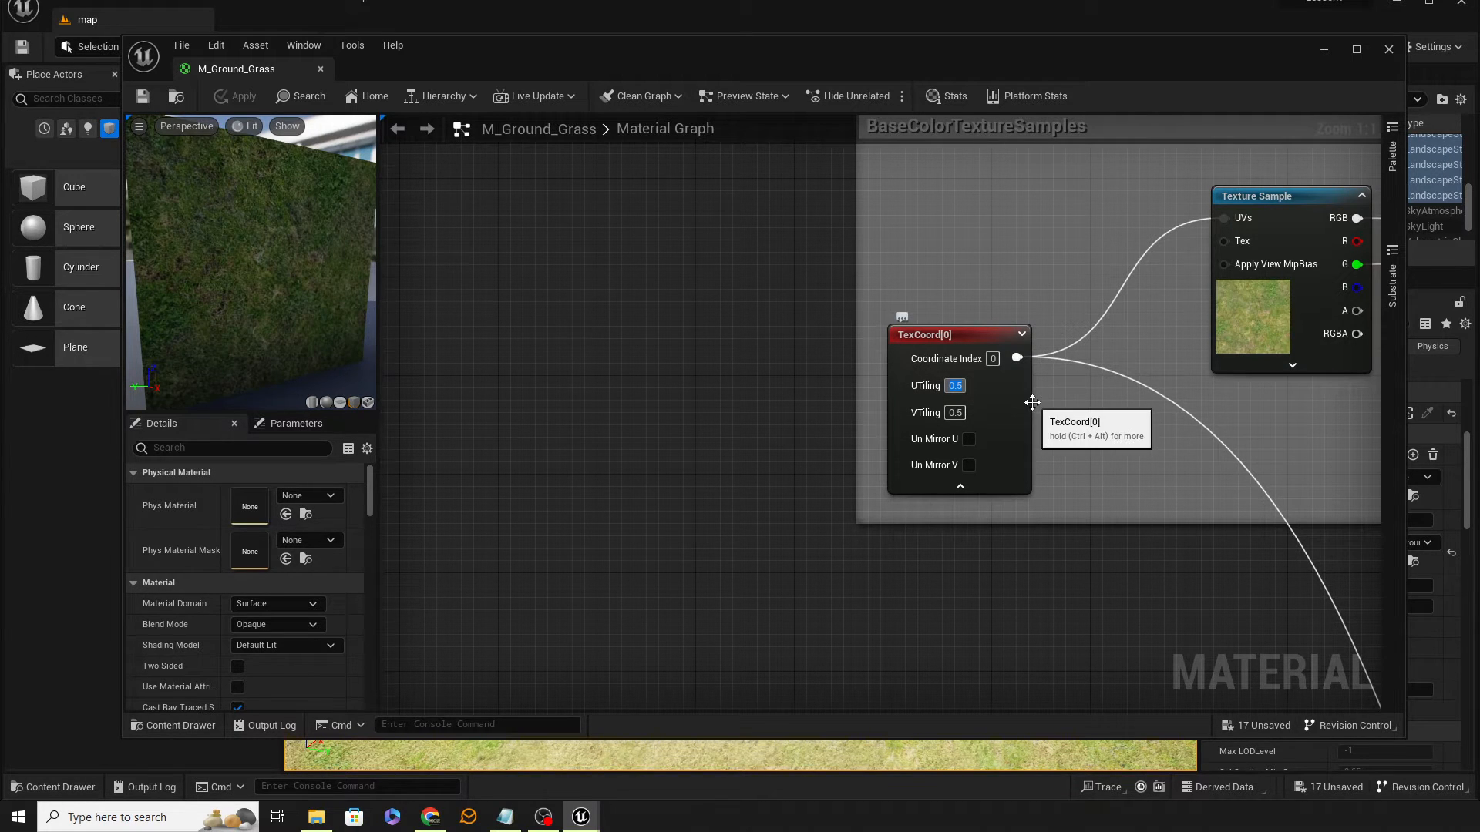
pyautogui.write('1')
pyautogui.press('Tab')
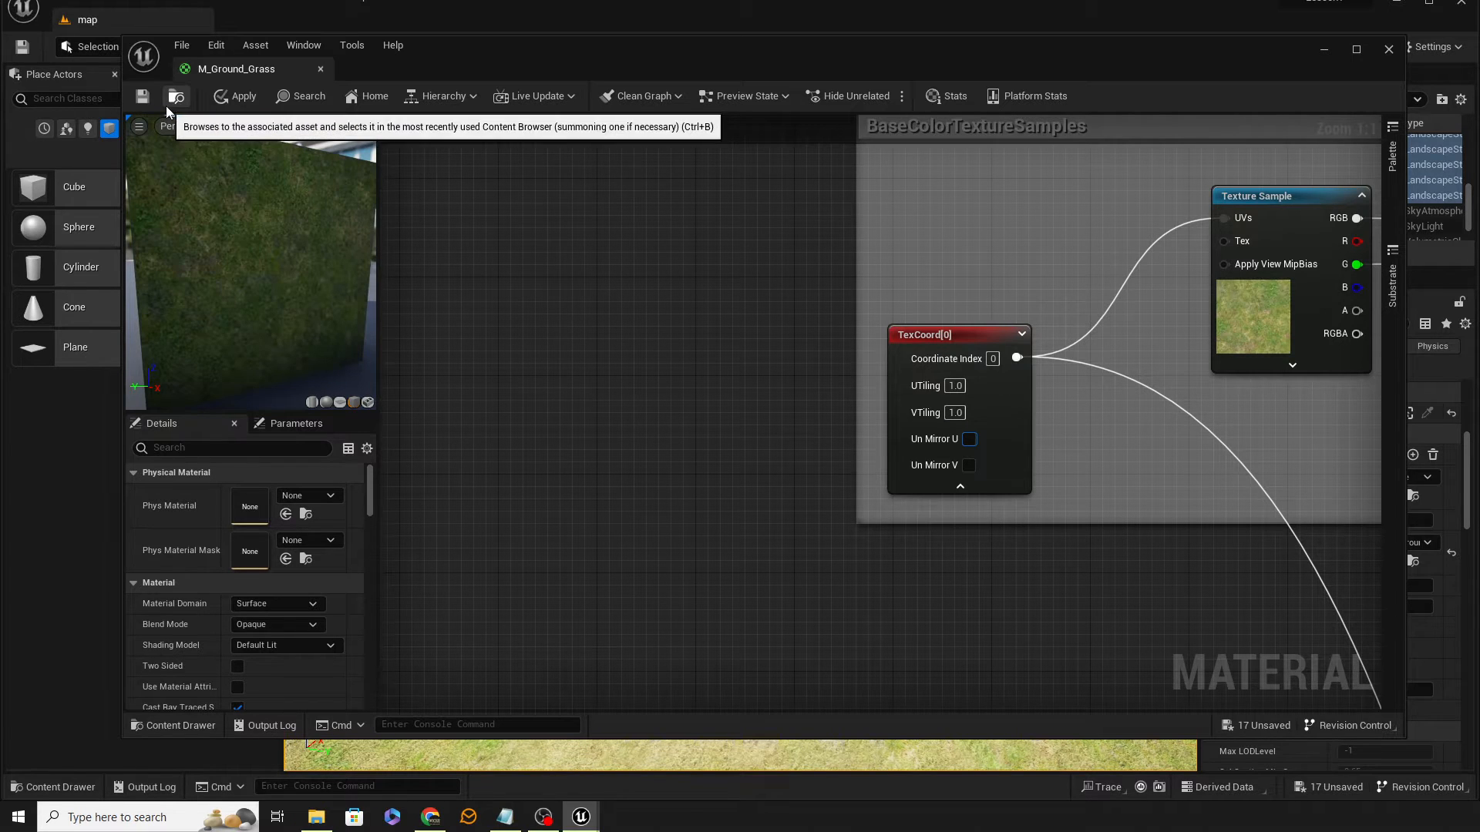
pyautogui.click(146, 101)
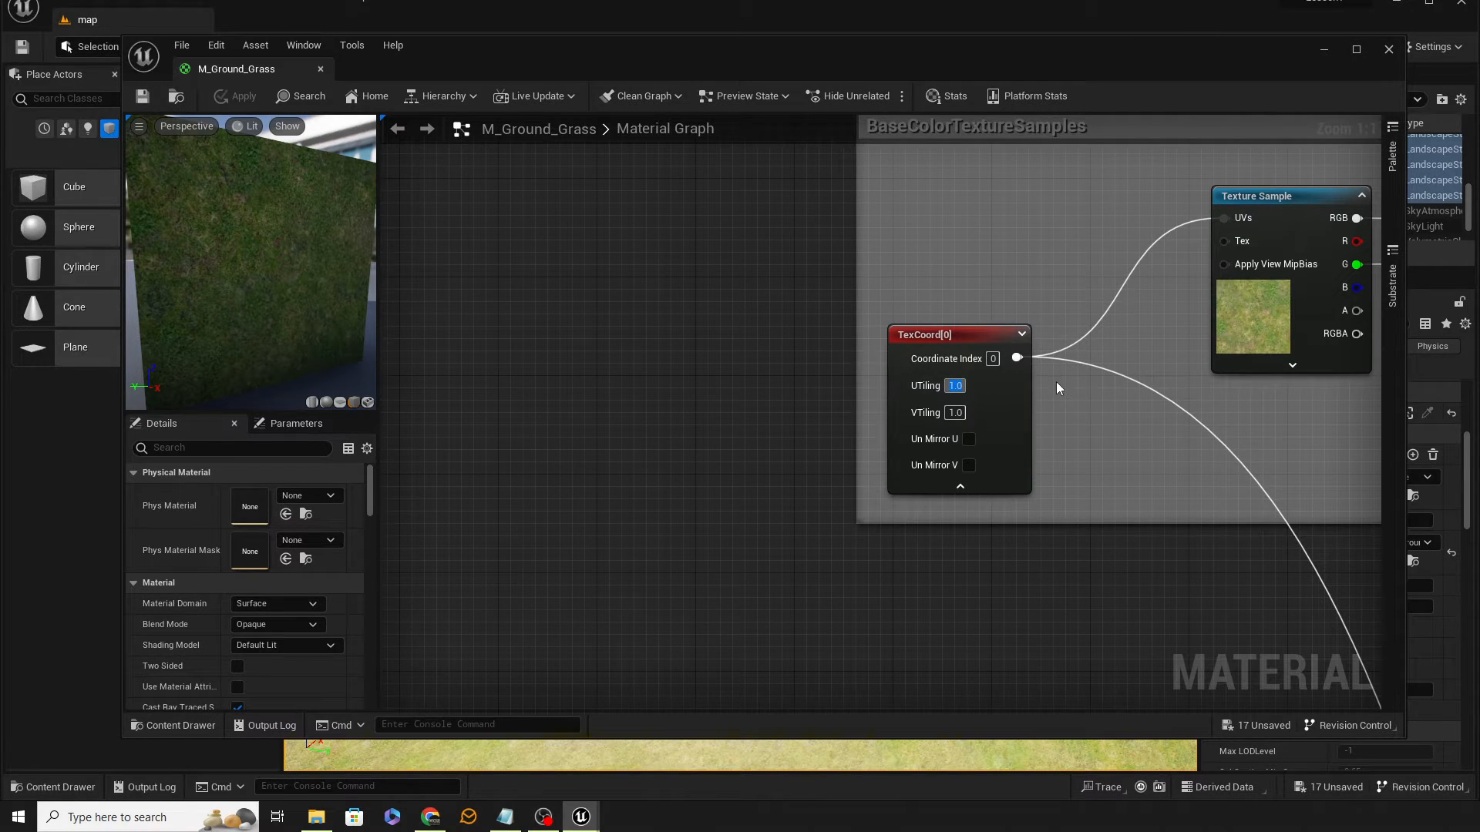
# Step: Set the base color TexCoord's U and V tiling to 5 and save the material
pyautogui.write('5')
pyautogui.press('Tab')
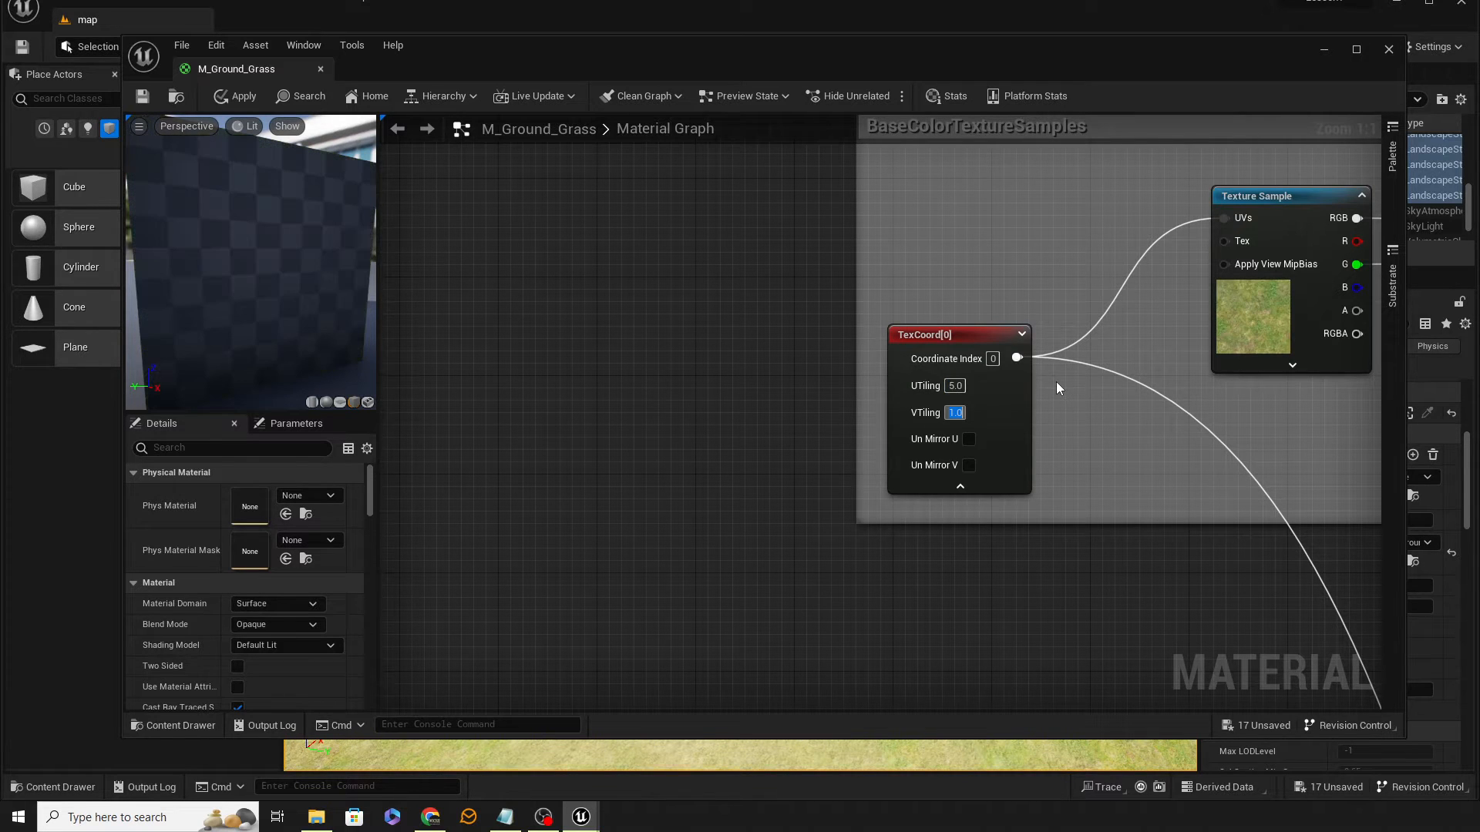
pyautogui.write('5')
pyautogui.press('Tab')
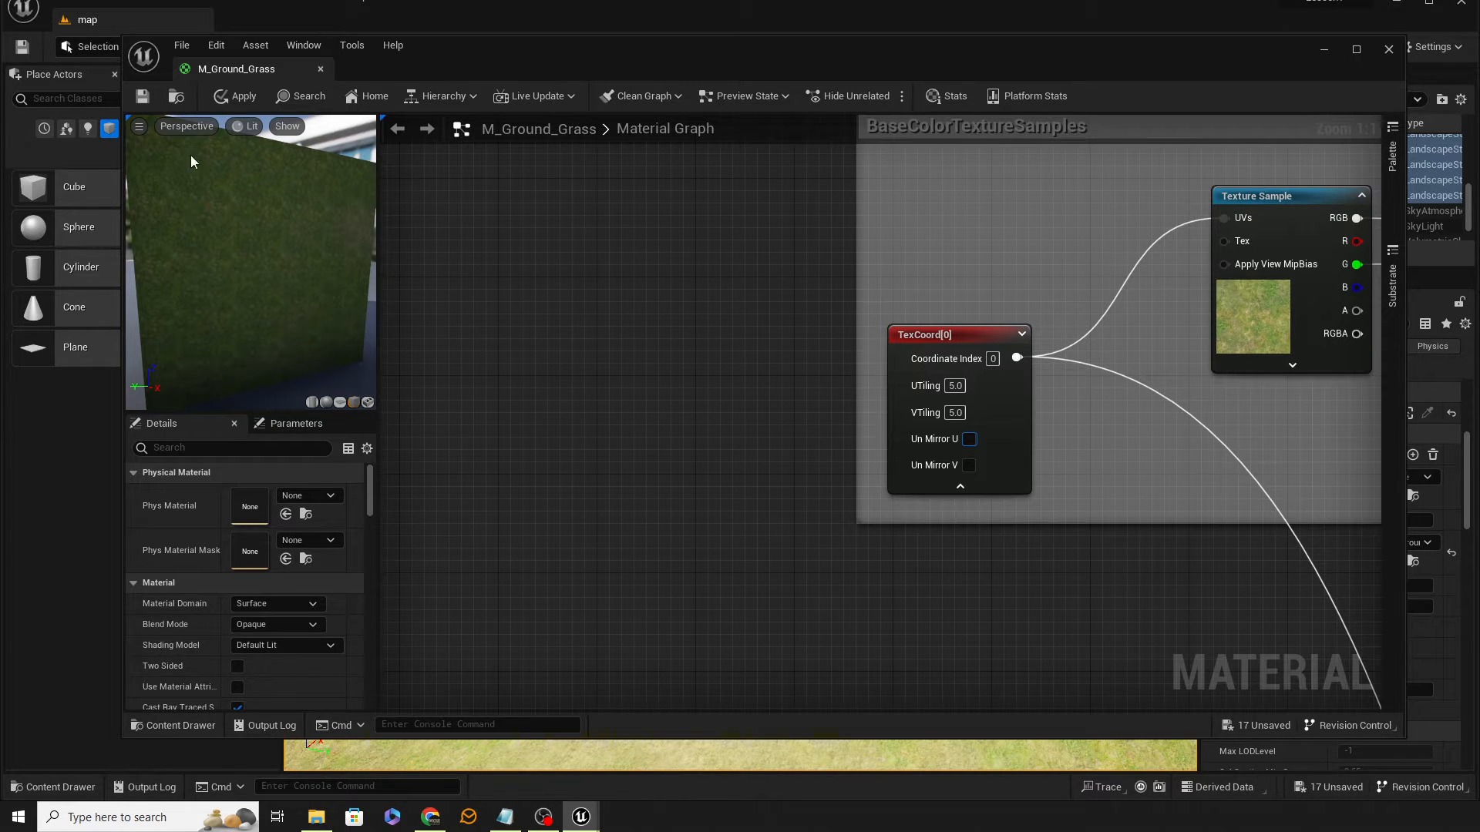
pyautogui.click(141, 98)
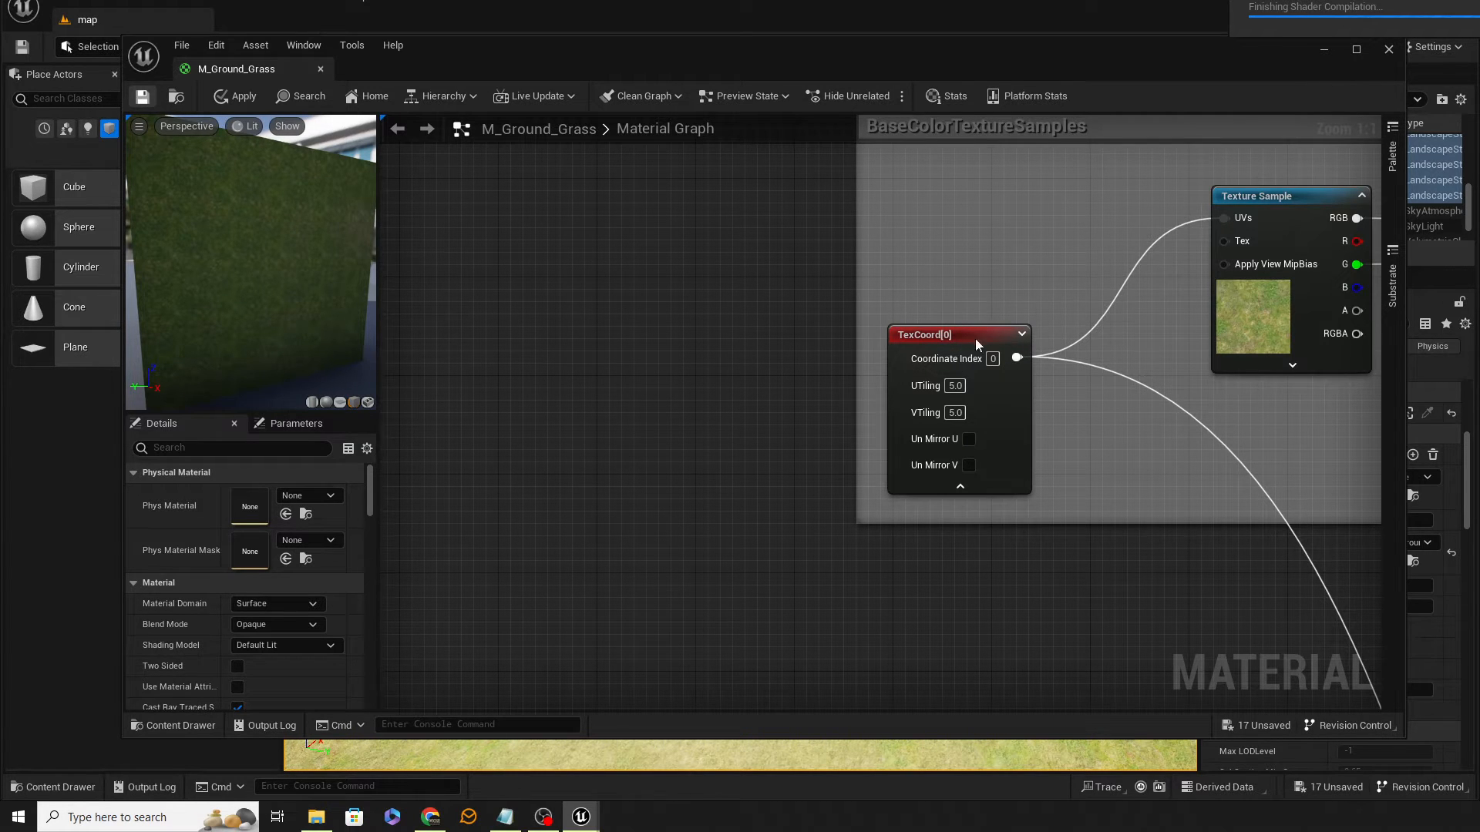
# Step: Pan to the Macro Texture Variation group and expand its TexCoord node to examine its tiling values
pyautogui.moveTo(1153, 425); pyautogui.dragTo(698, 148, button='right')
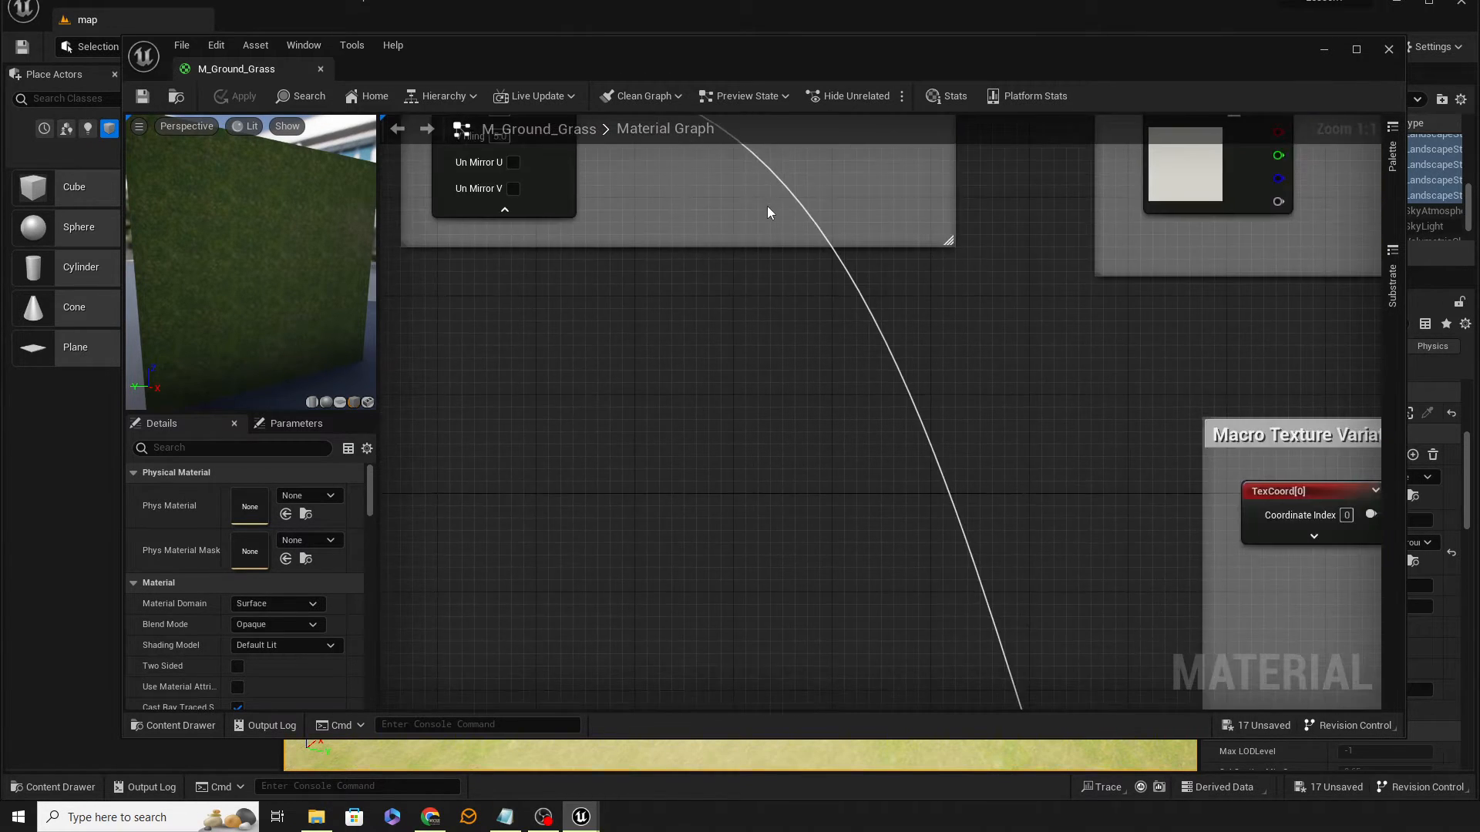
pyautogui.scroll(-6, 907, 382)
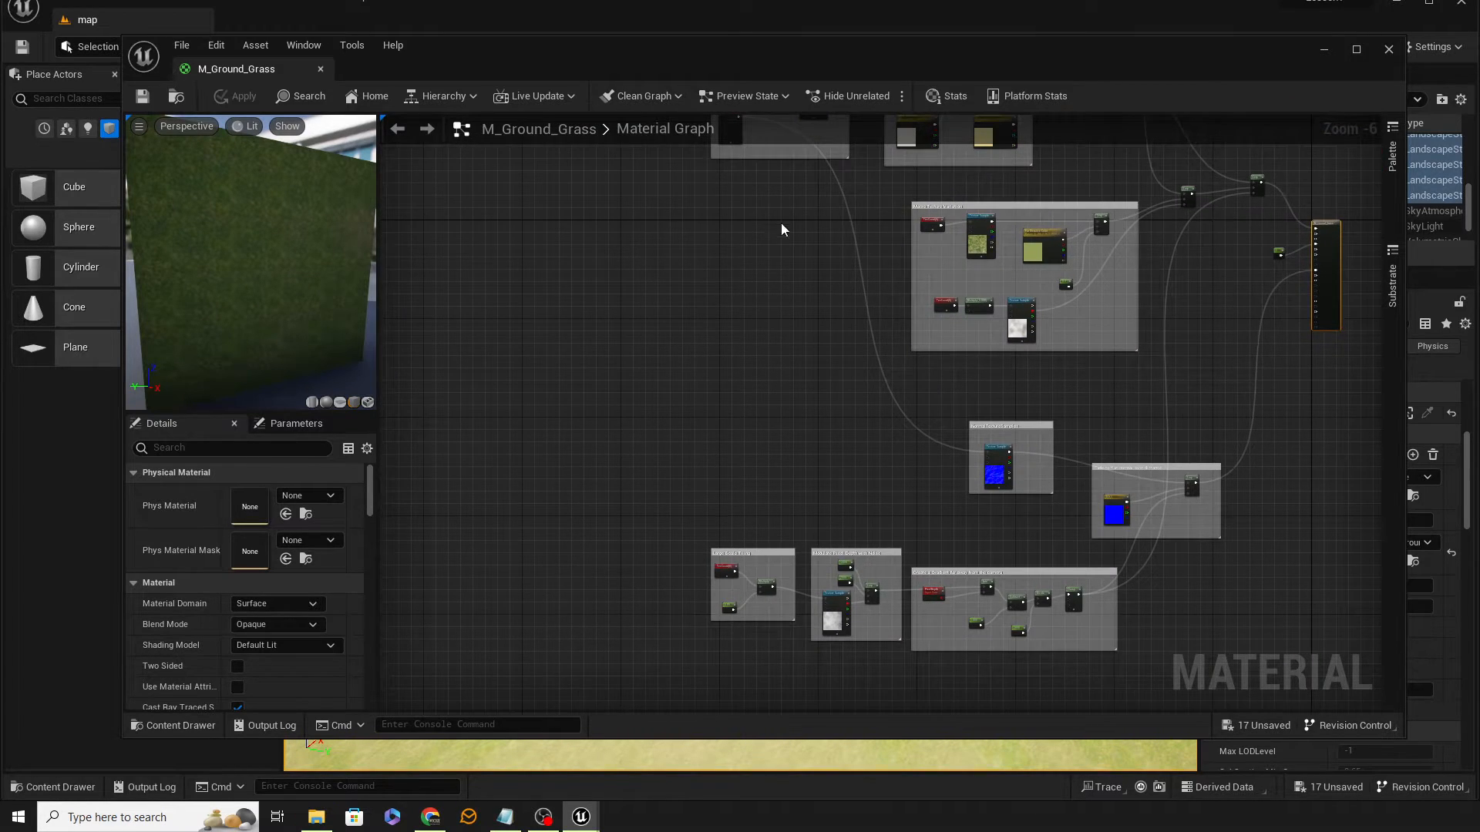
pyautogui.scroll(6, 809, 308)
pyautogui.moveTo(968, 410); pyautogui.dragTo(619, 303, button='right')
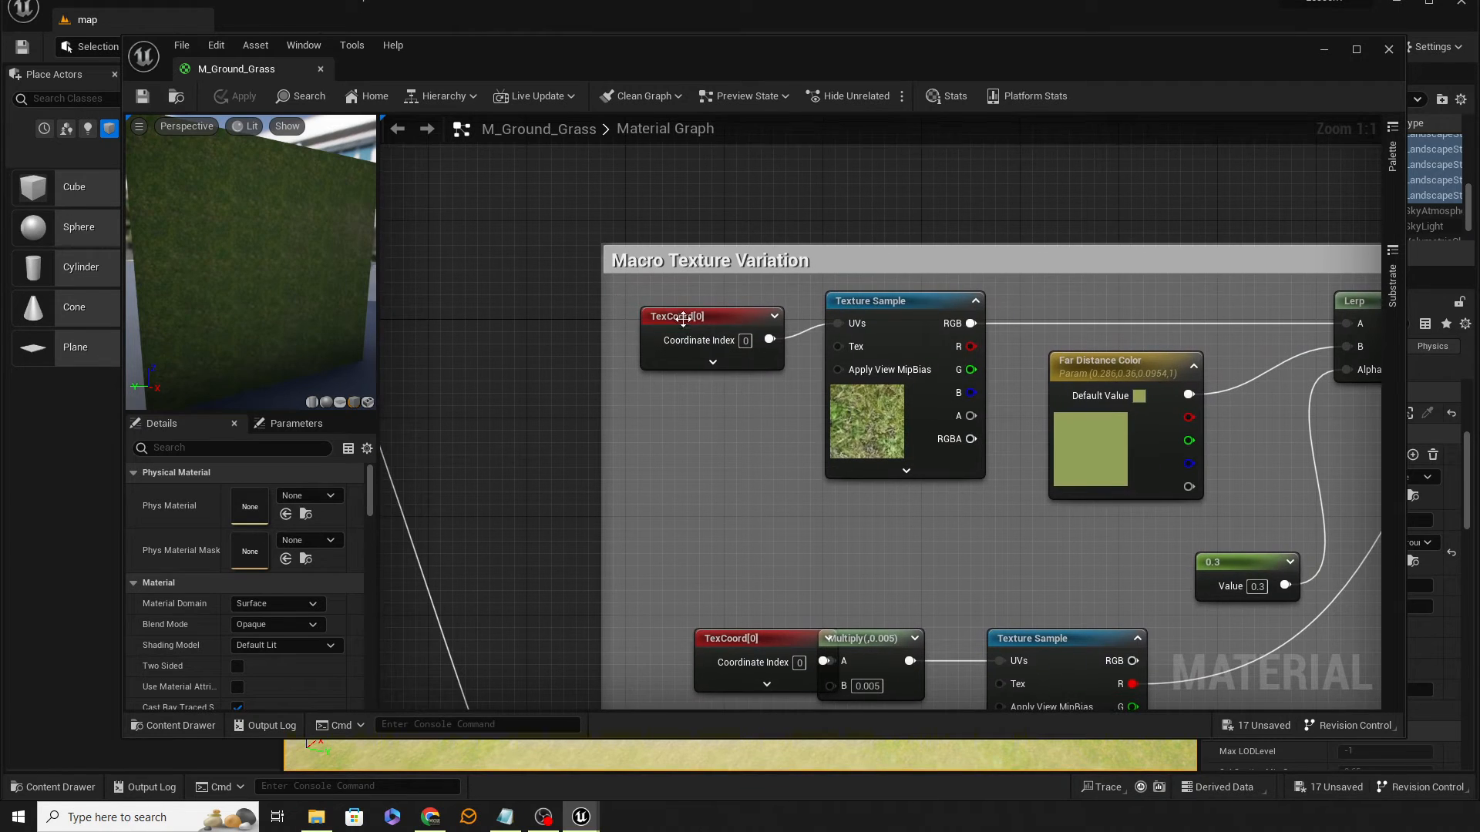
pyautogui.click(712, 363)
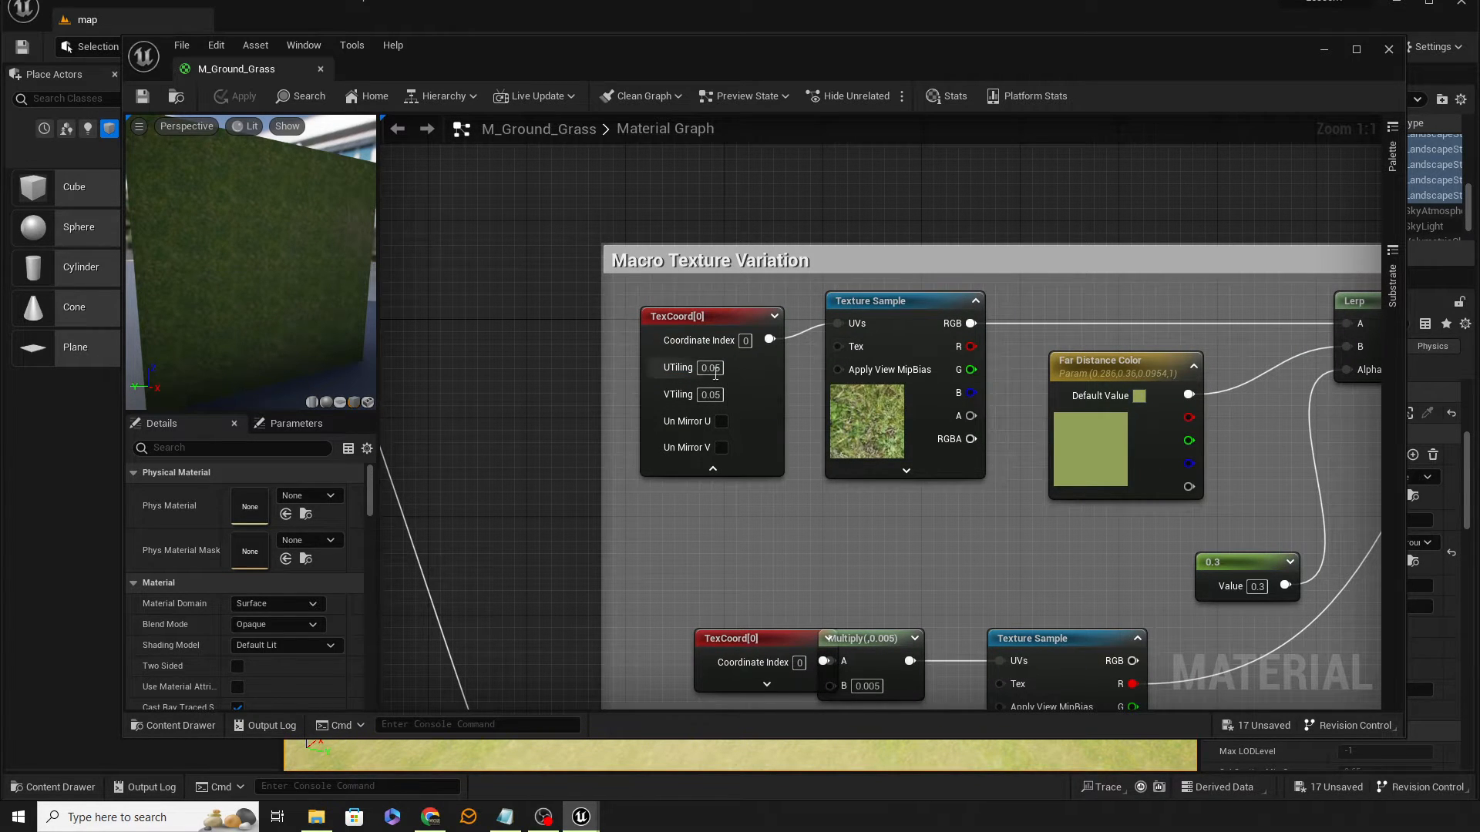
pyautogui.click(715, 370)
pyautogui.moveTo(657, 202); pyautogui.dragTo(796, 484, button='right')
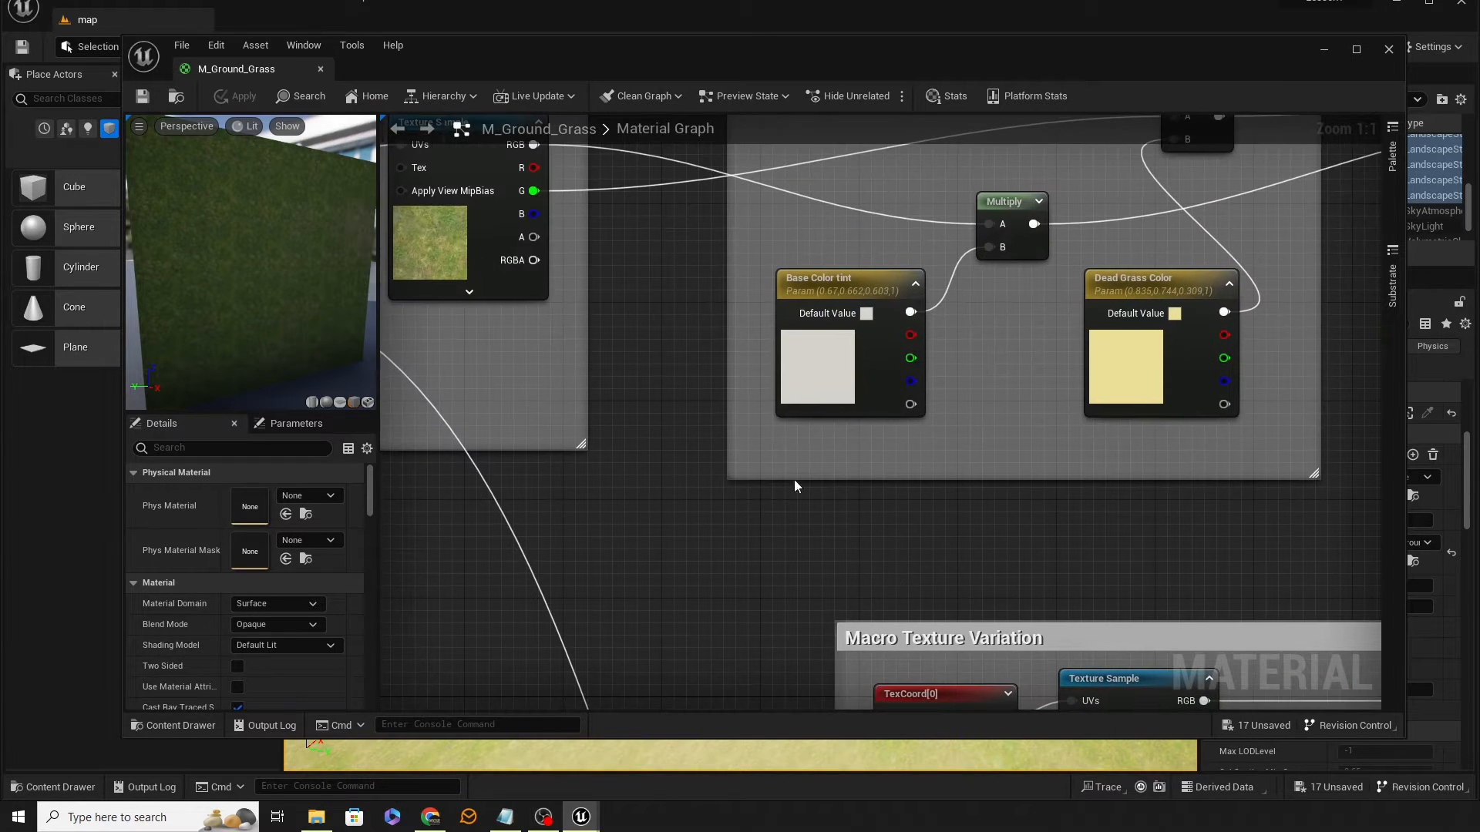
# Step: Close the material editor and look over the retiled grass on the landscape in the viewport
pyautogui.click(322, 68)
pyautogui.moveTo(740, 416); pyautogui.dragTo(520, 420, button='right')
pyautogui.moveTo(912, 381); pyautogui.dragTo(912, 374, button='right')
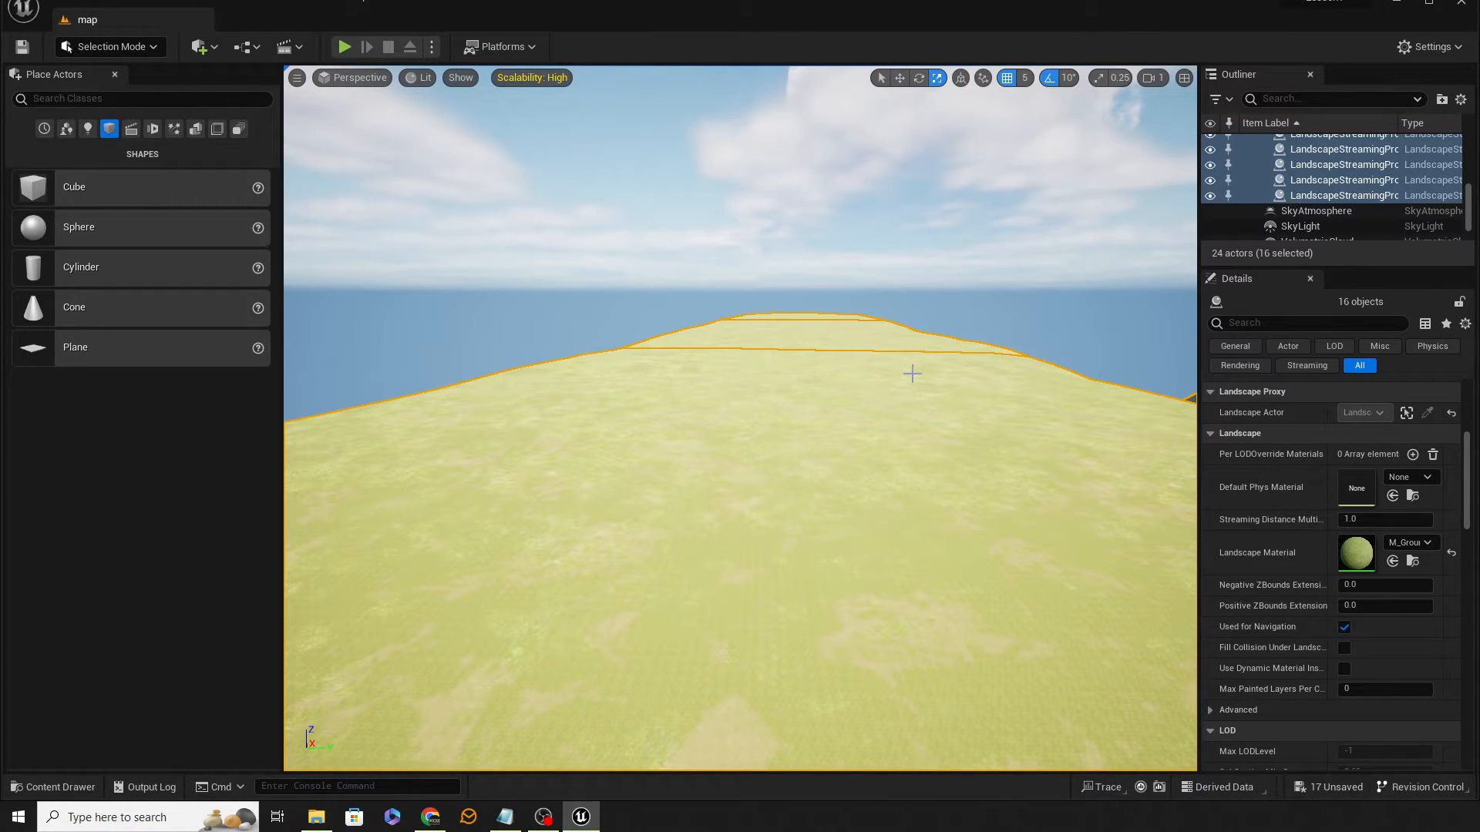
pyautogui.click(893, 231)
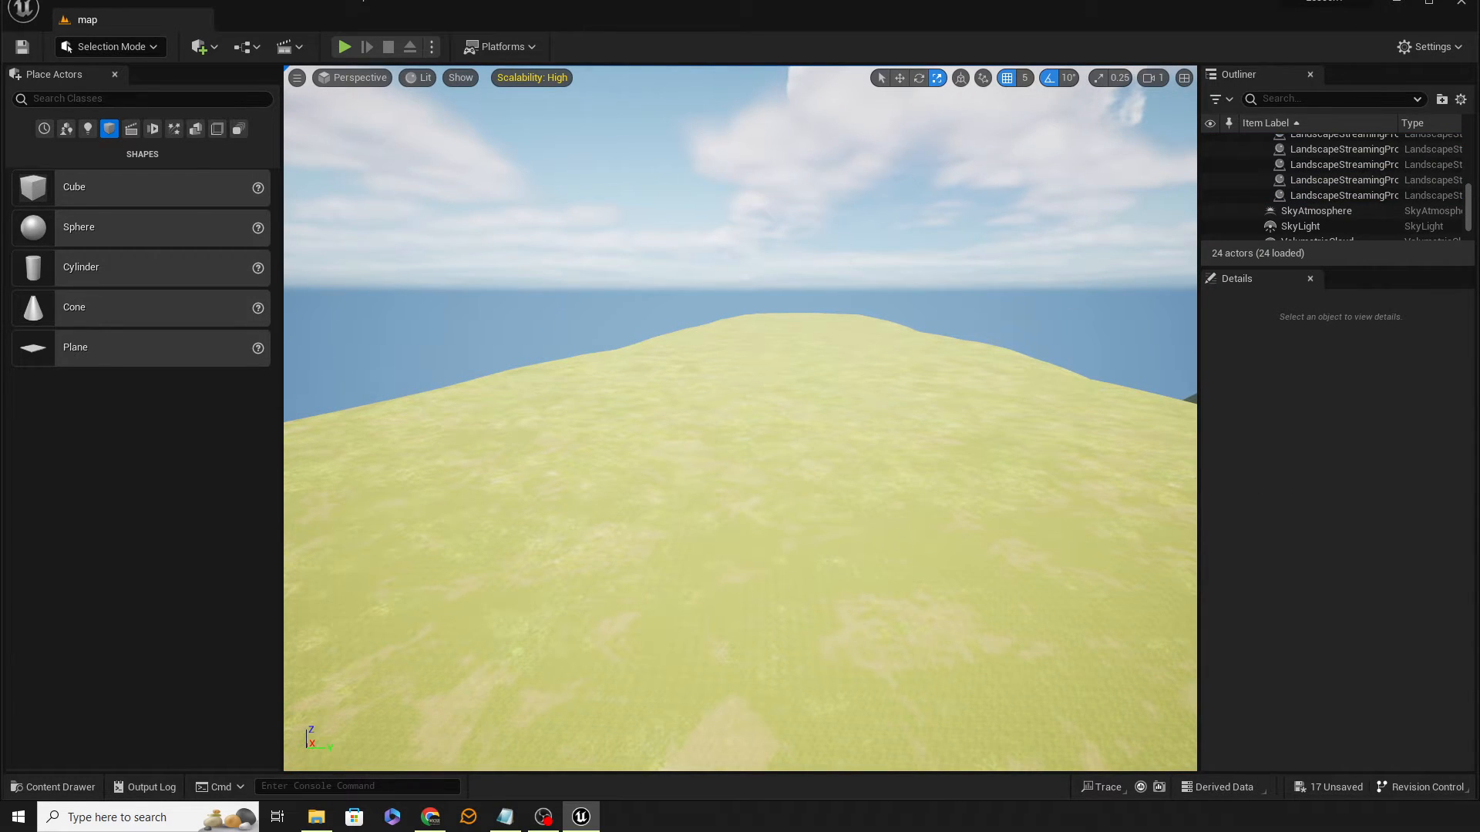
pyautogui.moveTo(739, 419); pyautogui.dragTo(789, 435, button='right')
pyautogui.moveTo(792, 79); pyautogui.dragTo(789, 79, button='right')
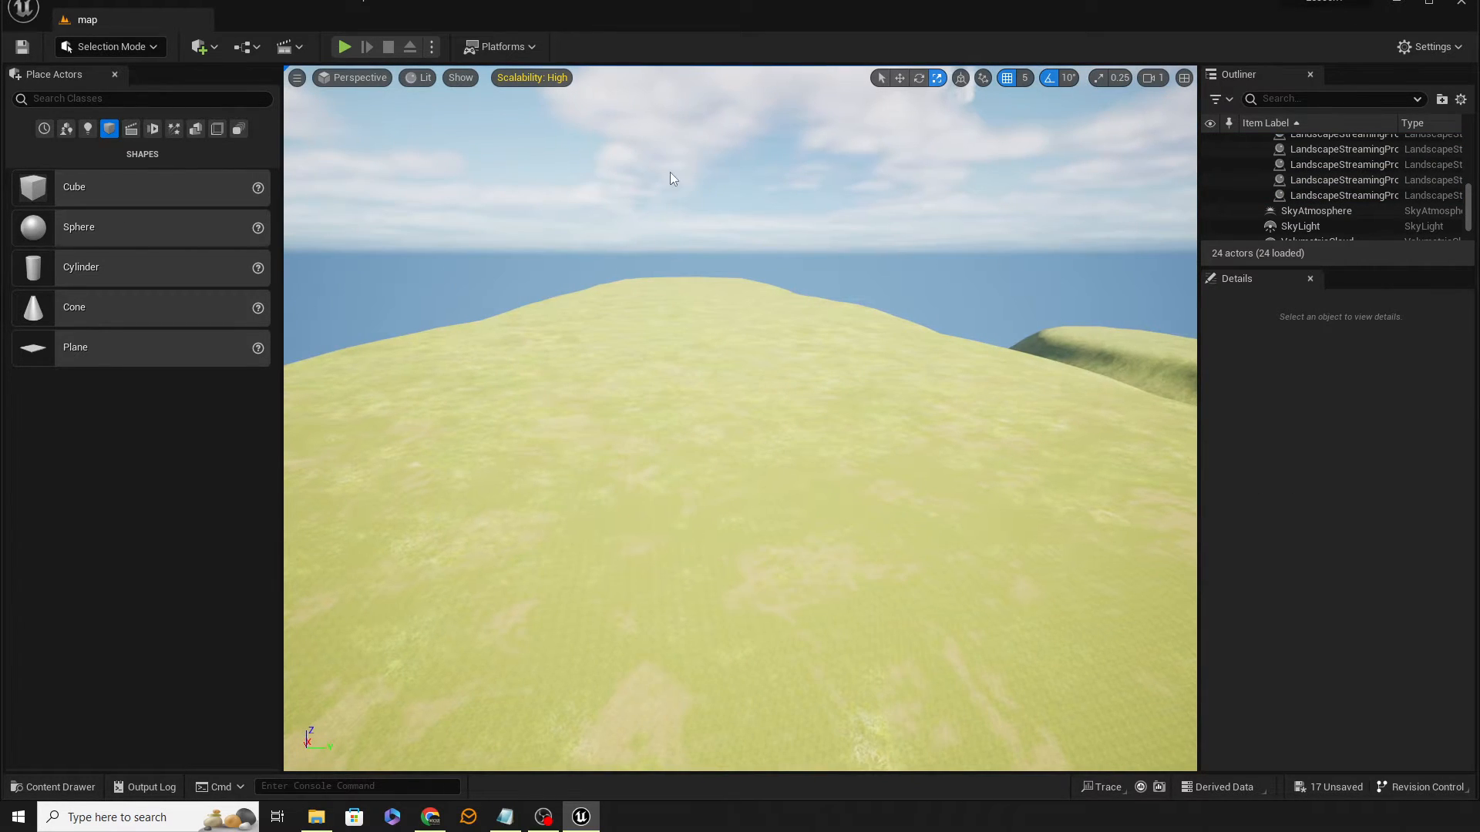
# Step: Open Quixel Bridge from the add-content menu
pyautogui.click(210, 49)
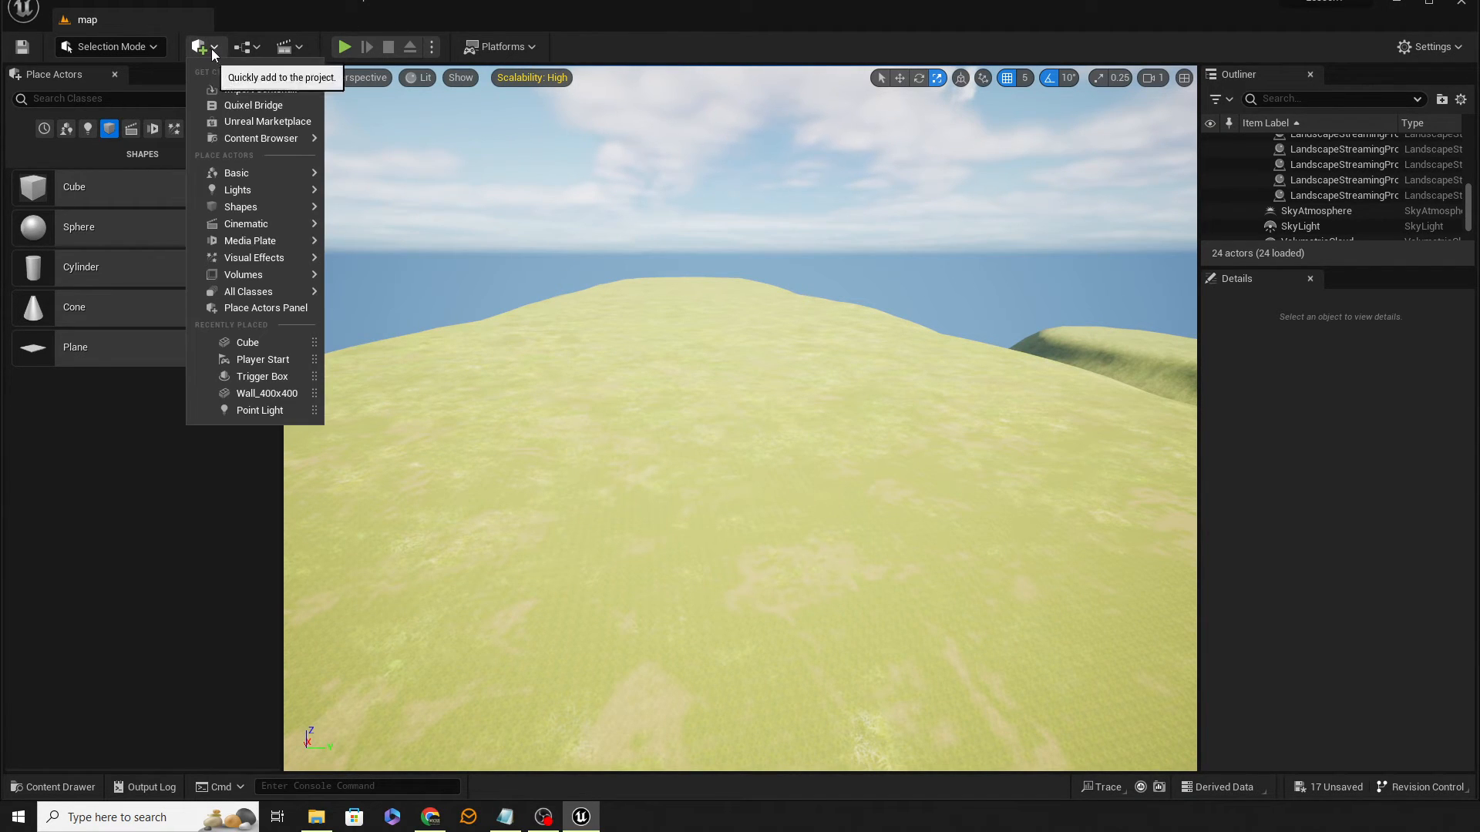
pyautogui.click(247, 108)
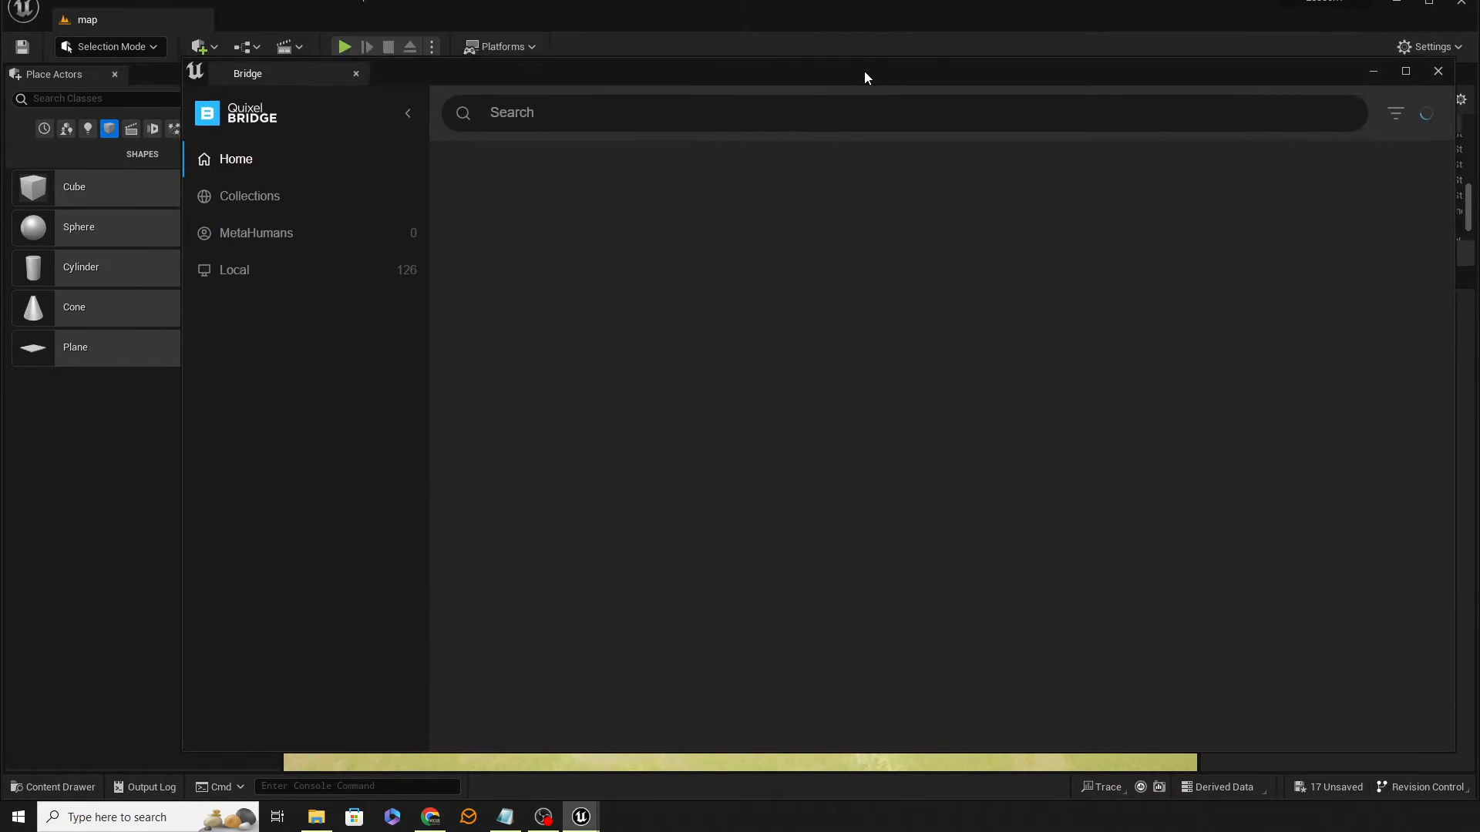
pyautogui.moveTo(863, 71); pyautogui.dragTo(822, 54)
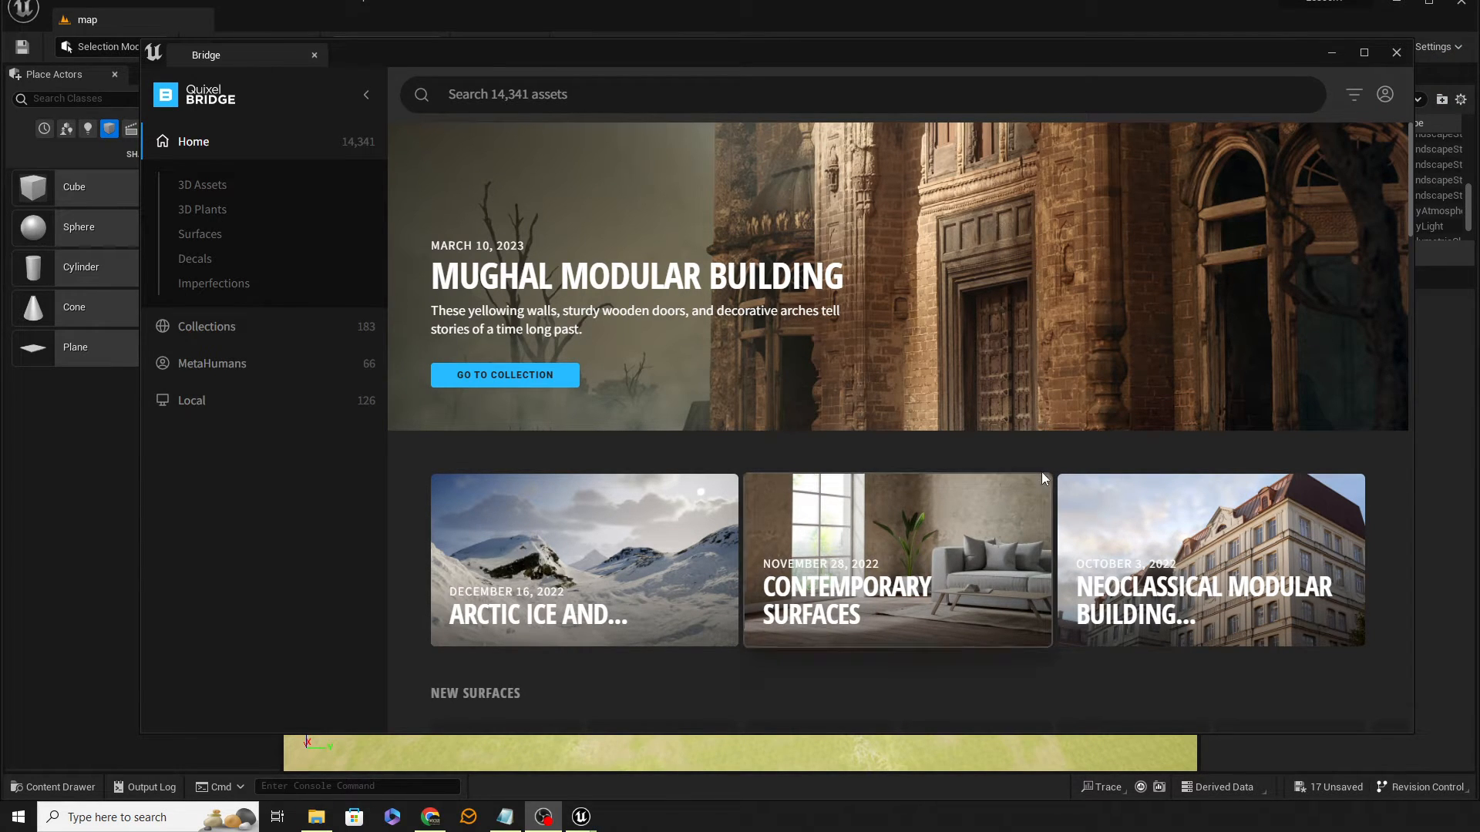
pyautogui.moveTo(471, 55); pyautogui.dragTo(468, 73)
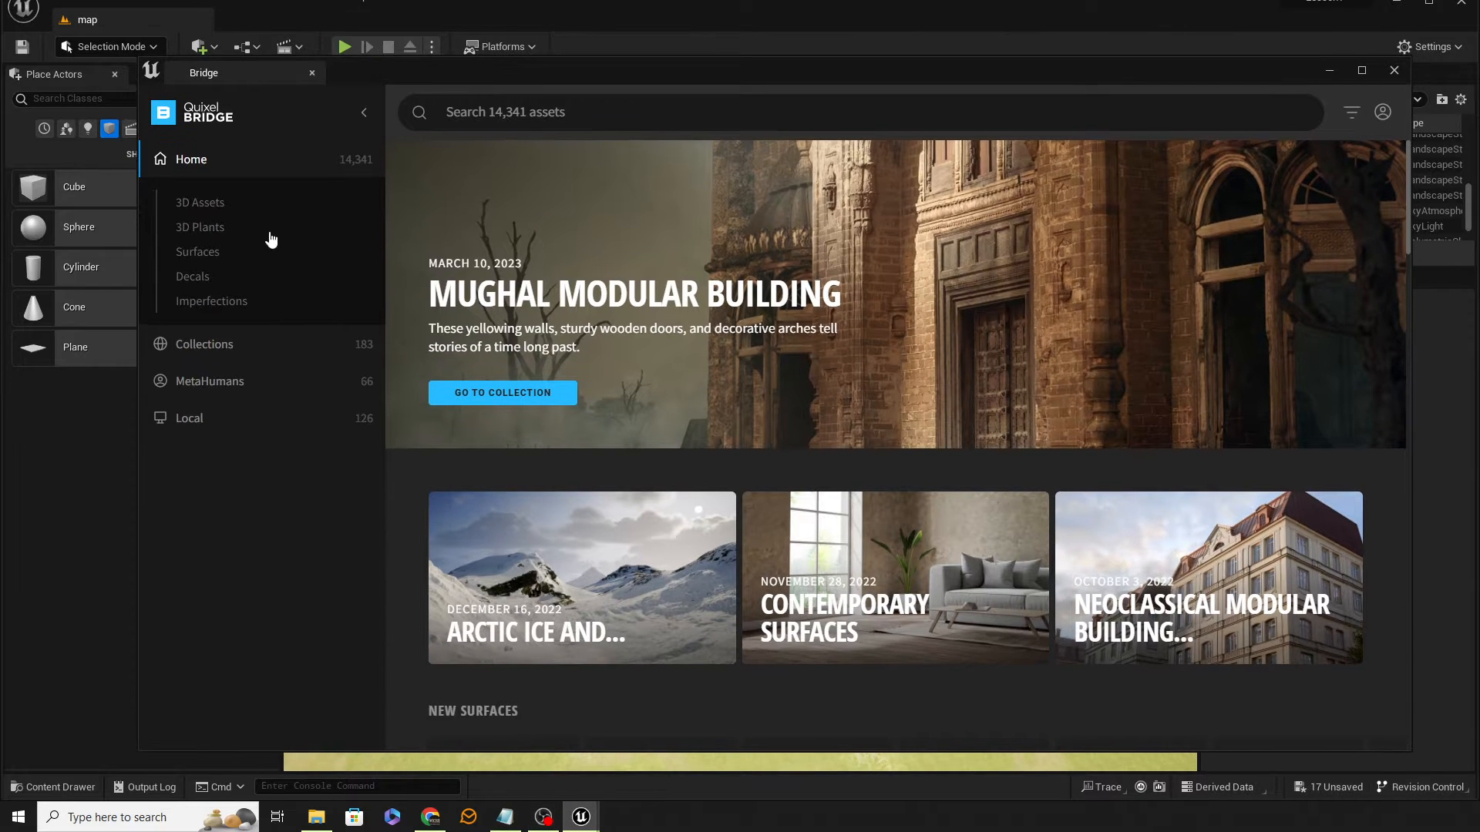
# Step: Browse 3D Plants > Grass > Wild and select the Wild Grass asset
pyautogui.click(241, 225)
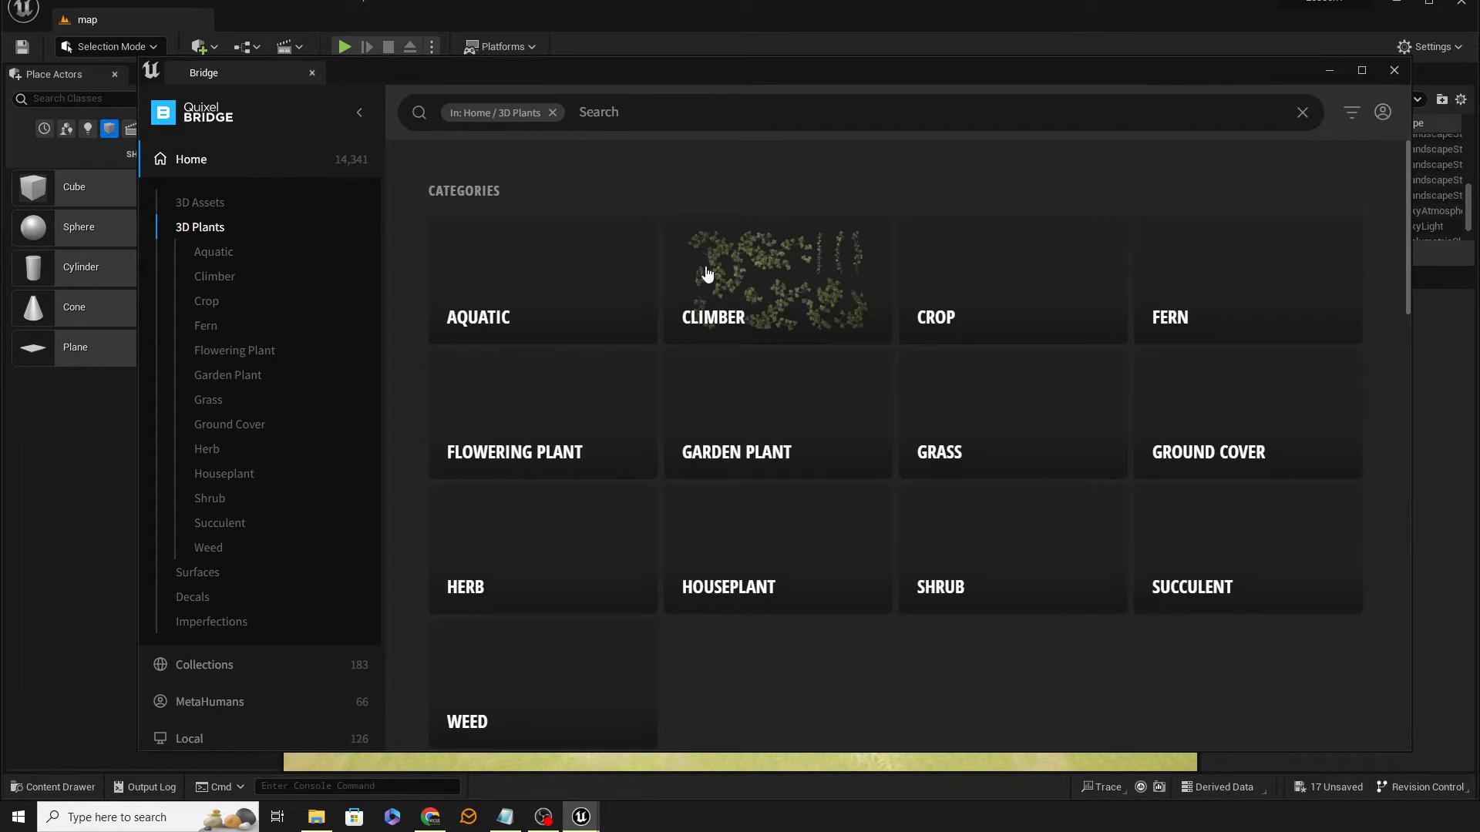
pyautogui.click(1040, 407)
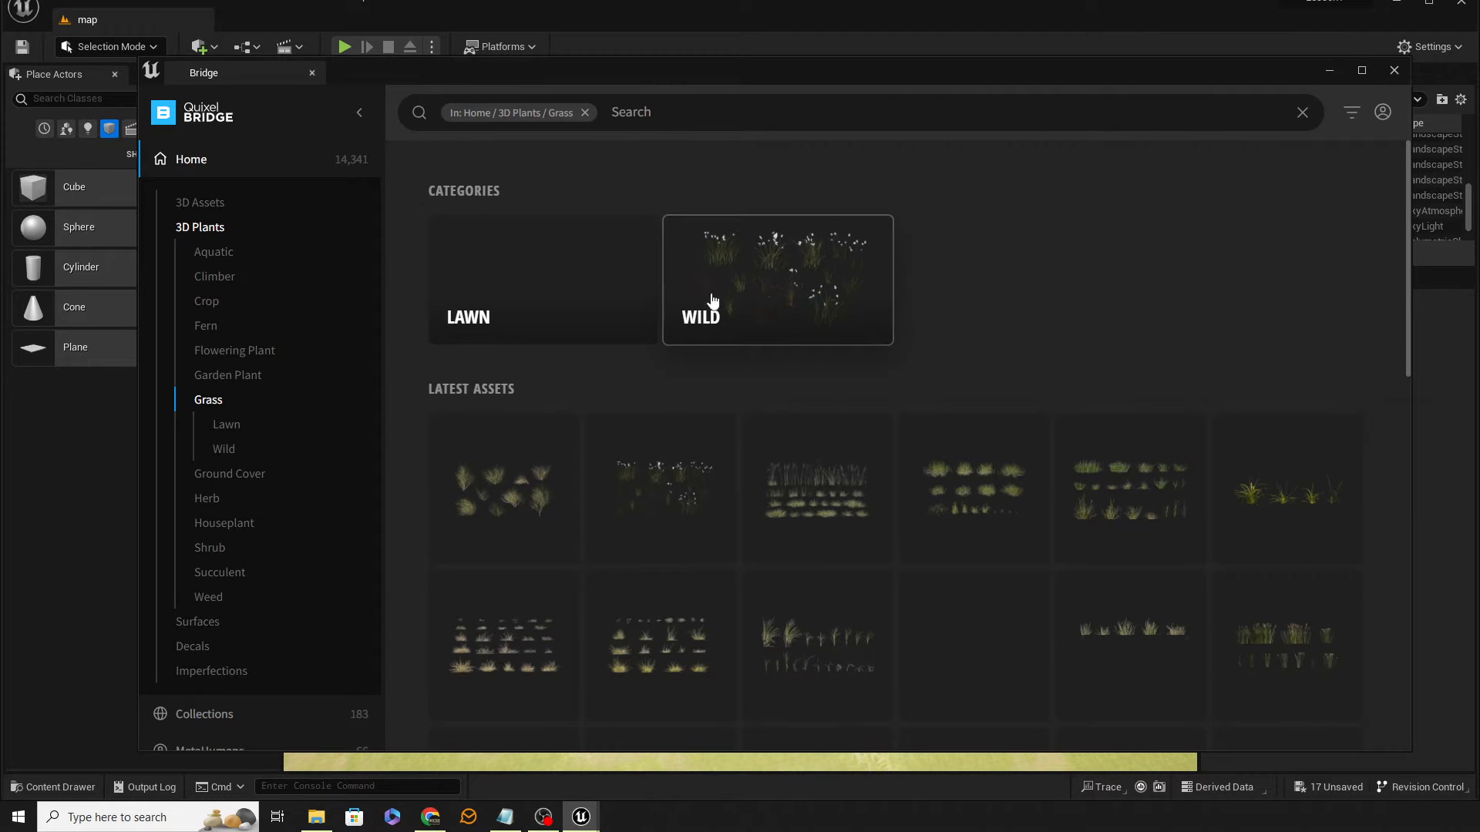
pyautogui.click(769, 289)
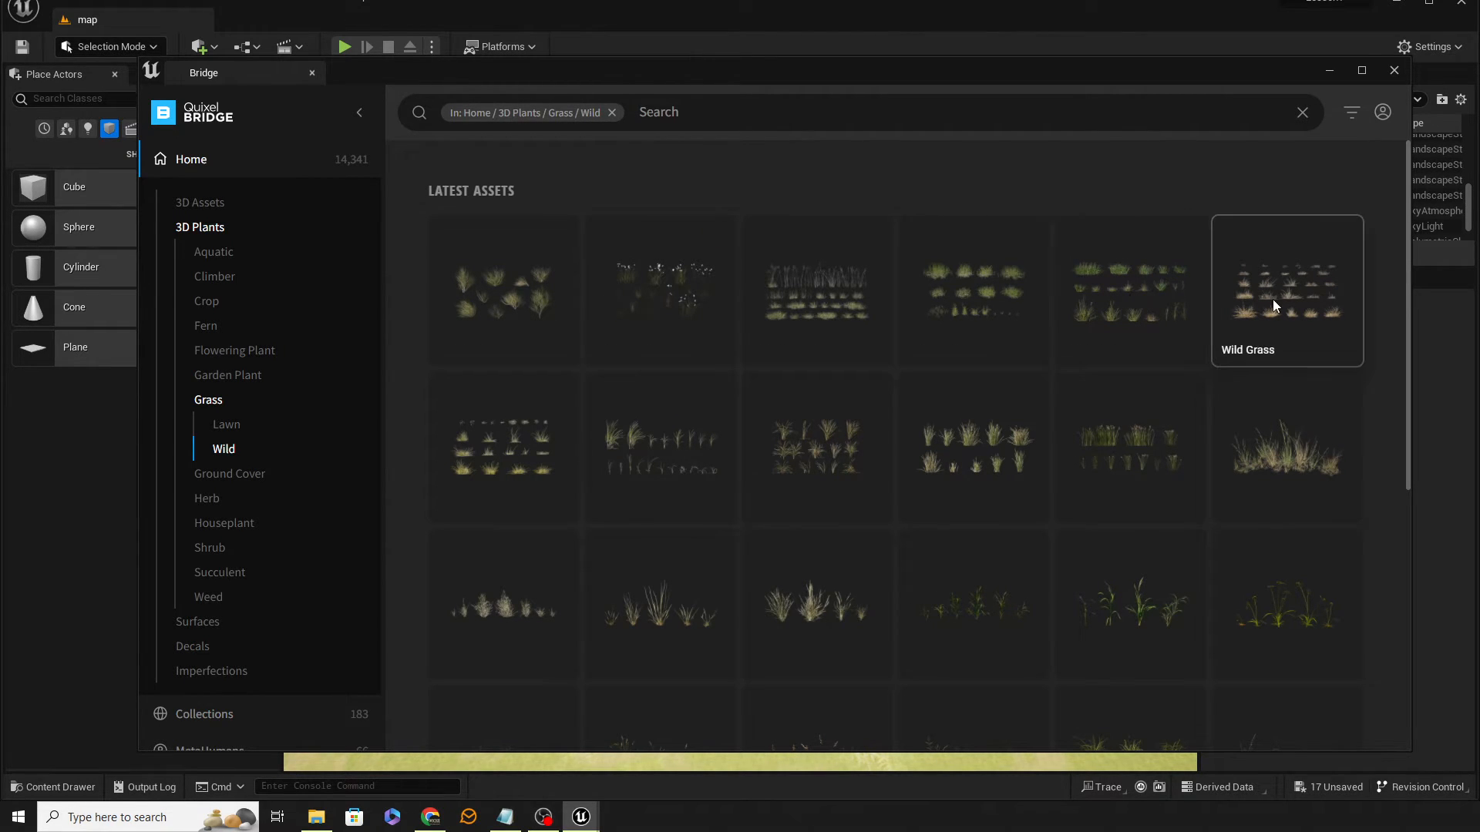
pyautogui.scroll(-3, 1079, 305)
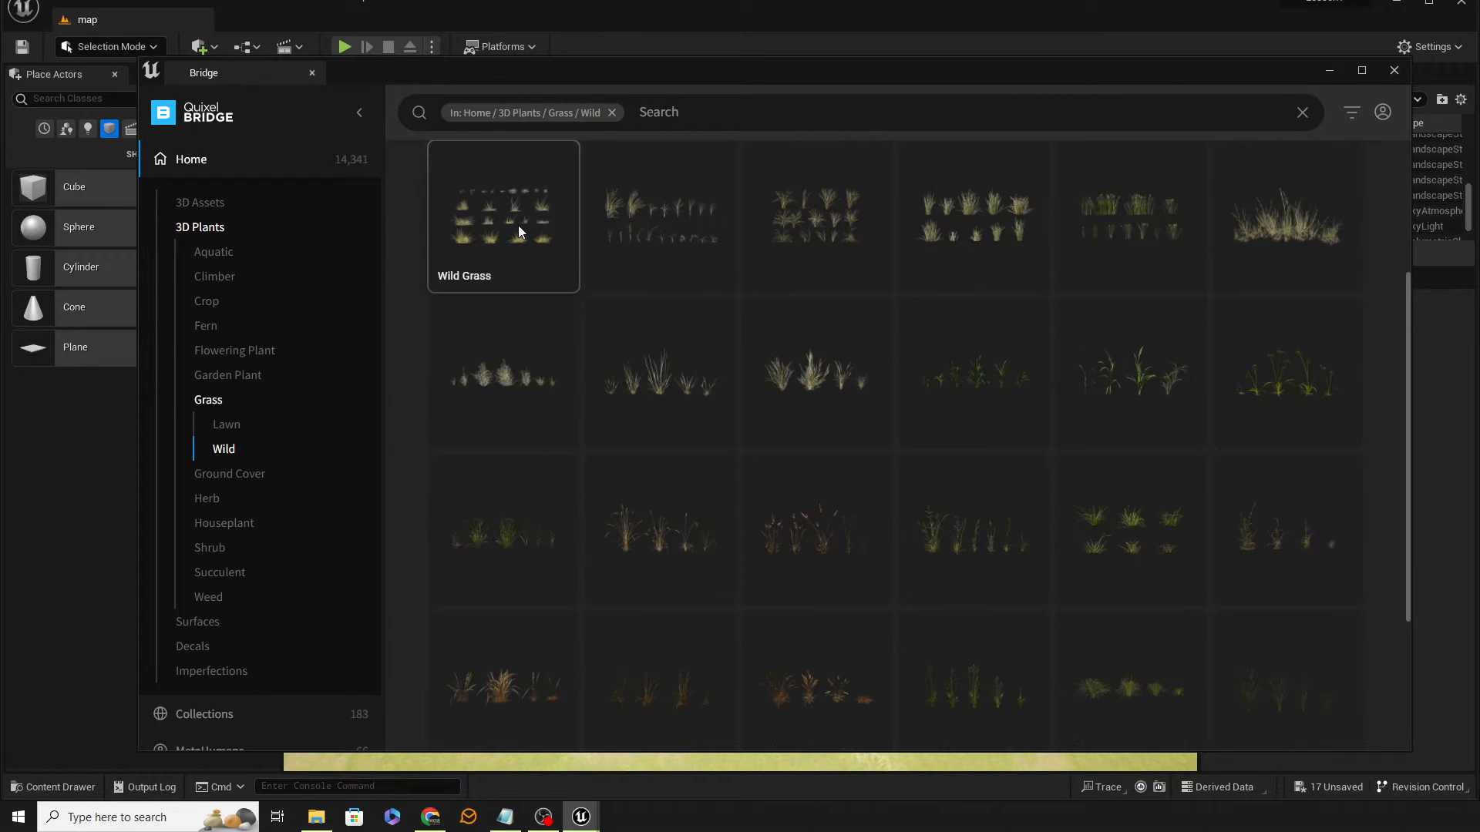
pyautogui.scroll(1, 527, 232)
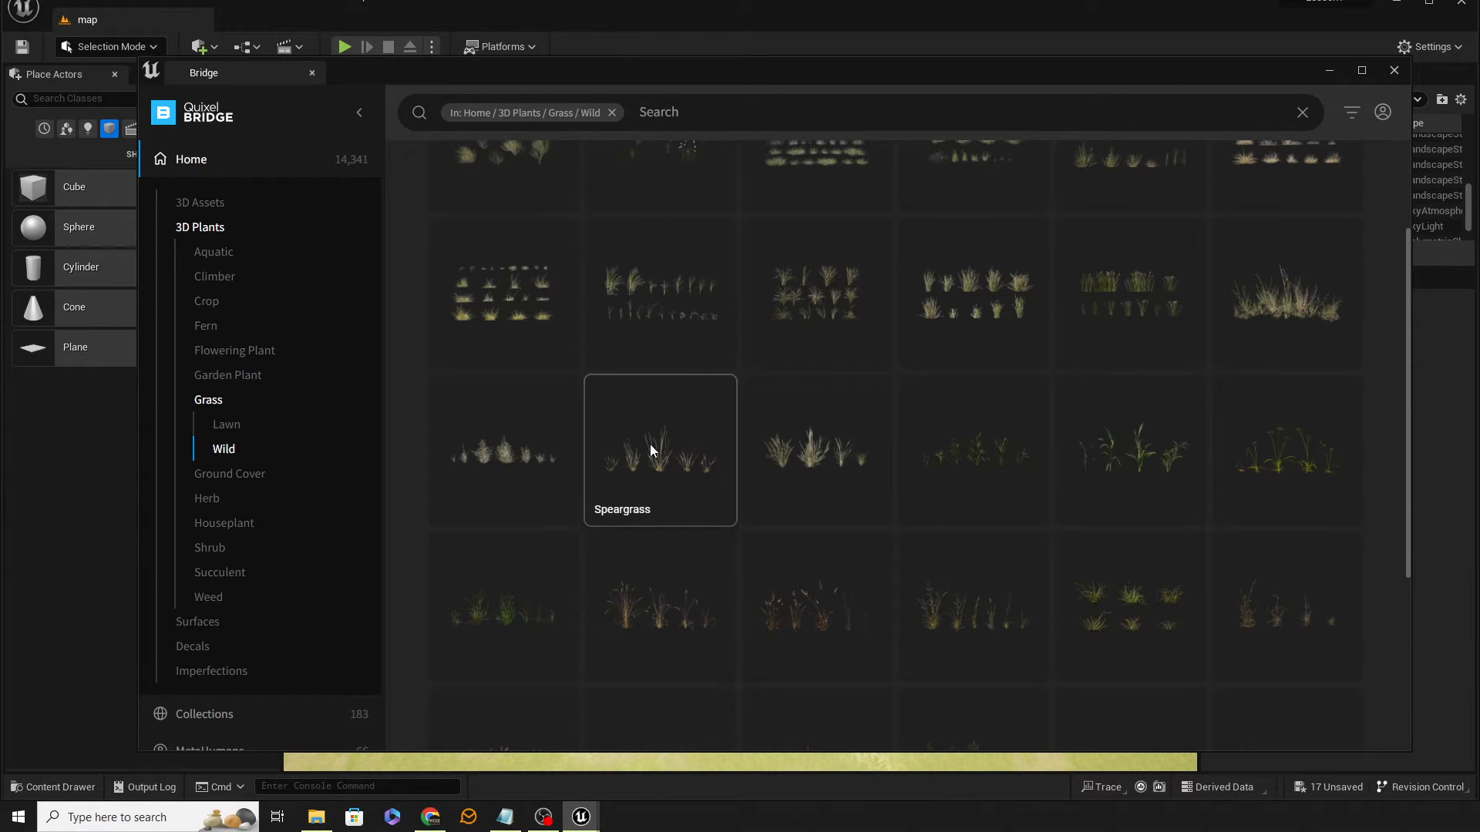
pyautogui.click(524, 307)
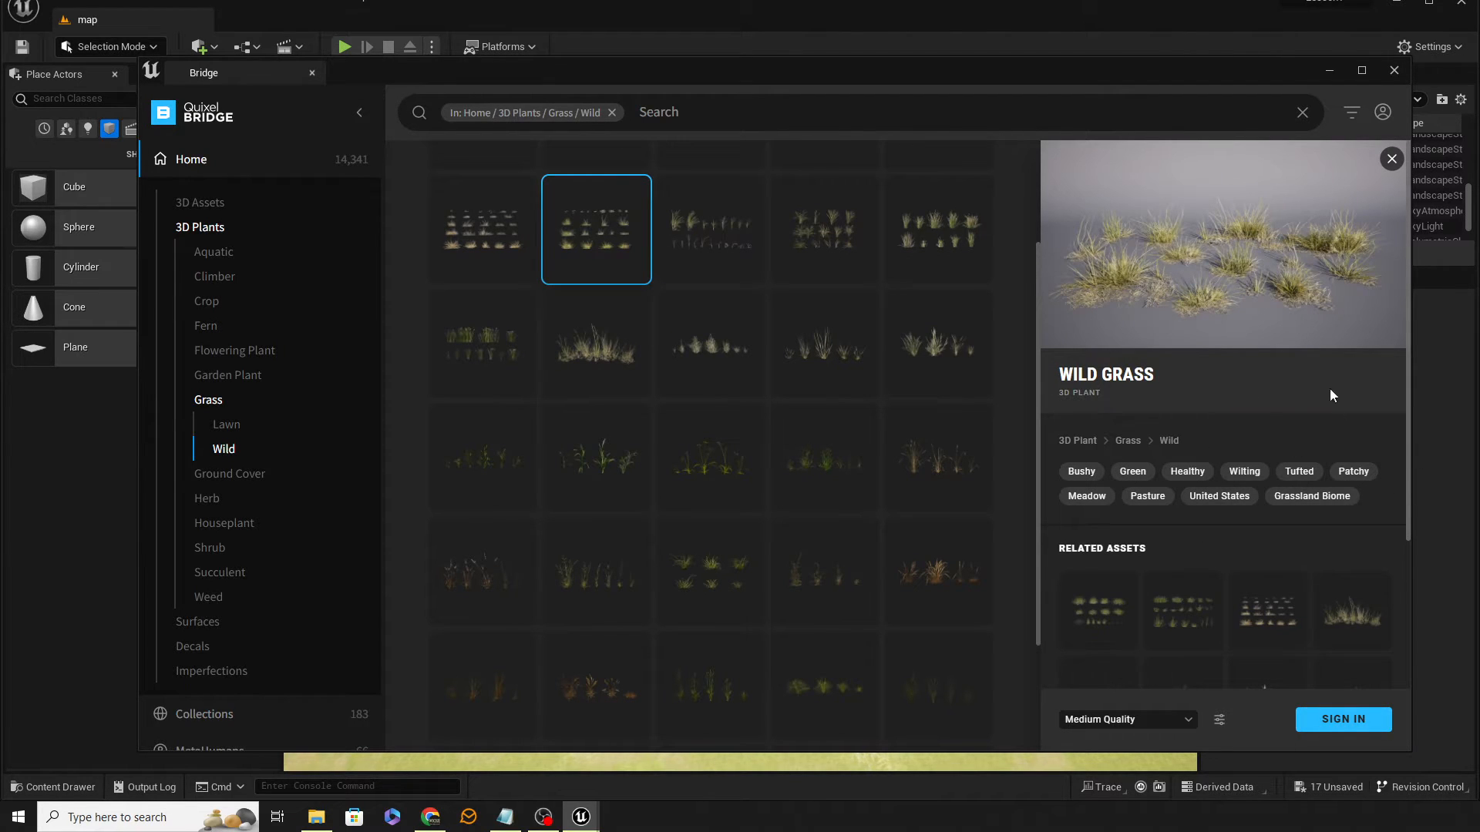
# Step: Sign in to Bridge and download the selected grass plant at Medium Quality
pyautogui.moveTo(923, 79); pyautogui.dragTo(891, 63)
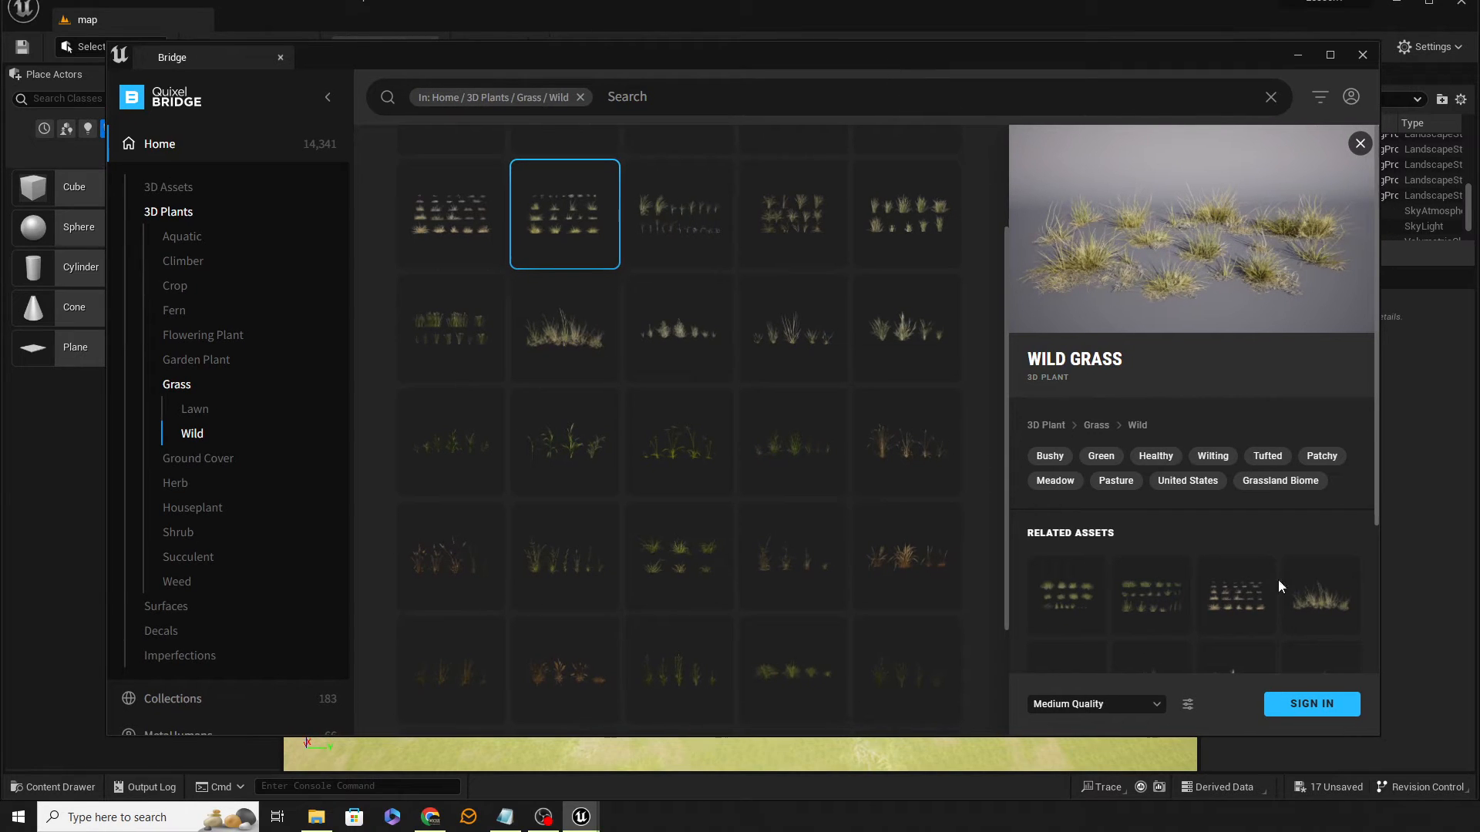
pyautogui.click(1329, 715)
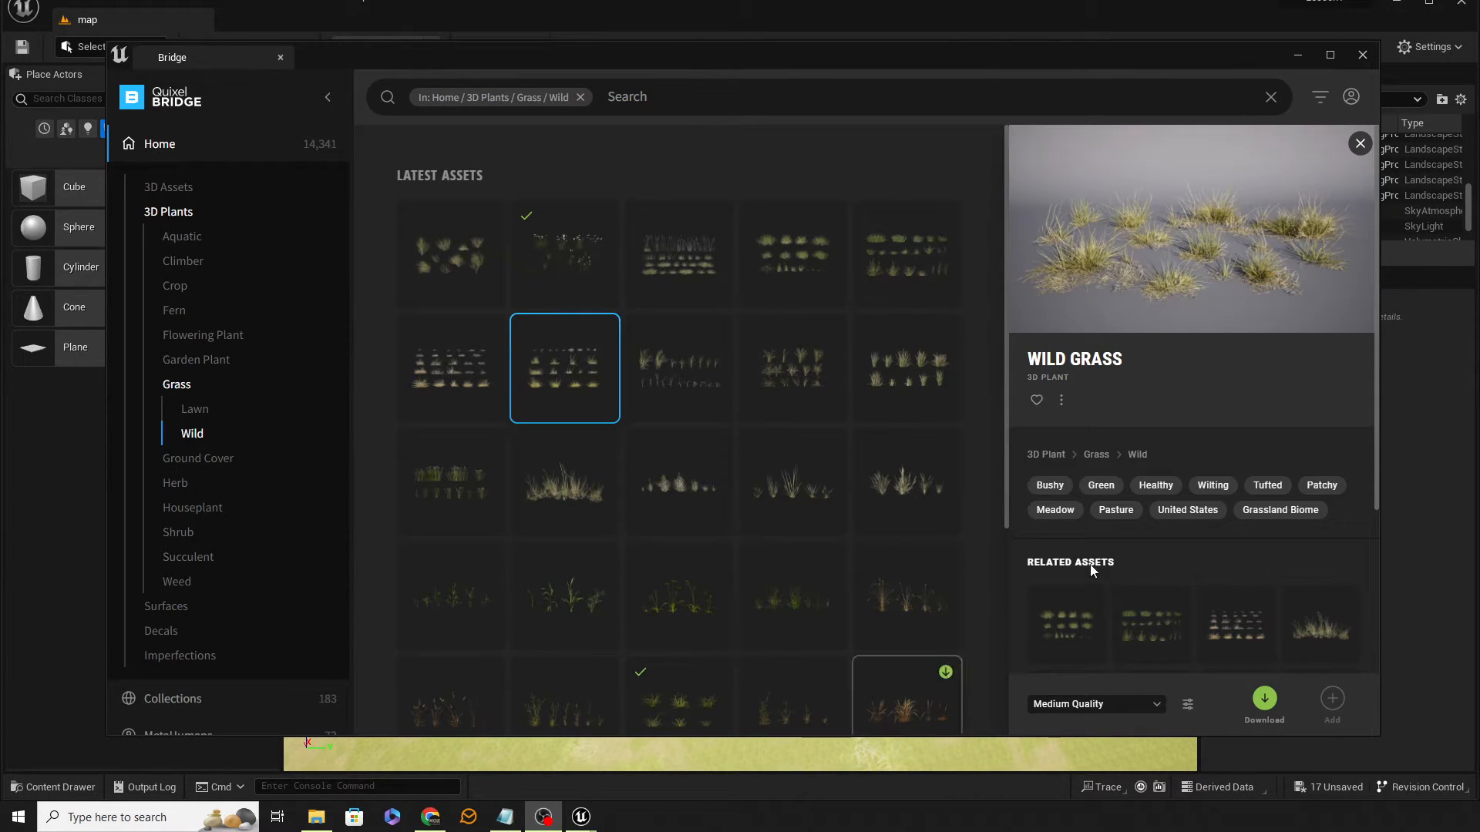
pyautogui.scroll(-2, 1177, 715)
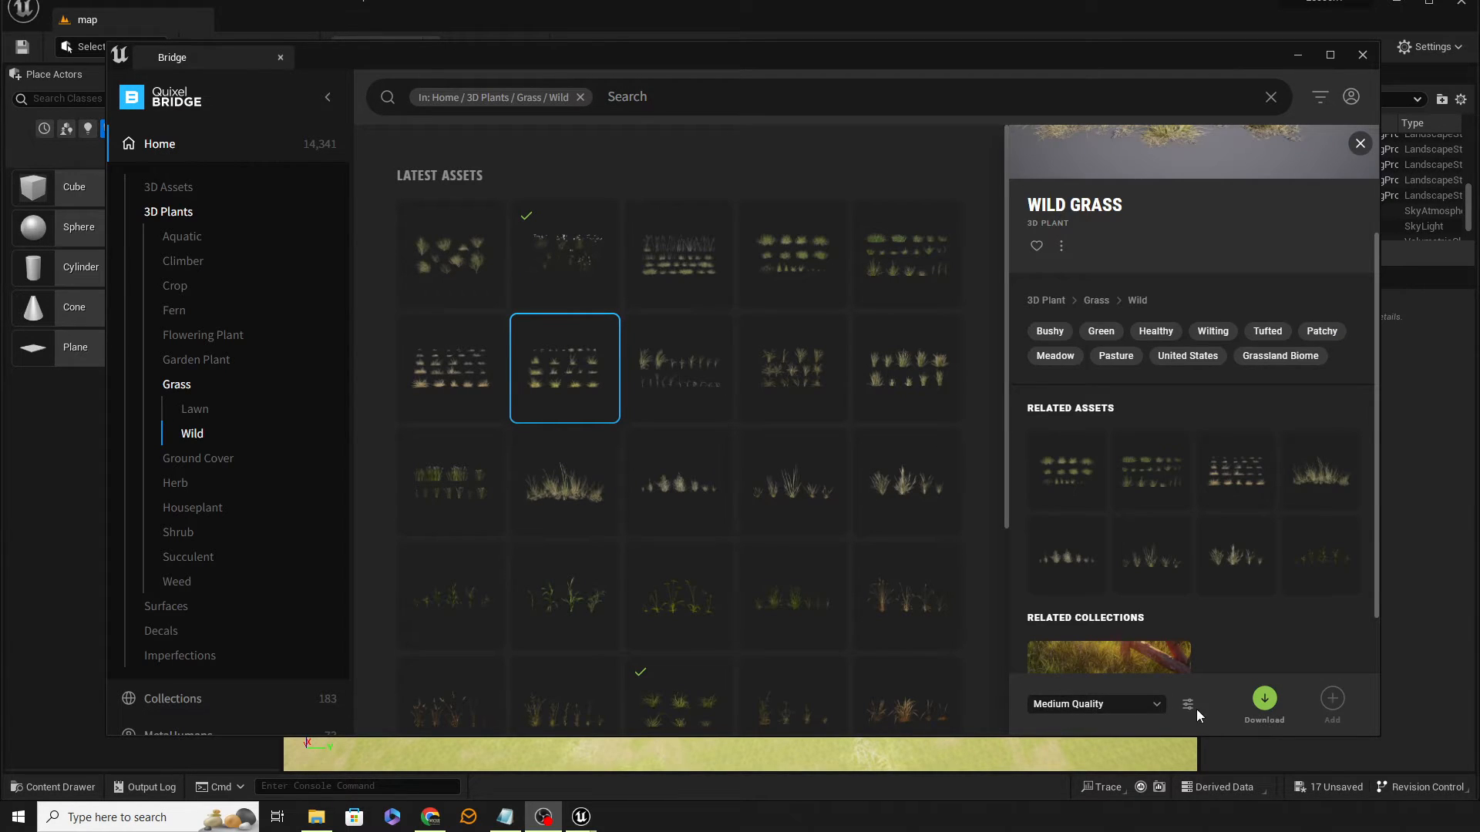
pyautogui.click(1157, 708)
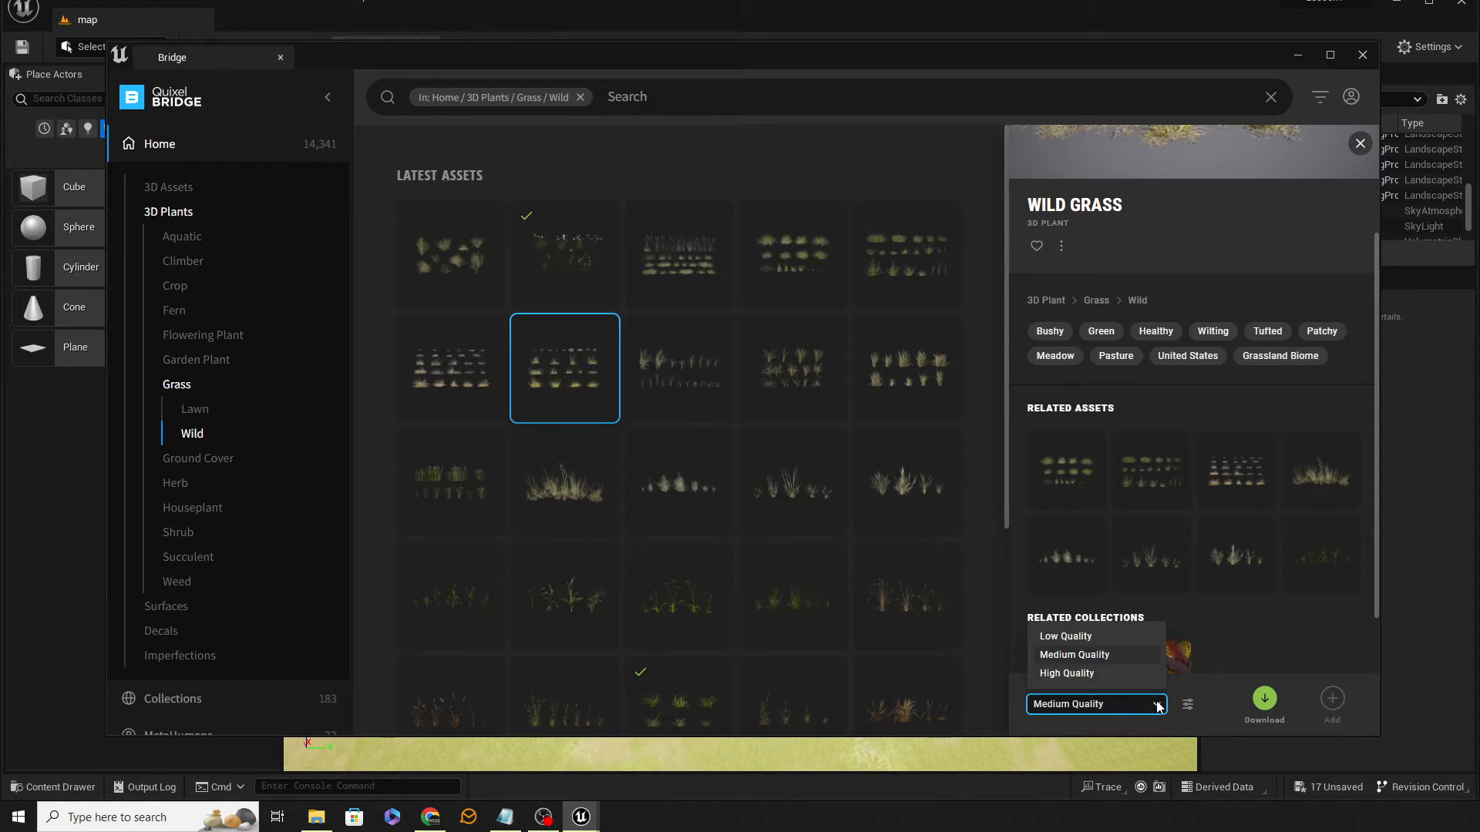
pyautogui.click(1156, 707)
pyautogui.click(1266, 702)
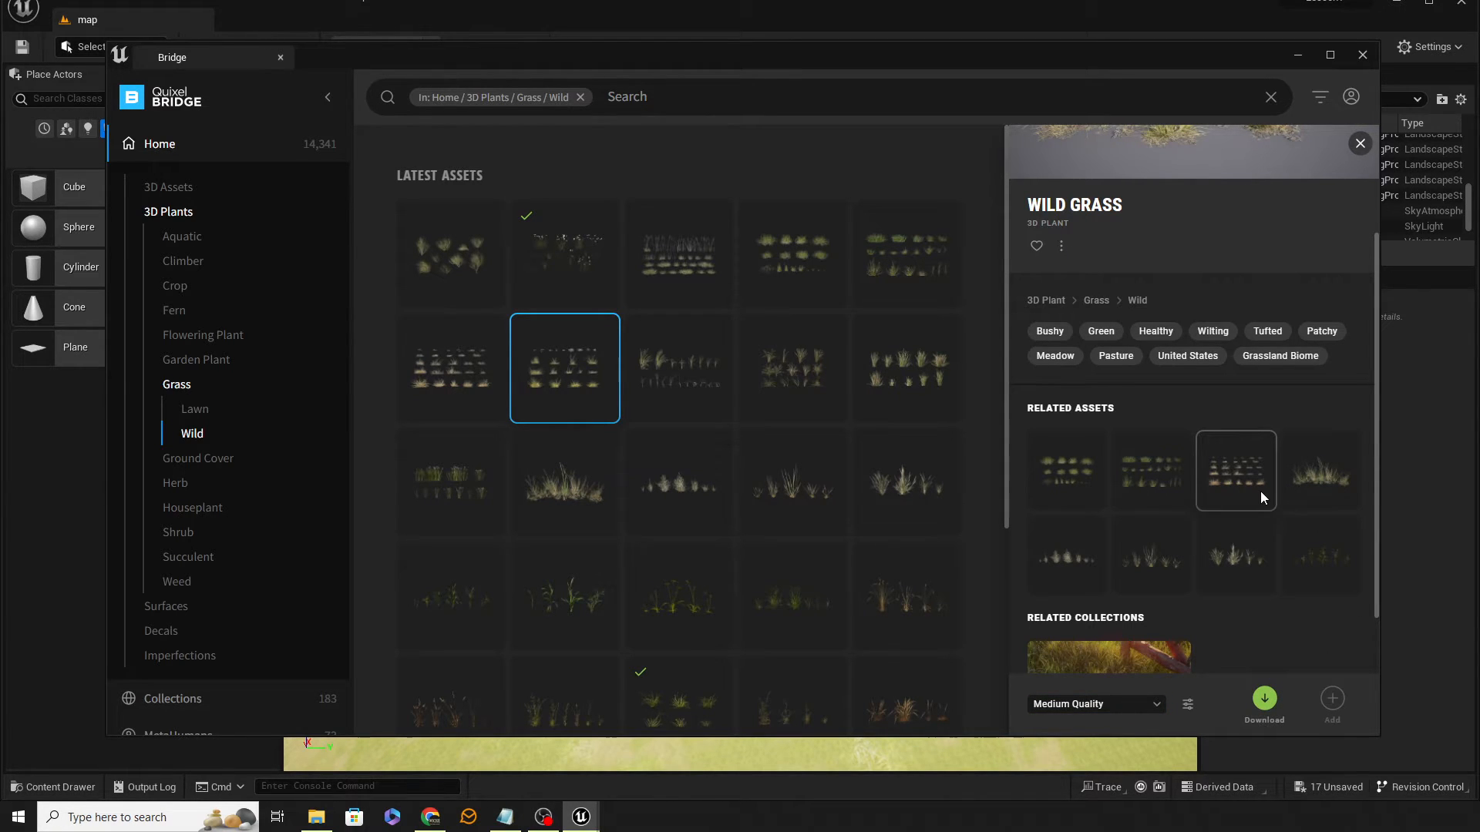
# Step: Close Bridge and preview the downloaded S_Grass_slBm1_Var1_lod1 grass mesh in the mesh editor
pyautogui.moveTo(776, 58); pyautogui.dragTo(770, 20)
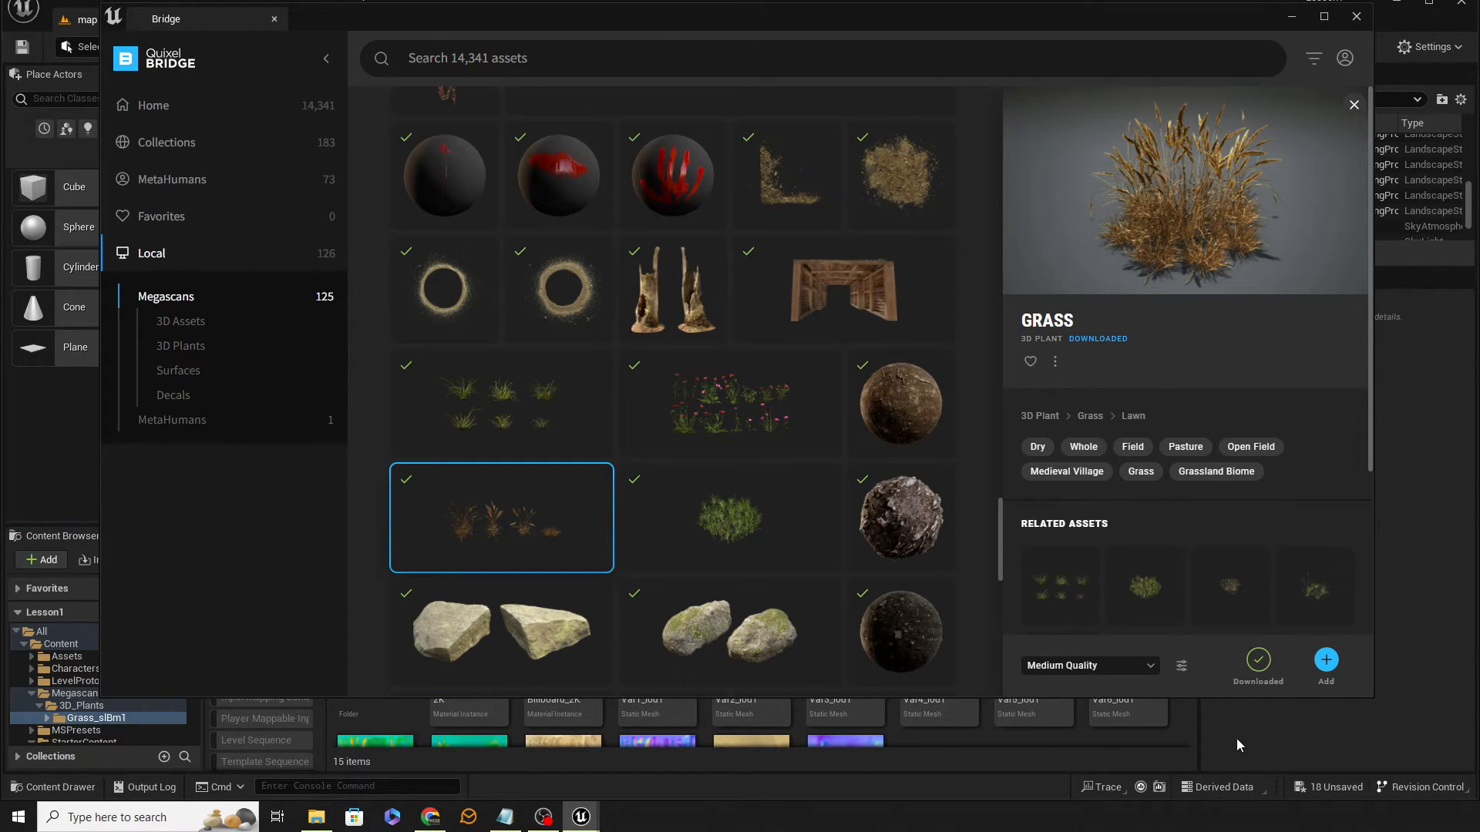
pyautogui.click(1292, 19)
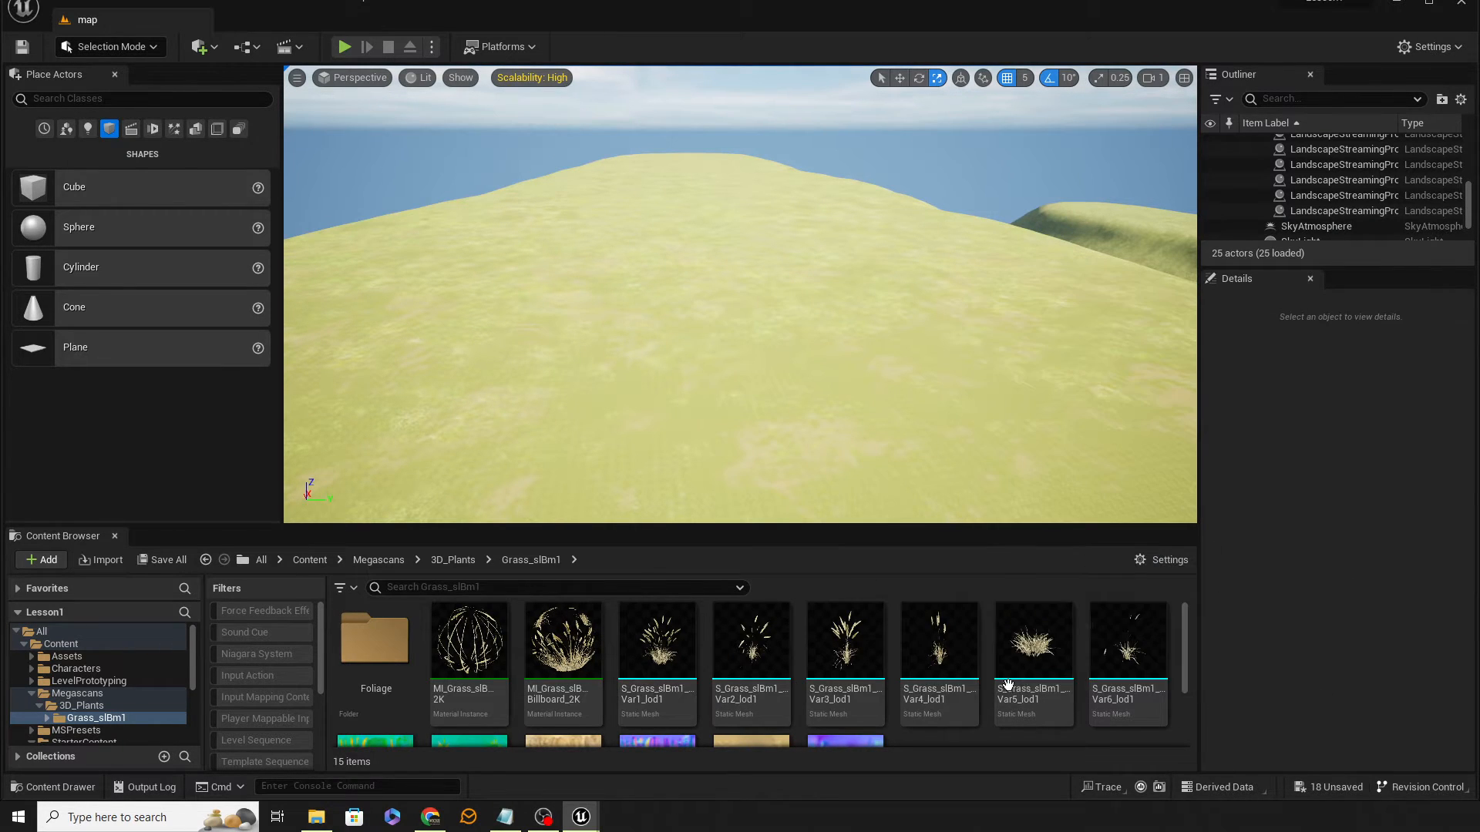
pyautogui.scroll(-2, 774, 679)
pyautogui.scroll(2, 774, 678)
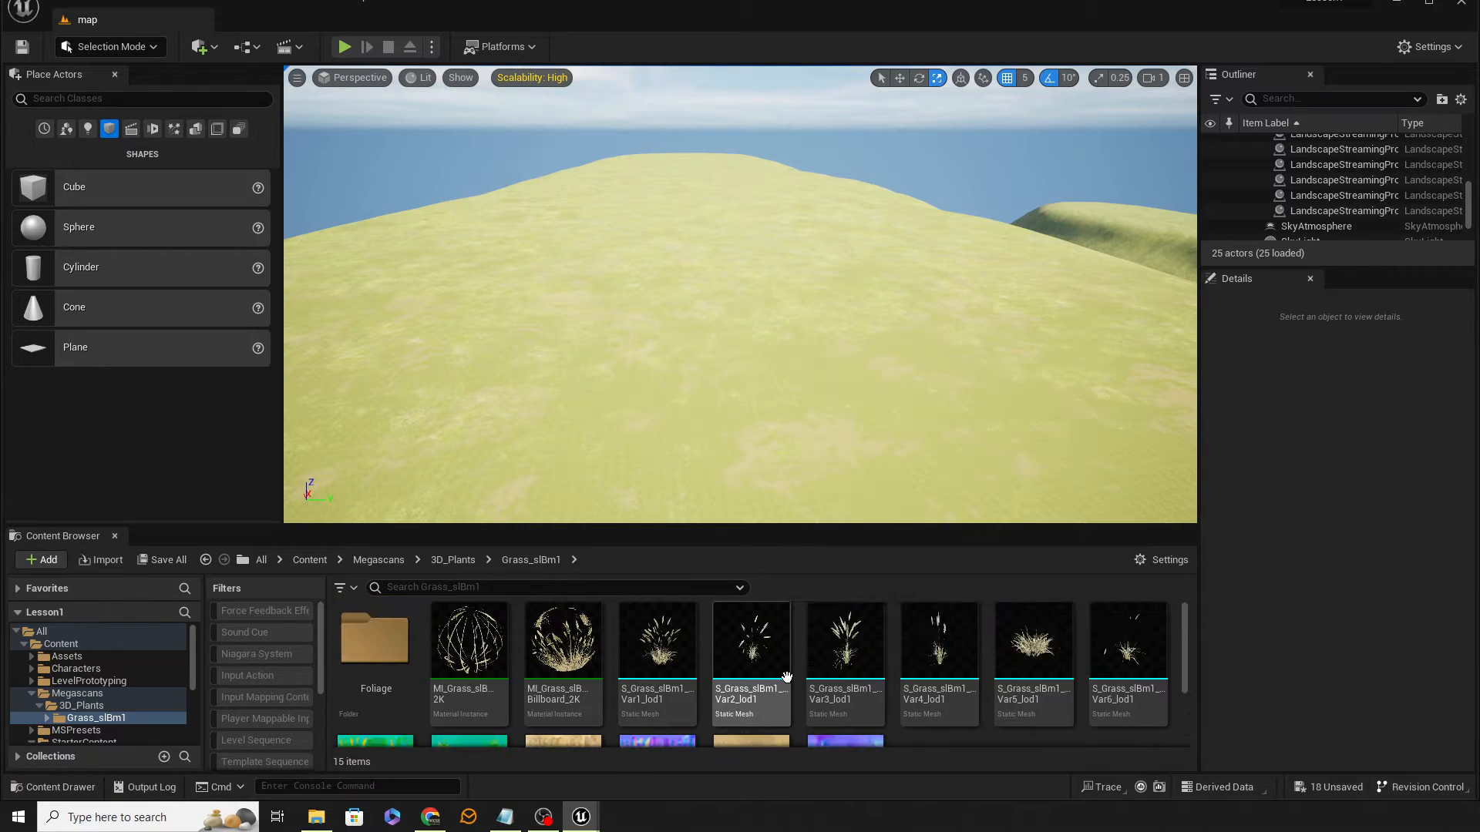
pyautogui.click(676, 651)
pyautogui.doubleClick(676, 651)
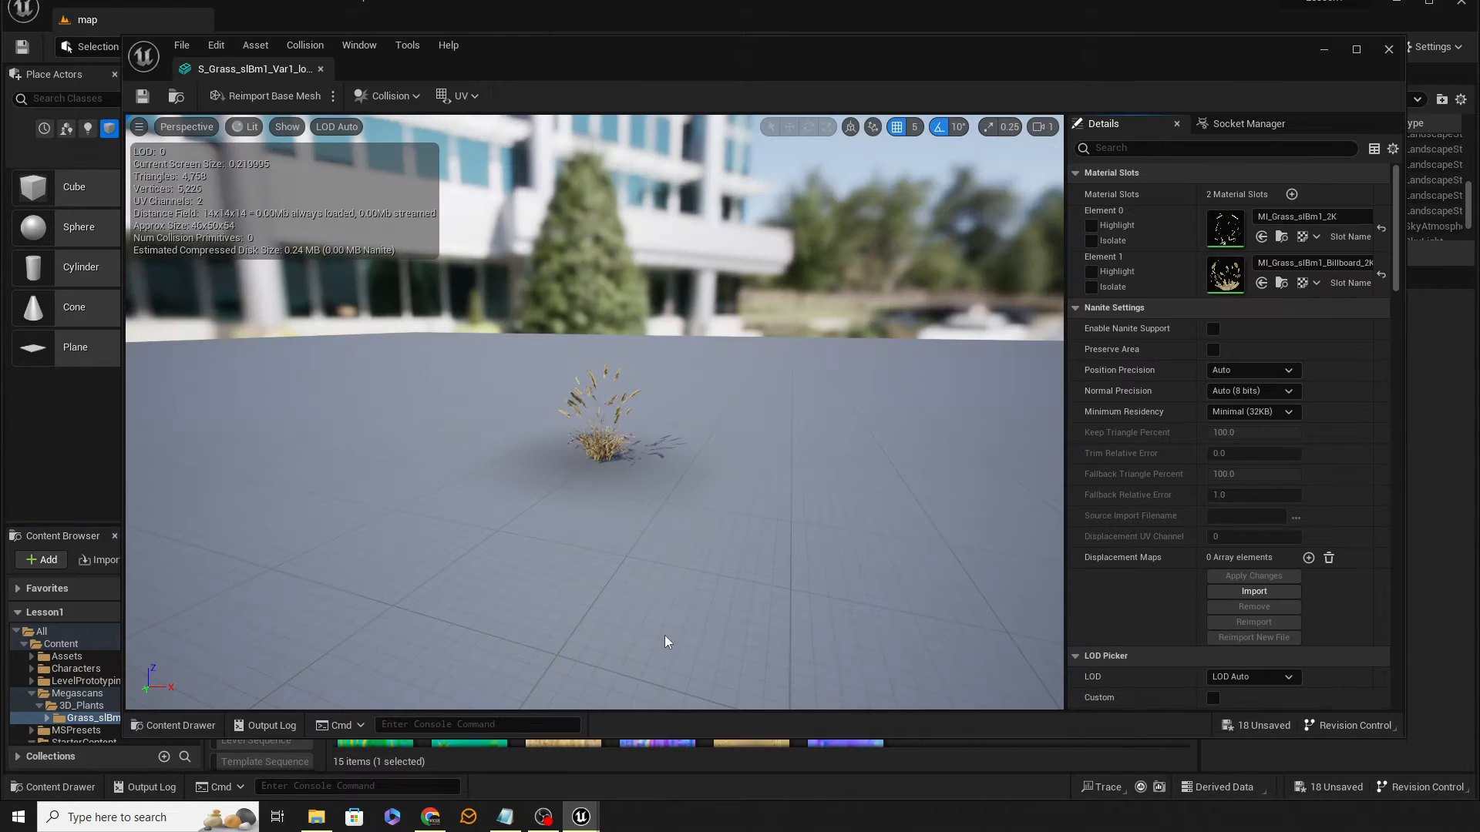
pyautogui.scroll(6, 601, 451)
pyautogui.scroll(-5, 601, 452)
pyautogui.moveTo(594, 456)
pyautogui.keyDown('alt'); pyautogui.mouseDown()
pyautogui.moveTo(740, 458)
pyautogui.moveTo(840, 500)
pyautogui.moveTo(589, 453)
pyautogui.mouseUp(); pyautogui.keyUp('alt')
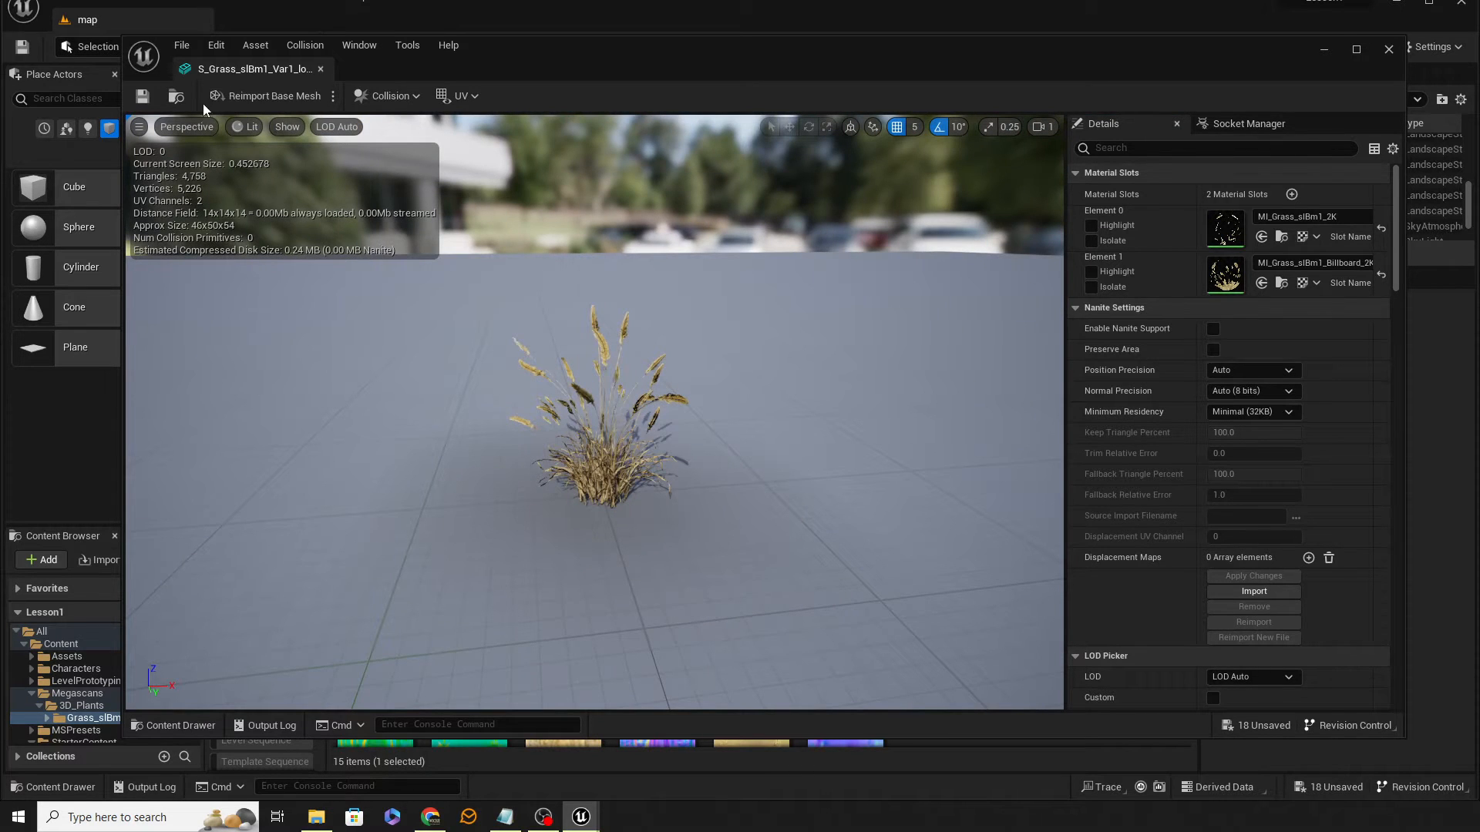
pyautogui.click(321, 69)
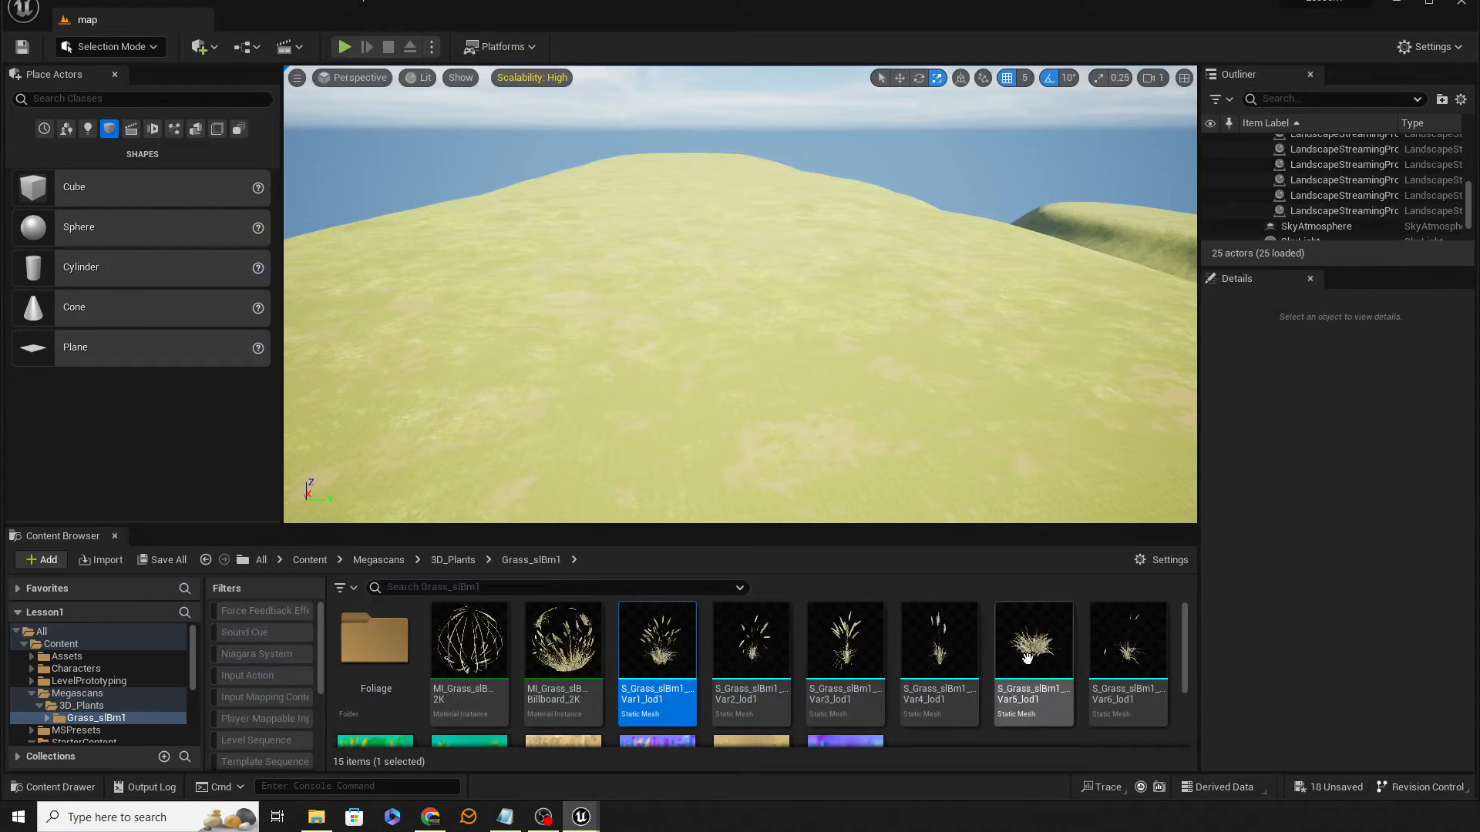
# Step: Preview the Var3 and Var5 grass meshes in the mesh editor, closing each editor afterwards
pyautogui.doubleClick(862, 646)
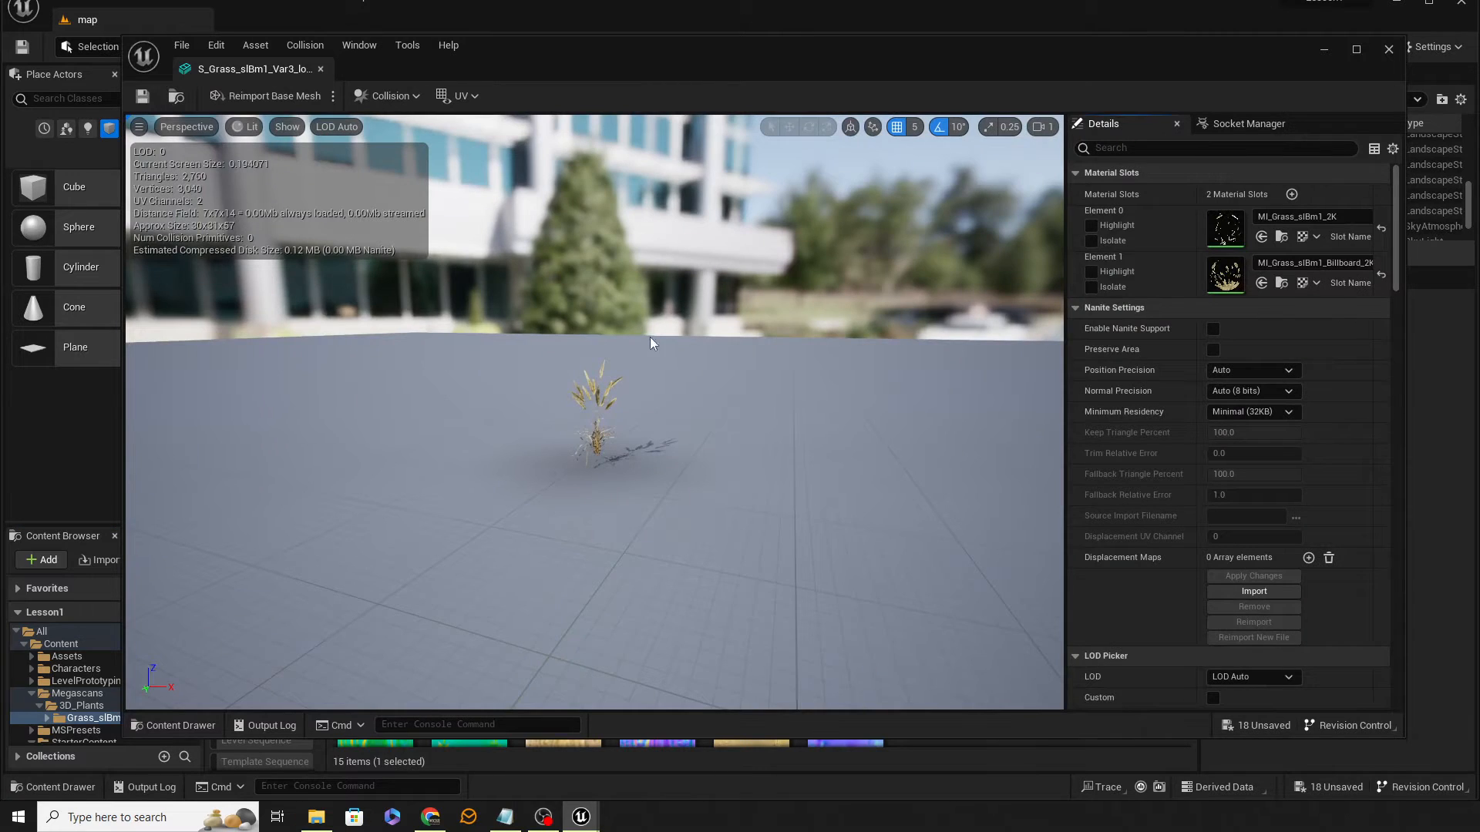
pyautogui.scroll(5, 589, 413)
pyautogui.click(320, 69)
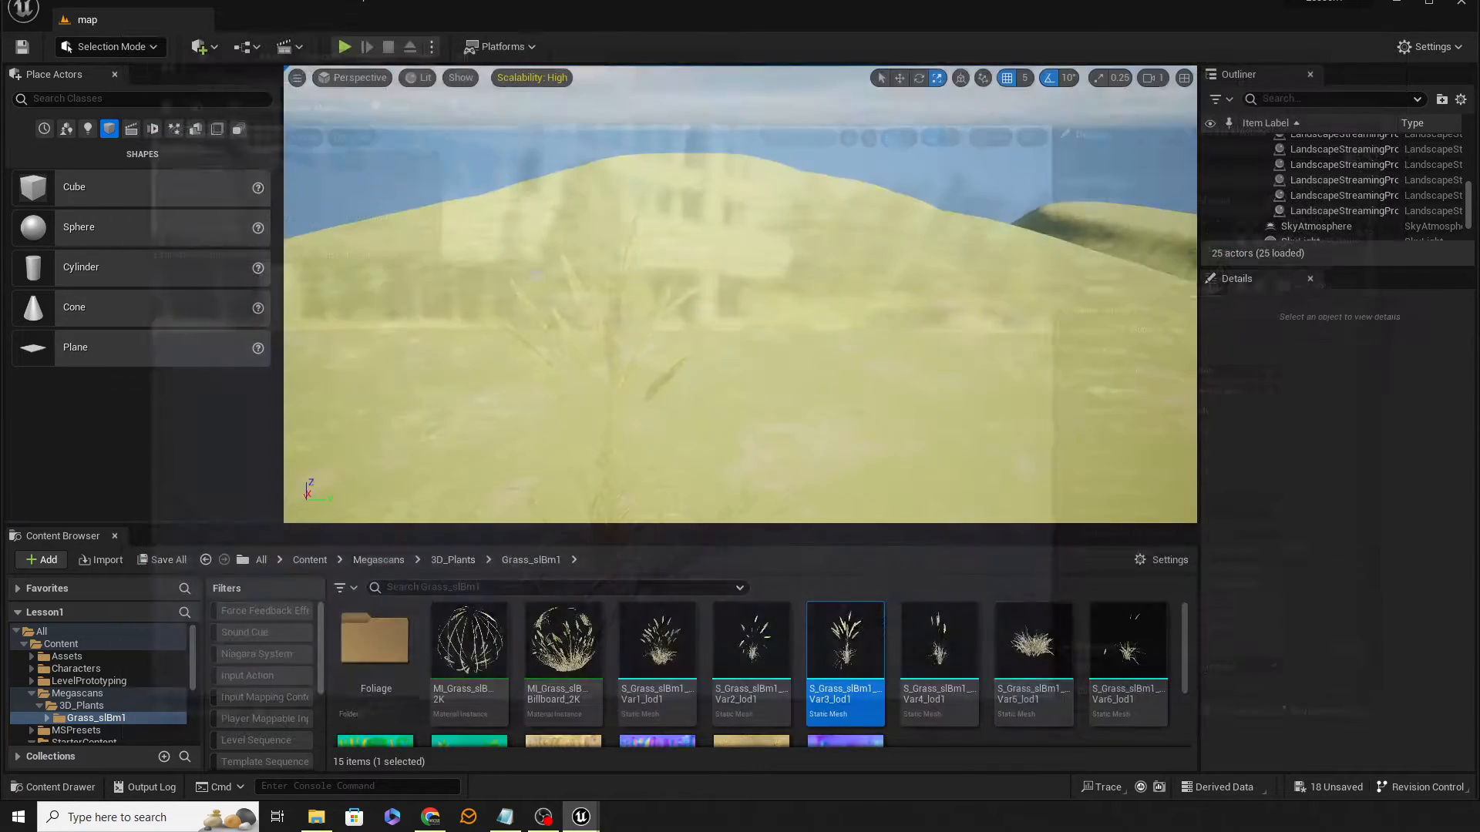
pyautogui.doubleClick(1024, 651)
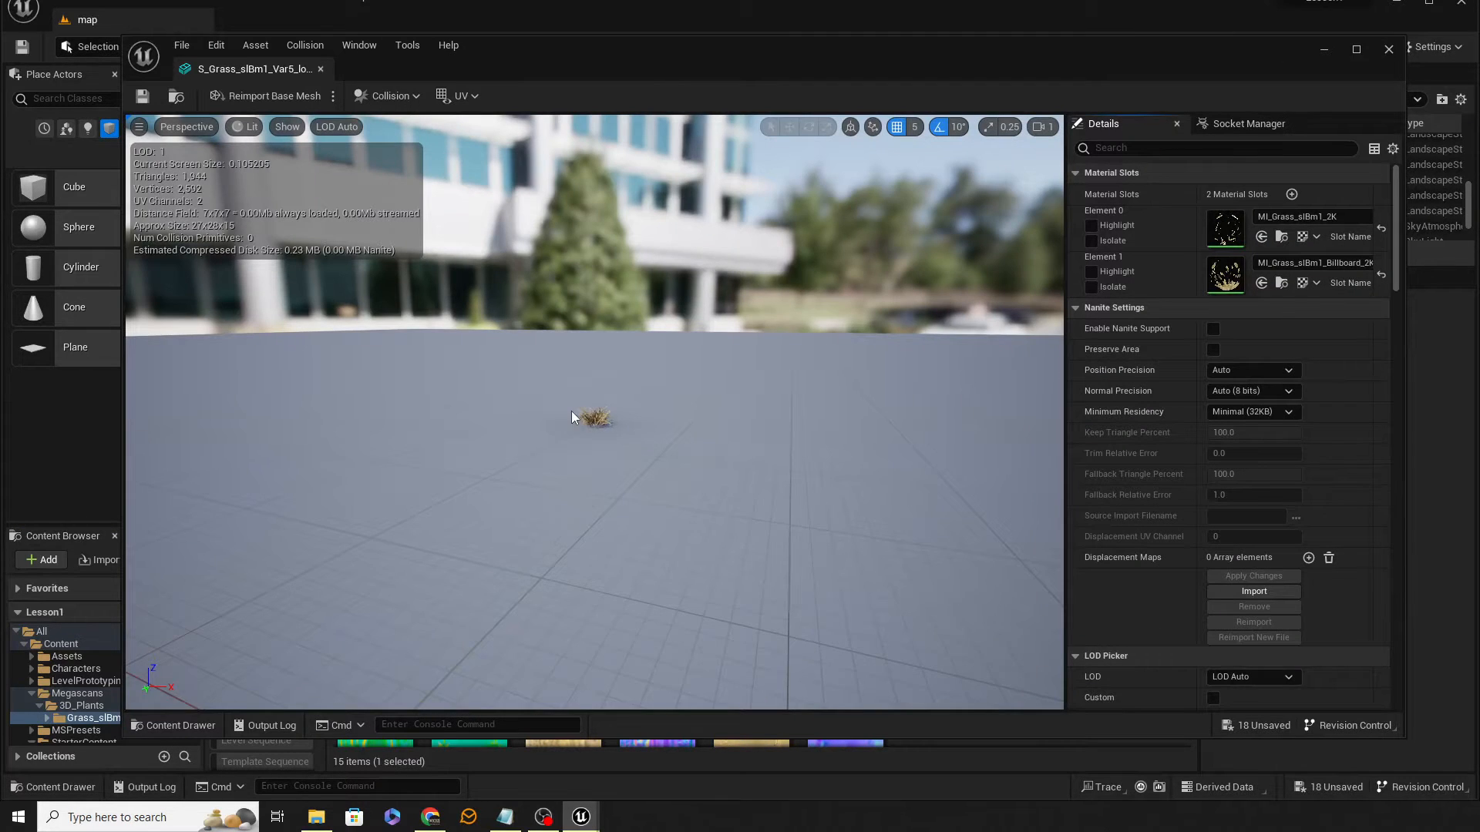
pyautogui.scroll(6, 572, 416)
pyautogui.click(320, 69)
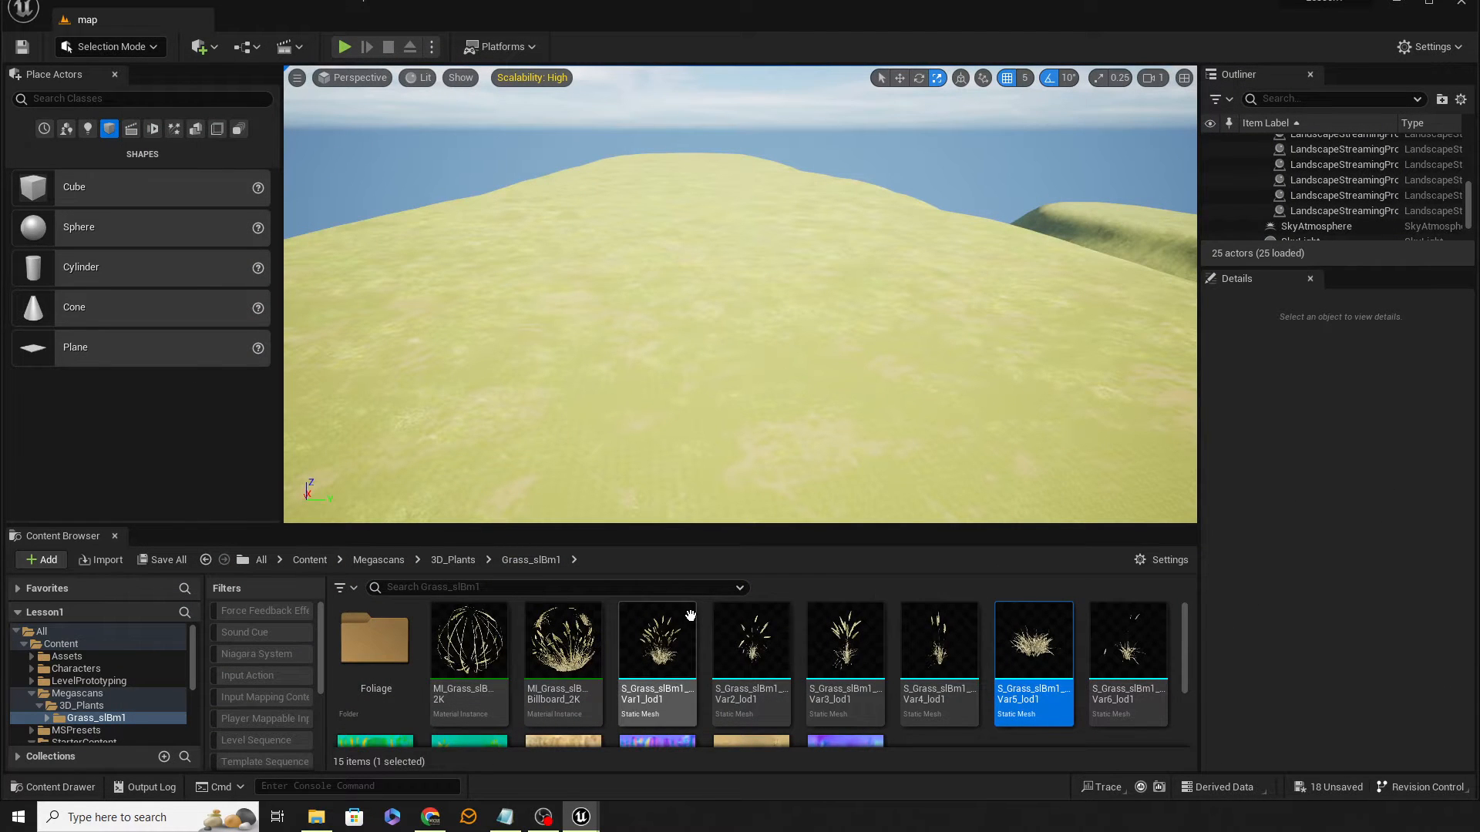
# Step: Switch the level editor to Foliage mode and close the content browser panel
pyautogui.scroll(-1, 706, 662)
pyautogui.scroll(1, 716, 659)
pyautogui.moveTo(655, 611)
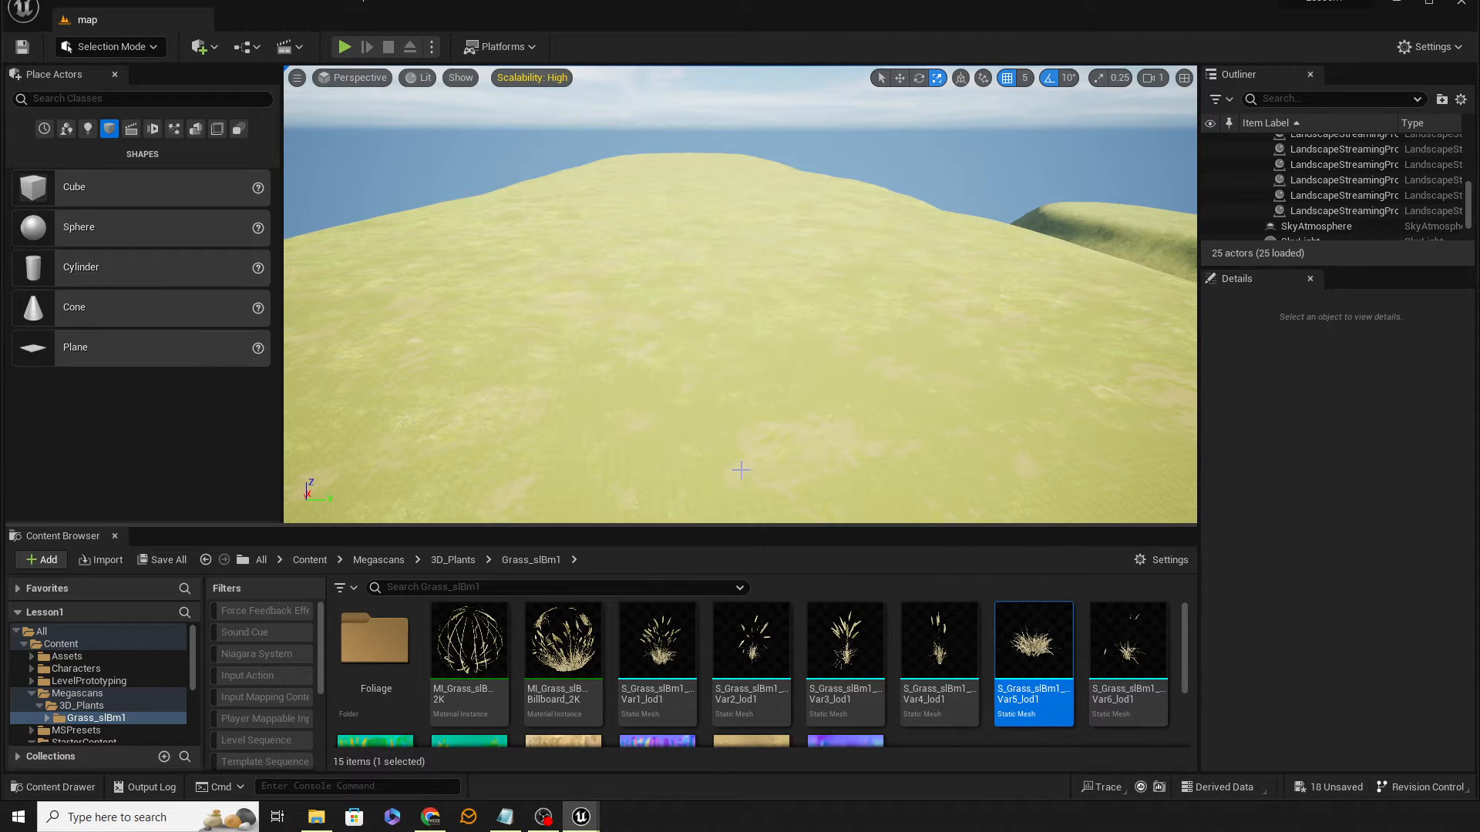
pyautogui.moveTo(773, 396)
pyautogui.mouseDown(button='right')
pyautogui.moveTo(759, 463)
pyautogui.moveTo(744, 435)
pyautogui.moveTo(759, 424)
pyautogui.moveTo(698, 397)
pyautogui.moveTo(784, 384)
pyautogui.mouseUp(button='right')
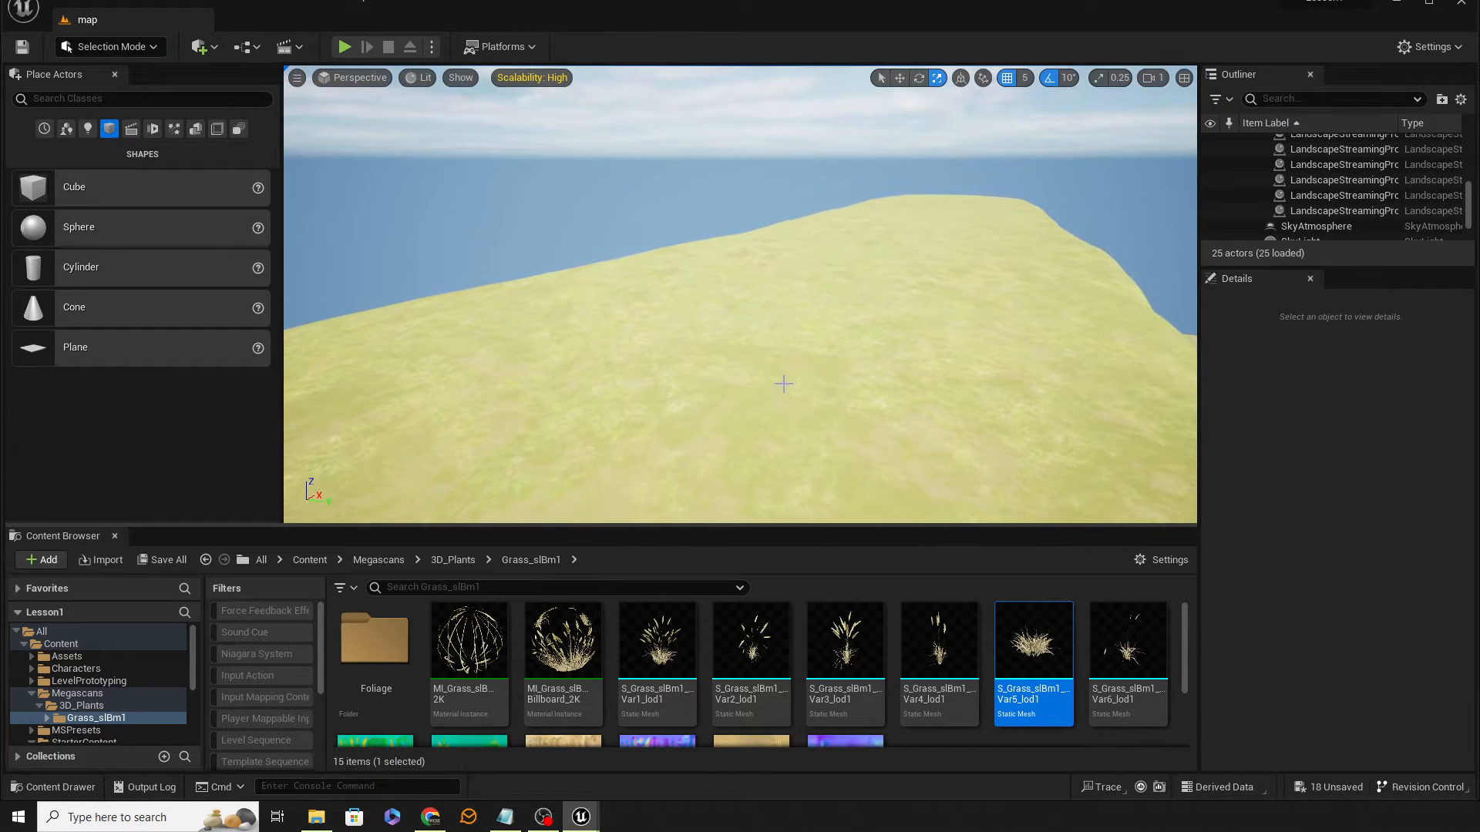
pyautogui.click(124, 49)
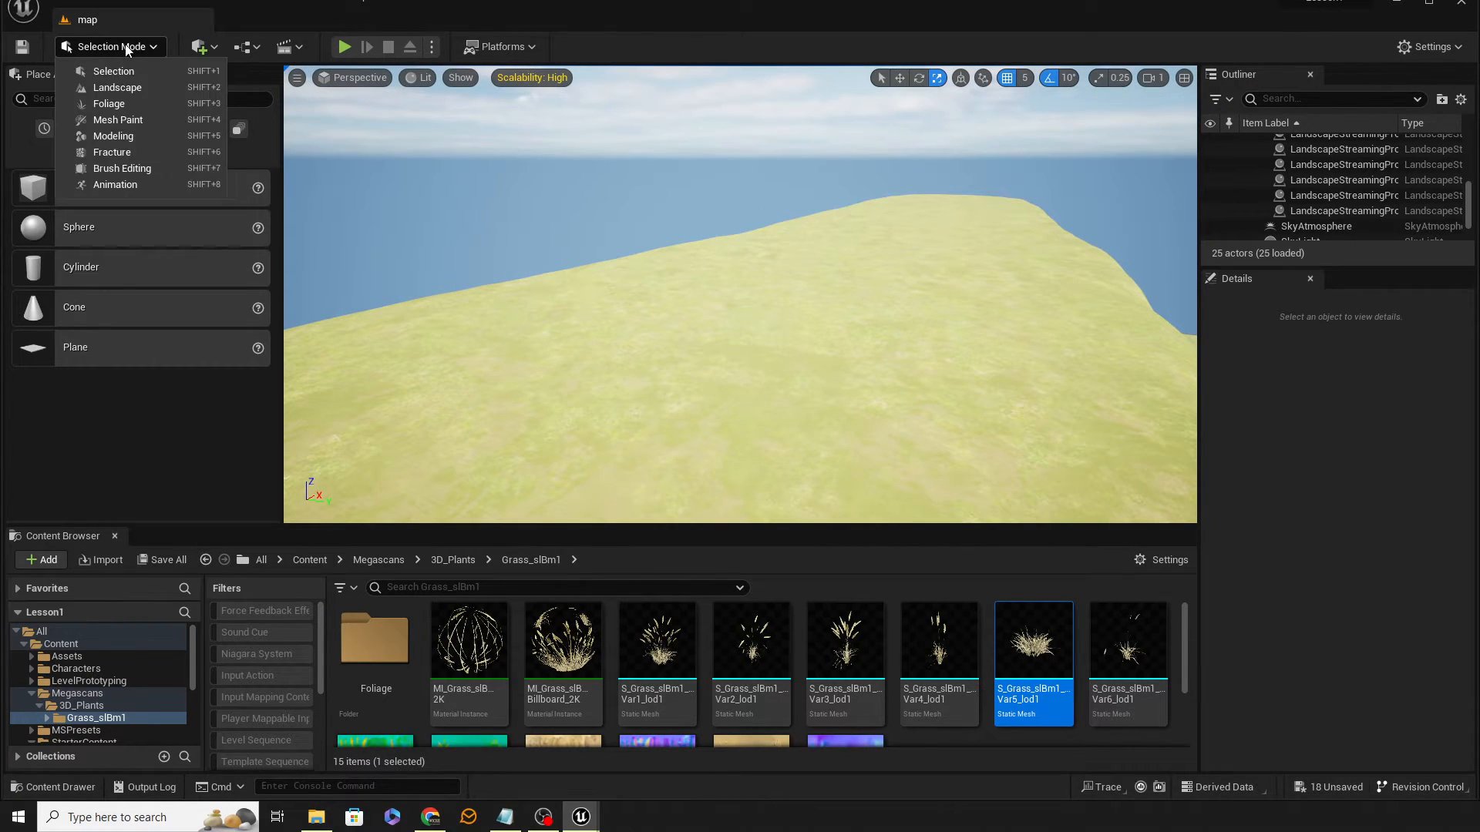
pyautogui.click(108, 88)
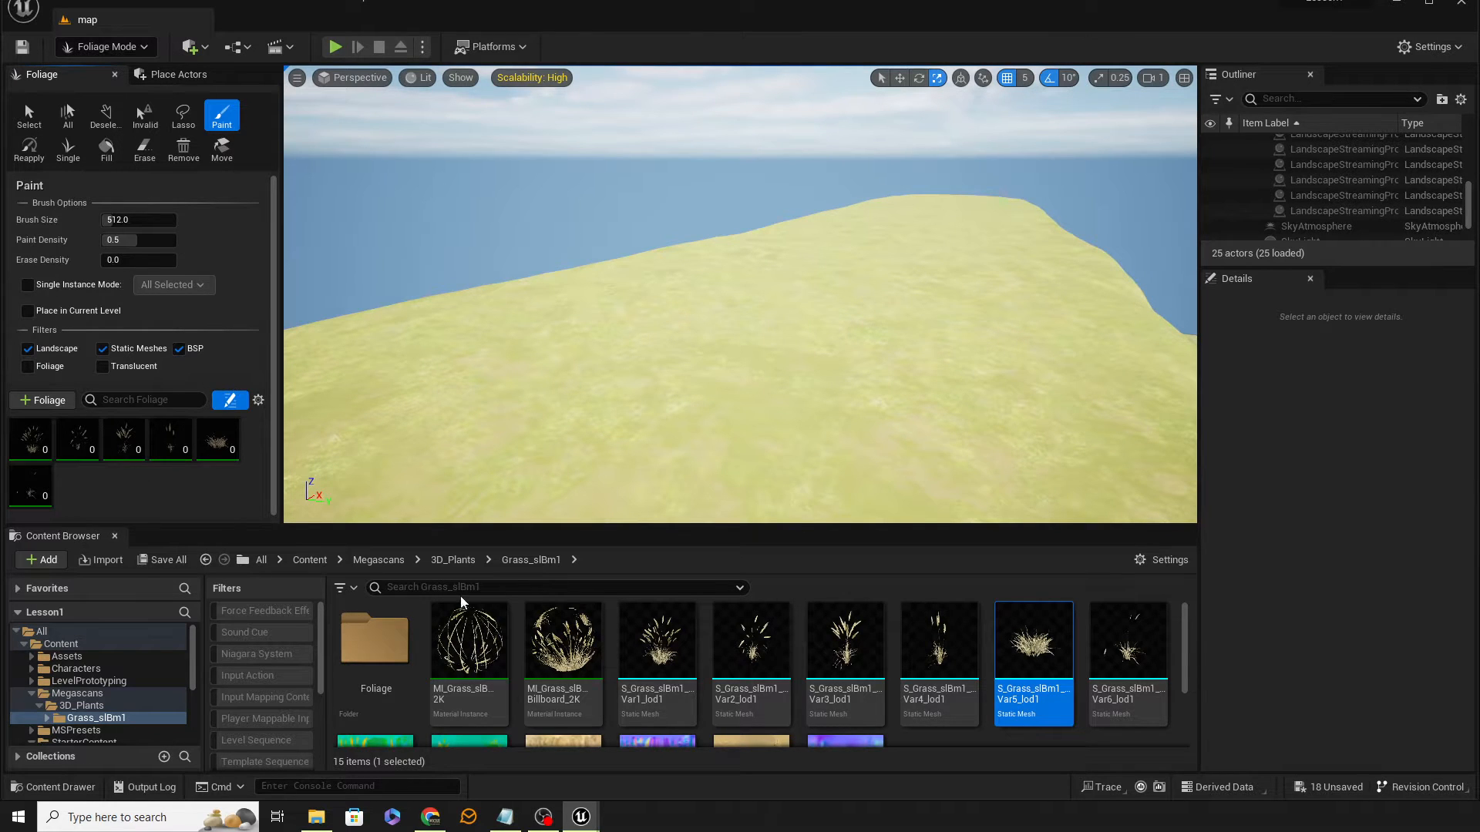
pyautogui.click(866, 679)
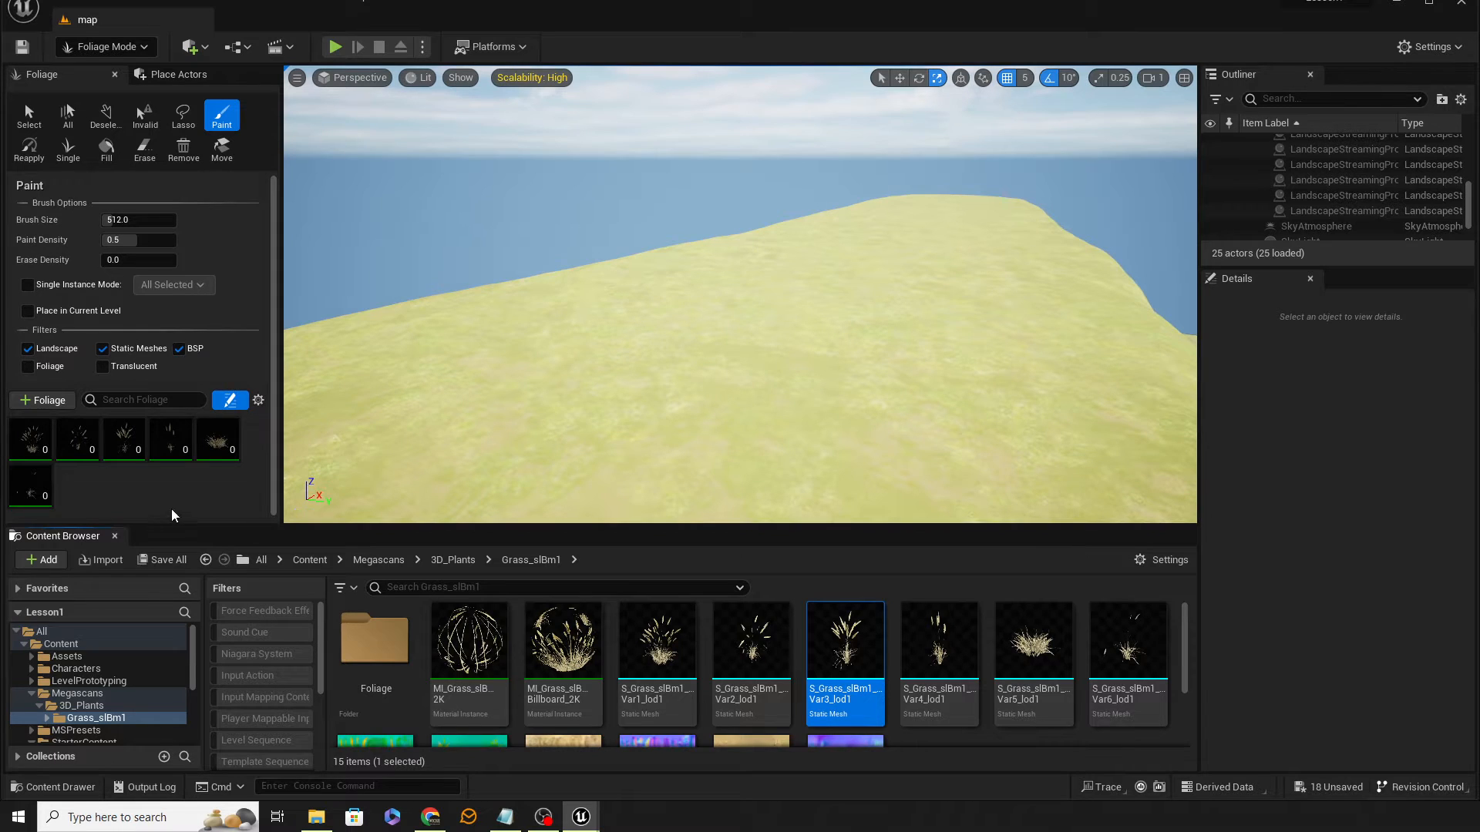
pyautogui.click(115, 536)
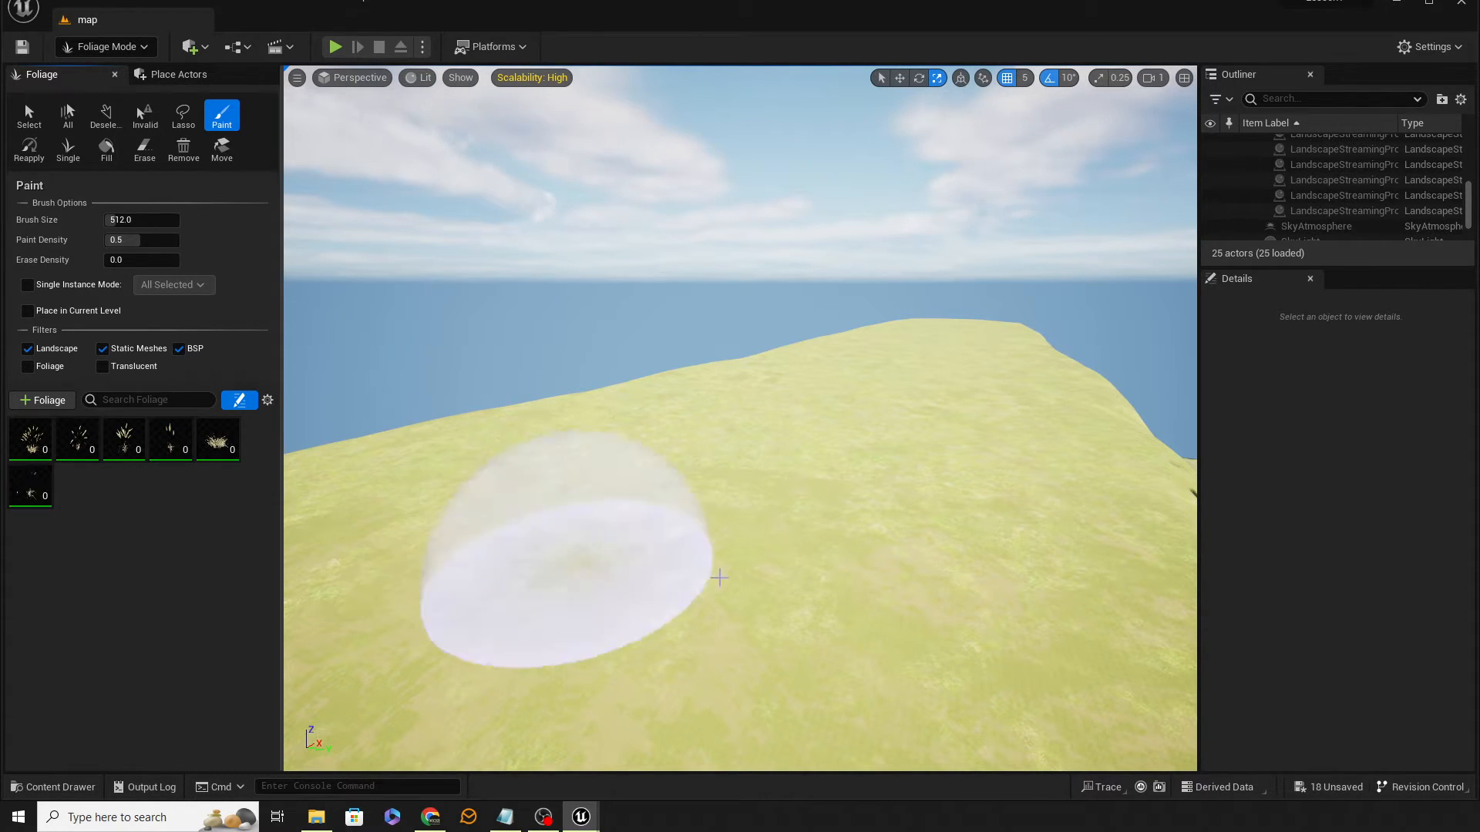
# Step: Paint the six grass foliage types onto the landscape with the default brush, then undo the painting
pyautogui.moveTo(719, 577)
pyautogui.mouseDown()
pyautogui.moveTo(786, 535)
pyautogui.moveTo(780, 522)
pyautogui.moveTo(675, 585)
pyautogui.mouseUp()
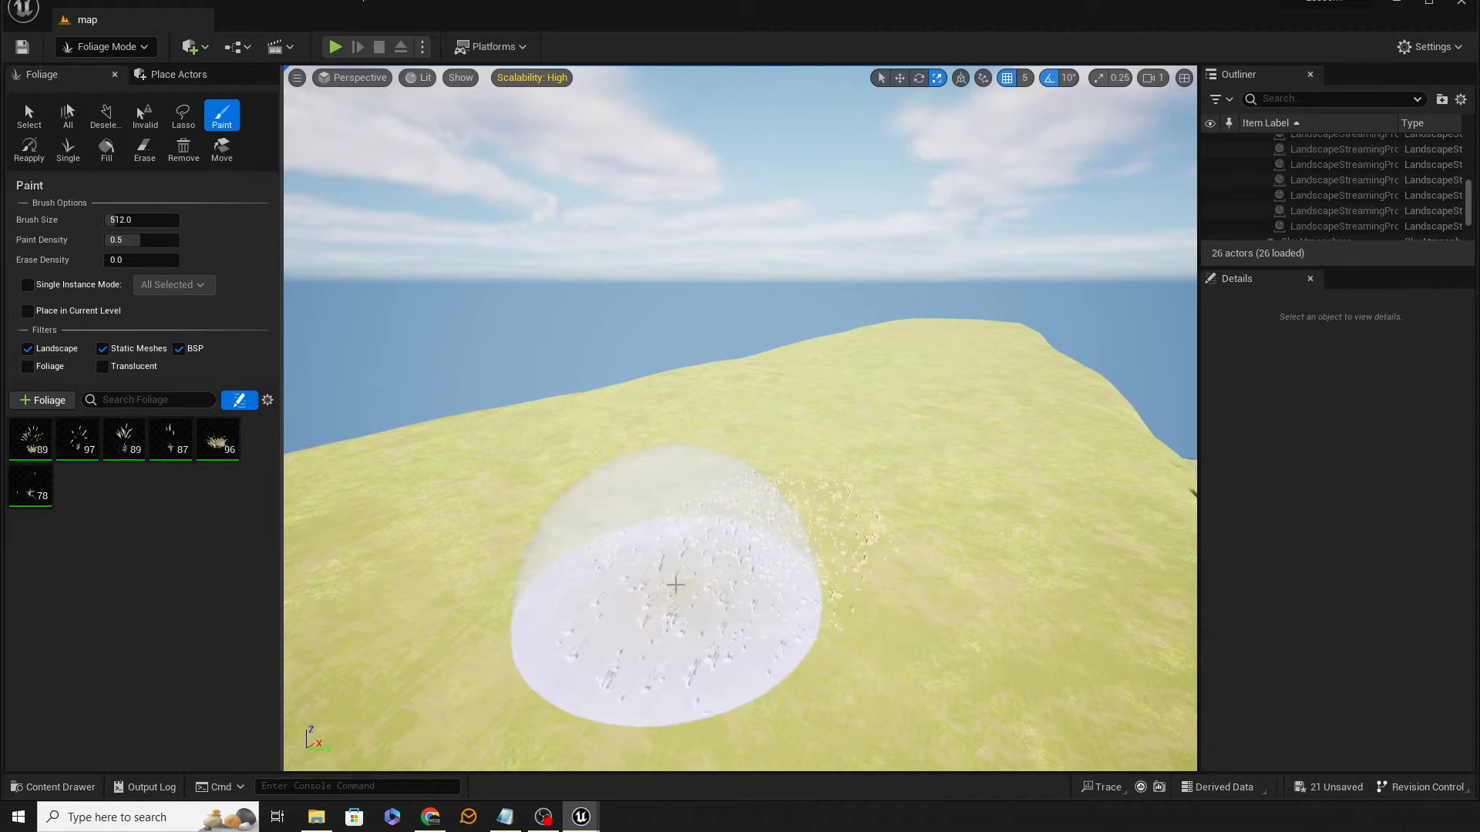
pyautogui.moveTo(948, 545)
pyautogui.mouseDown(button='right')
pyautogui.moveTo(913, 613)
pyautogui.moveTo(909, 495)
pyautogui.moveTo(939, 474)
pyautogui.moveTo(974, 483)
pyautogui.mouseUp(button='right')
pyautogui.press('w')
pyautogui.press('w')
pyautogui.press('w')
pyautogui.press('s')
pyautogui.press('w')
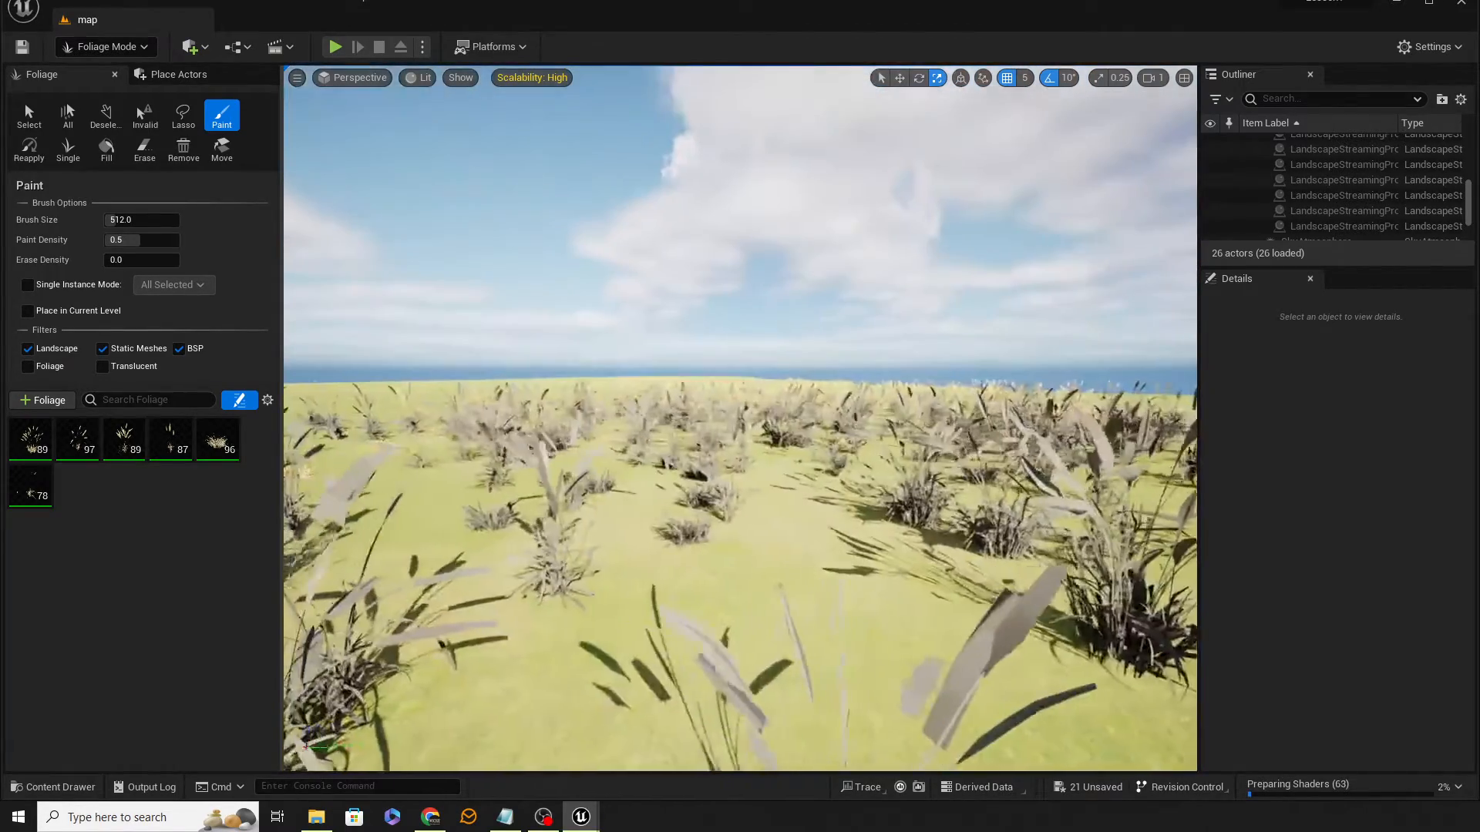
pyautogui.press('s')
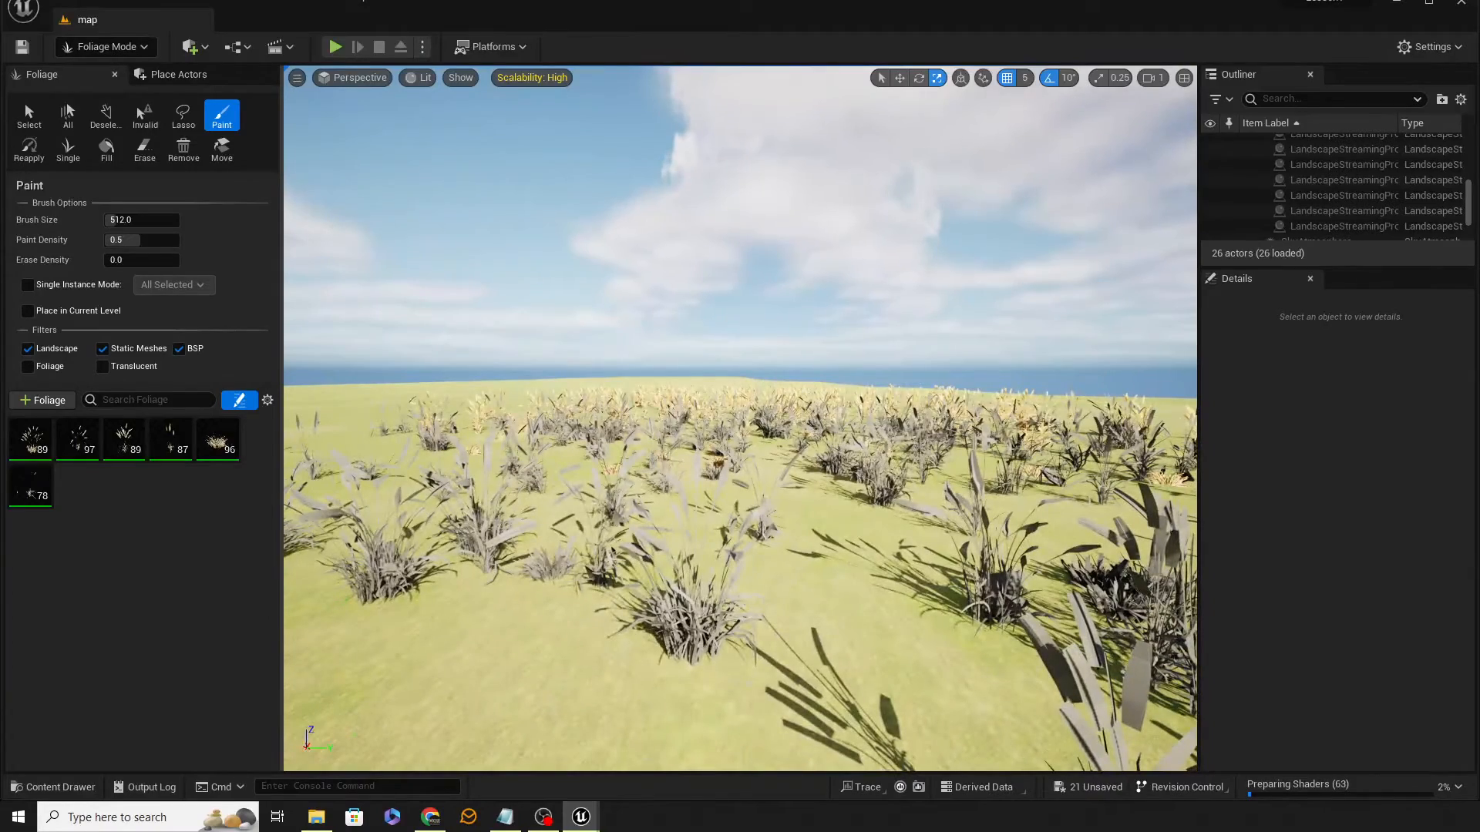
pyautogui.moveTo(974, 483); pyautogui.dragTo(978, 470, button='right')
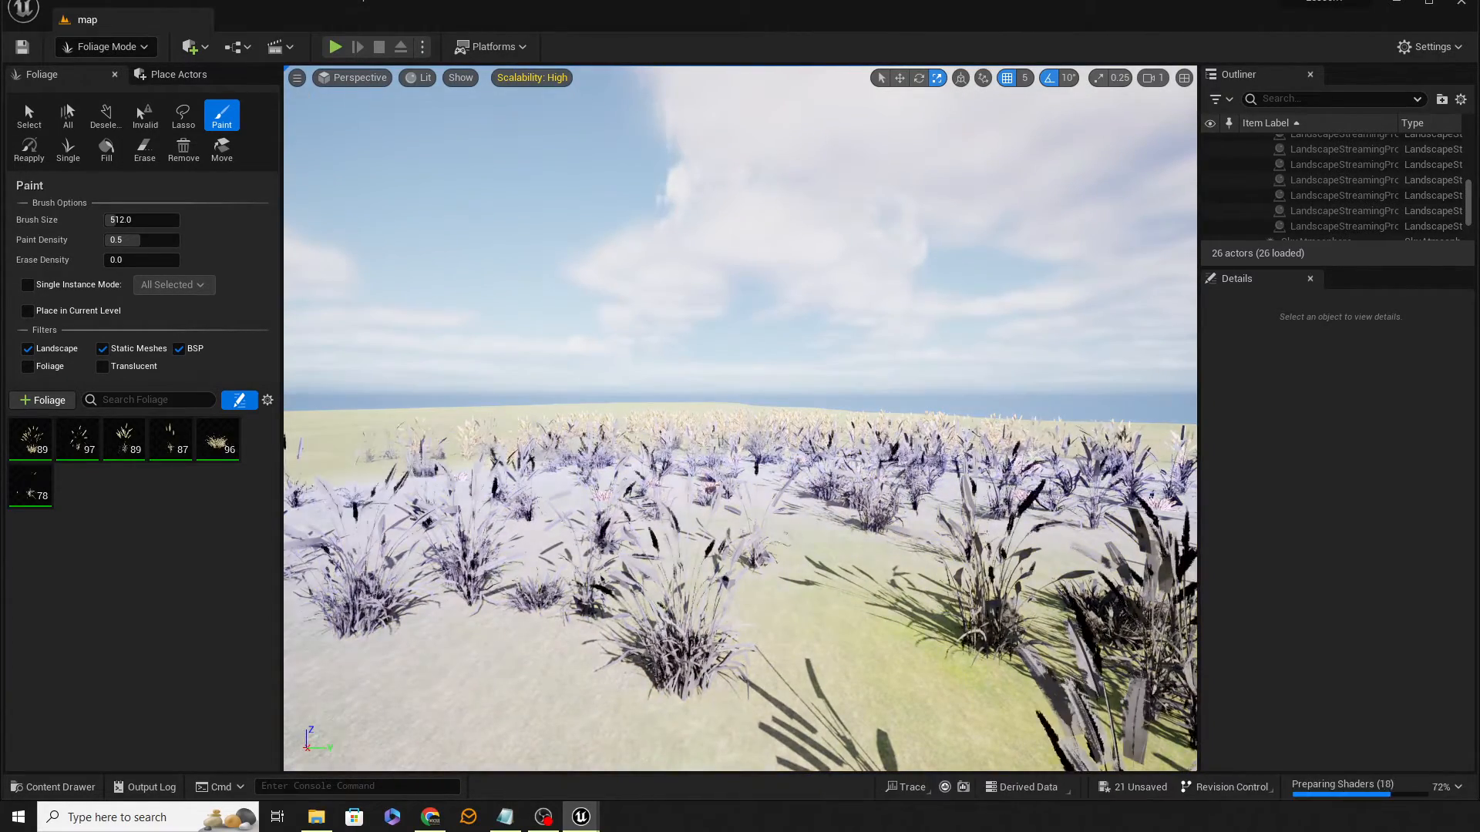
pyautogui.moveTo(609, 486)
pyautogui.mouseDown(button='right')
pyautogui.moveTo(567, 515)
pyautogui.moveTo(584, 518)
pyautogui.mouseUp(button='right')
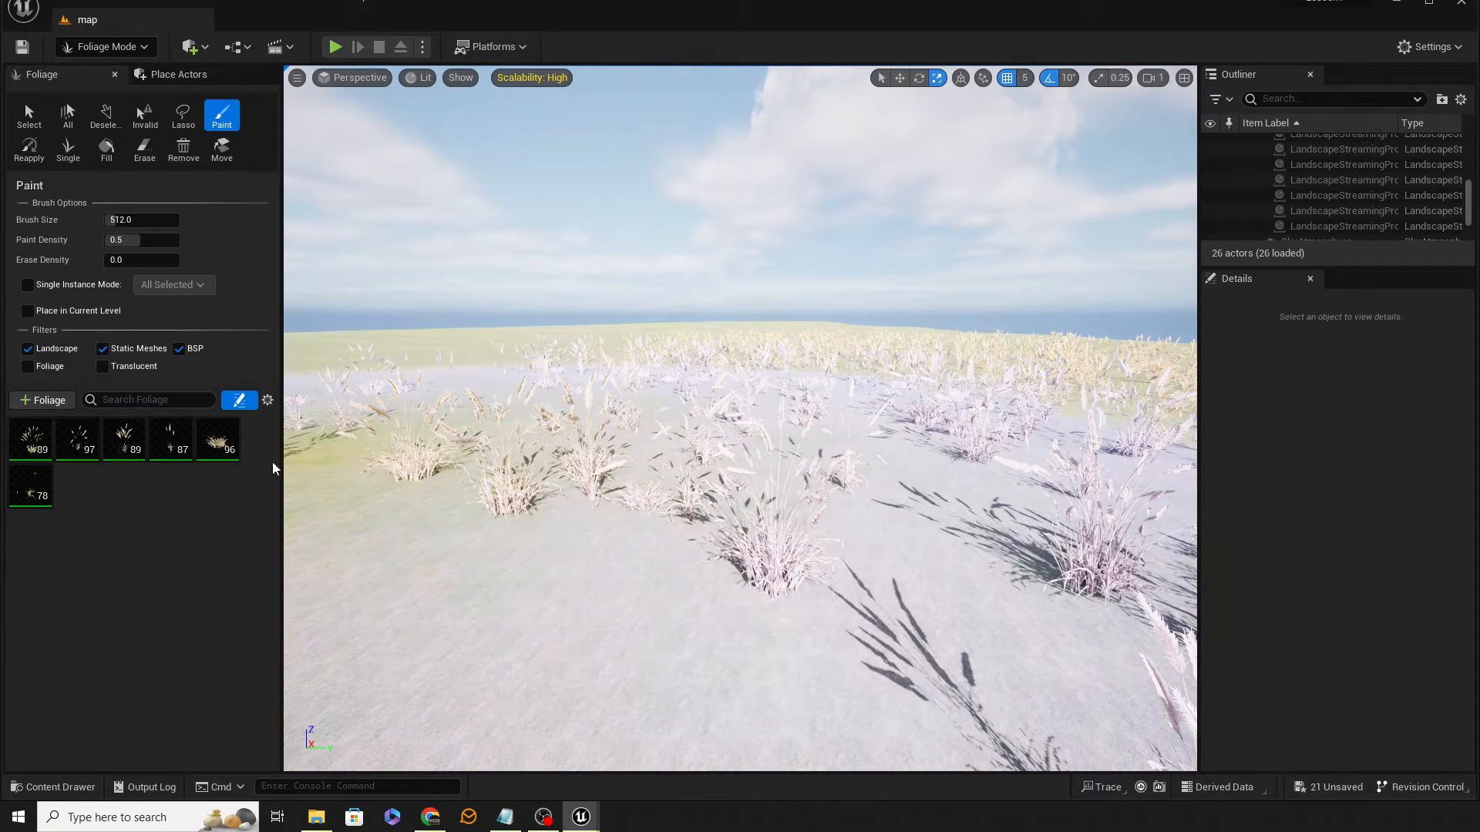
pyautogui.hotkey('ctrl', 'z')
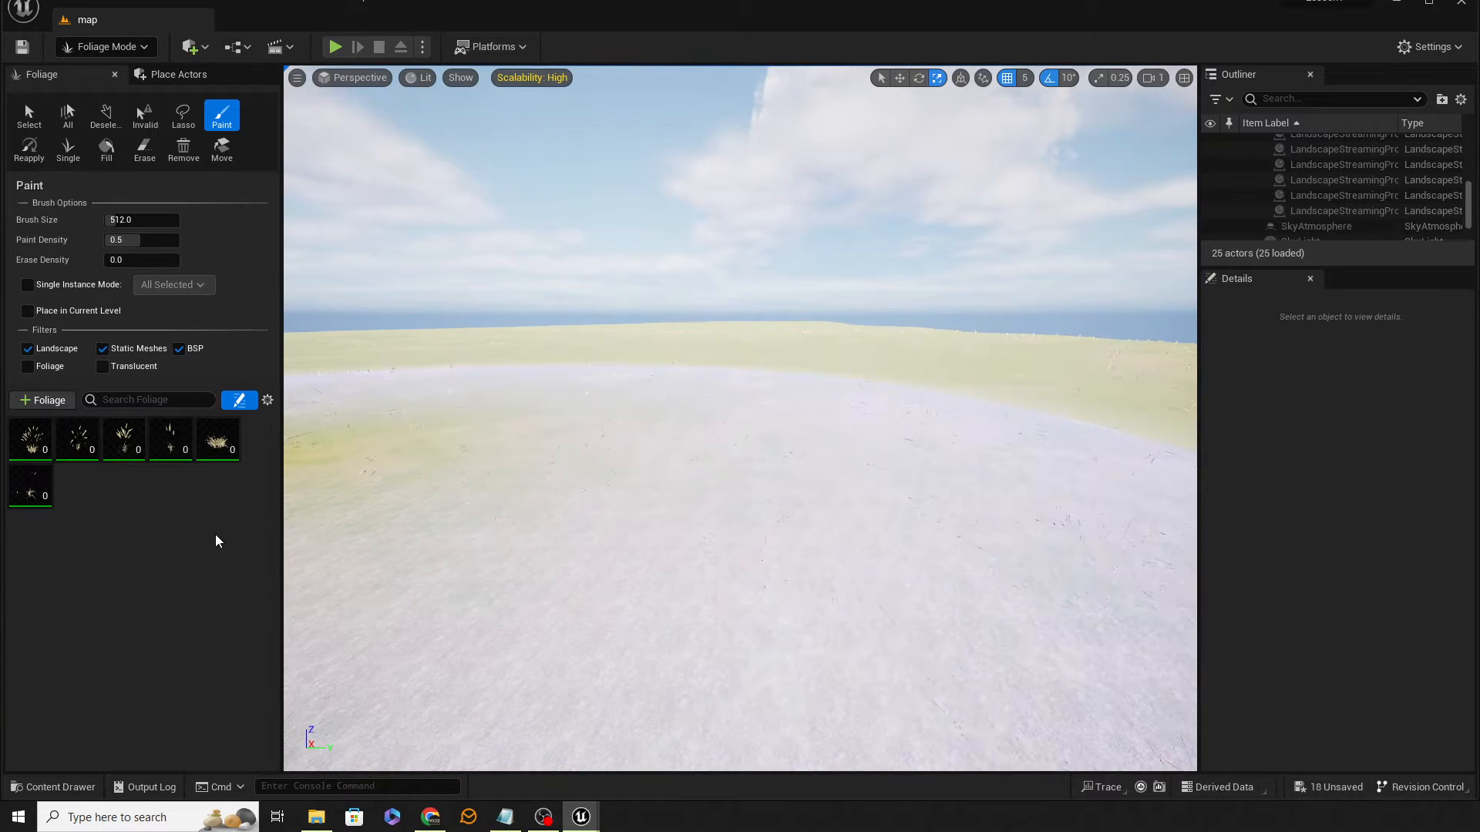
# Step: Select all six grass foliage types and set their painting density to 1000
pyautogui.click(97, 518)
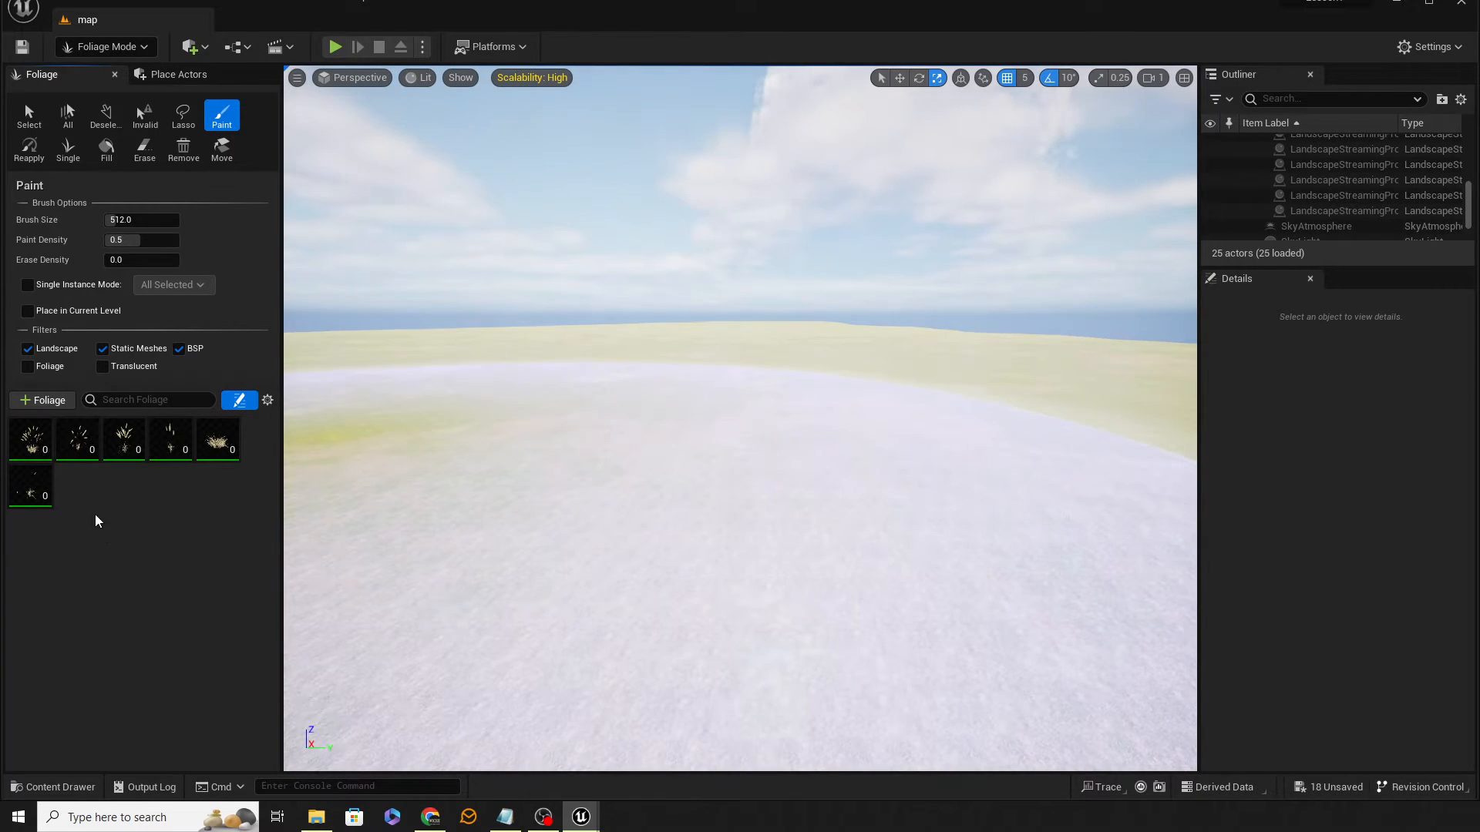
pyautogui.click(29, 443)
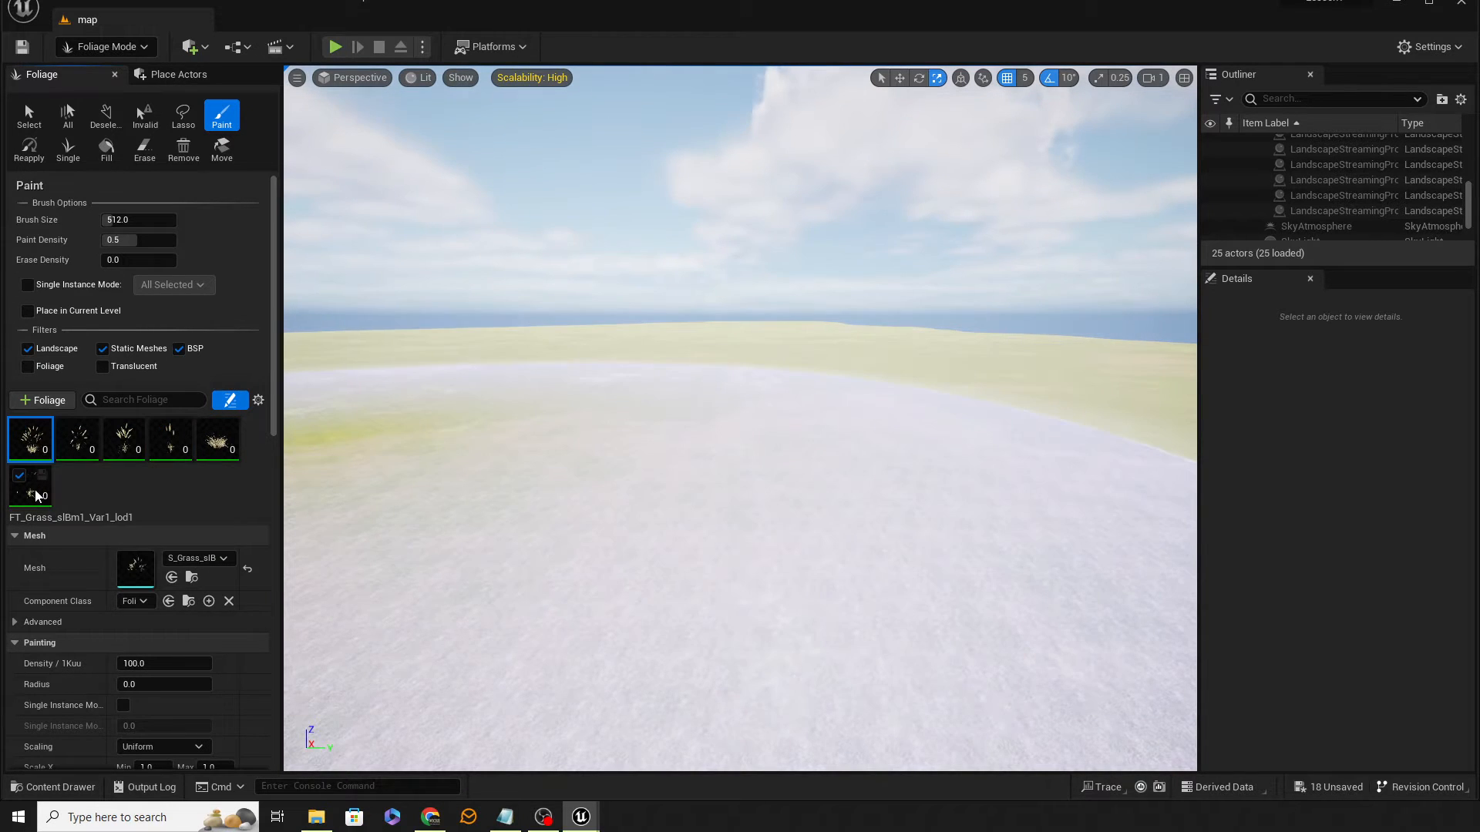
pyautogui.keyDown('shift'); pyautogui.click(34, 495); pyautogui.keyUp('shift')
pyautogui.scroll(-5, 241, 509)
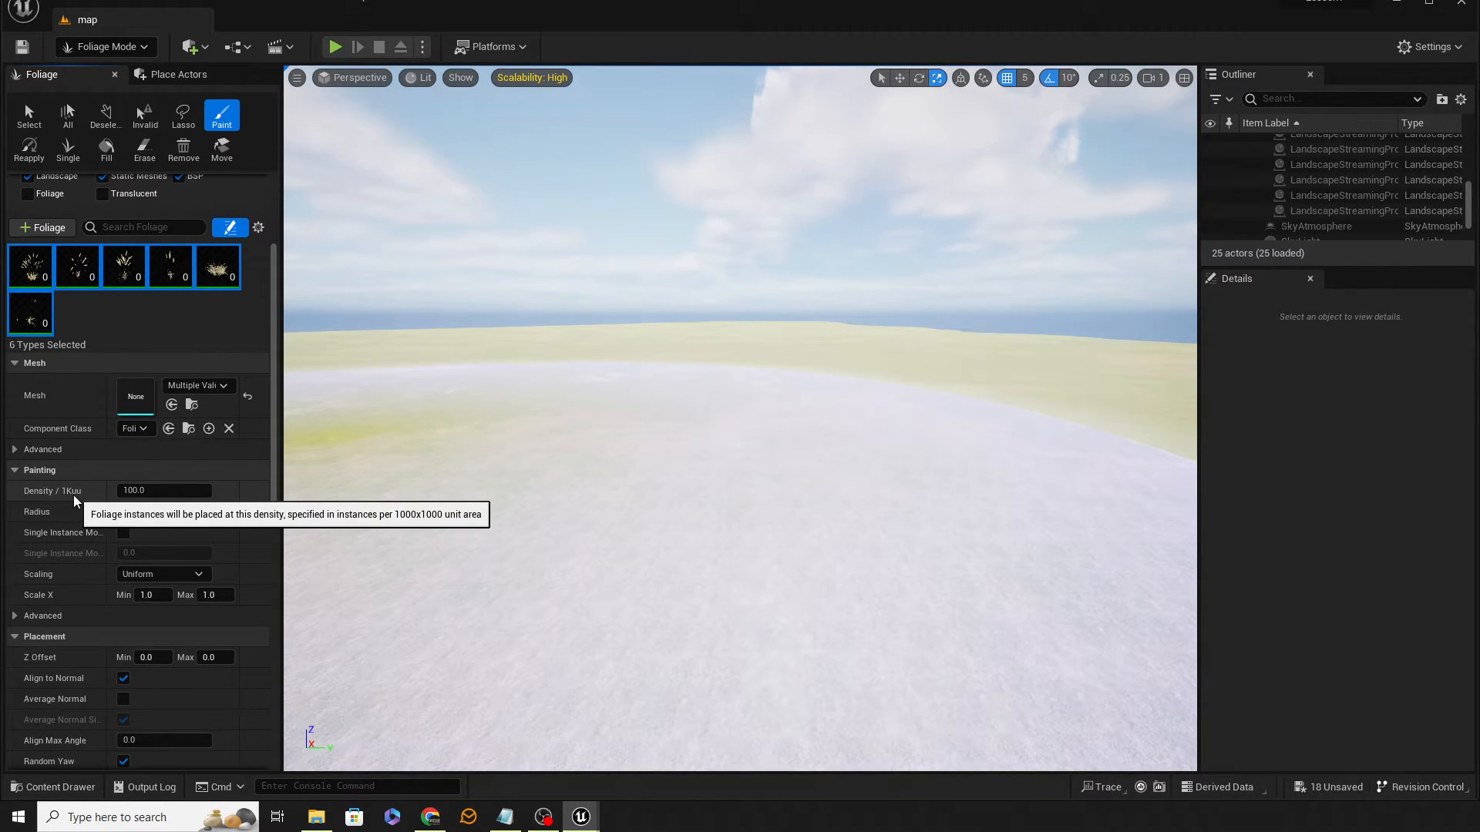
pyautogui.click(168, 490)
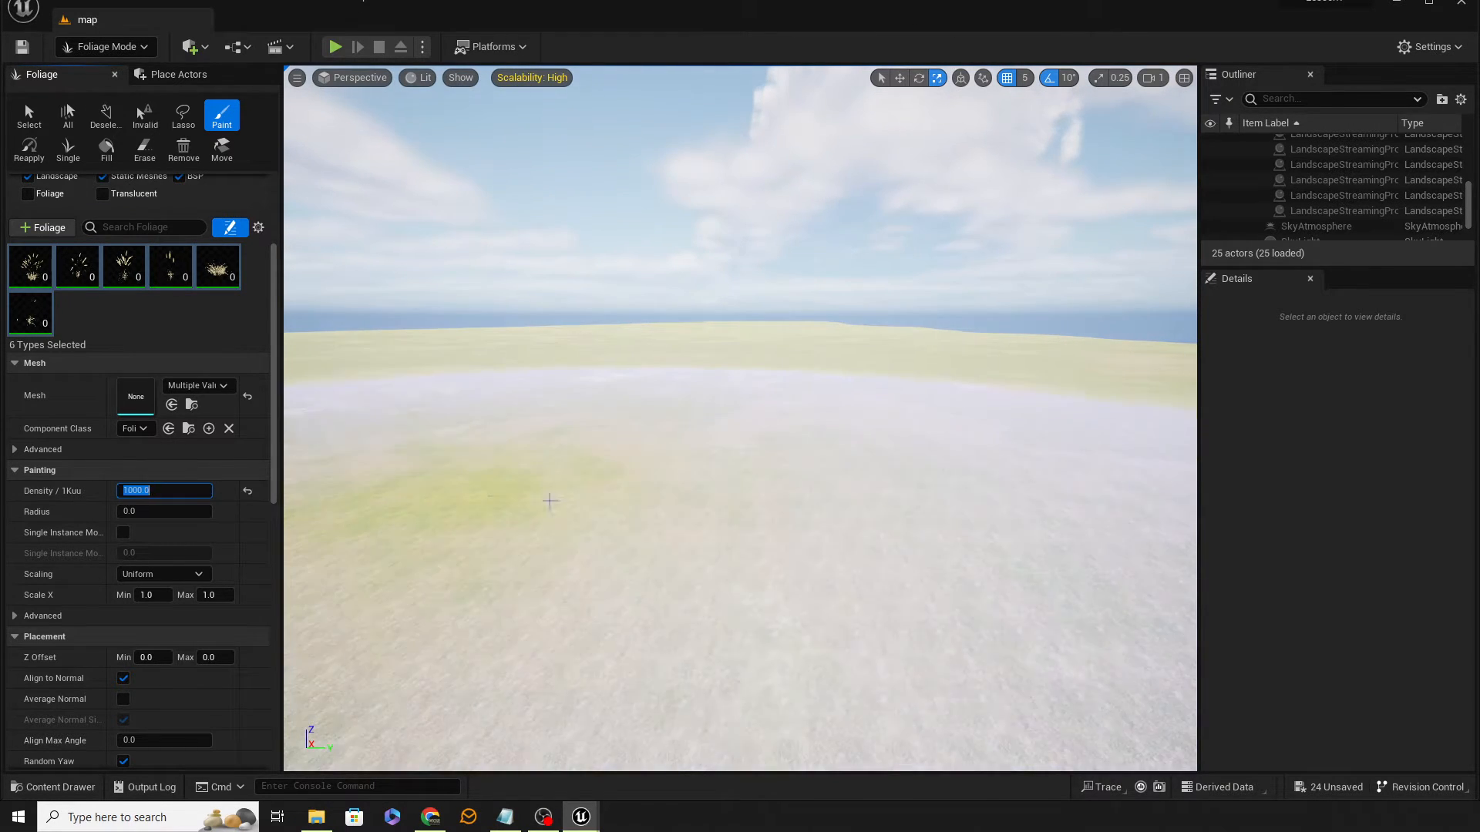
# Step: Paint a dense circular grass patch on the landscape, then reset the types' density to default
pyautogui.click(601, 493)
pyautogui.moveTo(740, 463)
pyautogui.mouseDown(button='right')
pyautogui.moveTo(832, 467)
pyautogui.moveTo(819, 486)
pyautogui.moveTo(794, 439)
pyautogui.moveTo(790, 536)
pyautogui.mouseUp(button='right')
pyautogui.press('s')
pyautogui.press('w')
pyautogui.press('s')
pyautogui.press('q')
pyautogui.moveTo(958, 445); pyautogui.dragTo(958, 398, button='right')
pyautogui.press('e')
pyautogui.press('w')
pyautogui.press('s')
pyautogui.moveTo(812, 441); pyautogui.dragTo(813, 386, button='right')
pyautogui.press('e')
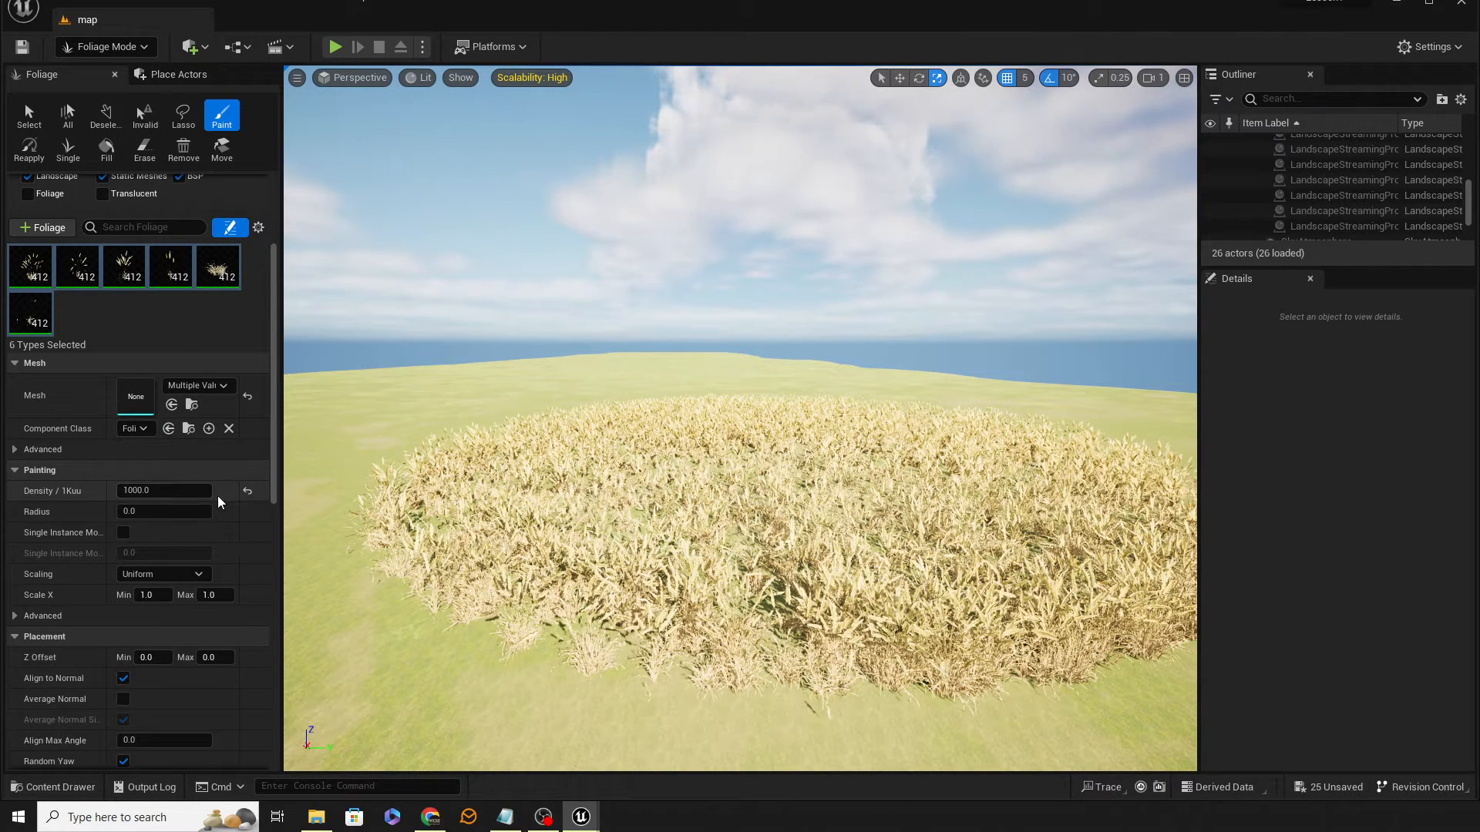
pyautogui.click(247, 490)
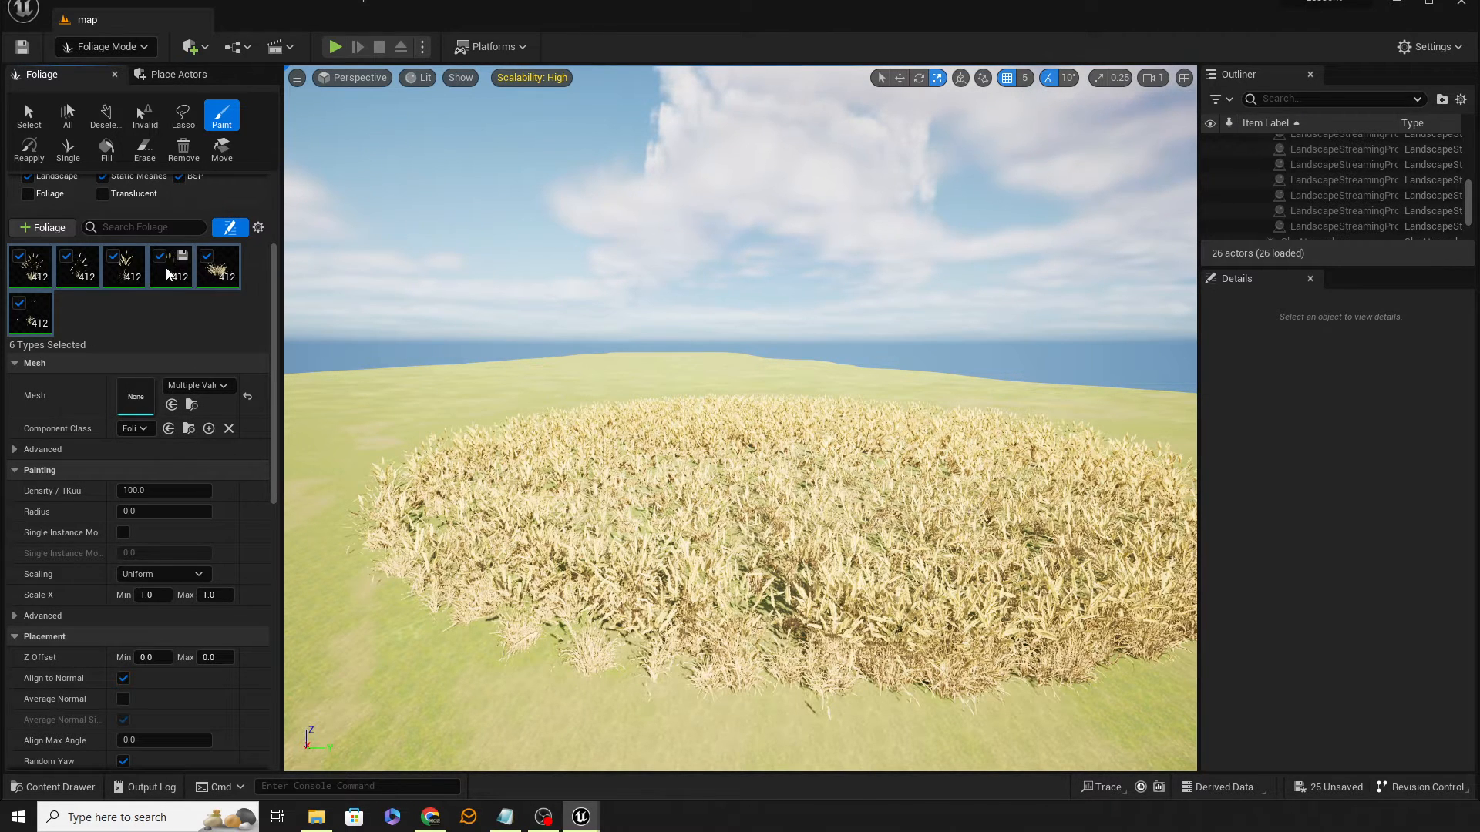
pyautogui.click(131, 306)
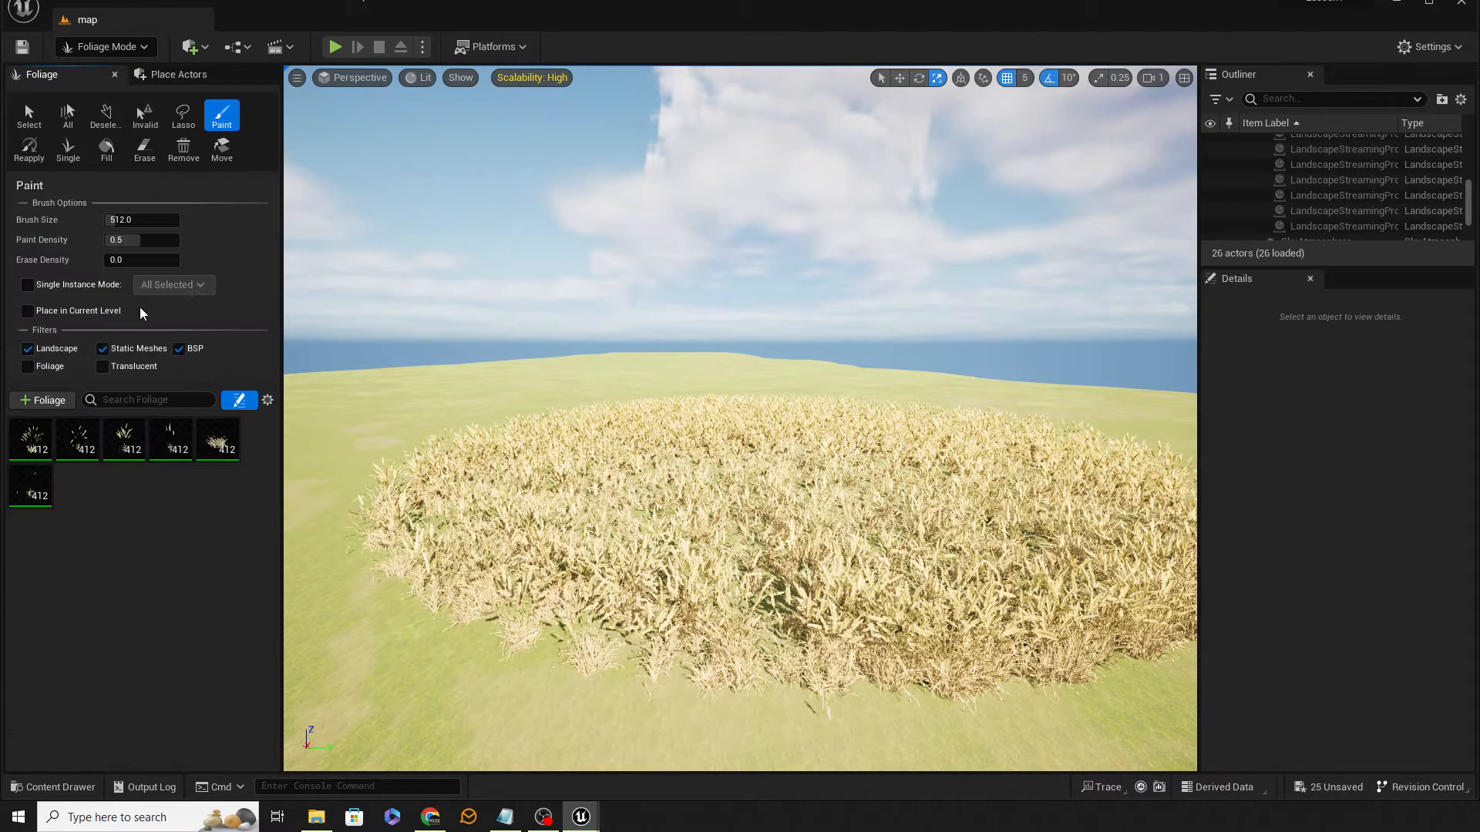
# Step: Undo the dense patch and set the Var5 grass type's painting density to 2500
pyautogui.click(217, 454)
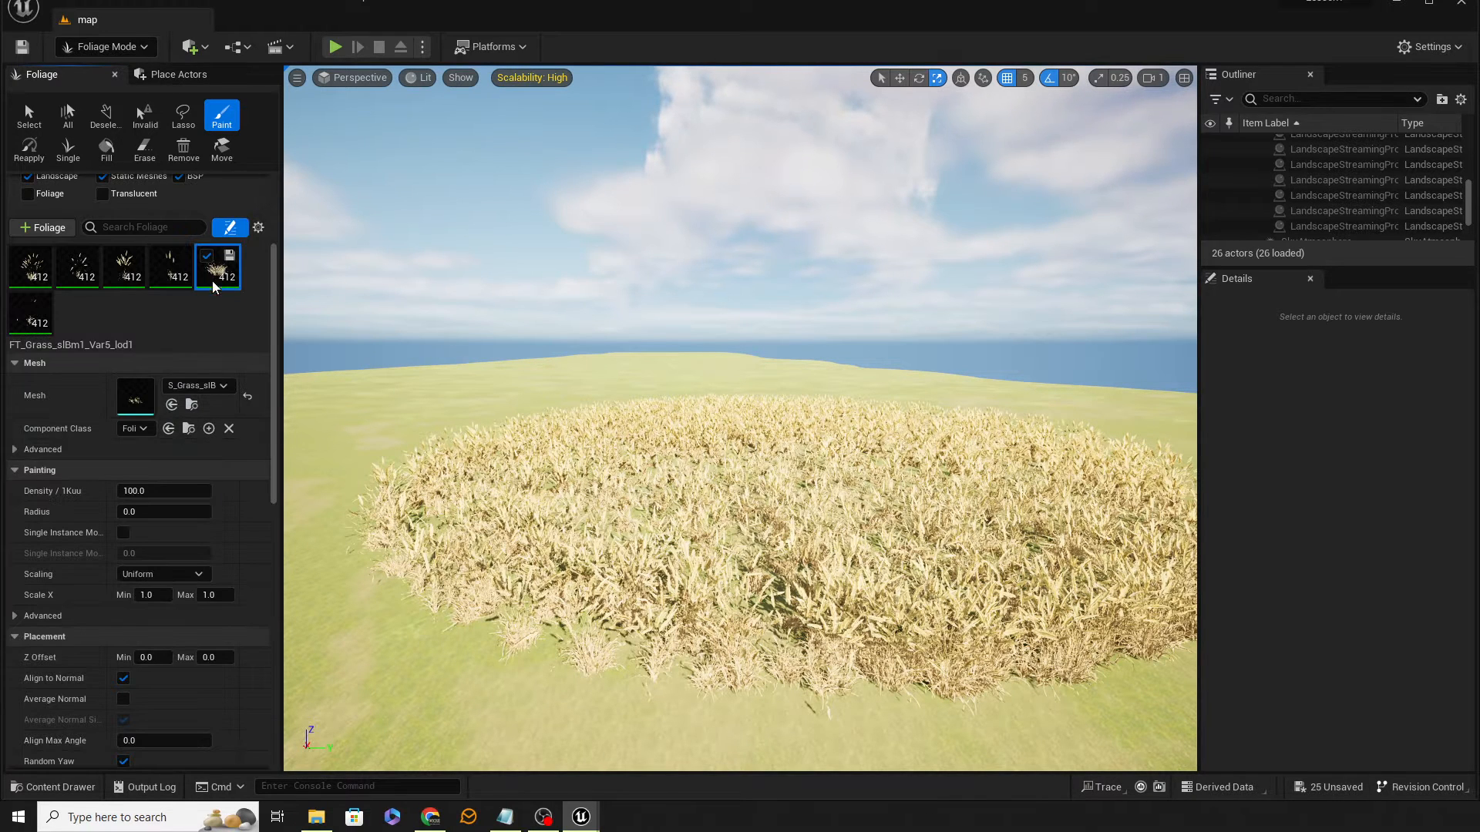
pyautogui.click(192, 493)
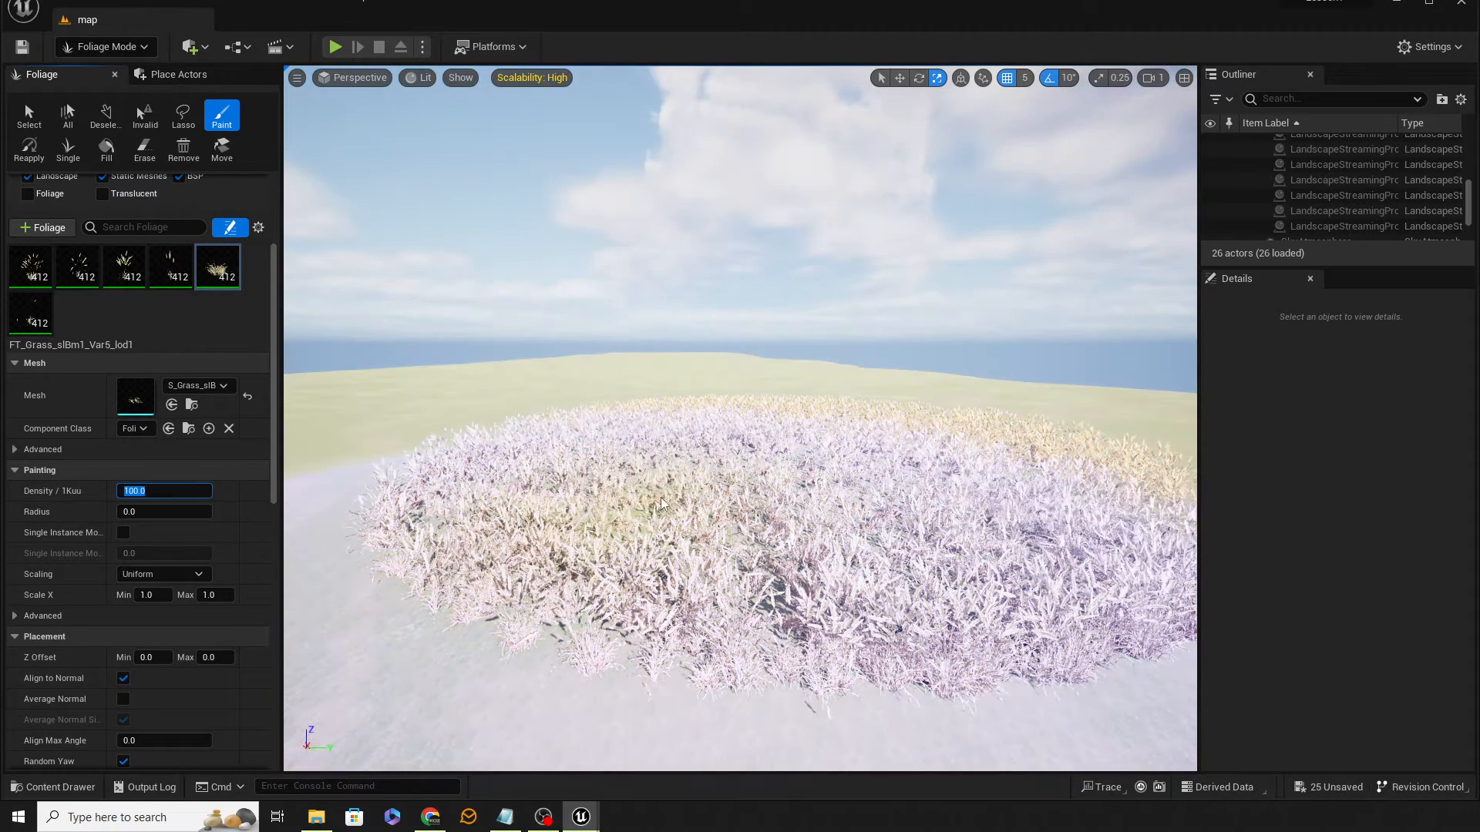
pyautogui.hotkey('ctrl', 'z')
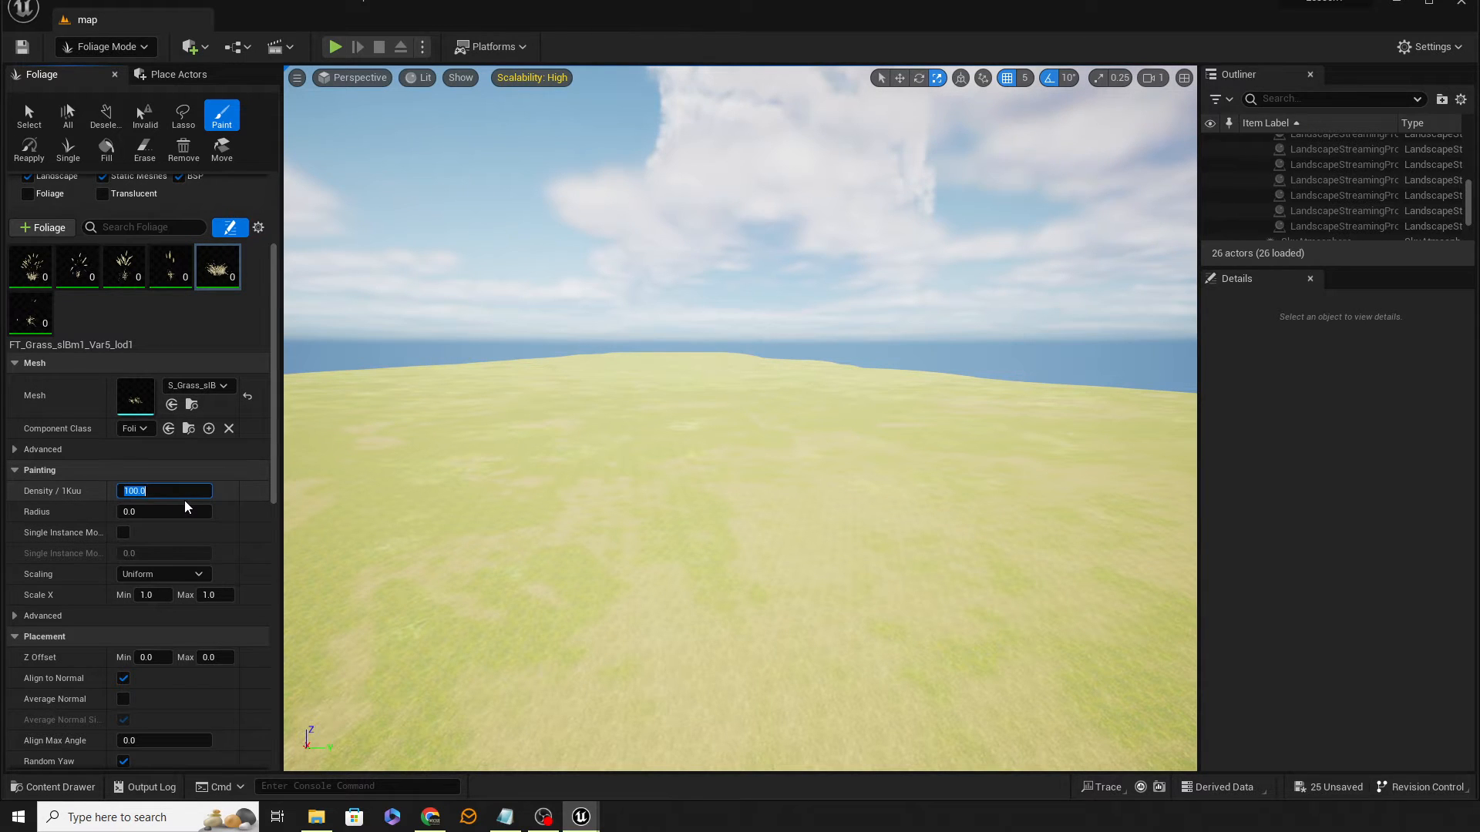
pyautogui.write('2500')
pyautogui.press('Return')
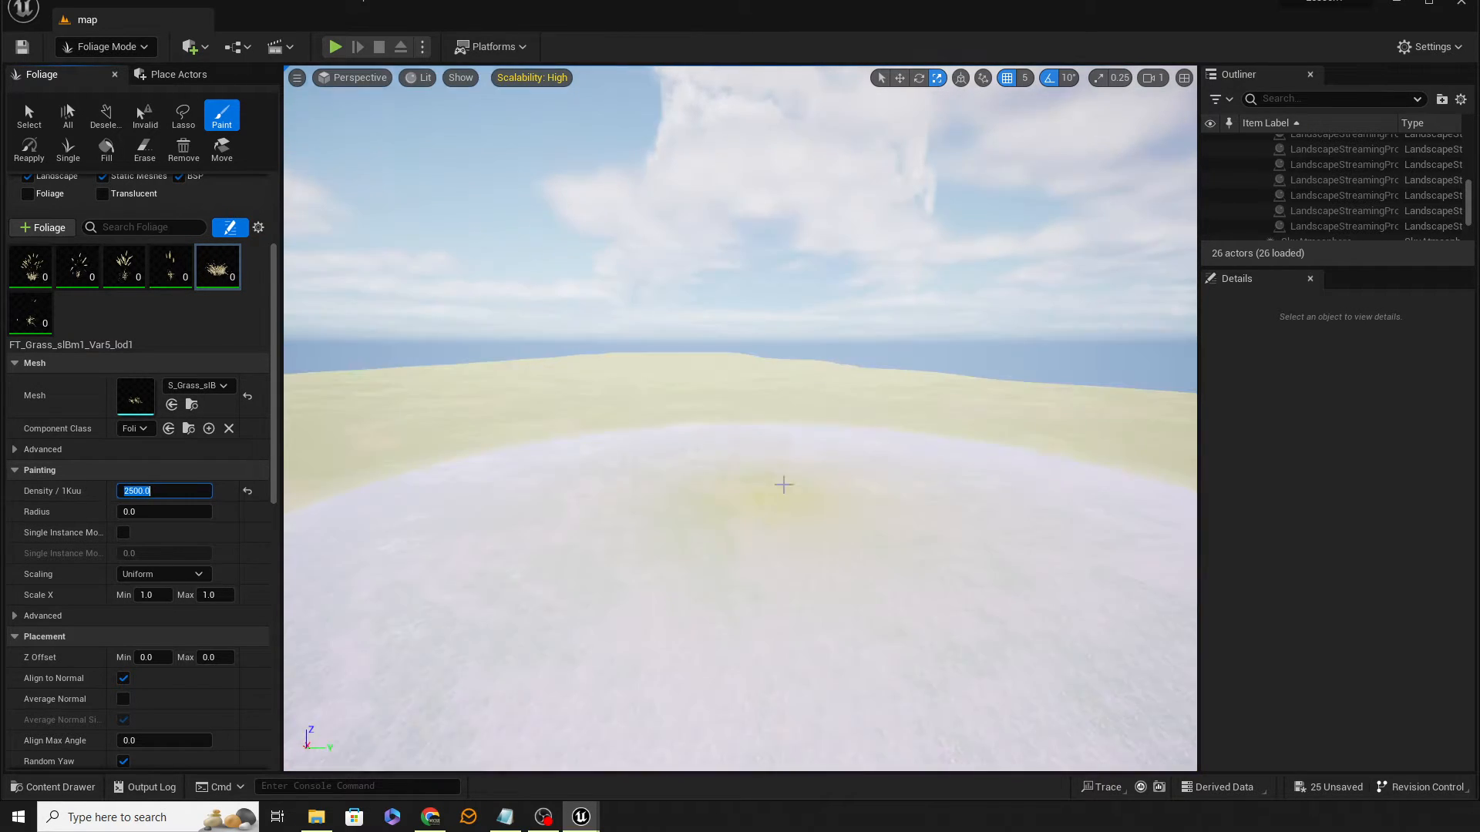
# Step: Paint a test patch of Var5 grass on the landscape at density 2500, then undo it
pyautogui.click(782, 464)
pyautogui.moveTo(844, 589); pyautogui.dragTo(844, 628, button='right')
pyautogui.press('w')
pyautogui.moveTo(797, 488)
pyautogui.mouseDown(button='right')
pyautogui.moveTo(797, 455)
pyautogui.moveTo(797, 488)
pyautogui.moveTo(777, 439)
pyautogui.moveTo(801, 438)
pyautogui.mouseUp(button='right')
pyautogui.press('s')
pyautogui.press('w')
pyautogui.press('s')
pyautogui.press('w')
pyautogui.press('s')
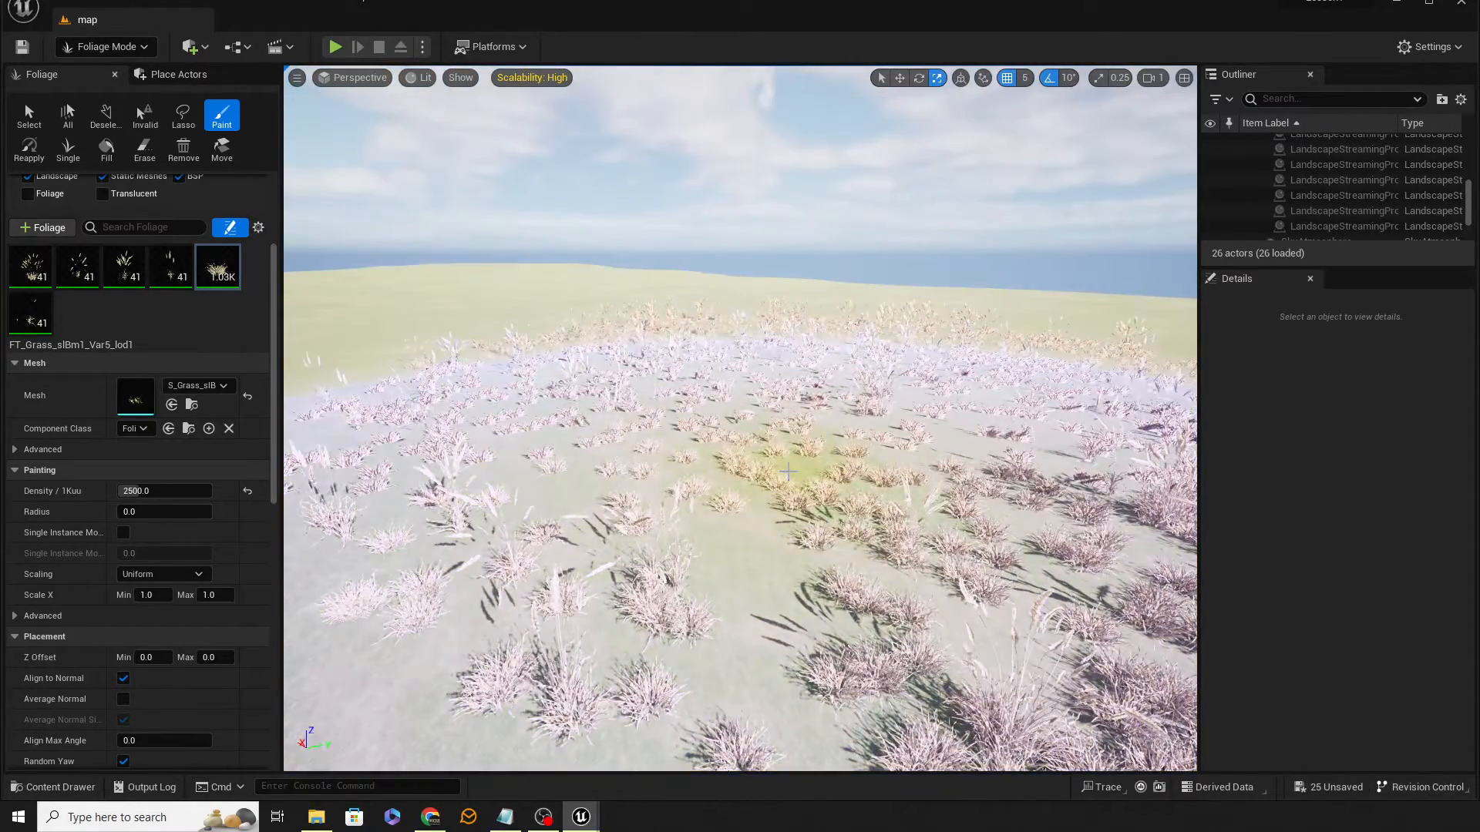
pyautogui.hotkey('ctrl', 'z')
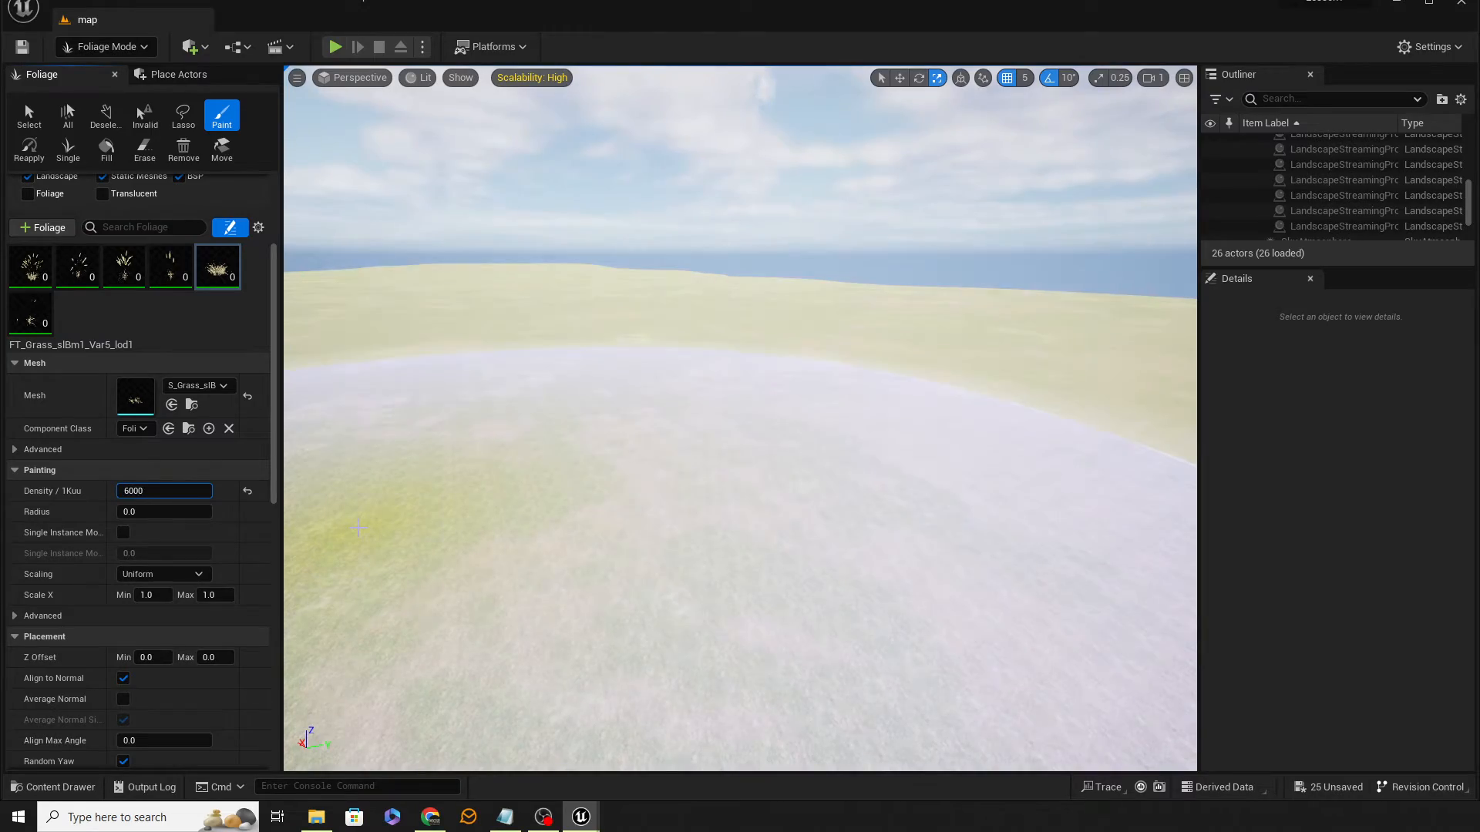
# Step: Paint a test patch of Var5 grass at density 6000, then undo it
pyautogui.click(739, 422)
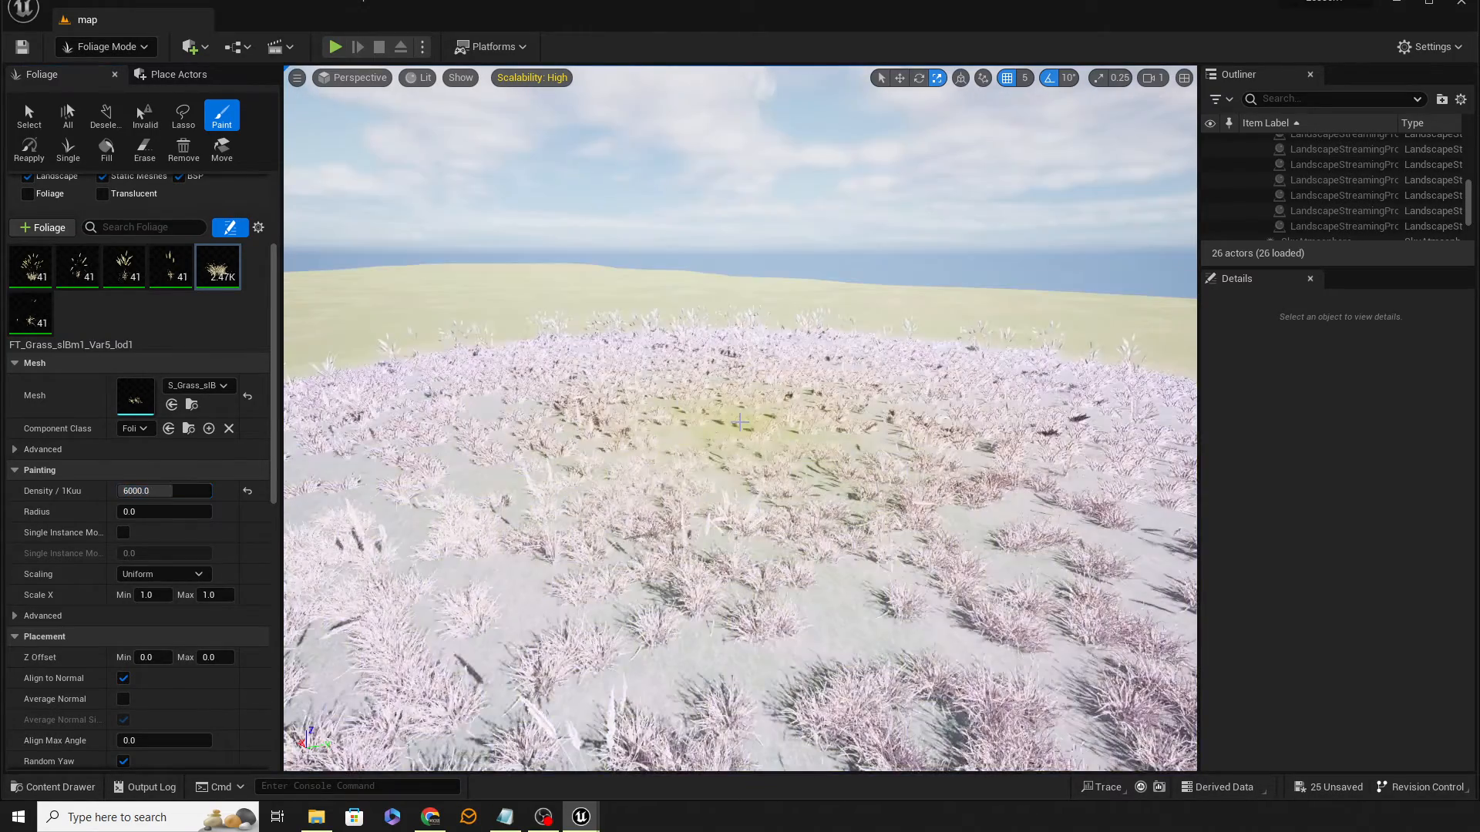
pyautogui.moveTo(1001, 563)
pyautogui.mouseDown(button='right')
pyautogui.moveTo(1011, 531)
pyautogui.moveTo(963, 541)
pyautogui.mouseUp(button='right')
pyautogui.press('w')
pyautogui.press('s')
pyautogui.press('w')
pyautogui.press('s')
pyautogui.press('w')
pyautogui.press('s')
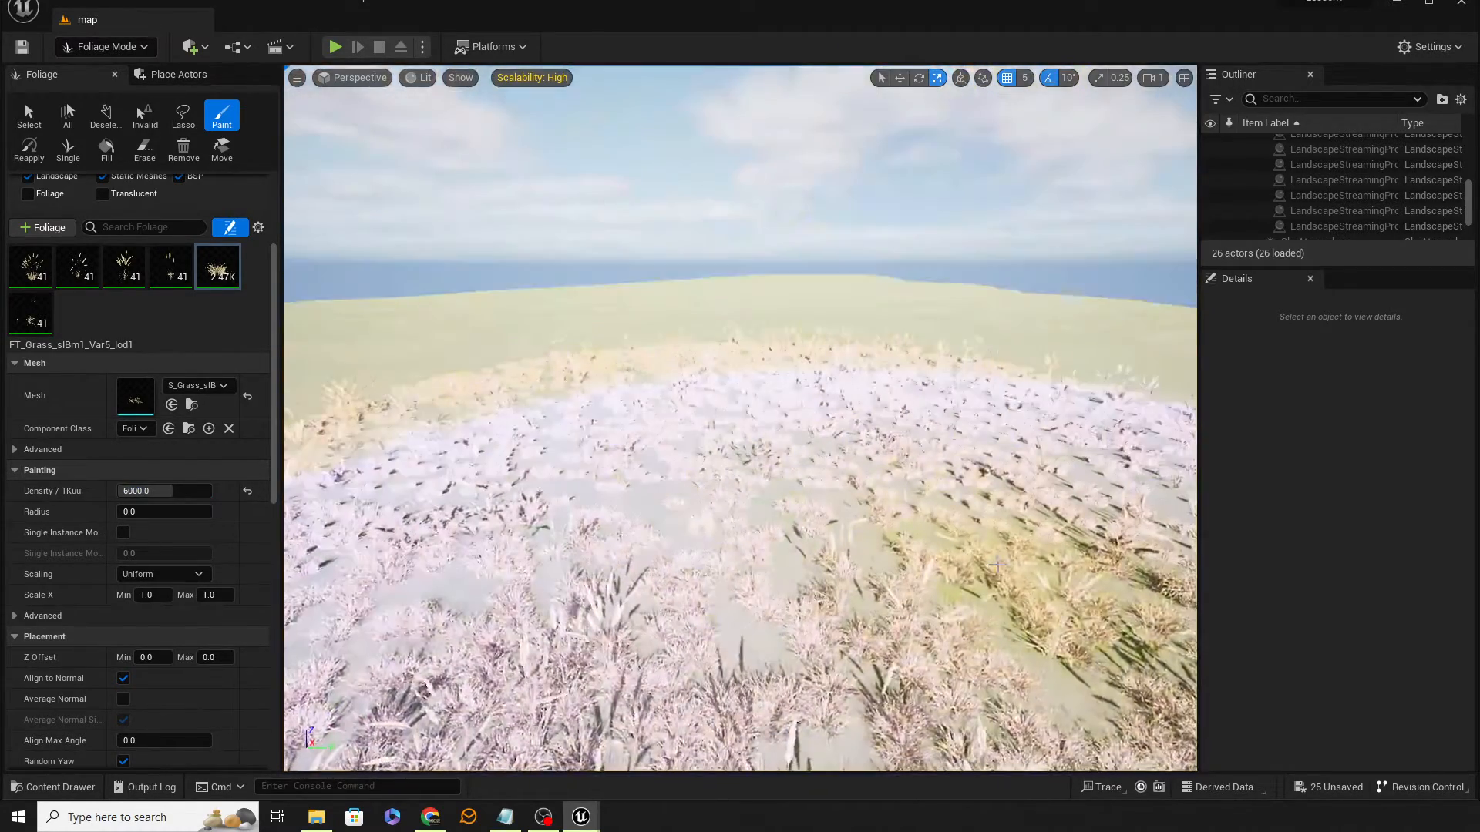
pyautogui.hotkey('ctrl', 'z')
# Step: Paint more Var5 grass test strokes on the landscape and undo them
pyautogui.click(761, 422)
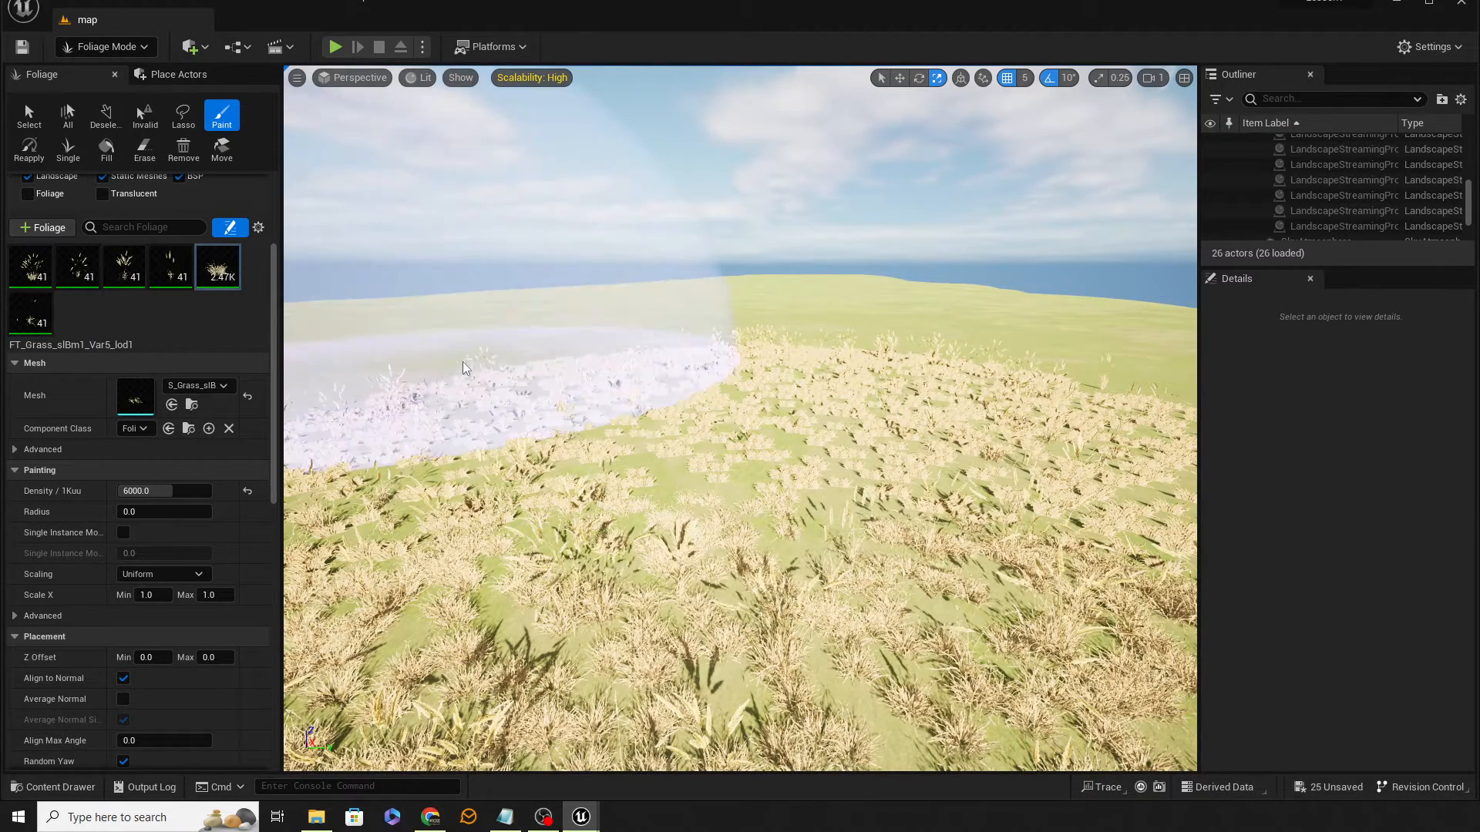
pyautogui.hotkey('ctrl', 'z')
pyautogui.moveTo(789, 439); pyautogui.dragTo(804, 435, button='right')
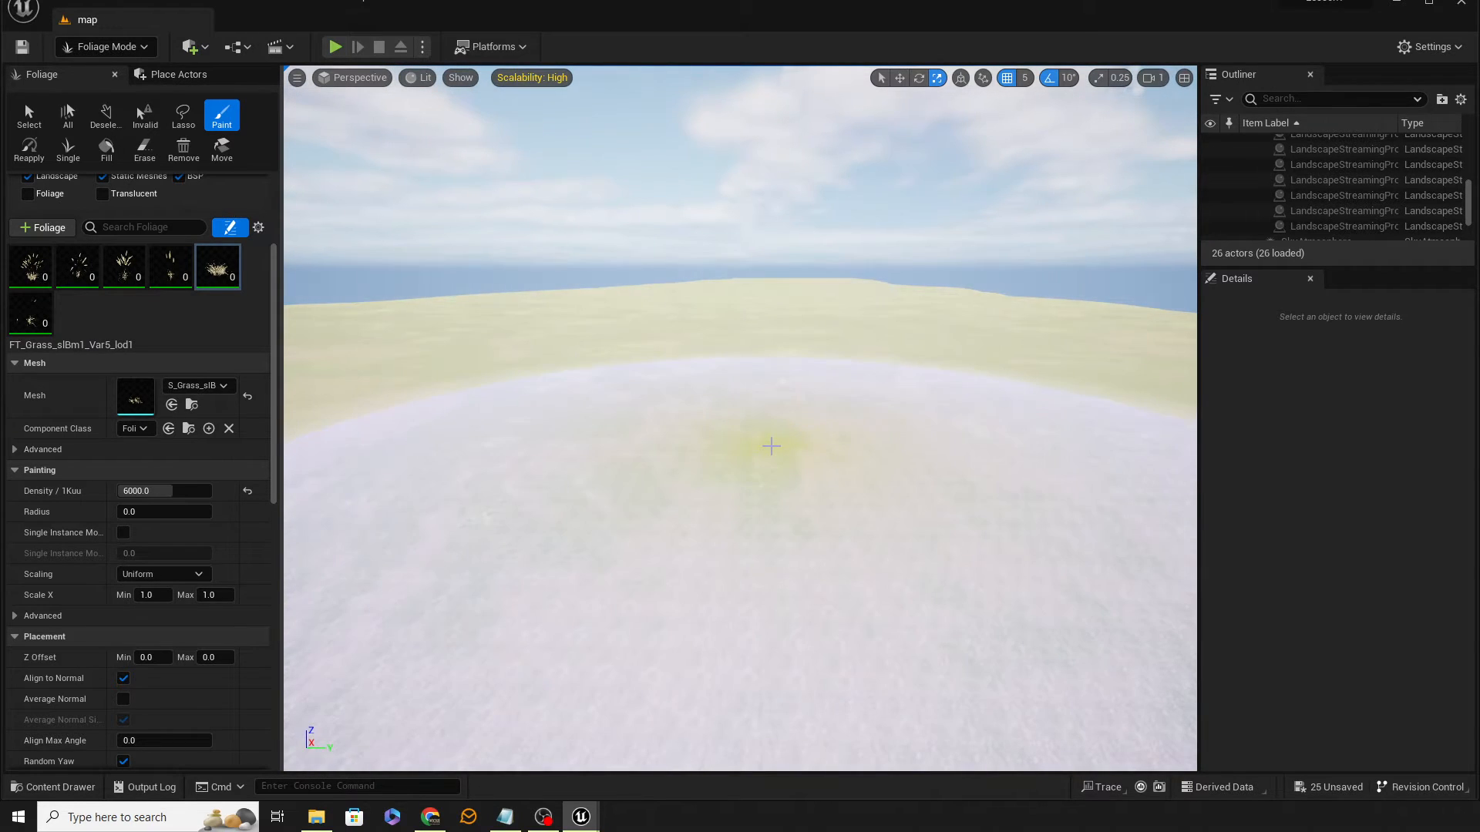
pyautogui.moveTo(770, 442); pyautogui.dragTo(777, 445)
pyautogui.hotkey('ctrl', 'z')
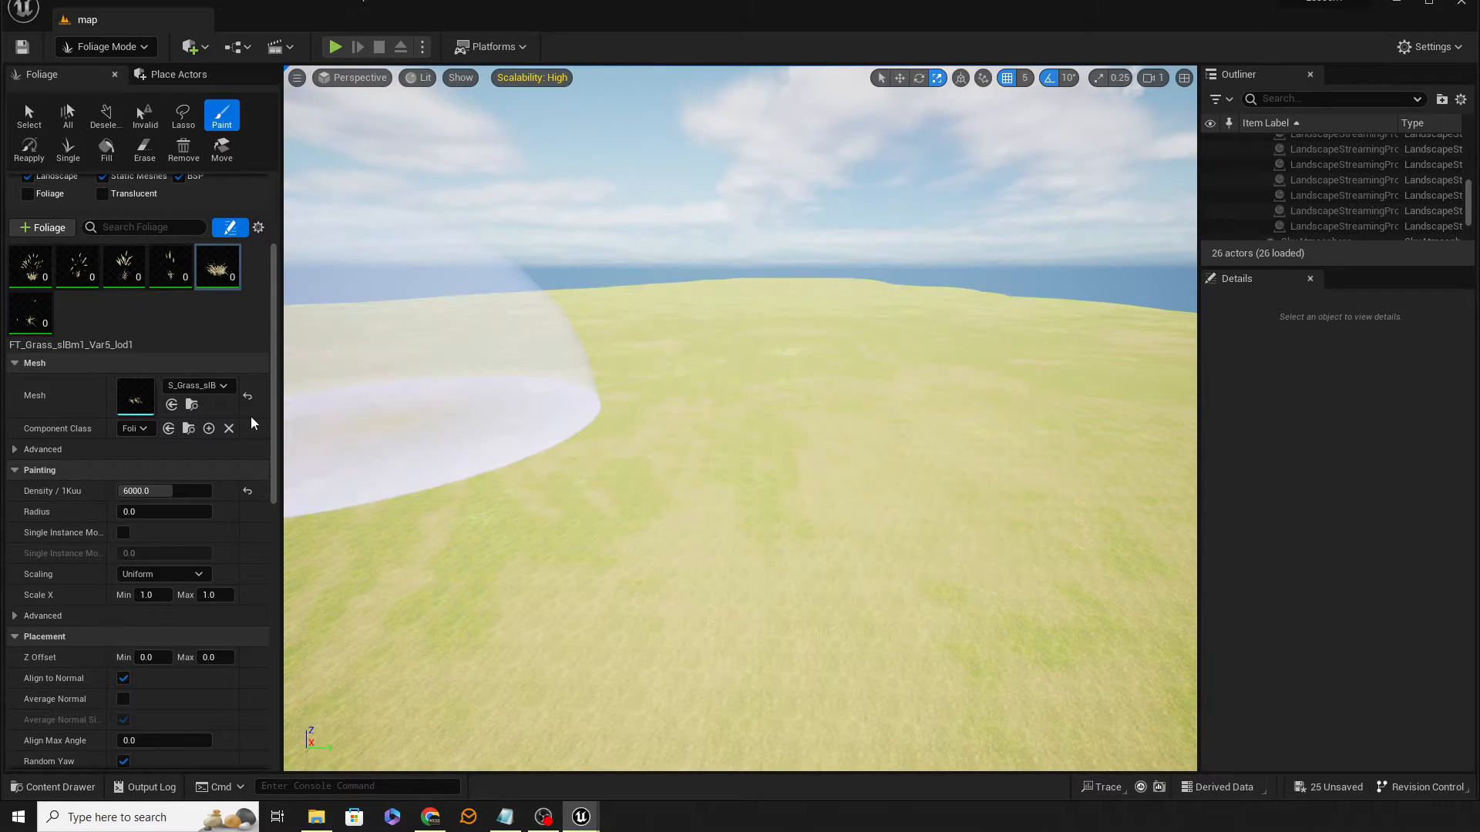
# Step: Set the Var5 grass type's density to 9000 and select the Var6 grass type
pyautogui.click(164, 491)
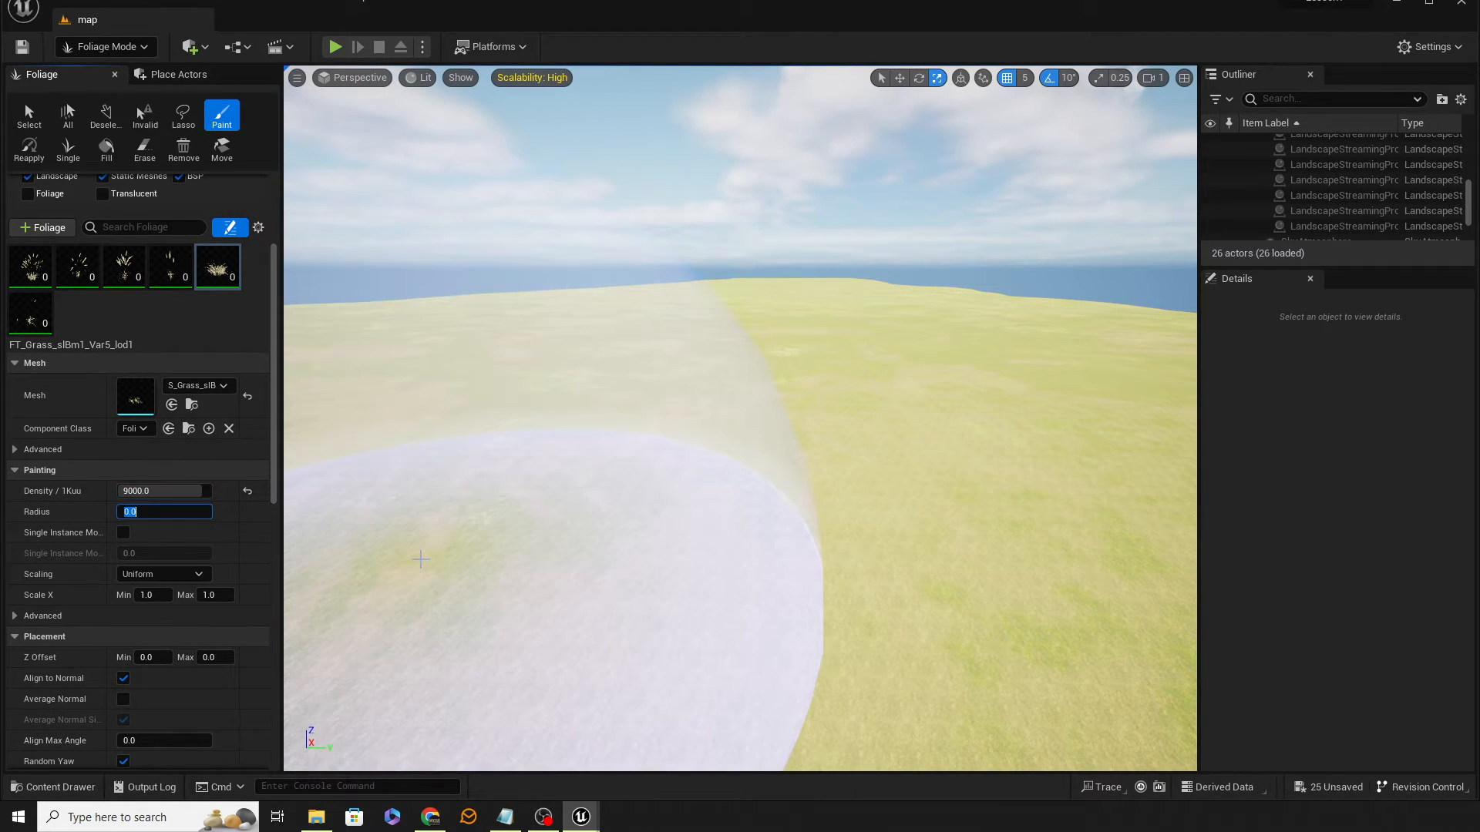
pyautogui.click(17, 320)
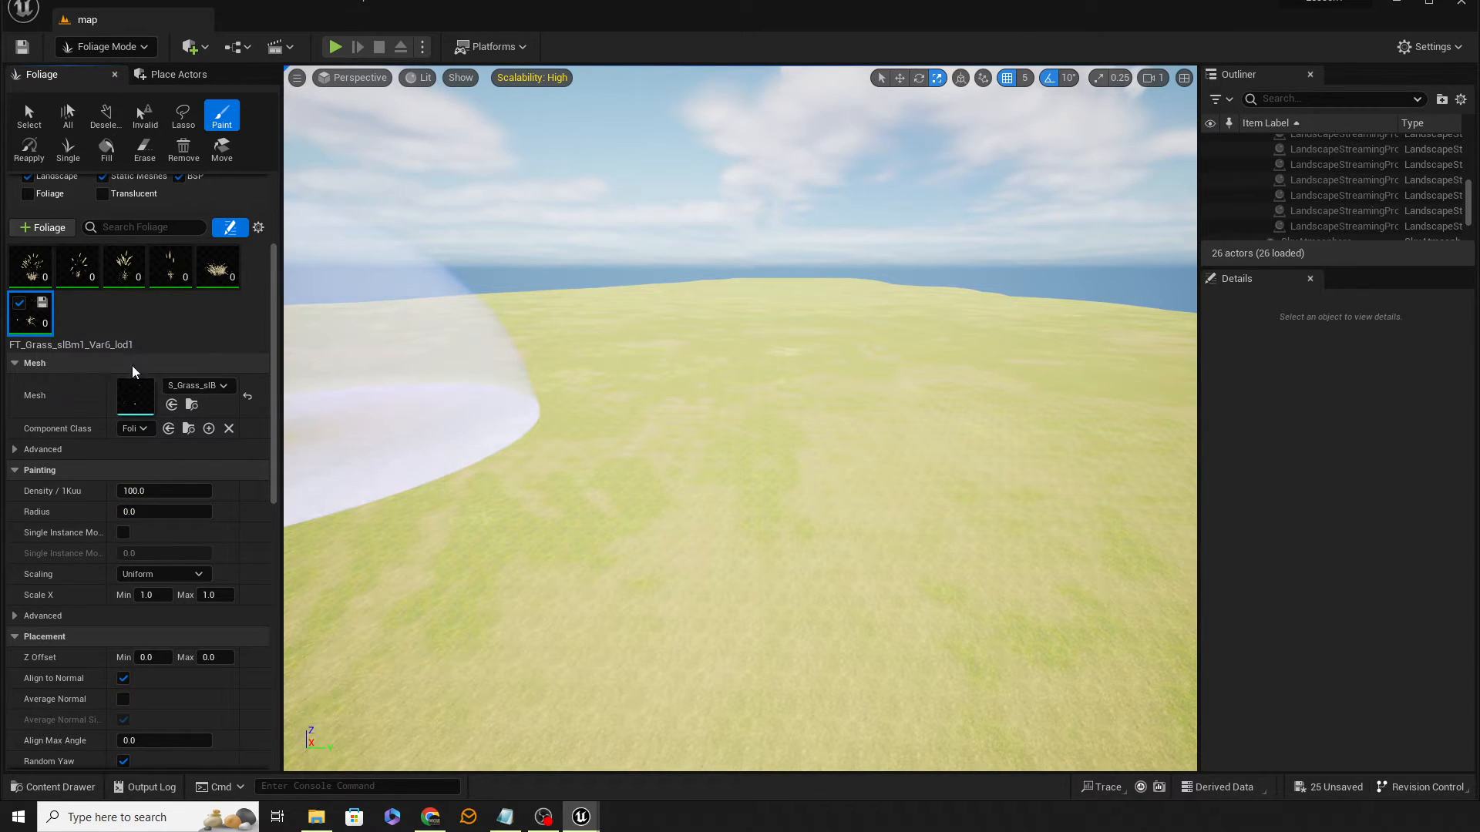
# Step: Set the density of the Var4, Var3 and Var2 grass foliage types to 500 each
pyautogui.click(163, 493)
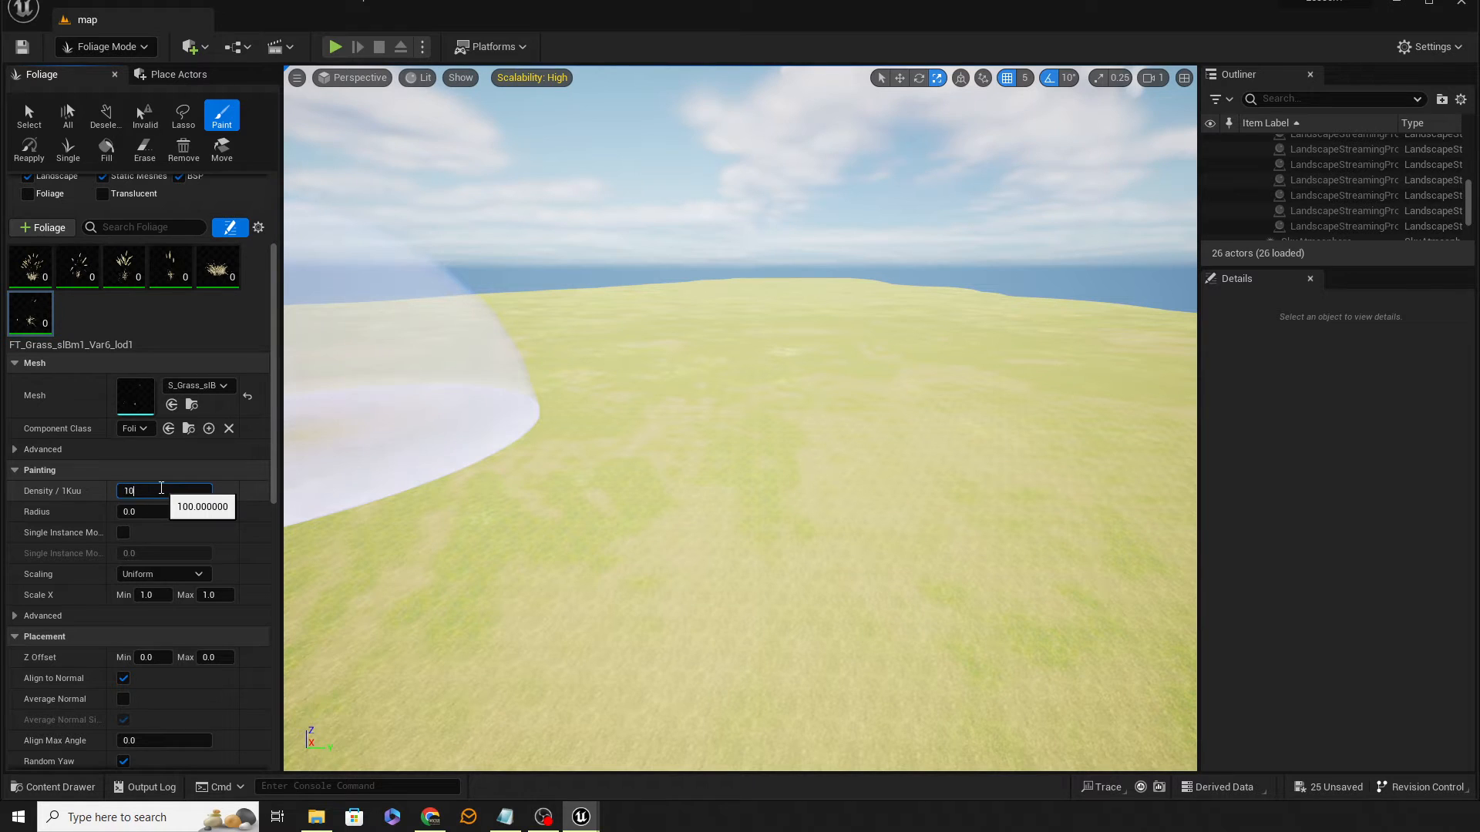
pyautogui.click(174, 271)
pyautogui.click(132, 490)
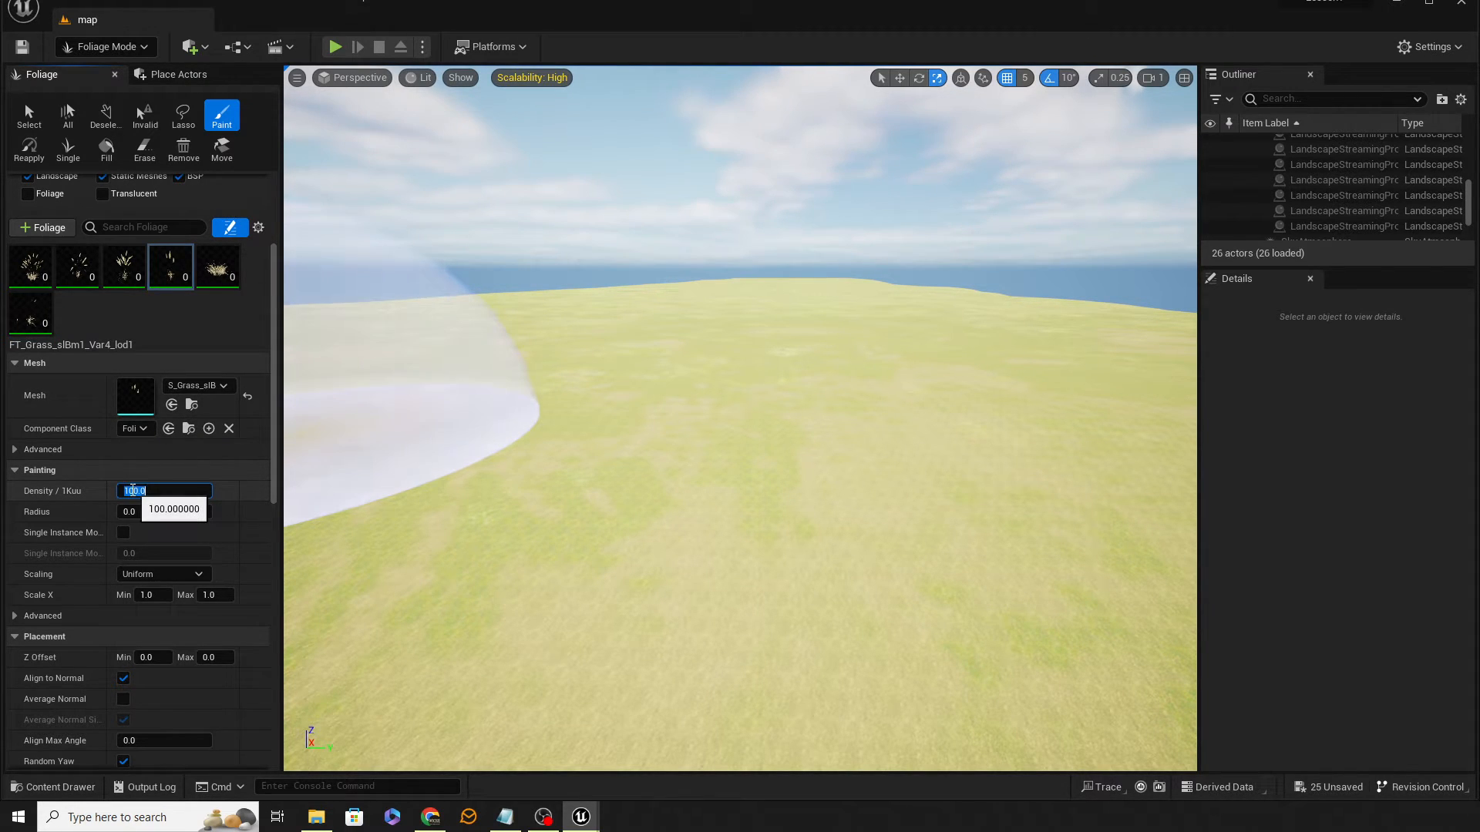
pyautogui.click(123, 266)
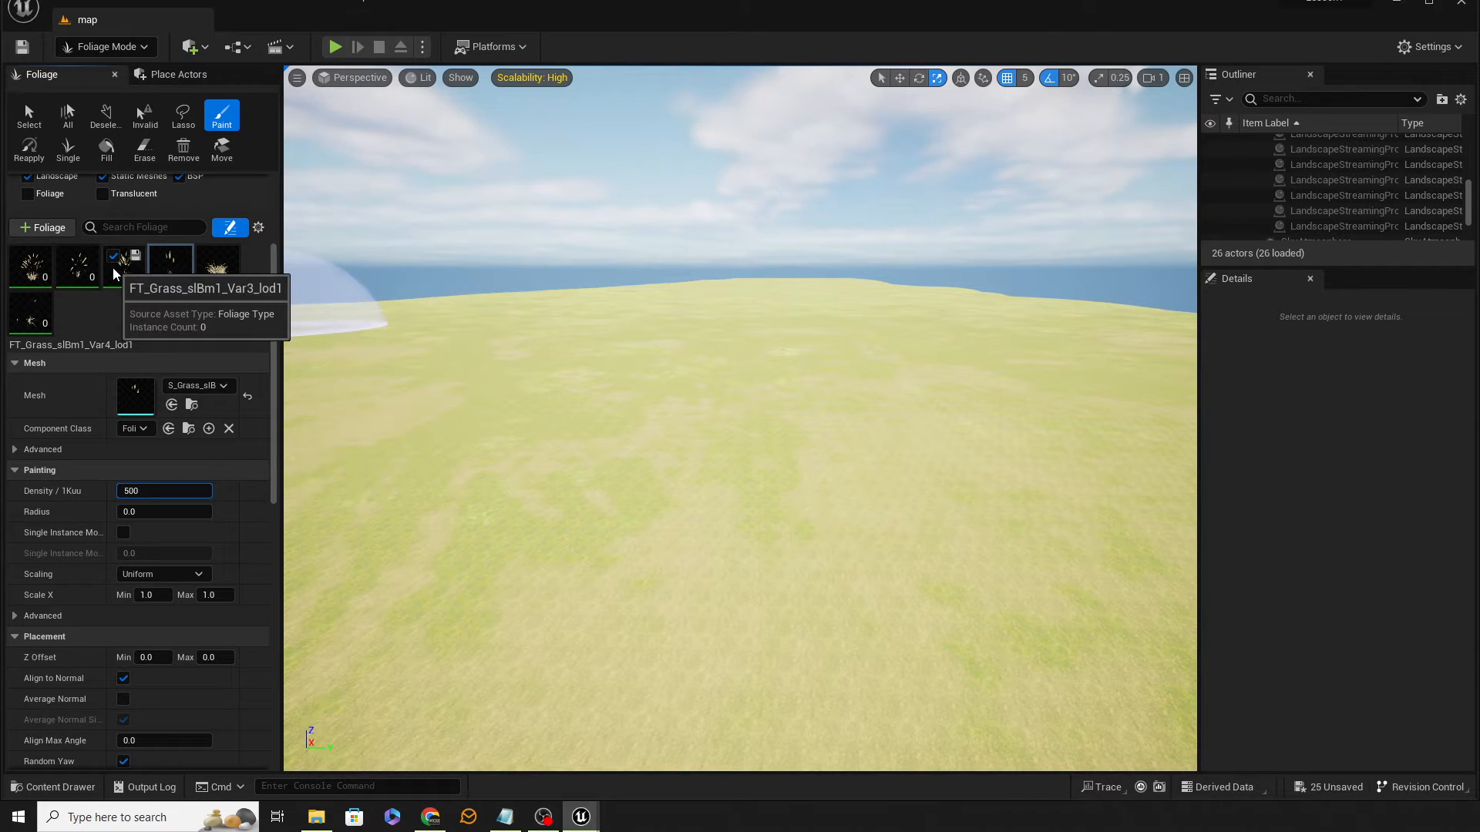
pyautogui.click(142, 494)
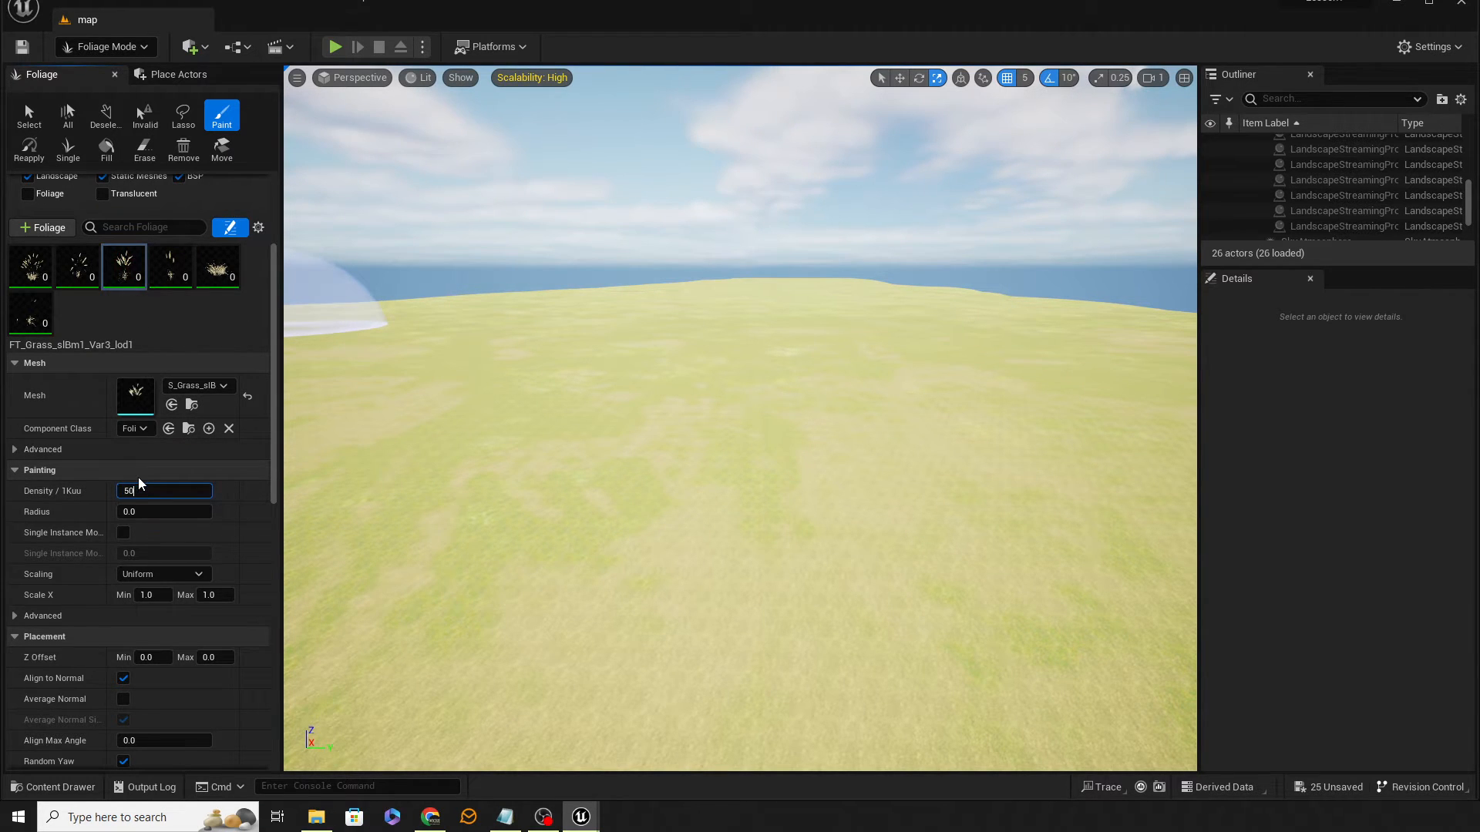
pyautogui.write('500')
pyautogui.click(91, 282)
pyautogui.click(154, 489)
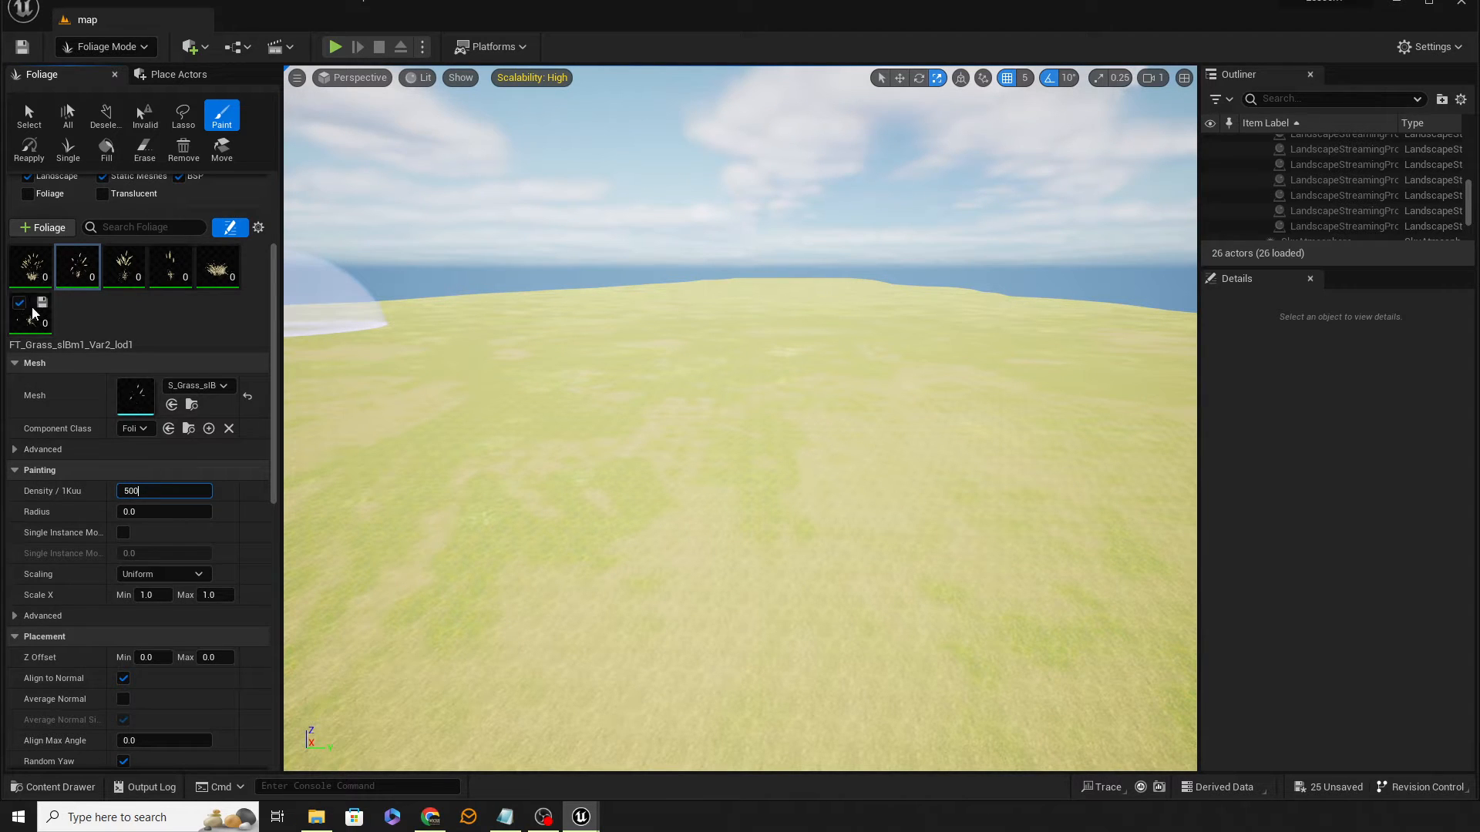
# Step: Select the Var1 grass foliage type and set its density to 150
pyautogui.click(30, 266)
pyautogui.click(160, 490)
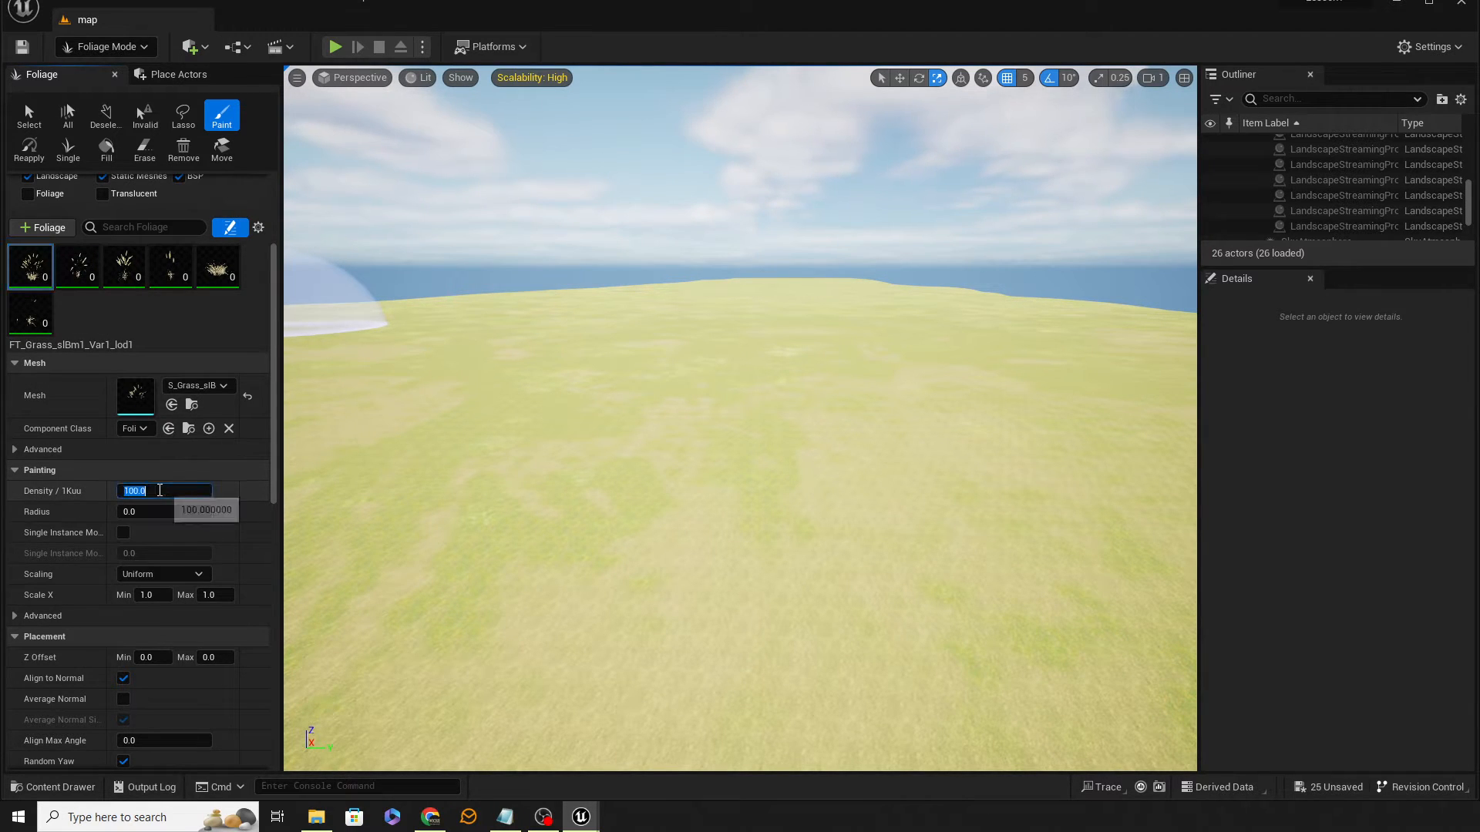
pyautogui.write('150')
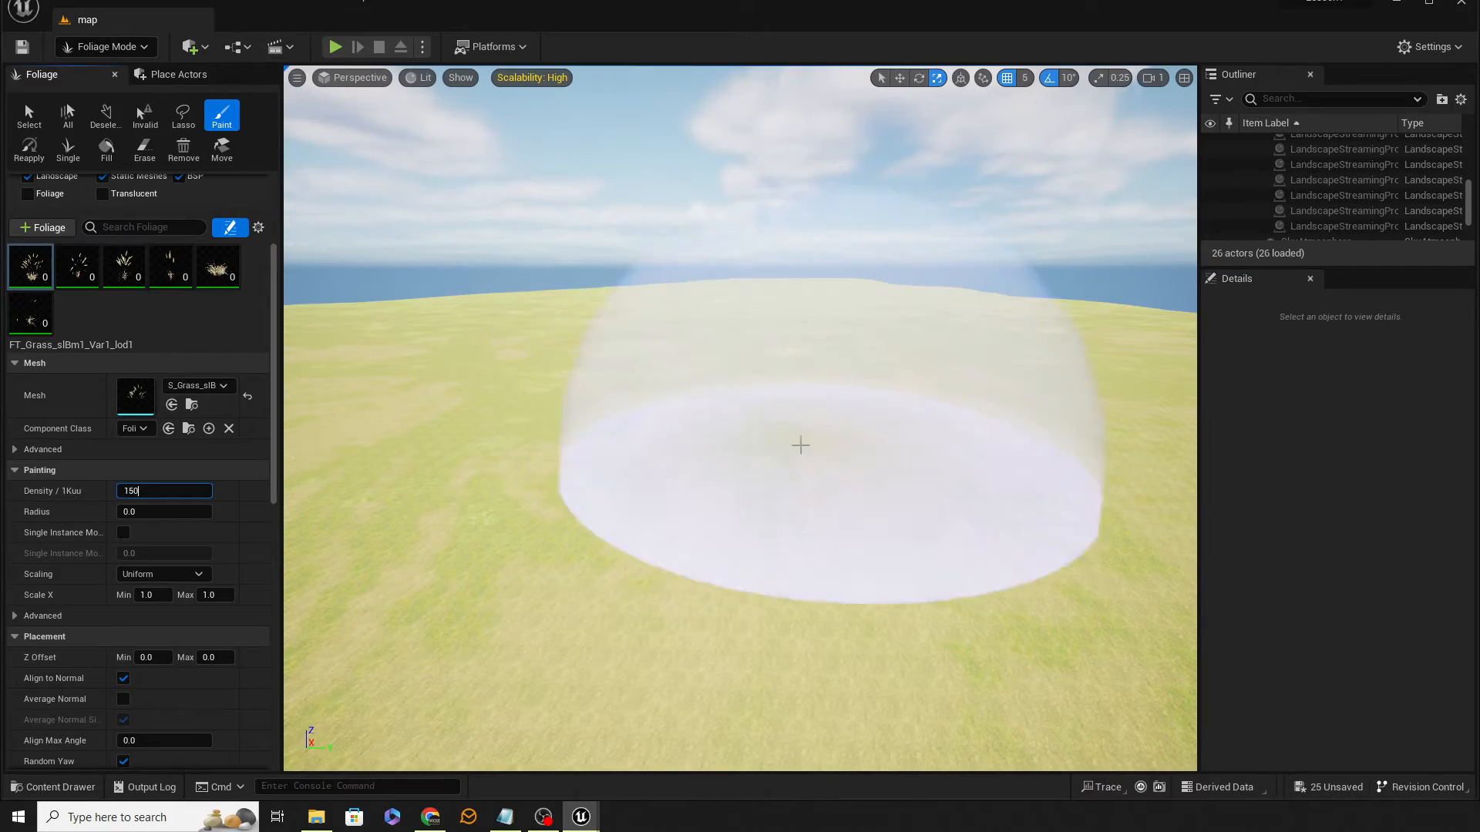
# Step: Paint a test patch of the grass types on the landscape, then undo it
pyautogui.click(797, 462)
pyautogui.moveTo(797, 462)
pyautogui.mouseDown(button='right')
pyautogui.moveTo(798, 413)
pyautogui.moveTo(470, 435)
pyautogui.moveTo(423, 514)
pyautogui.moveTo(433, 436)
pyautogui.mouseUp(button='right')
pyautogui.press('w')
pyautogui.press('s')
pyautogui.press('d')
pyautogui.press('w')
pyautogui.press('s')
pyautogui.press('w')
pyautogui.press('w')
pyautogui.press('s')
pyautogui.press('e')
pyautogui.moveTo(838, 281)
pyautogui.mouseDown(button='right')
pyautogui.moveTo(790, 325)
pyautogui.moveTo(832, 327)
pyautogui.moveTo(837, 358)
pyautogui.mouseUp(button='right')
pyautogui.press('w')
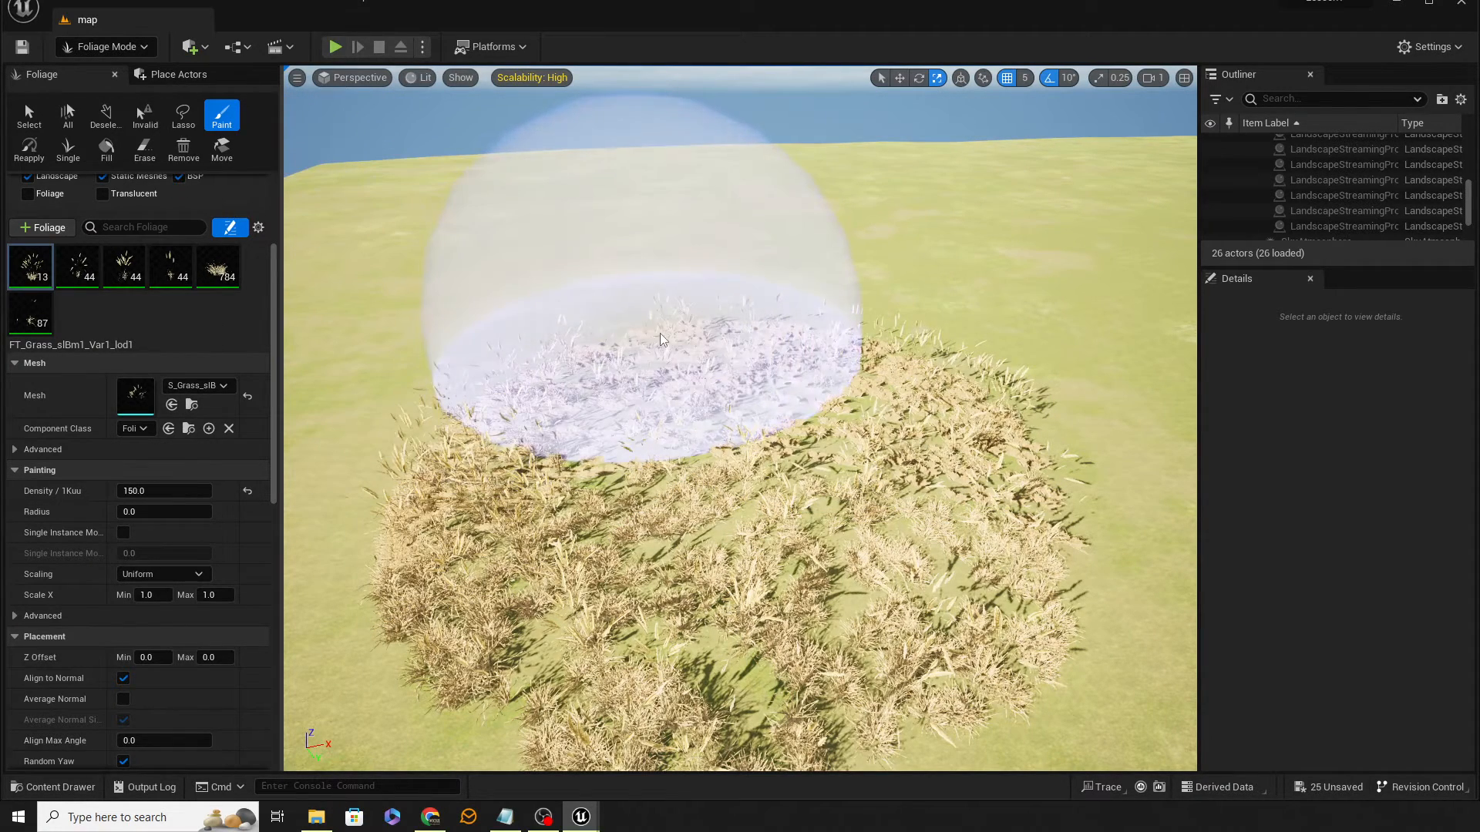
pyautogui.hotkey('ctrl', 'z')
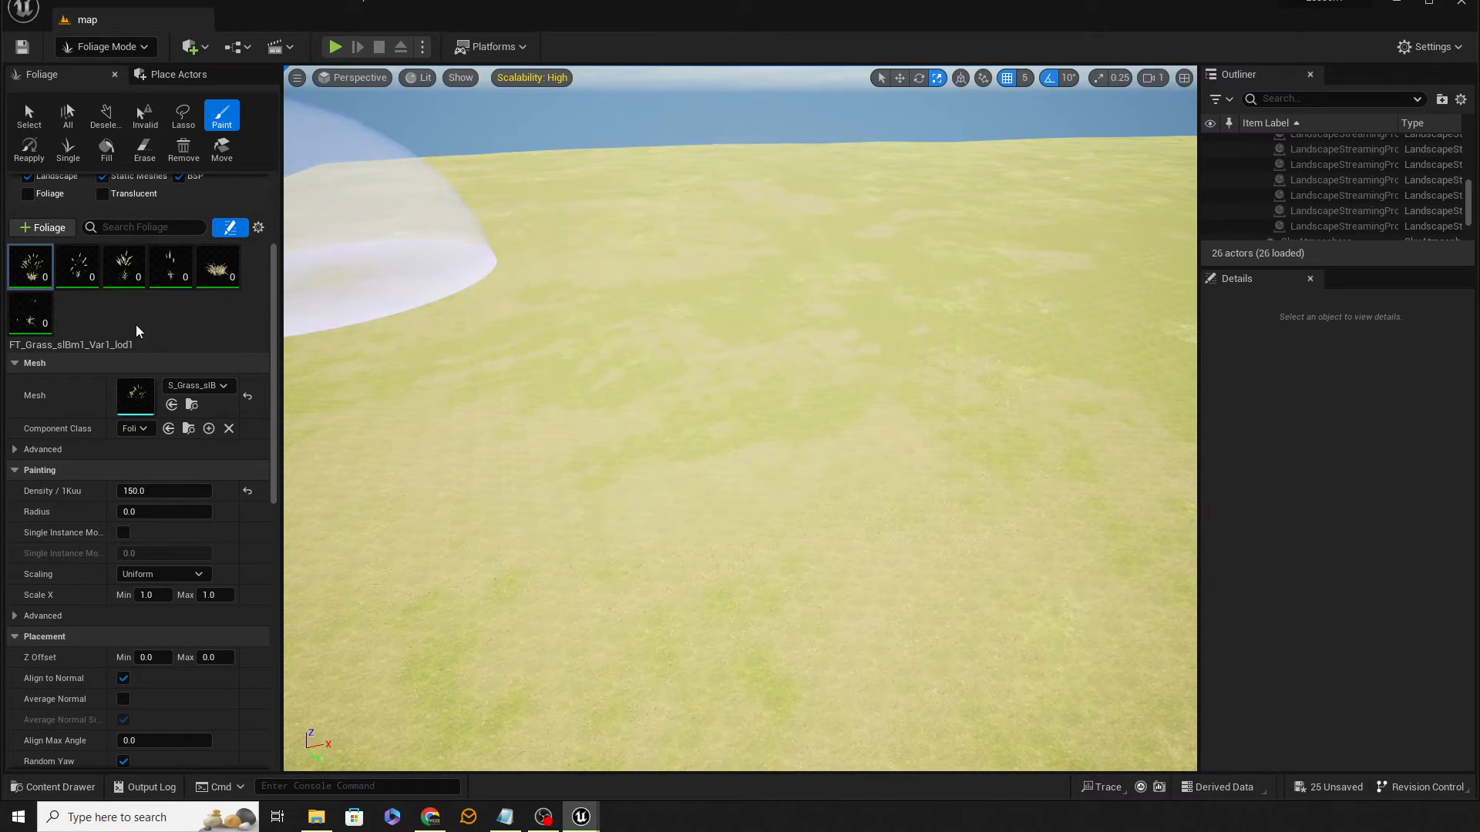
# Step: Open Quixel Bridge and export the Grass Clumps and Field Poppy Megascans plants into the project
pyautogui.moveTo(462, 401); pyautogui.dragTo(549, 366, button='right')
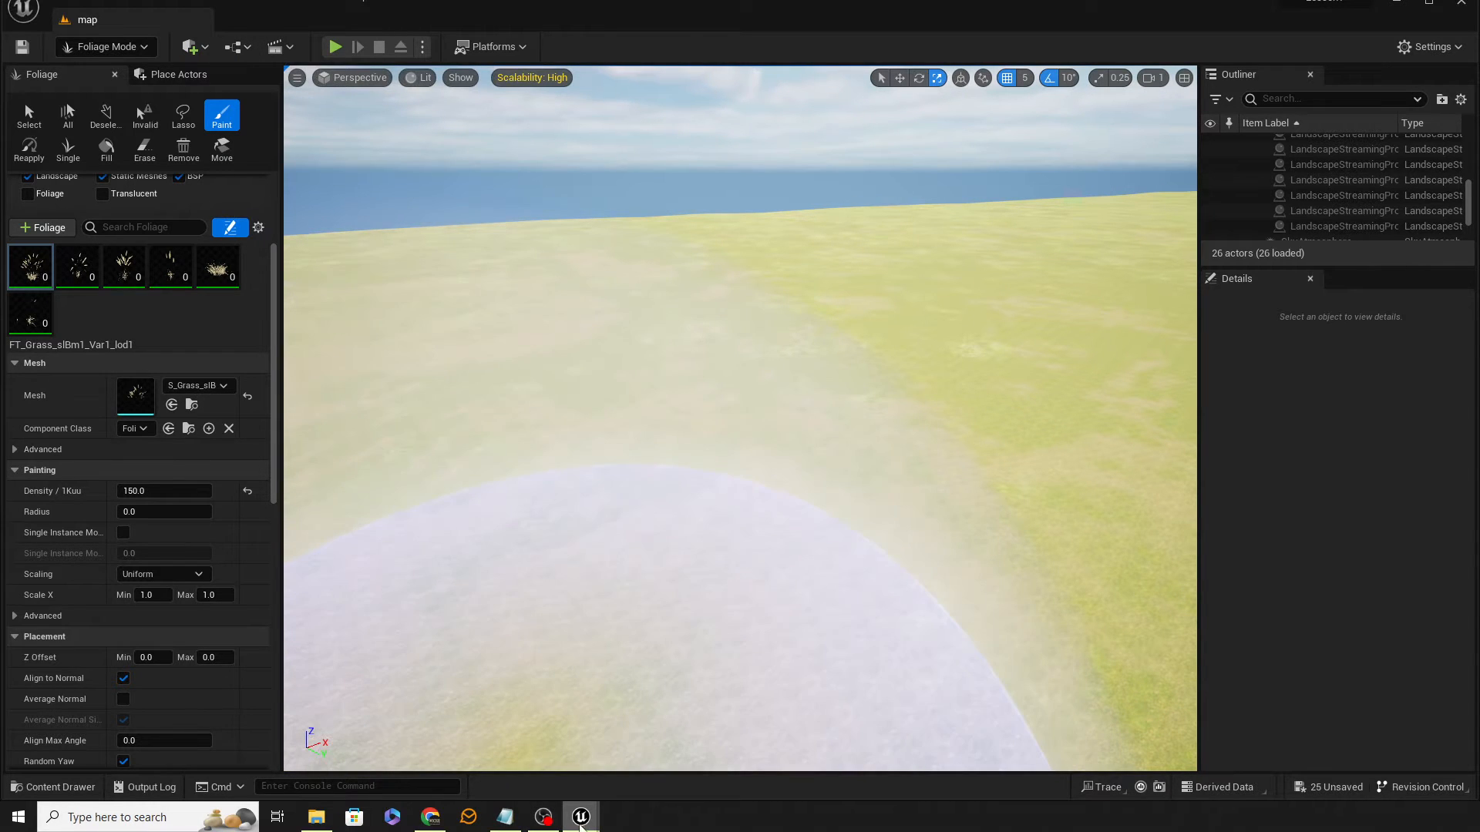
pyautogui.moveTo(581, 825)
pyautogui.click(629, 768)
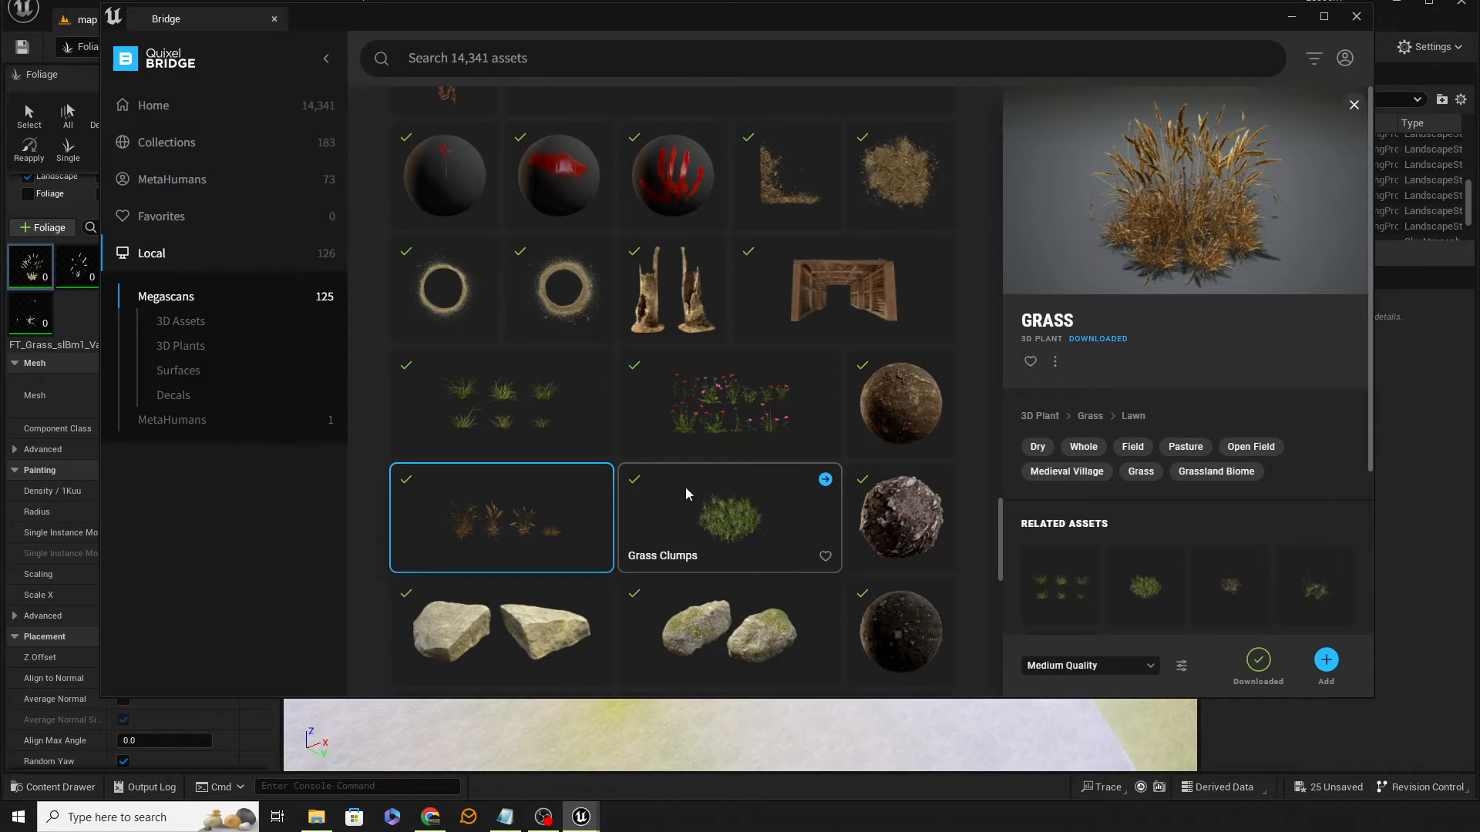
pyautogui.click(741, 534)
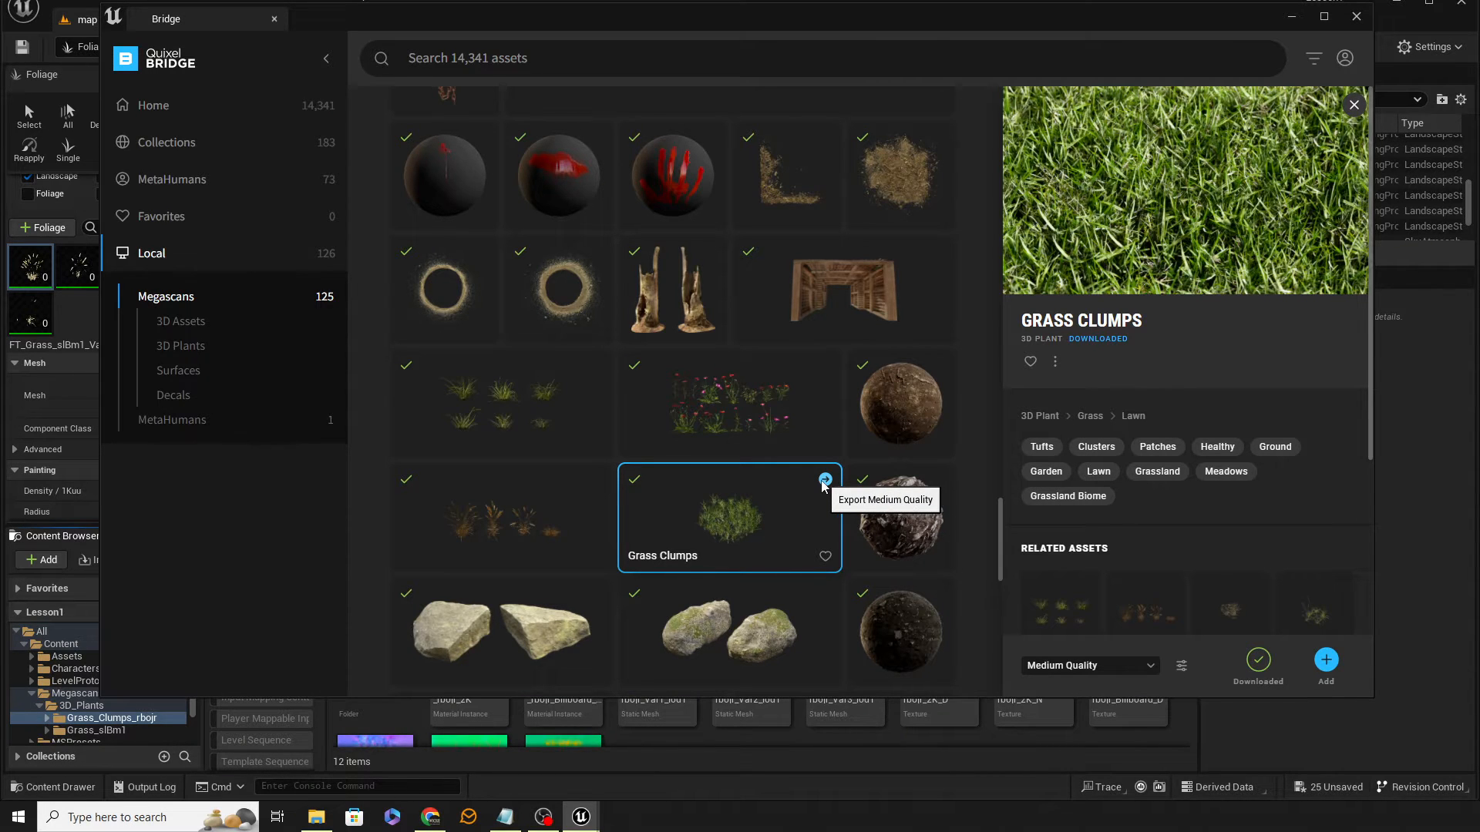
pyautogui.click(766, 418)
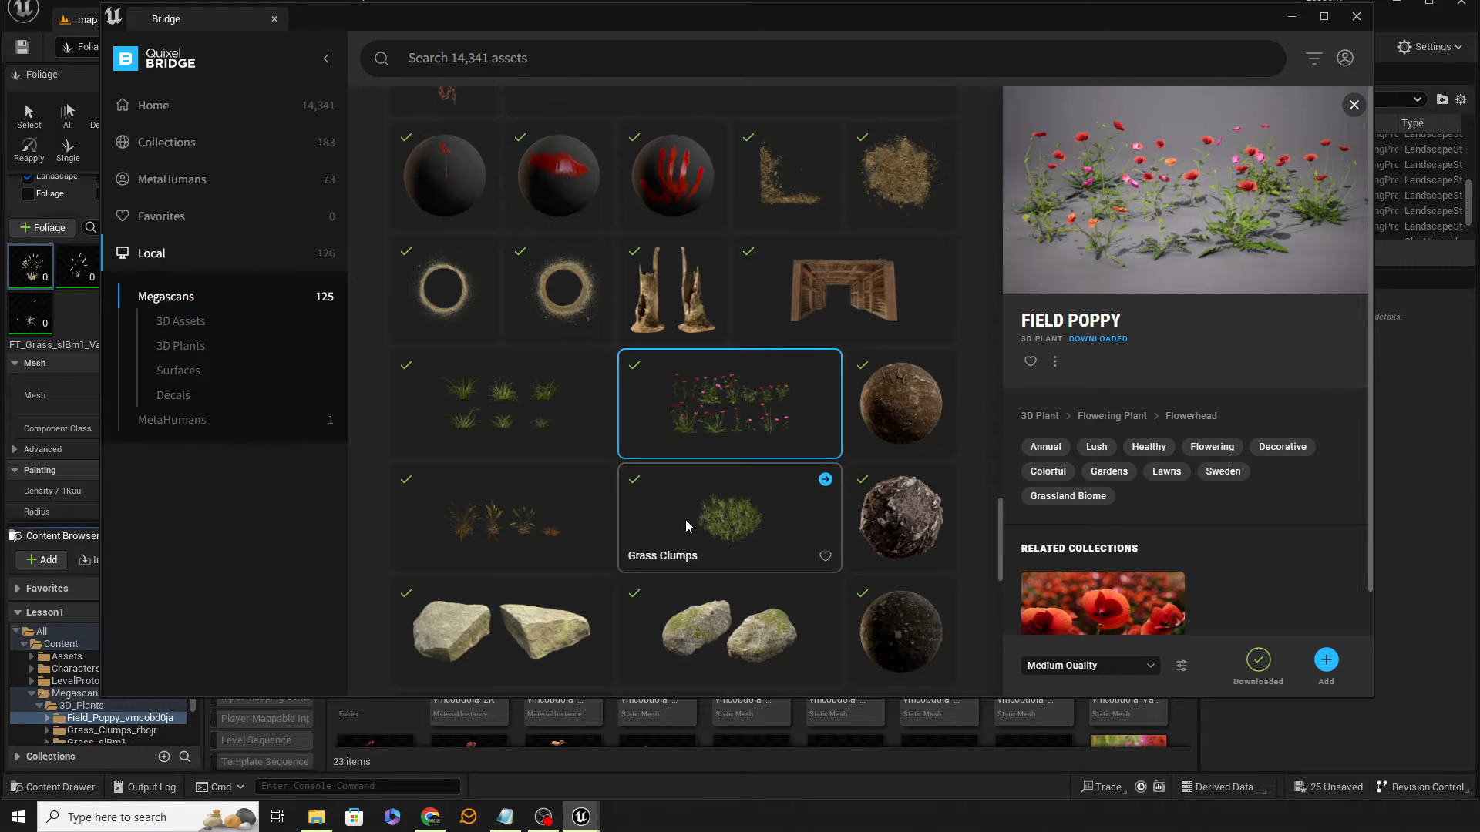
pyautogui.click(1357, 17)
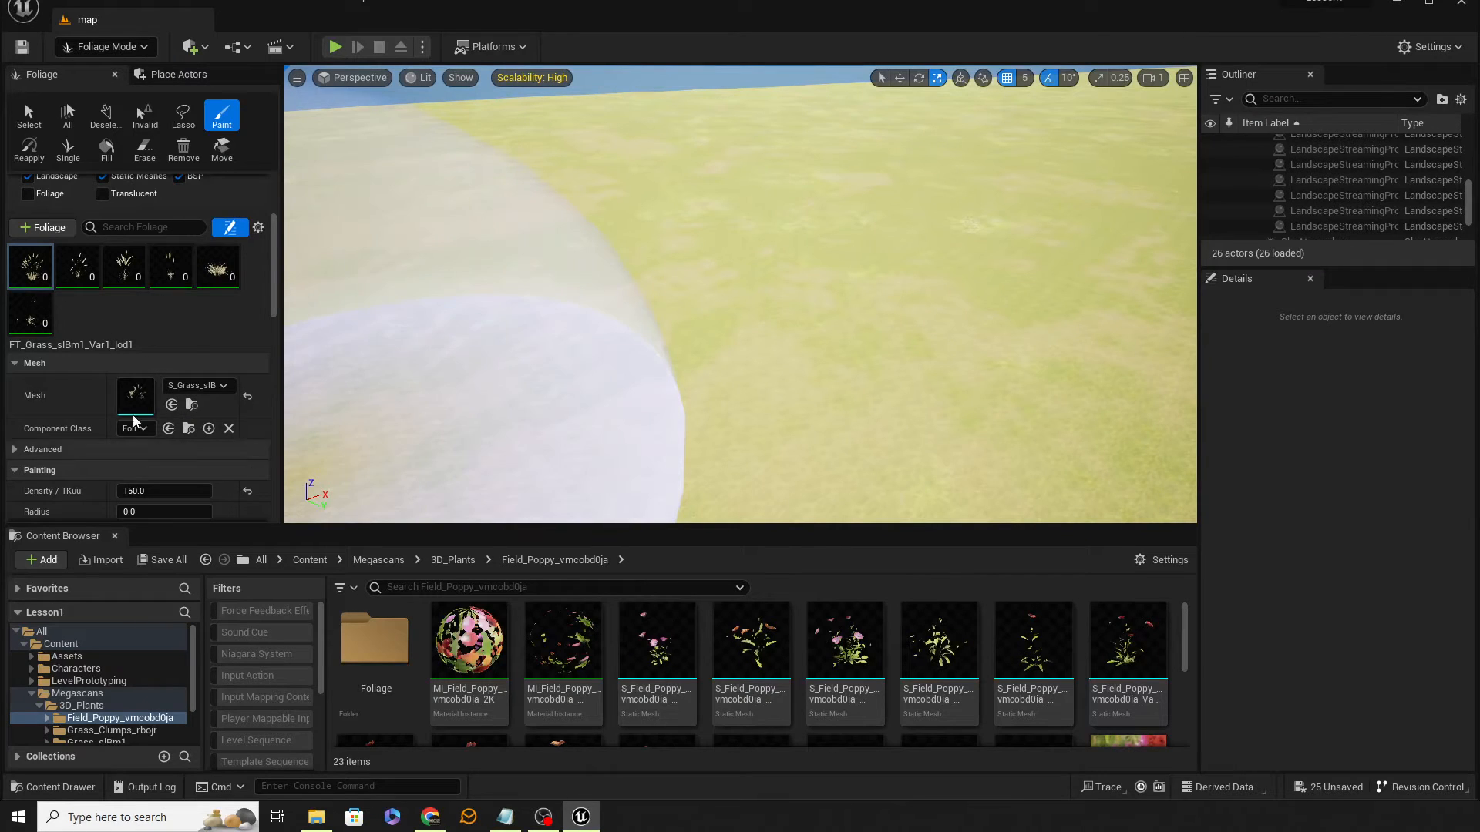
# Step: Add all Field Poppy foliage types from its Foliage folder to the foliage palette
pyautogui.click(169, 314)
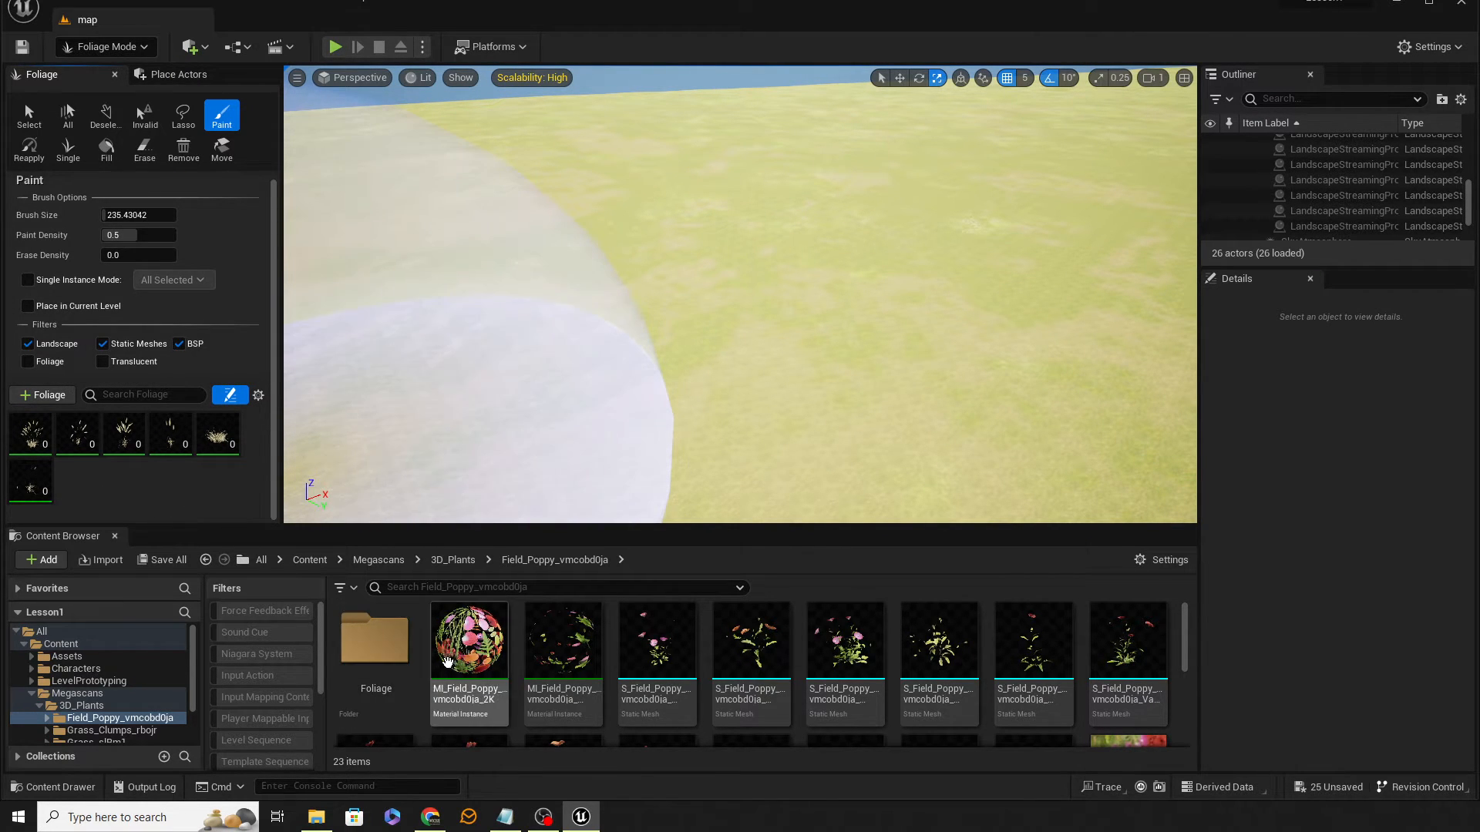
pyautogui.doubleClick(376, 638)
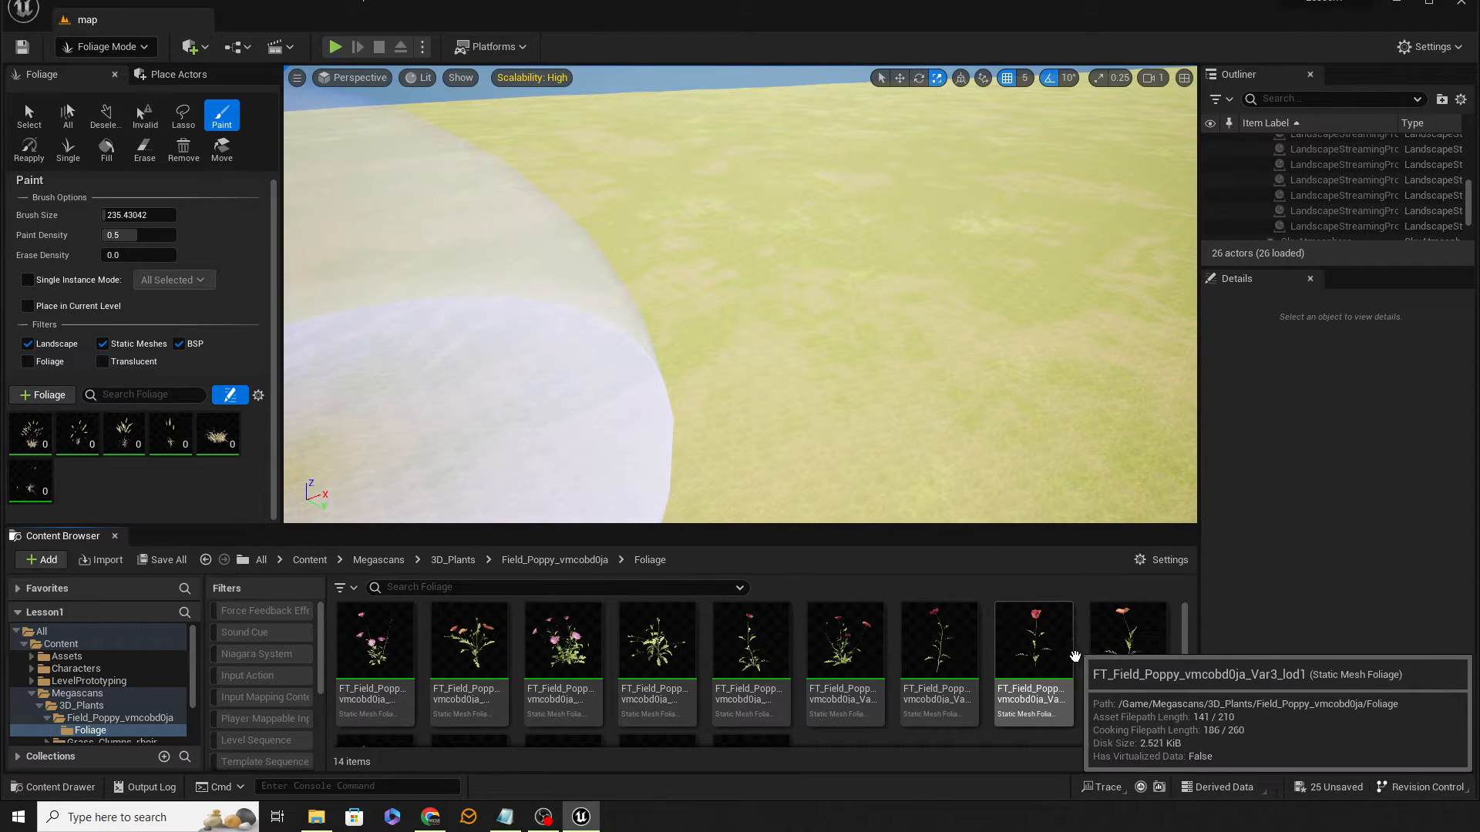
pyautogui.scroll(-2, 1025, 663)
pyautogui.click(736, 703)
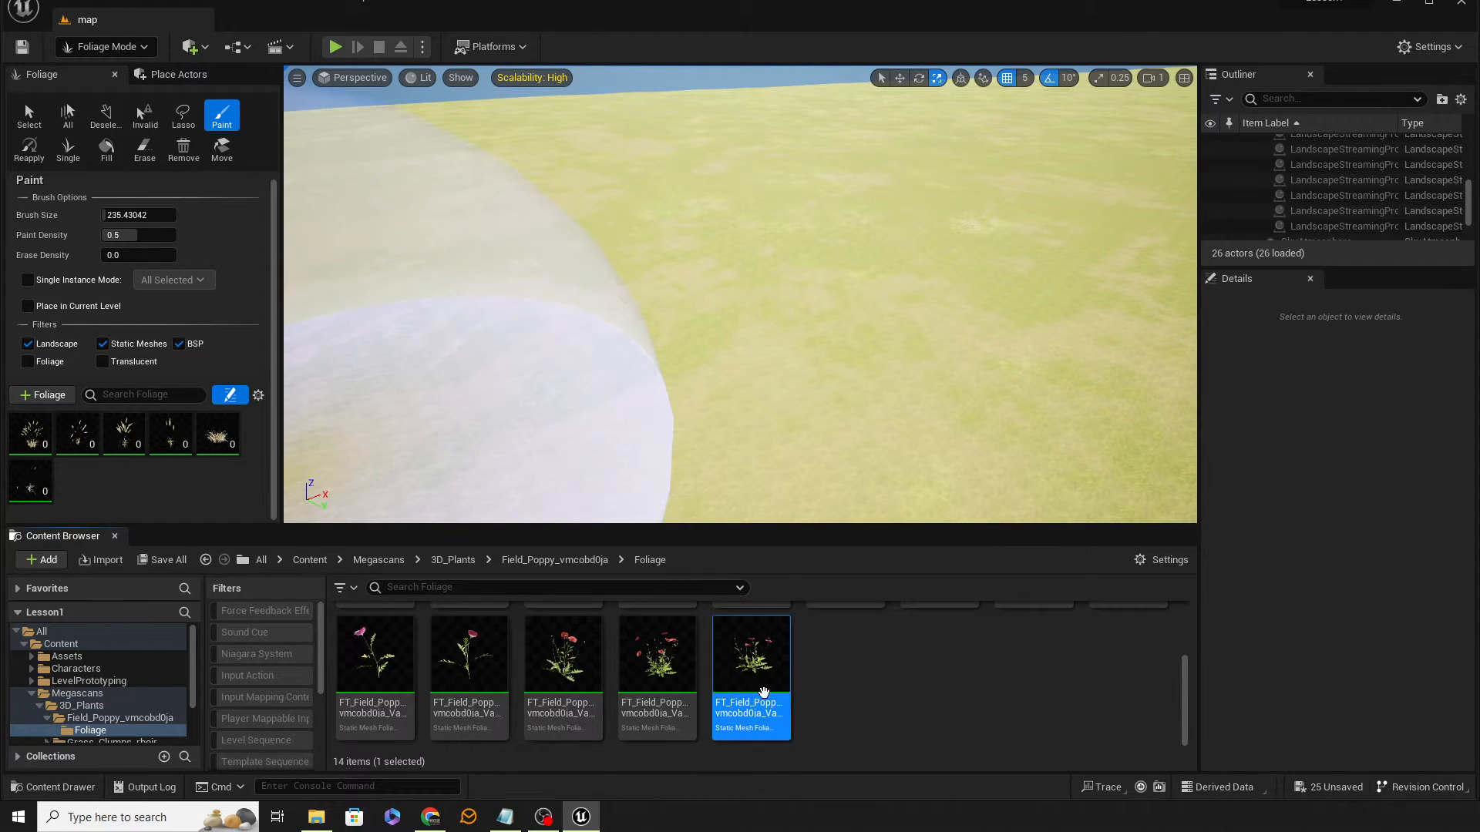
pyautogui.scroll(2, 397, 697)
pyautogui.hotkey('ctrl', 'a')
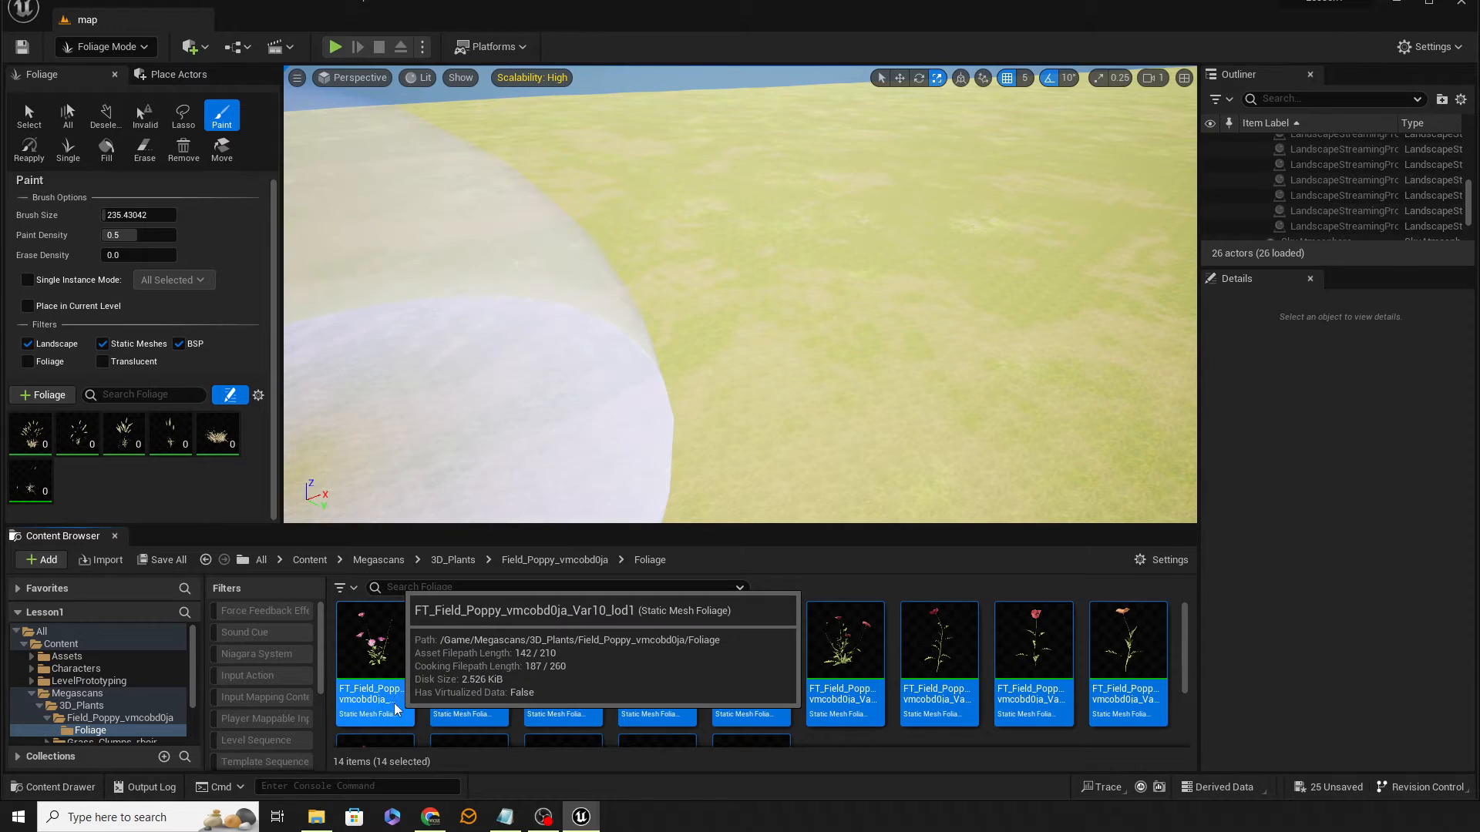
pyautogui.doubleClick(394, 699)
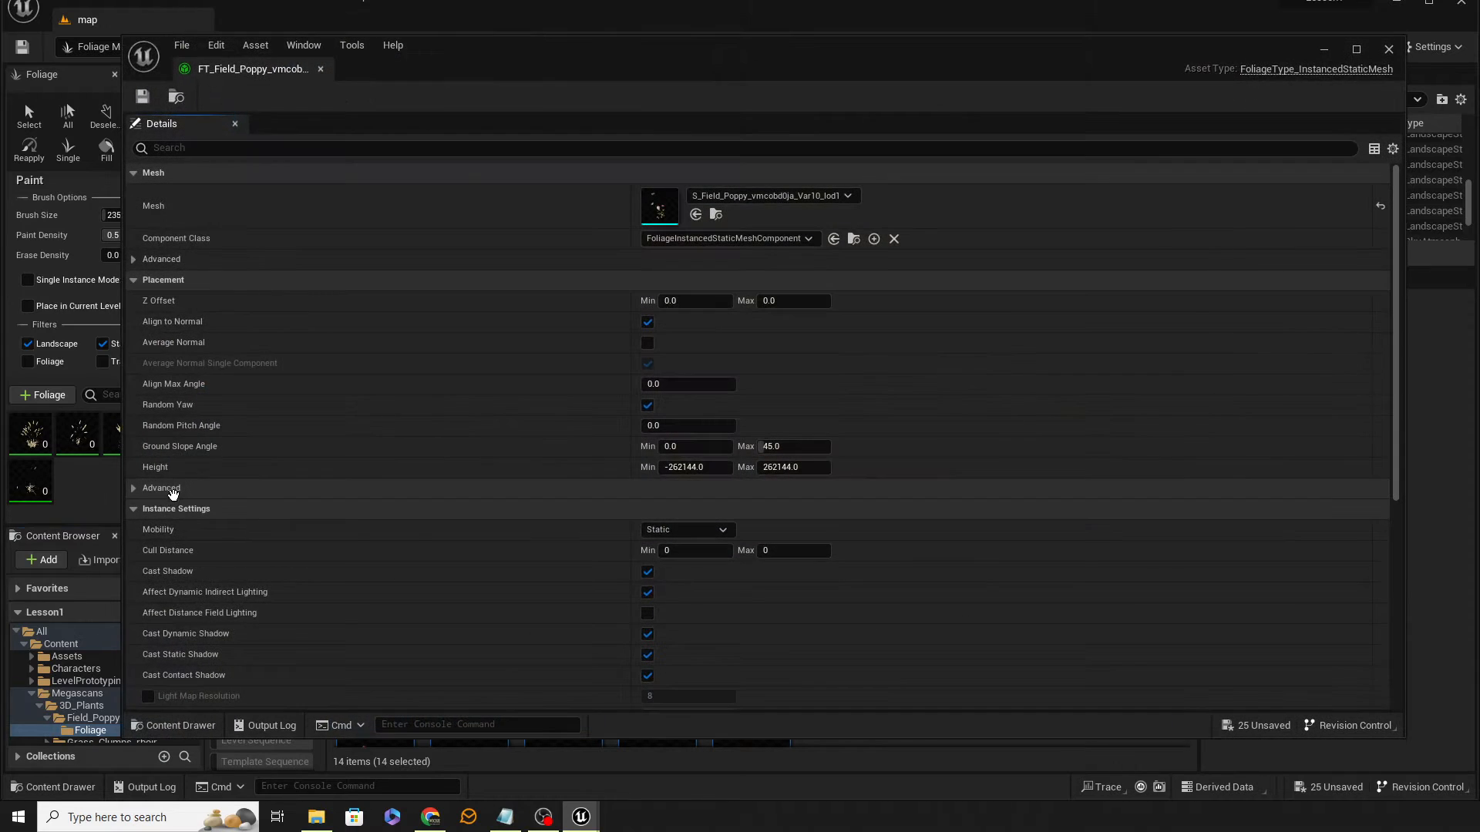
pyautogui.click(1389, 49)
pyautogui.moveTo(617, 697); pyautogui.dragTo(208, 496)
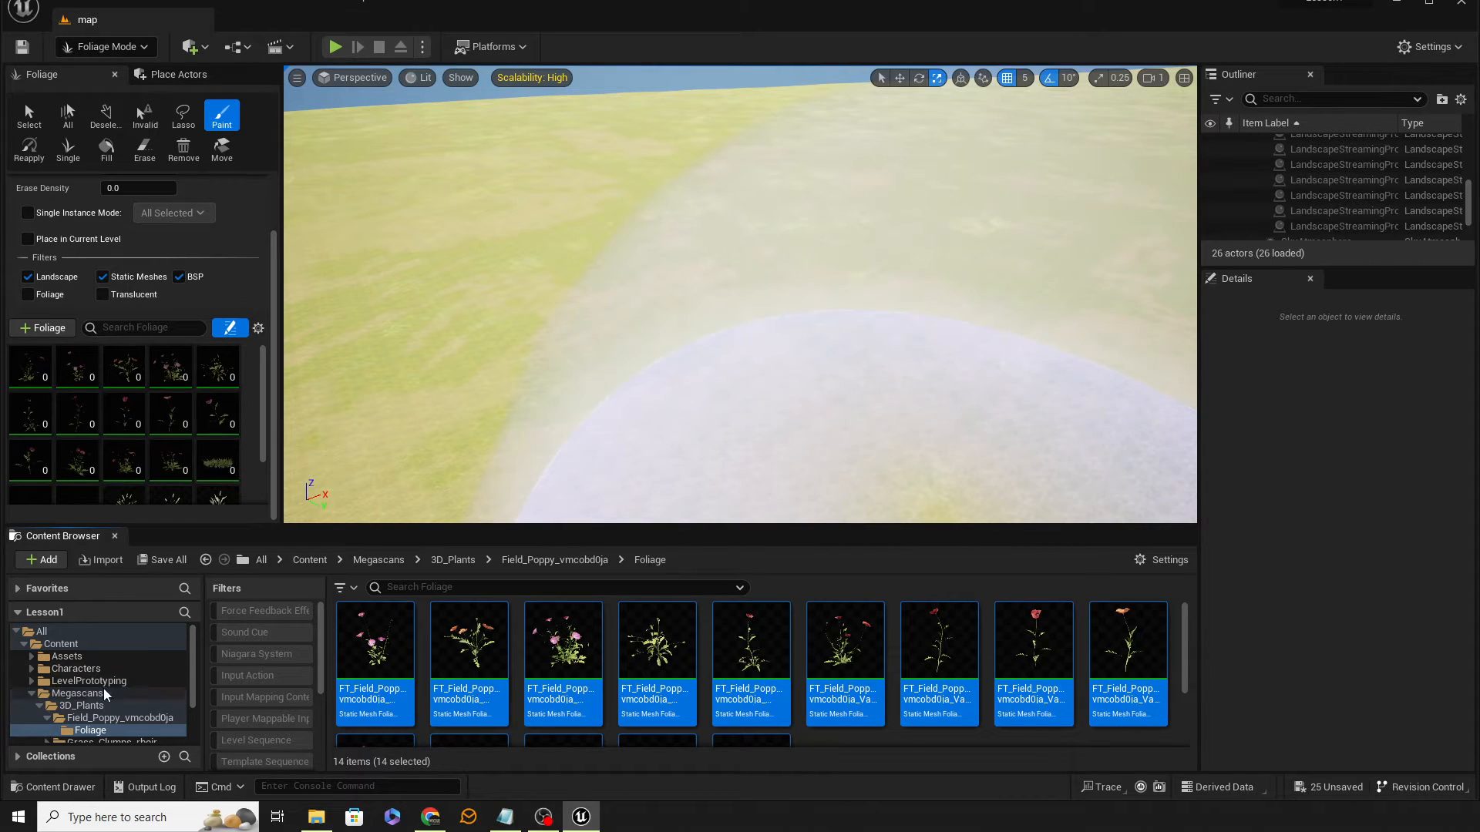
# Step: Add the three Grass Clumps foliage types from its Foliage folder to the foliage palette
pyautogui.click(43, 718)
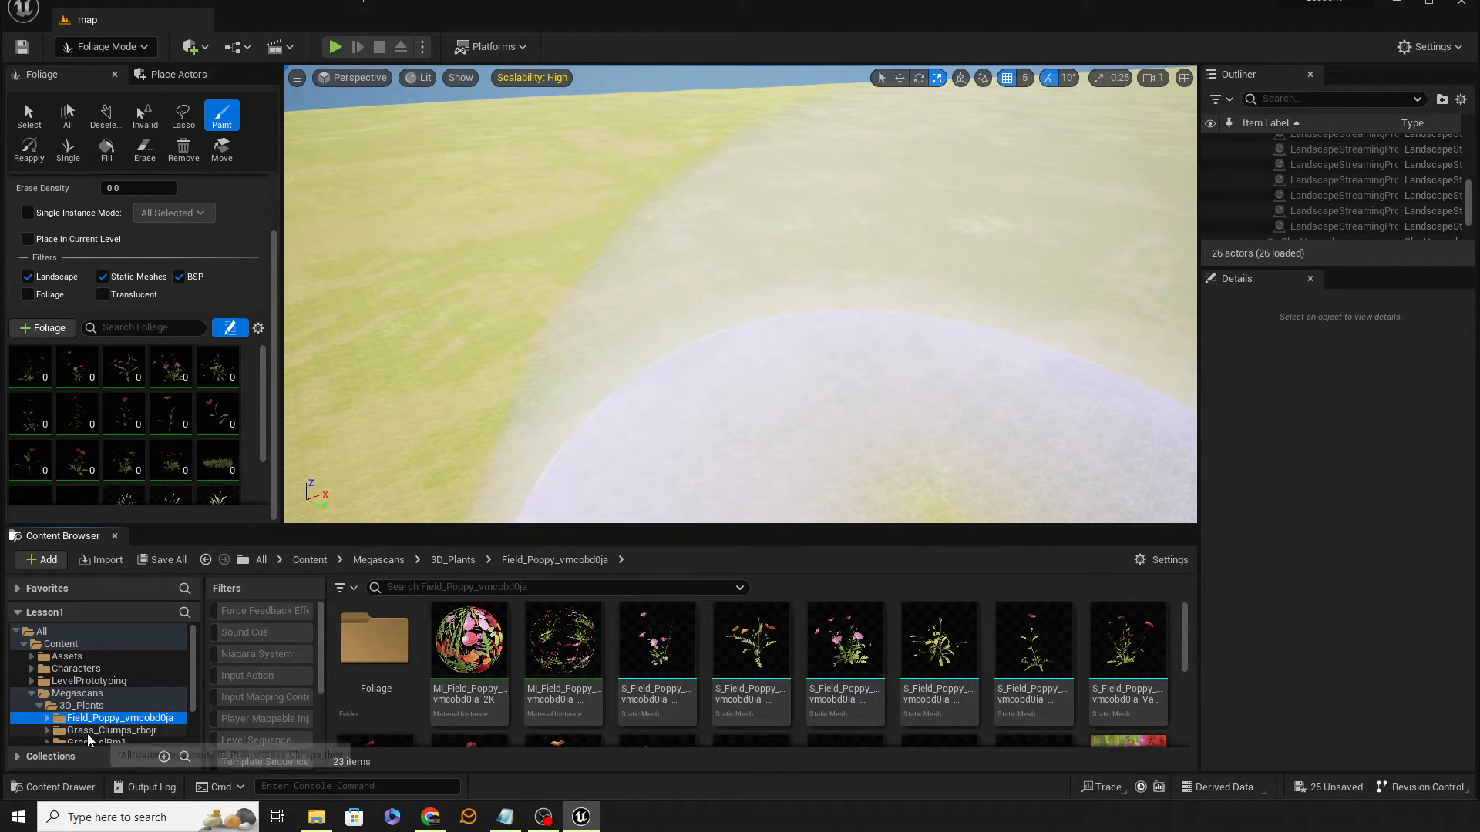
pyautogui.click(86, 731)
pyautogui.doubleClick(409, 688)
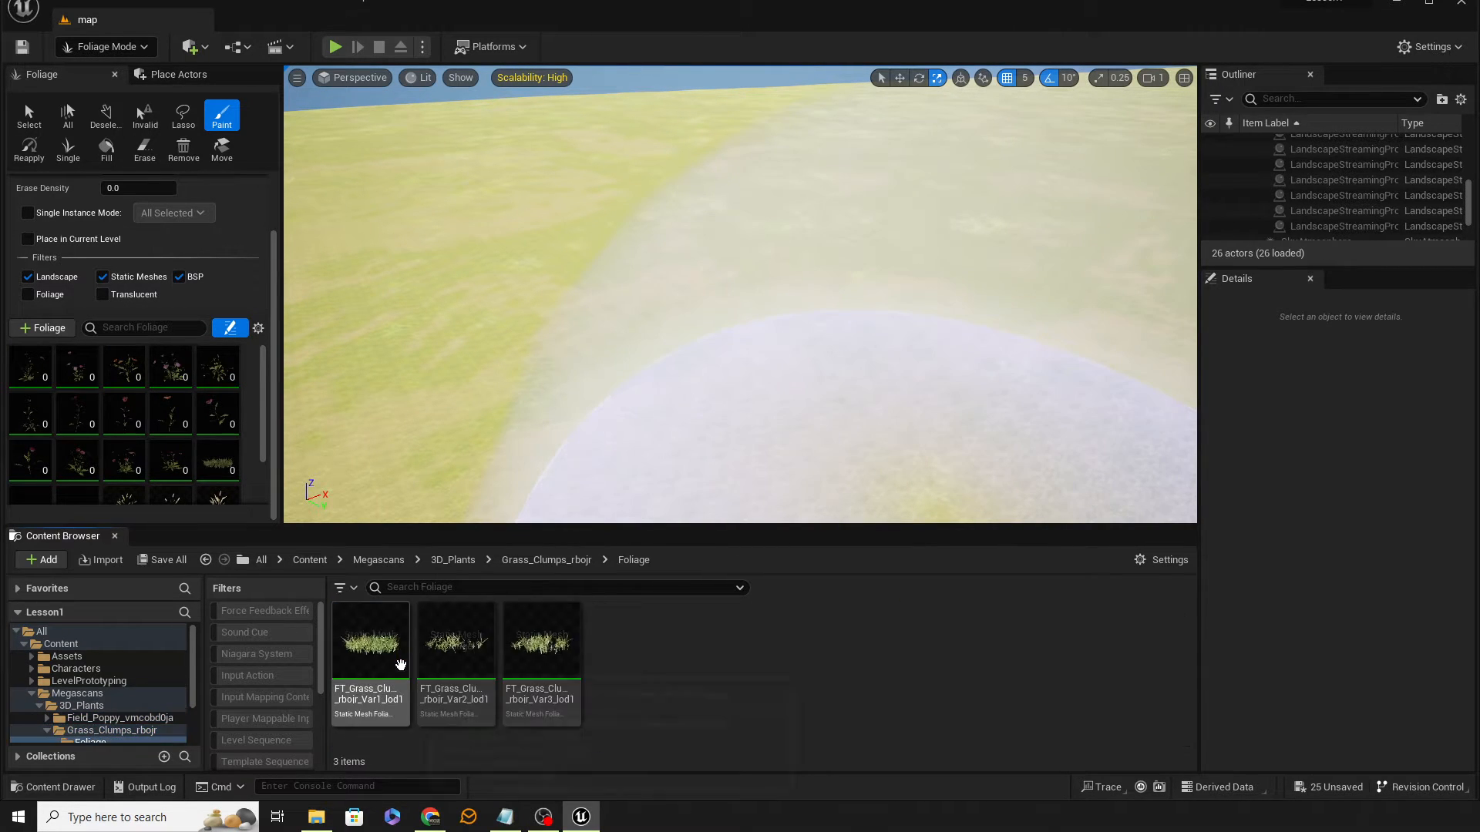
pyautogui.click(377, 678)
pyautogui.keyDown('shift'); pyautogui.click(576, 684); pyautogui.keyUp('shift')
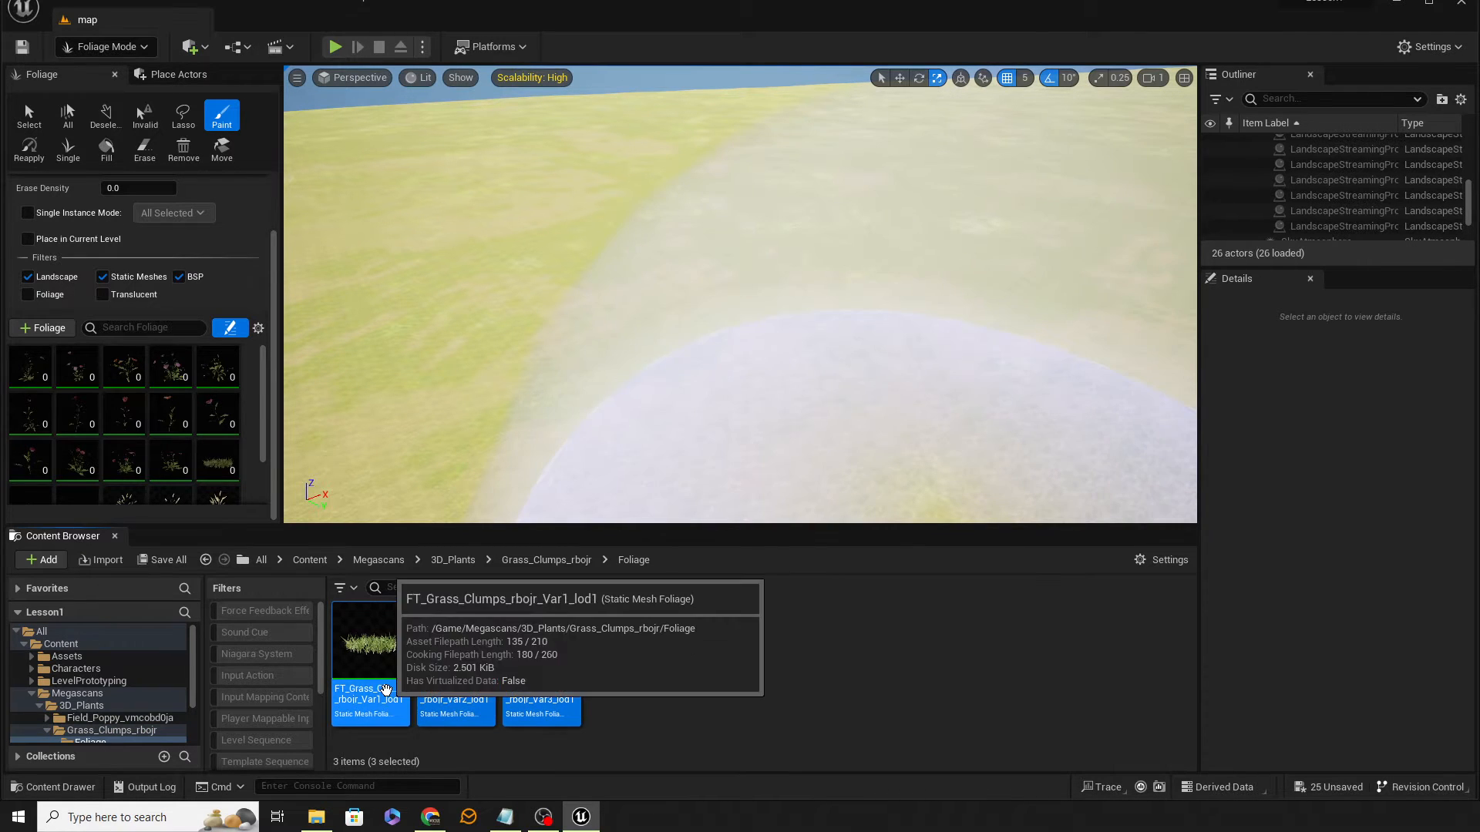
pyautogui.moveTo(378, 670); pyautogui.dragTo(114, 454)
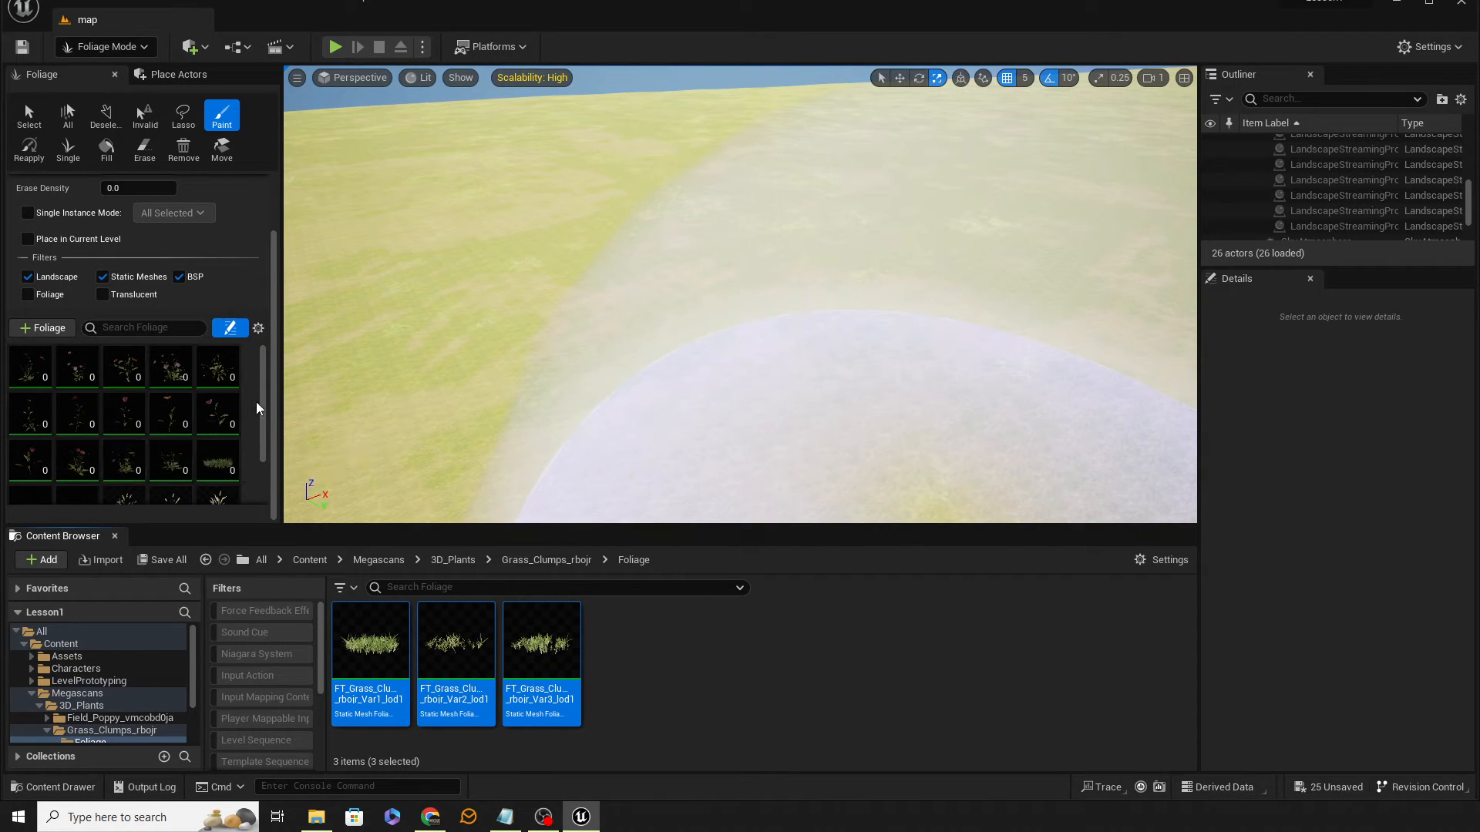
# Step: Select the three Grass Clumps foliage types and set their density to 2500
pyautogui.moveTo(263, 409); pyautogui.dragTo(268, 441)
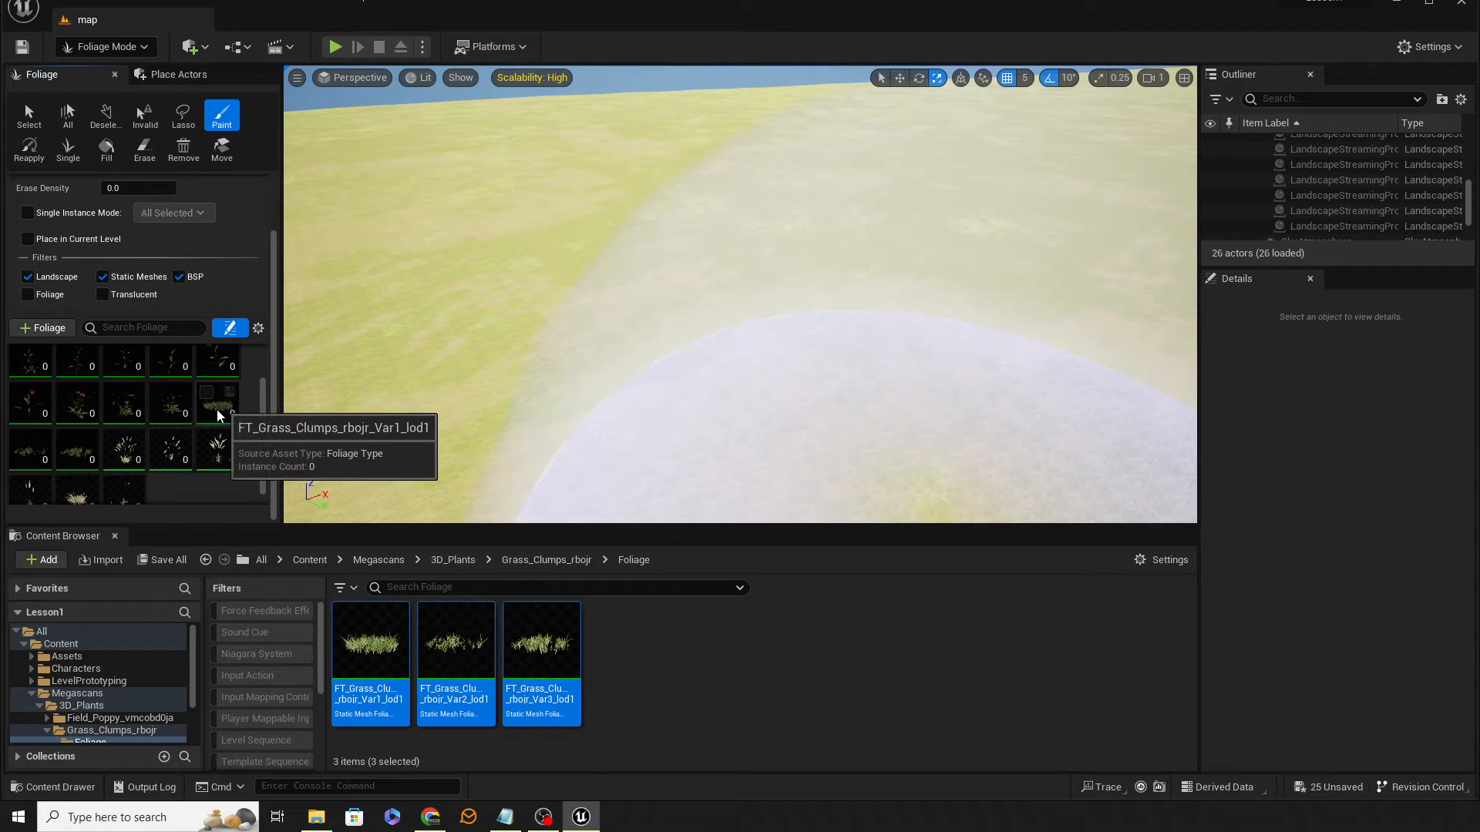
pyautogui.click(216, 409)
pyautogui.keyDown('shift'); pyautogui.click(69, 357); pyautogui.keyUp('shift')
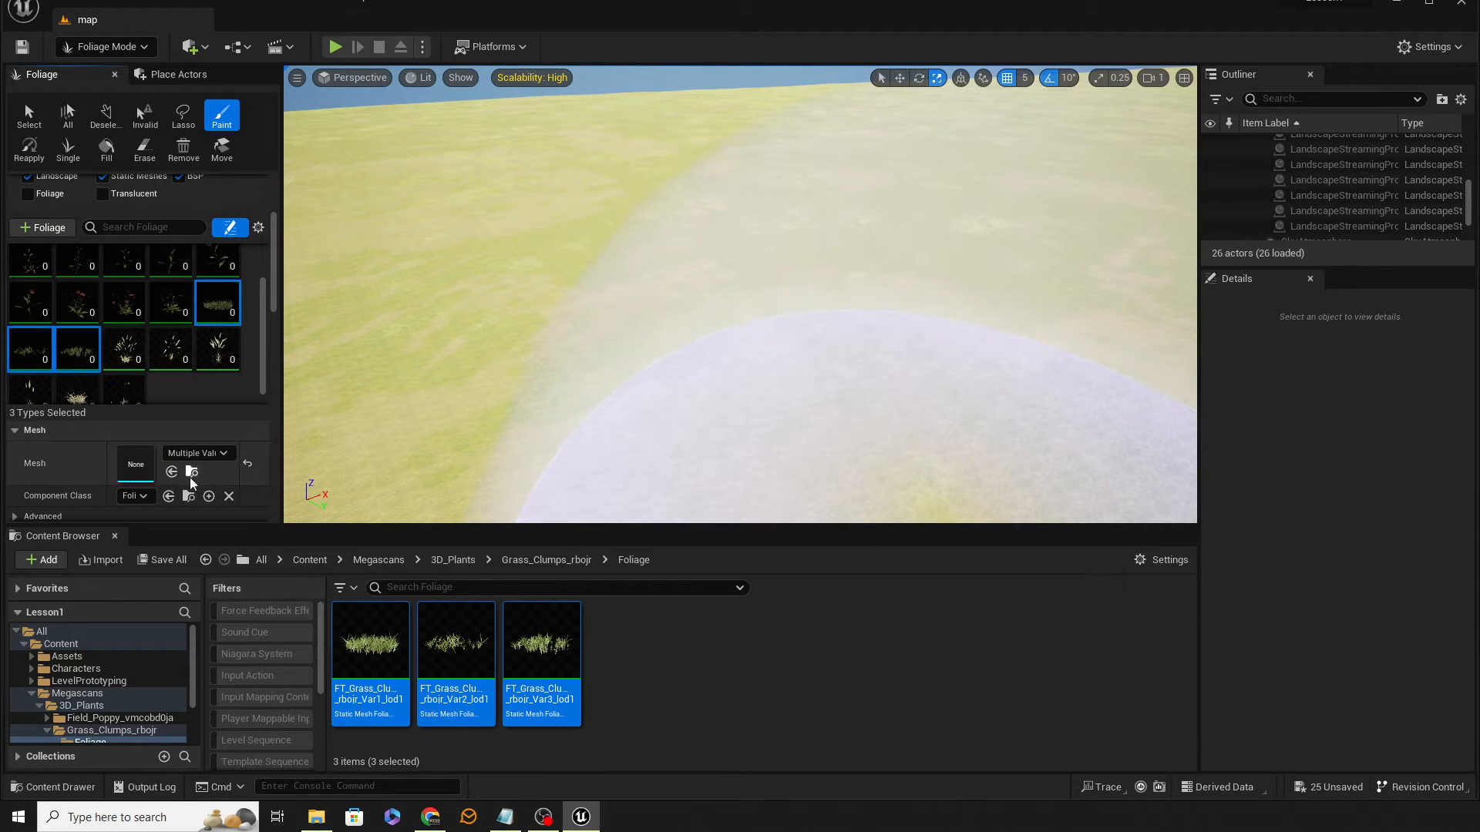
pyautogui.click(114, 537)
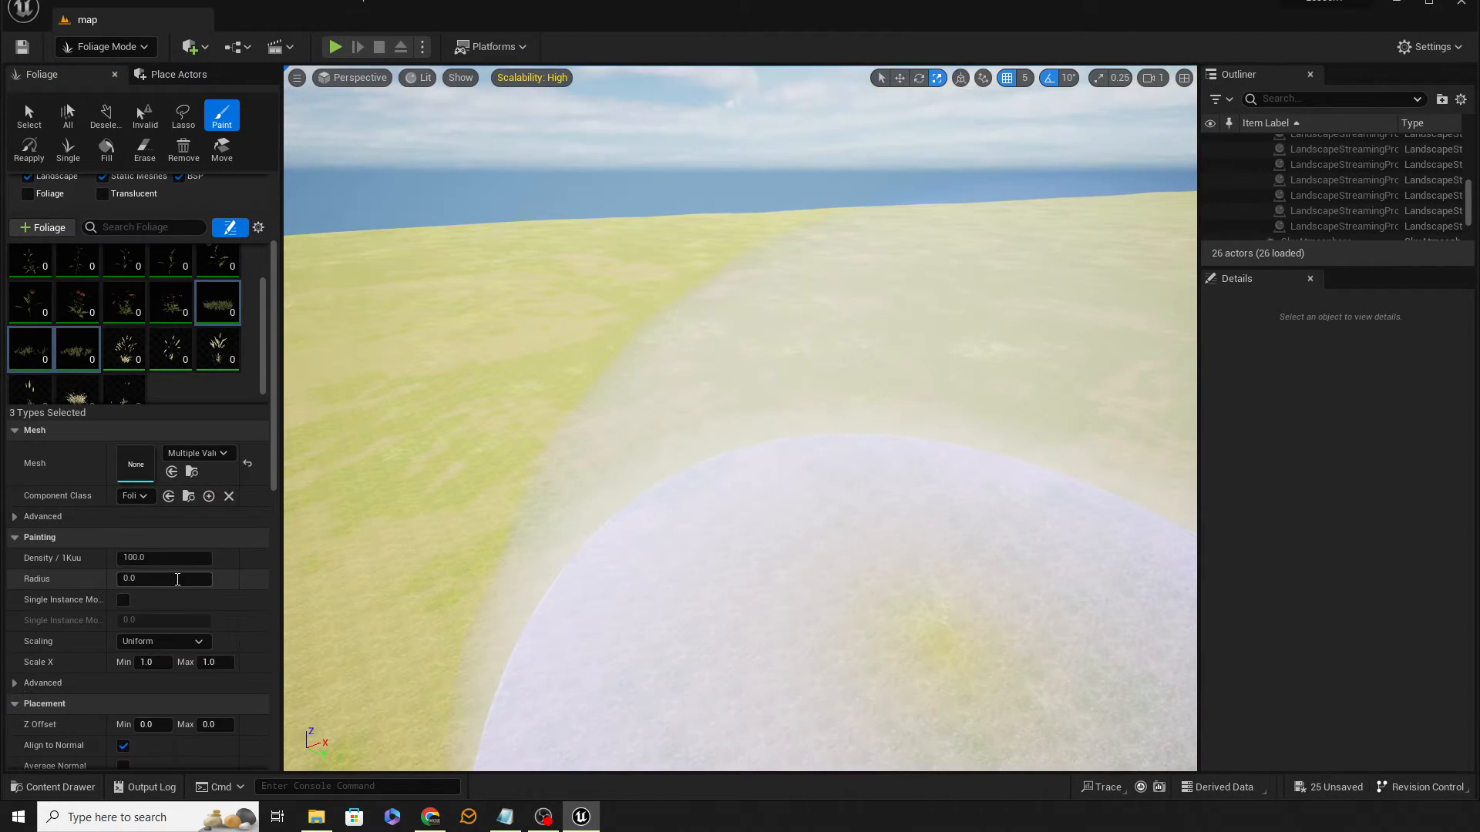
pyautogui.click(158, 556)
pyautogui.write('2500')
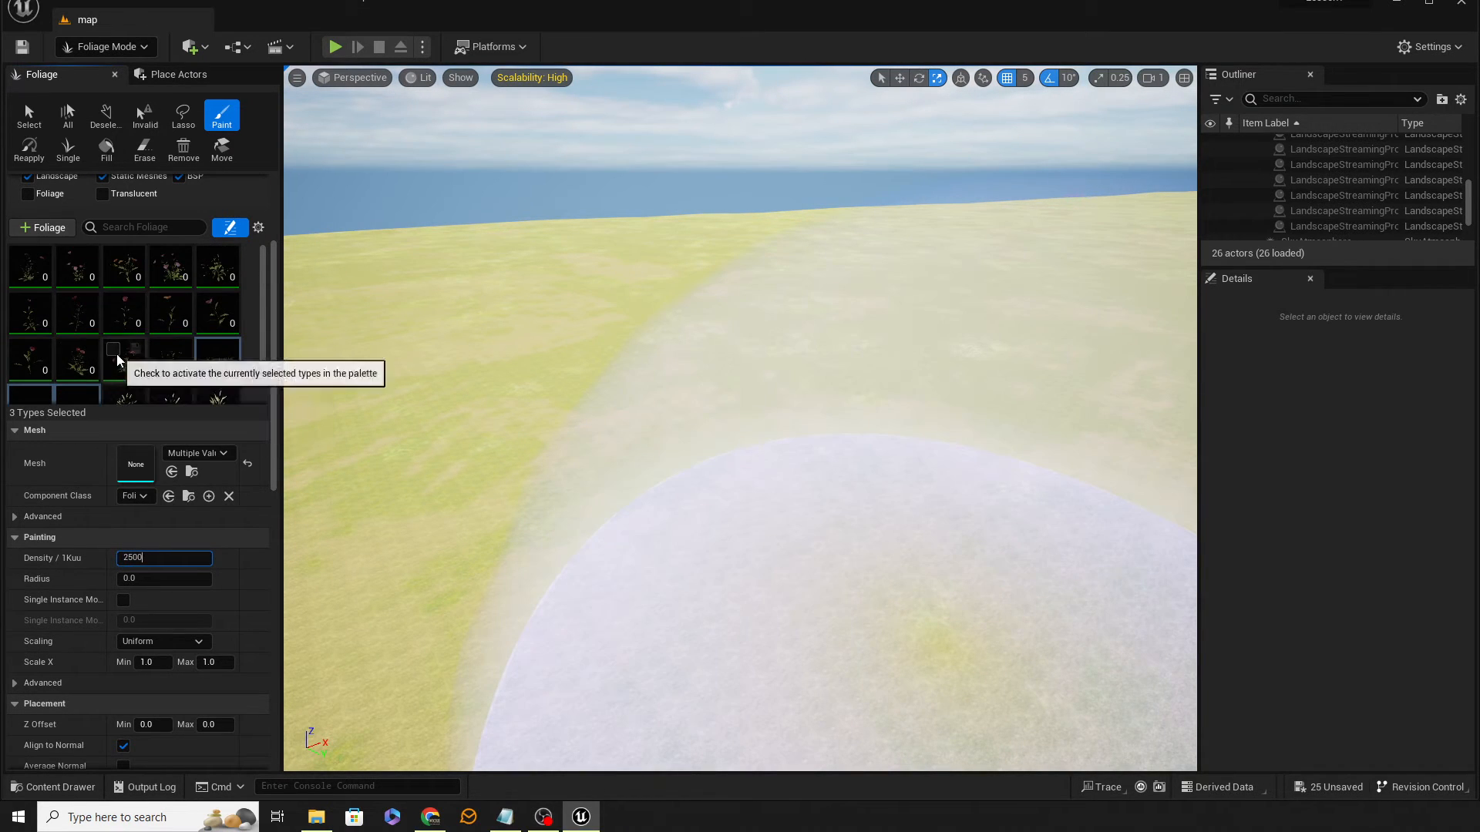
# Step: Select the five slBm1 grass types, paint a test patch with them, then undo it
pyautogui.click(35, 278)
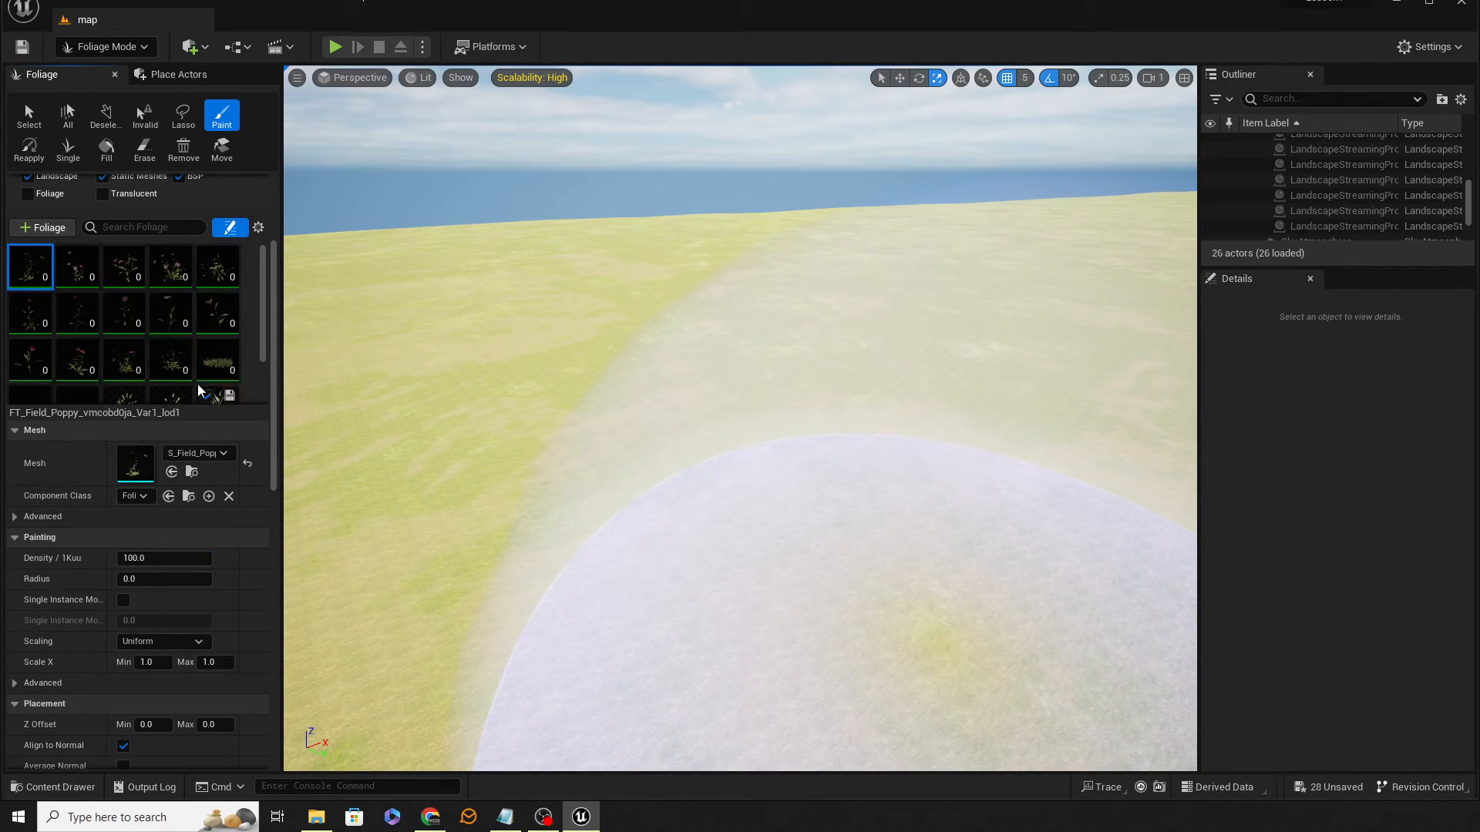
pyautogui.scroll(-4, 202, 378)
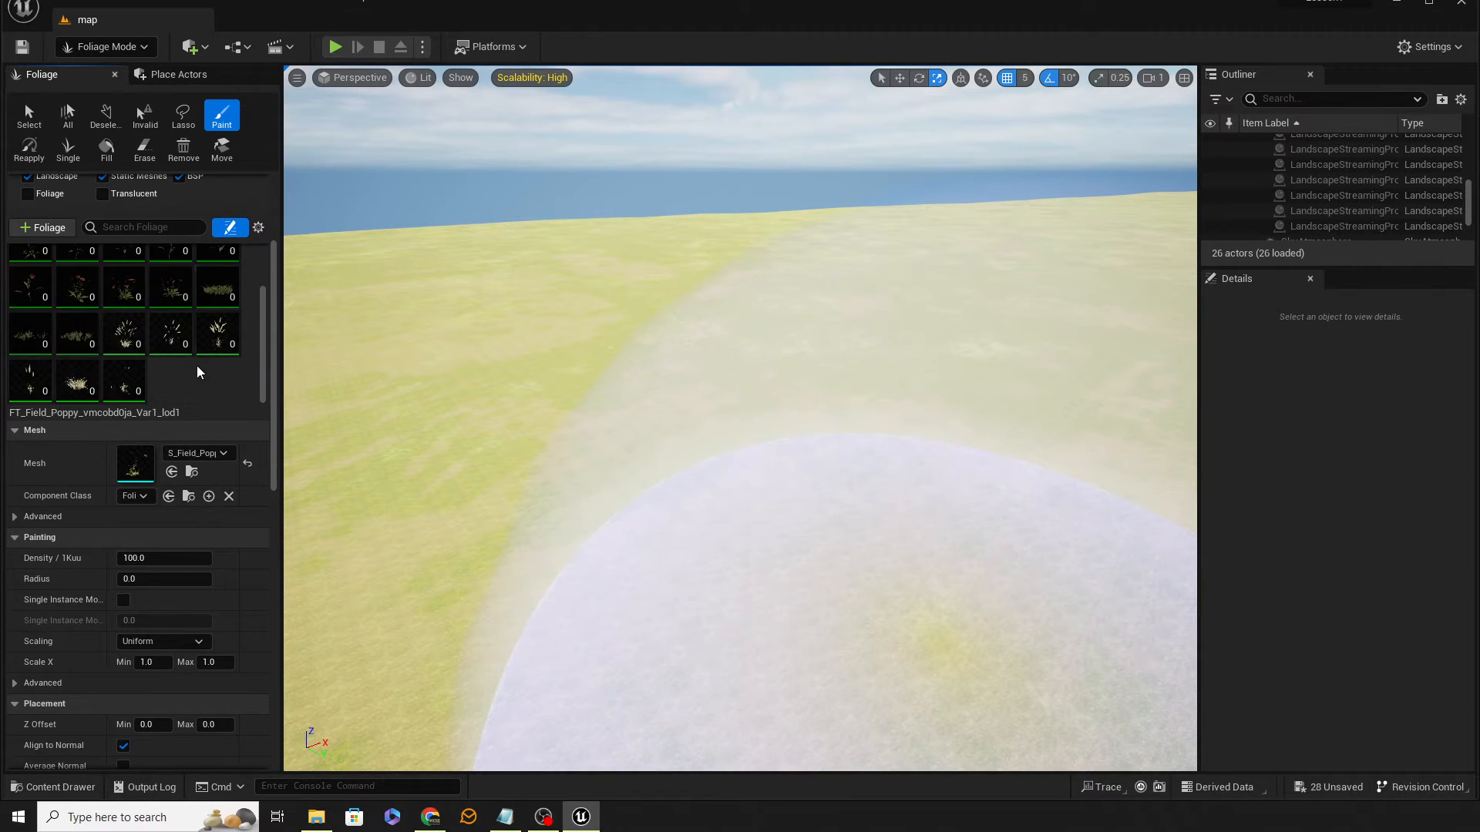
pyautogui.click(123, 292)
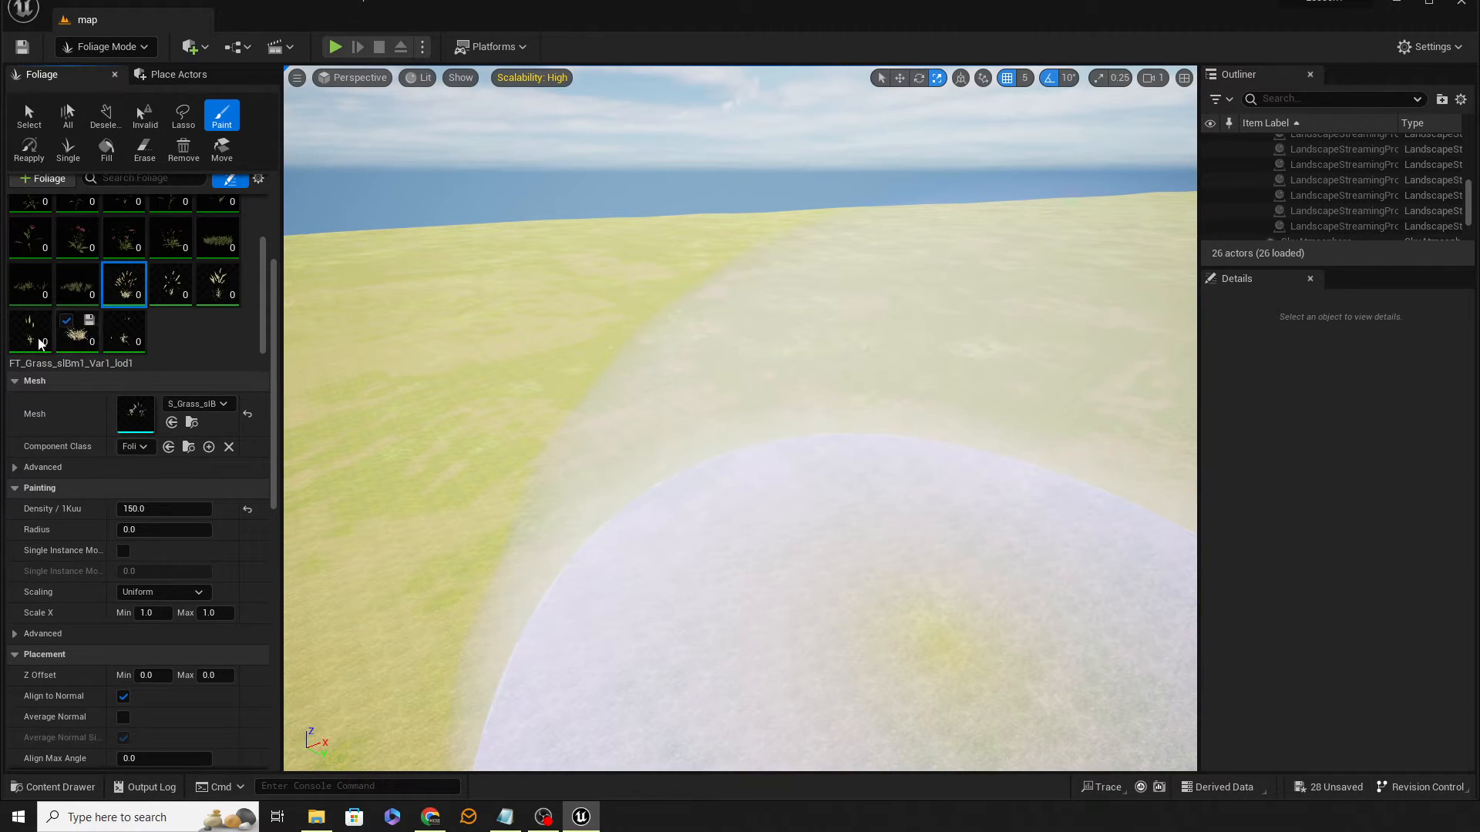
pyautogui.keyDown('shift'); pyautogui.click(30, 342); pyautogui.keyUp('shift')
pyautogui.keyDown('ctrl'); pyautogui.click(127, 339); pyautogui.keyUp('ctrl')
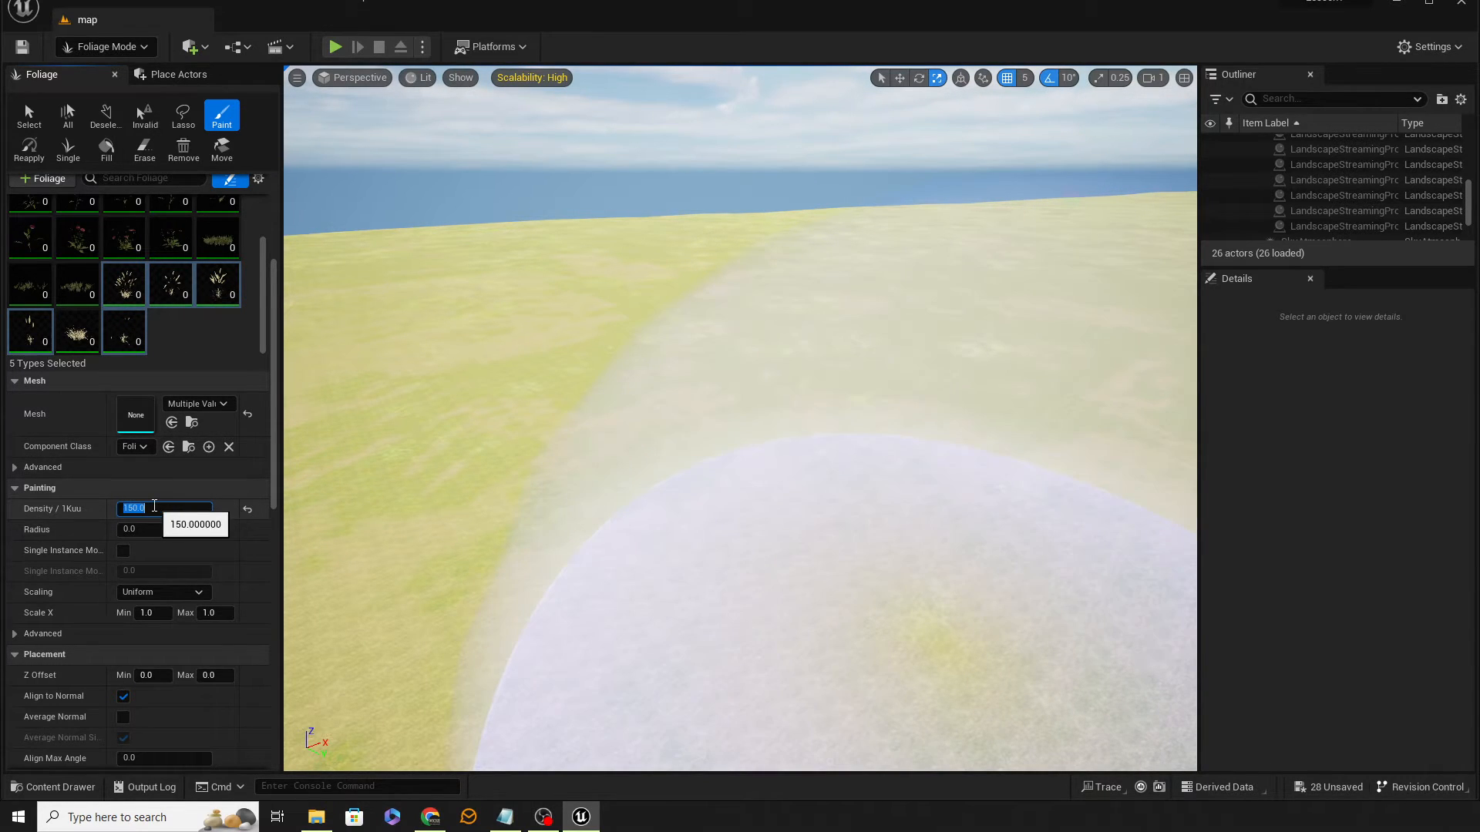
pyautogui.click(711, 447)
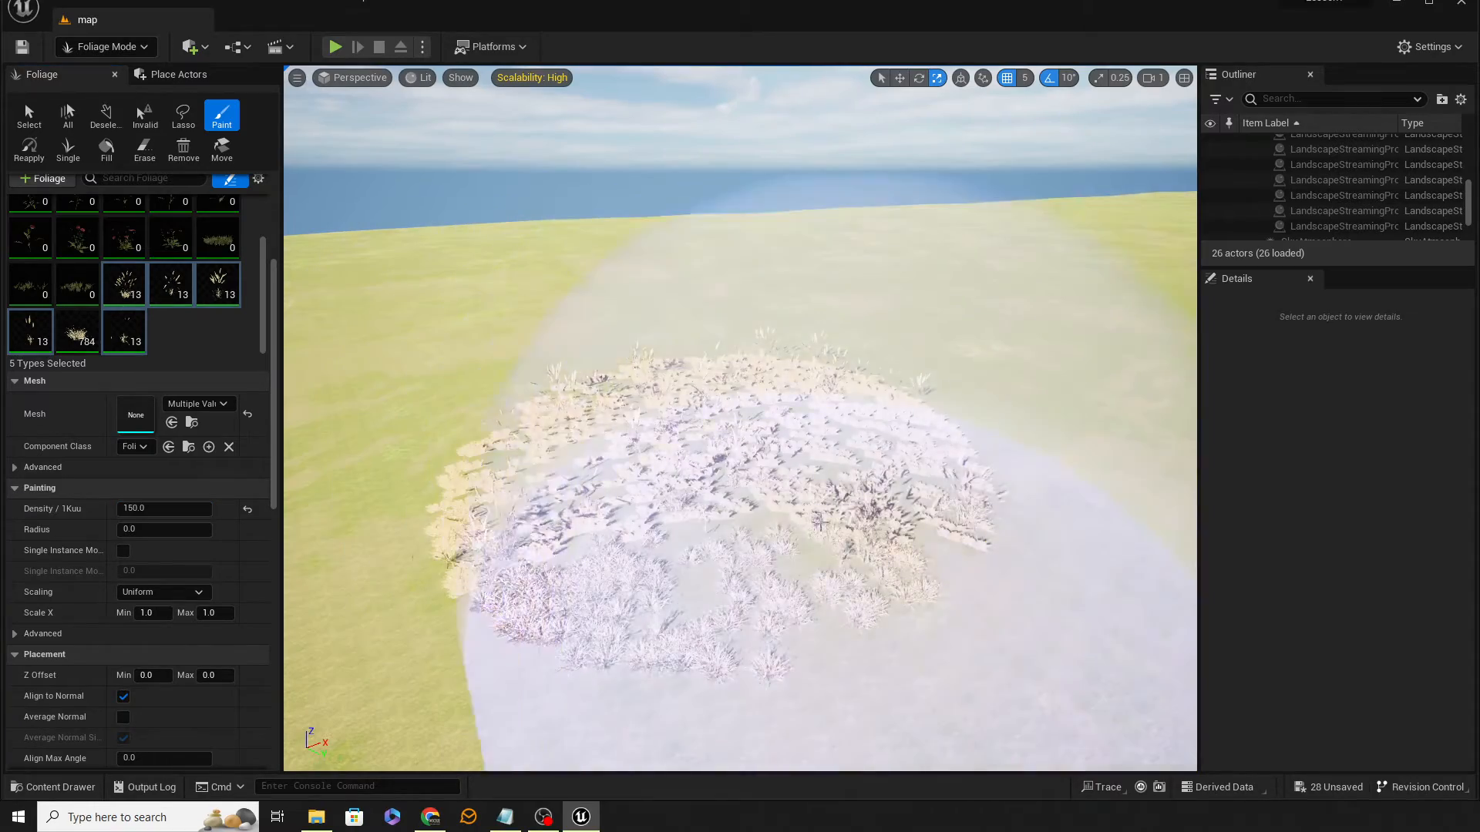
pyautogui.moveTo(855, 586)
pyautogui.mouseDown(button='right')
pyautogui.moveTo(856, 495)
pyautogui.moveTo(816, 565)
pyautogui.mouseUp(button='right')
pyautogui.press('w')
pyautogui.press('s')
pyautogui.press('w')
pyautogui.press('s')
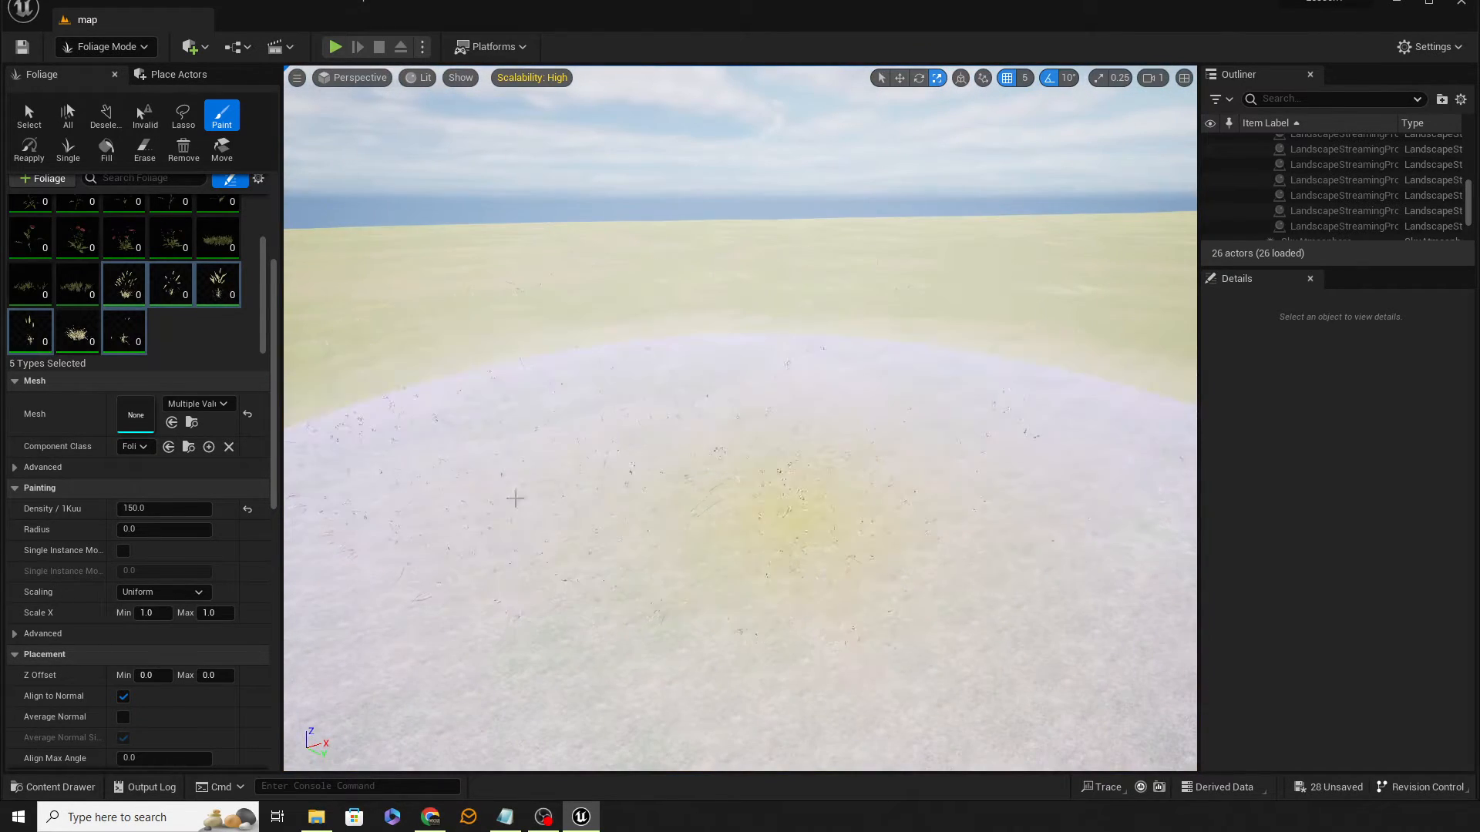
# Step: Select all foliage types in the palette, paint a test patch on the landscape, then undo it
pyautogui.scroll(2, 186, 316)
pyautogui.click(208, 290)
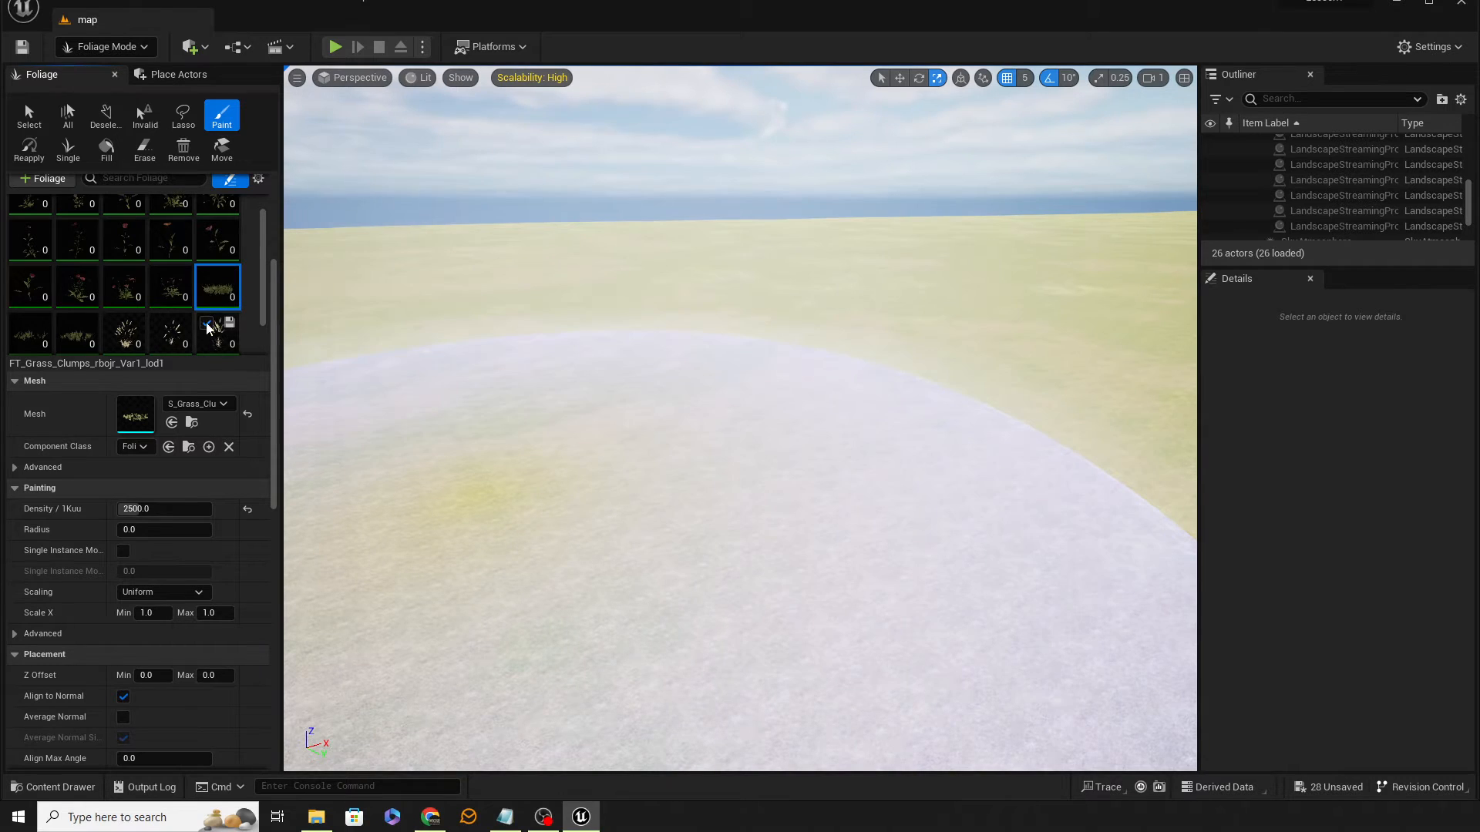
pyautogui.click(175, 303)
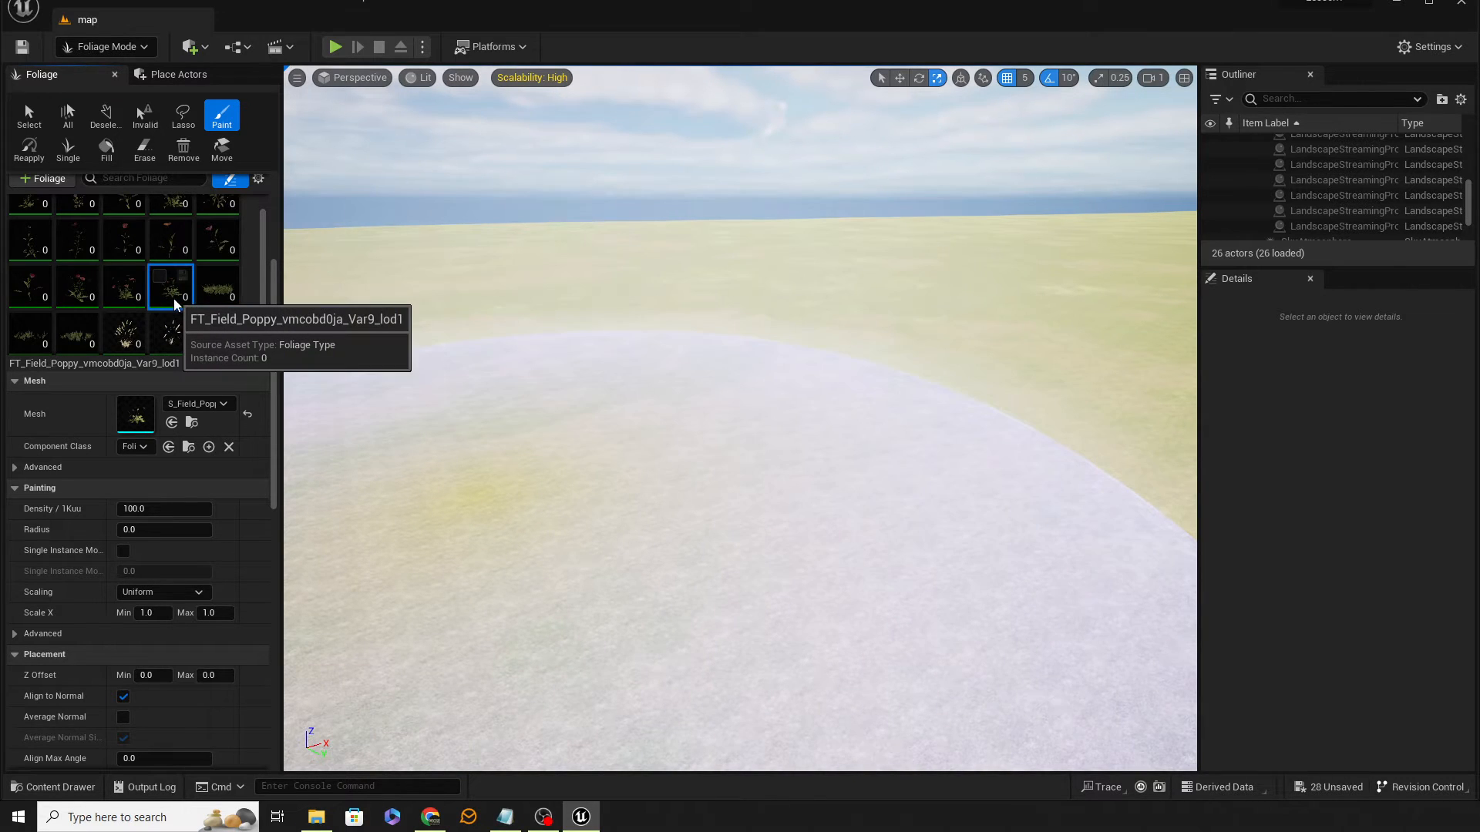
pyautogui.hotkey('ctrl', 'a')
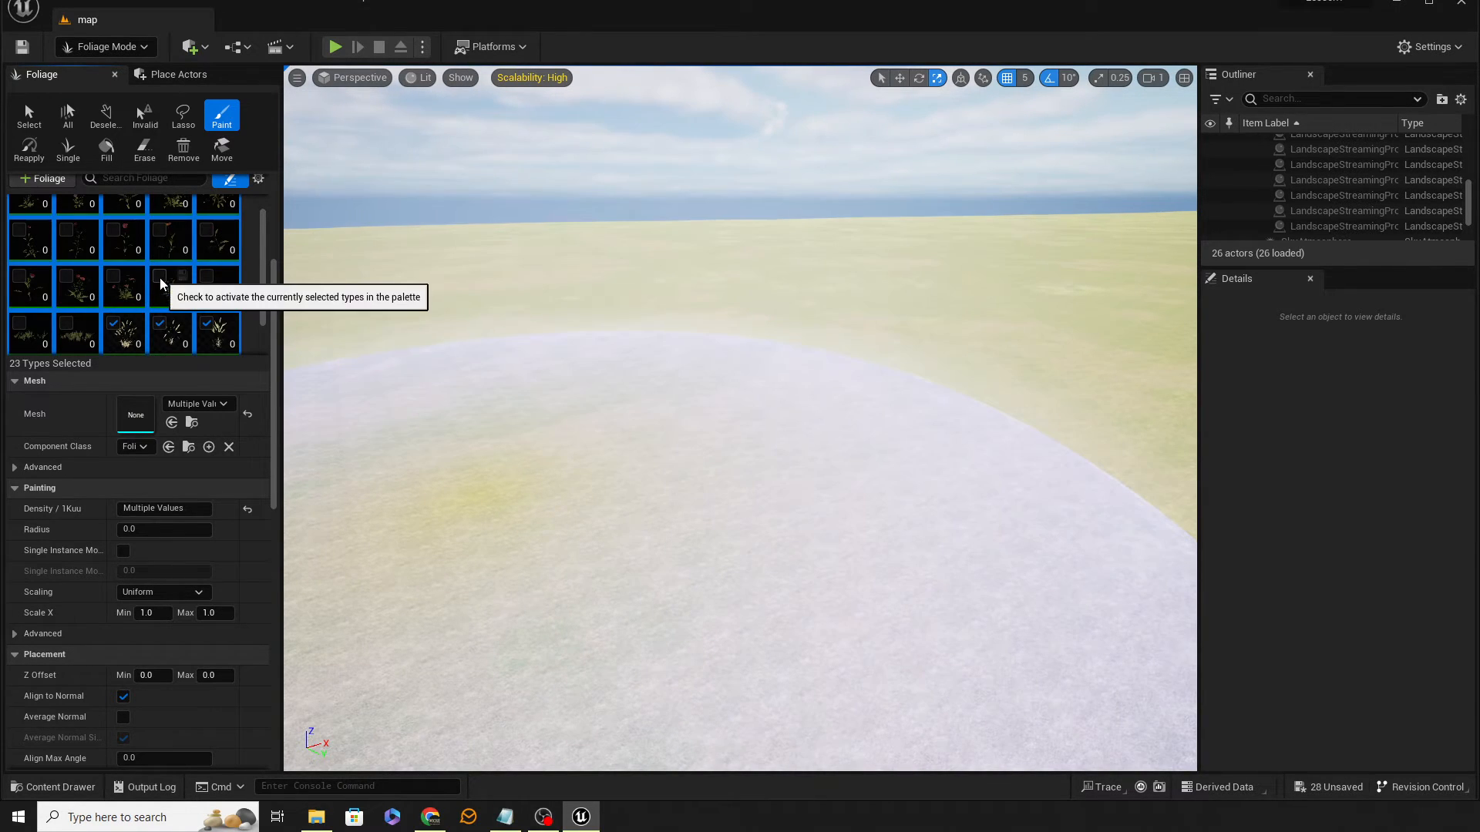
pyautogui.click(651, 418)
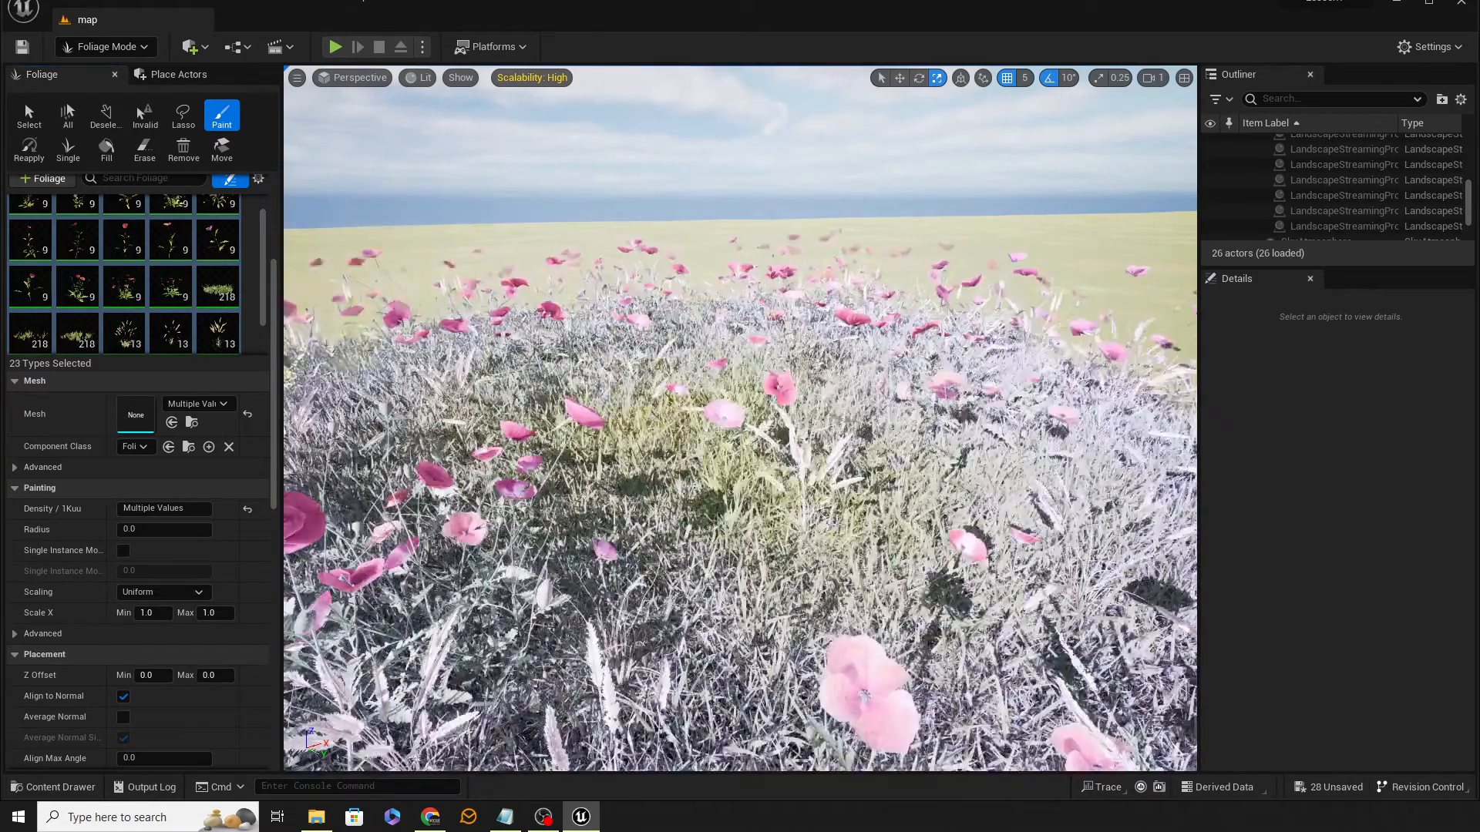
pyautogui.scroll(-5, 651, 418)
pyautogui.scroll(6, 836, 524)
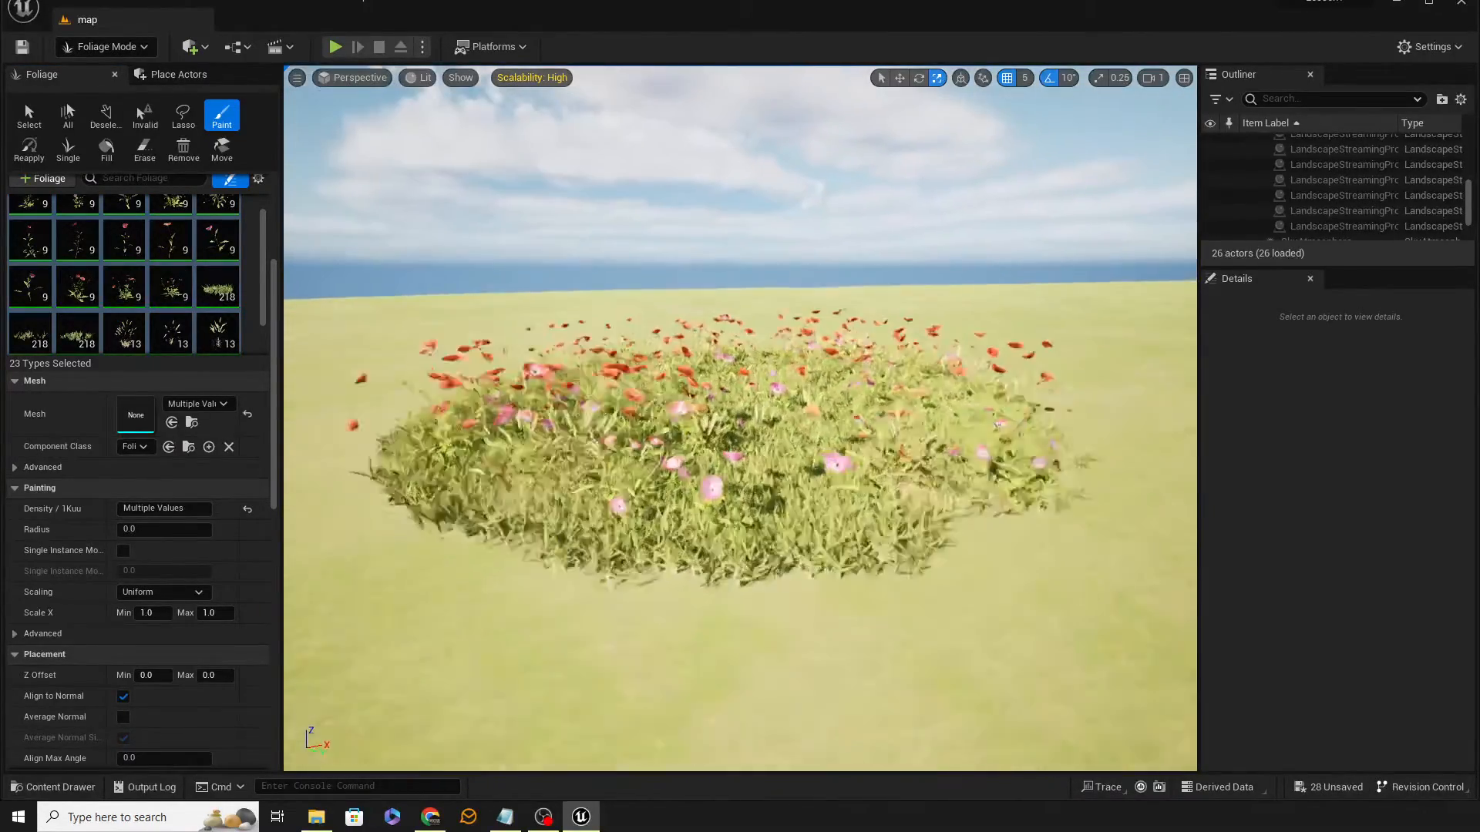
pyautogui.scroll(-5, 836, 524)
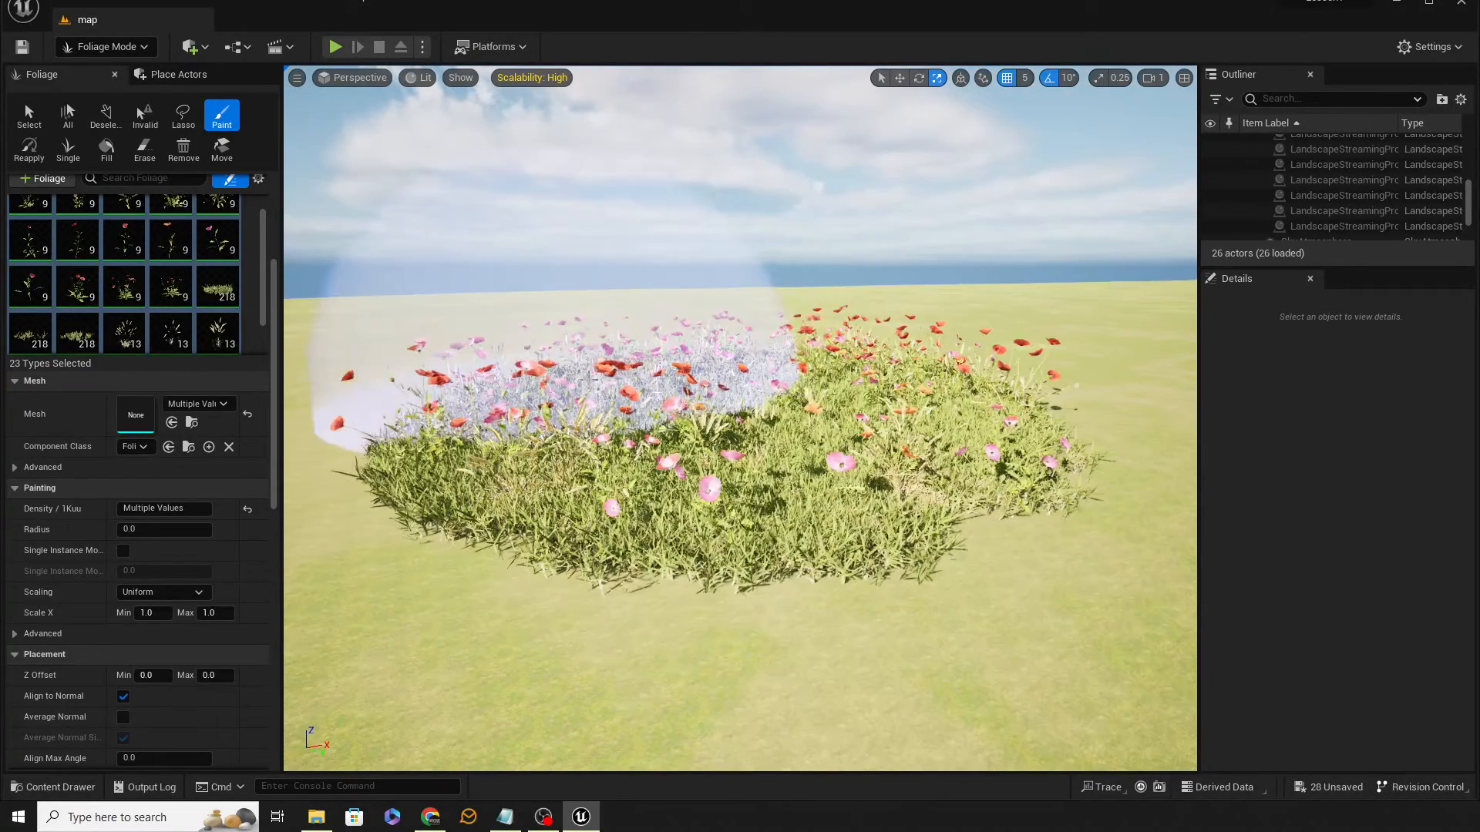
pyautogui.hotkey('ctrl', 'z')
# Step: Paint all selected foliage types over an area of the landscape and fly through it to inspect
pyautogui.moveTo(624, 502)
pyautogui.mouseDown(button='right')
pyautogui.moveTo(685, 484)
pyautogui.moveTo(871, 519)
pyautogui.moveTo(887, 575)
pyautogui.moveTo(806, 590)
pyautogui.mouseUp(button='right')
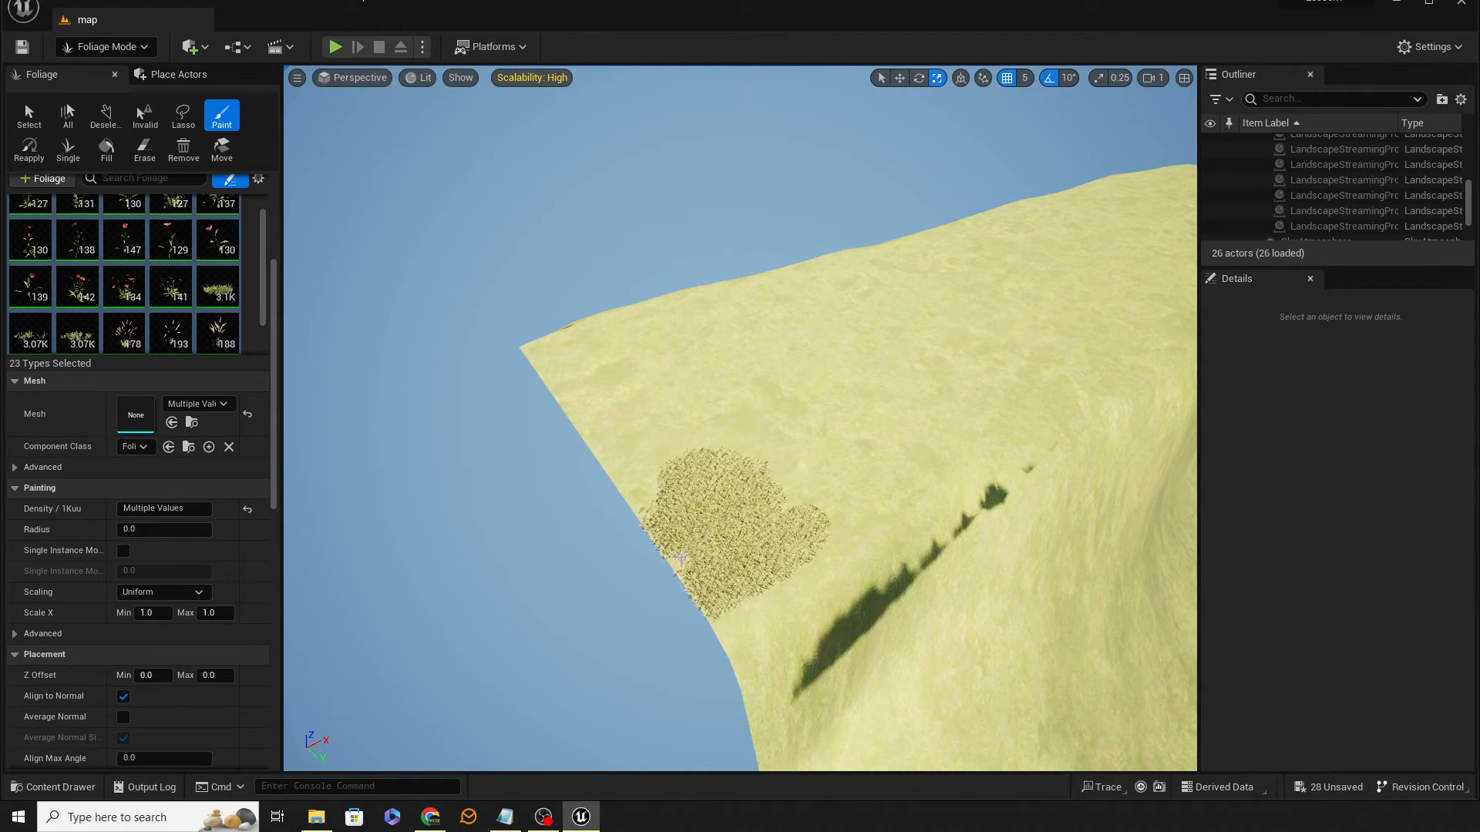
pyautogui.moveTo(752, 568)
pyautogui.mouseDown(button='right')
pyautogui.moveTo(760, 595)
pyautogui.moveTo(740, 503)
pyautogui.moveTo(712, 501)
pyautogui.moveTo(717, 531)
pyautogui.moveTo(724, 505)
pyautogui.moveTo(783, 510)
pyautogui.moveTo(746, 559)
pyautogui.mouseUp(button='right')
pyautogui.press('s')
pyautogui.press('e')
pyautogui.press('w')
pyautogui.press('w')
pyautogui.press('e')
pyautogui.press('q')
pyautogui.press('s')
pyautogui.press('w')
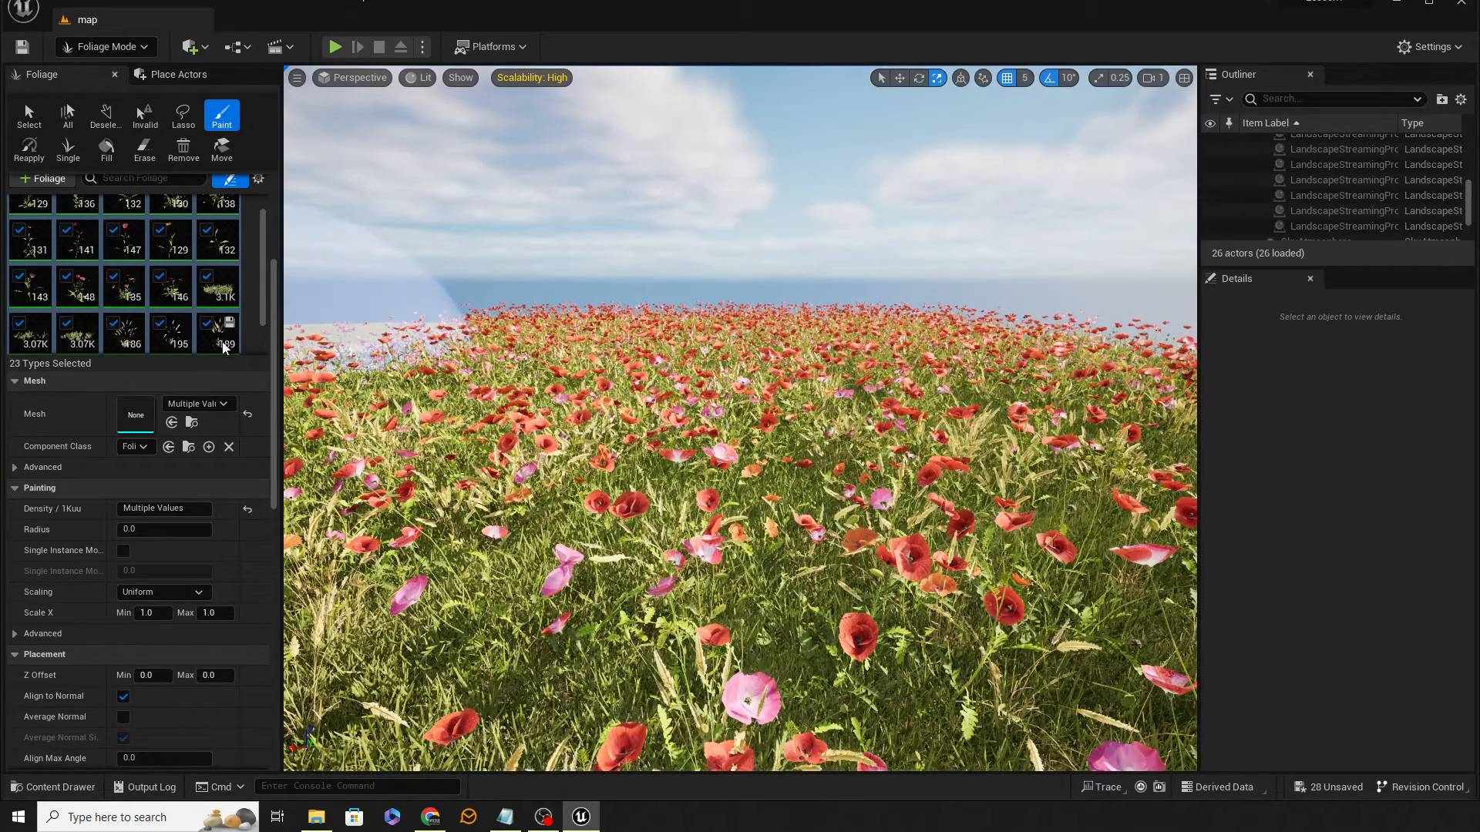
# Step: Select all foliage types and set their cull distance to 5000 minimum and 10000 maximum
pyautogui.click(211, 348)
pyautogui.hotkey('ctrl', 'a')
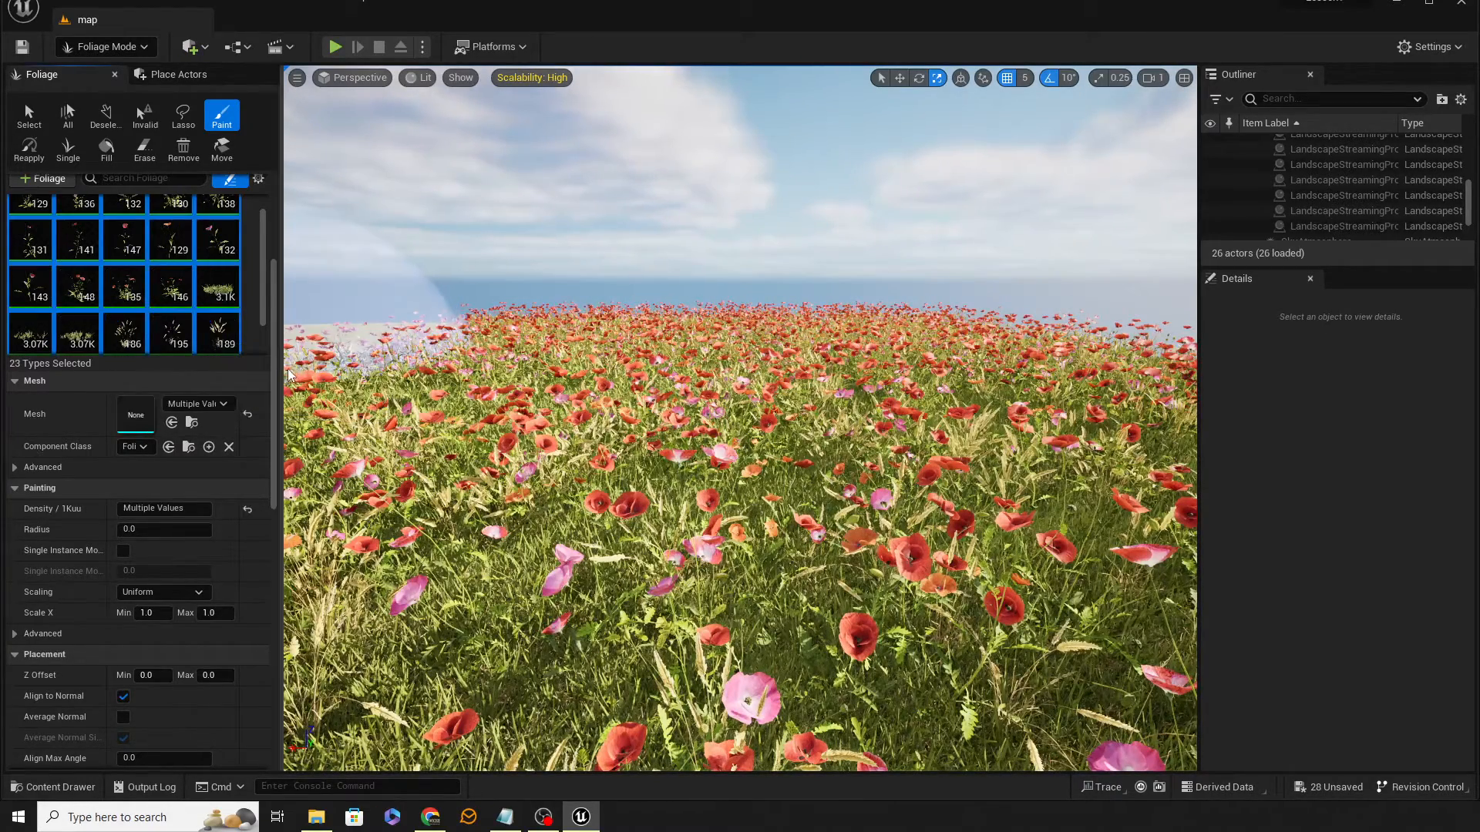
pyautogui.moveTo(272, 363); pyautogui.dragTo(274, 474)
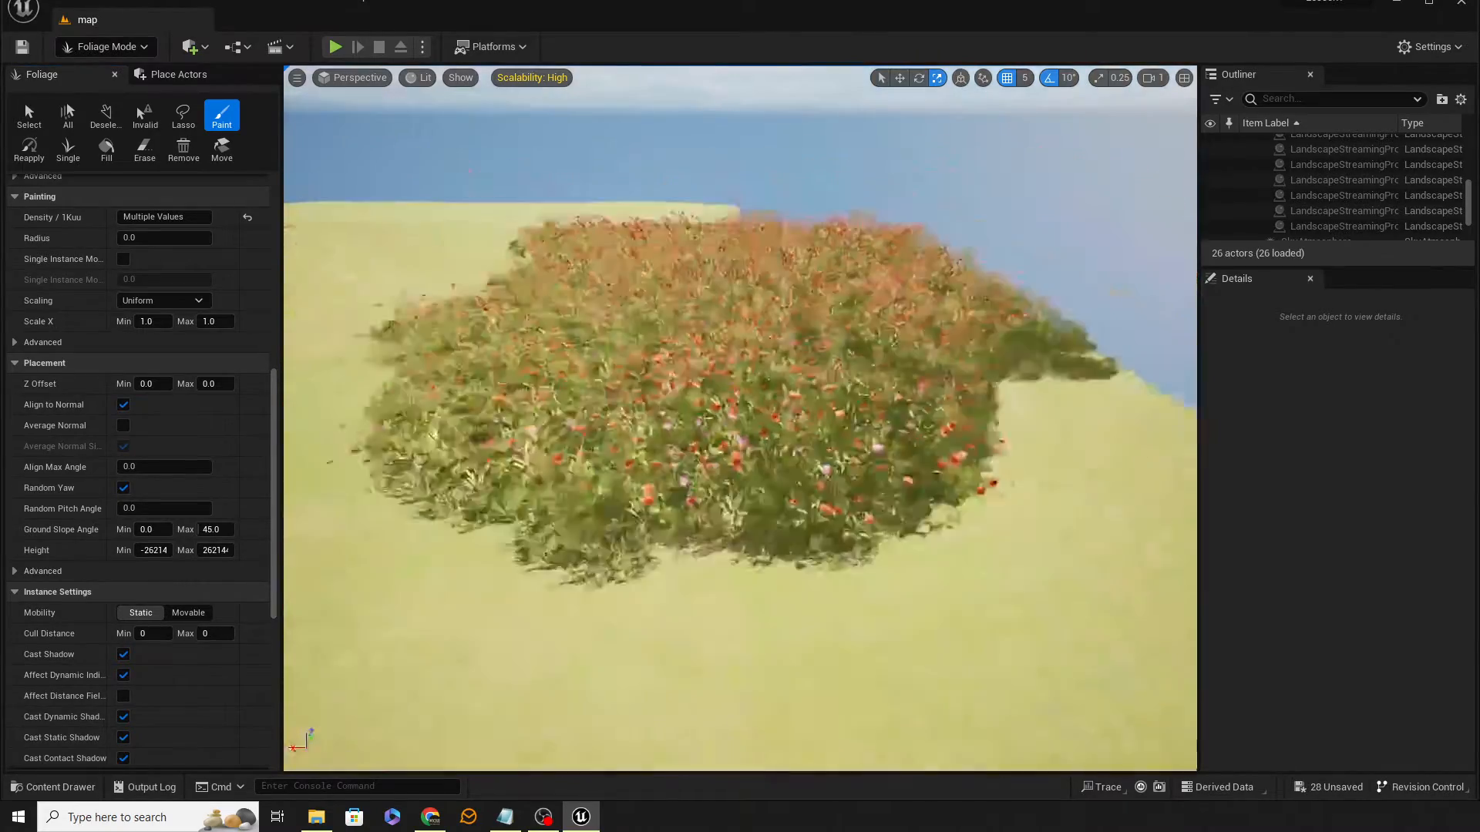
pyautogui.press('s')
pyautogui.moveTo(634, 430)
pyautogui.keyDown('shift'); pyautogui.mouseDown()
pyautogui.moveTo(552, 380)
pyautogui.moveTo(788, 265)
pyautogui.moveTo(874, 269)
pyautogui.mouseUp(); pyautogui.keyUp('shift')
pyautogui.moveTo(571, 224)
pyautogui.mouseDown()
pyautogui.moveTo(678, 254)
pyautogui.moveTo(823, 262)
pyautogui.moveTo(635, 255)
pyautogui.moveTo(856, 315)
pyautogui.moveTo(760, 340)
pyautogui.moveTo(852, 446)
pyautogui.mouseUp()
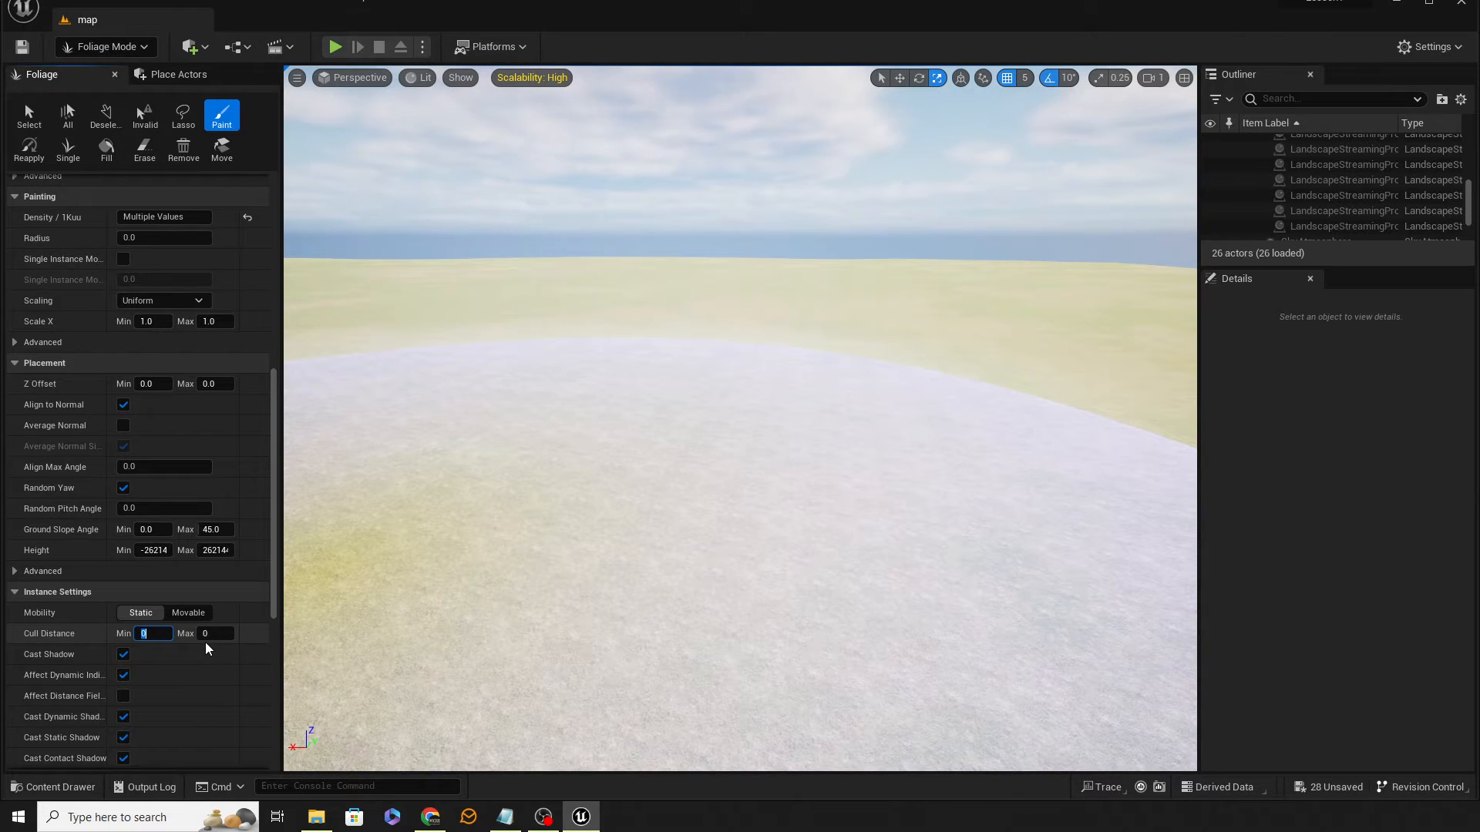
pyautogui.write('5000')
pyautogui.press('Tab')
pyautogui.press('Tab')
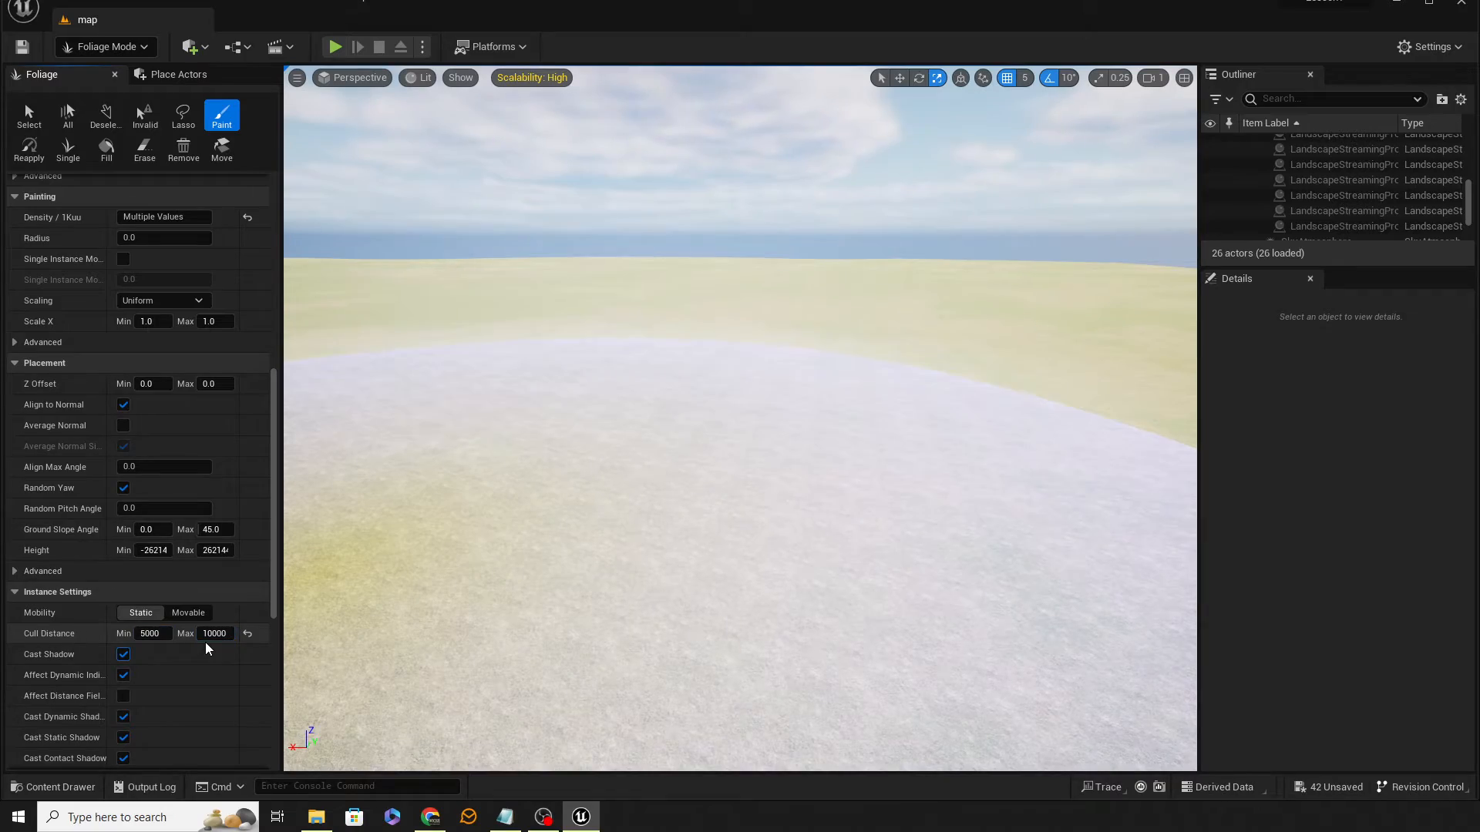
# Step: Paint another test patch of all foliage types, inspect it from a distance, then undo it
pyautogui.moveTo(727, 353); pyautogui.dragTo(493, 386, button='right')
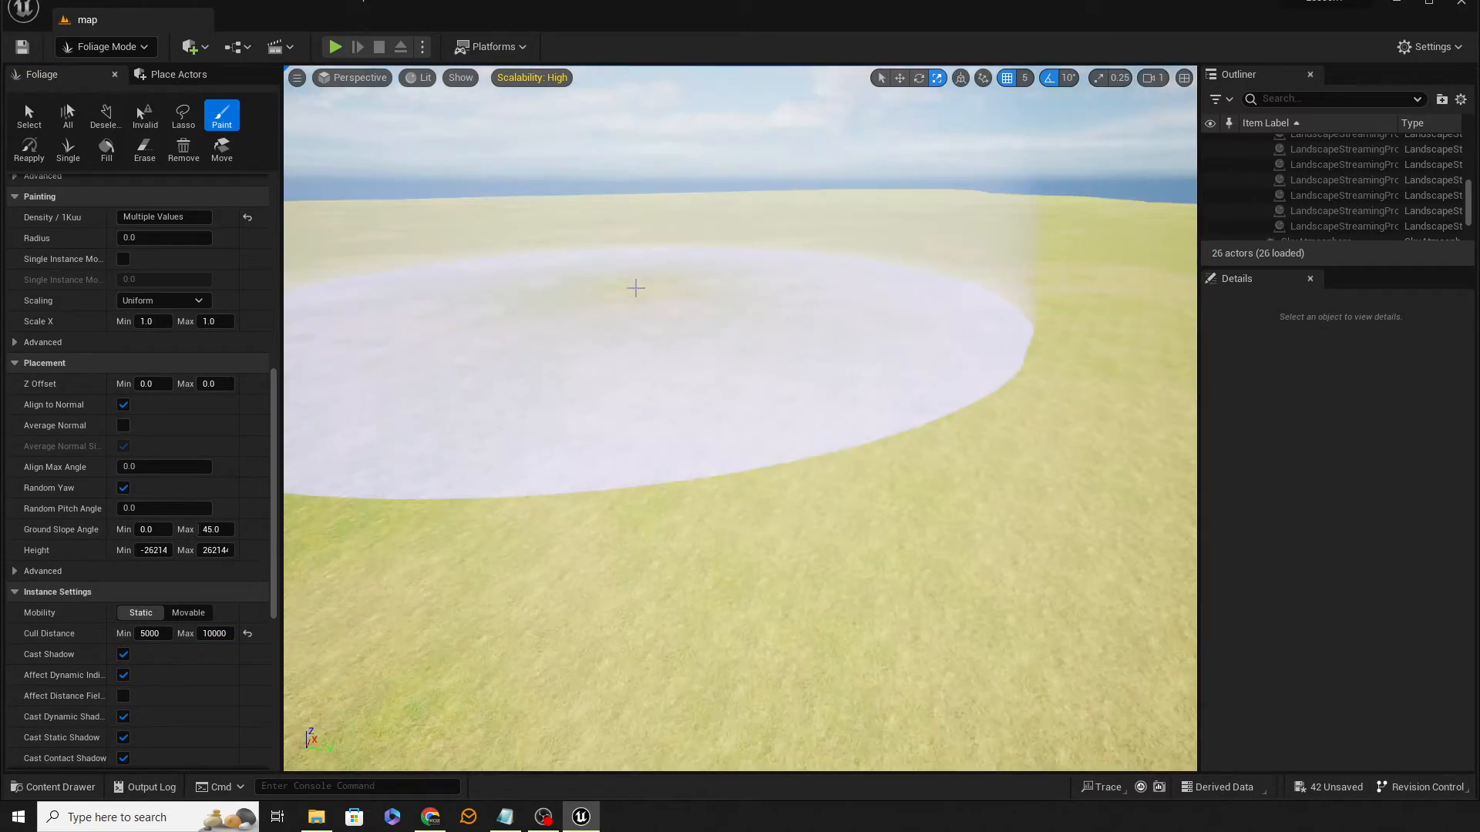
pyautogui.click(721, 322)
pyautogui.moveTo(721, 322); pyautogui.dragTo(720, 331, button='right')
pyautogui.press('s')
pyautogui.press('s')
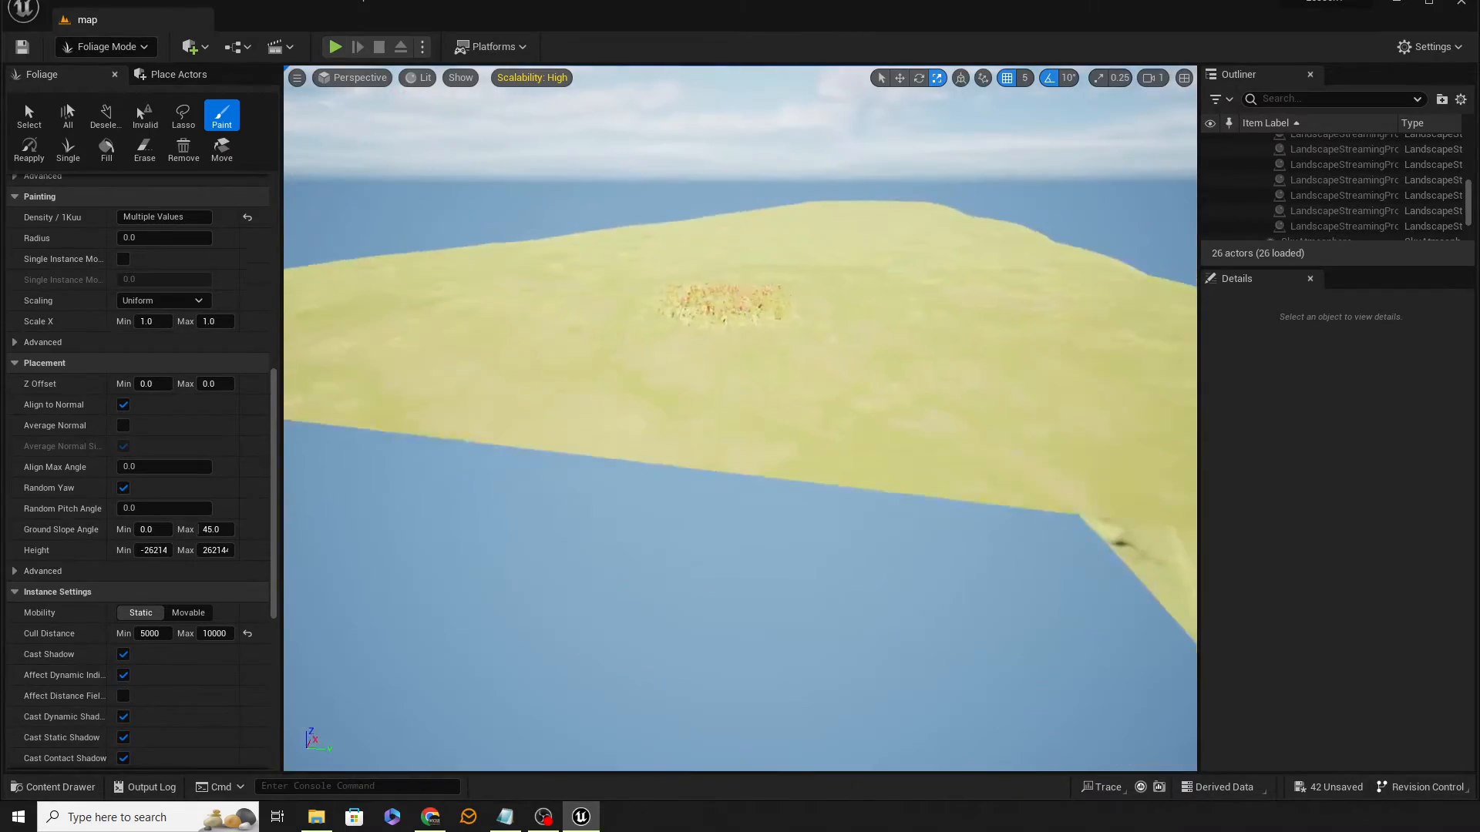
pyautogui.press('s')
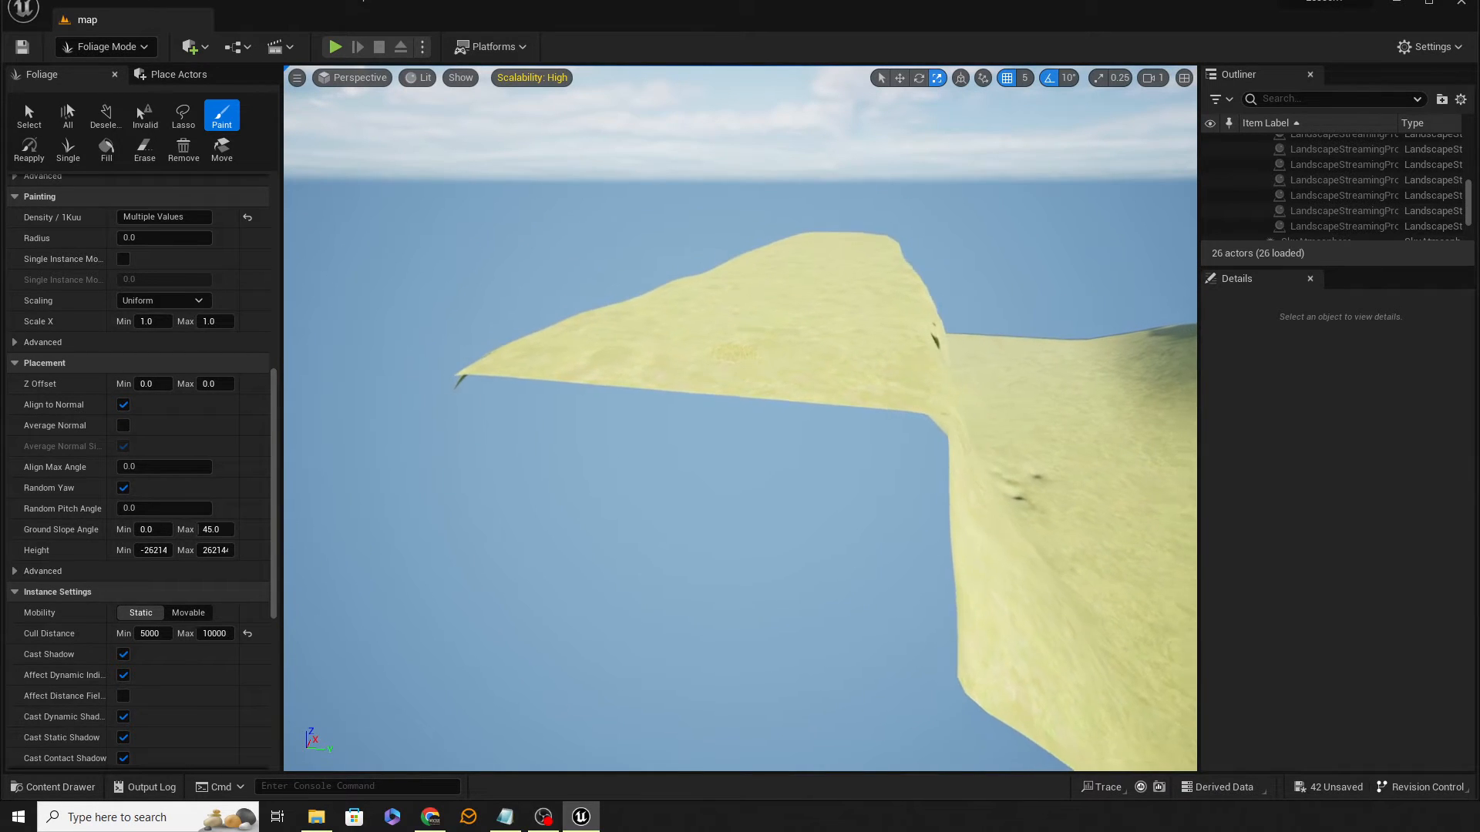
pyautogui.press('s')
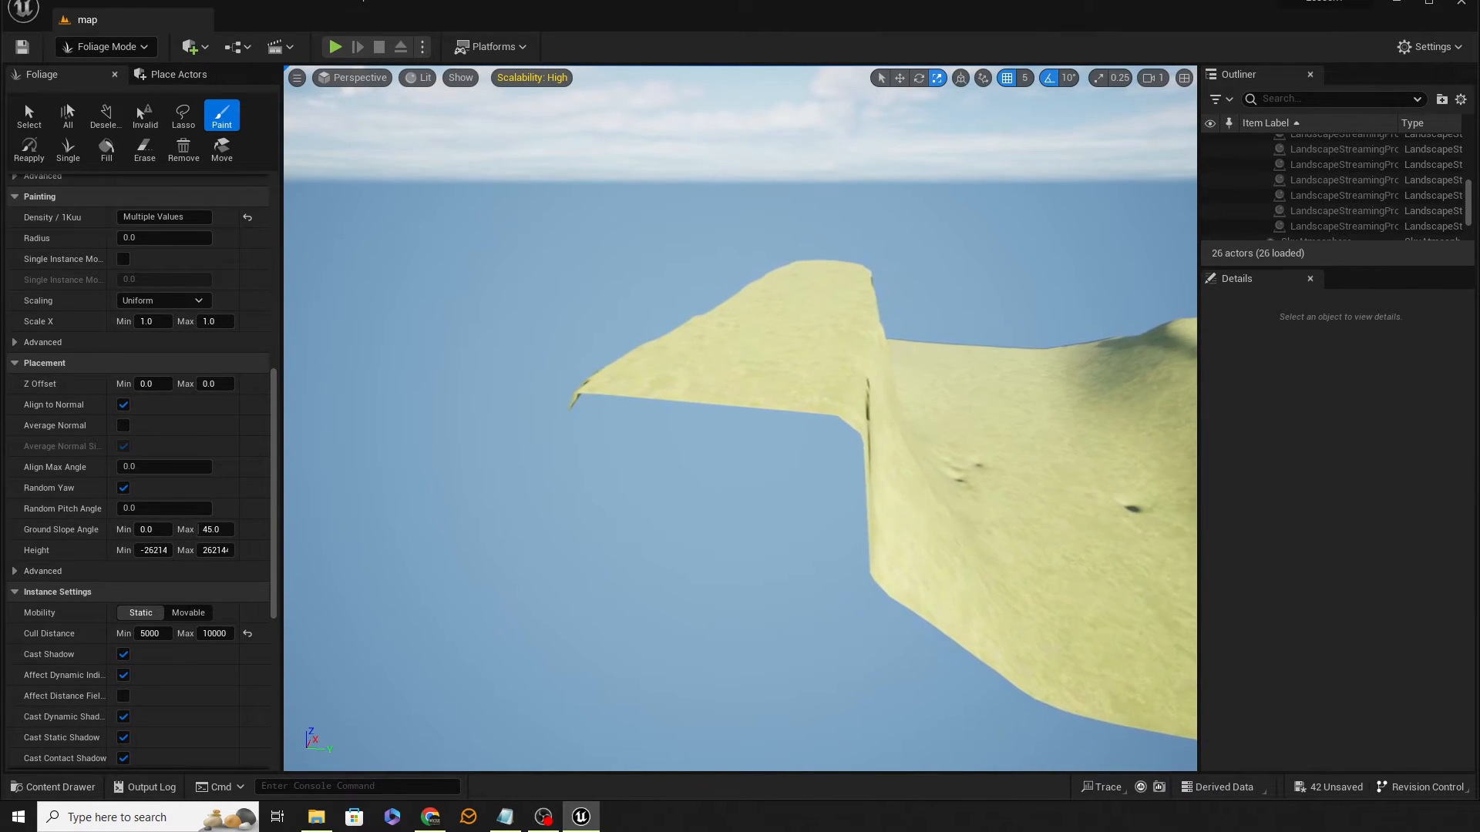
pyautogui.press('w')
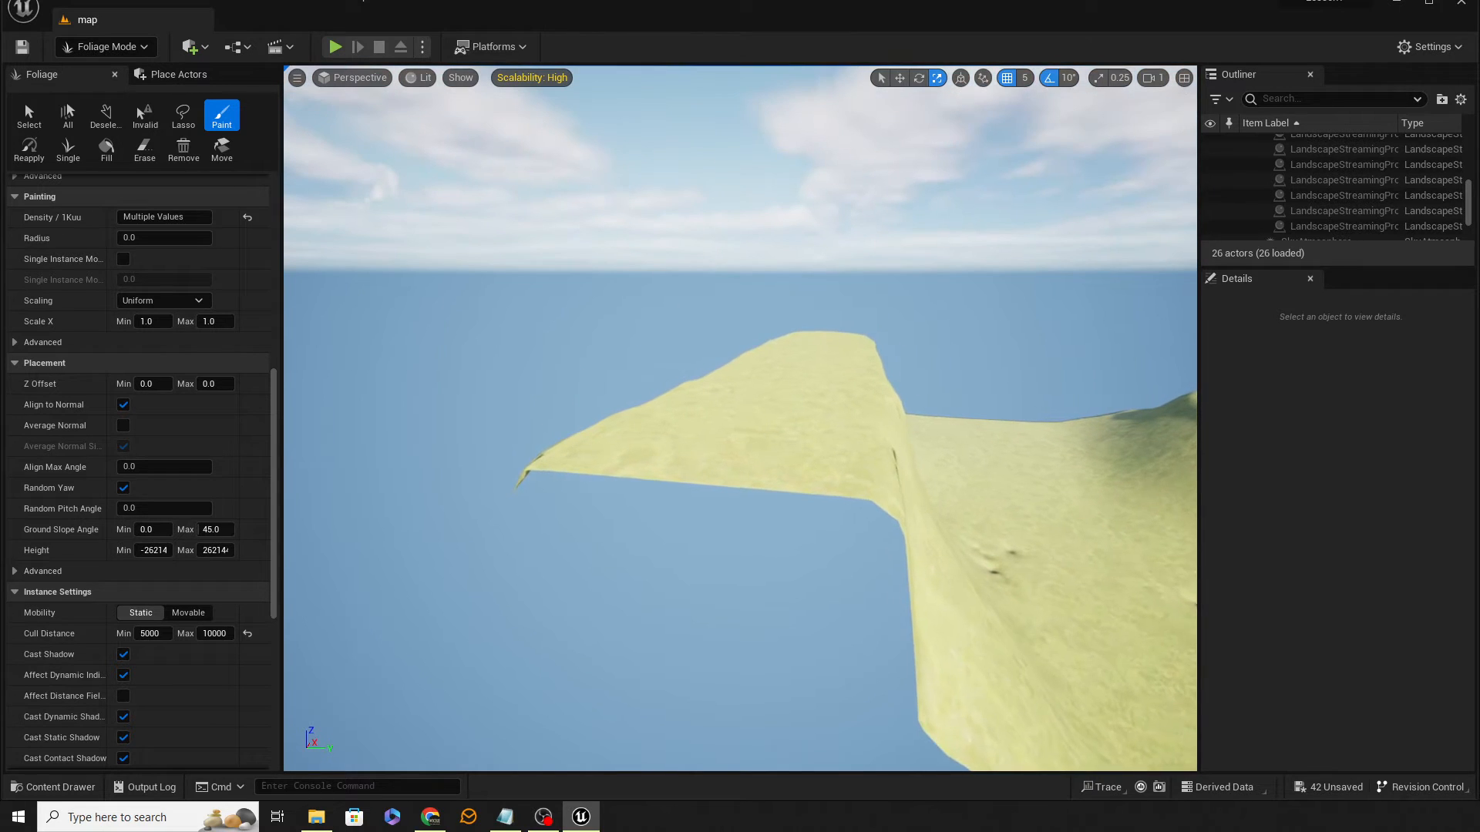
pyautogui.press('w')
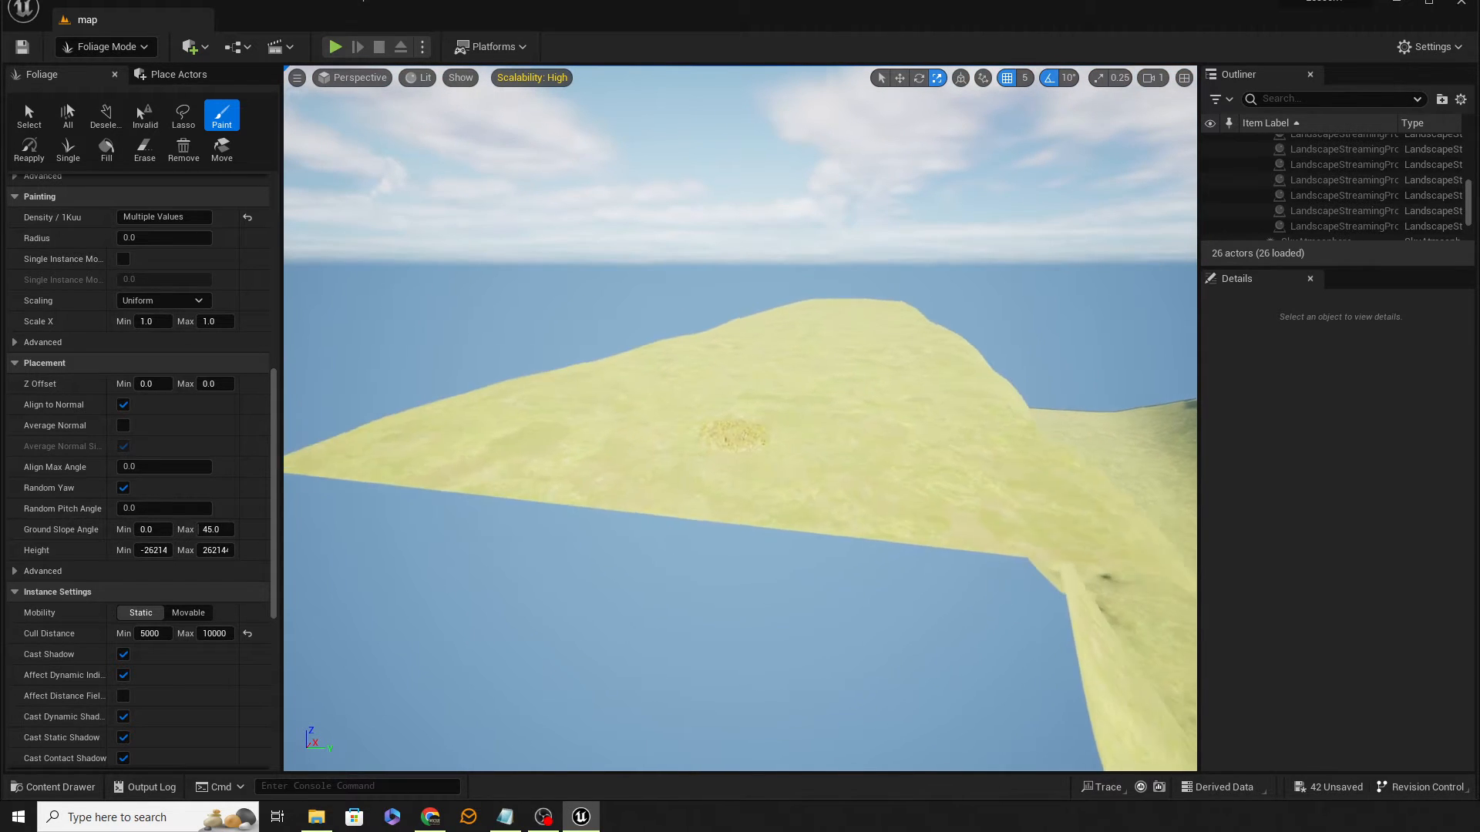
pyautogui.press('w')
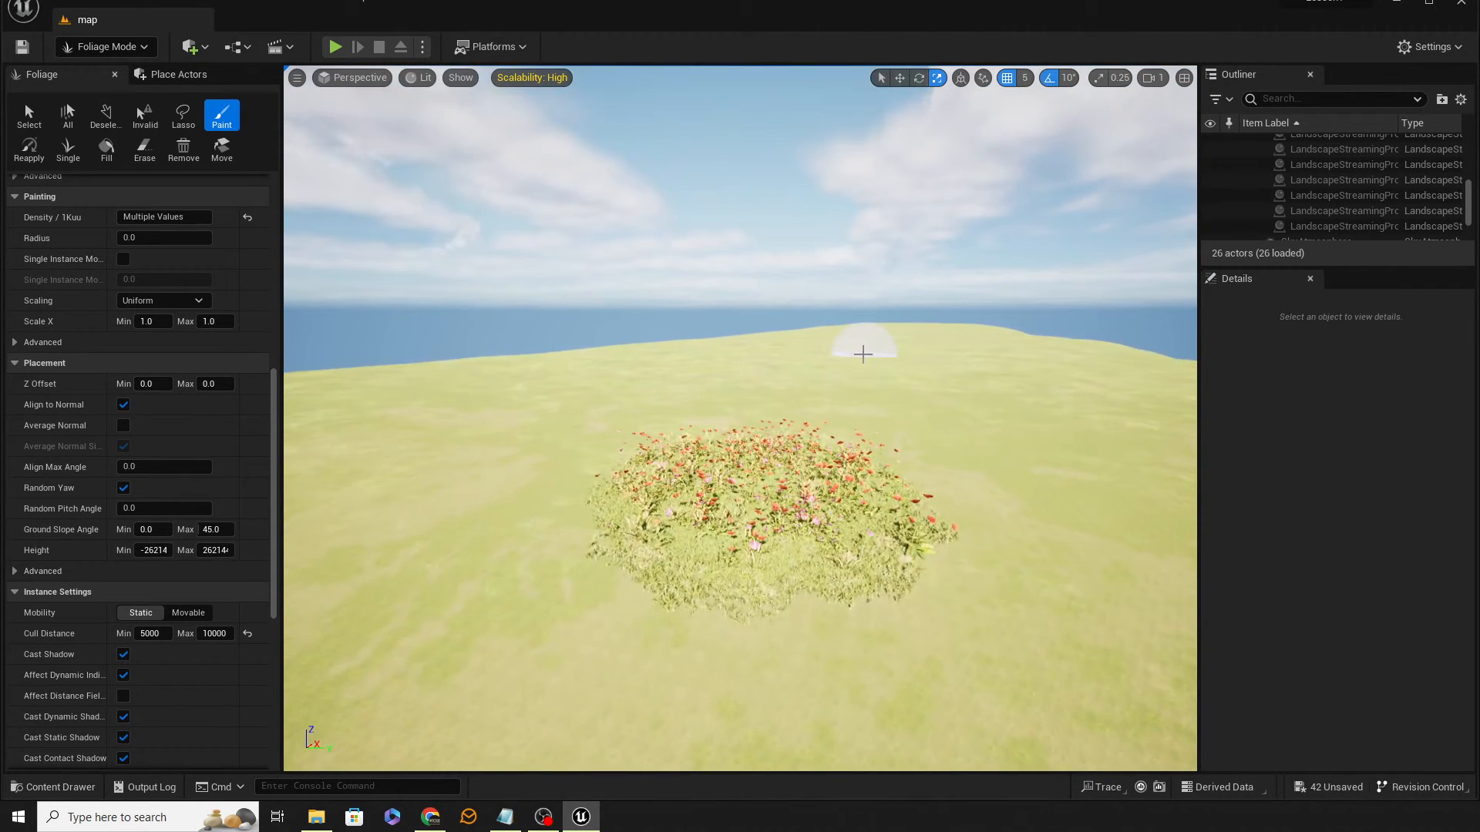
pyautogui.hotkey('ctrl', 'z')
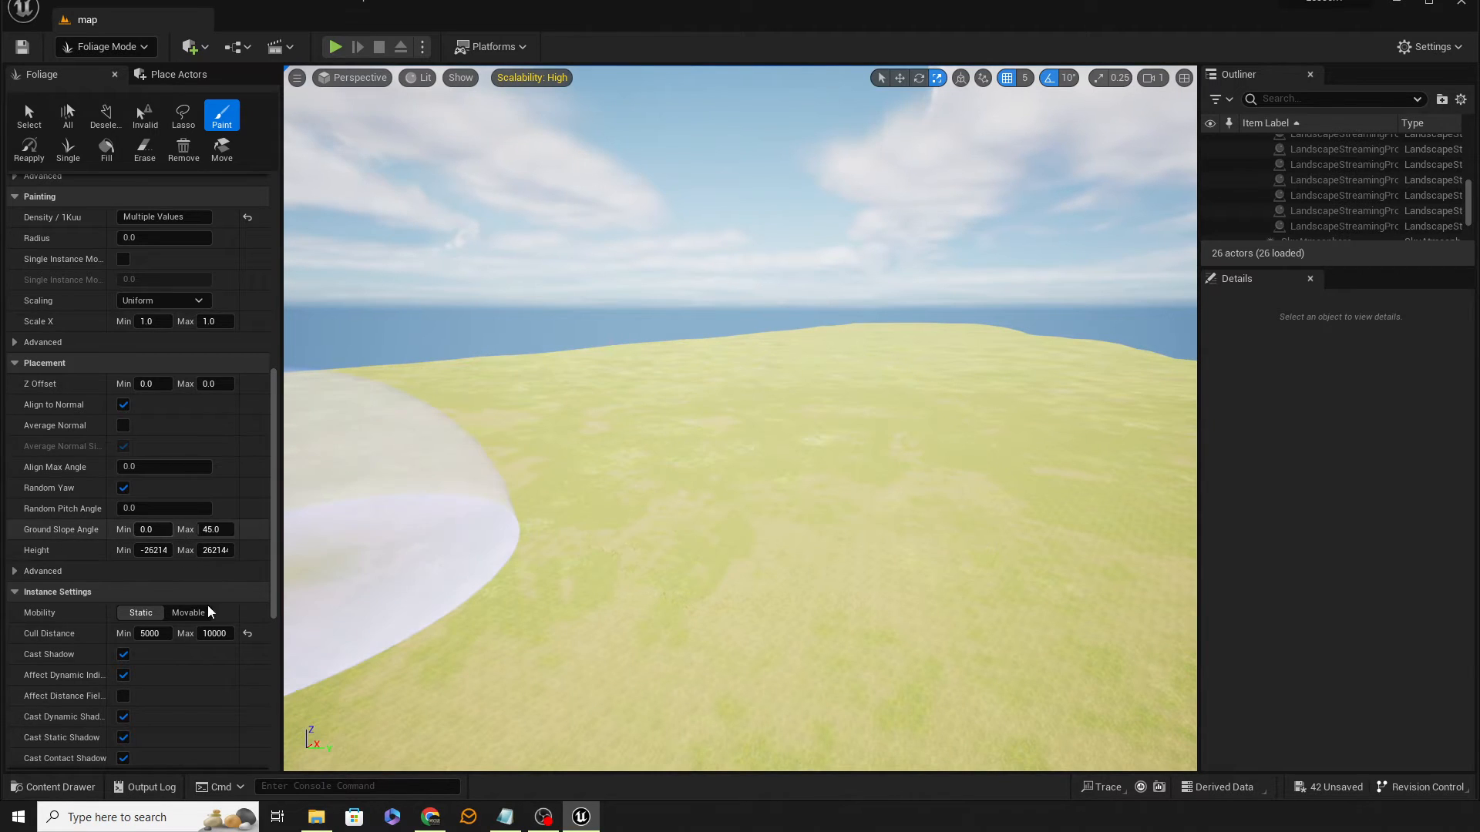
# Step: Set the cull distance of all foliage types to 1250 minimum and 5000 maximum
pyautogui.click(150, 634)
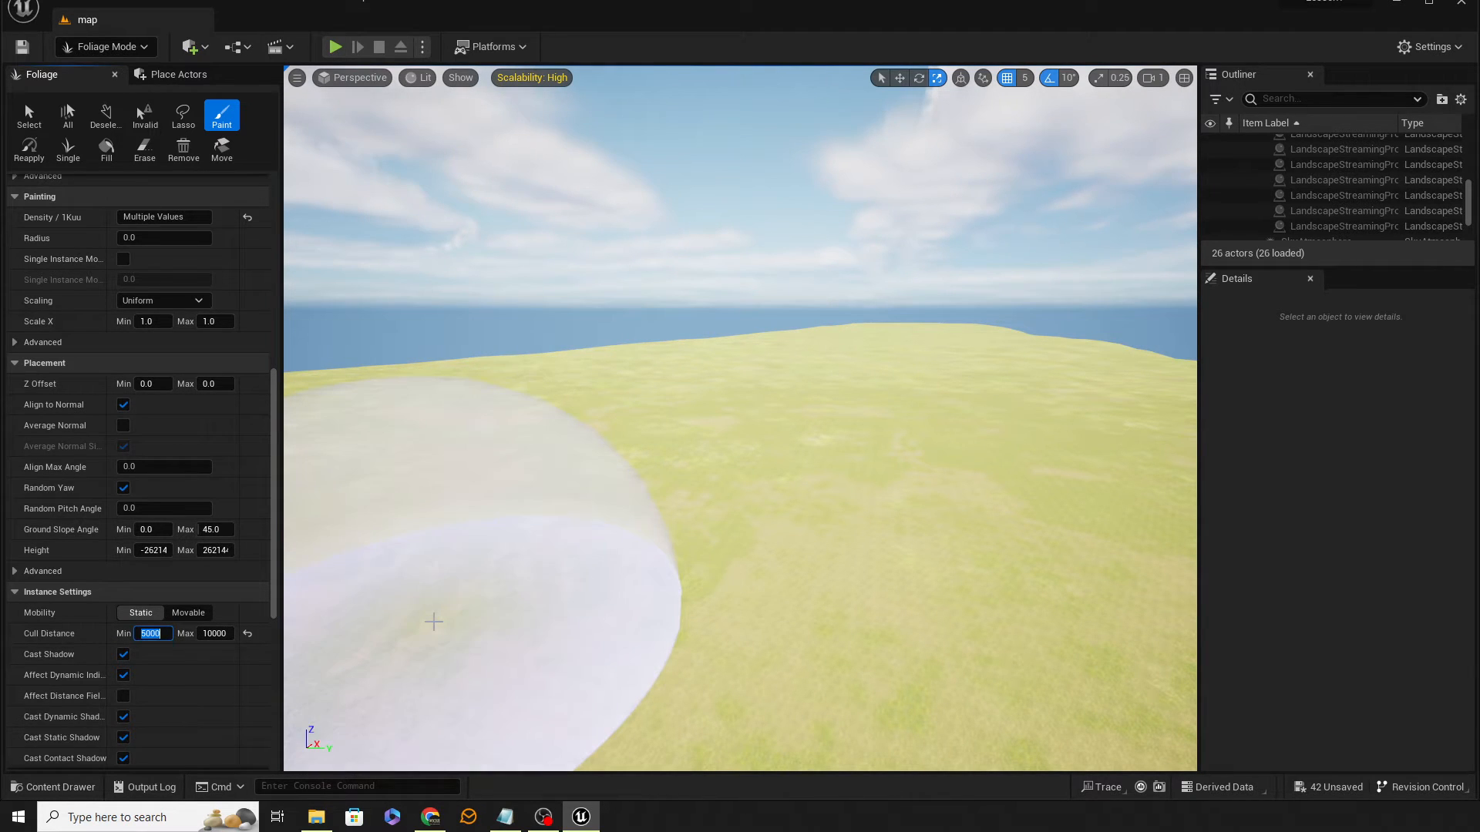
pyautogui.write('1250')
pyautogui.press('Tab')
pyautogui.write('50')
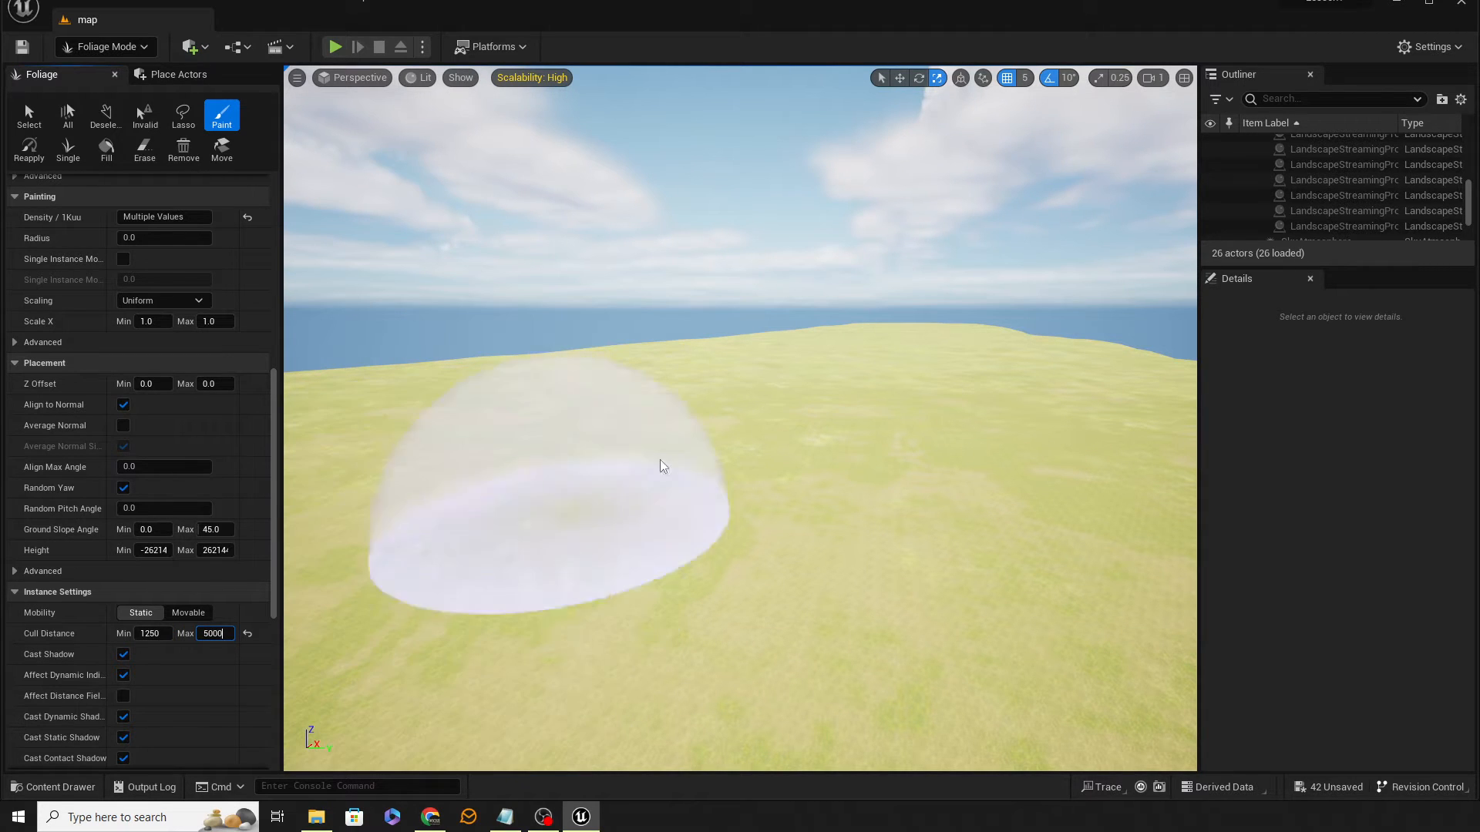
# Step: Paint a long strip of all foliage types and fly along it to check the cull distance
pyautogui.moveTo(889, 493); pyautogui.dragTo(902, 671)
pyautogui.moveTo(1078, 425); pyautogui.dragTo(1136, 422, button='right')
pyautogui.press('s')
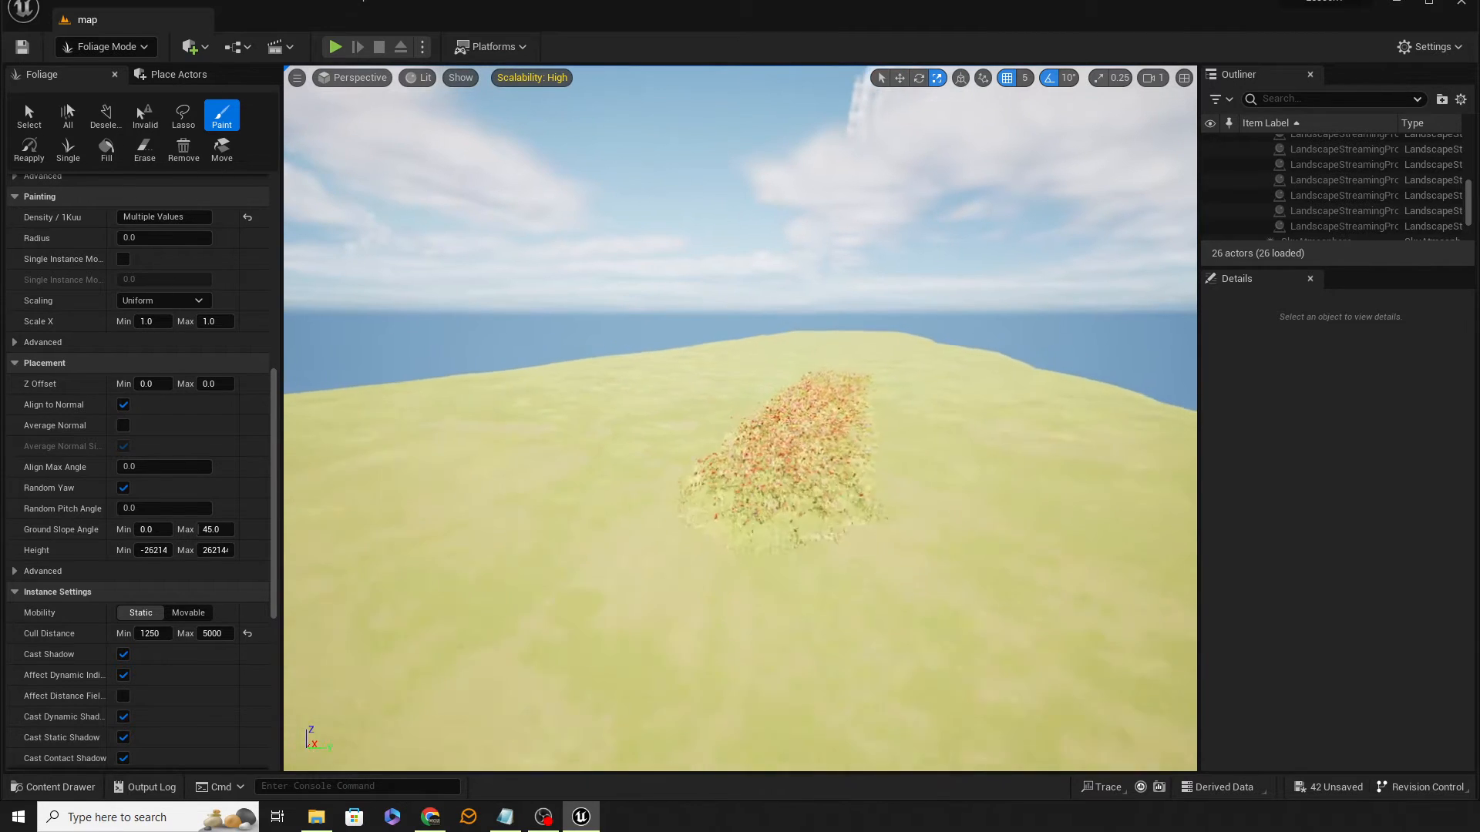
pyautogui.press('s')
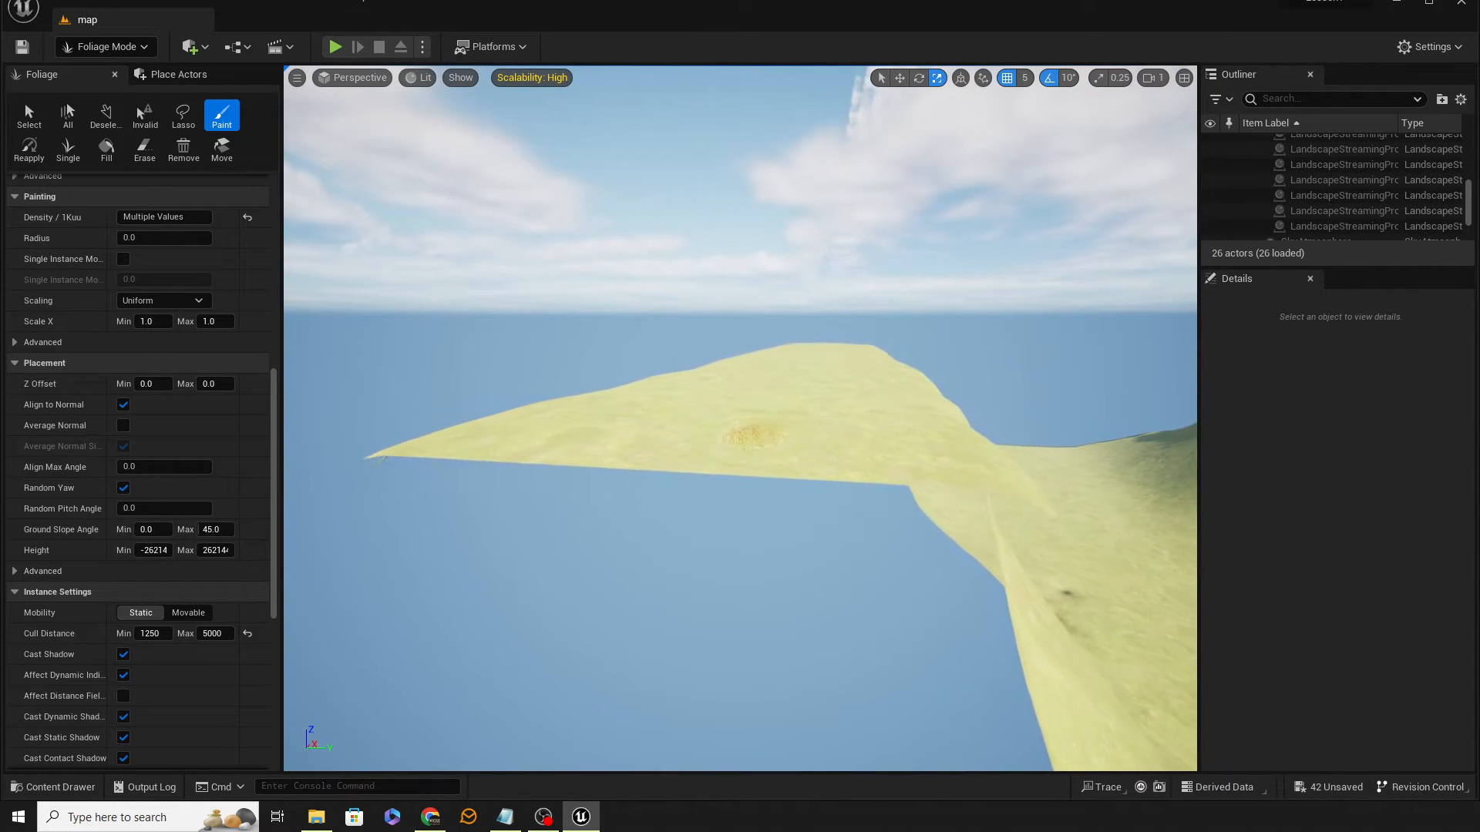
pyautogui.press('w')
pyautogui.press('w')
pyautogui.moveTo(900, 442); pyautogui.dragTo(933, 386, button='right')
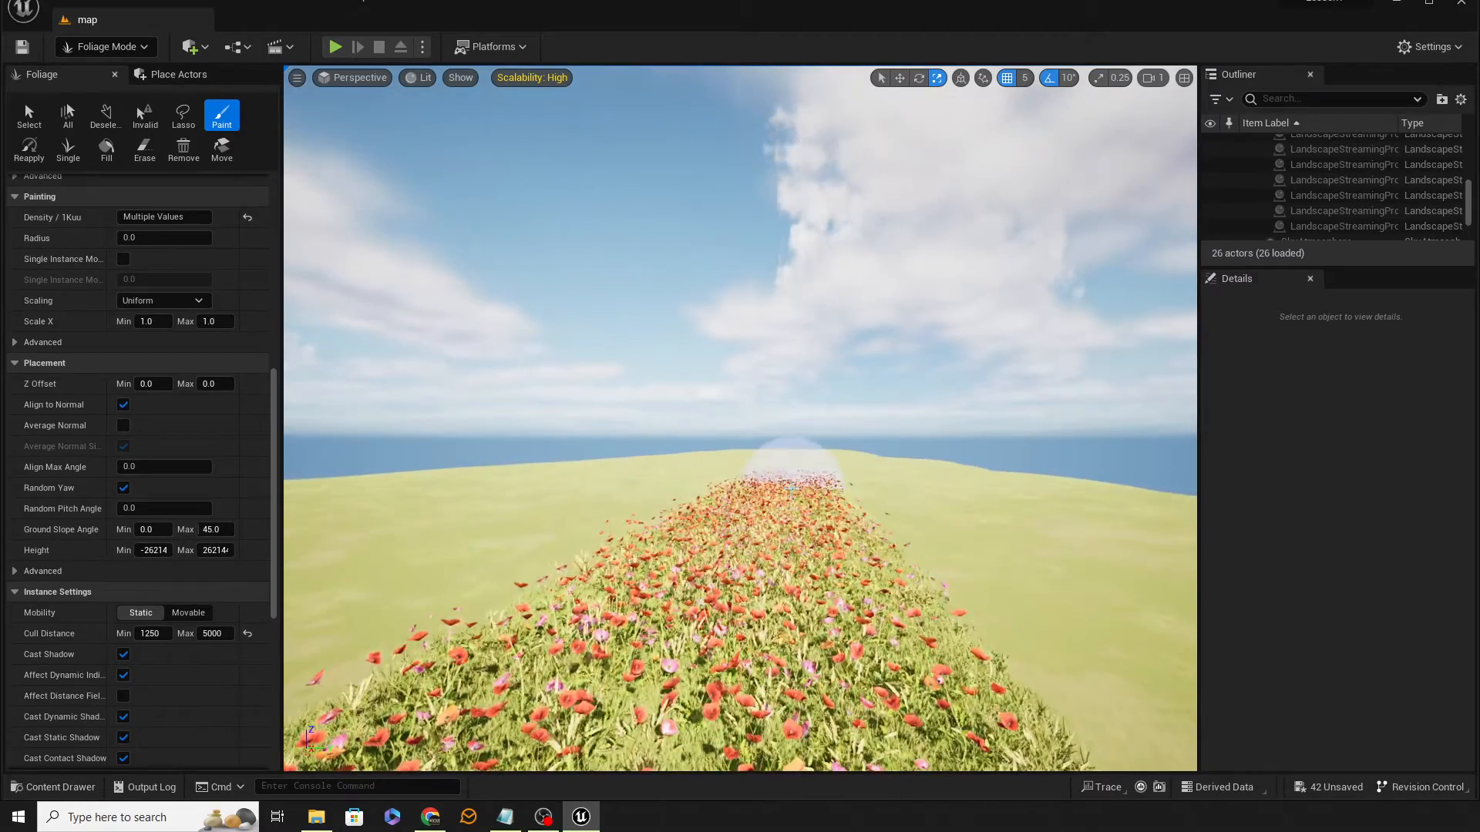
pyautogui.press('w')
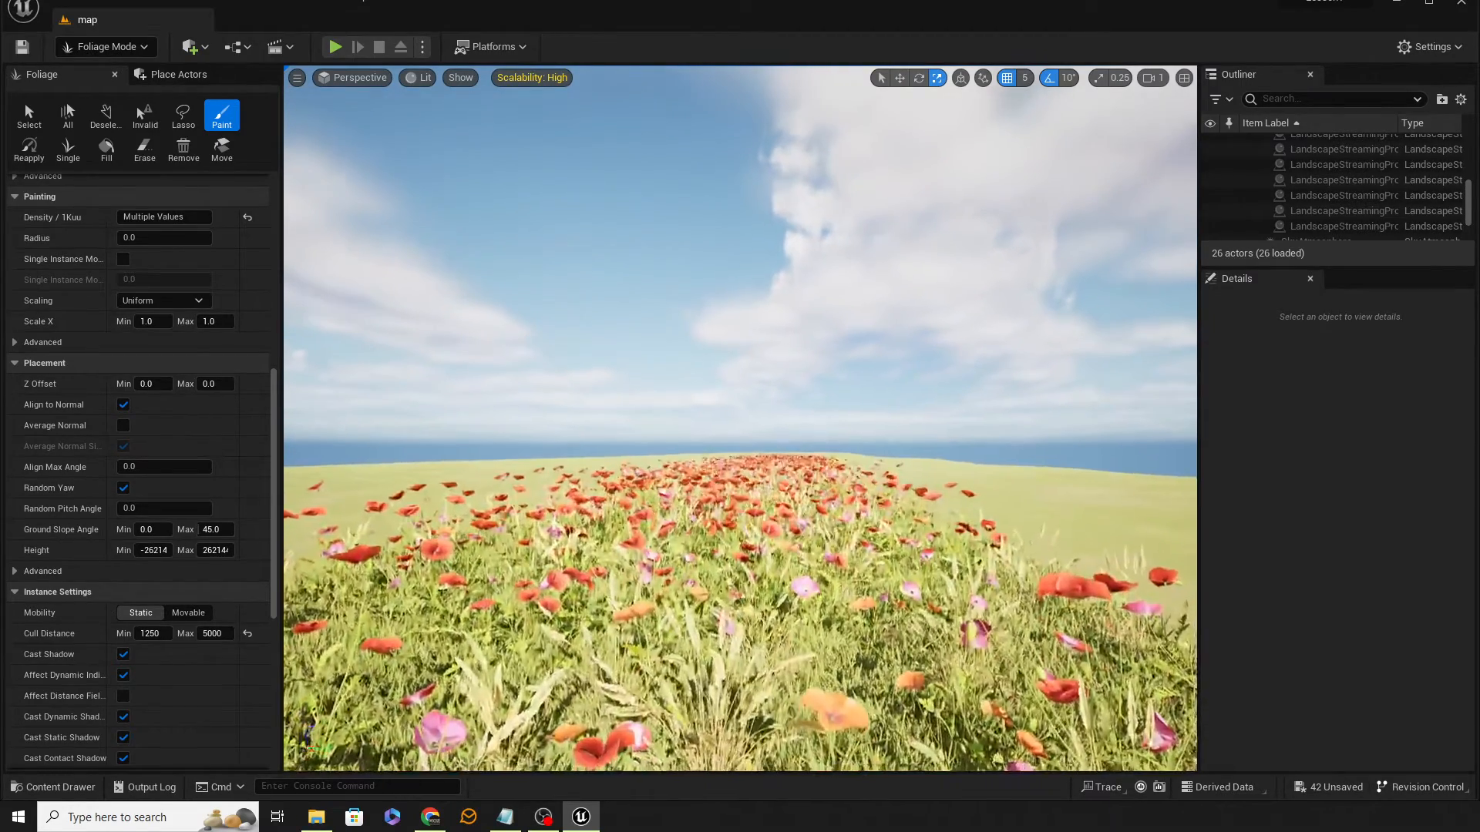
pyautogui.press('w')
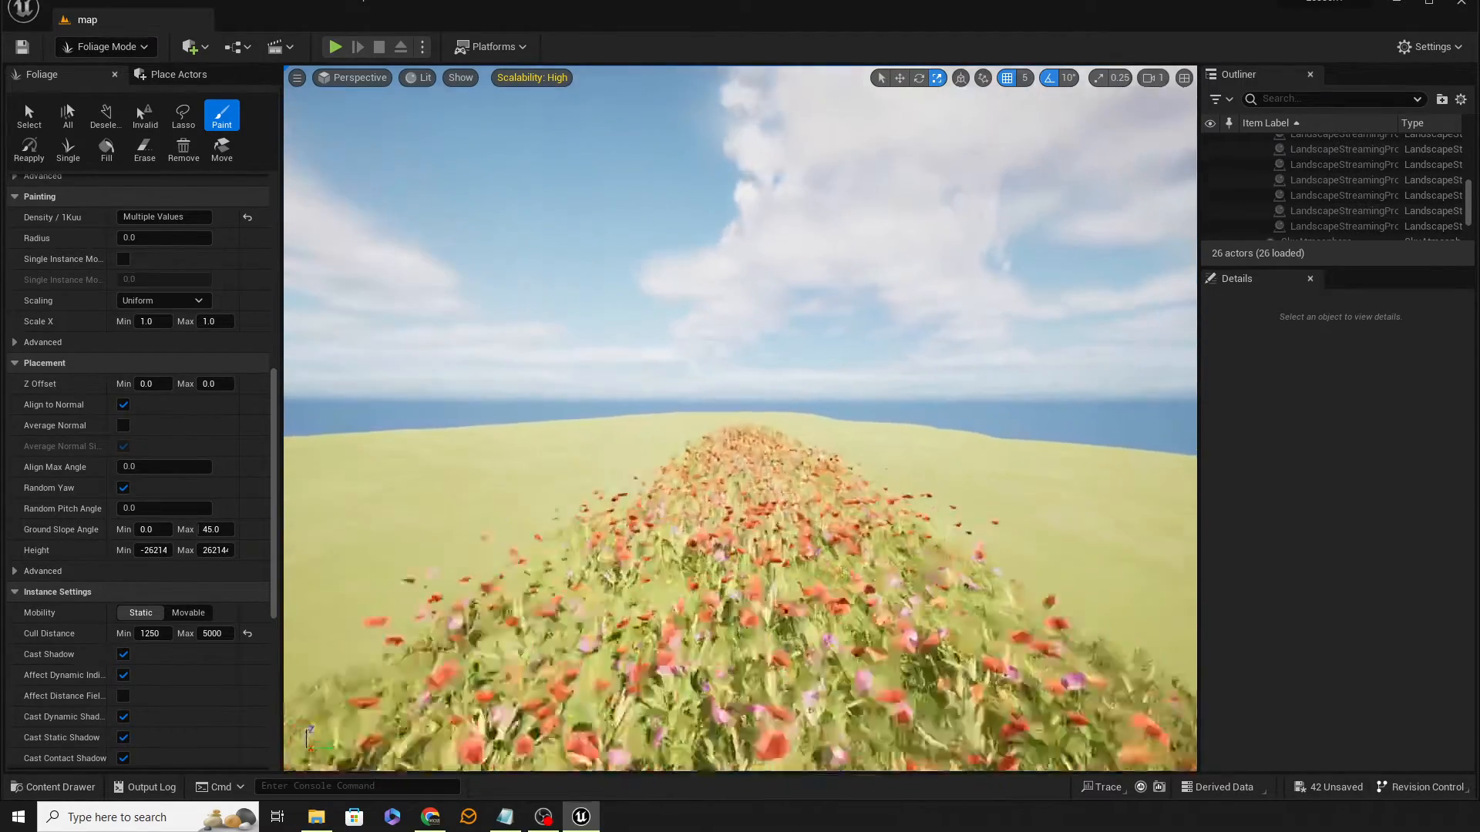
pyautogui.press('w')
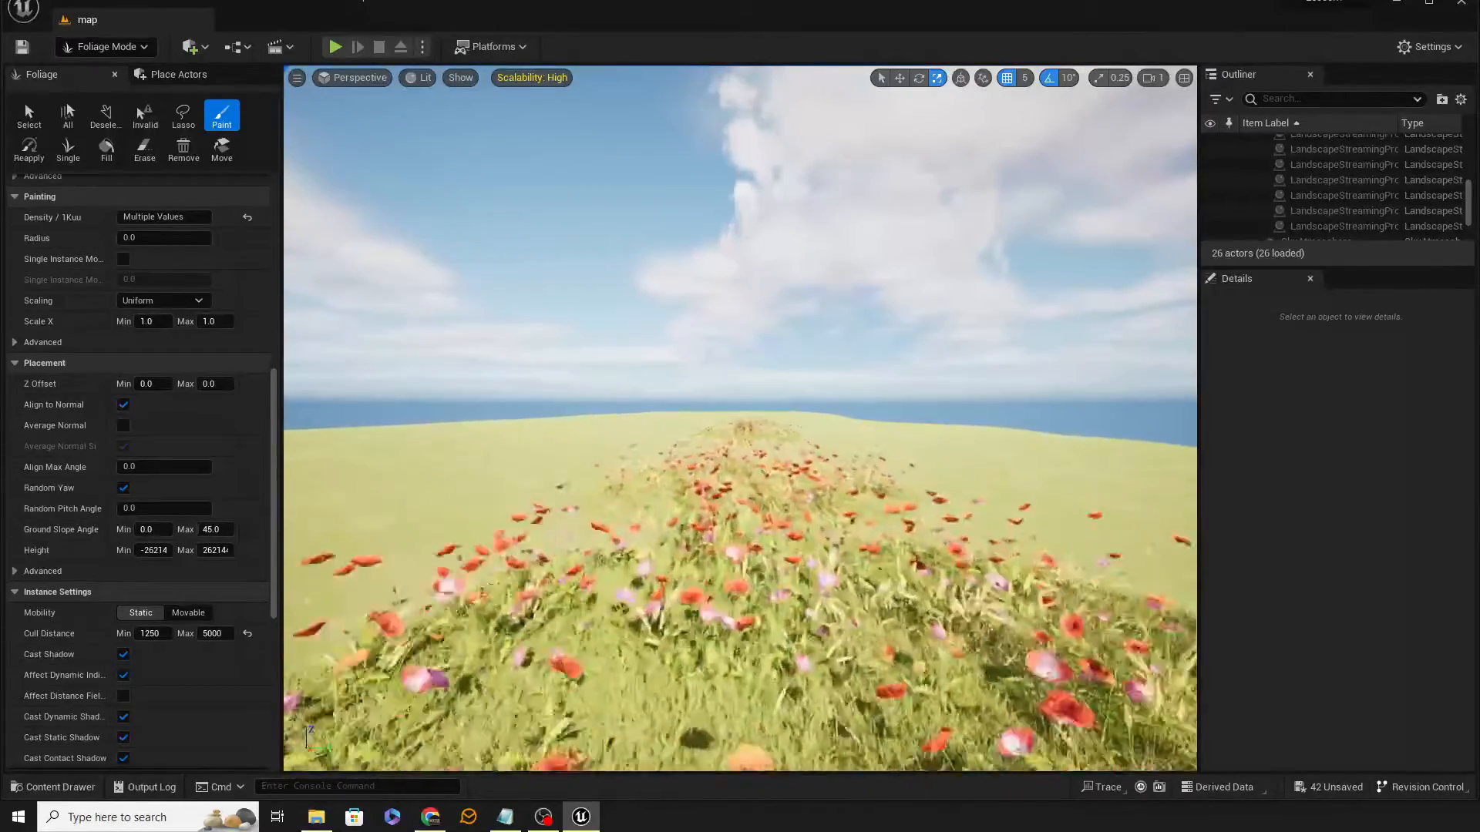
pyautogui.press('s')
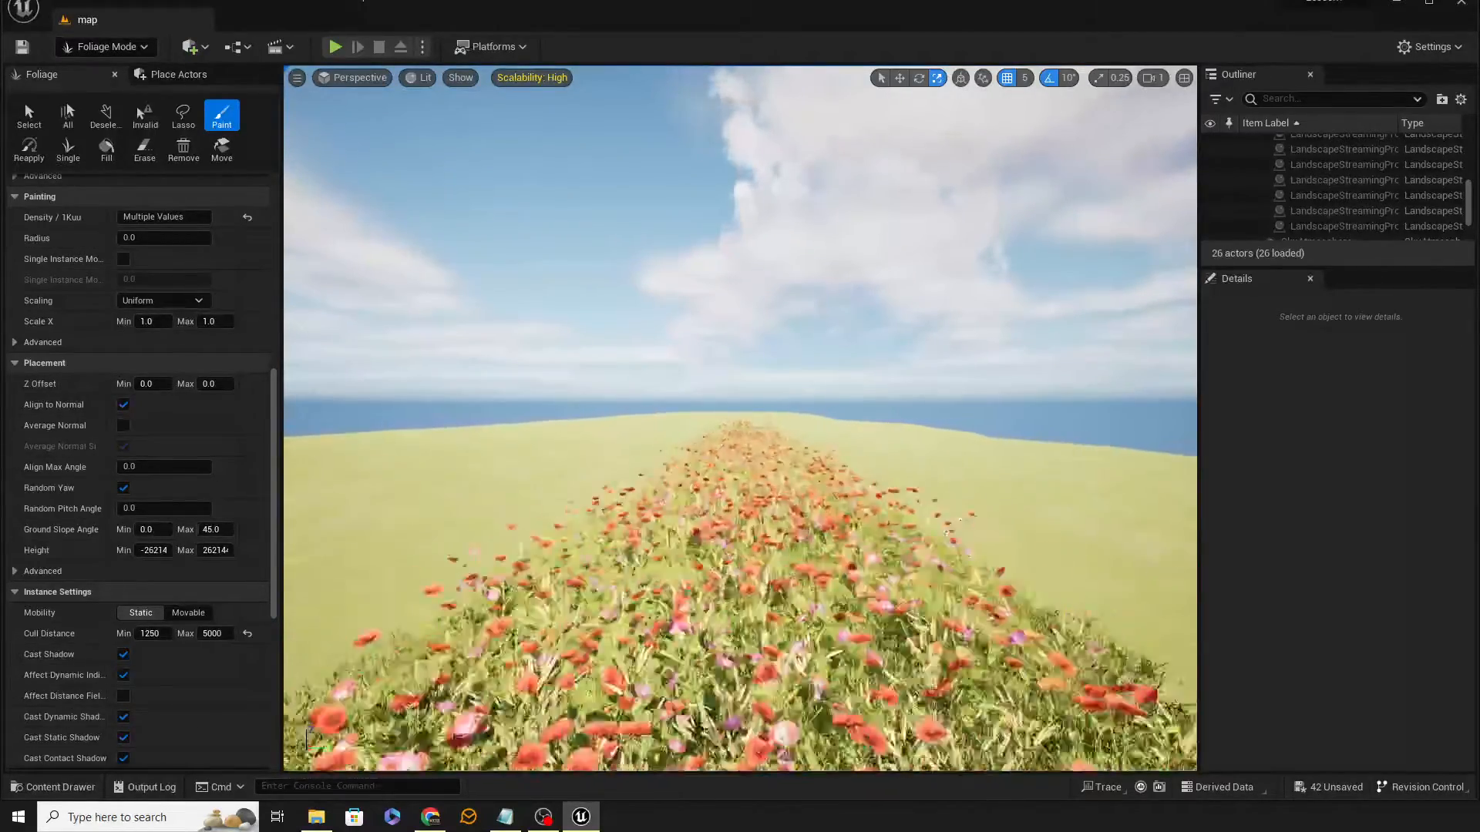
pyautogui.press('s')
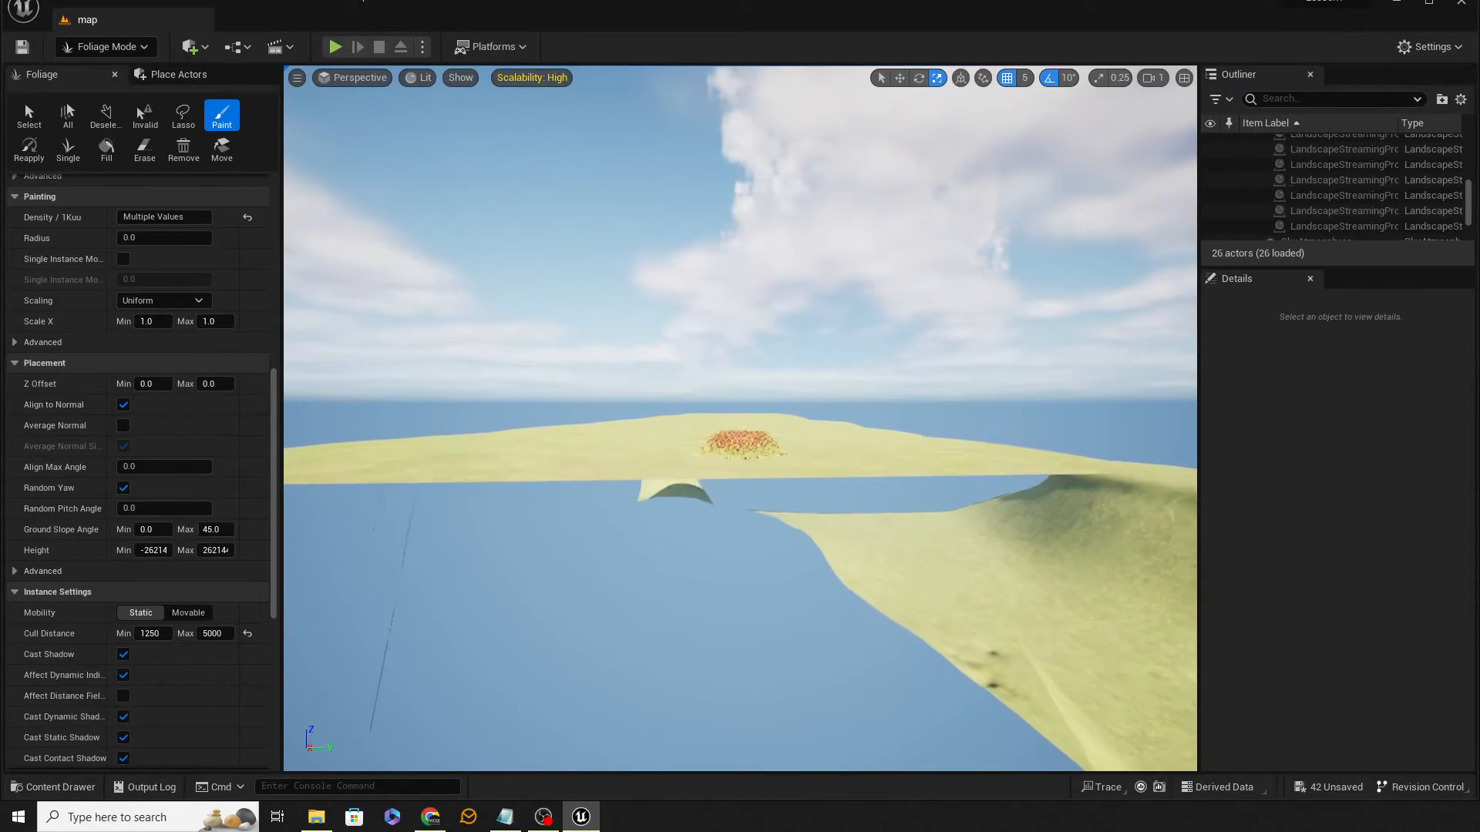
pyautogui.press('w')
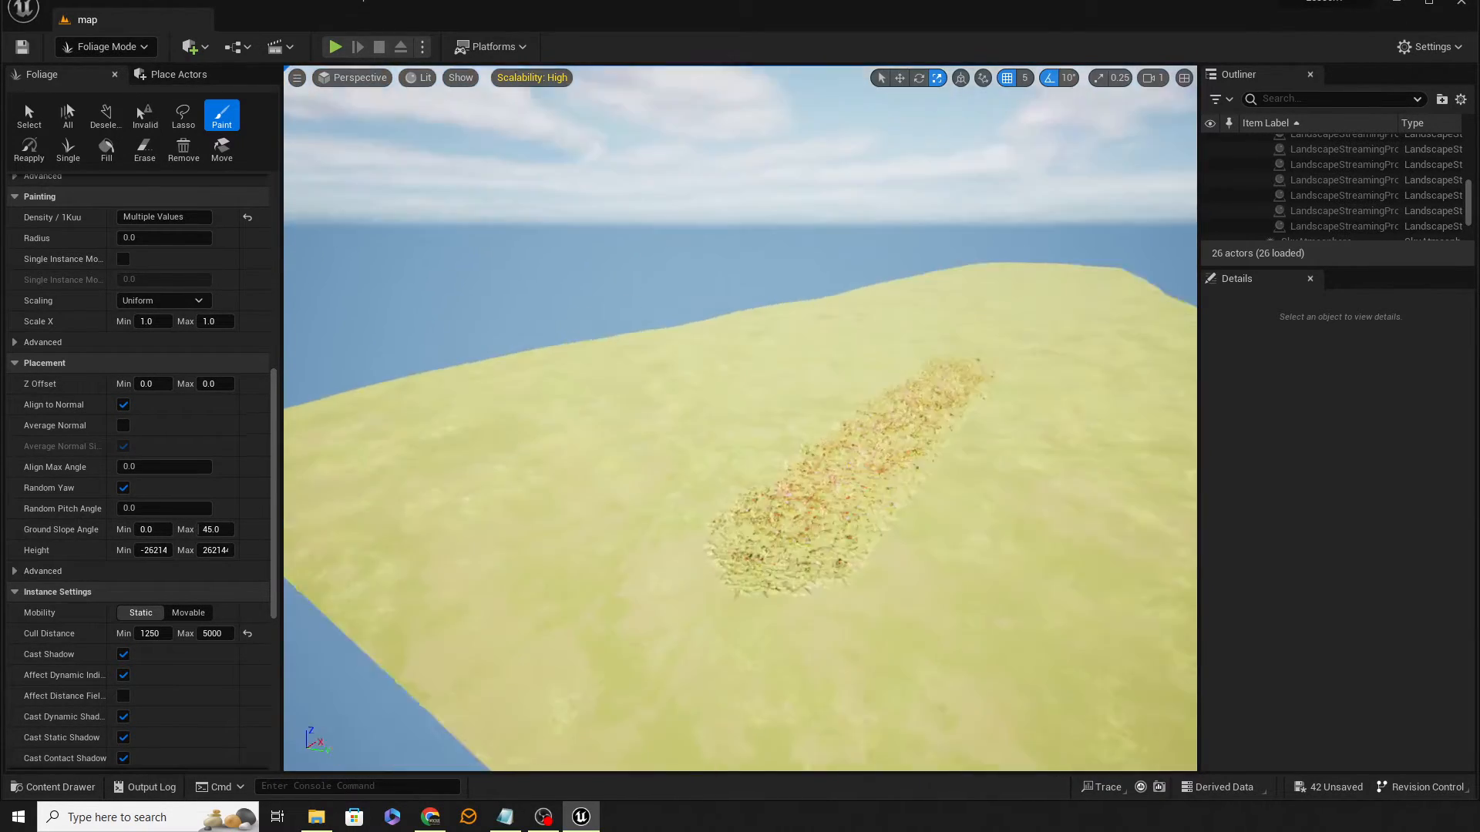
pyautogui.press('s')
# Step: Erase the painted foliage strip with the Erase tool, then return to the Paint tool
pyautogui.moveTo(806, 544); pyautogui.dragTo(812, 558, button='right')
pyautogui.moveTo(723, 491); pyautogui.dragTo(698, 479, button='right')
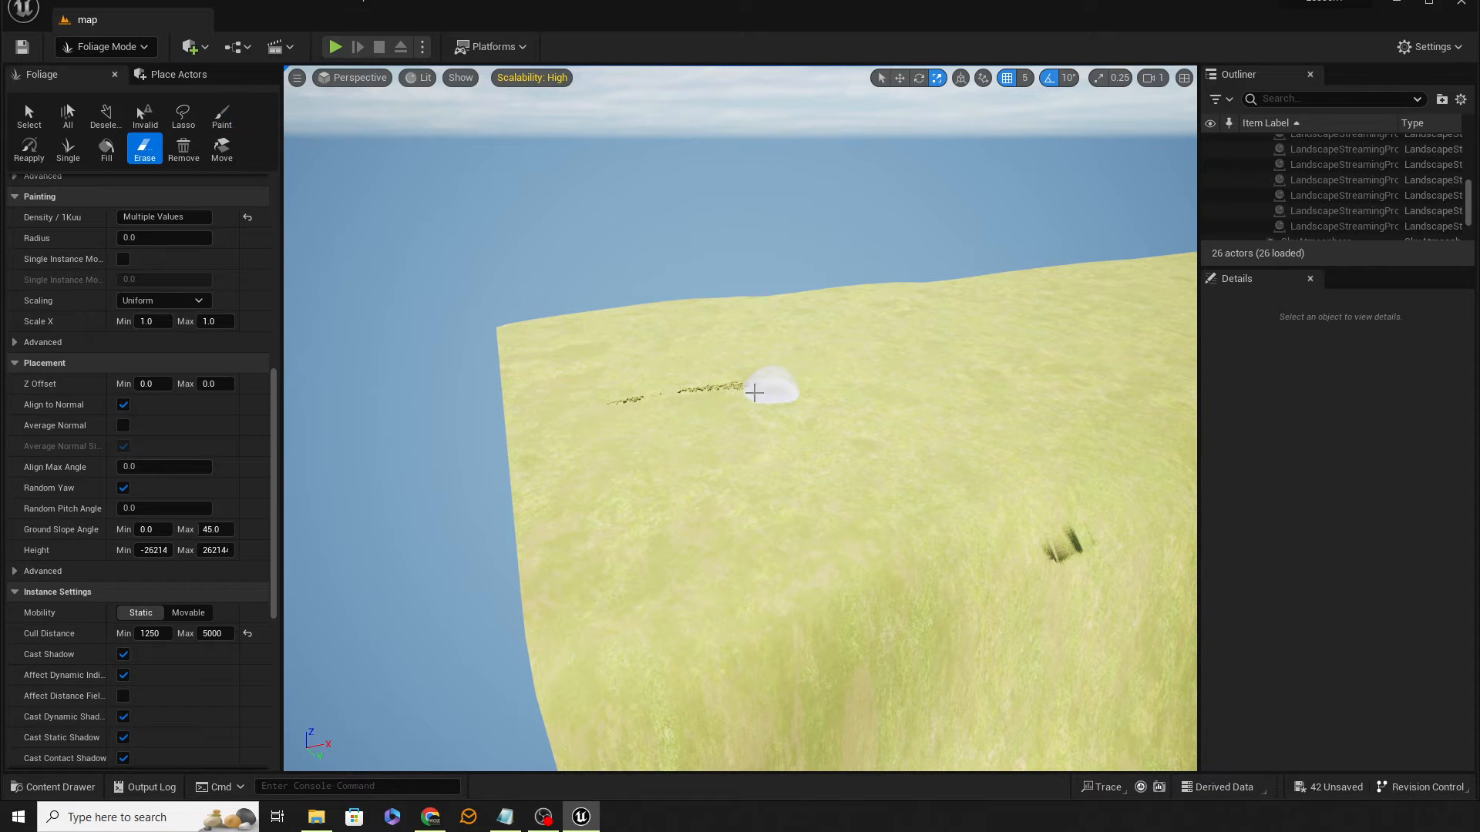
pyautogui.moveTo(578, 493)
pyautogui.mouseDown(button='right')
pyautogui.moveTo(557, 514)
pyautogui.moveTo(580, 441)
pyautogui.moveTo(647, 515)
pyautogui.moveTo(644, 490)
pyautogui.moveTo(661, 498)
pyautogui.mouseUp(button='right')
pyautogui.press('w')
pyautogui.moveTo(661, 499)
pyautogui.keyDown('shift'); pyautogui.mouseDown()
pyautogui.moveTo(990, 363)
pyautogui.moveTo(991, 331)
pyautogui.moveTo(693, 419)
pyautogui.moveTo(450, 463)
pyautogui.mouseUp(); pyautogui.keyUp('shift')
pyautogui.moveTo(450, 462); pyautogui.dragTo(539, 443, button='right')
pyautogui.moveTo(477, 462)
pyautogui.keyDown('shift'); pyautogui.mouseDown()
pyautogui.moveTo(556, 426)
pyautogui.moveTo(558, 401)
pyautogui.mouseUp(); pyautogui.keyUp('shift')
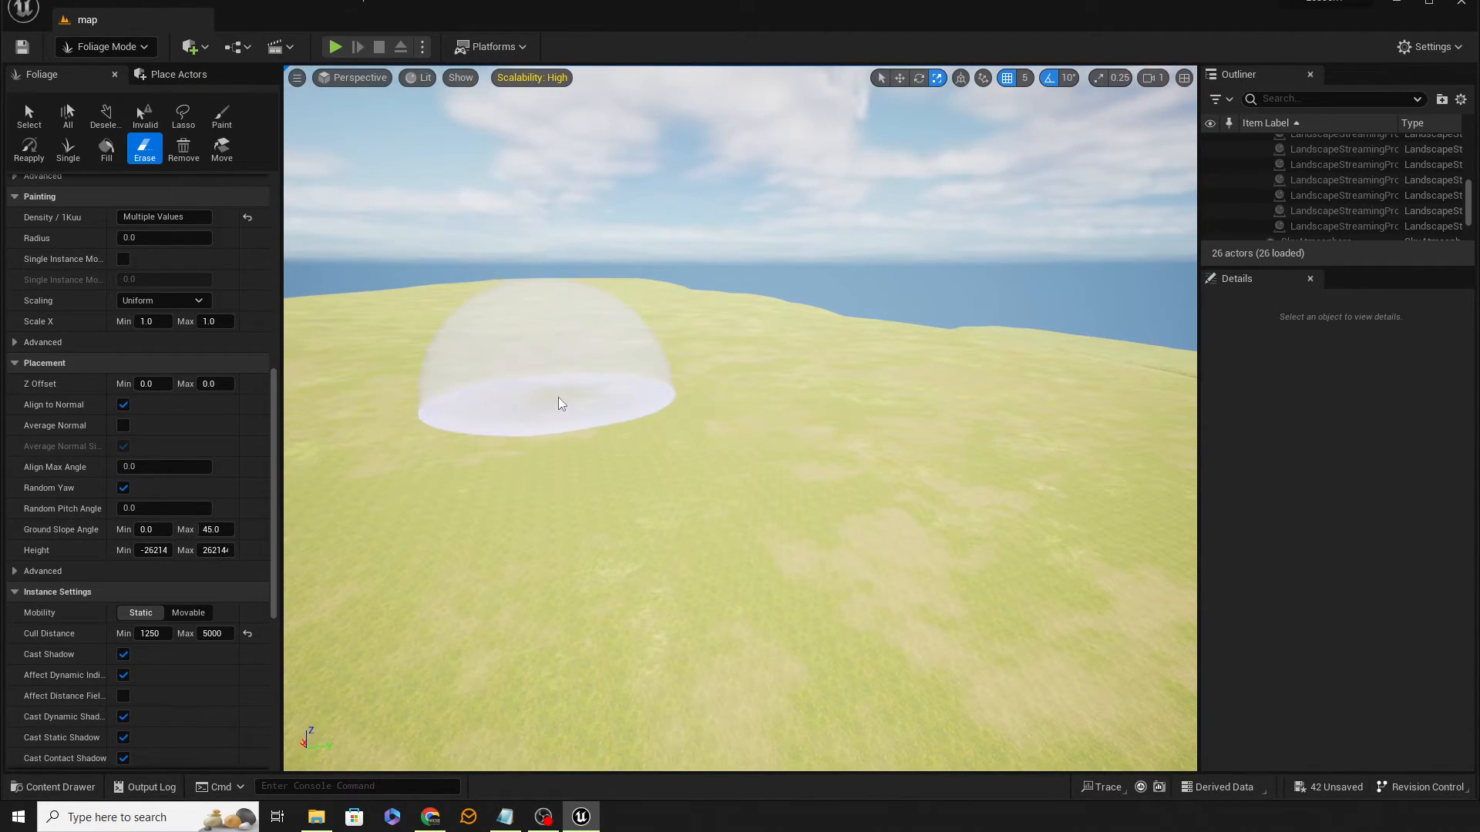
pyautogui.moveTo(558, 401); pyautogui.dragTo(494, 470, button='right')
pyautogui.moveTo(501, 339); pyautogui.dragTo(463, 363, button='right')
pyautogui.keyDown('shift'); pyautogui.moveTo(493, 339); pyautogui.dragTo(578, 325); pyautogui.keyUp('shift')
pyautogui.moveTo(578, 325)
pyautogui.mouseDown(button='right')
pyautogui.moveTo(597, 317)
pyautogui.moveTo(616, 258)
pyautogui.mouseUp(button='right')
pyautogui.moveTo(582, 364); pyautogui.dragTo(594, 363, button='right')
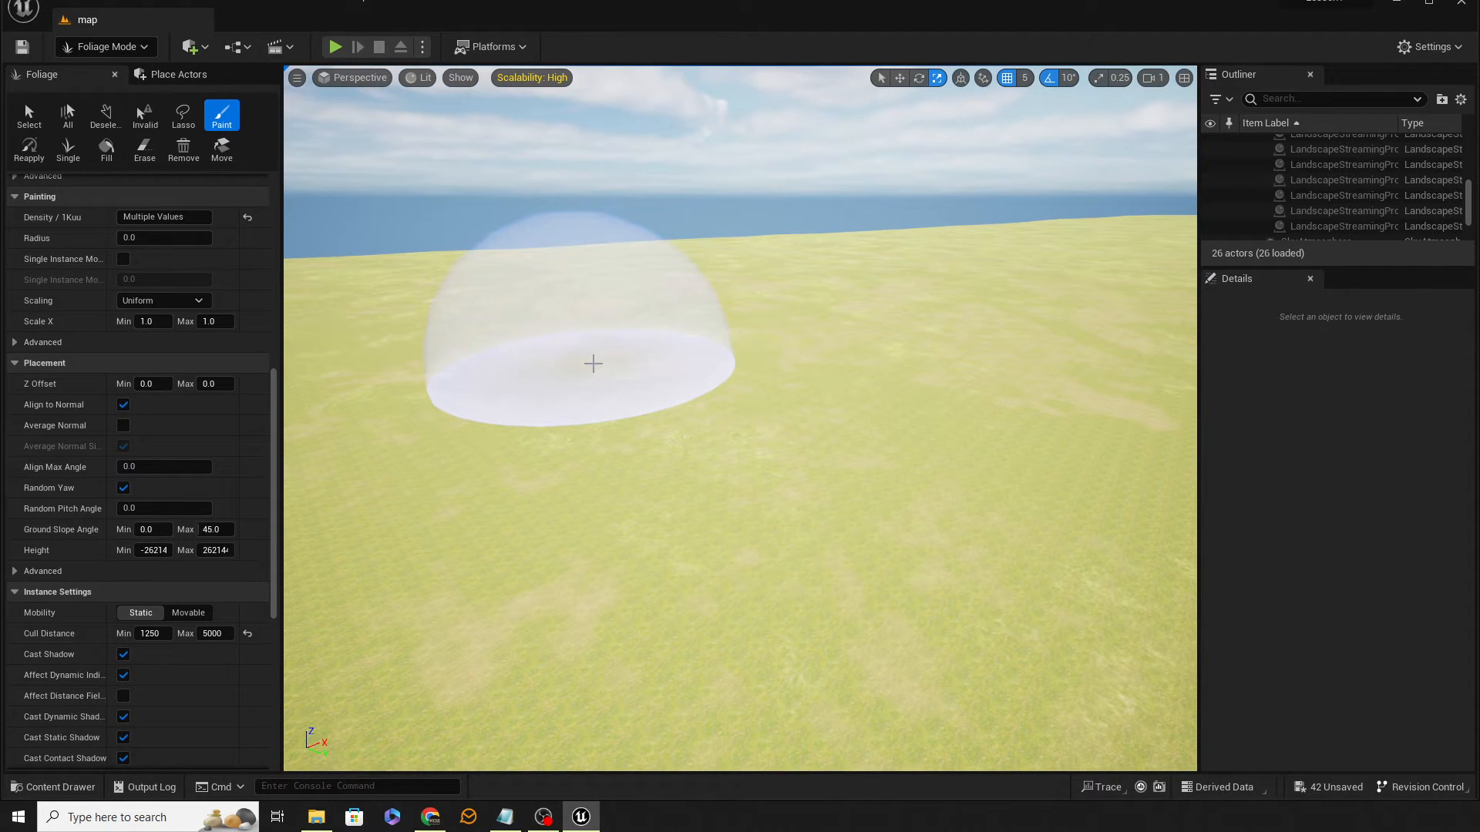
pyautogui.moveTo(593, 364); pyautogui.dragTo(633, 368, button='right')
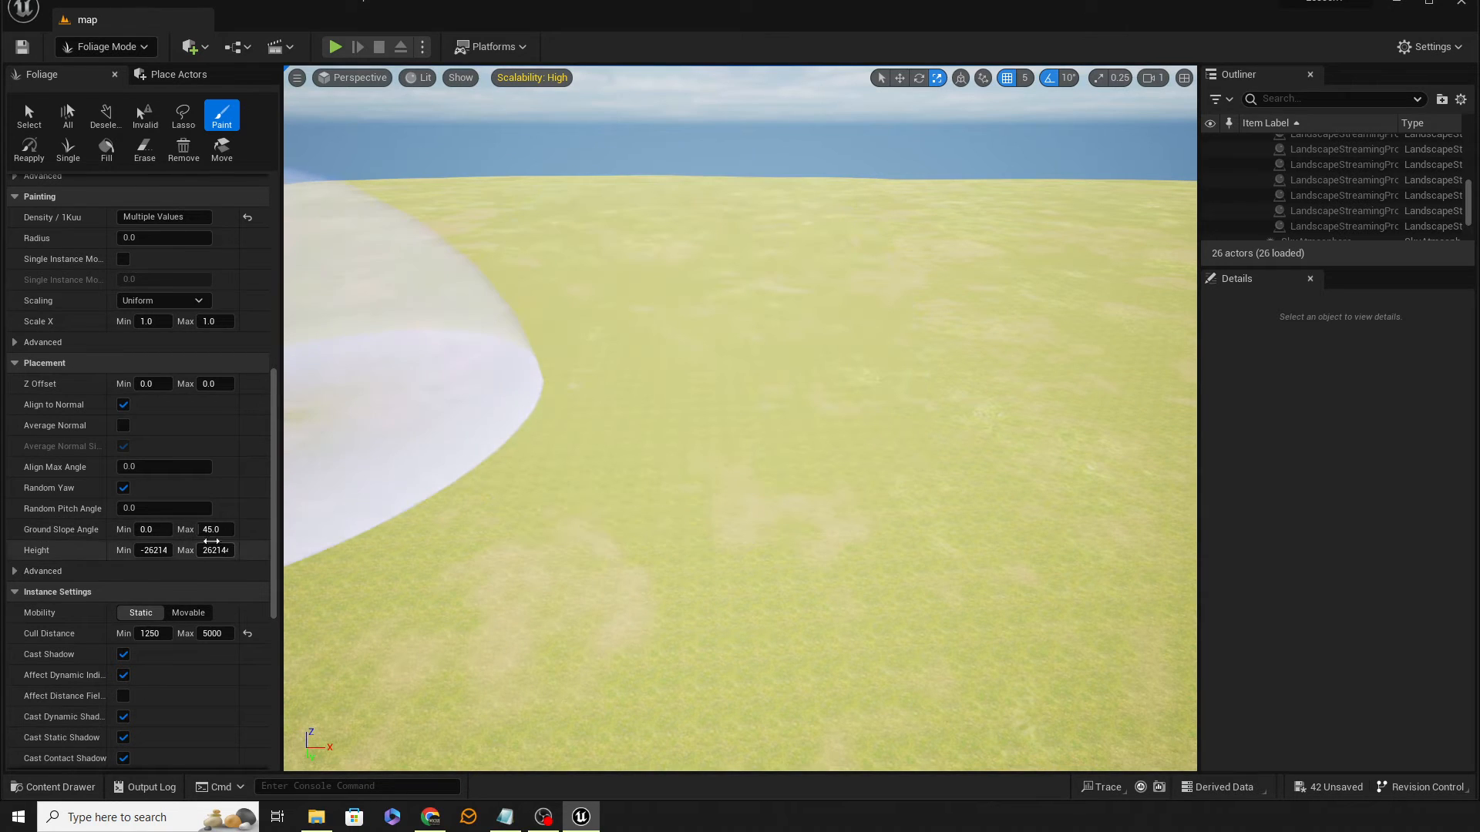
# Step: Set the foliage Scale X range to 0.9–1.1, paint a test patch of all foliage types, then undo it
pyautogui.scroll(2, 151, 510)
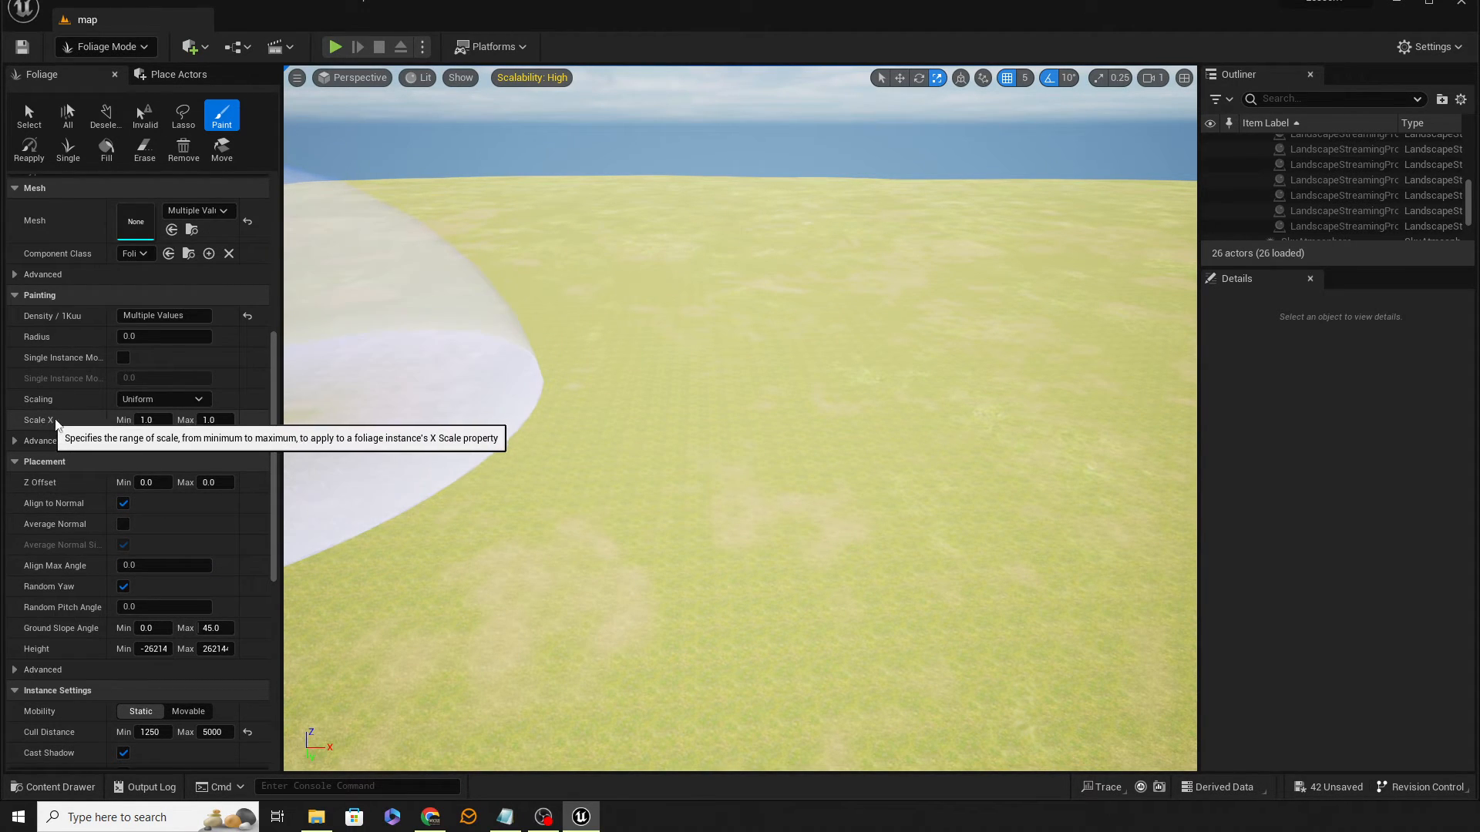
pyautogui.click(150, 420)
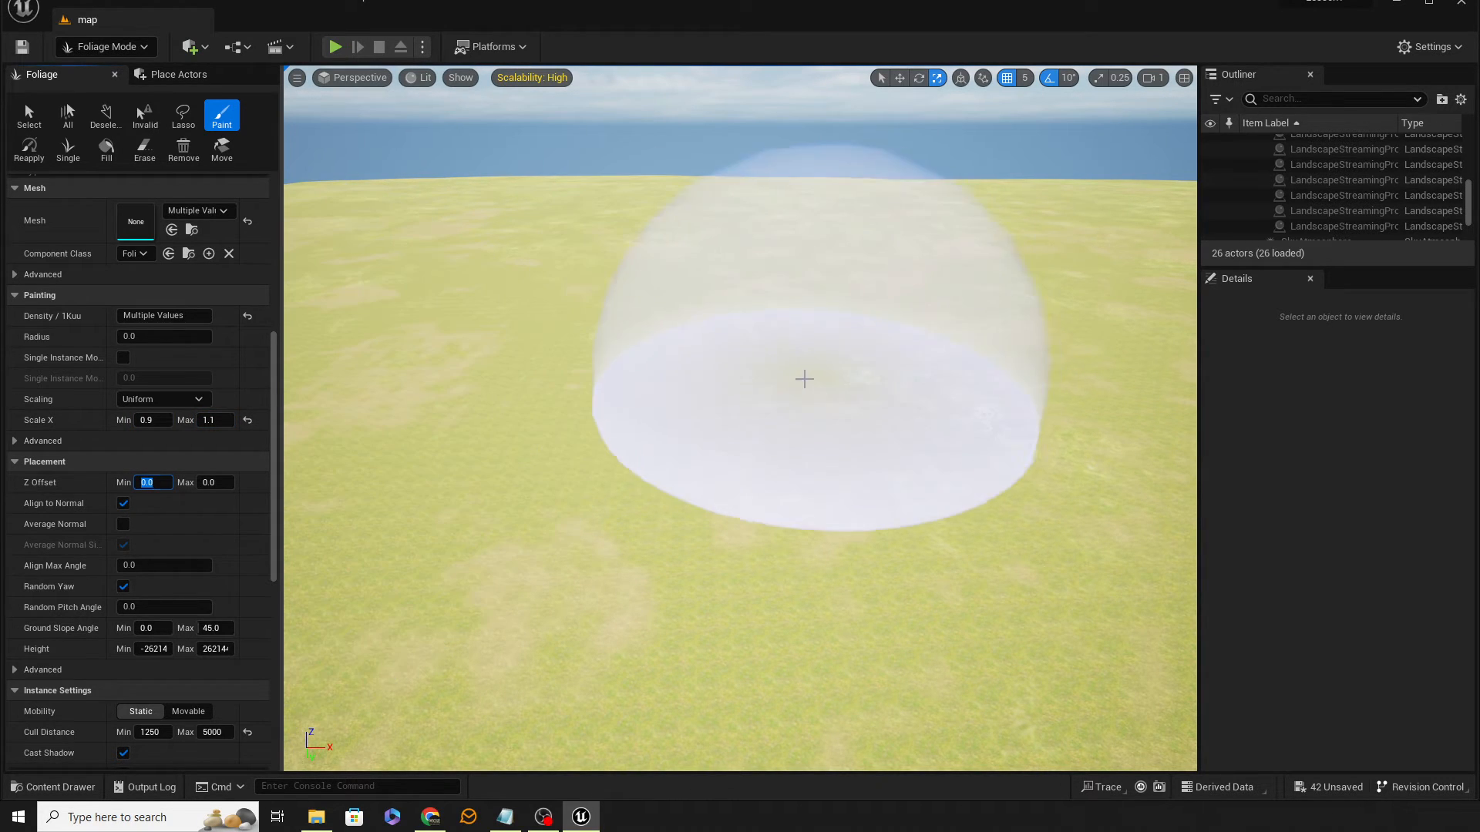
pyautogui.moveTo(802, 377); pyautogui.dragTo(859, 405)
pyautogui.moveTo(971, 540)
pyautogui.mouseDown(button='right')
pyautogui.moveTo(973, 438)
pyautogui.moveTo(1033, 453)
pyautogui.mouseUp(button='right')
pyautogui.press('q')
pyautogui.press('w')
pyautogui.press('s')
pyautogui.press('e')
pyautogui.press('w')
pyautogui.press('s')
pyautogui.press('a')
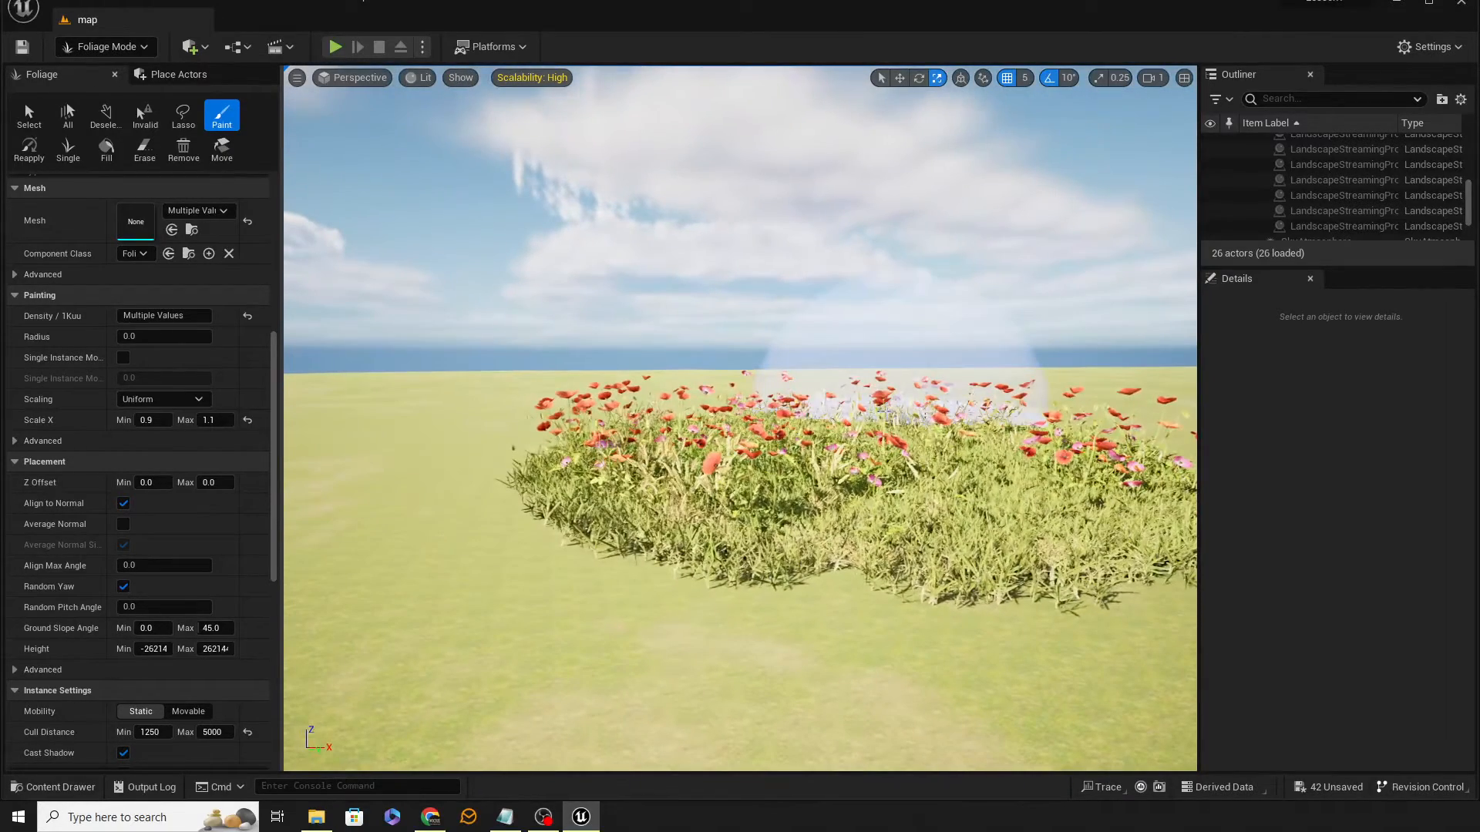
pyautogui.hotkey('ctrl', 'z')
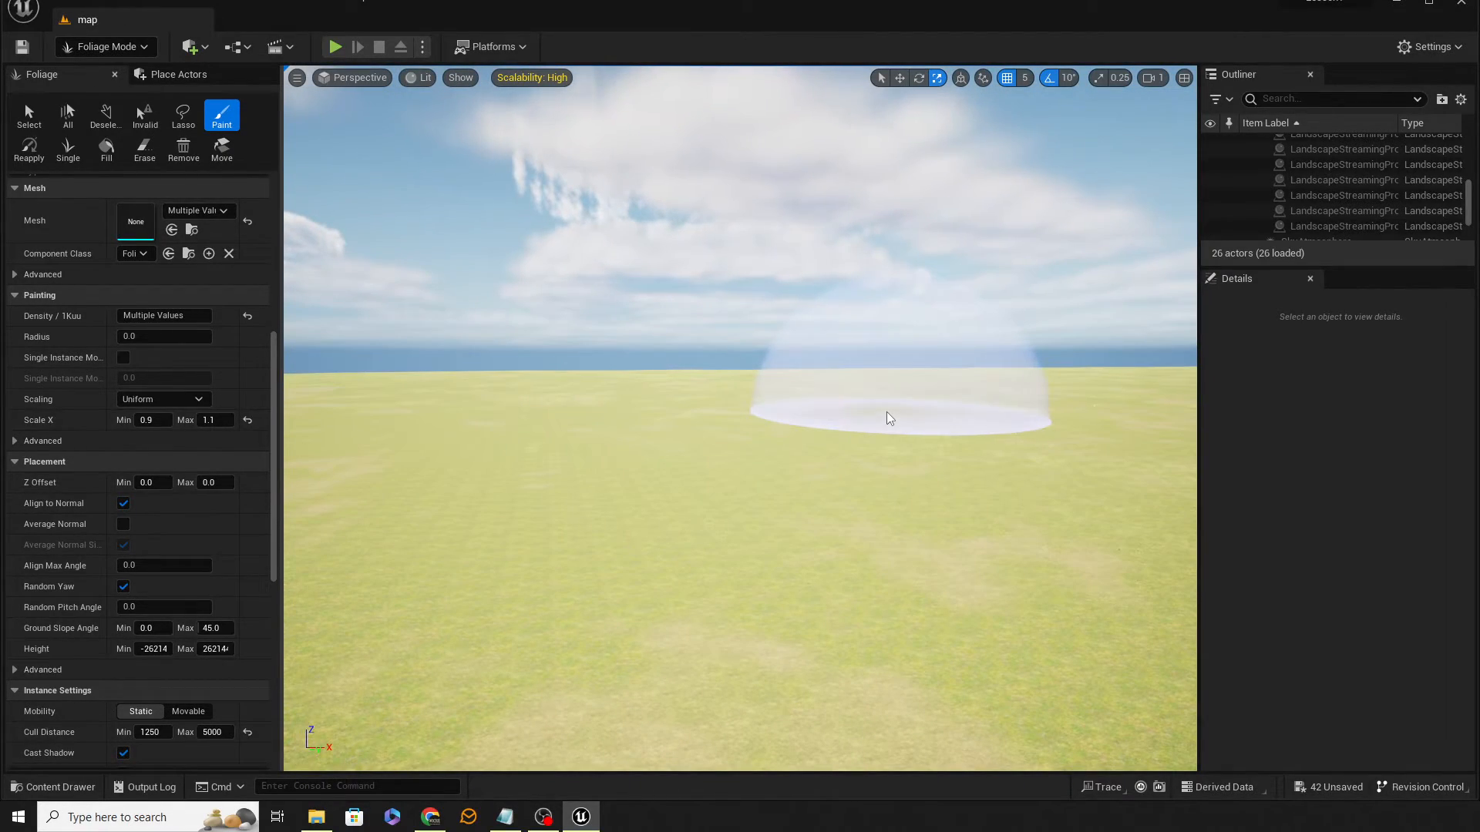
# Step: Paint a test patch of foliage on the steep slope, then undo it
pyautogui.moveTo(783, 465); pyautogui.dragTo(783, 466, button='right')
pyautogui.moveTo(588, 375); pyautogui.dragTo(587, 375, button='right')
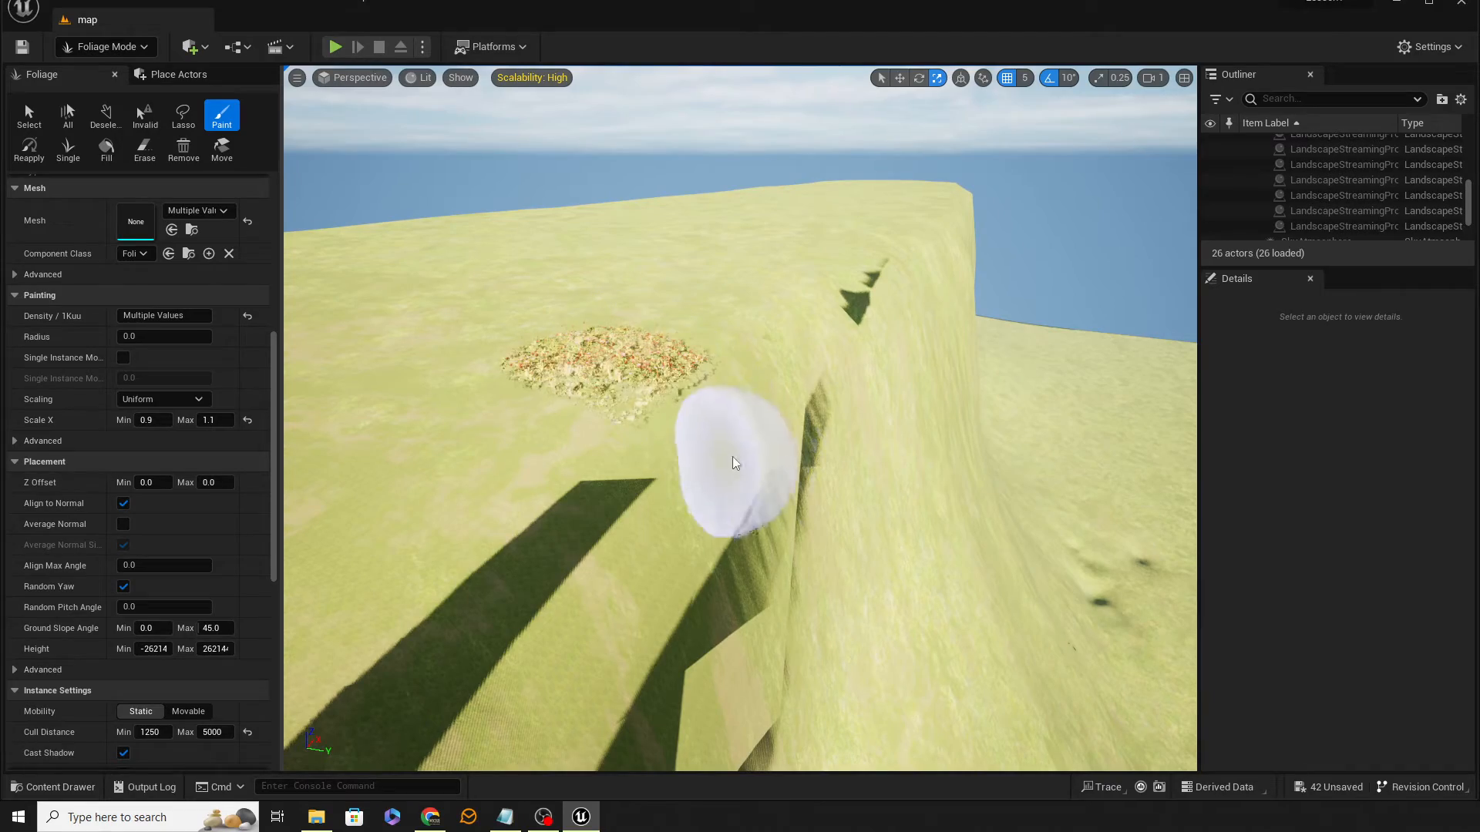
pyautogui.moveTo(727, 452); pyautogui.dragTo(727, 452, button='right')
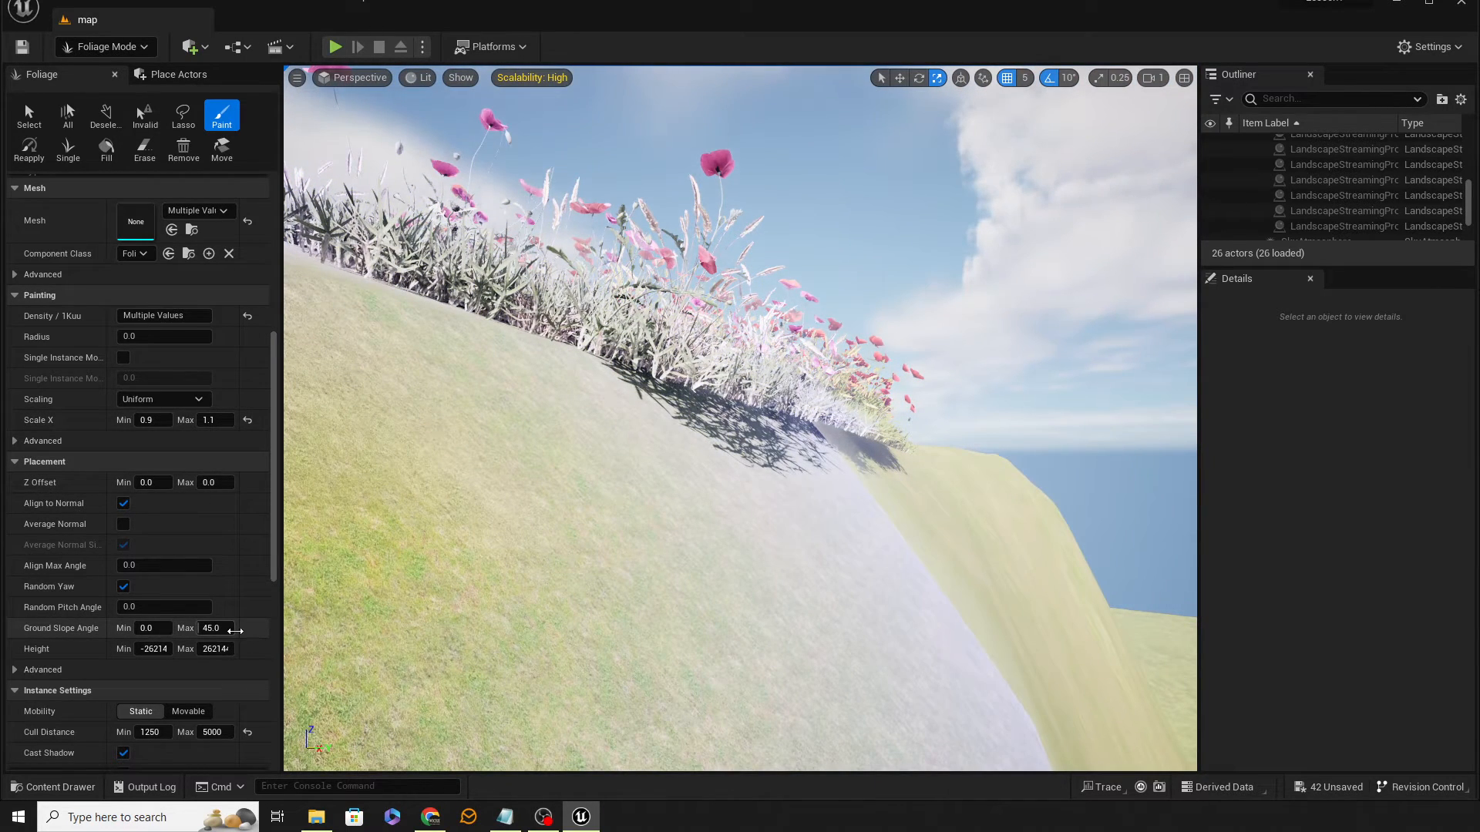
pyautogui.hotkey('ctrl', 'z')
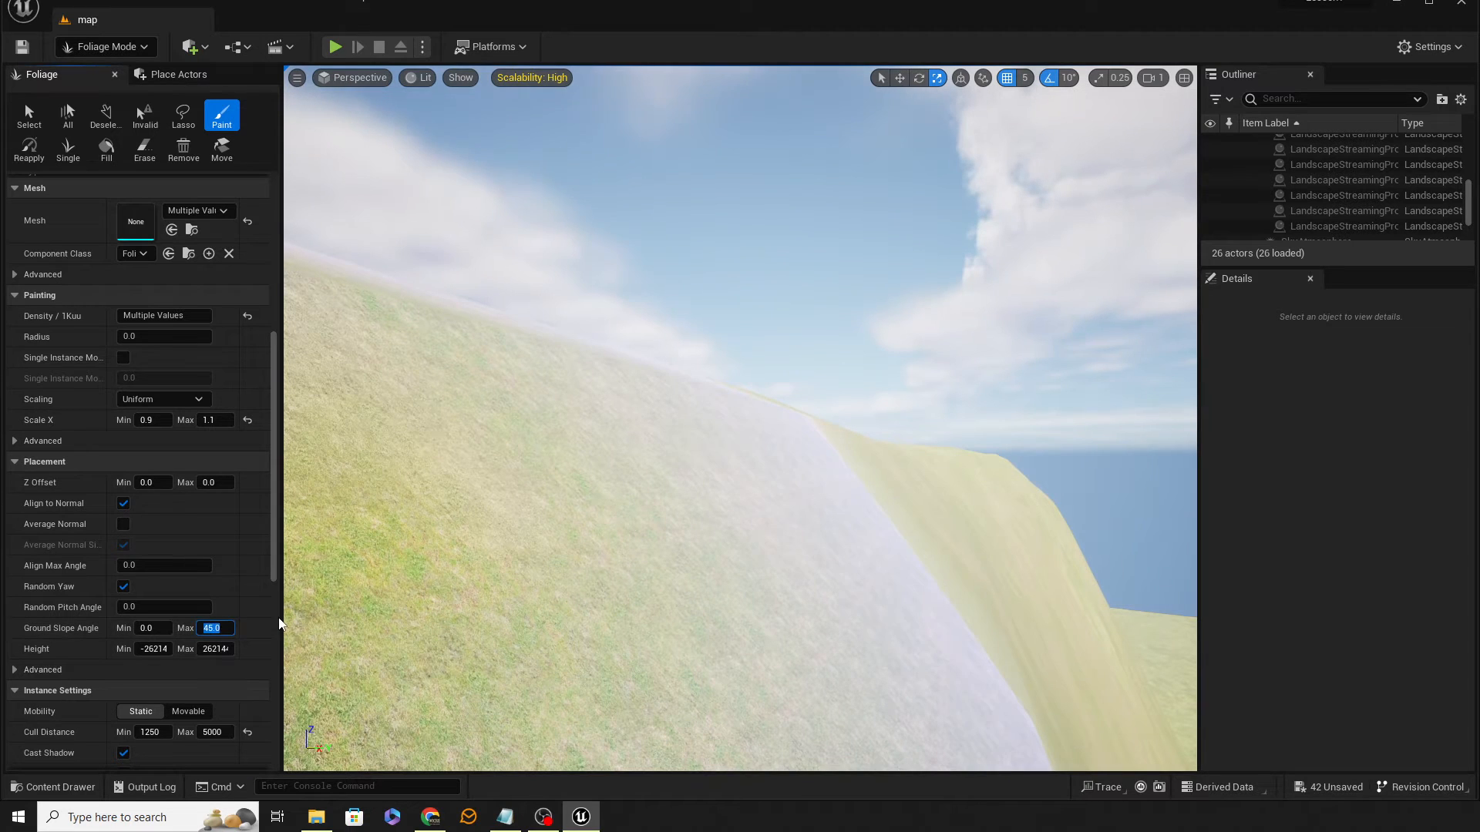
# Step: Set the Ground Slope Angle maximum to 12.5, paint a test patch near the slope, then undo it
pyautogui.moveTo(595, 484); pyautogui.dragTo(588, 482, button='right')
pyautogui.moveTo(588, 483)
pyautogui.mouseDown()
pyautogui.moveTo(800, 489)
pyautogui.moveTo(964, 637)
pyautogui.mouseUp()
pyautogui.moveTo(802, 570); pyautogui.dragTo(801, 494, button='right')
pyautogui.press('w')
pyautogui.press('s')
pyautogui.moveTo(892, 532); pyautogui.dragTo(892, 595, button='right')
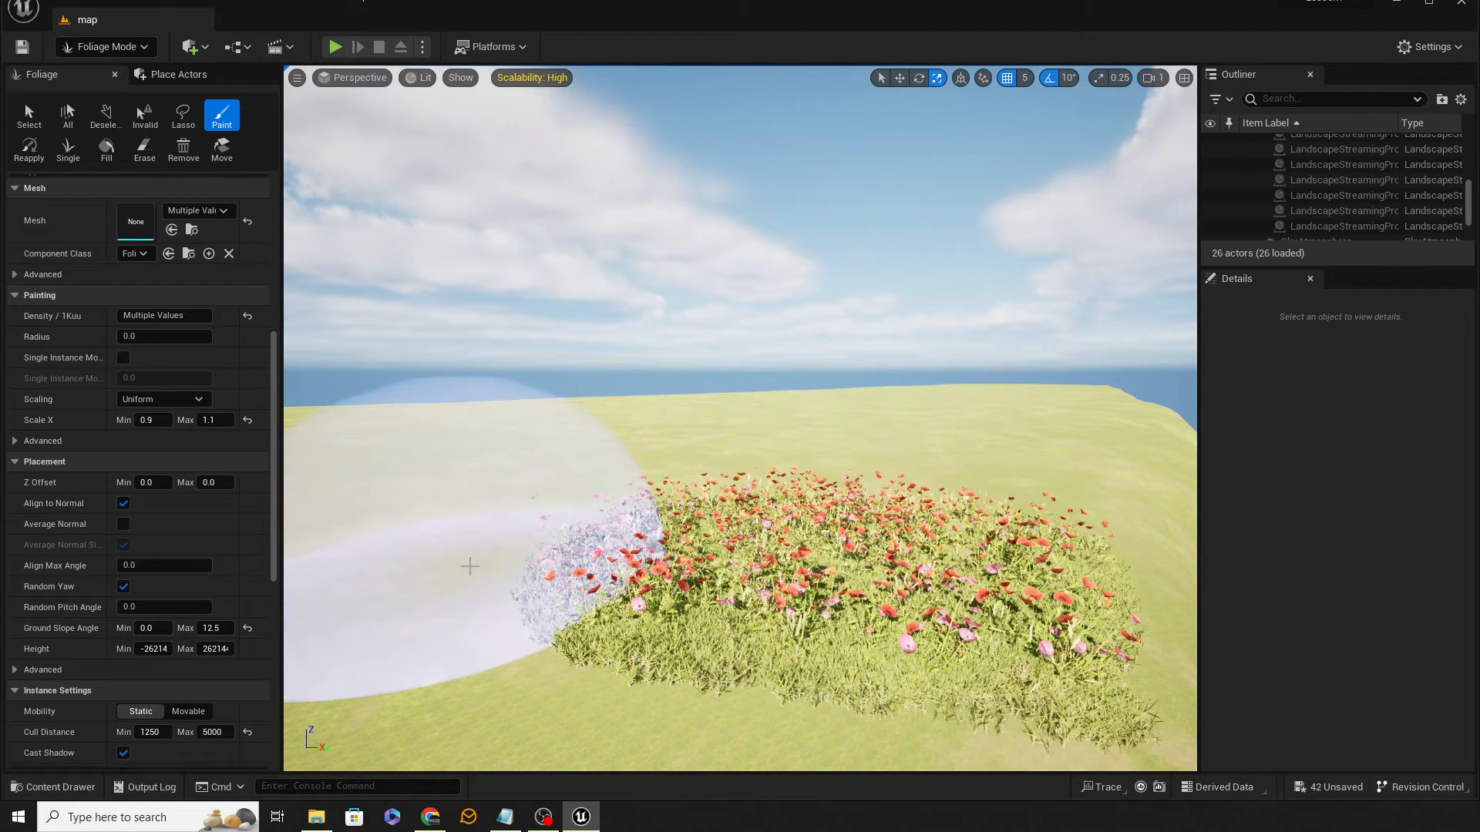
pyautogui.hotkey('ctrl', 'z')
# Step: Fly the view over to the steep slope to inspect it
pyautogui.moveTo(836, 525)
pyautogui.mouseDown(button='right')
pyautogui.moveTo(717, 625)
pyautogui.moveTo(771, 621)
pyautogui.moveTo(840, 547)
pyautogui.moveTo(790, 563)
pyautogui.moveTo(758, 612)
pyautogui.moveTo(769, 607)
pyautogui.moveTo(739, 617)
pyautogui.moveTo(768, 569)
pyautogui.moveTo(747, 597)
pyautogui.moveTo(772, 593)
pyautogui.moveTo(860, 449)
pyautogui.mouseUp(button='right')
pyautogui.press('s')
pyautogui.press('s')
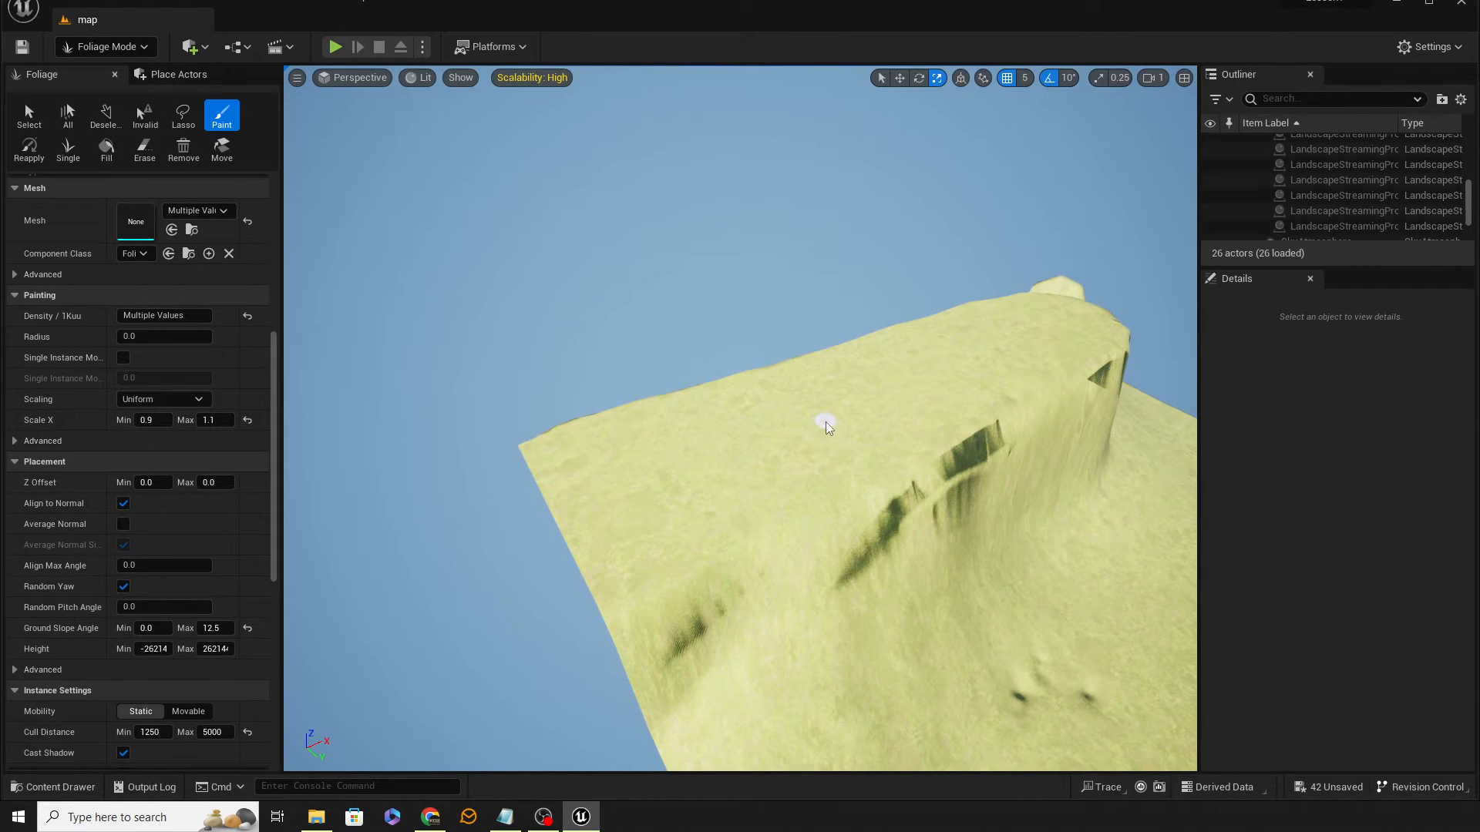
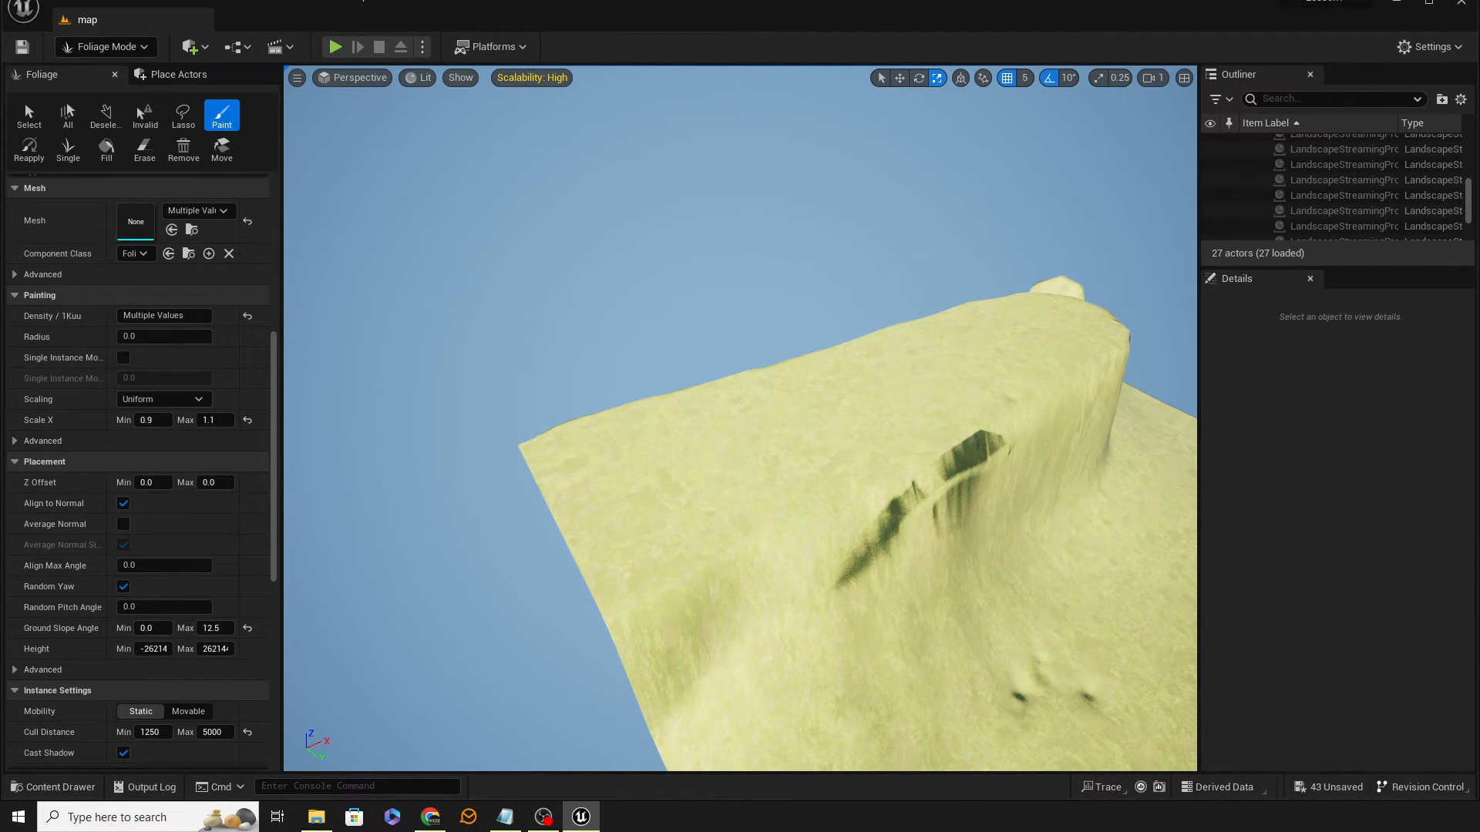
# Step: Fly the view across the painted field and slope to inspect the foliage coverage
pyautogui.moveTo(432, 616); pyautogui.dragTo(353, 539, button='right')
pyautogui.press('w')
pyautogui.press('w')
pyautogui.moveTo(647, 532)
pyautogui.mouseDown(button='right')
pyautogui.moveTo(698, 533)
pyautogui.moveTo(706, 568)
pyautogui.mouseUp(button='right')
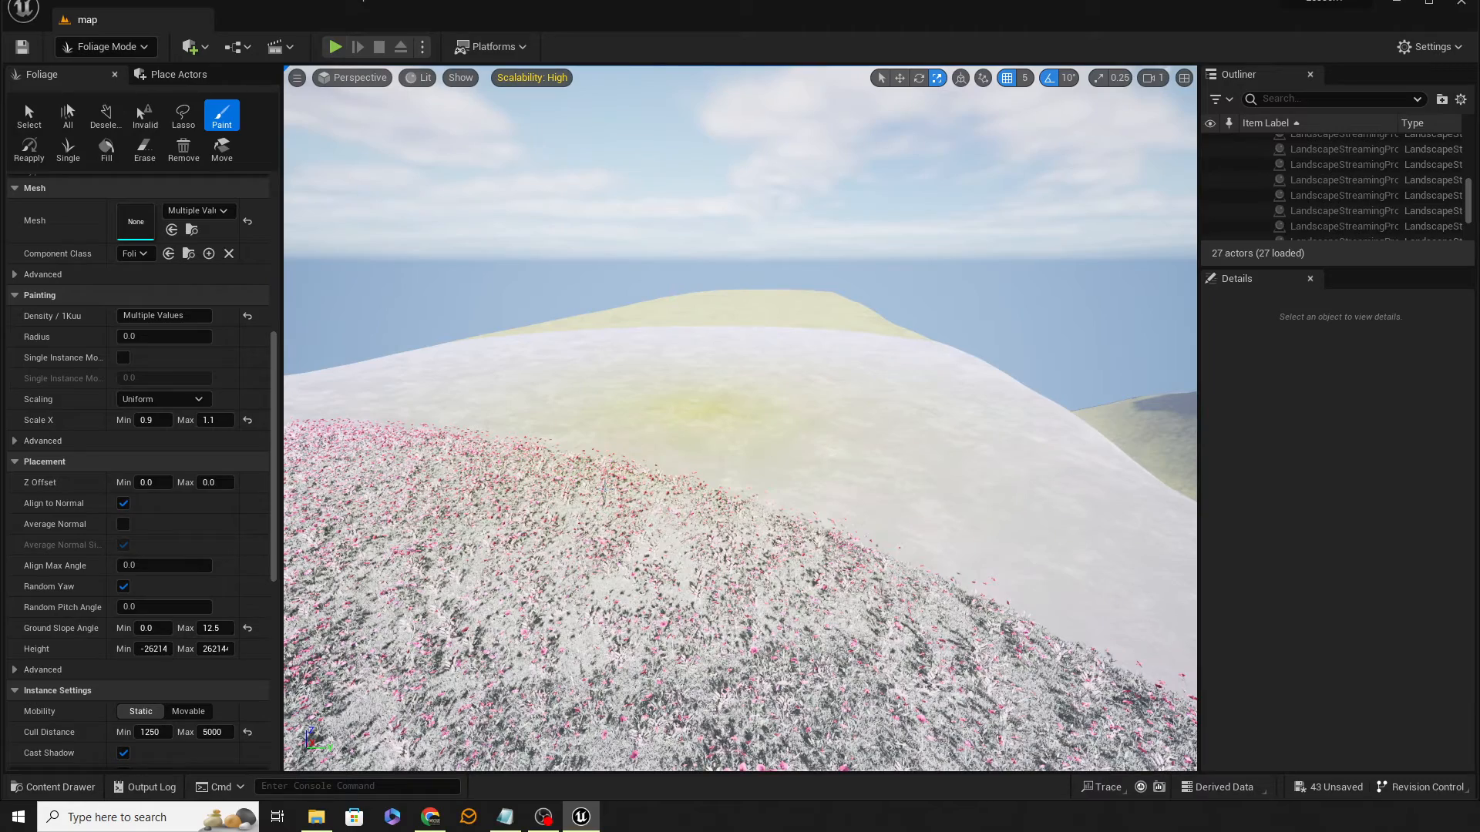
pyautogui.moveTo(605, 488); pyautogui.dragTo(669, 493)
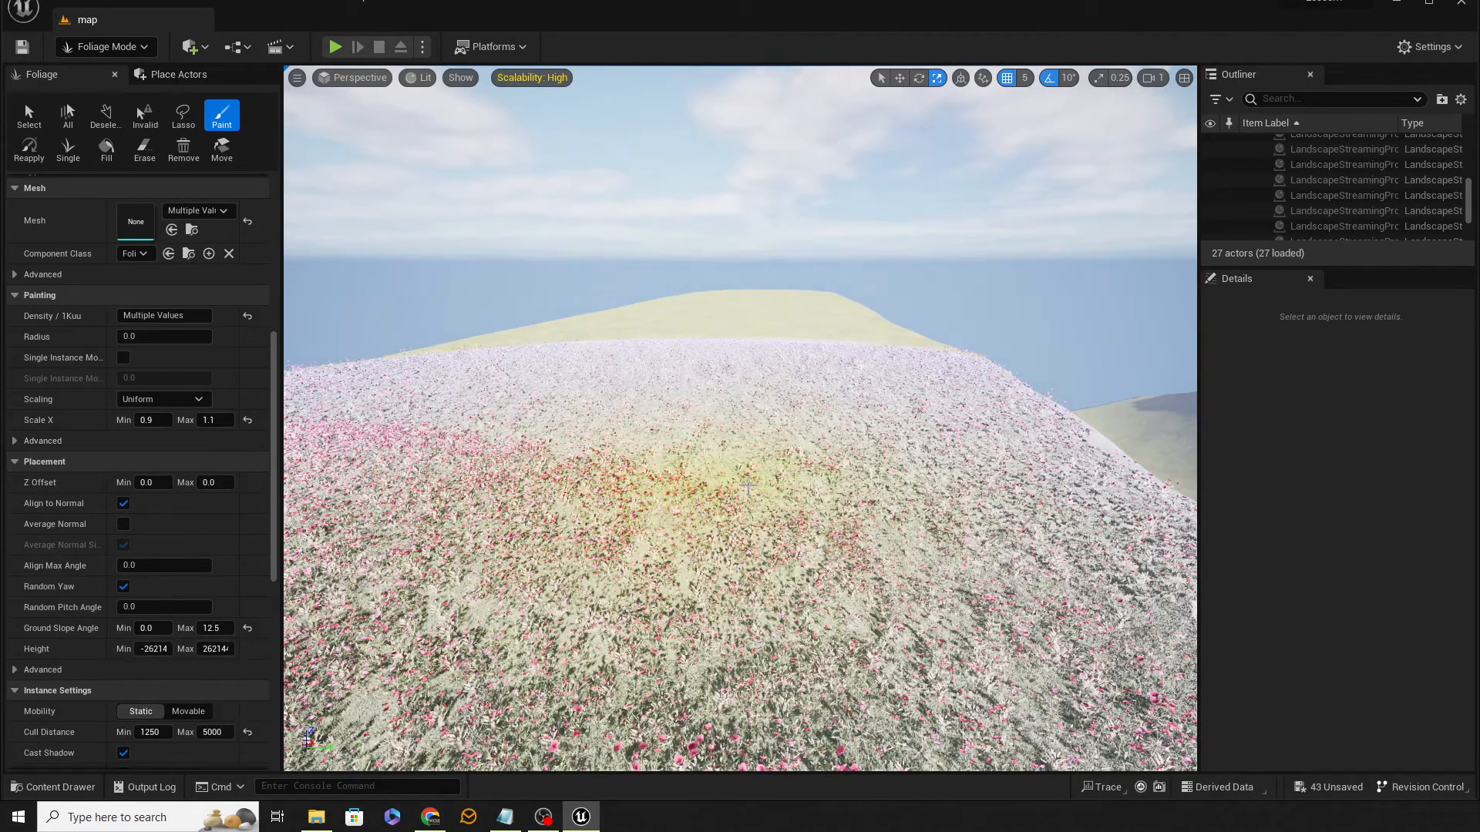
pyautogui.moveTo(751, 487)
pyautogui.mouseDown(button='right')
pyautogui.moveTo(1187, 487)
pyautogui.moveTo(817, 470)
pyautogui.moveTo(829, 466)
pyautogui.moveTo(1179, 493)
pyautogui.moveTo(717, 487)
pyautogui.moveTo(816, 486)
pyautogui.moveTo(746, 487)
pyautogui.mouseUp(button='right')
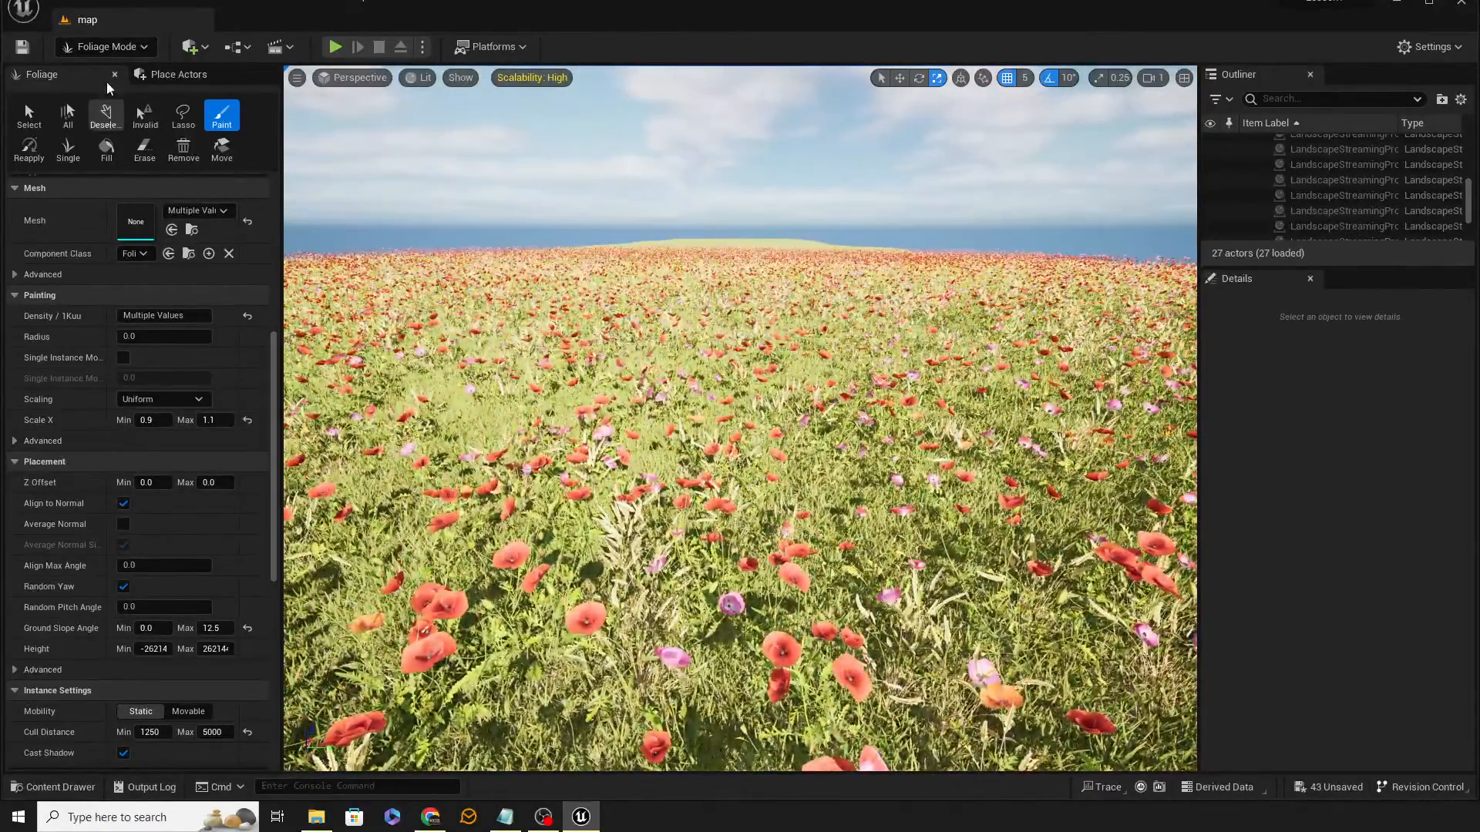
# Step: Switch to Selection Mode and play from a spot in the poppy field, running the character through the foliage before stopping
pyautogui.click(116, 46)
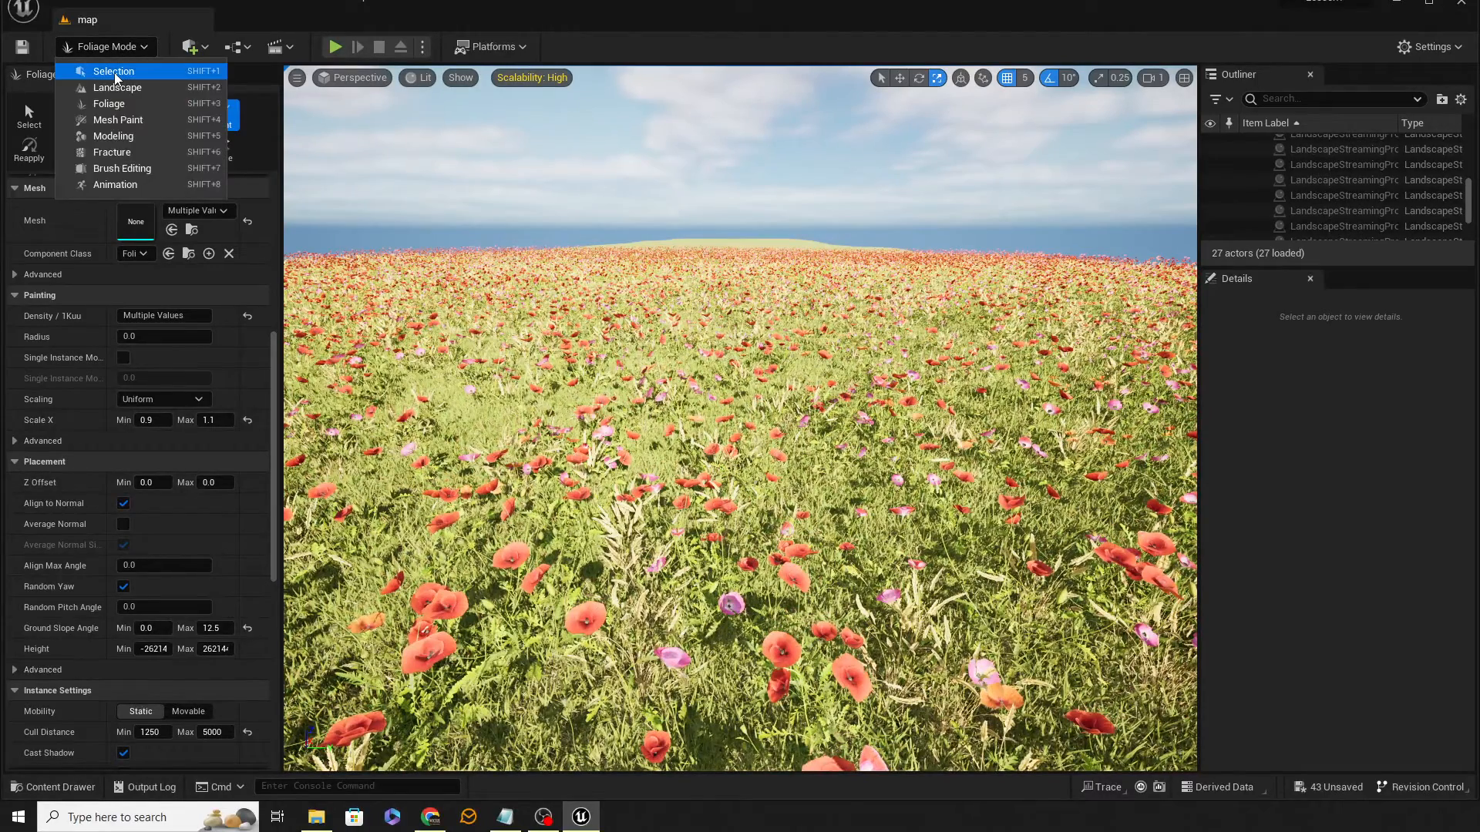
pyautogui.click(112, 68)
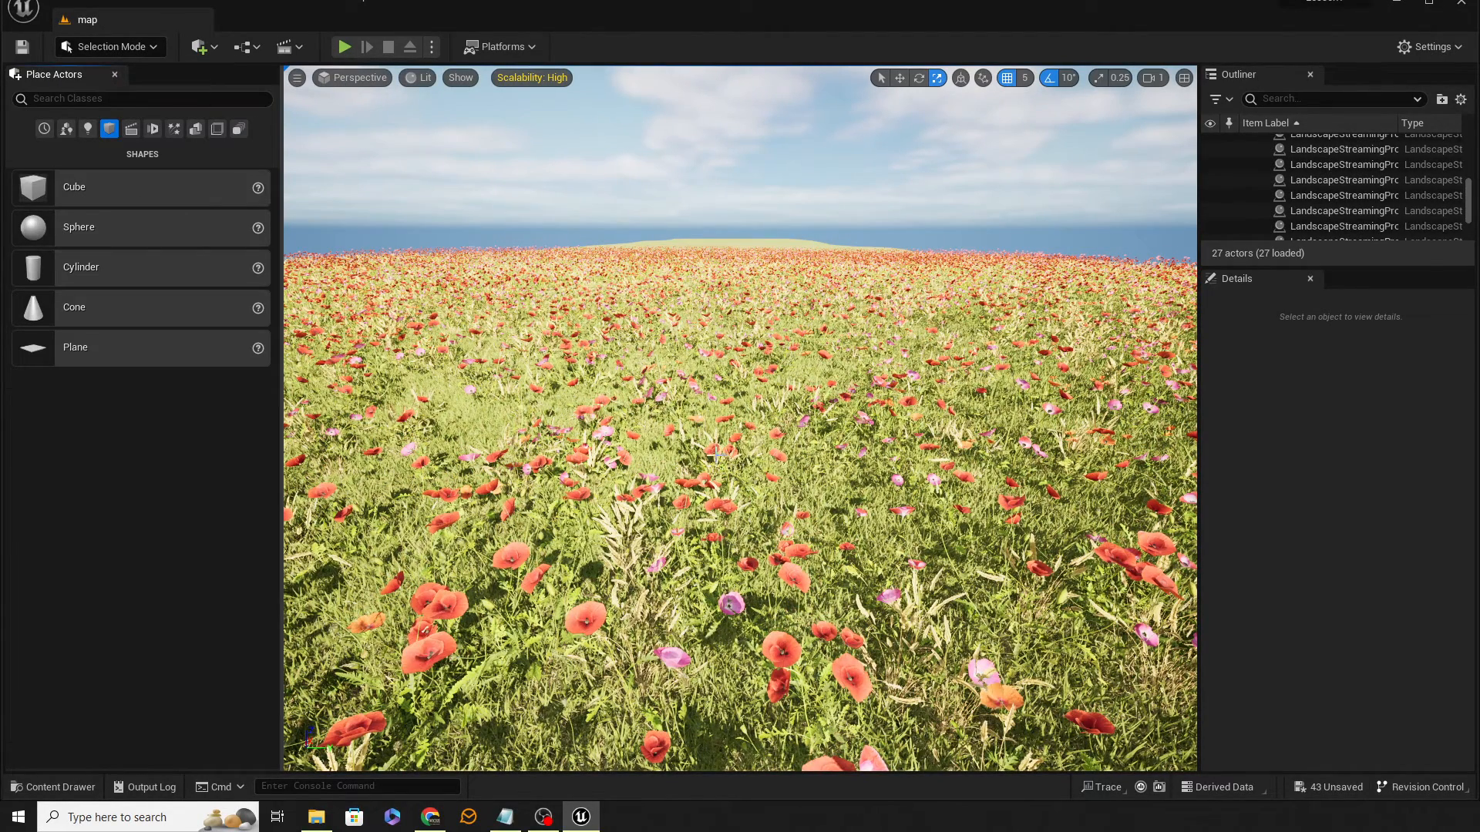
pyautogui.rightClick(761, 639)
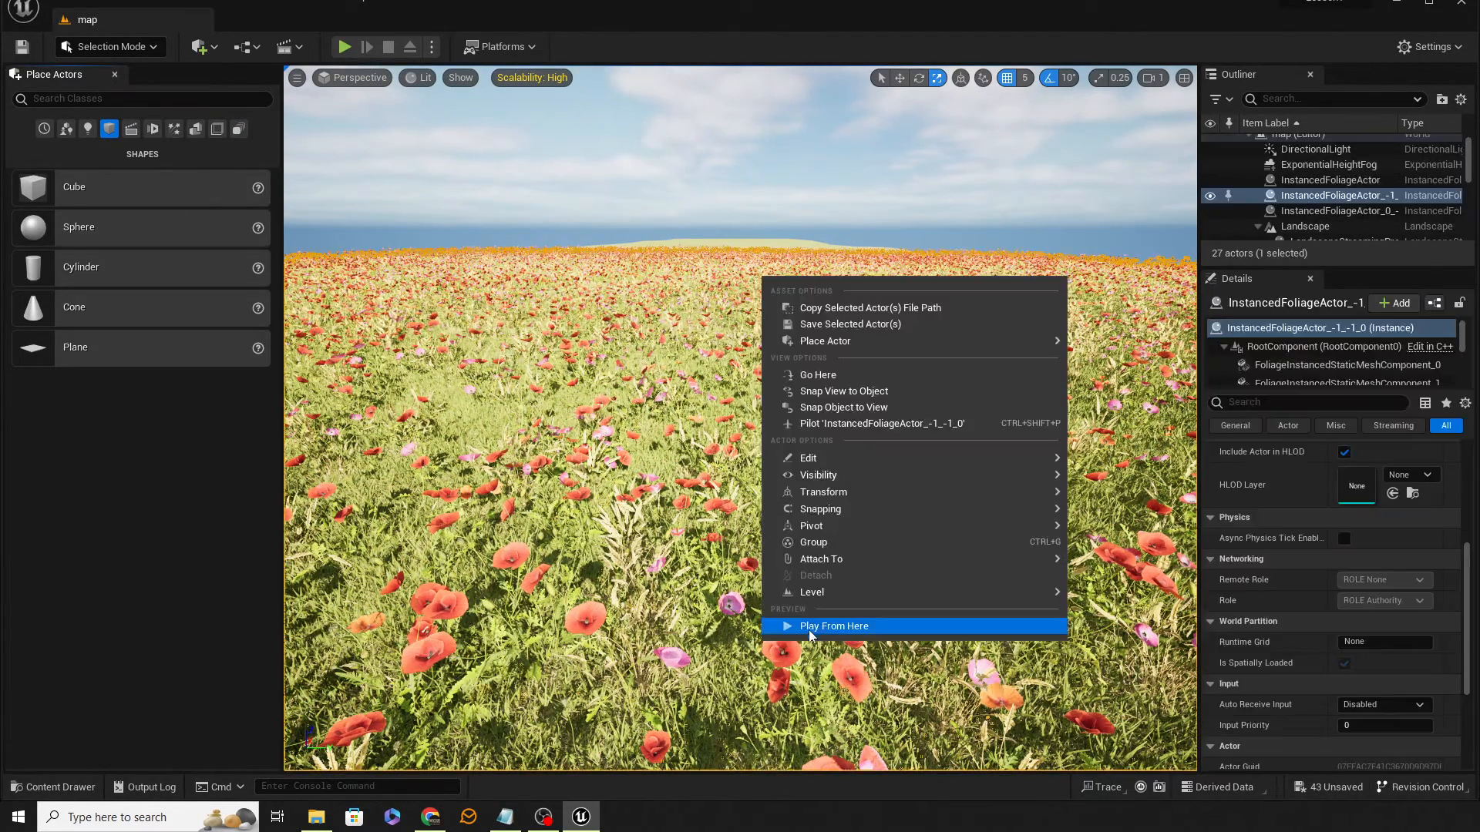
pyautogui.click(808, 631)
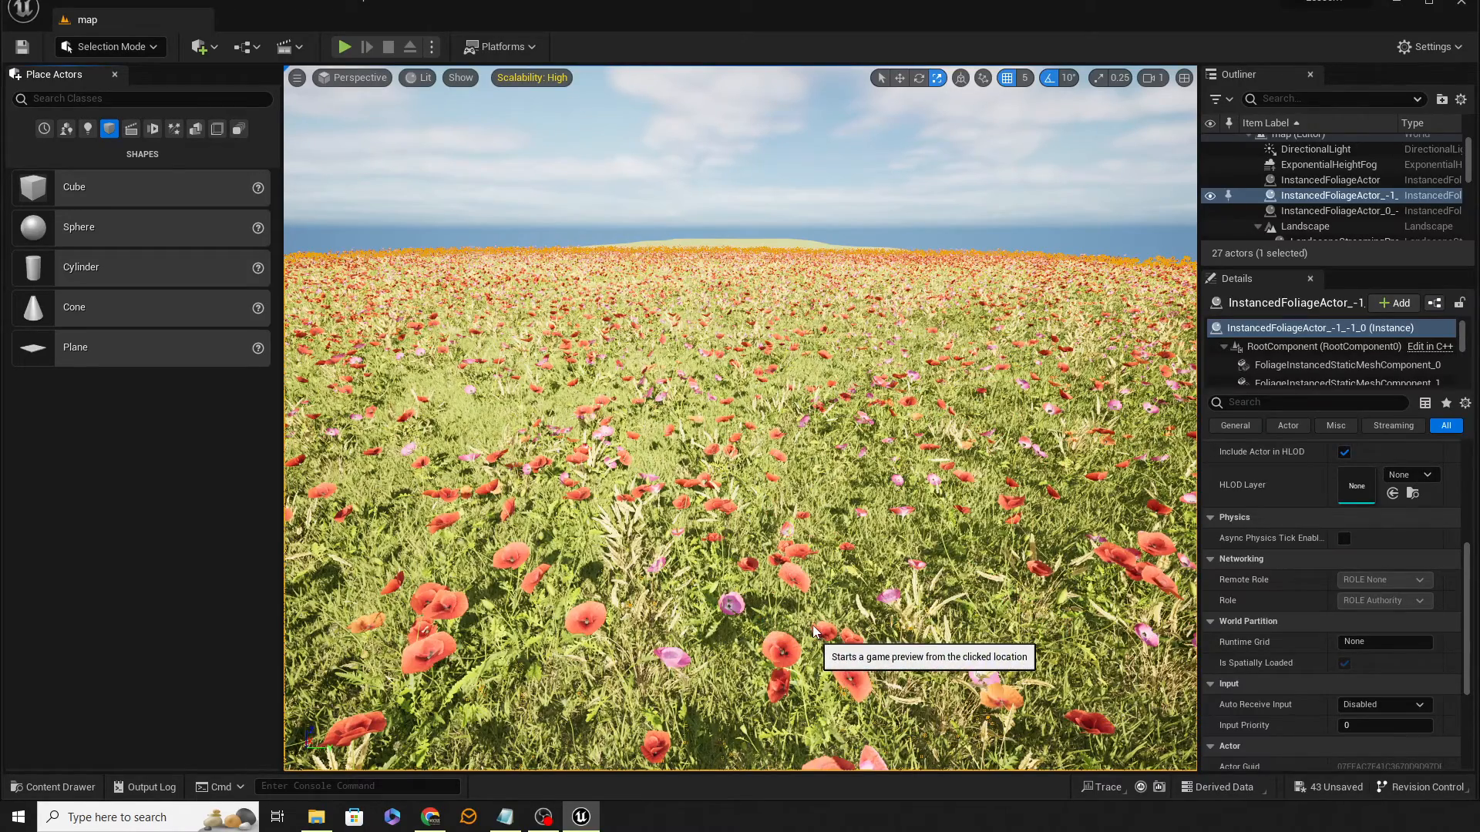
pyautogui.press('w')
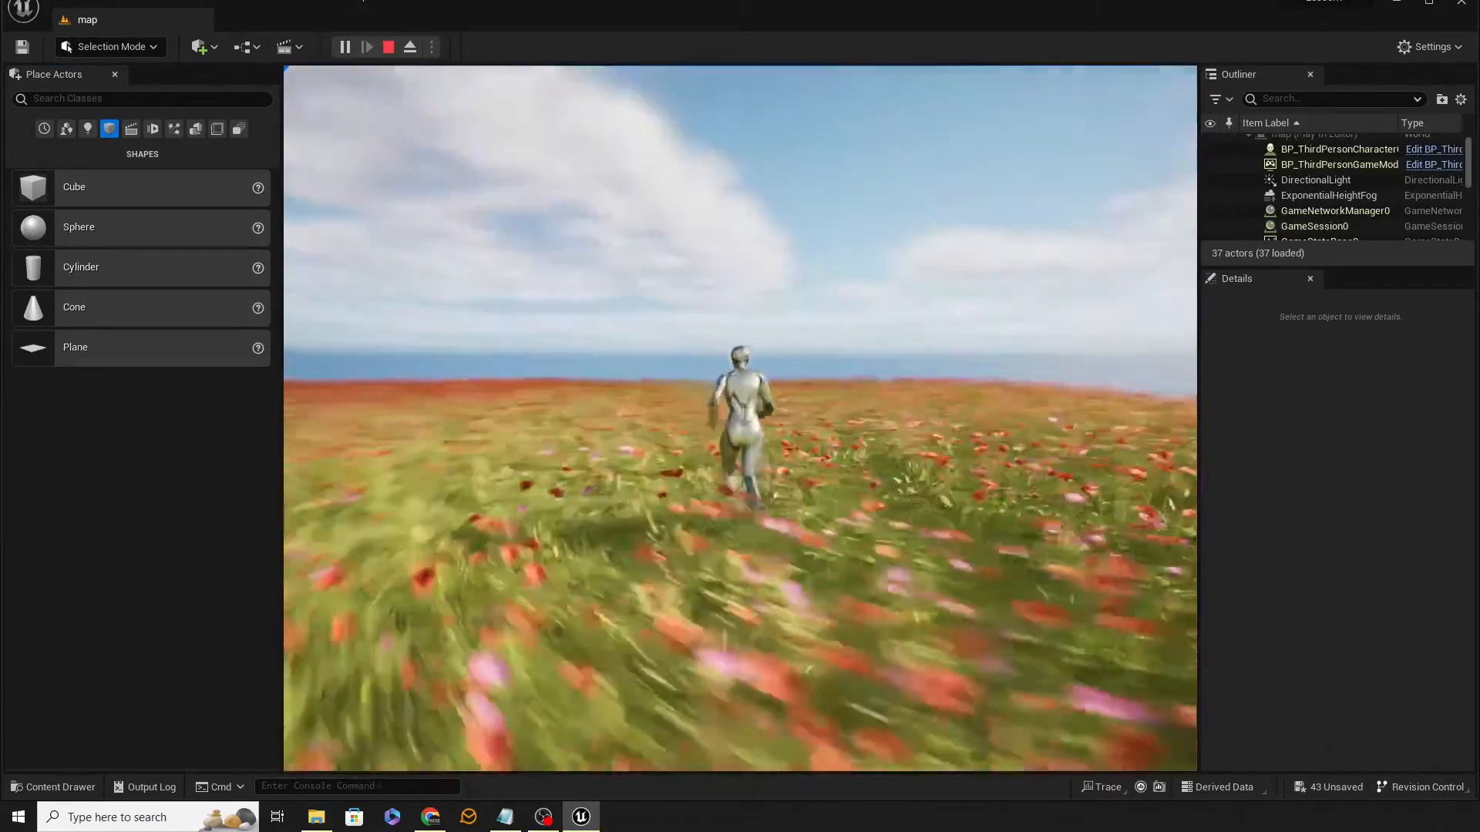
pyautogui.press('d')
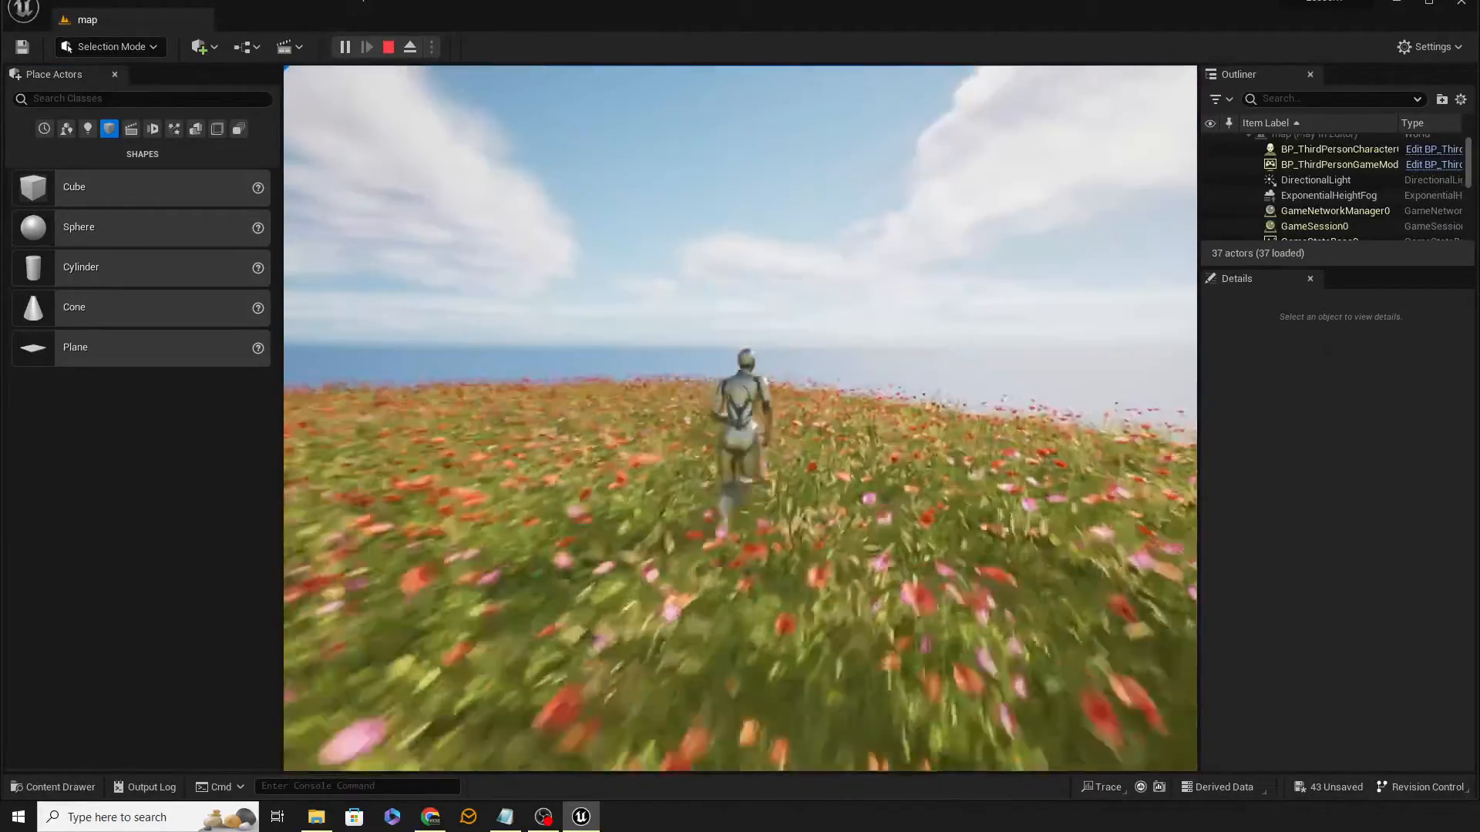
pyautogui.press('d')
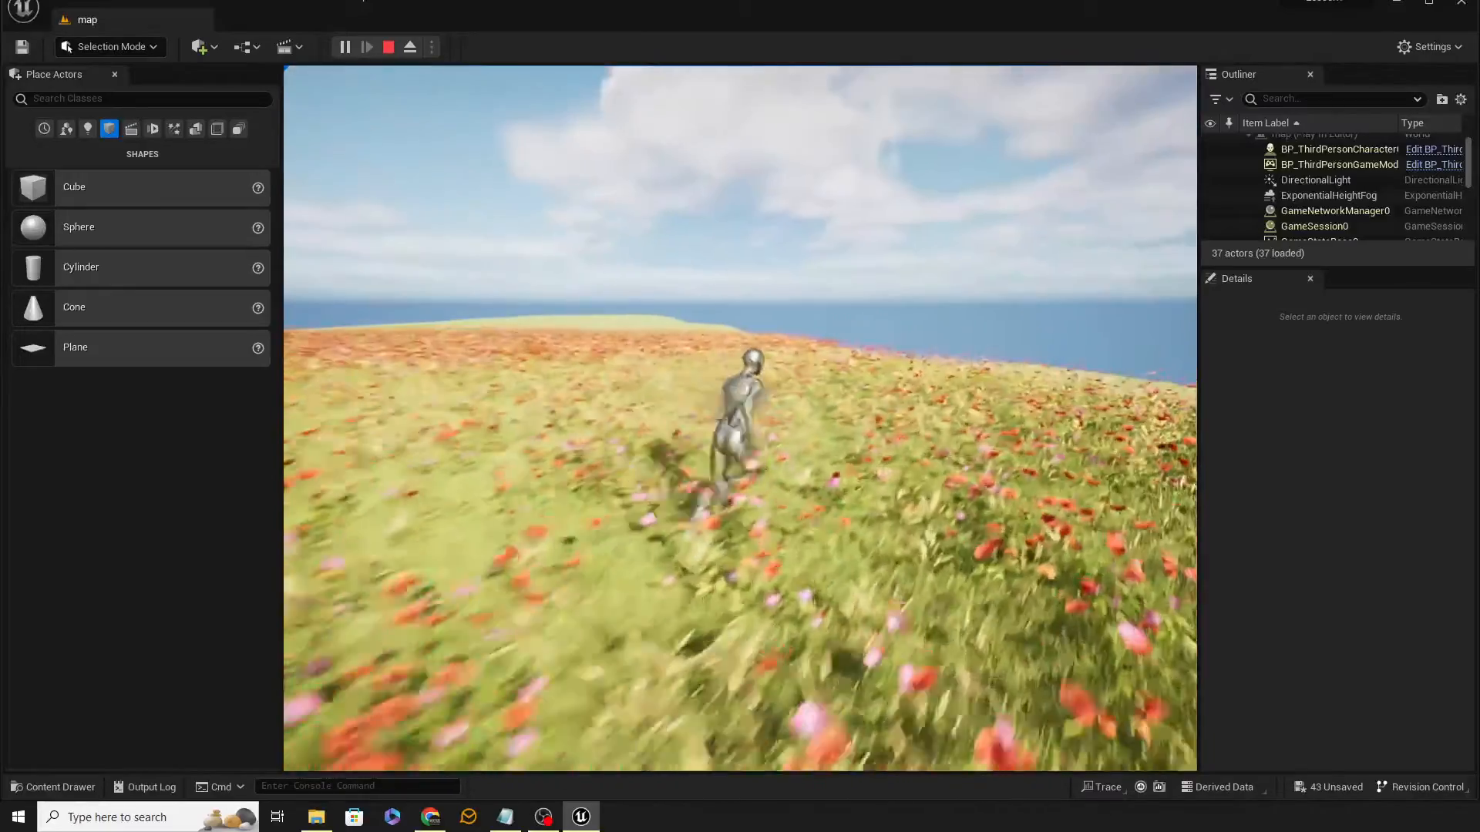
pyautogui.press('a')
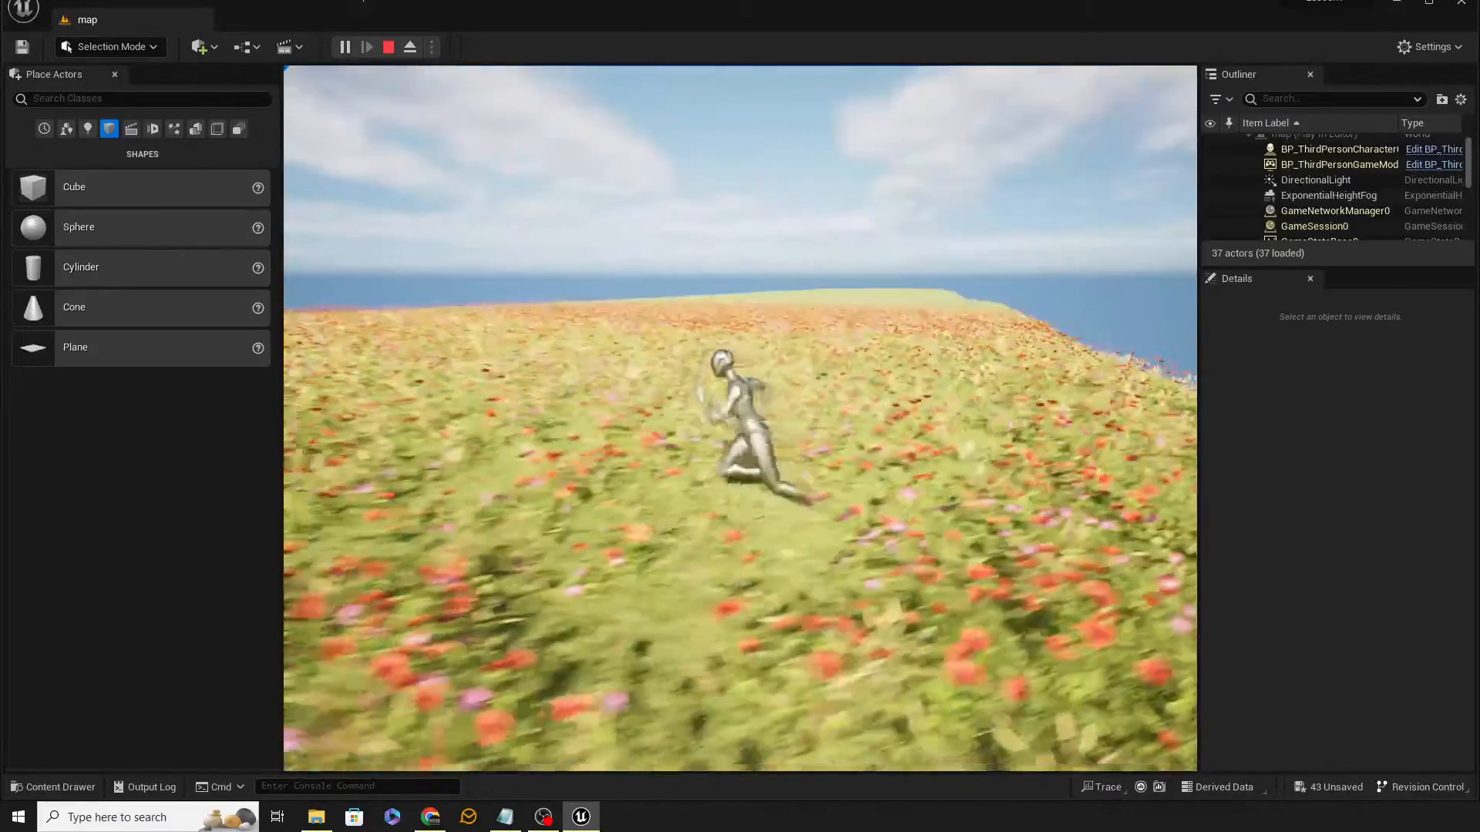
pyautogui.press('Escape')
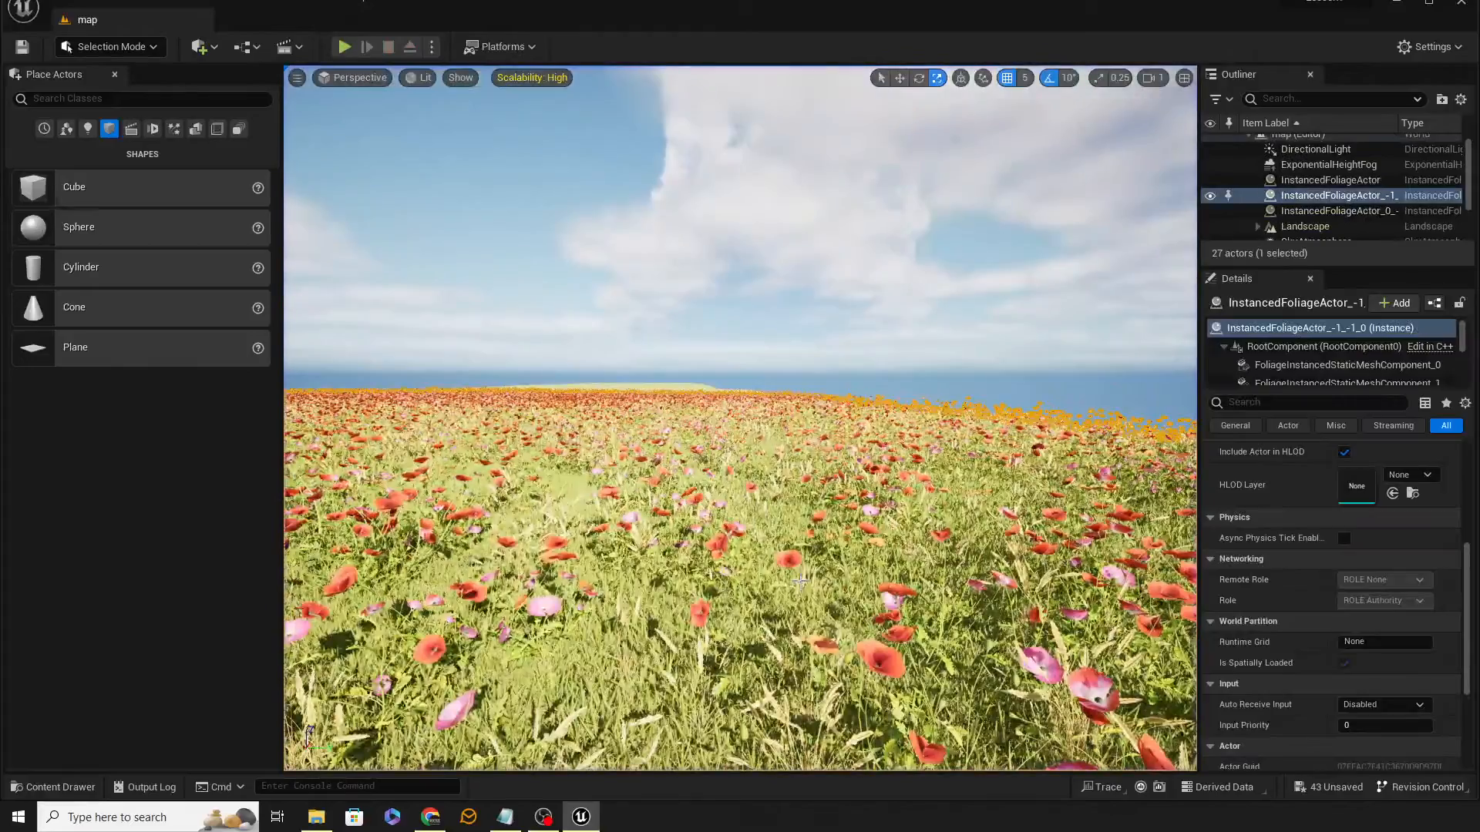
# Step: Select the Directional Light and rotate it to lower the sun angle over the field
pyautogui.click(1331, 151)
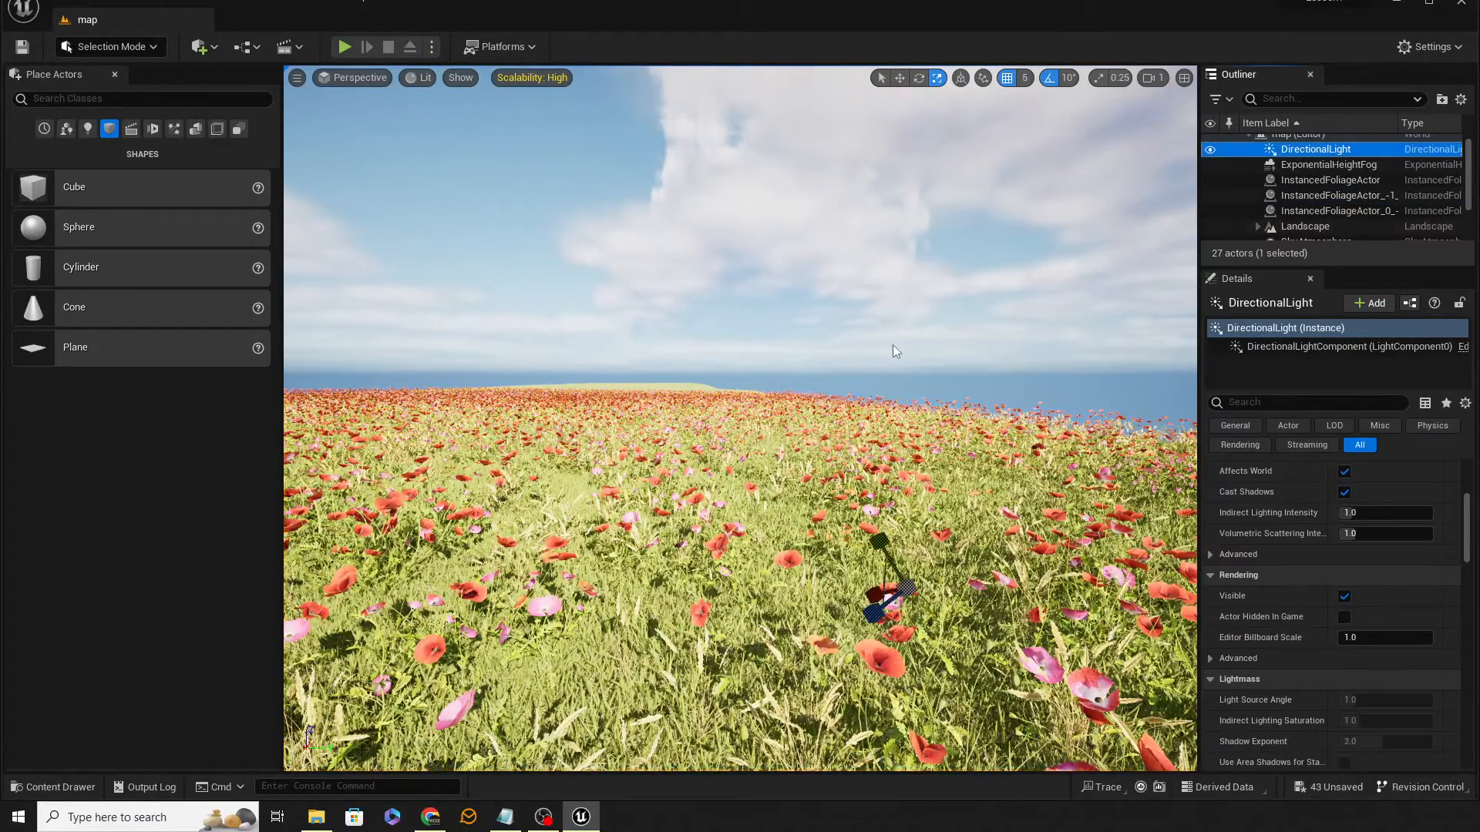
pyautogui.moveTo(740, 416); pyautogui.dragTo(416, 497, button='right')
pyautogui.press('e')
pyautogui.press('s')
pyautogui.press('w')
pyautogui.press('s')
pyautogui.moveTo(759, 472)
pyautogui.mouseDown(button='right')
pyautogui.moveTo(855, 463)
pyautogui.moveTo(759, 455)
pyautogui.mouseUp(button='right')
pyautogui.moveTo(1124, 269); pyautogui.dragTo(883, 339, button='right')
pyautogui.press('w')
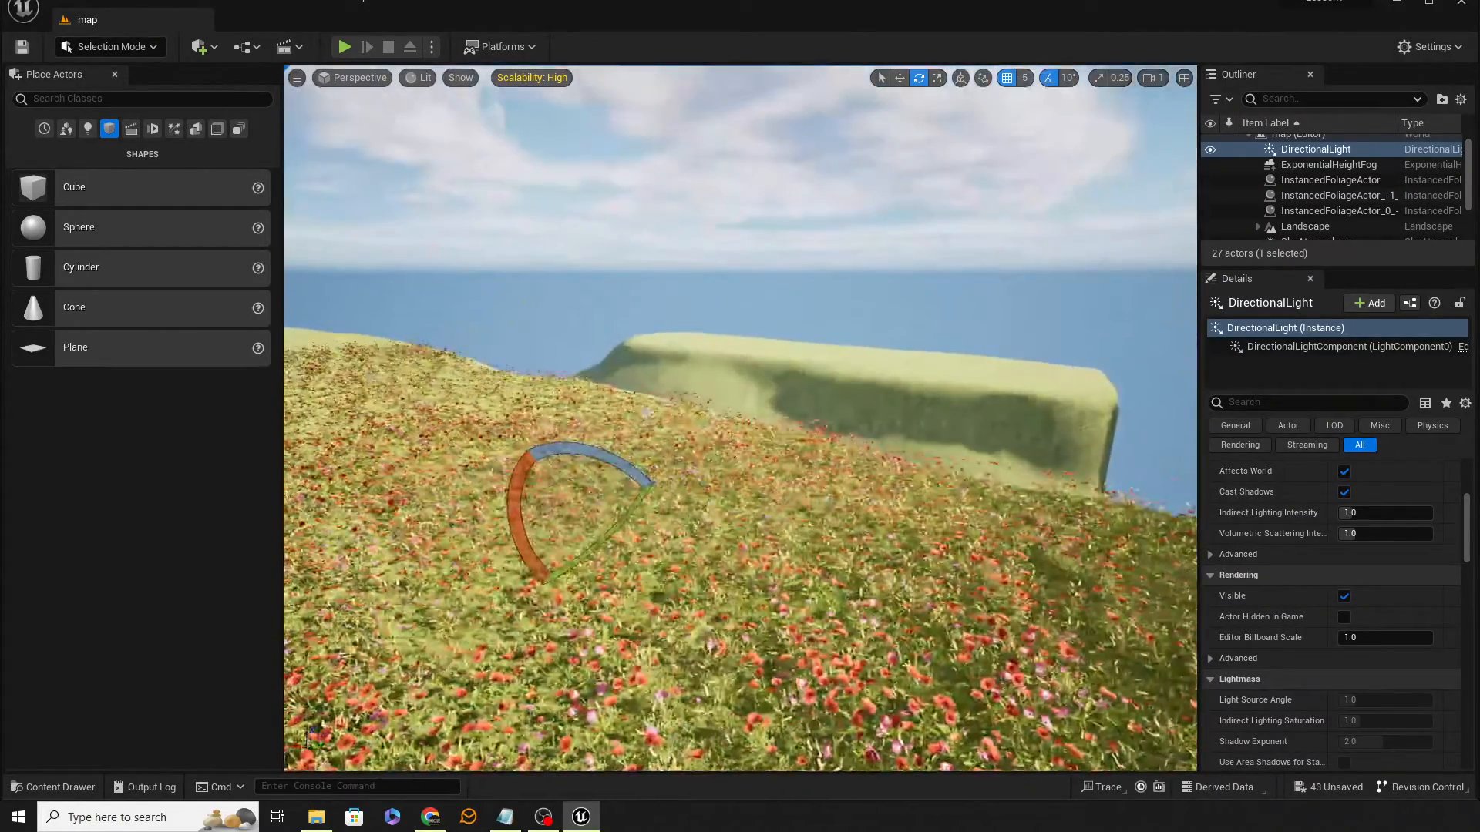
pyautogui.moveTo(600, 456); pyautogui.dragTo(538, 545)
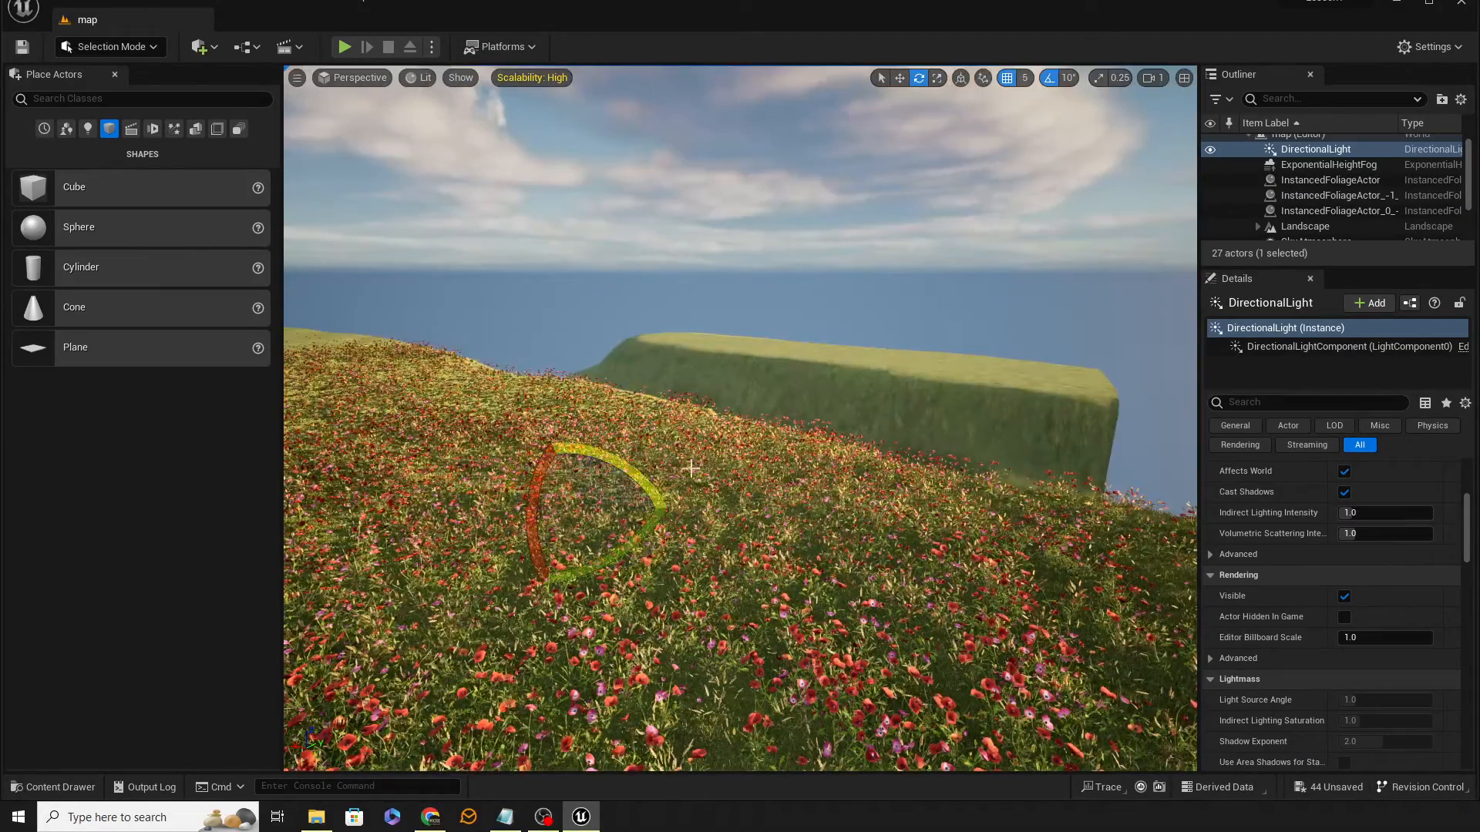
pyautogui.press('w')
pyautogui.moveTo(691, 469); pyautogui.dragTo(475, 451, button='right')
pyautogui.press('q')
pyautogui.press('e')
pyautogui.press('q')
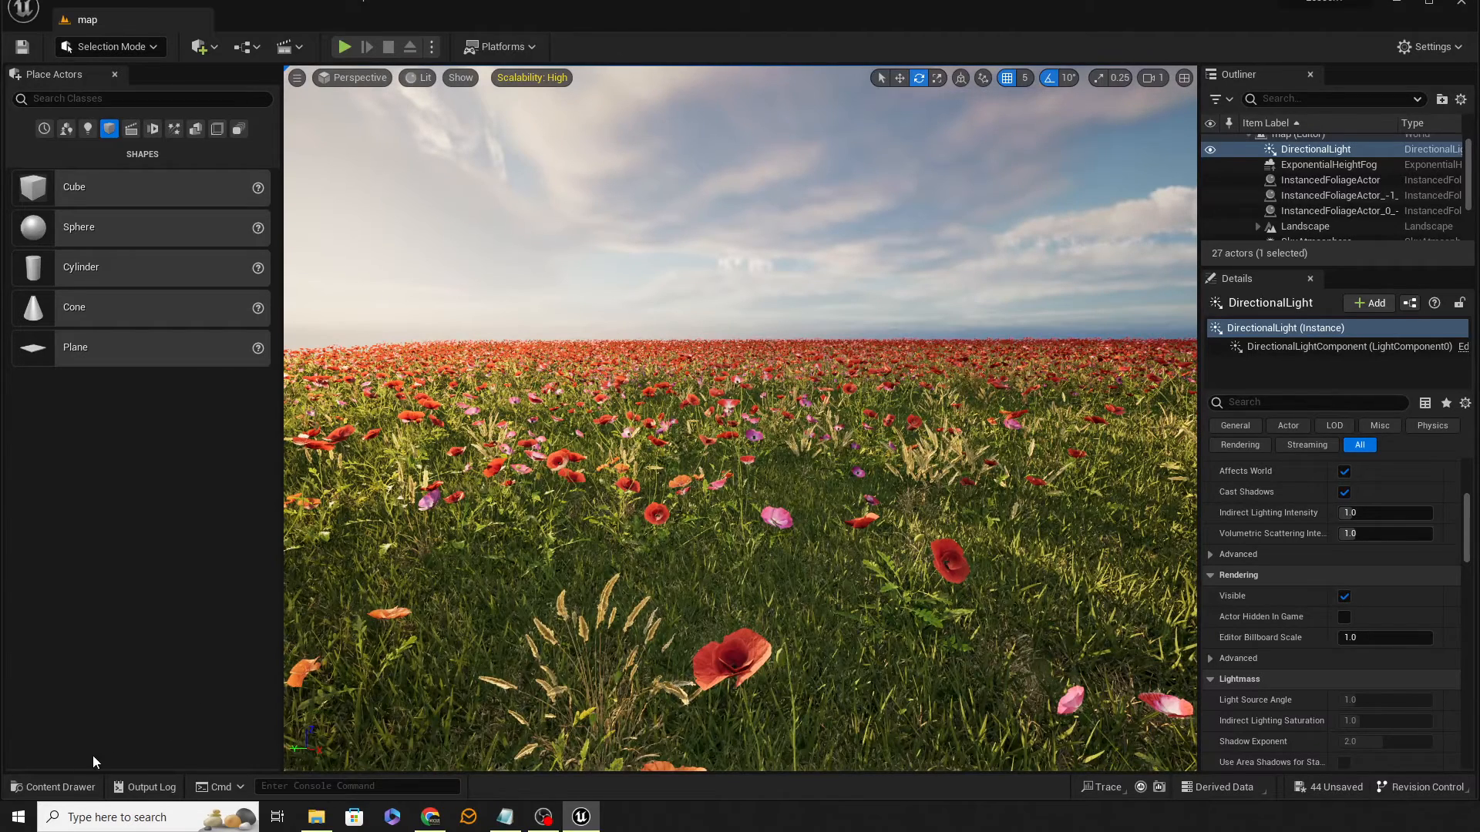
# Step: Open the MI_Grass_slBm1_2K material instance from the Megascans 3D_Plants Grass_slBm1 folder
pyautogui.click(72, 786)
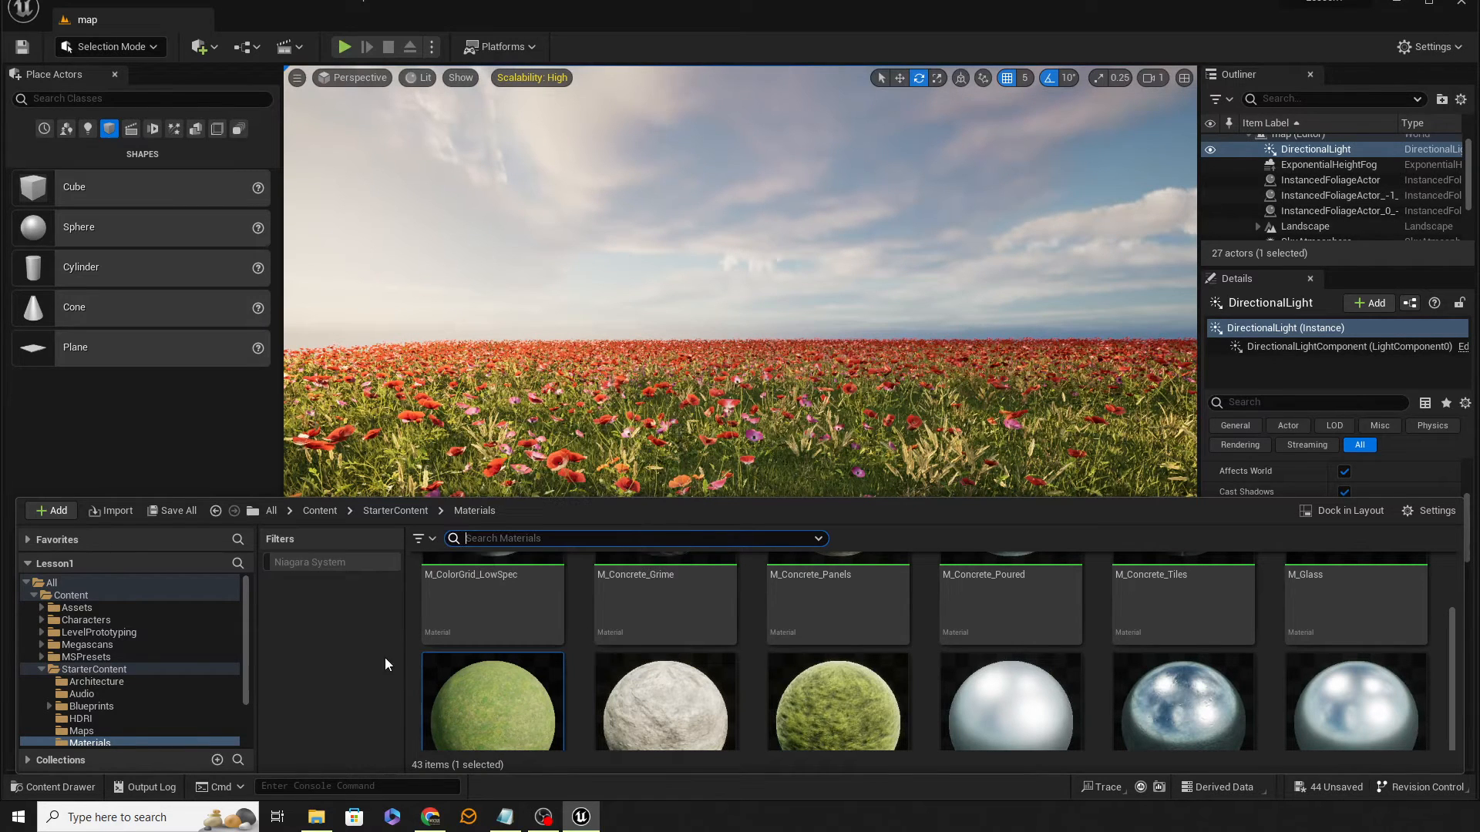
pyautogui.click(44, 668)
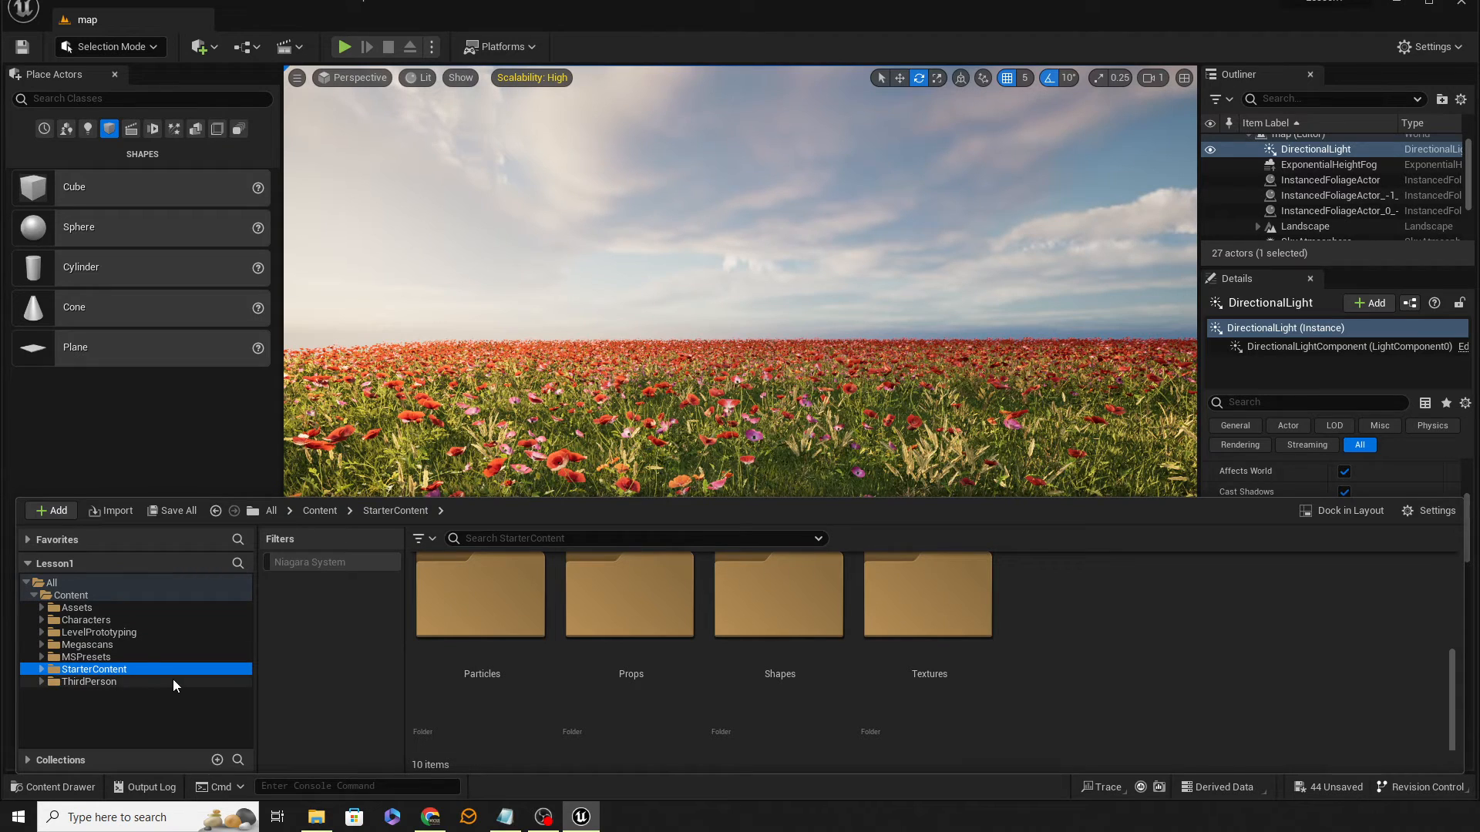
pyautogui.click(86, 646)
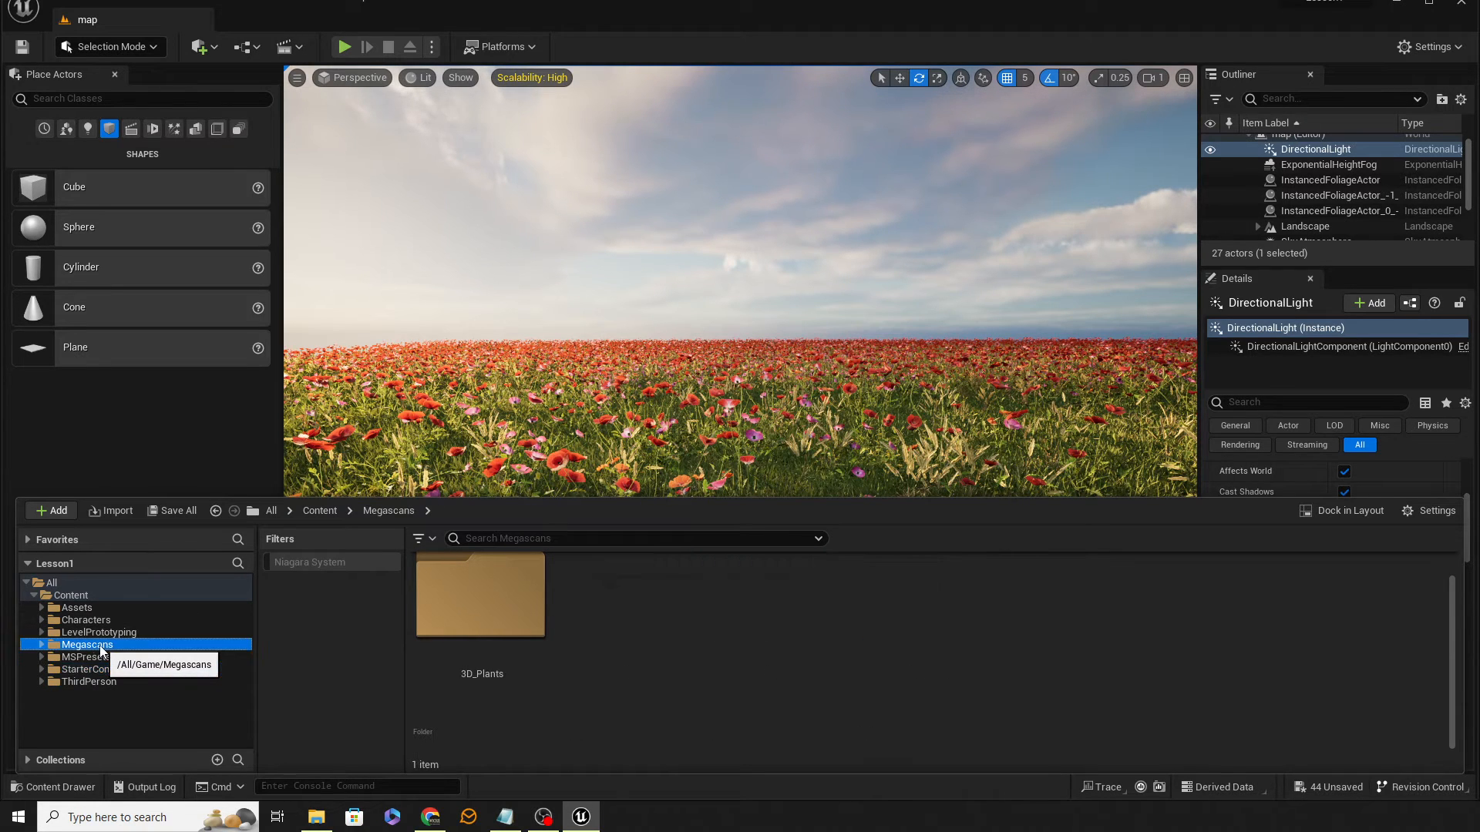
pyautogui.doubleClick(116, 657)
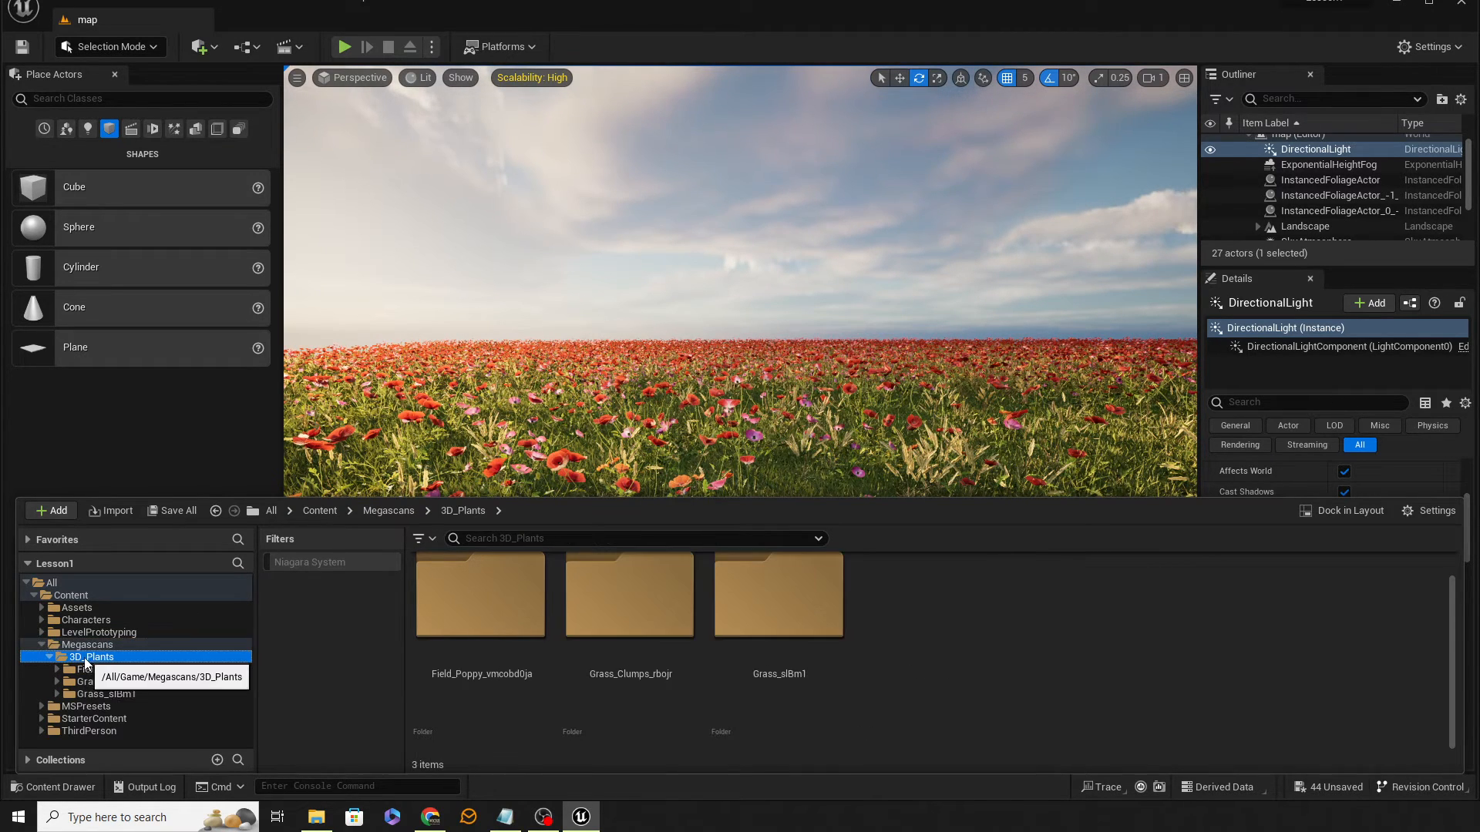
pyautogui.doubleClick(106, 695)
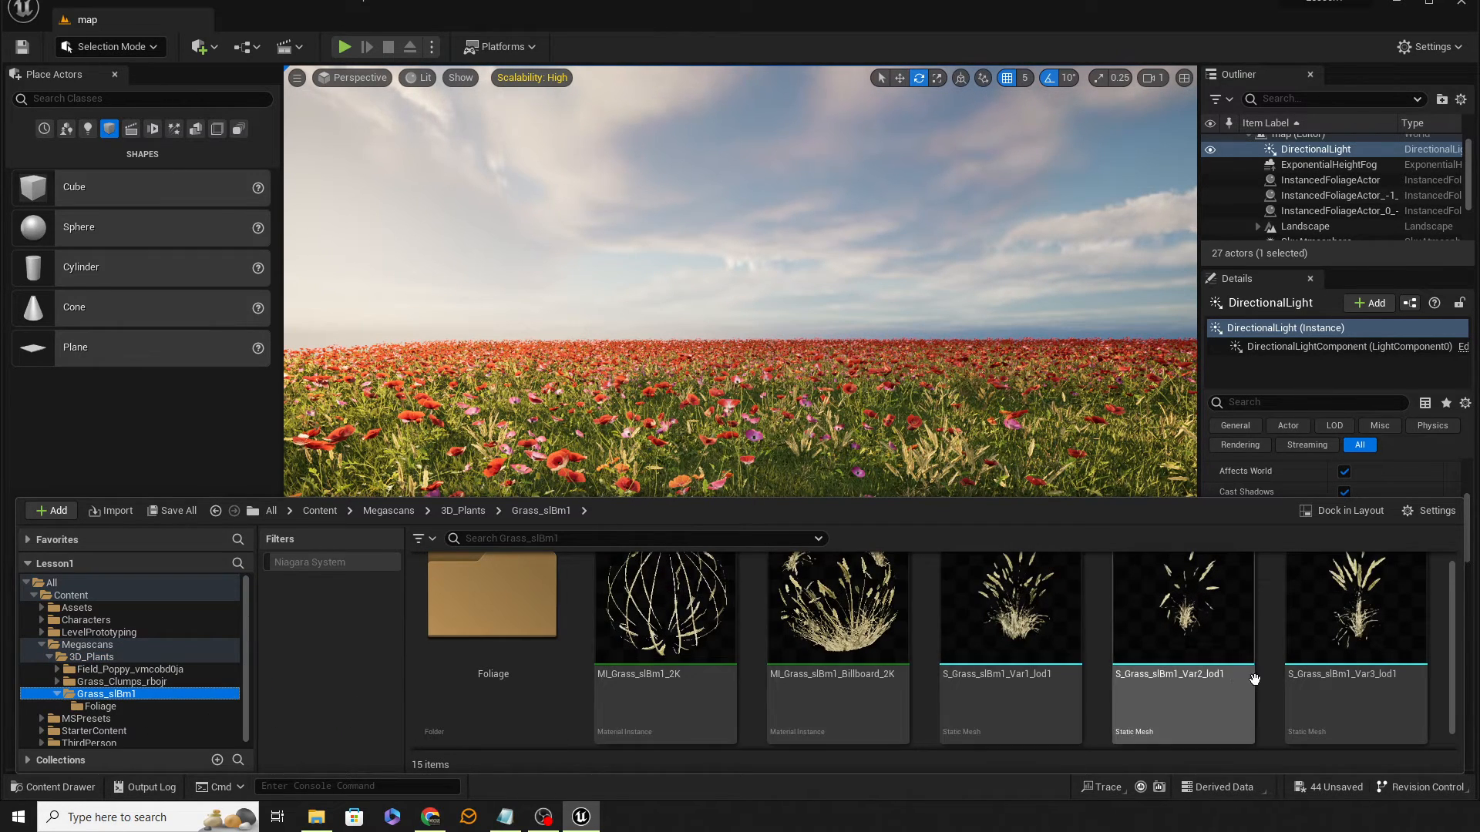
pyautogui.scroll(1, 694, 670)
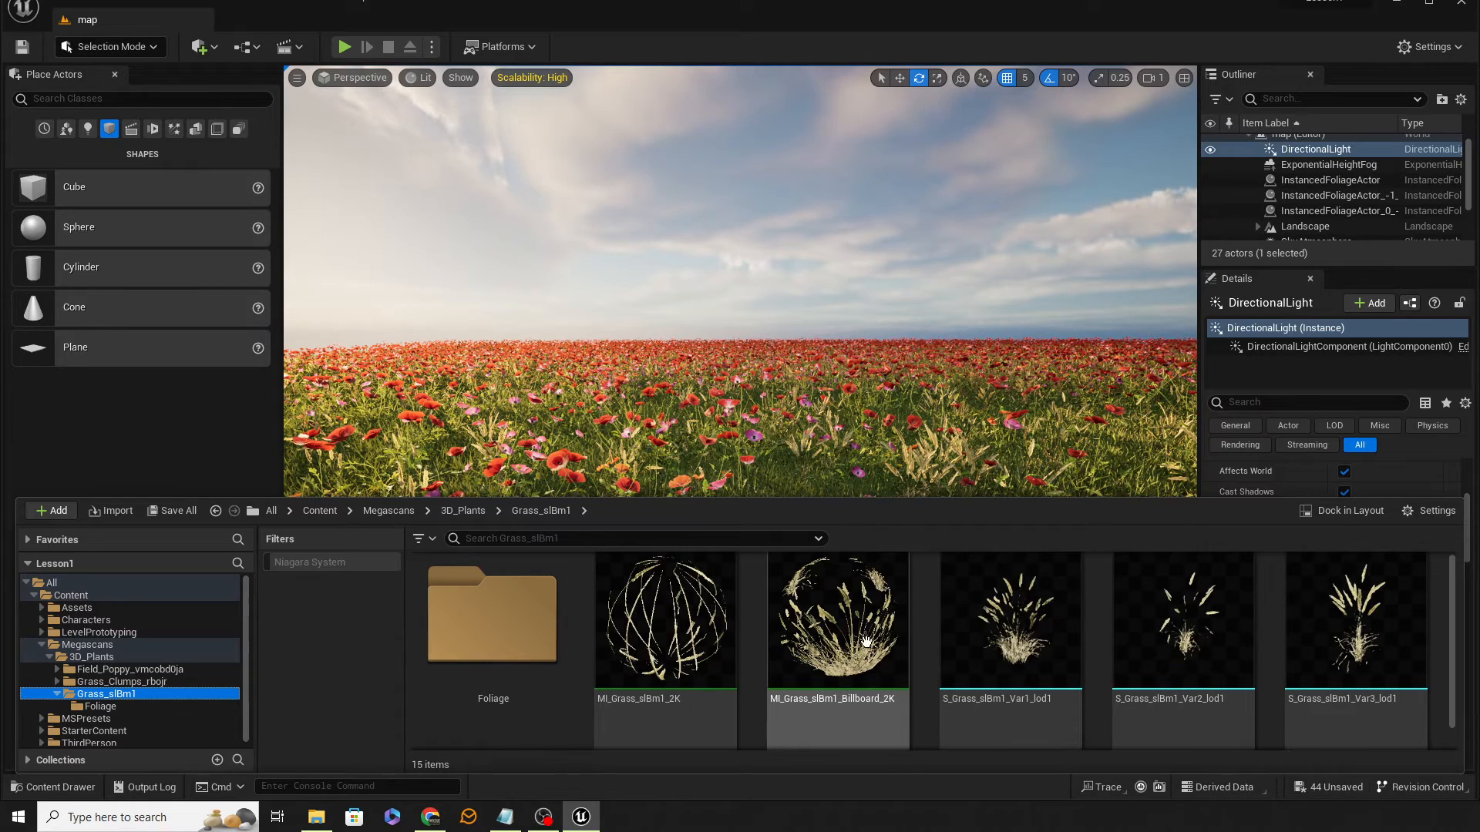
pyautogui.moveTo(844, 642)
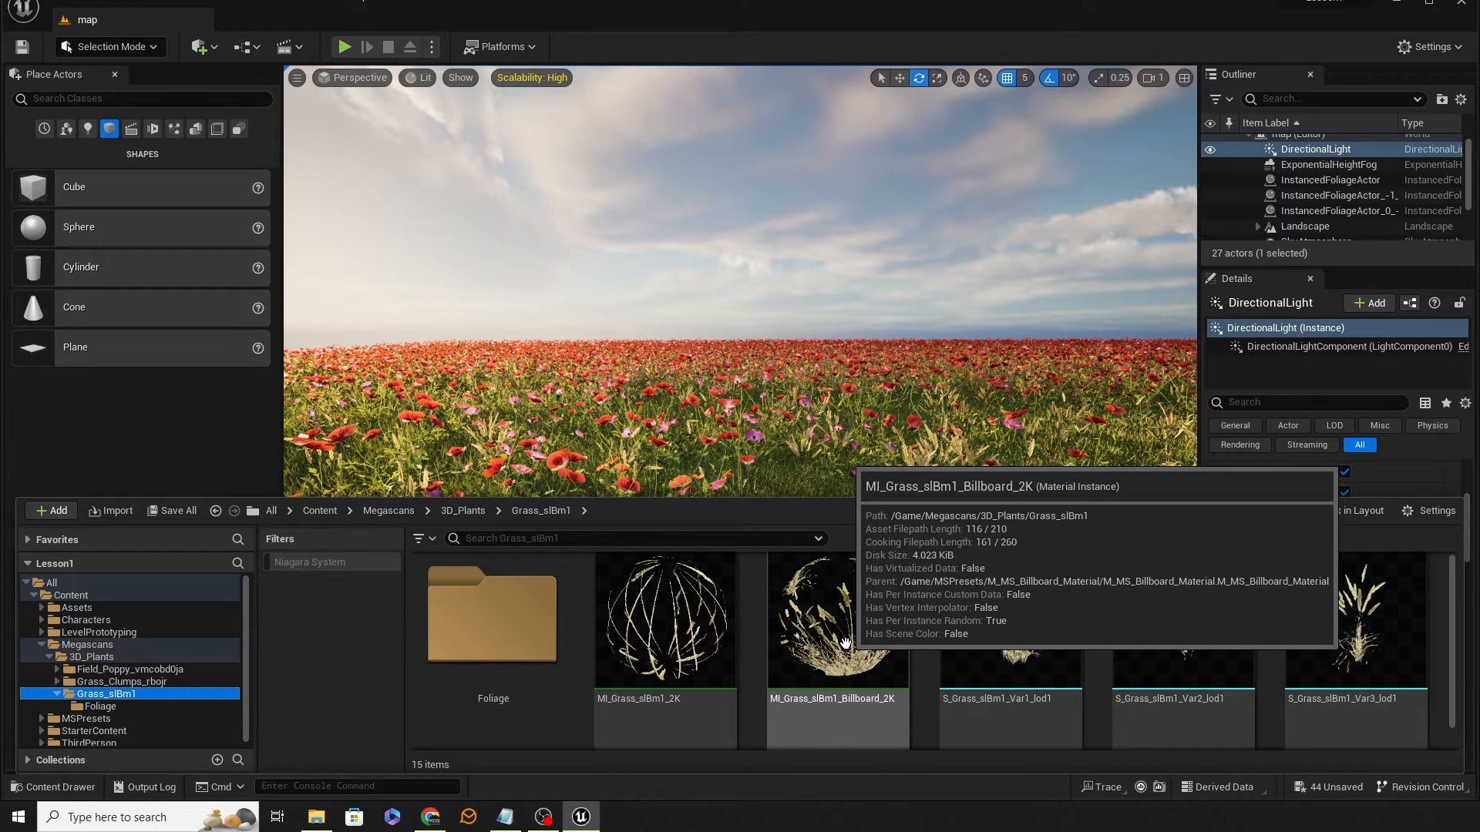
pyautogui.moveTo(679, 656)
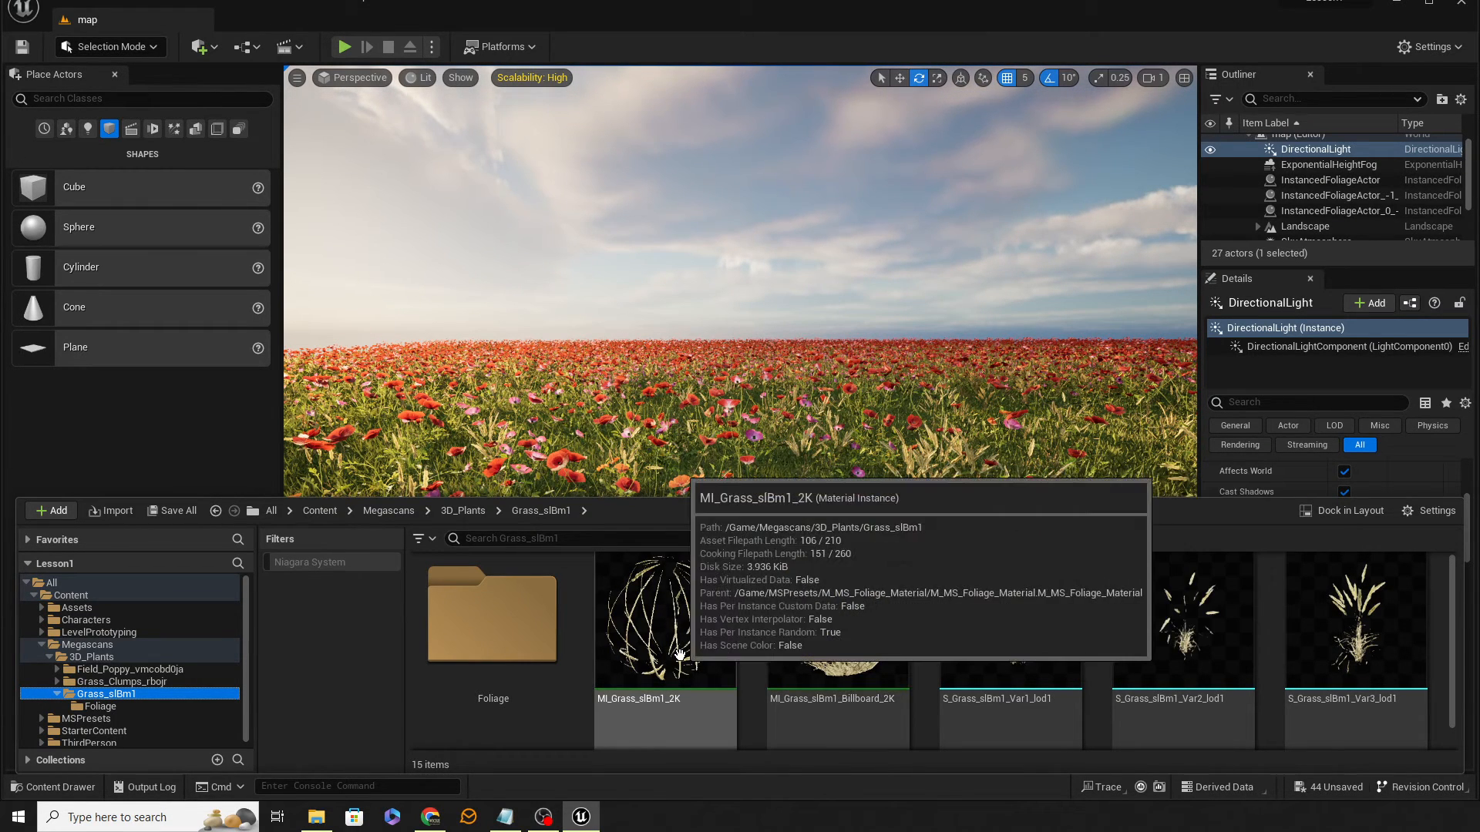
pyautogui.doubleClick(679, 655)
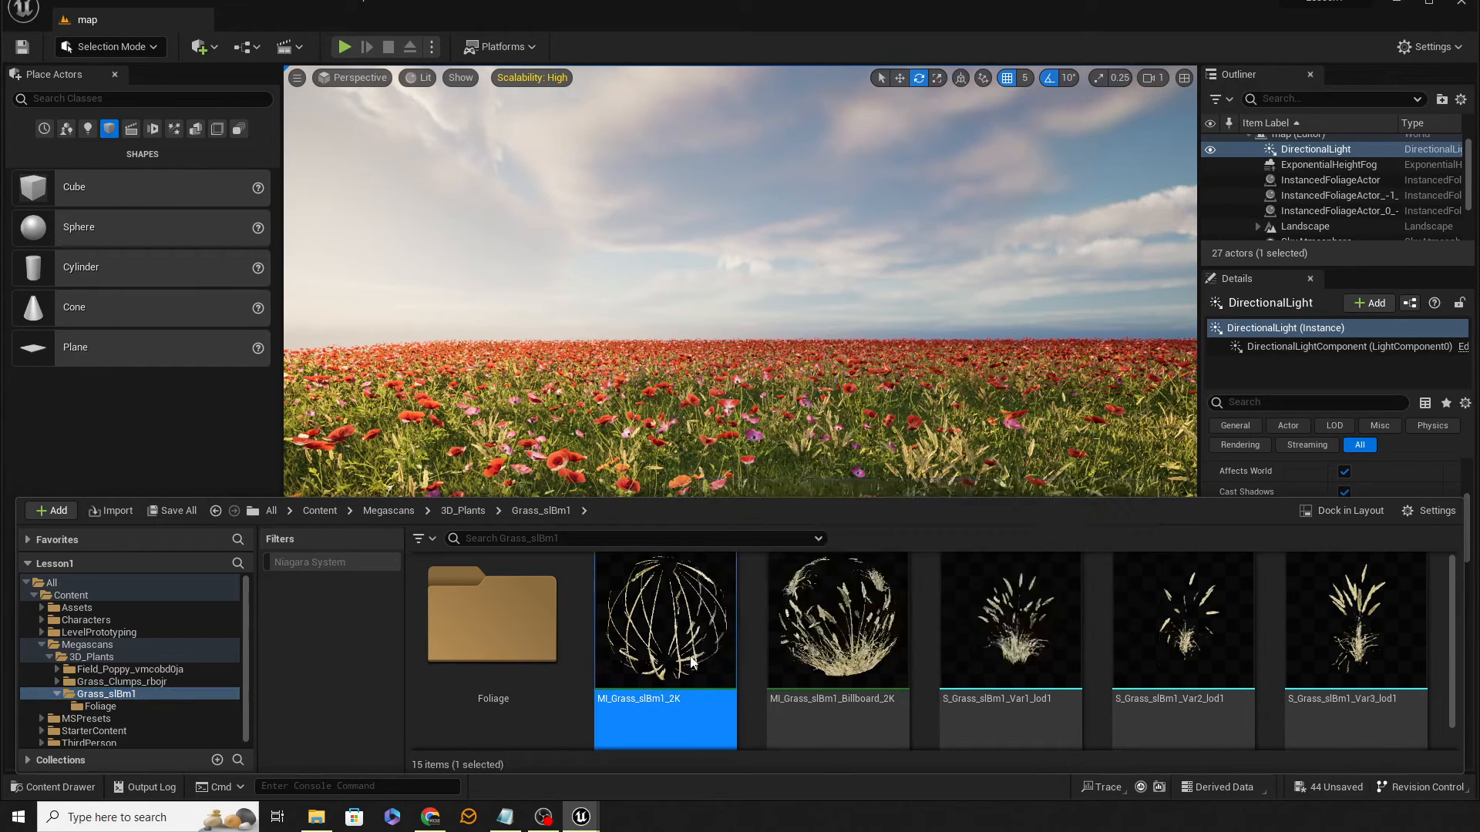
# Step: Enable the Color Variation parameter of the grass material instance and set it to 0.1
pyautogui.scroll(-5, 586, 441)
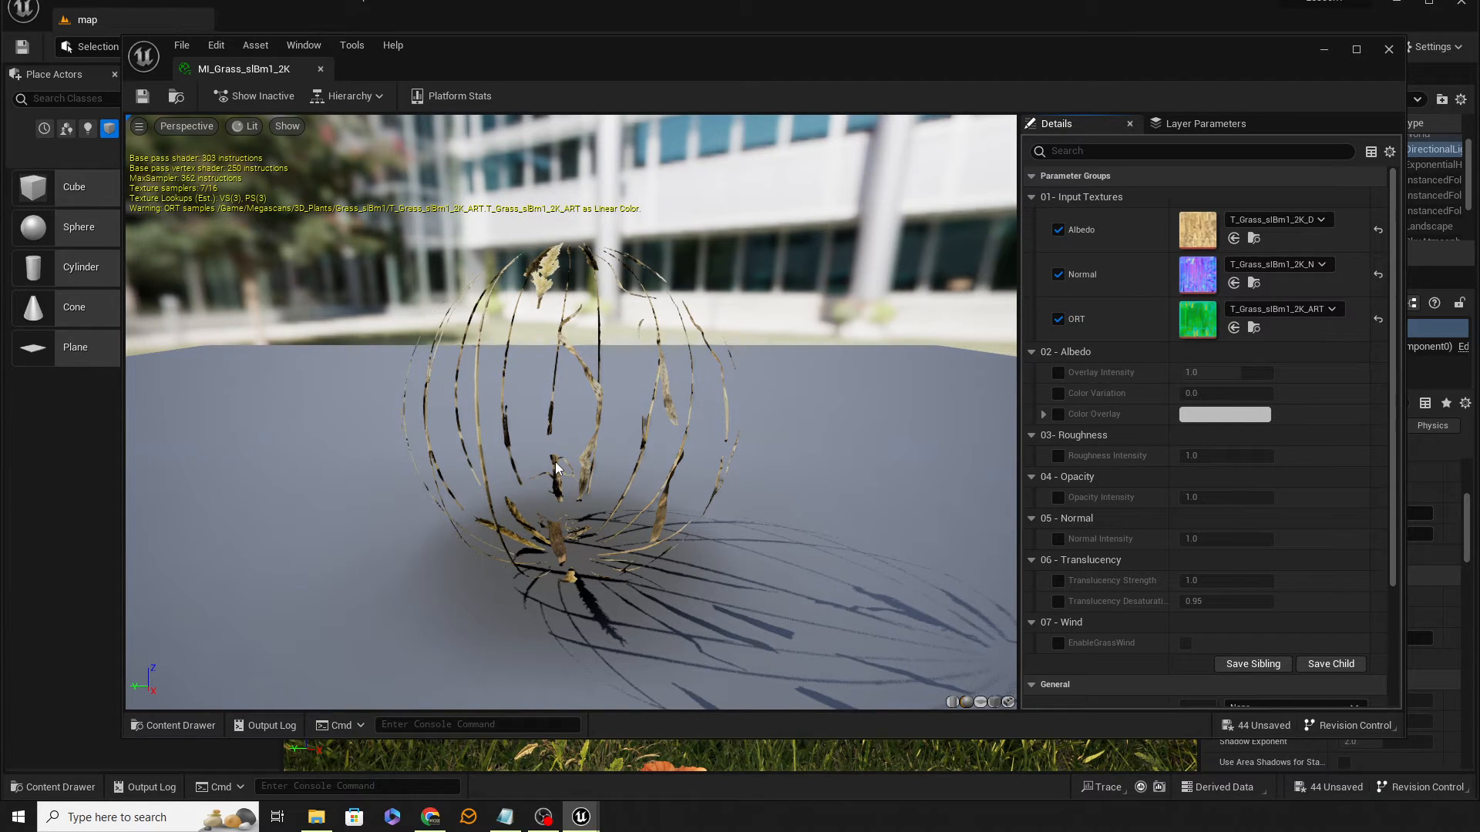
pyautogui.click(1058, 394)
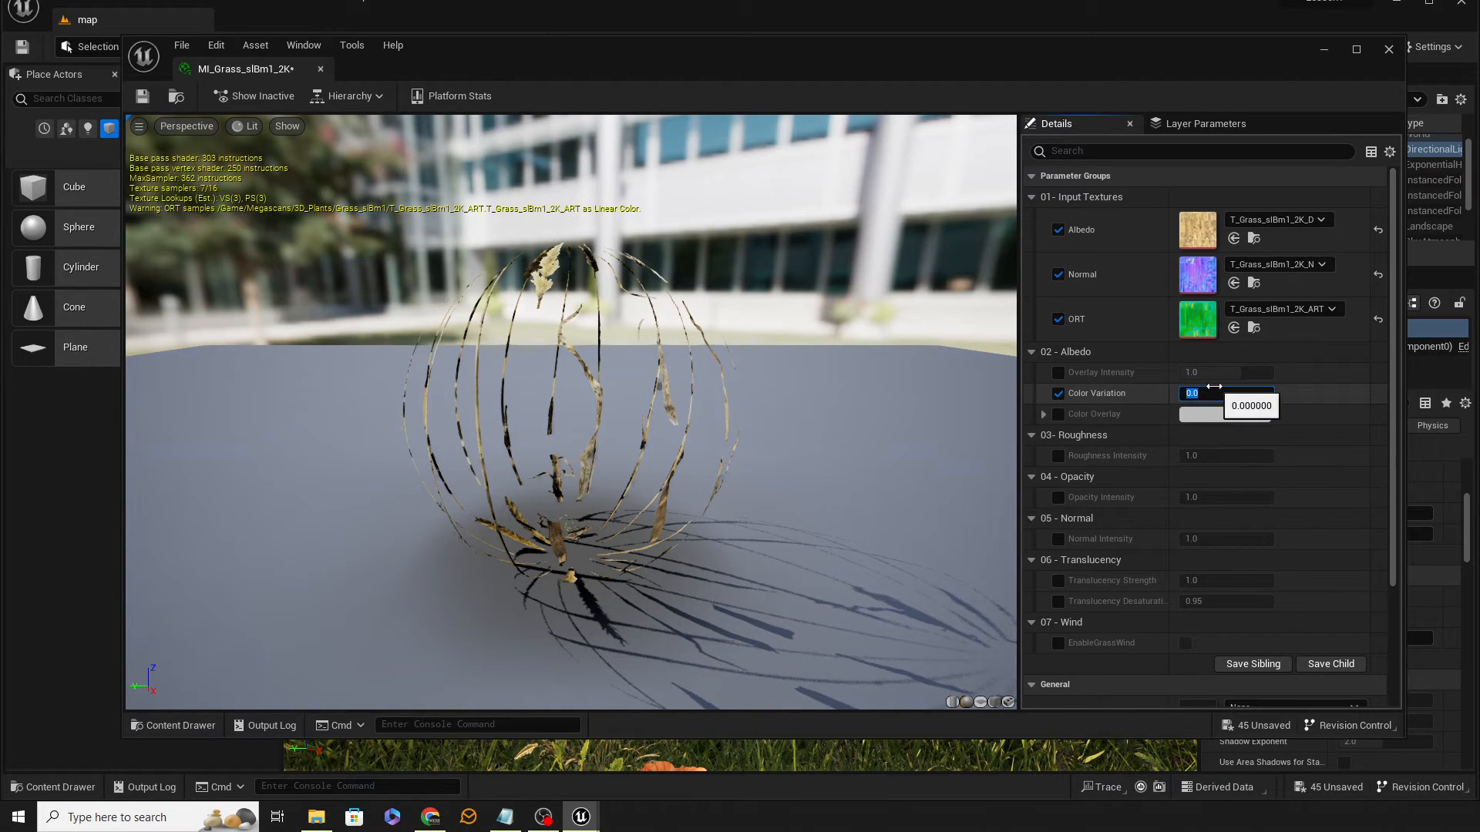
pyautogui.click(1213, 389)
pyautogui.write('0.1')
pyautogui.press('Return')
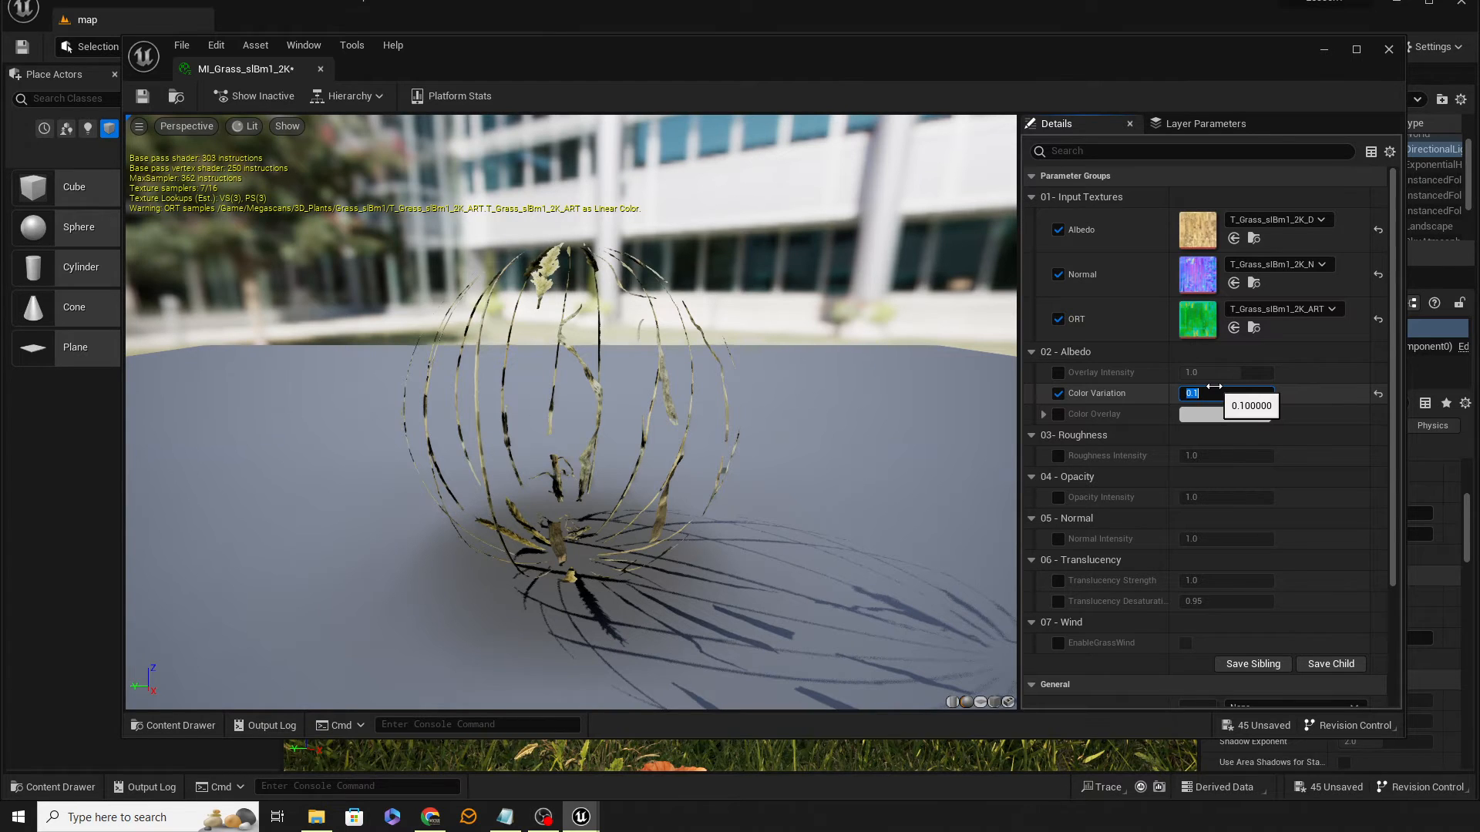
# Step: Enable the EnableGrassWind parameter and close the material instance editor
pyautogui.scroll(-2, 1124, 439)
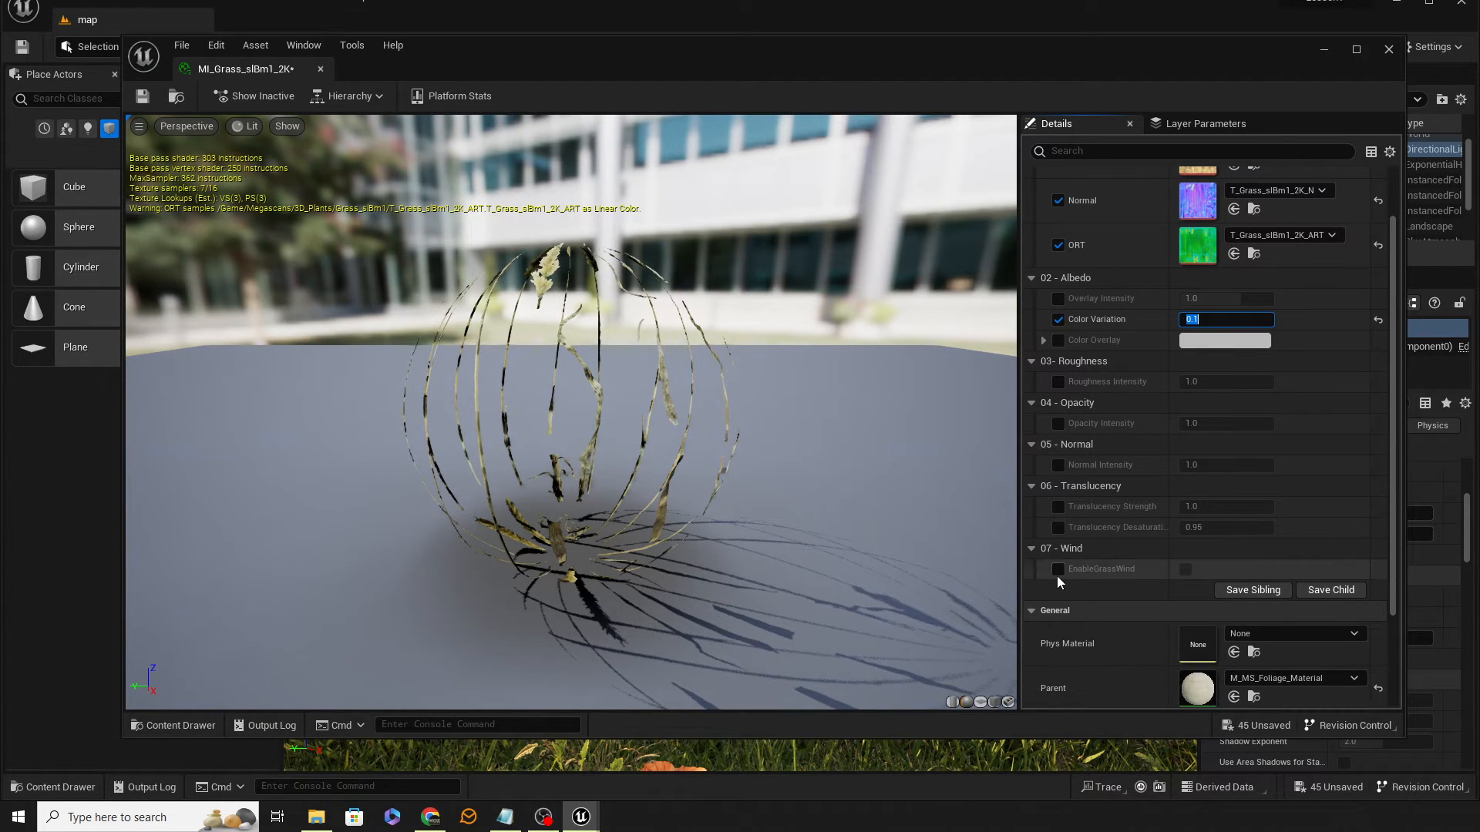
pyautogui.click(1057, 570)
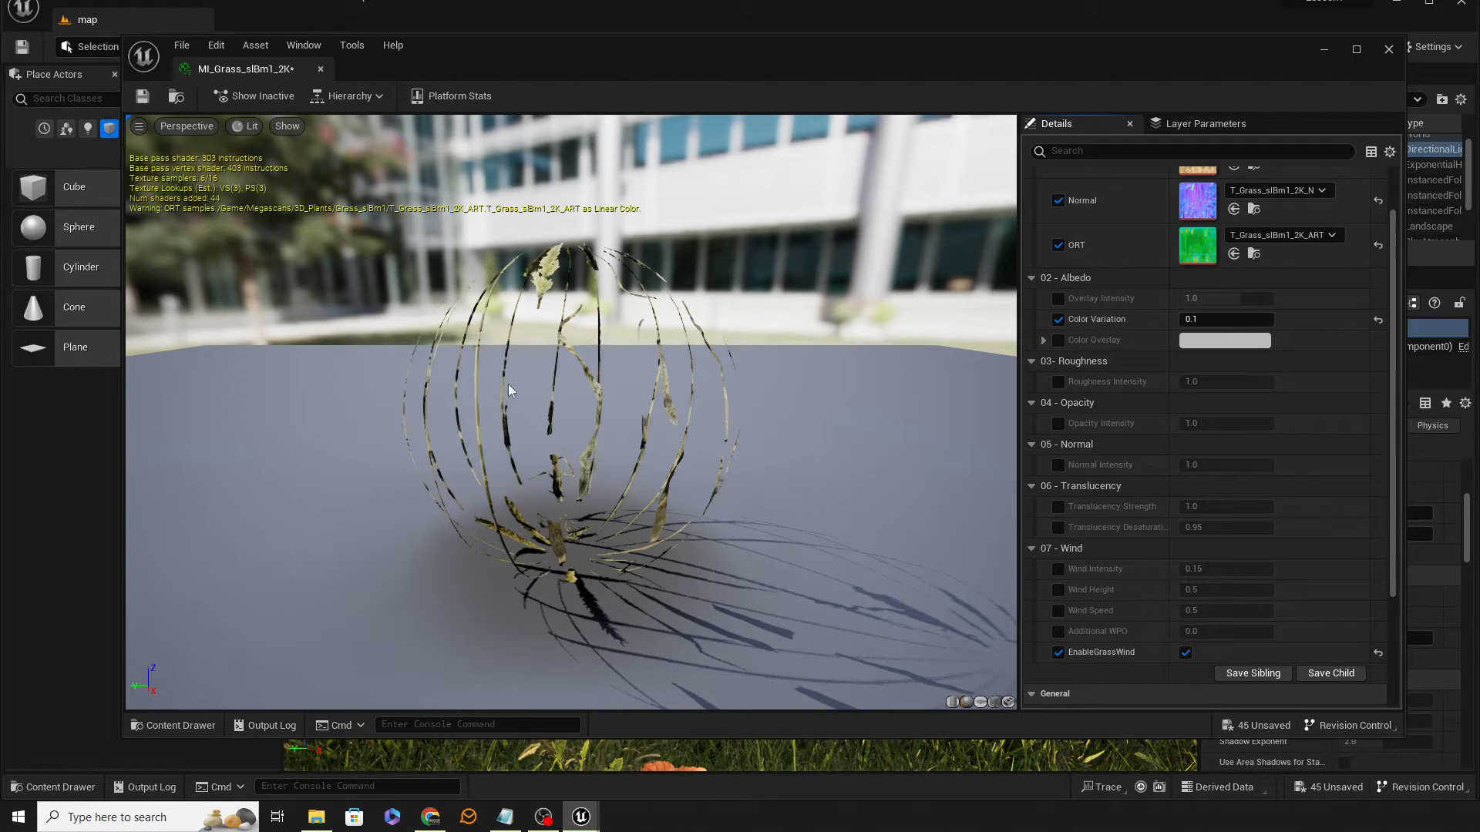
pyautogui.click(319, 71)
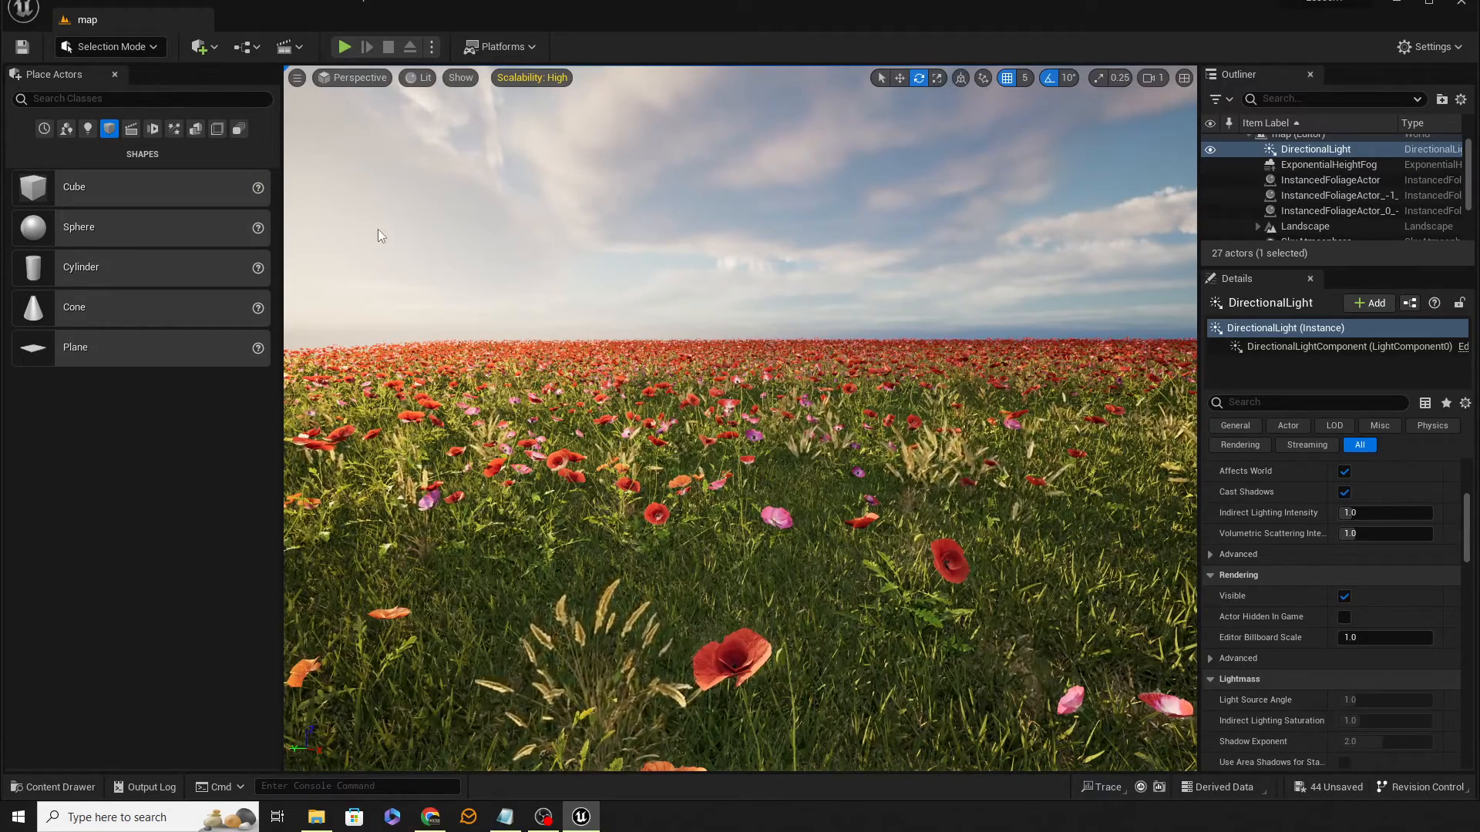
# Step: Open MI_Grass_Clumps_rbojr_2K and enable its Color Variation at 0.1 and its EnableGrassWind parameter
pyautogui.click(56, 794)
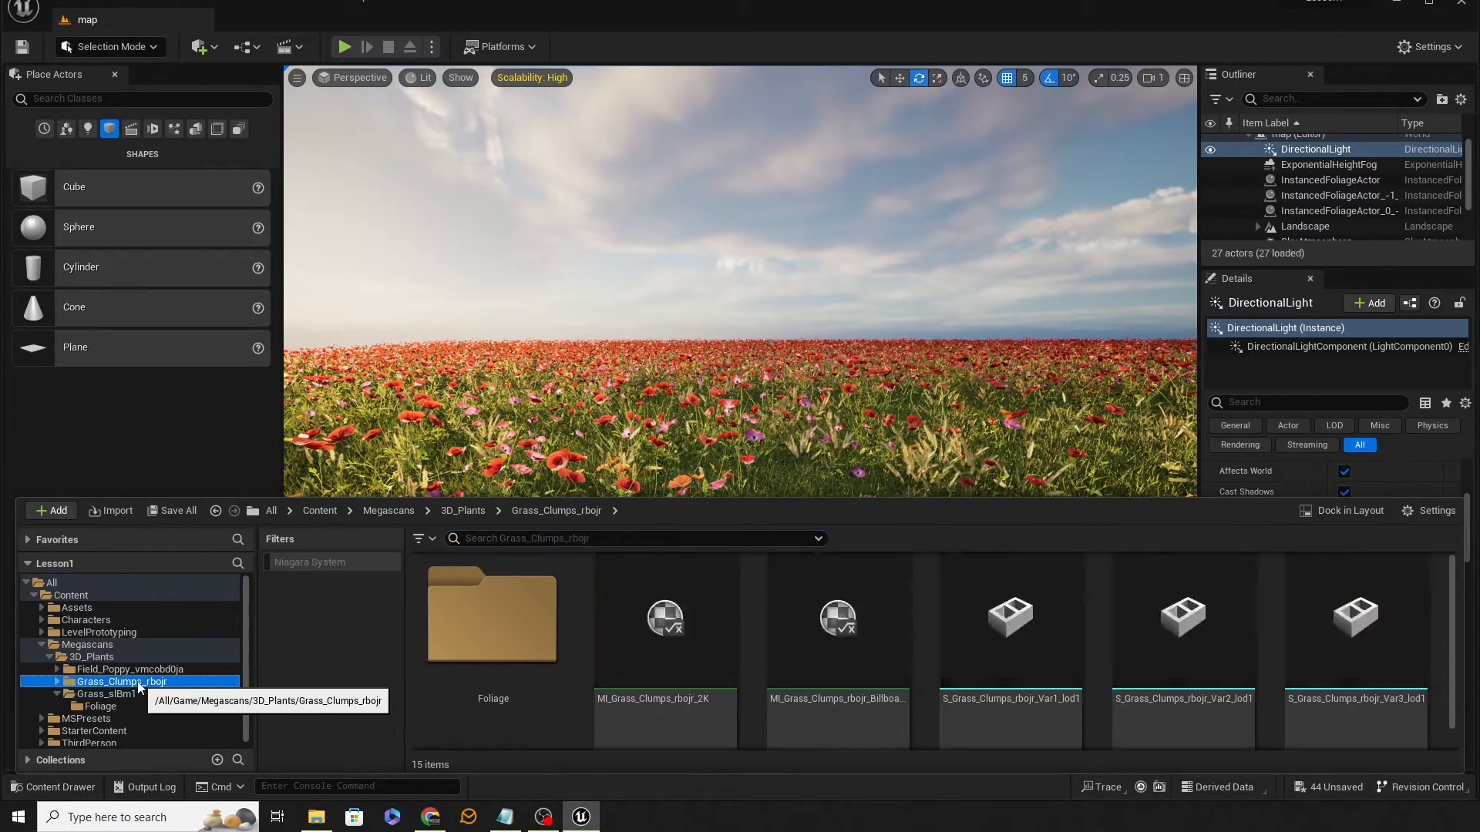
pyautogui.doubleClick(679, 658)
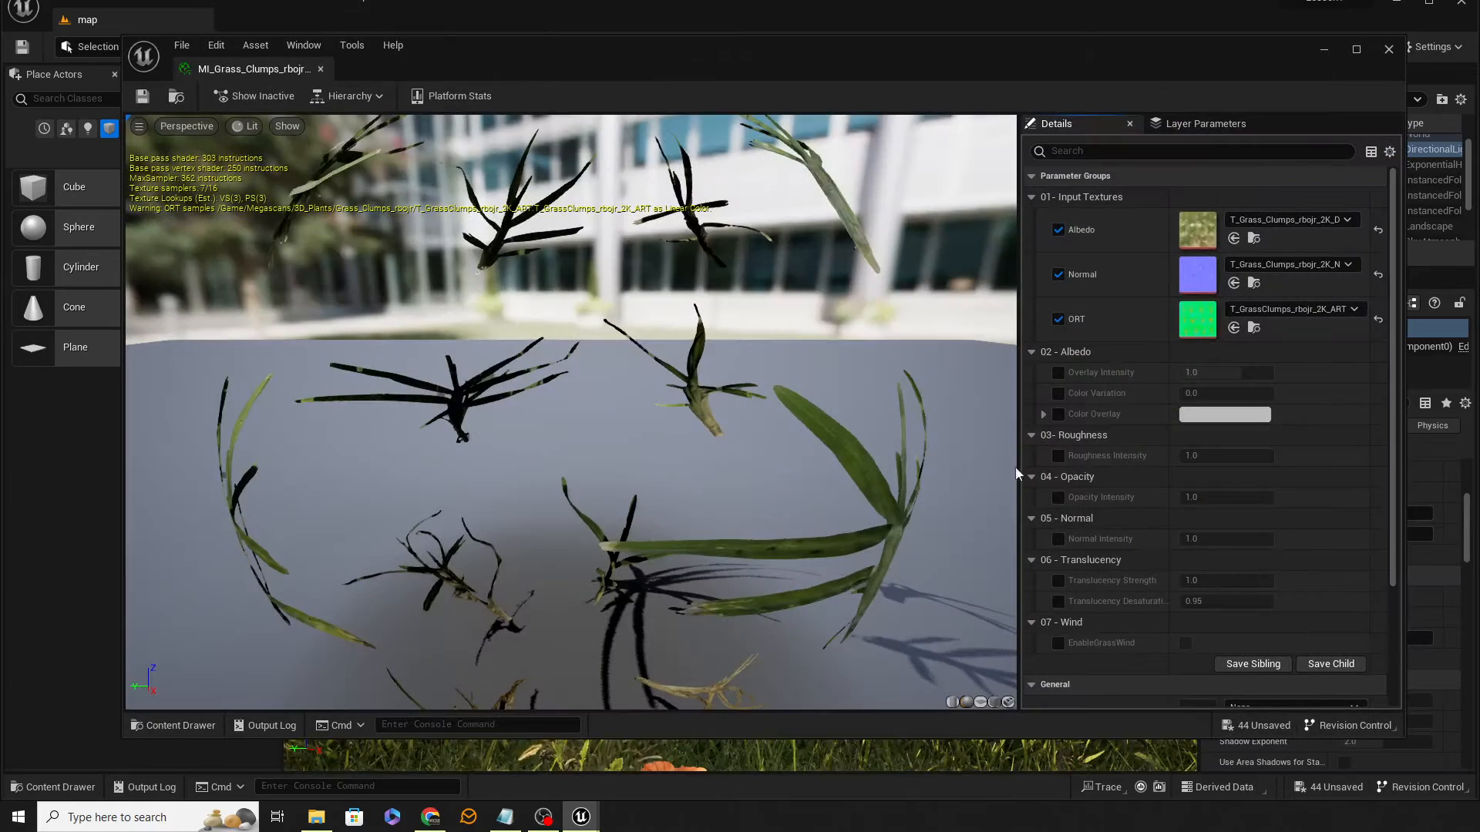
pyautogui.click(1058, 393)
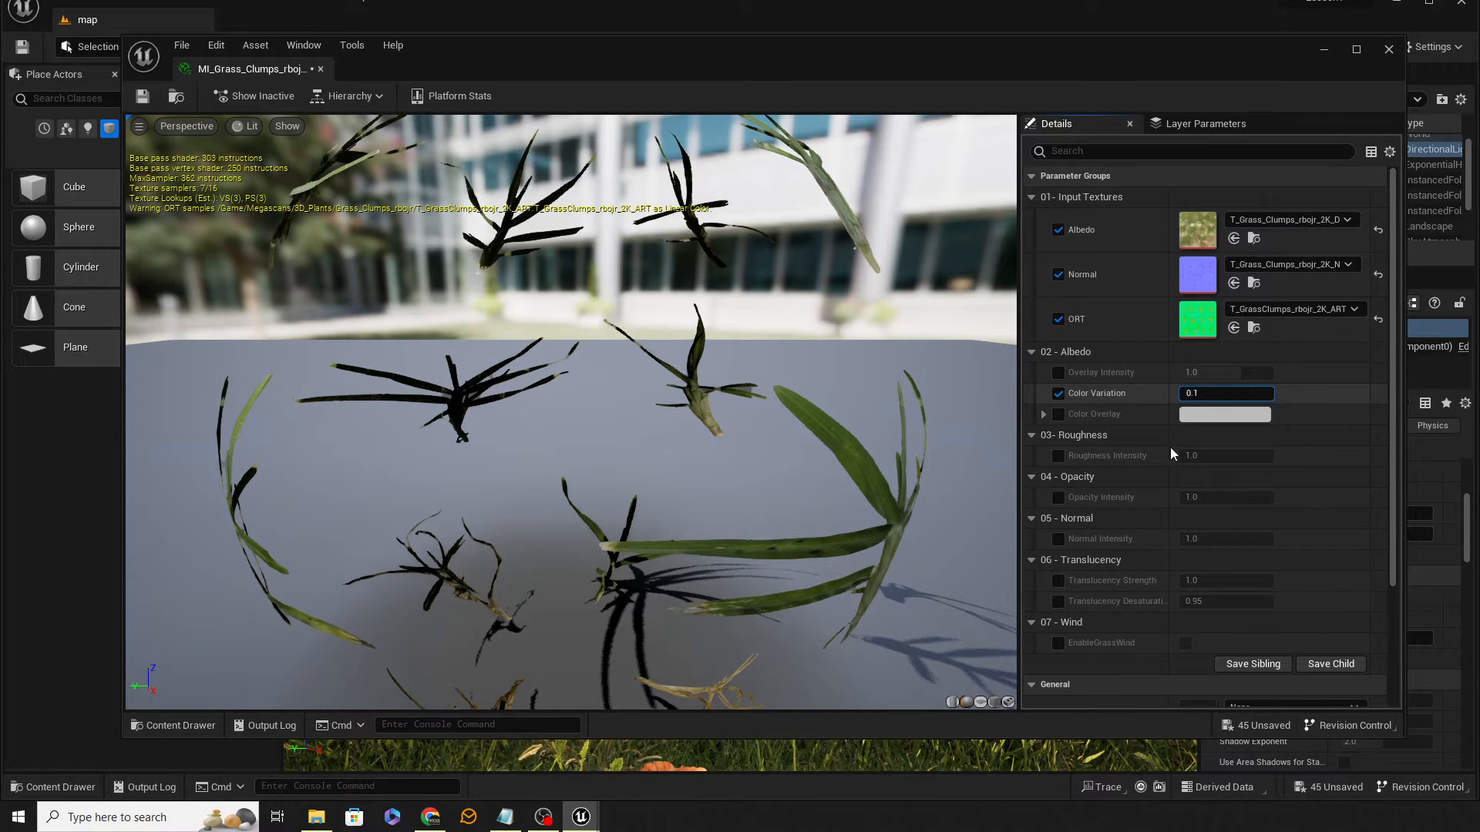
pyautogui.click(1060, 644)
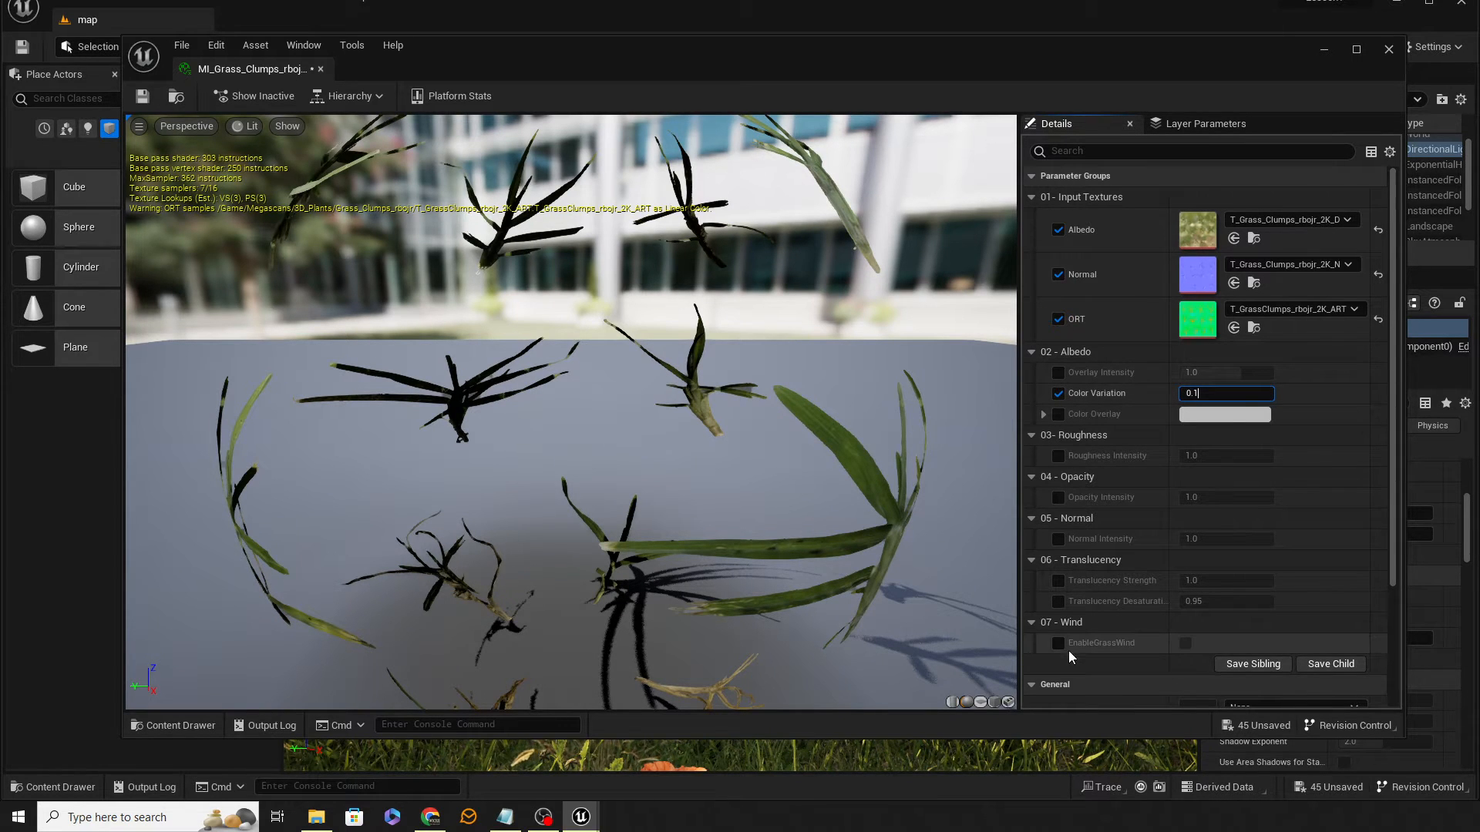
# Step: Turn on the EnableGrassWind value, then save and close the grass clumps material instance
pyautogui.click(1187, 642)
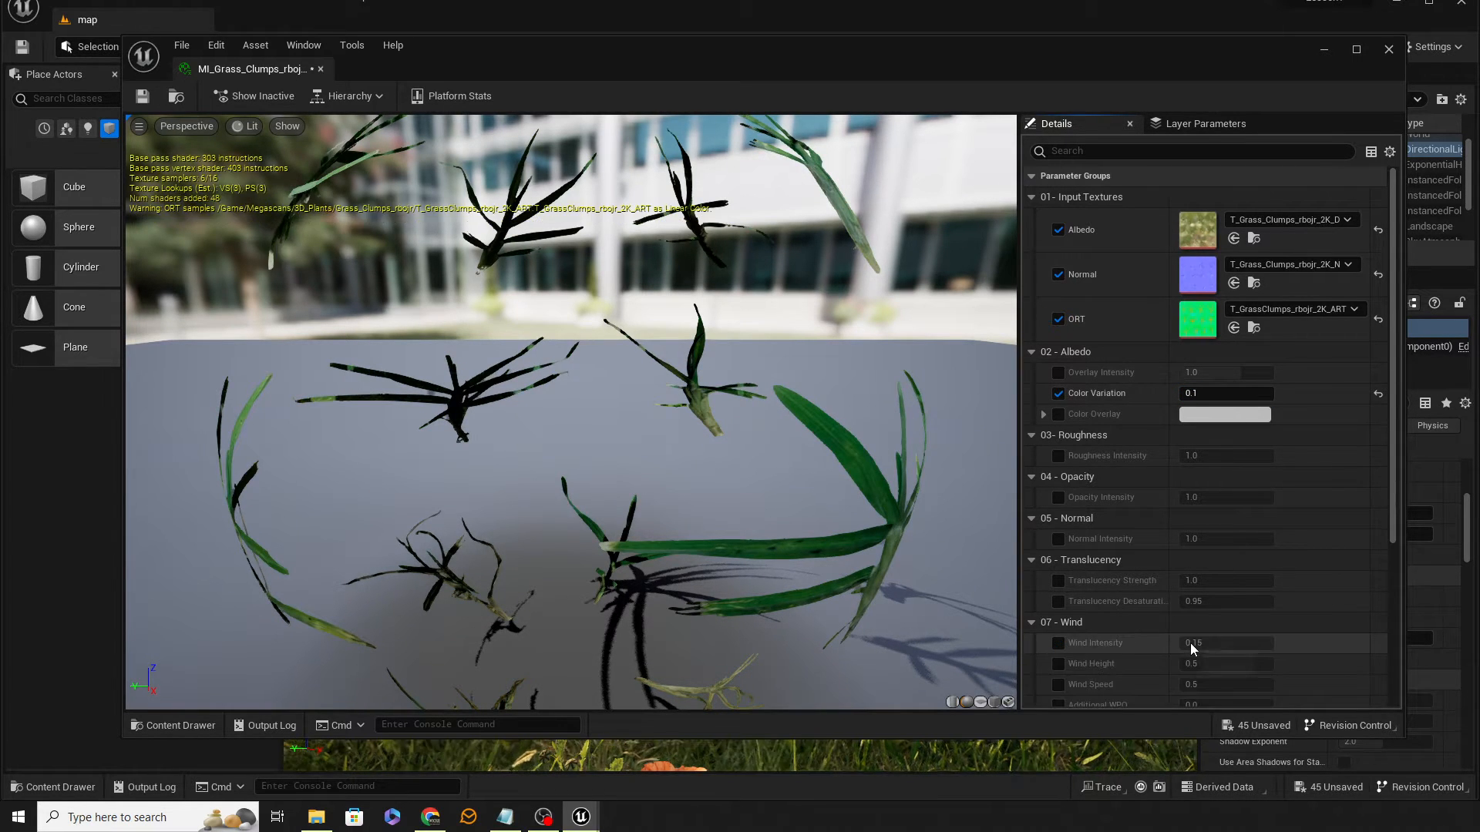
pyautogui.click(153, 98)
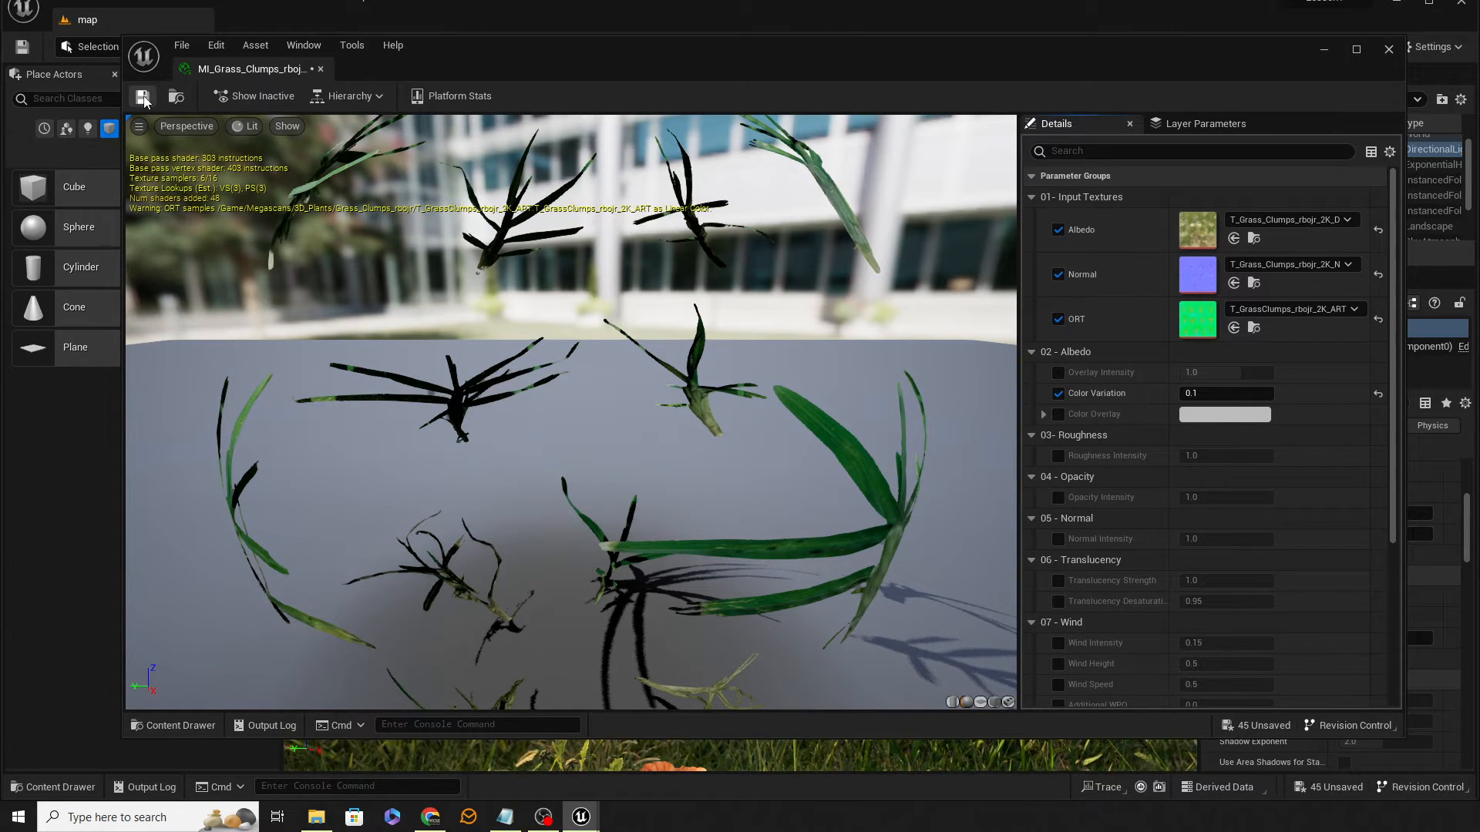
pyautogui.click(320, 70)
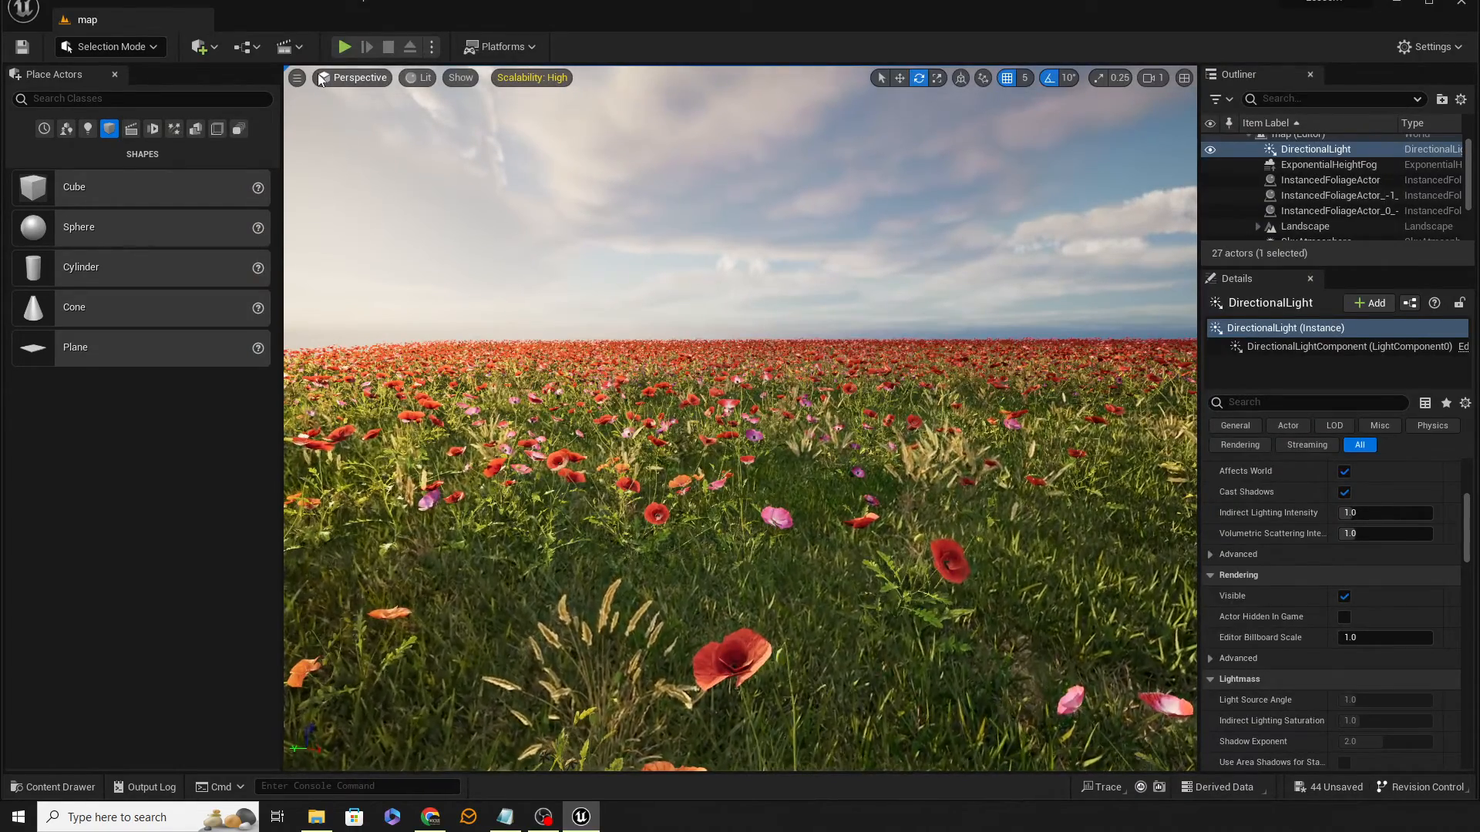
# Step: Open MI_Field_Poppy_vmcobd0ja_2K from the Field_Poppy folder and enable its Color Variation at 0.15
pyautogui.click(68, 787)
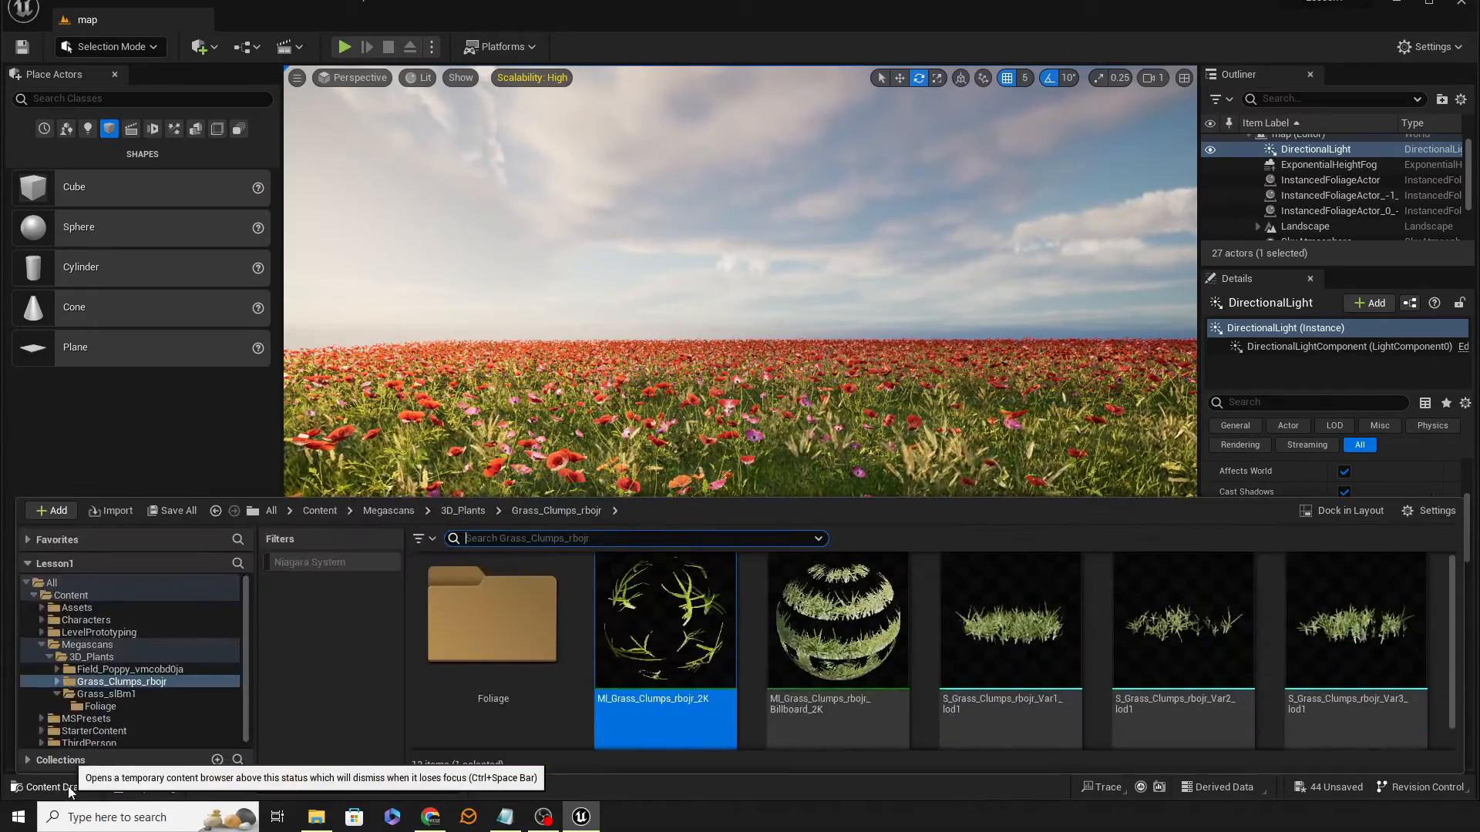
pyautogui.click(128, 670)
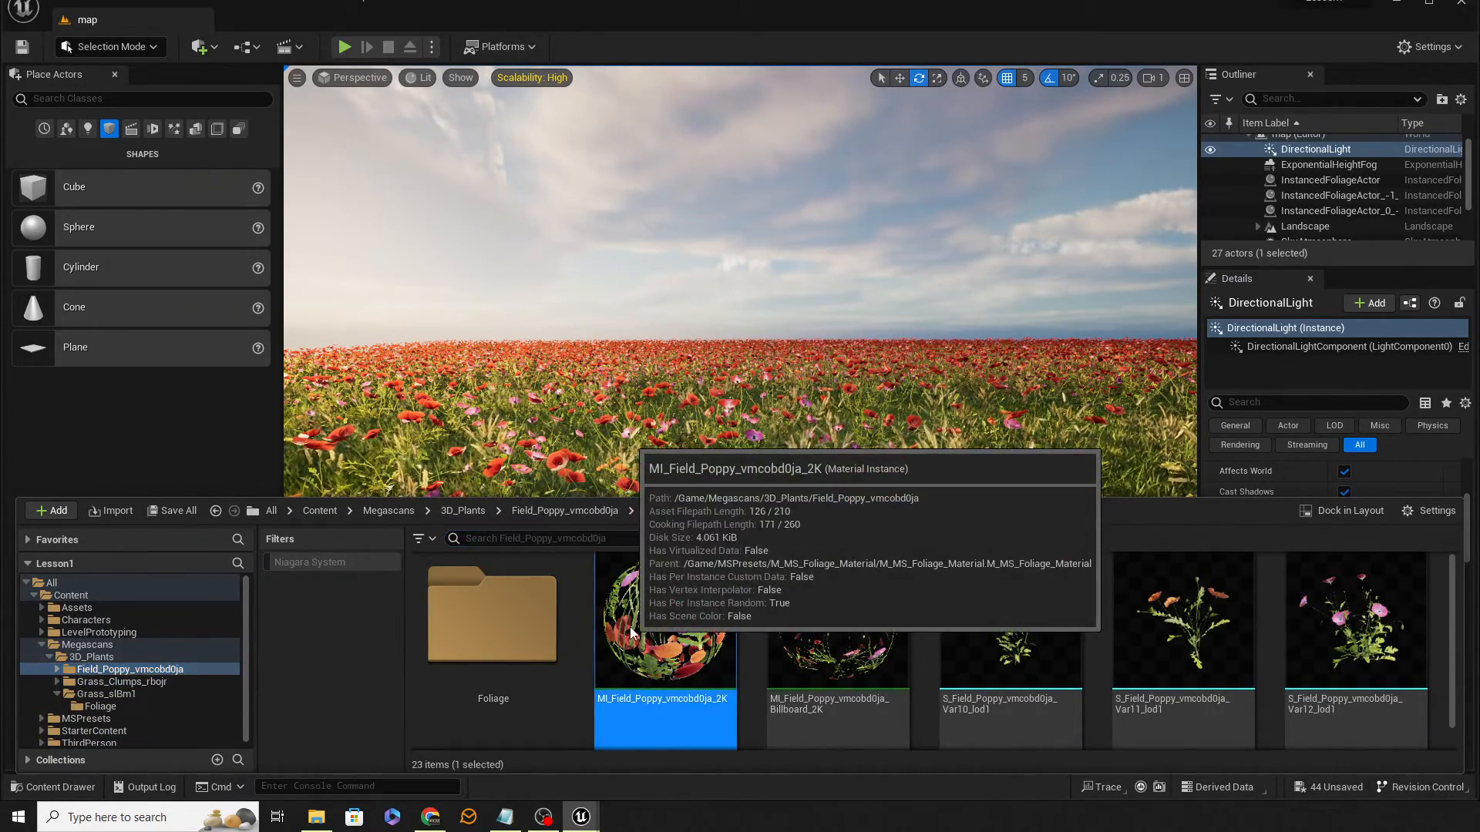
pyautogui.doubleClick(631, 633)
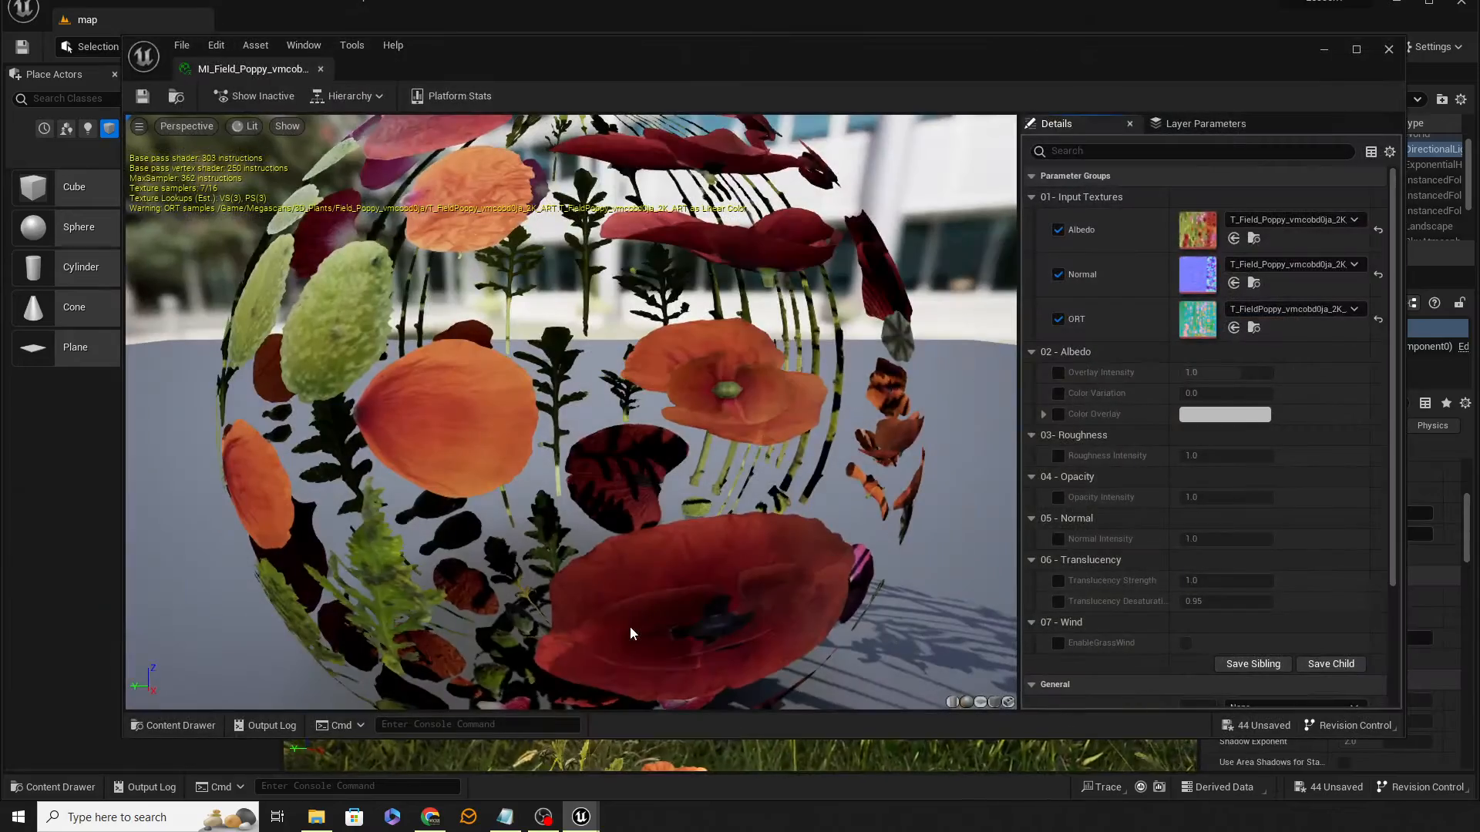
pyautogui.click(1058, 394)
pyautogui.click(1221, 393)
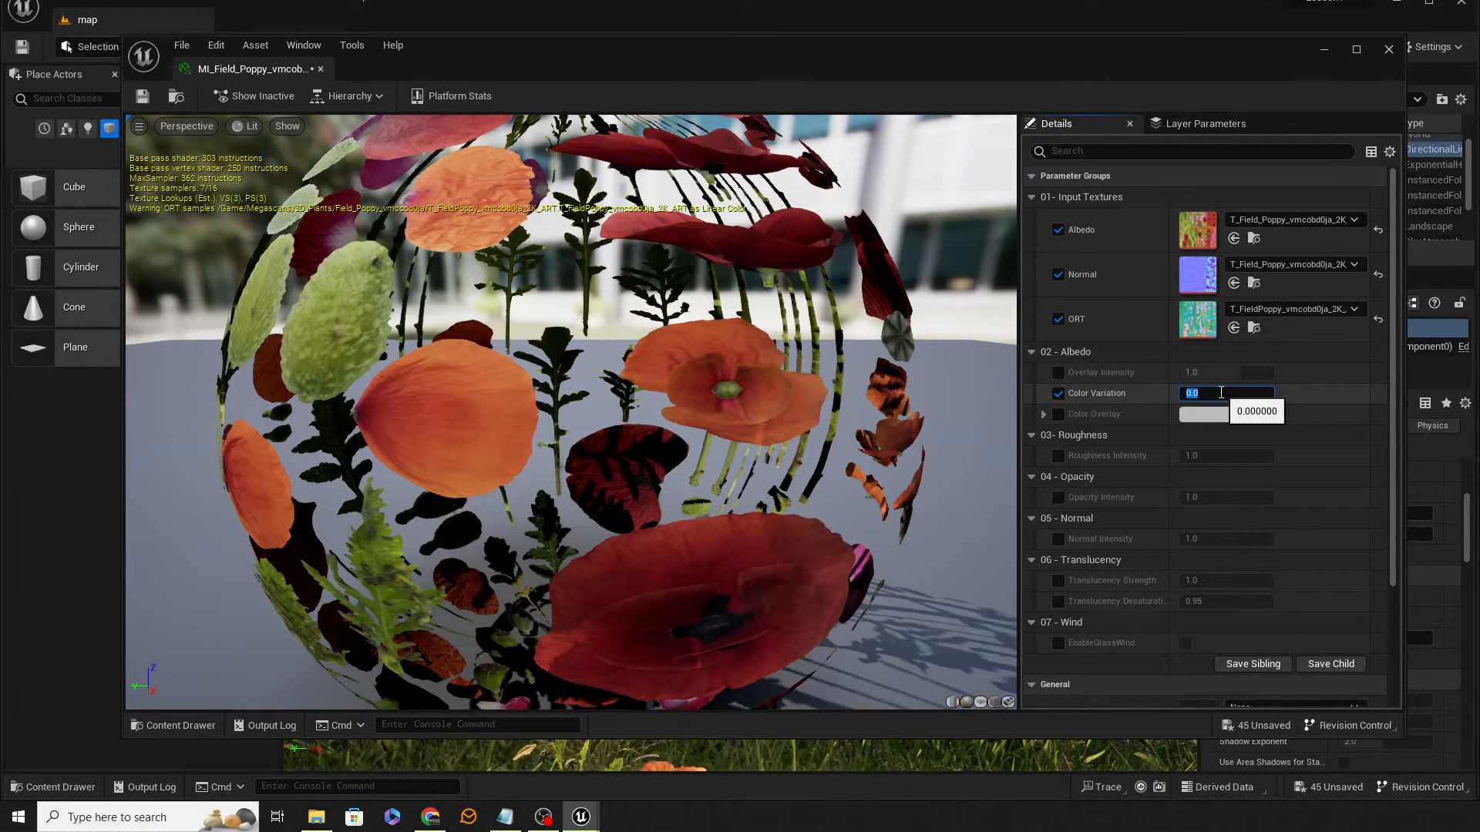
pyautogui.write('0.15')
pyautogui.press('Return')
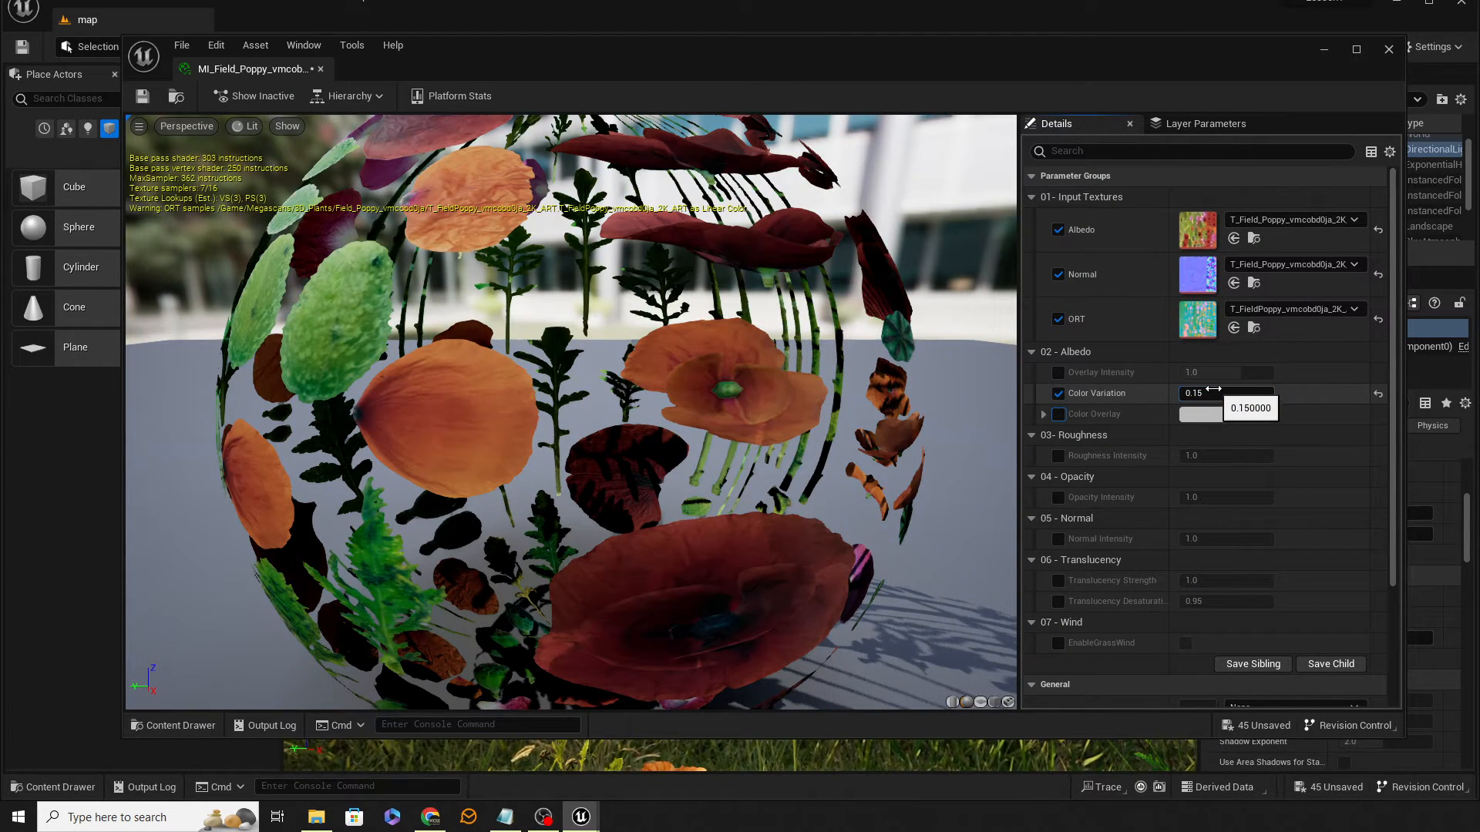
# Step: Enable and turn on EnableGrassWind for the poppy material instance, then save and close it
pyautogui.click(1059, 644)
pyautogui.click(1185, 643)
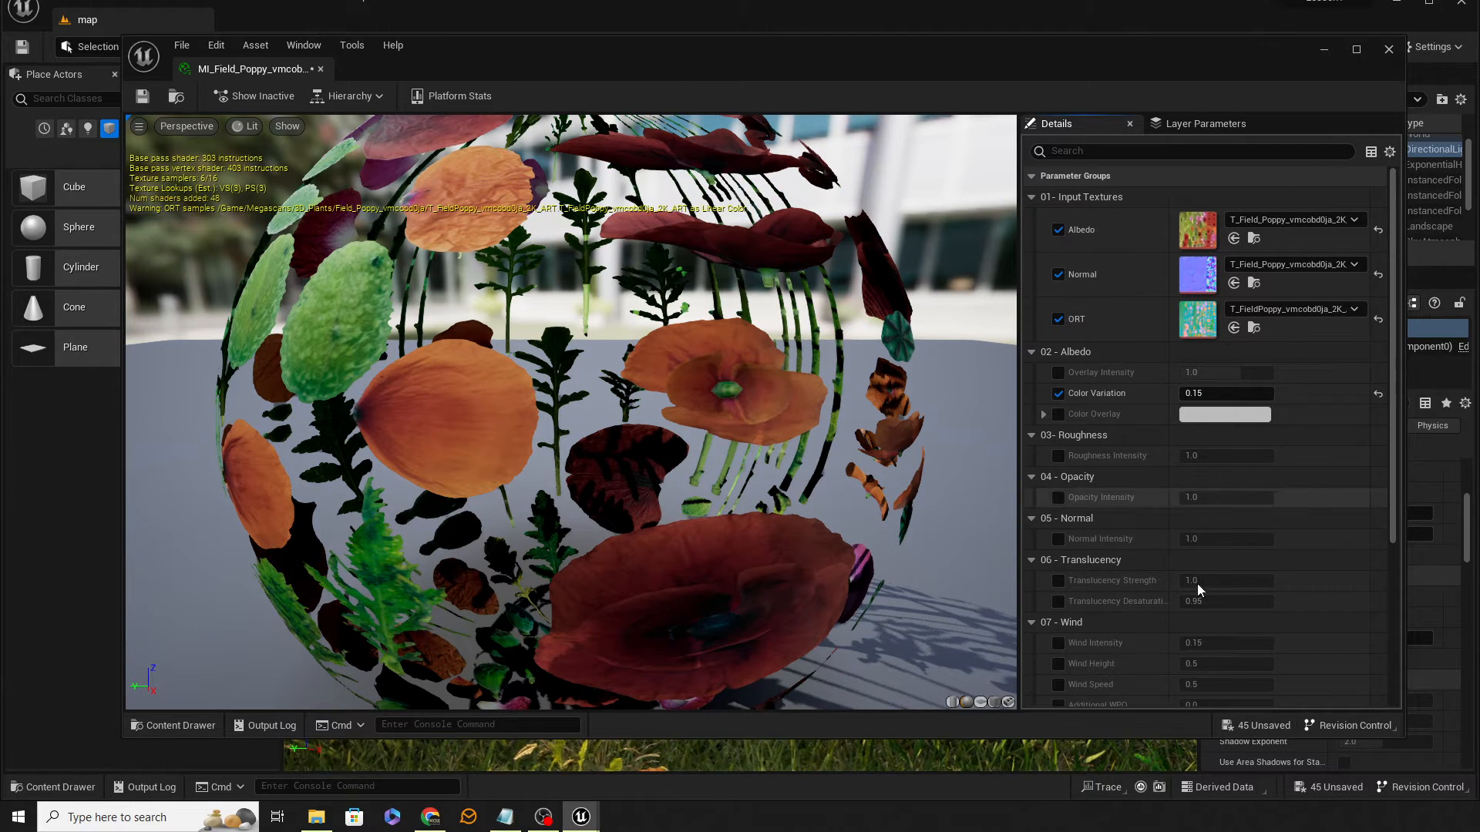
pyautogui.scroll(-2, 1202, 585)
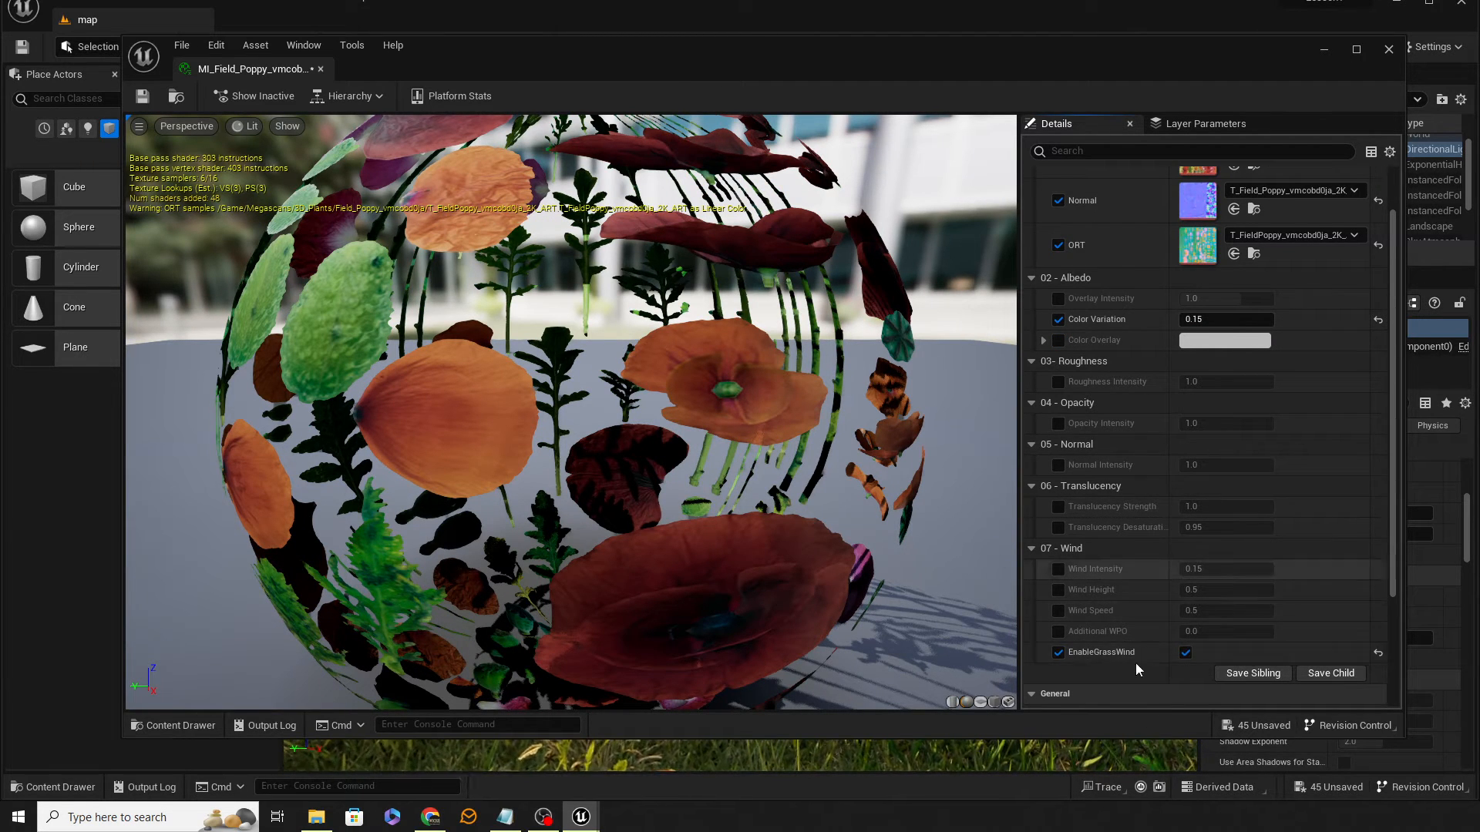
pyautogui.click(142, 99)
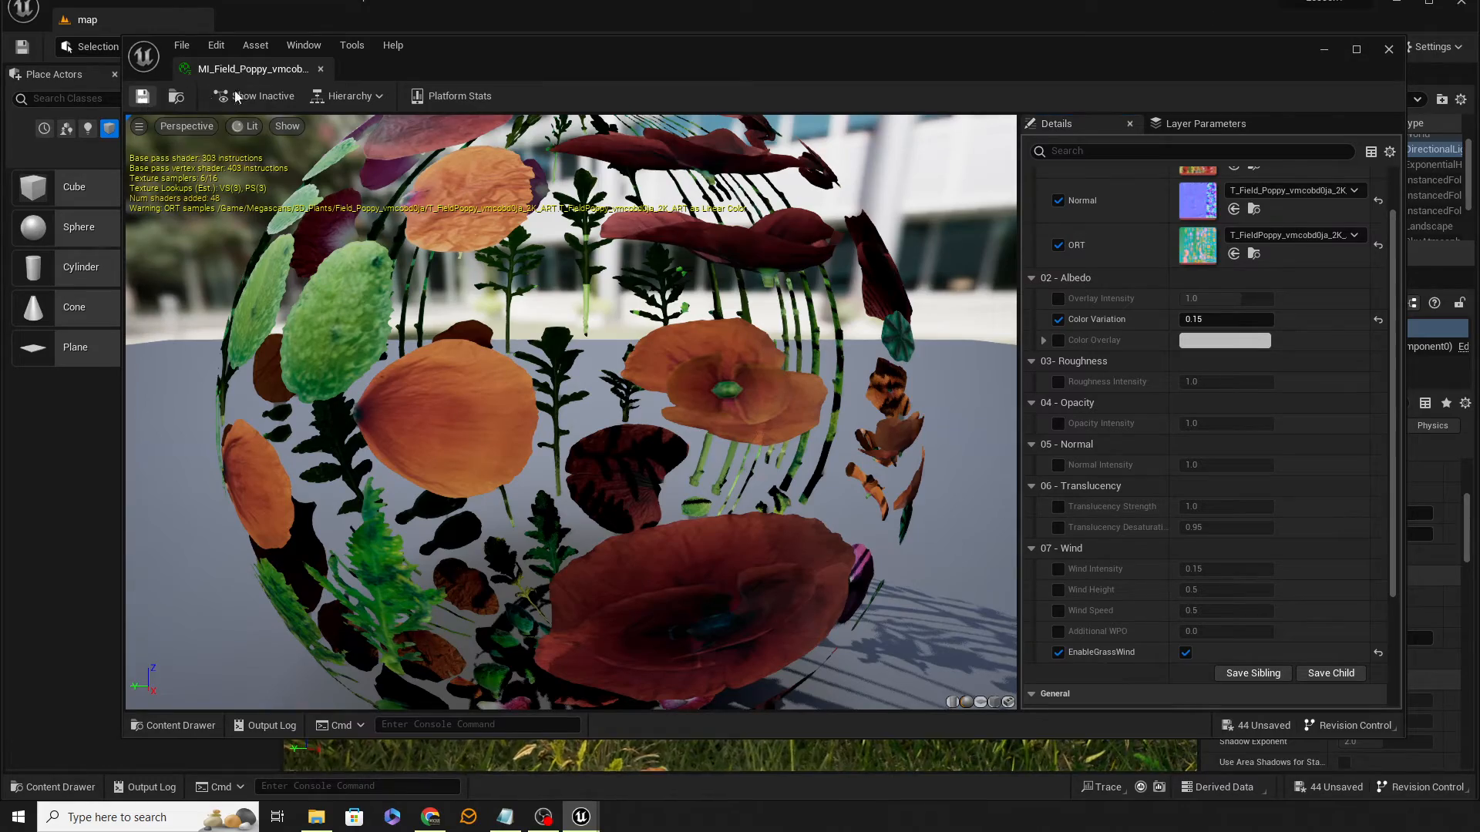
pyautogui.click(319, 70)
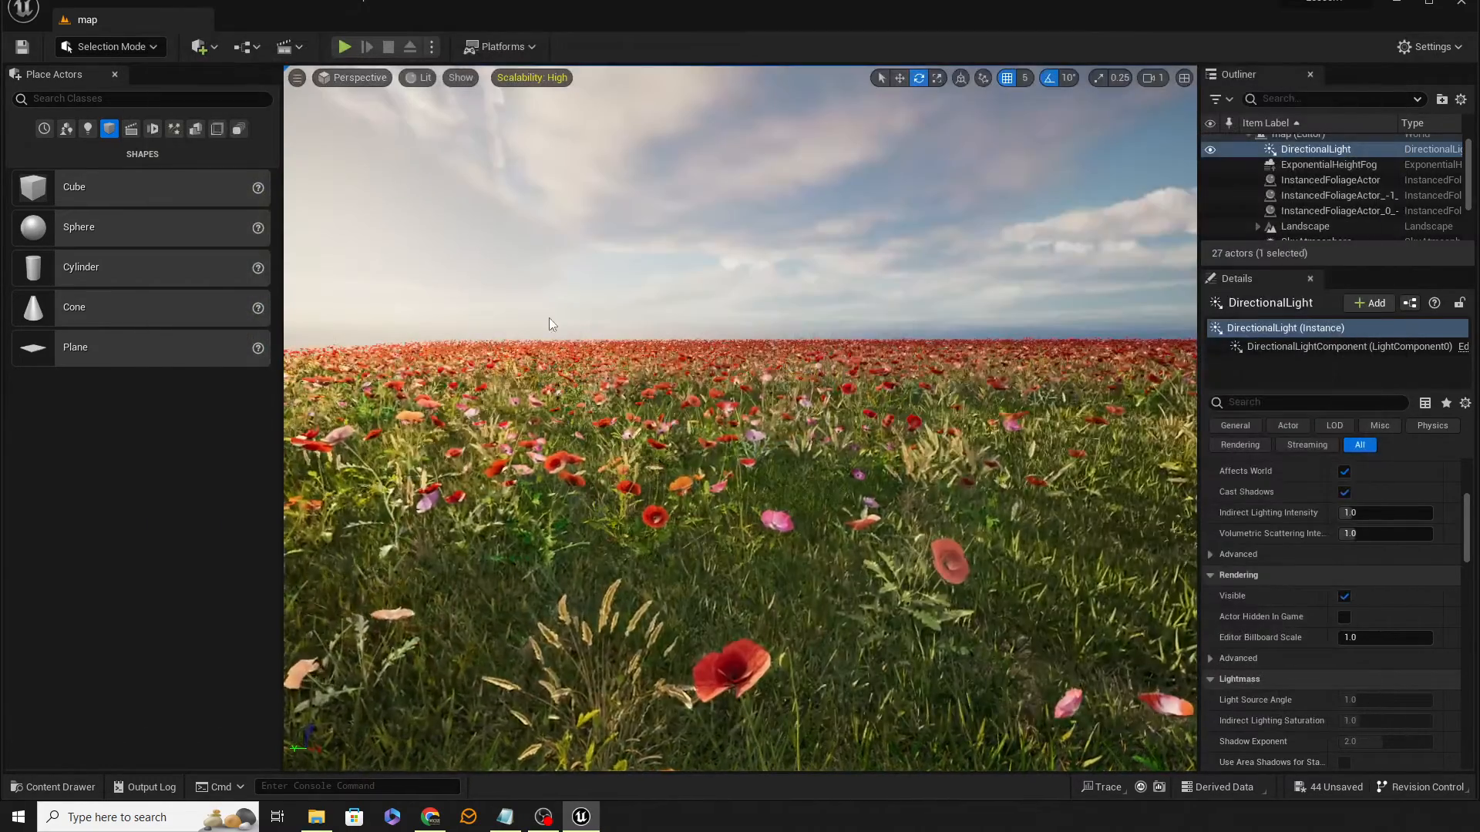
# Step: Play the level from a spot in the field and walk forward to preview the foliage, then stop
pyautogui.rightClick(788, 322)
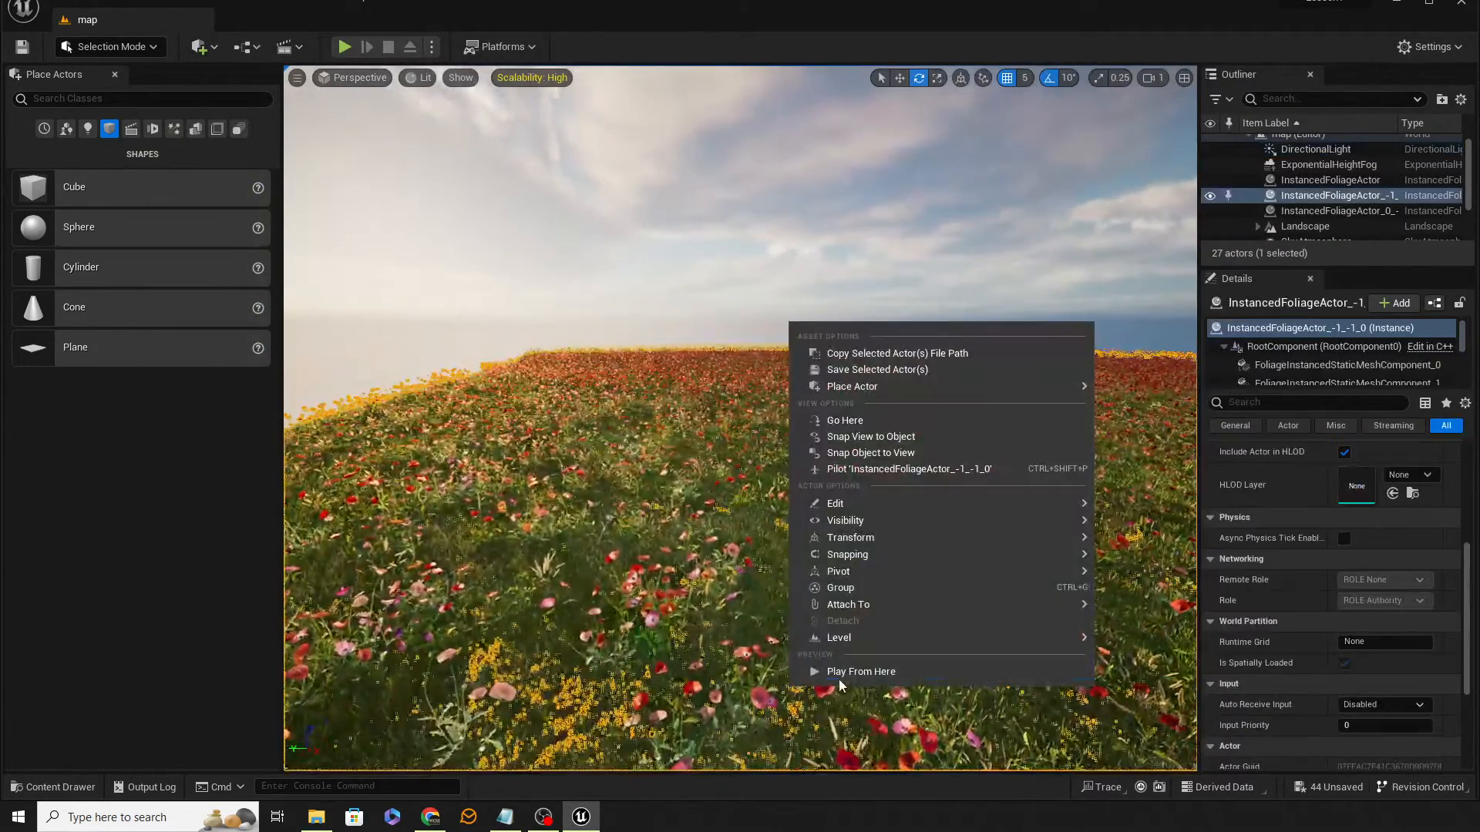
pyautogui.click(845, 673)
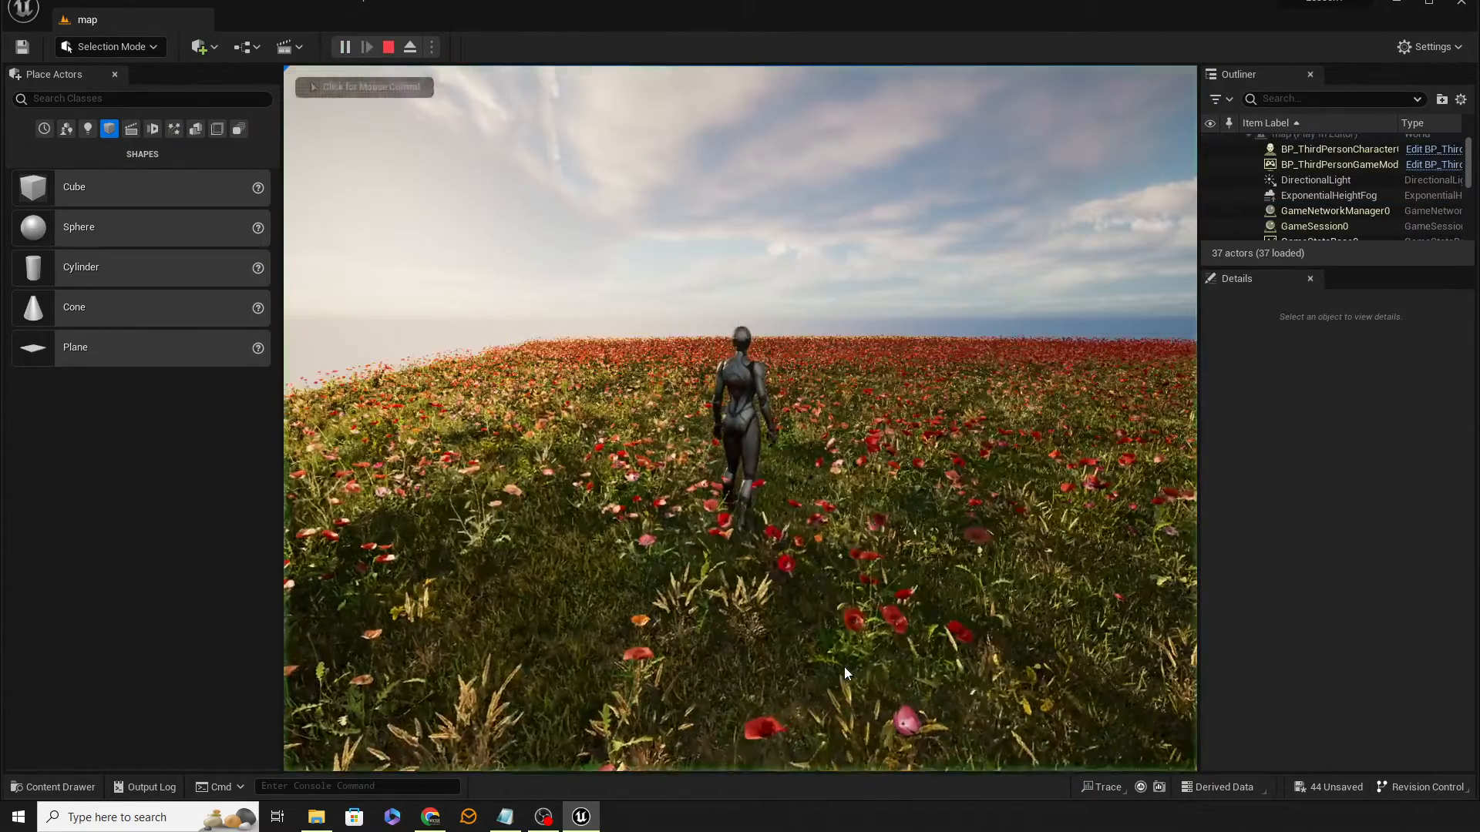
pyautogui.click(846, 672)
pyautogui.press('w')
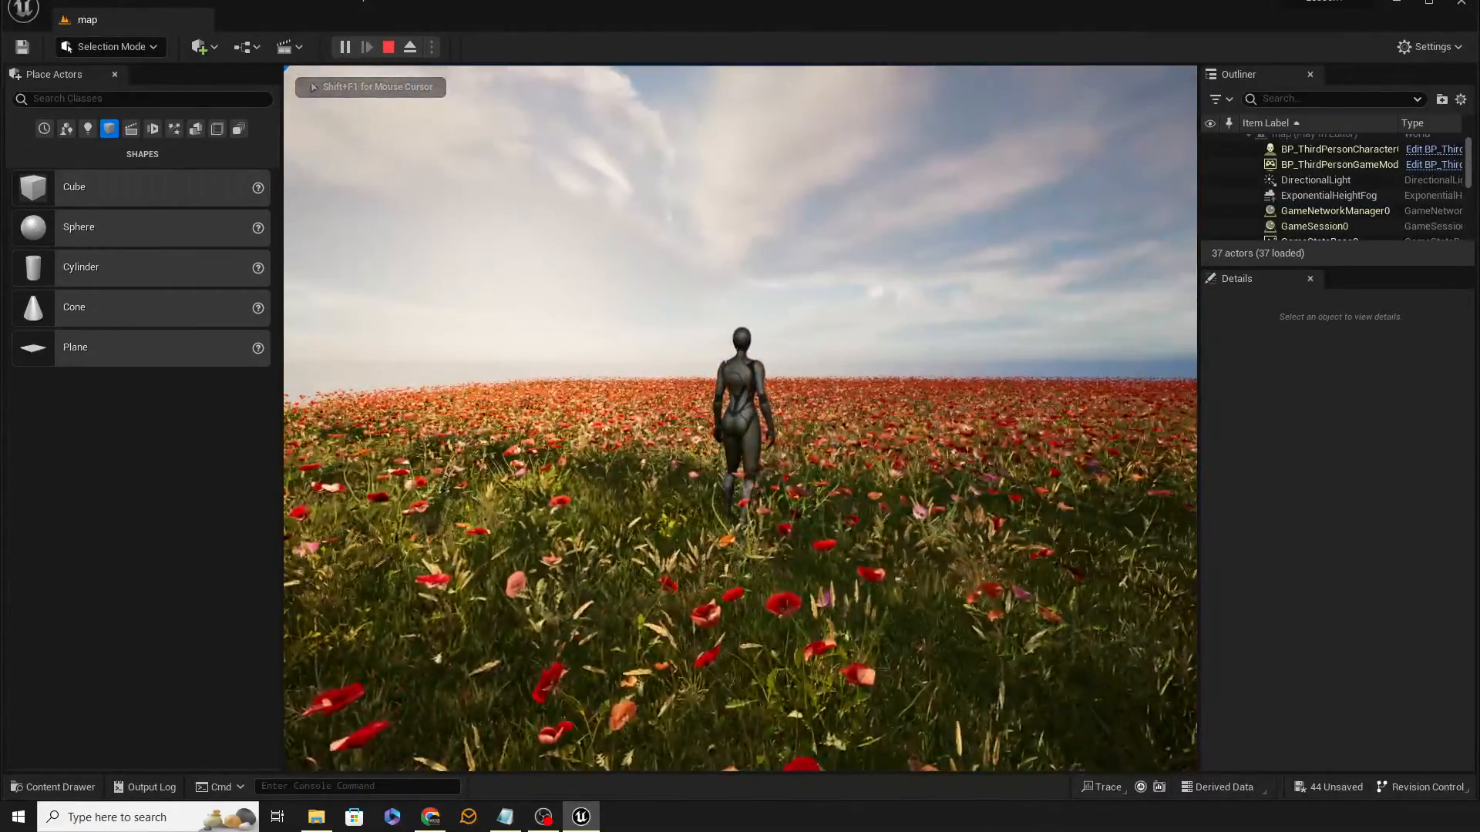
pyautogui.press('w')
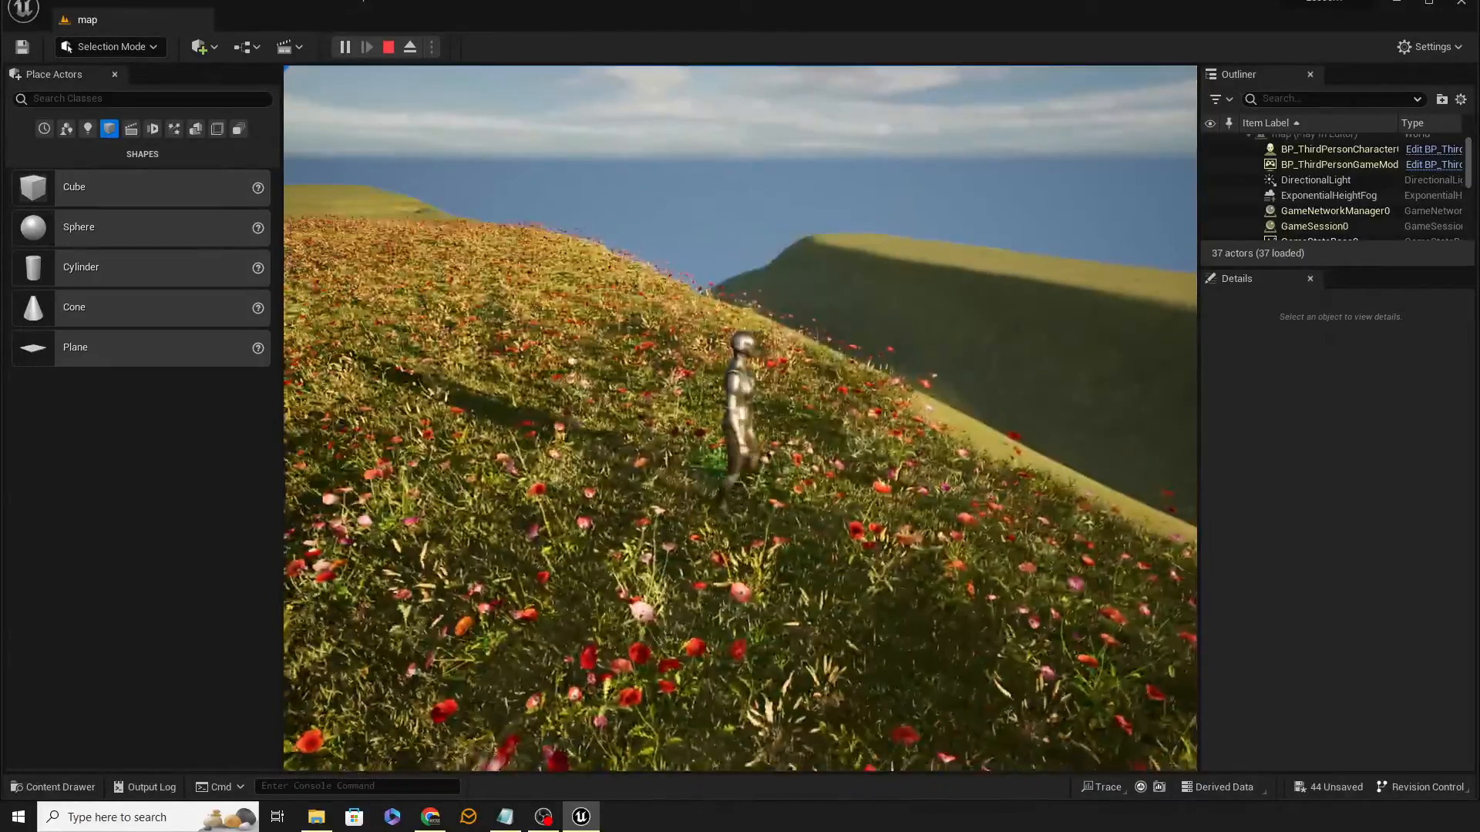
pyautogui.press('Escape')
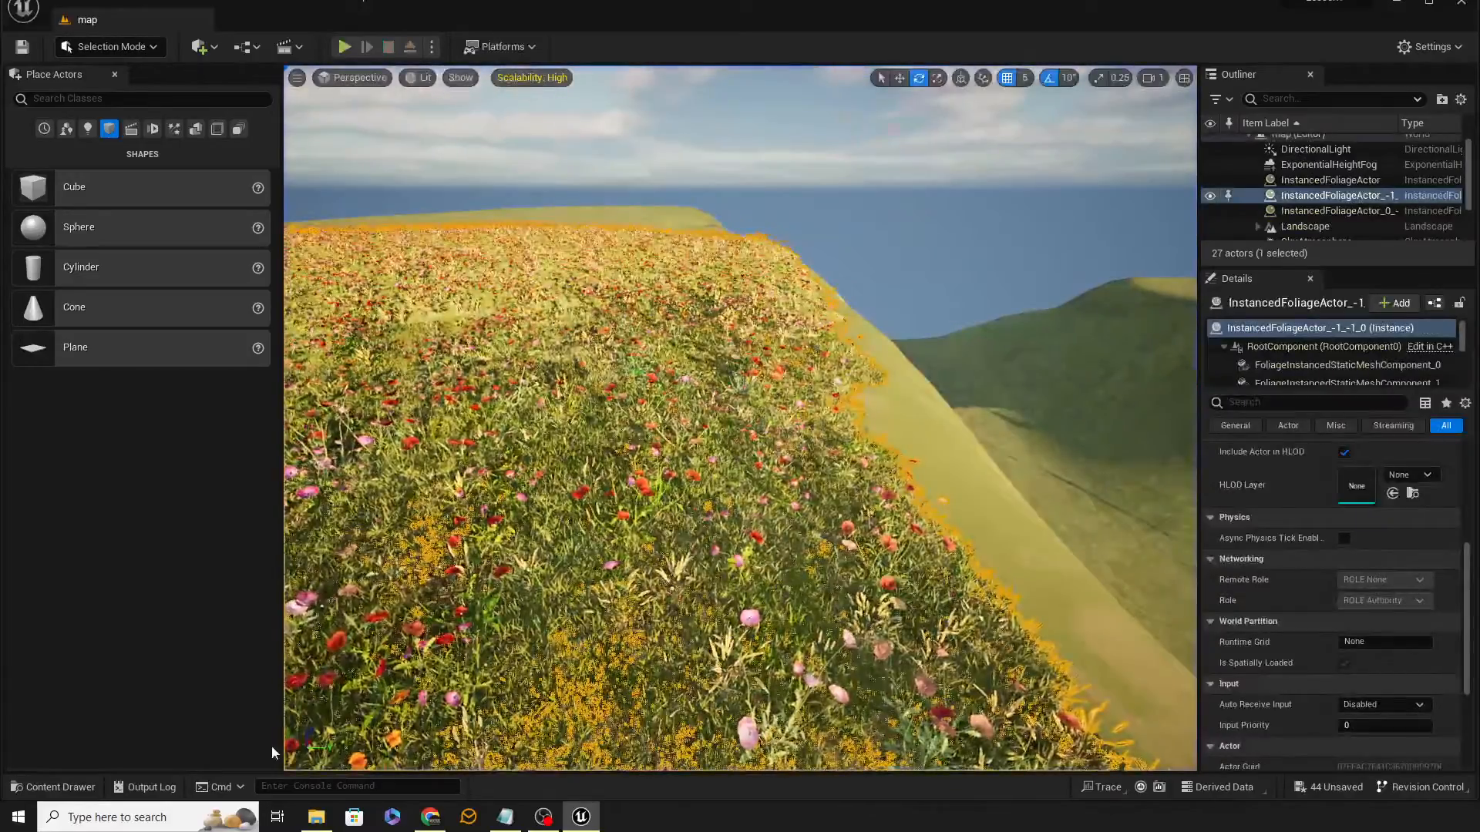
# Step: Switch to Foliage mode and reduce the paint brush size to about 1413
pyautogui.moveTo(612, 590); pyautogui.dragTo(697, 638, button='right')
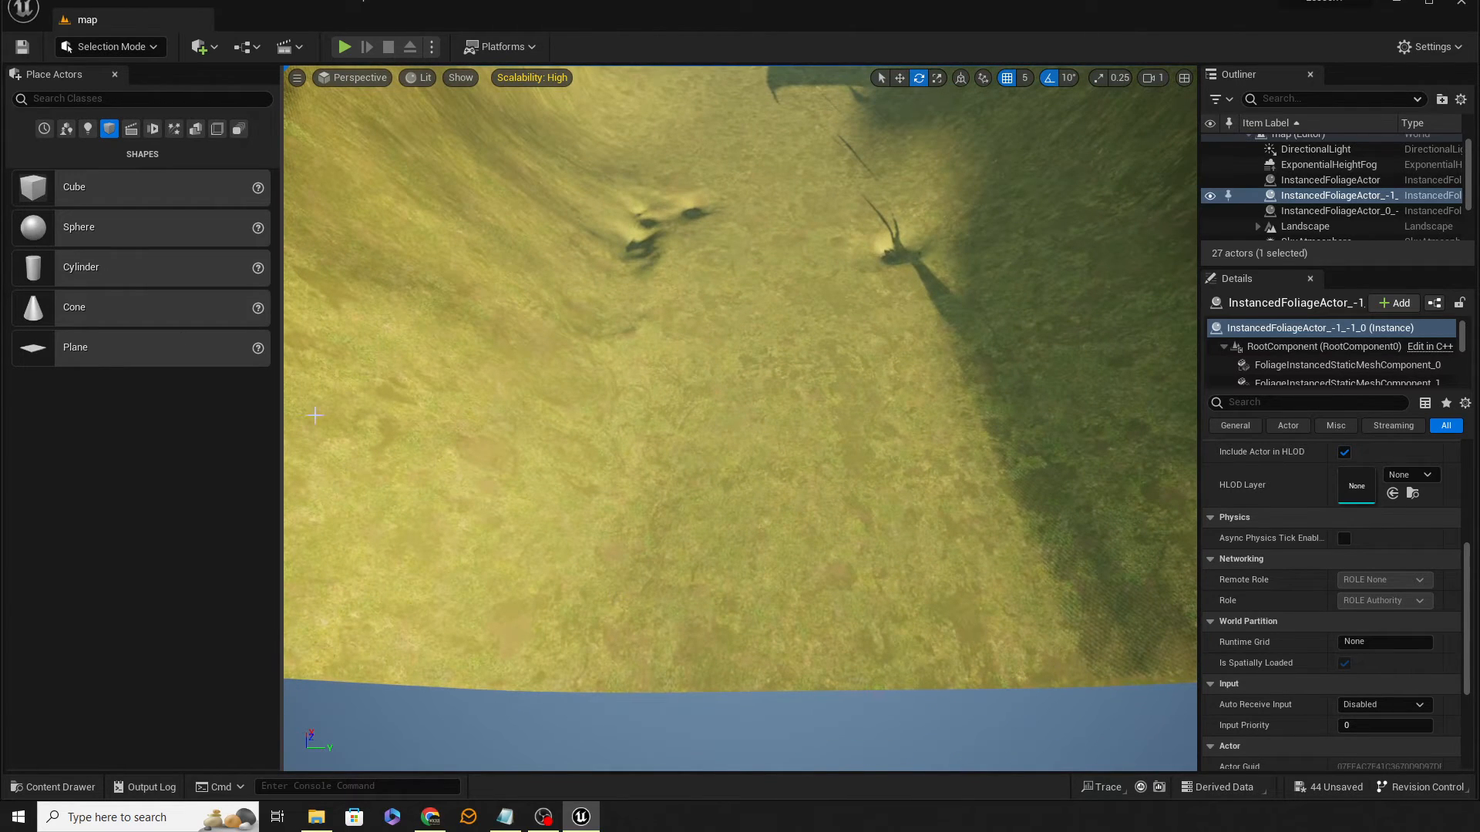
pyautogui.click(119, 47)
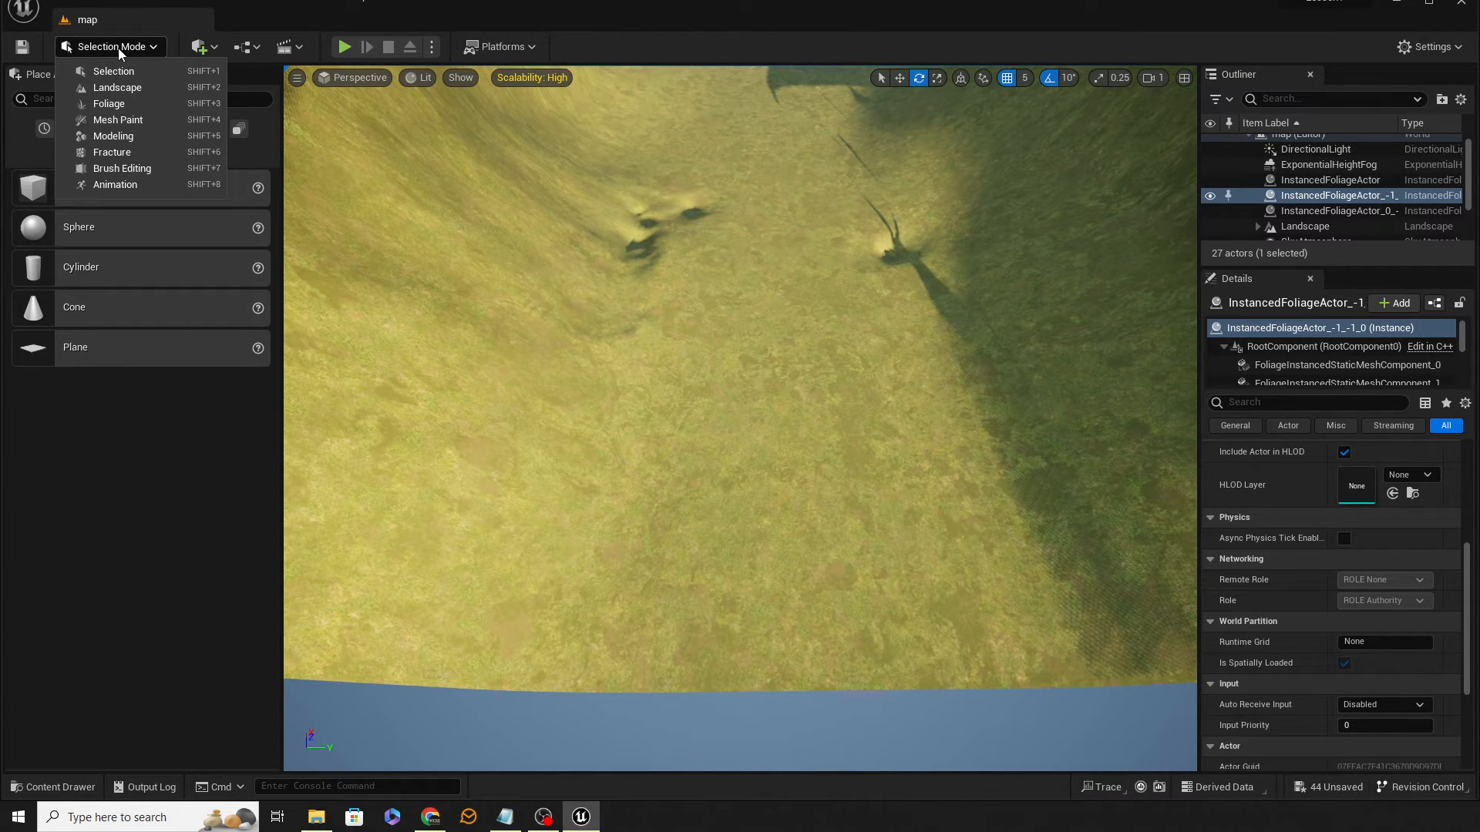
pyautogui.click(114, 103)
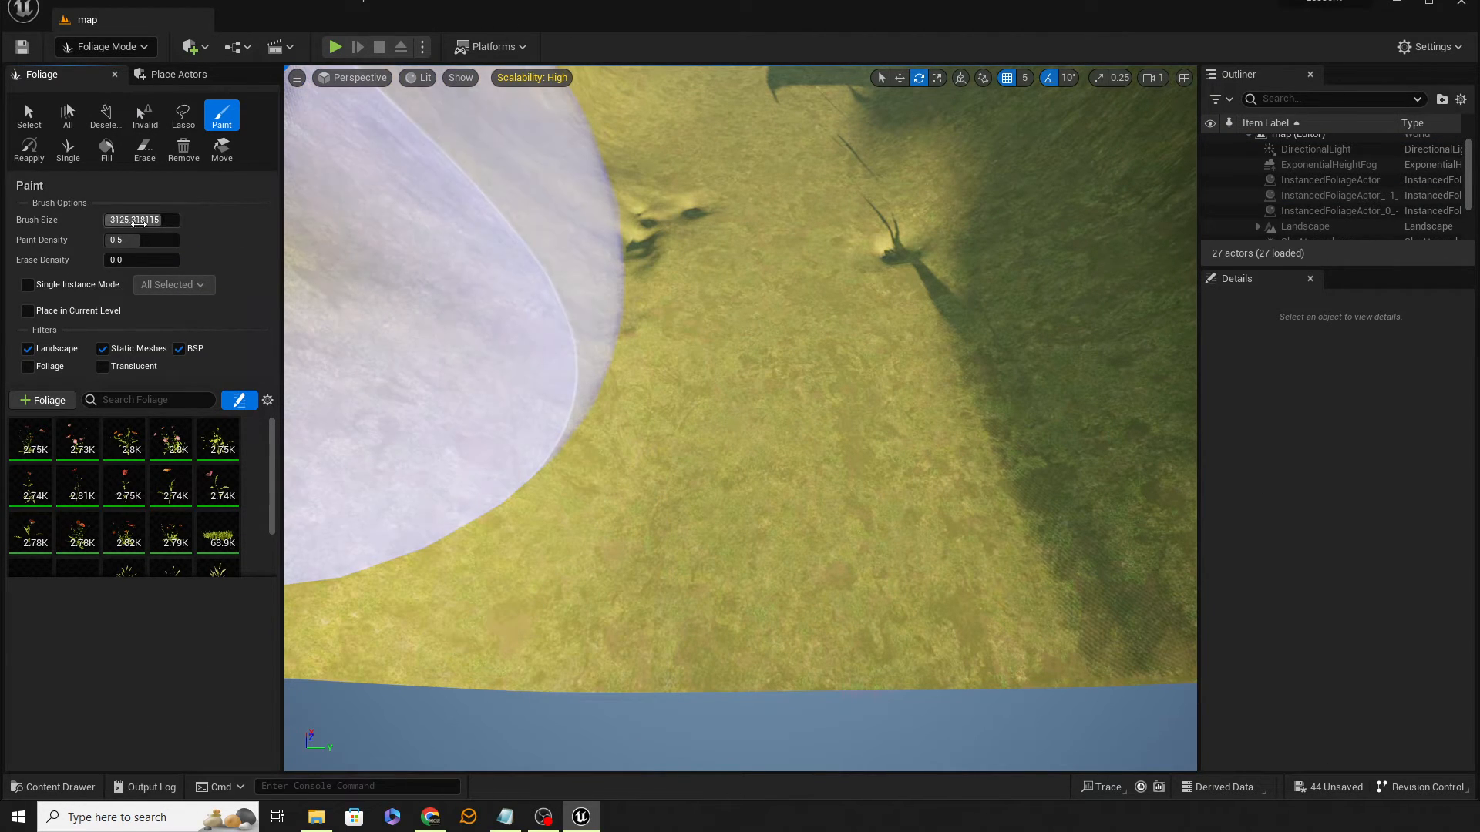
pyautogui.moveTo(139, 222); pyautogui.dragTo(121, 221)
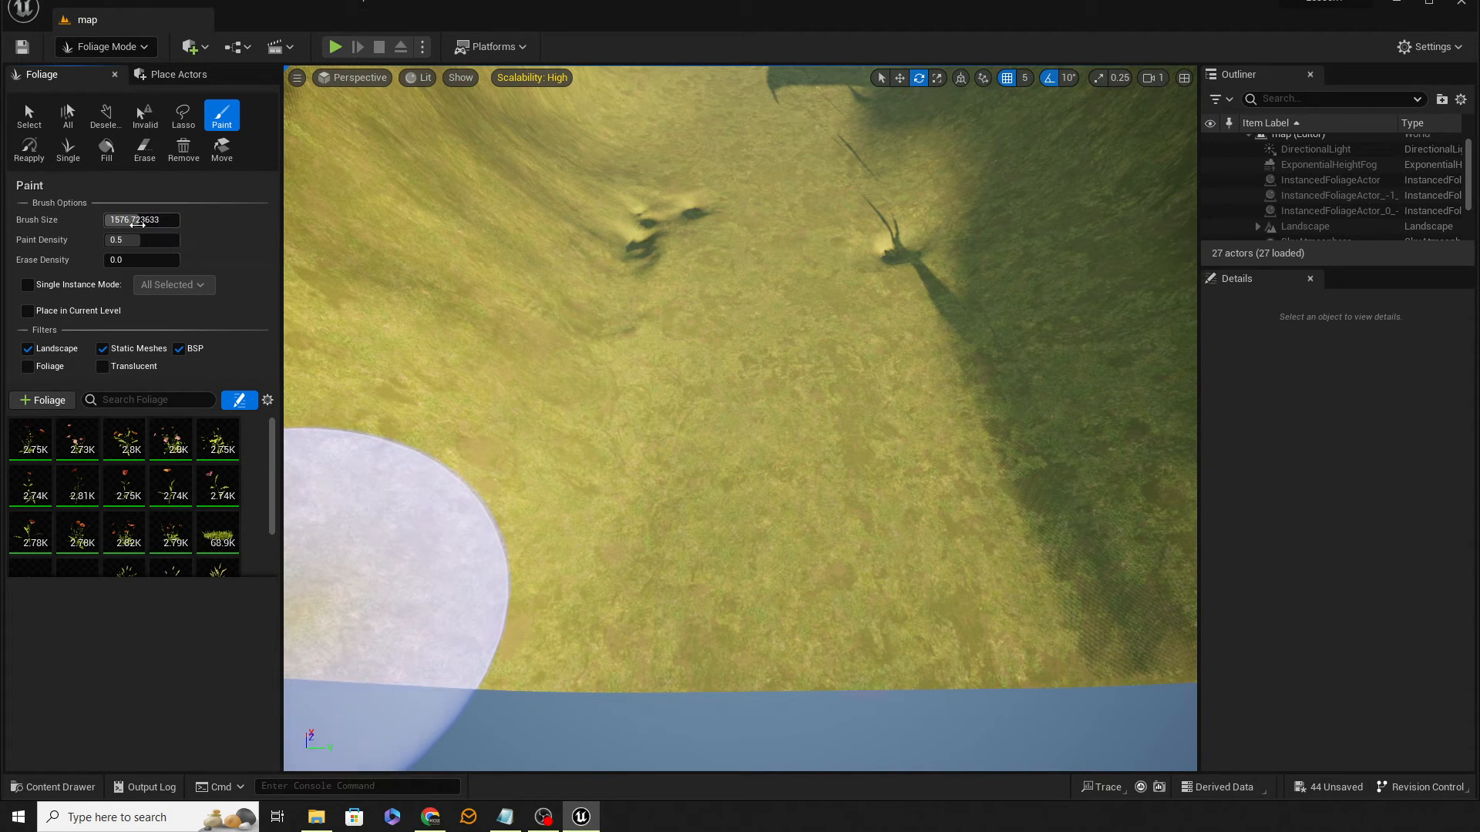
pyautogui.moveTo(138, 221); pyautogui.dragTo(131, 221)
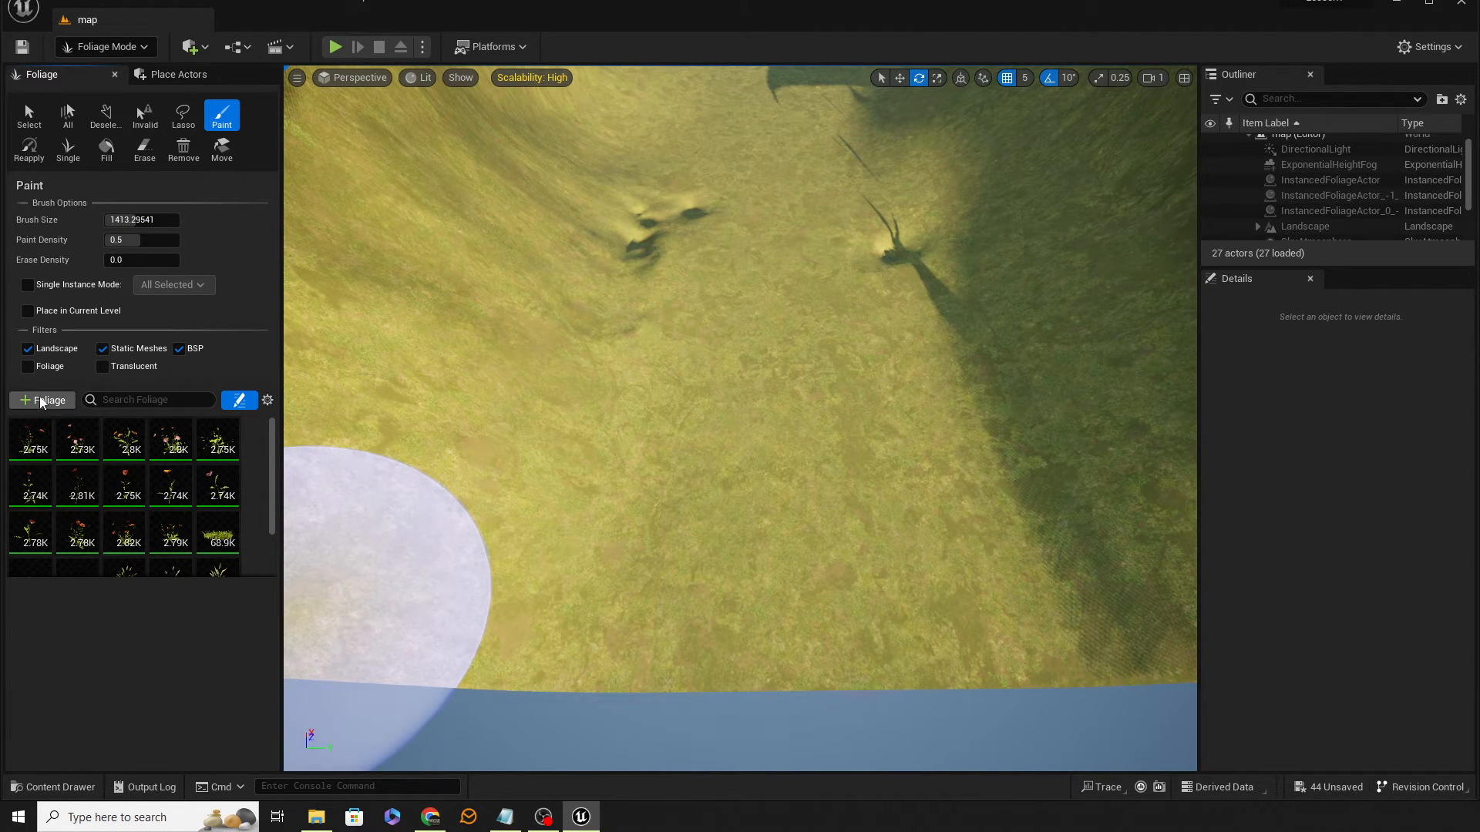
# Step: Place the SM_Rock mesh from StarterContent Props onto the landscape
pyautogui.click(52, 787)
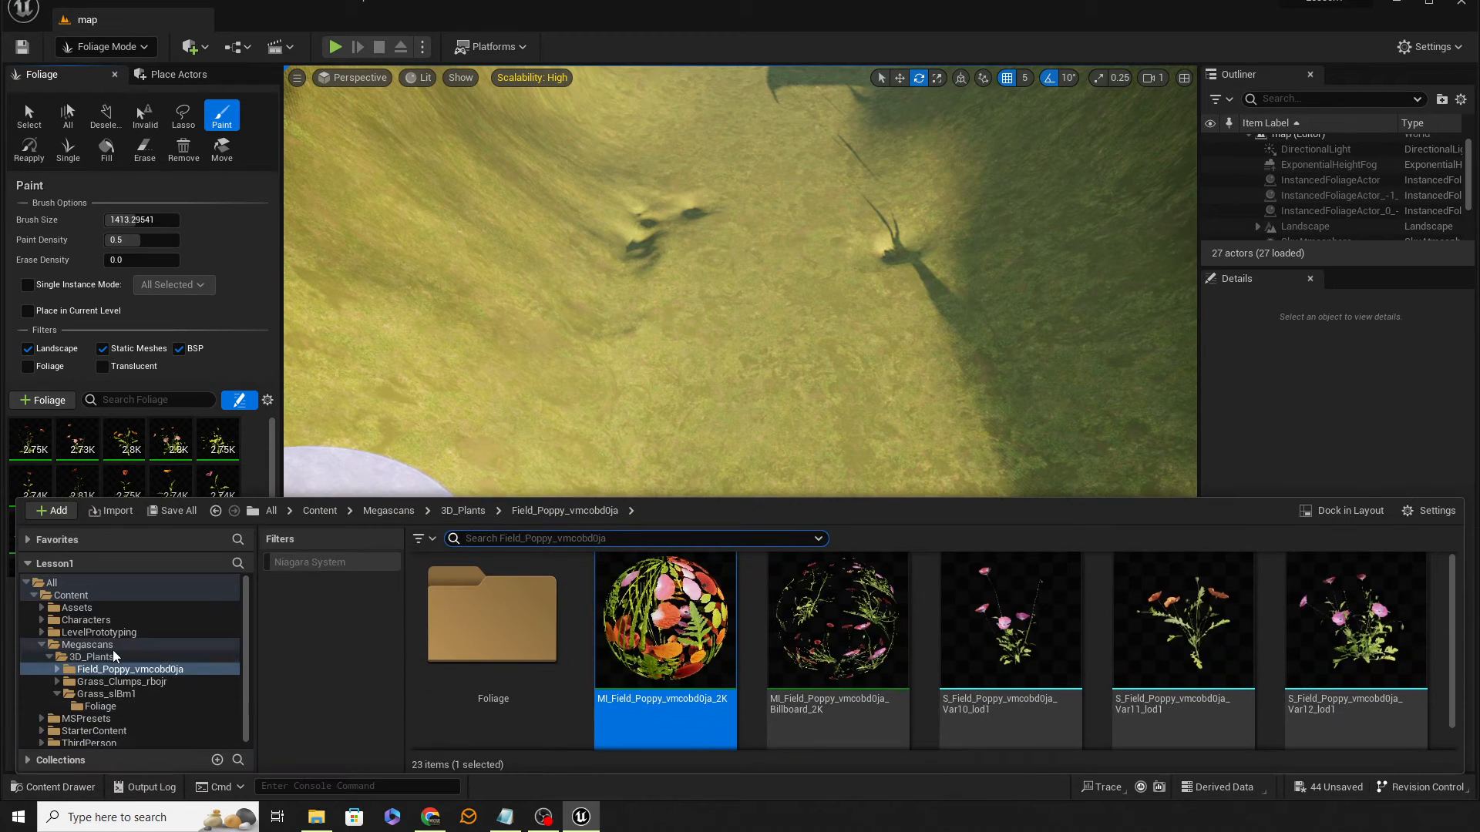
pyautogui.scroll(-1, 66, 718)
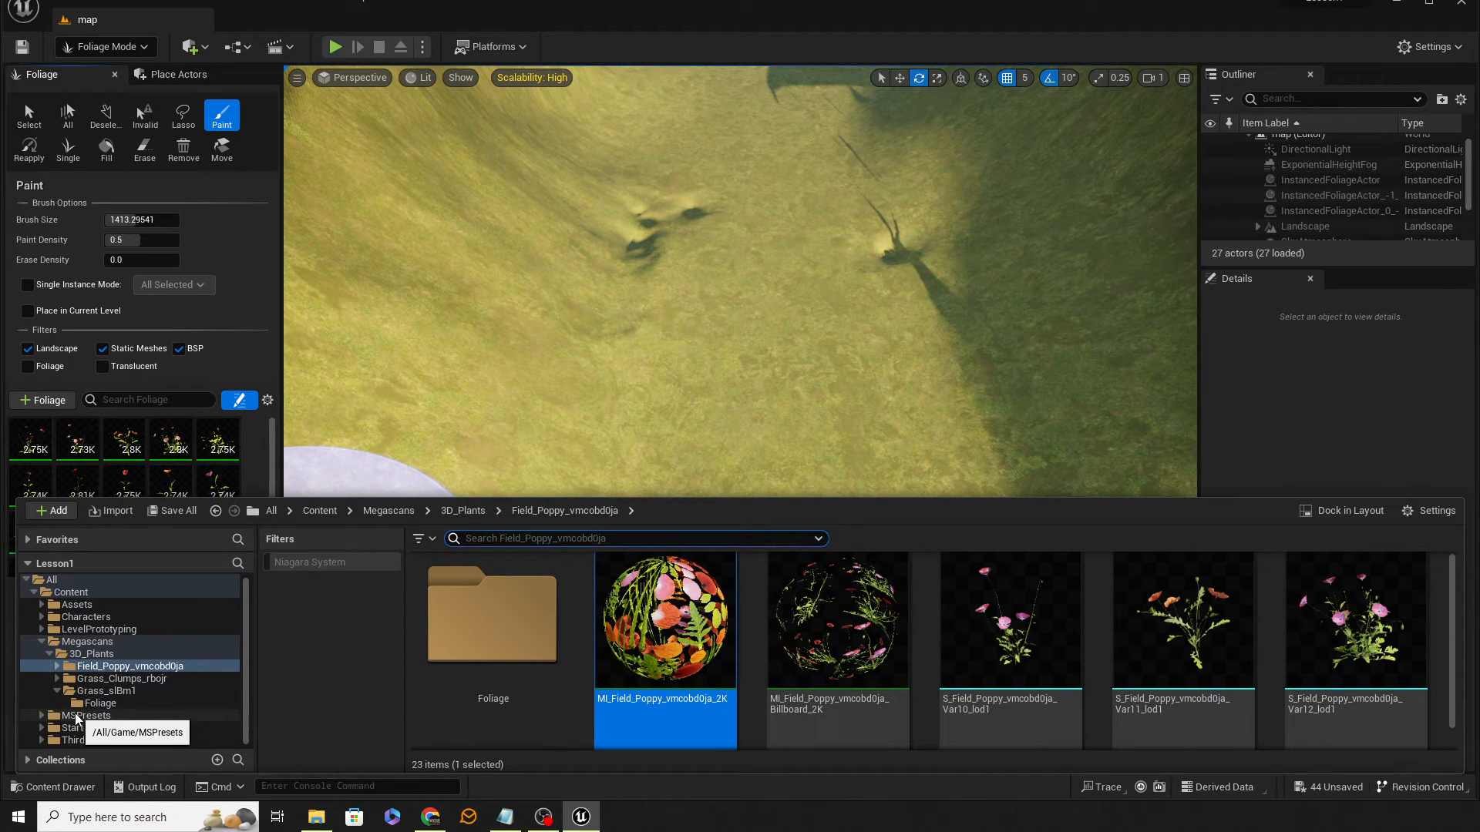
pyautogui.click(42, 643)
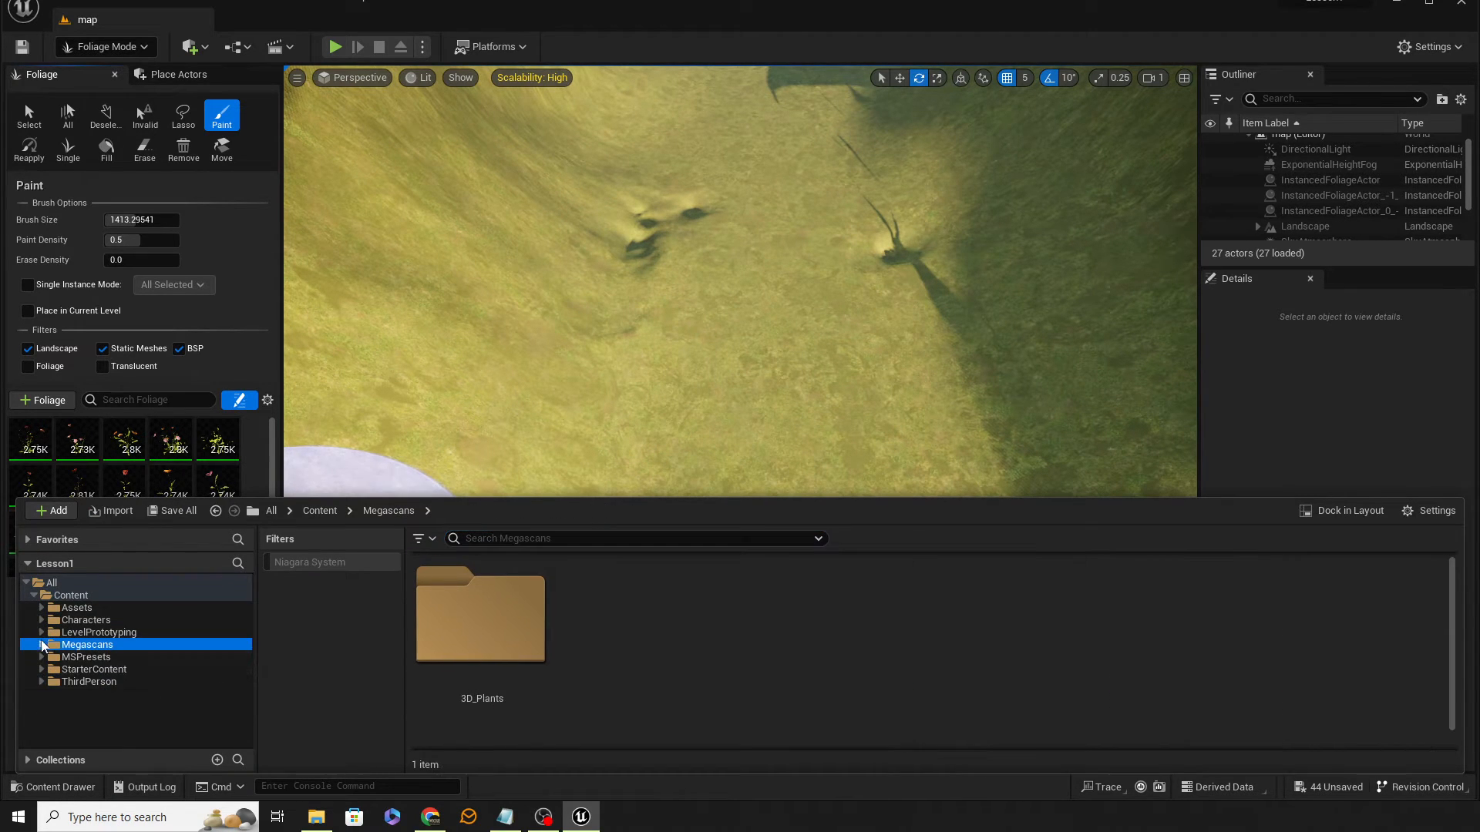
pyautogui.doubleClick(87, 674)
pyautogui.scroll(-3, 81, 715)
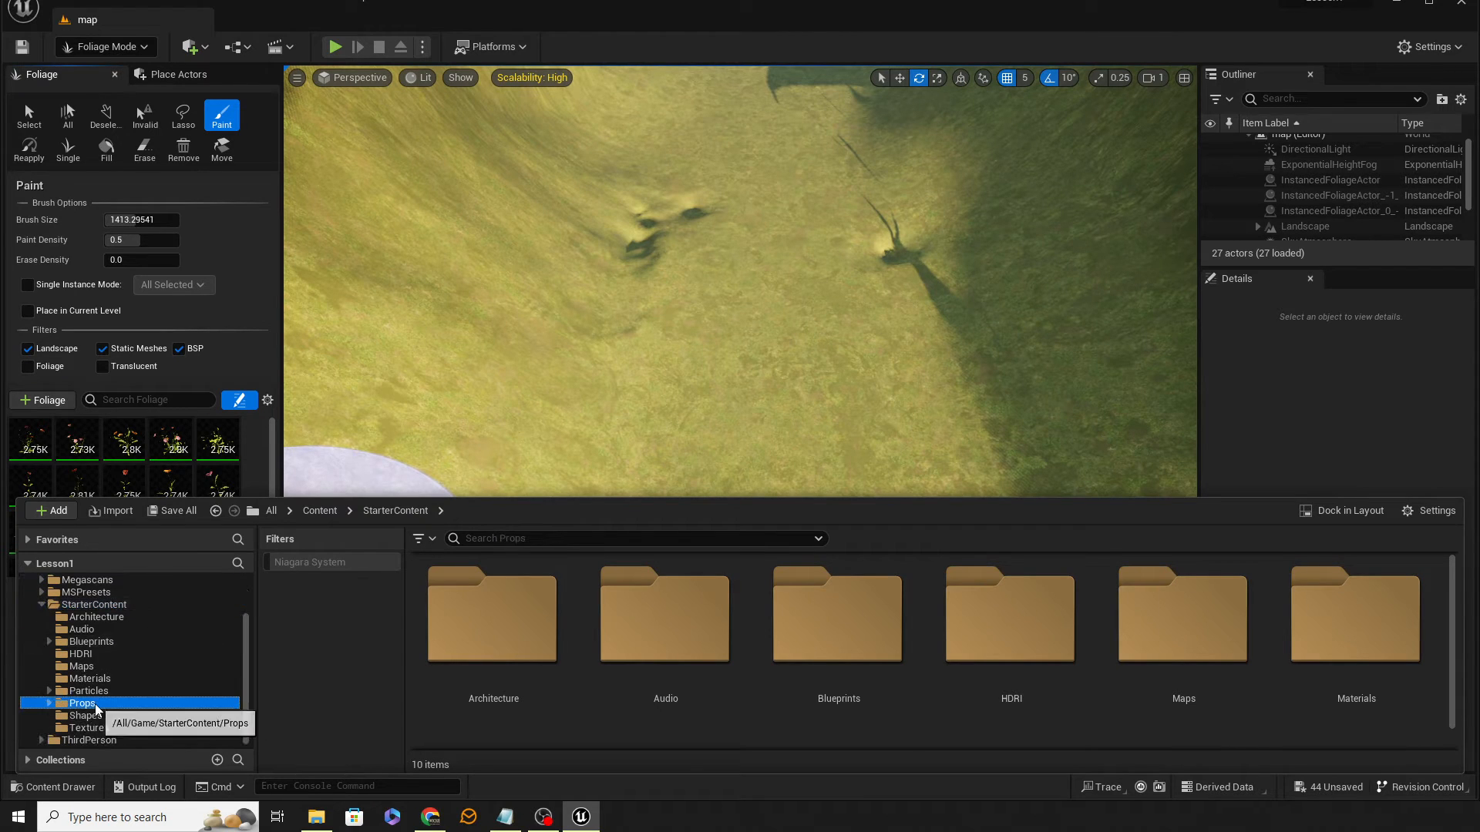
pyautogui.click(93, 703)
pyautogui.scroll(-3, 988, 651)
pyautogui.scroll(-5, 987, 651)
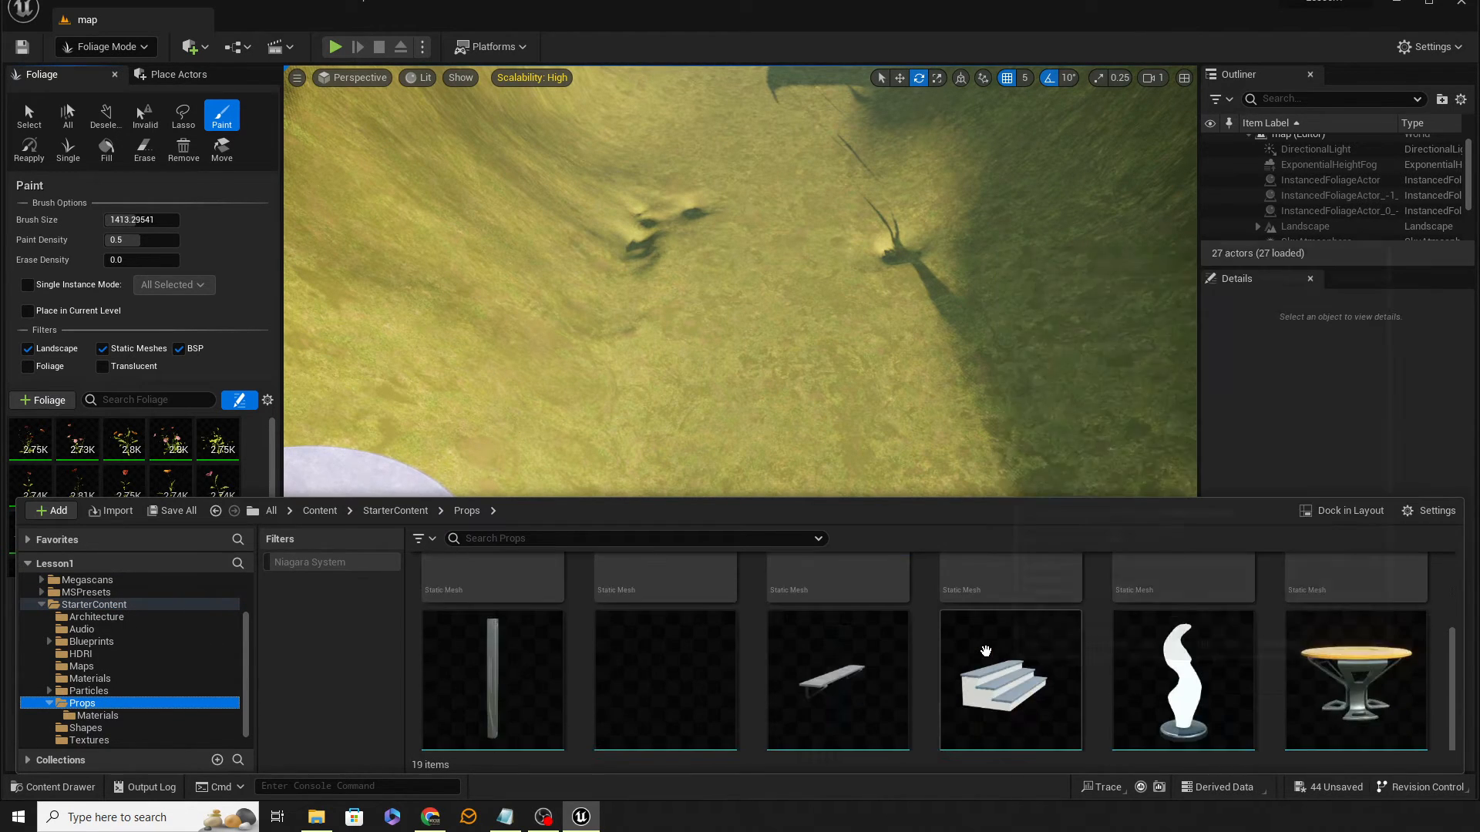
pyautogui.scroll(3, 987, 647)
pyautogui.scroll(1, 986, 645)
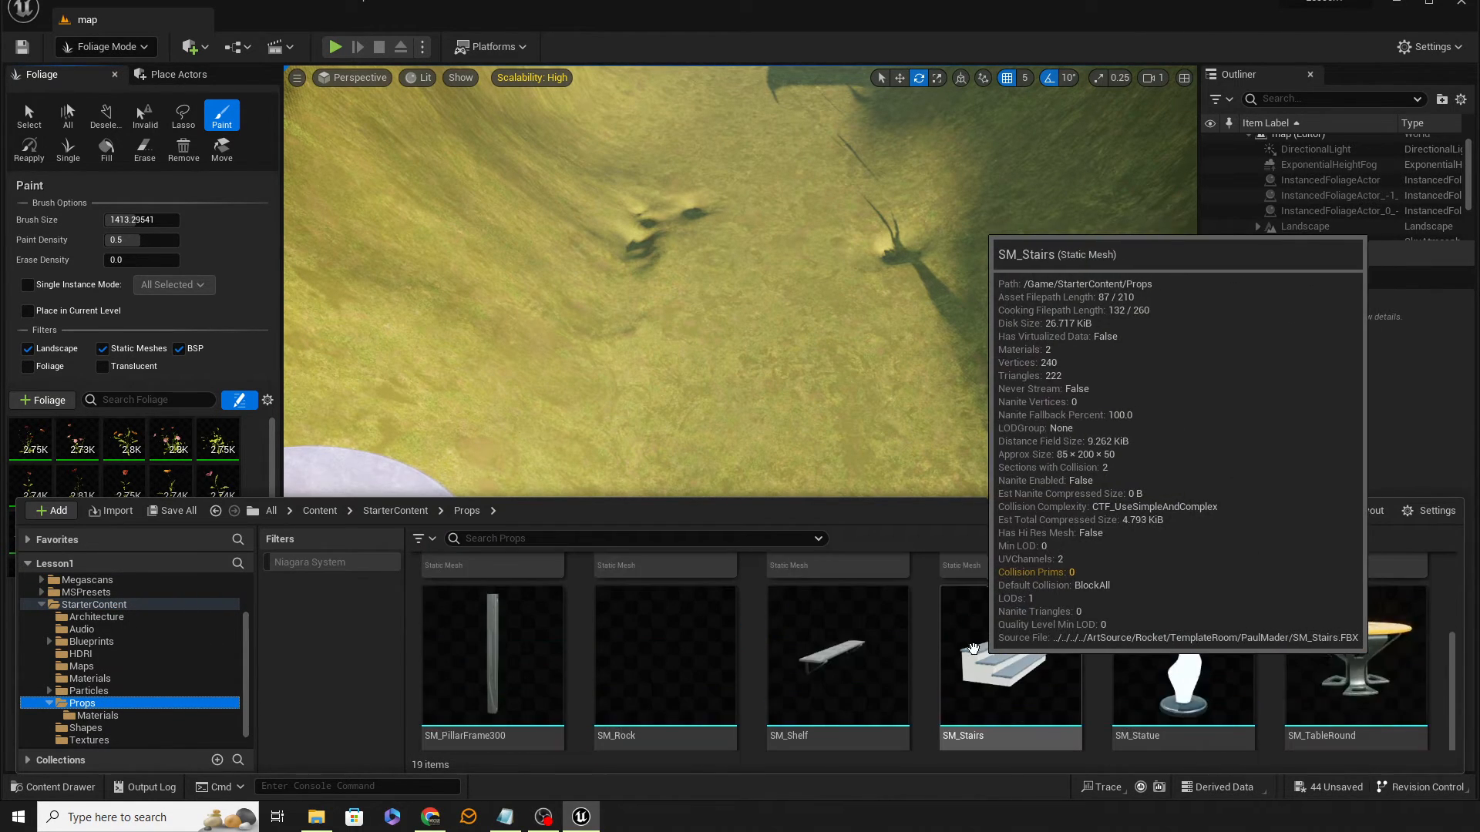
pyautogui.moveTo(665, 679); pyautogui.dragTo(745, 308)
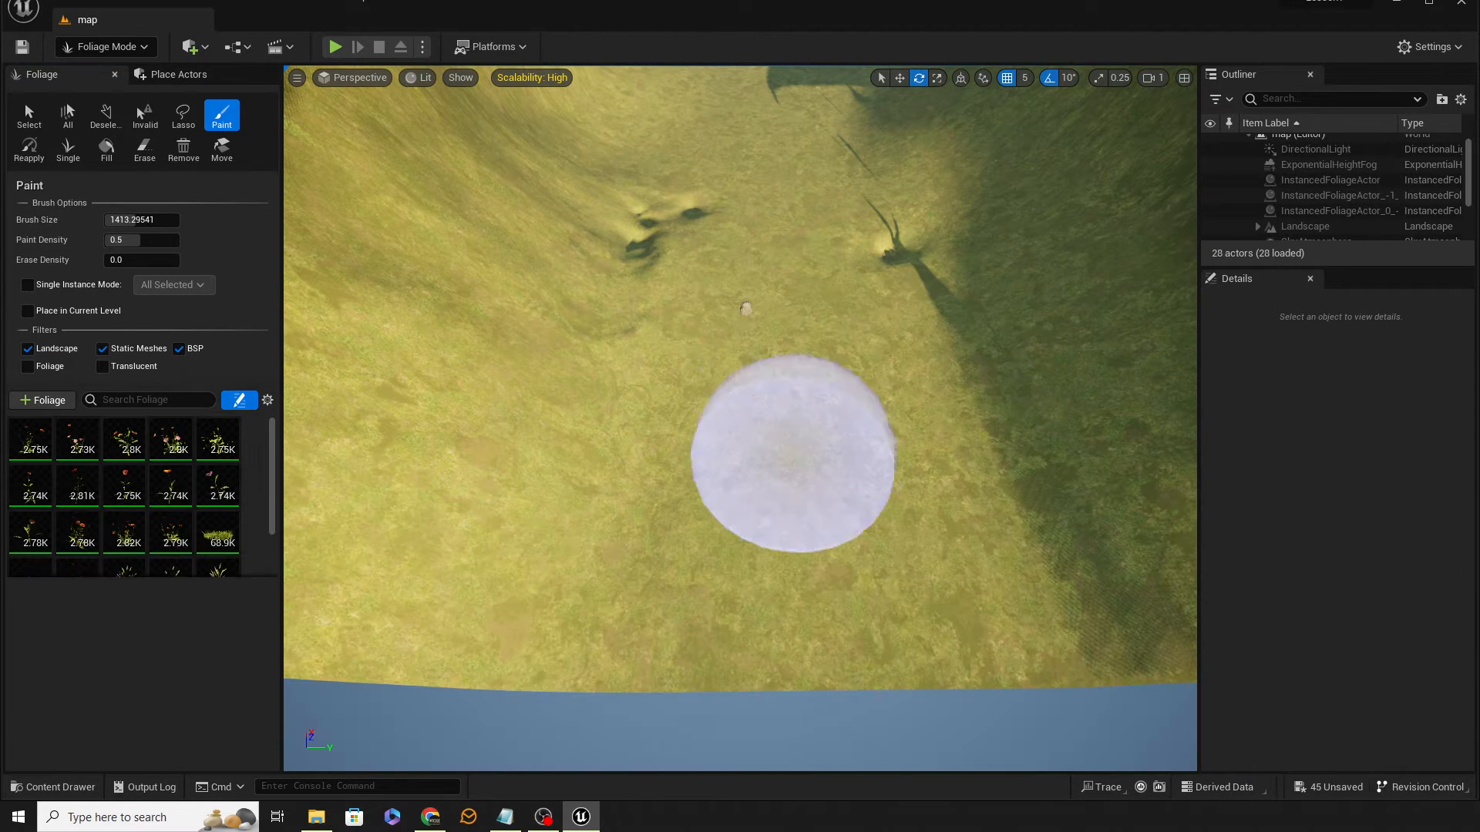
# Step: Add SM_Rock to the foliage palette, saving it as SM_Rock_FoliageType in the Props folder
pyautogui.click(74, 786)
pyautogui.moveTo(662, 678); pyautogui.dragTo(185, 468)
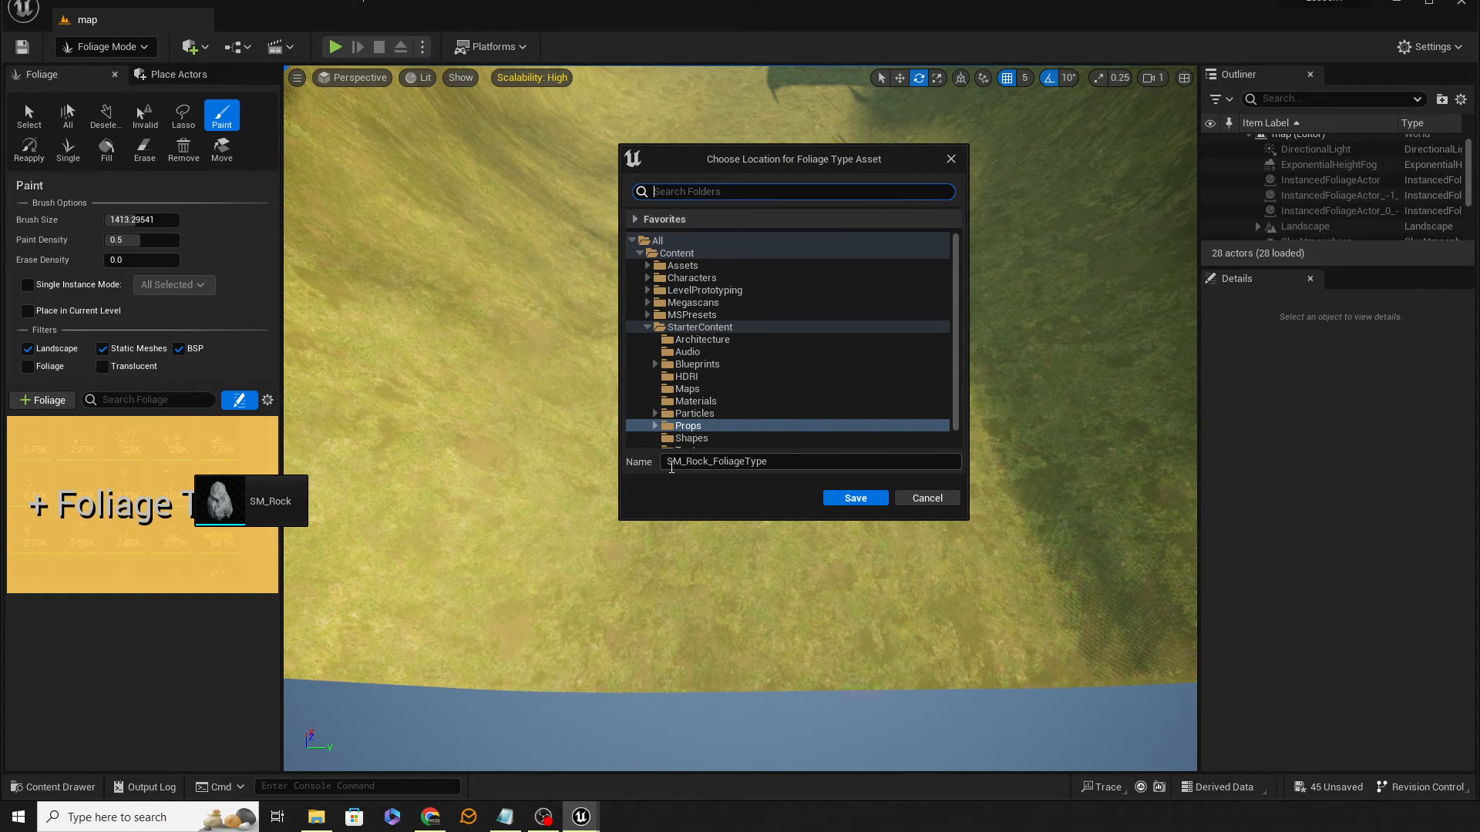
pyautogui.click(865, 501)
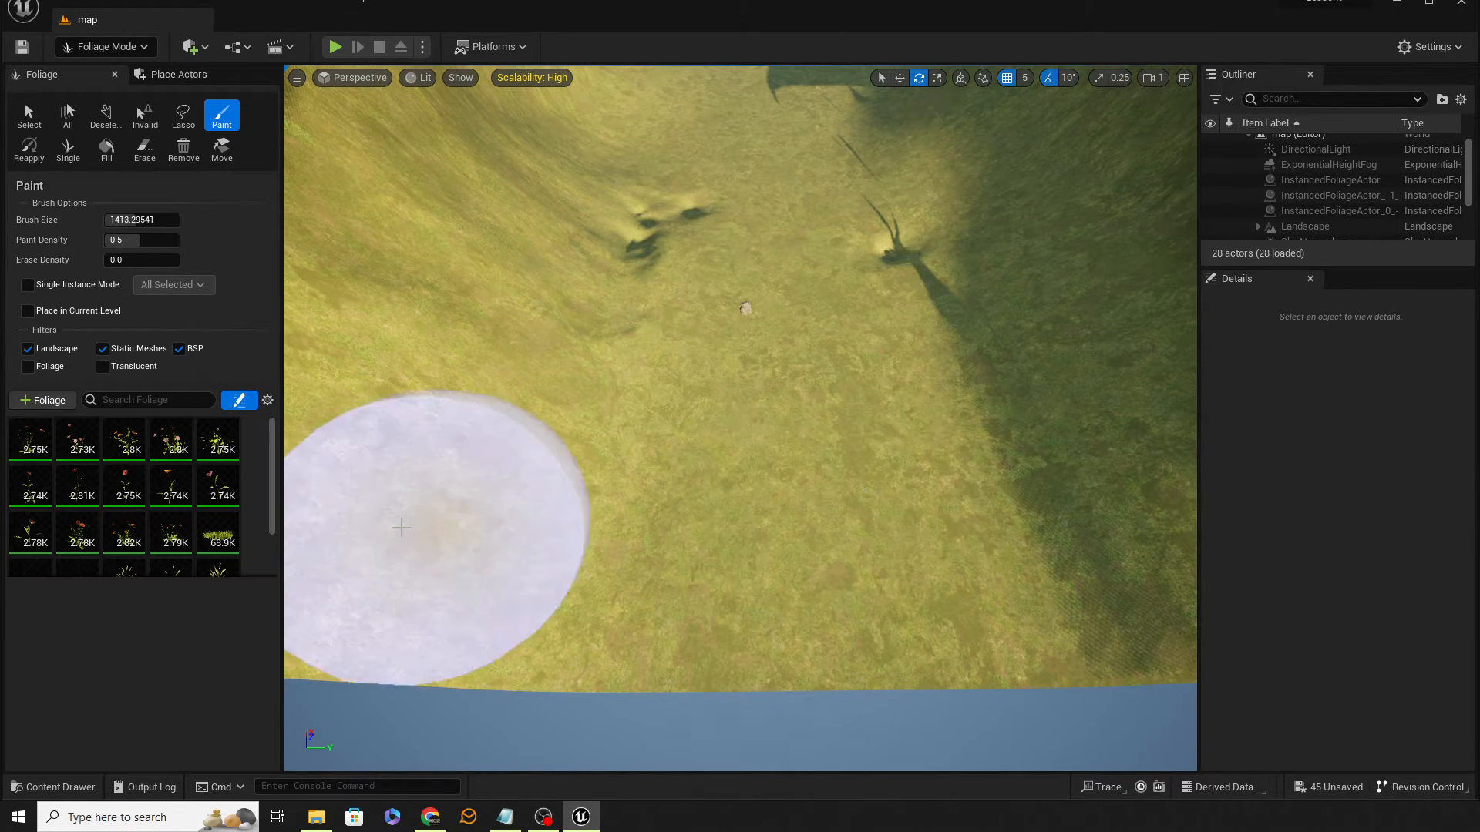
# Step: Make SM_Rock_FoliageType the only active foliage type and paint a test stroke of rocks, then undo it
pyautogui.moveTo(533, 500)
pyautogui.mouseDown(button='right')
pyautogui.moveTo(549, 493)
pyautogui.moveTo(549, 458)
pyautogui.moveTo(515, 428)
pyautogui.mouseUp(button='right')
pyautogui.press('w')
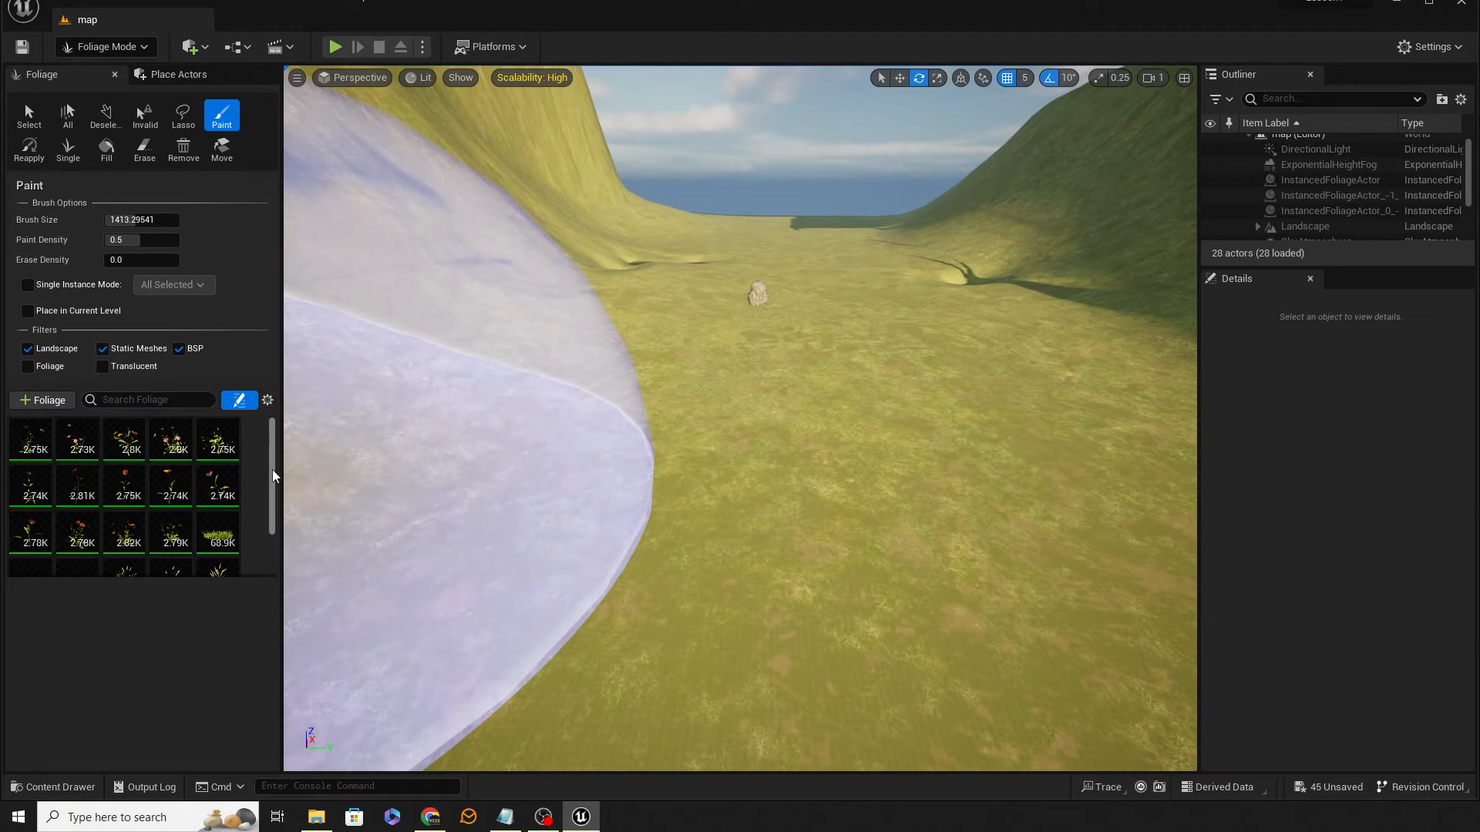
pyautogui.scroll(-2, 270, 474)
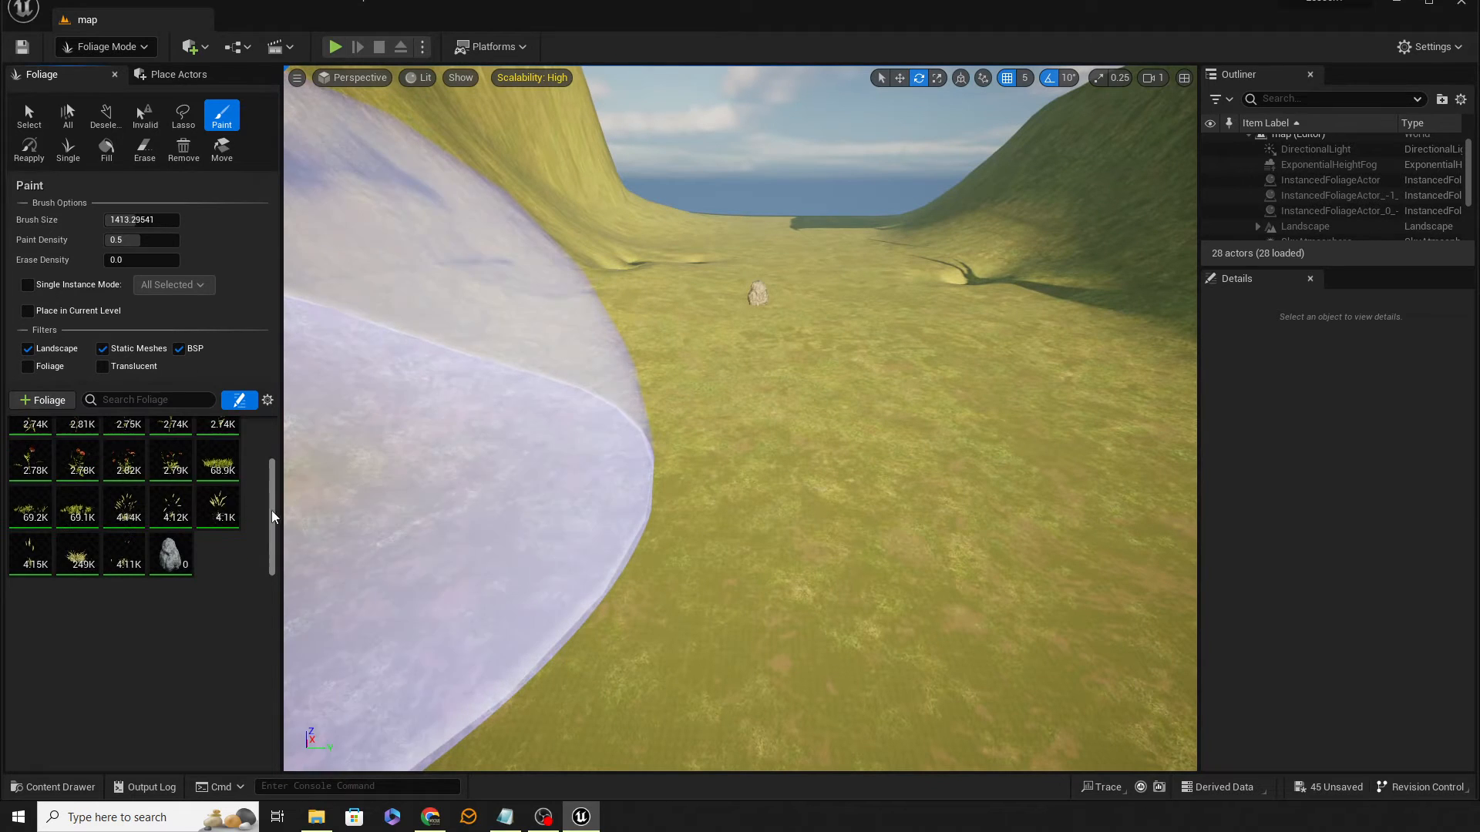
pyautogui.click(164, 549)
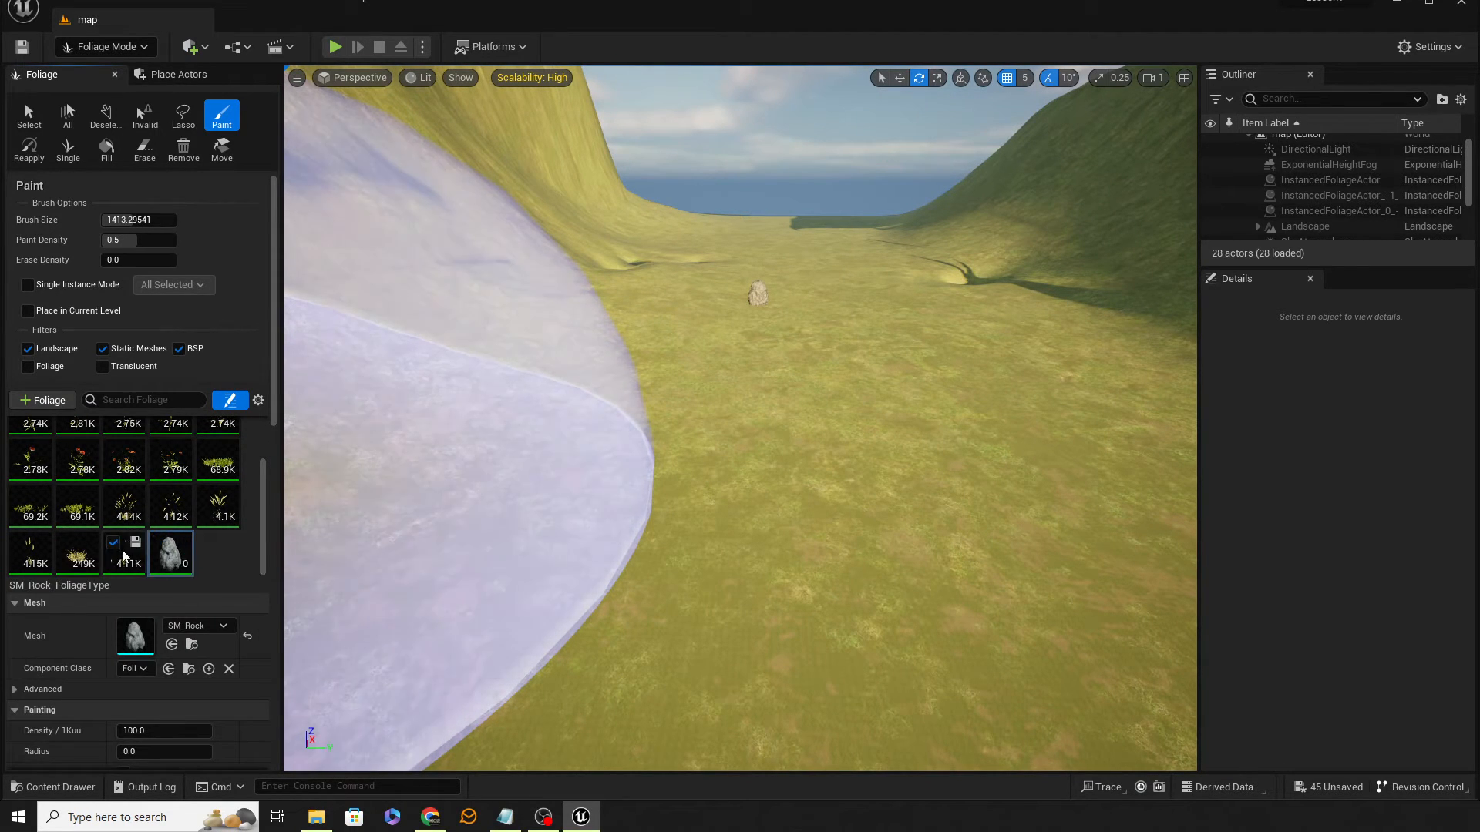
pyautogui.hotkey('ctrl', 'a')
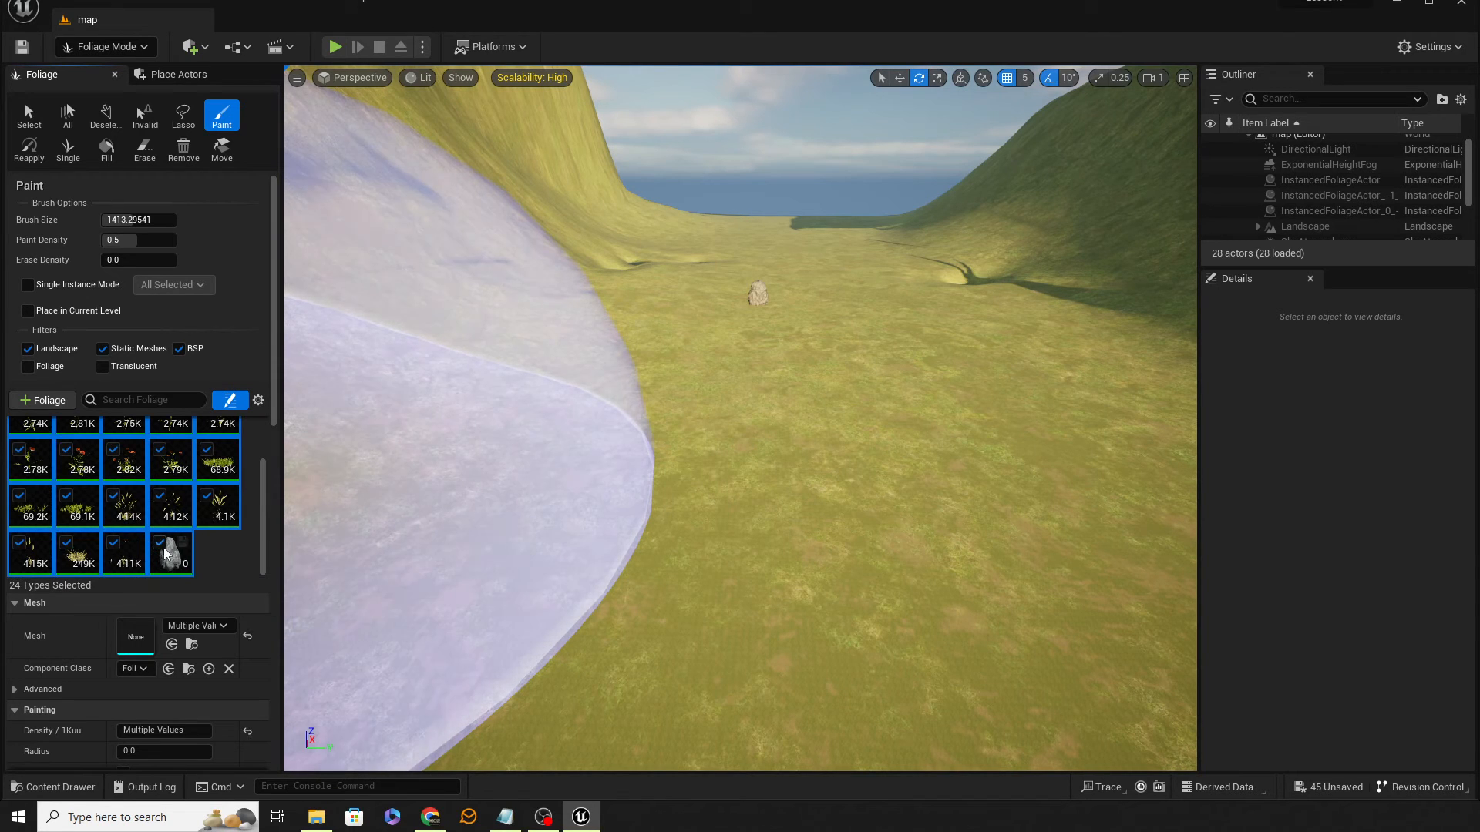
pyautogui.click(113, 542)
pyautogui.click(212, 557)
pyautogui.click(170, 550)
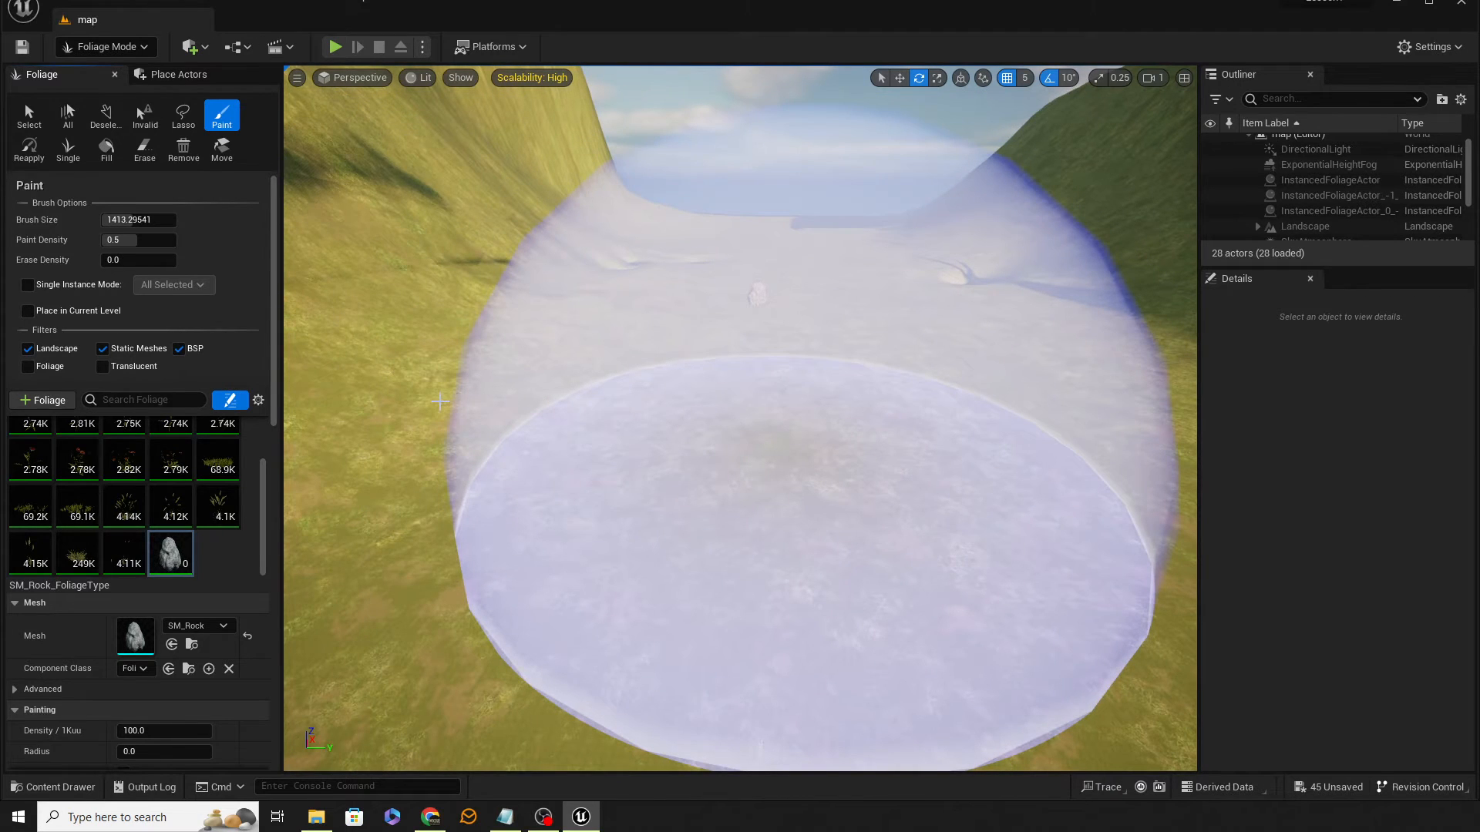
pyautogui.click(440, 401)
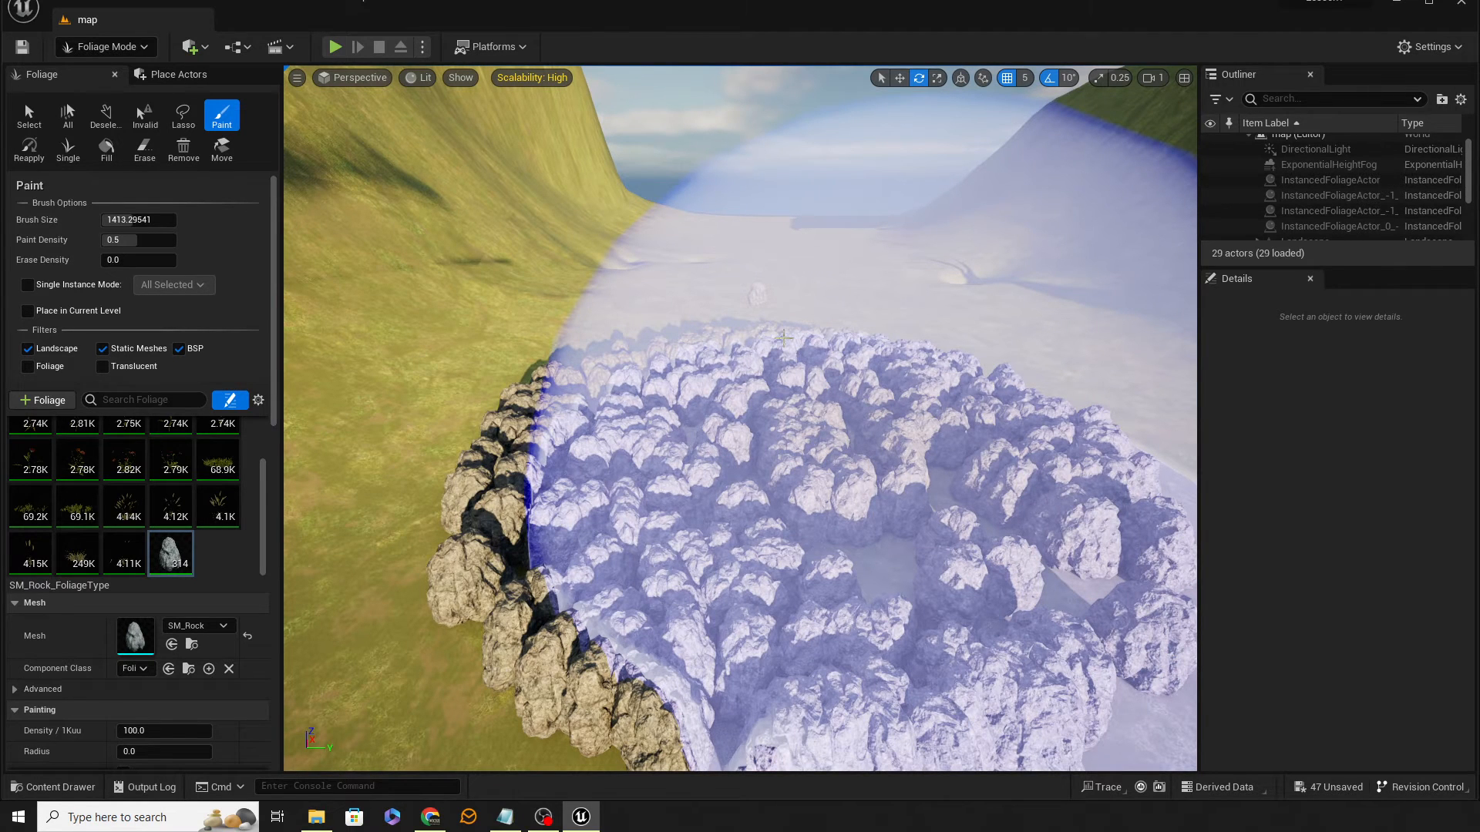
pyautogui.hotkey('ctrl', 'z')
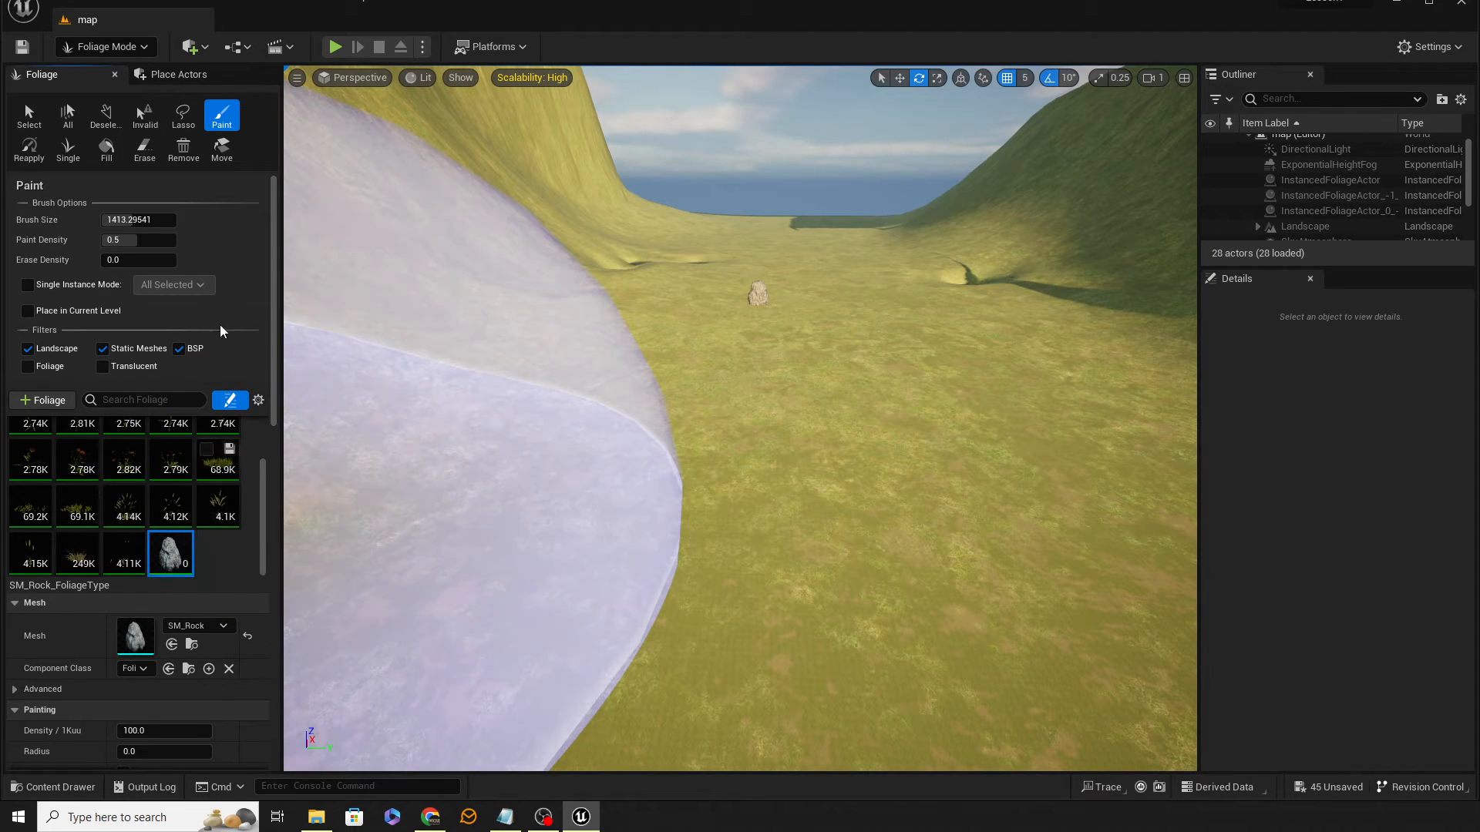
# Step: Set the rock foliage density to 50 and the maximum Scale X to 4.0
pyautogui.scroll(-2, 193, 639)
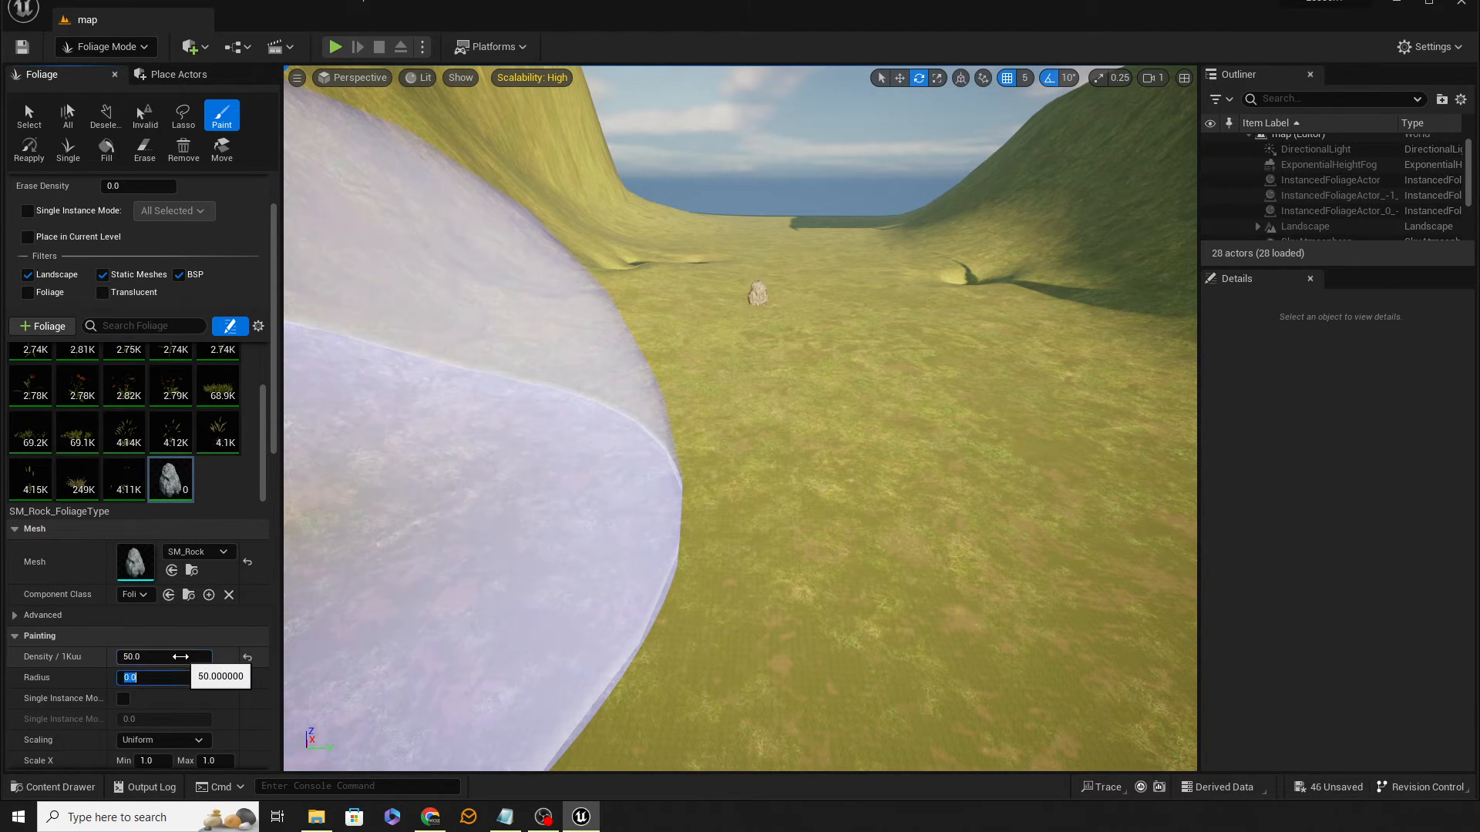
pyautogui.scroll(-1, 185, 657)
pyautogui.click(189, 656)
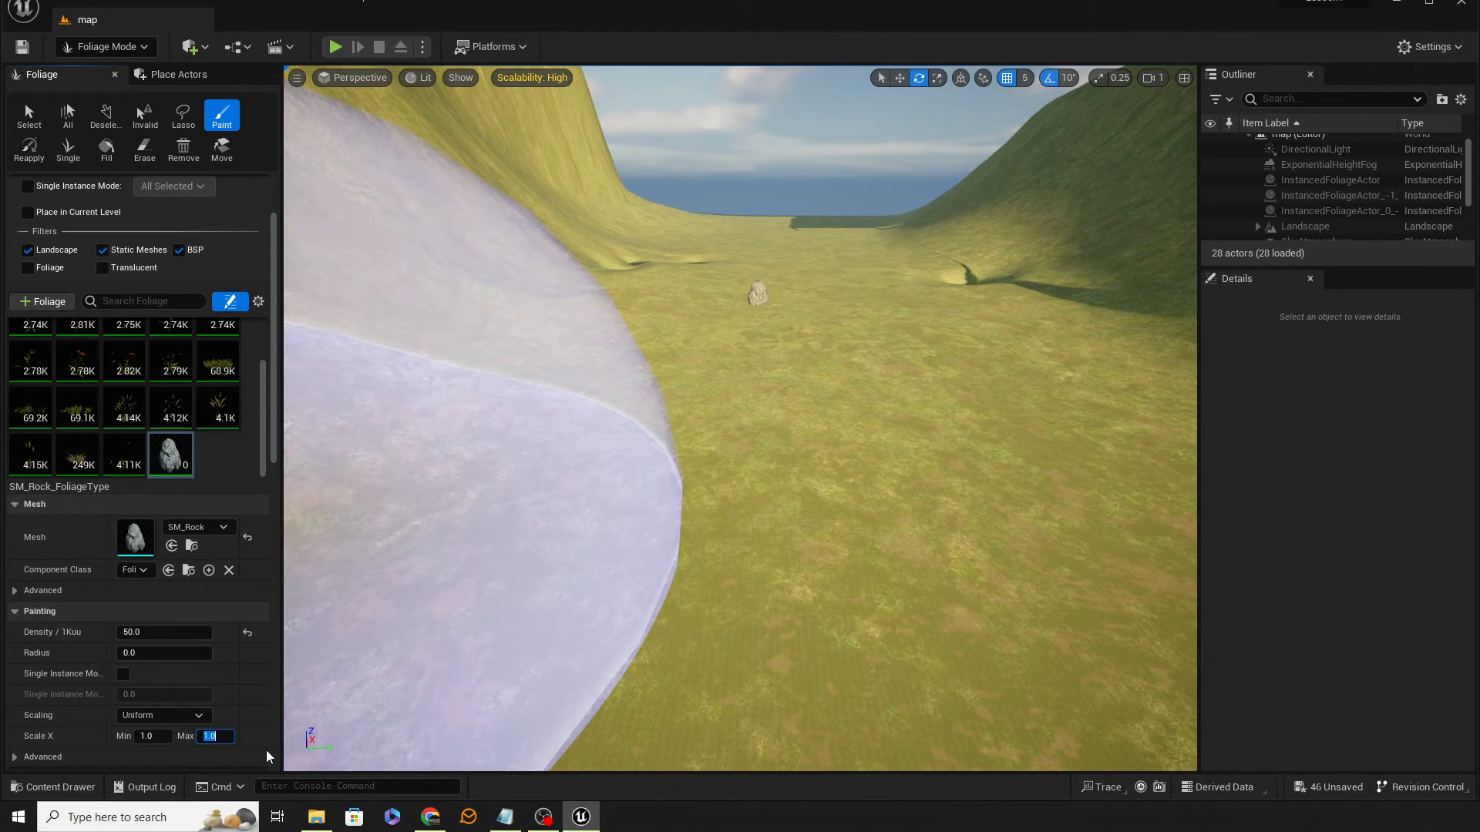
pyautogui.press('Return')
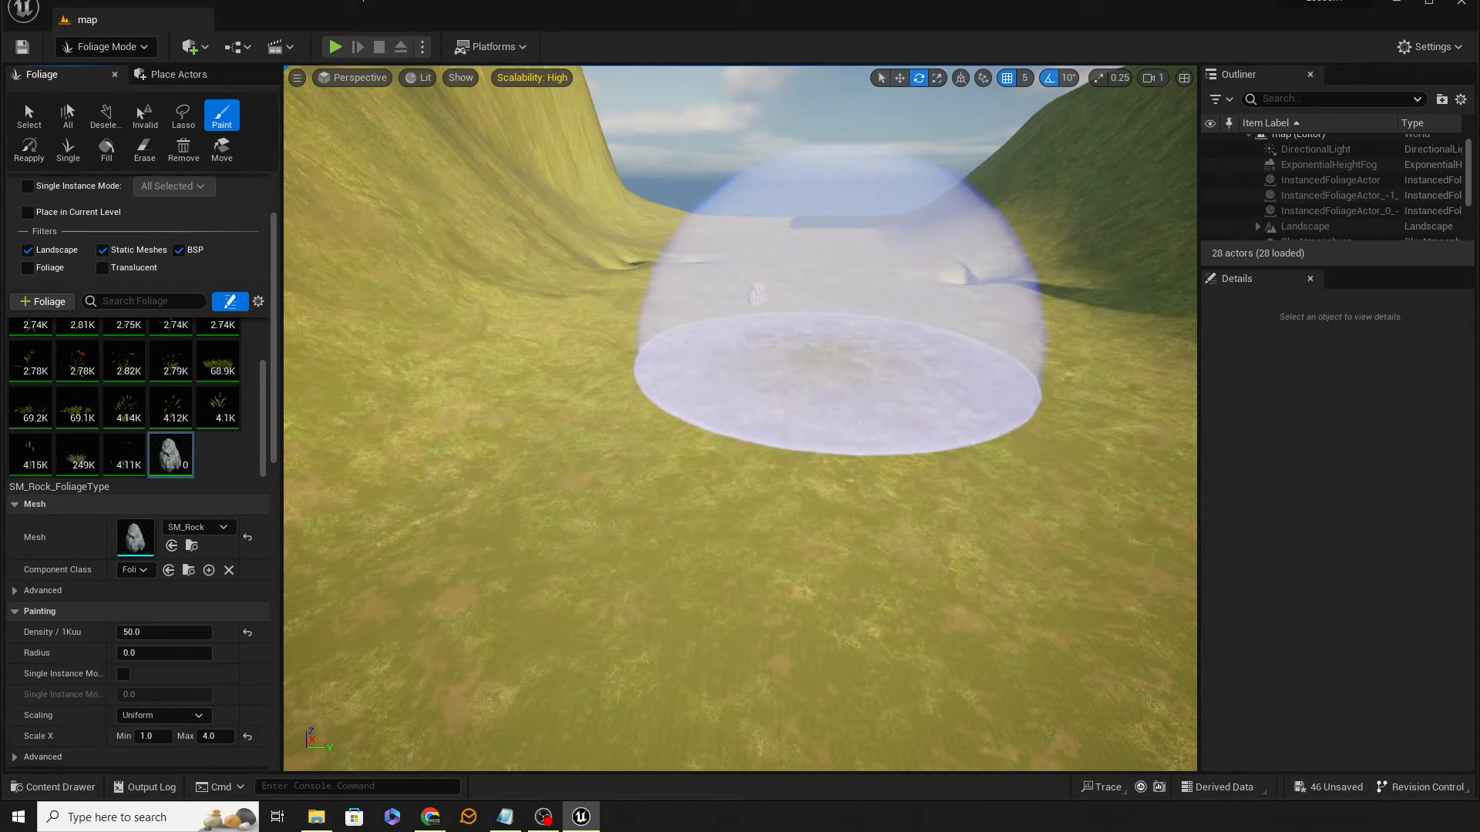
# Step: Paint a test patch of rocks on the field floor and undo it
pyautogui.click(823, 358)
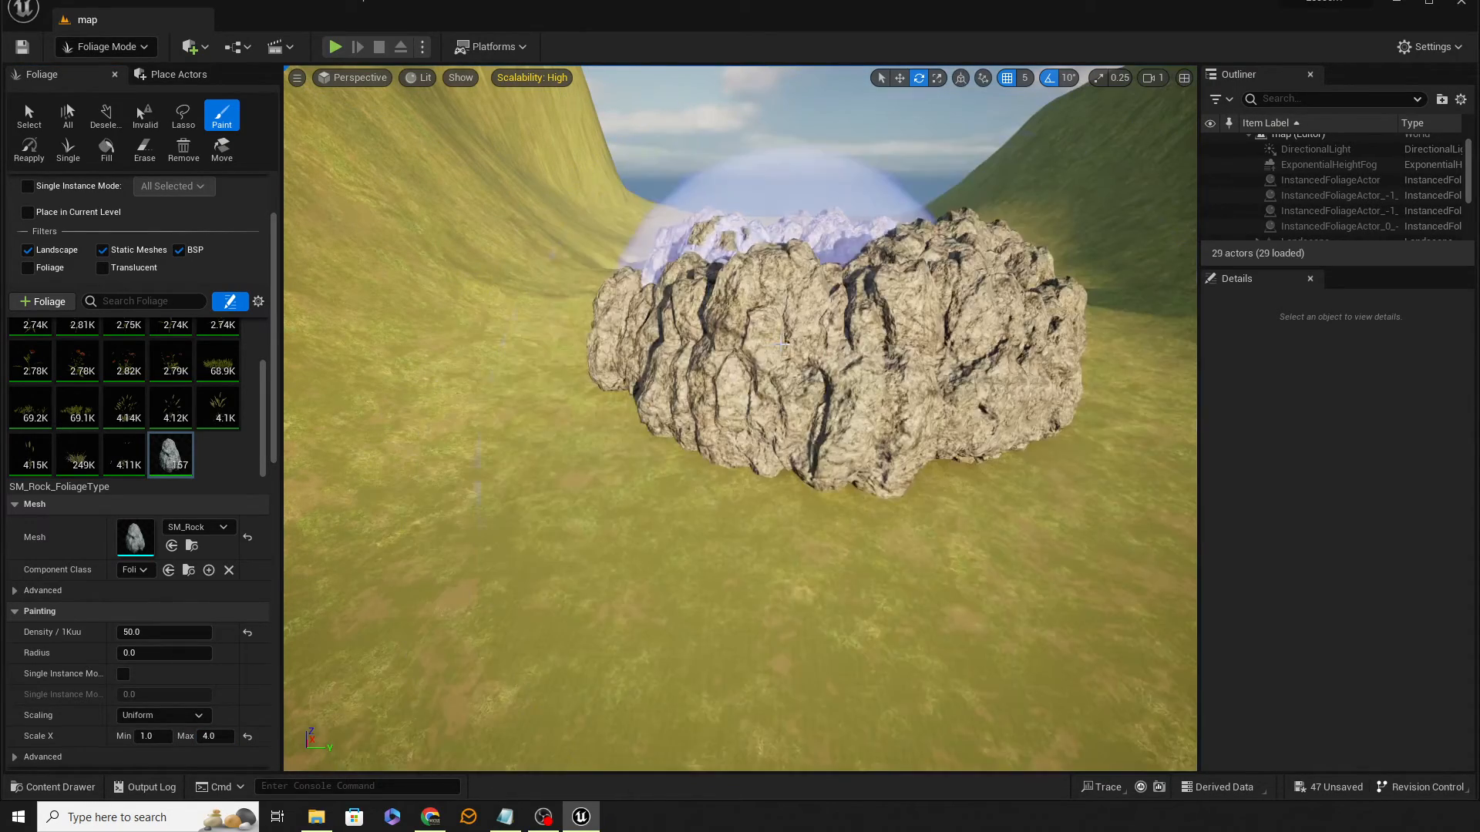
pyautogui.moveTo(759, 359)
pyautogui.mouseDown(button='right')
pyautogui.moveTo(763, 521)
pyautogui.moveTo(781, 340)
pyautogui.mouseUp(button='right')
pyautogui.press('w')
pyautogui.press('s')
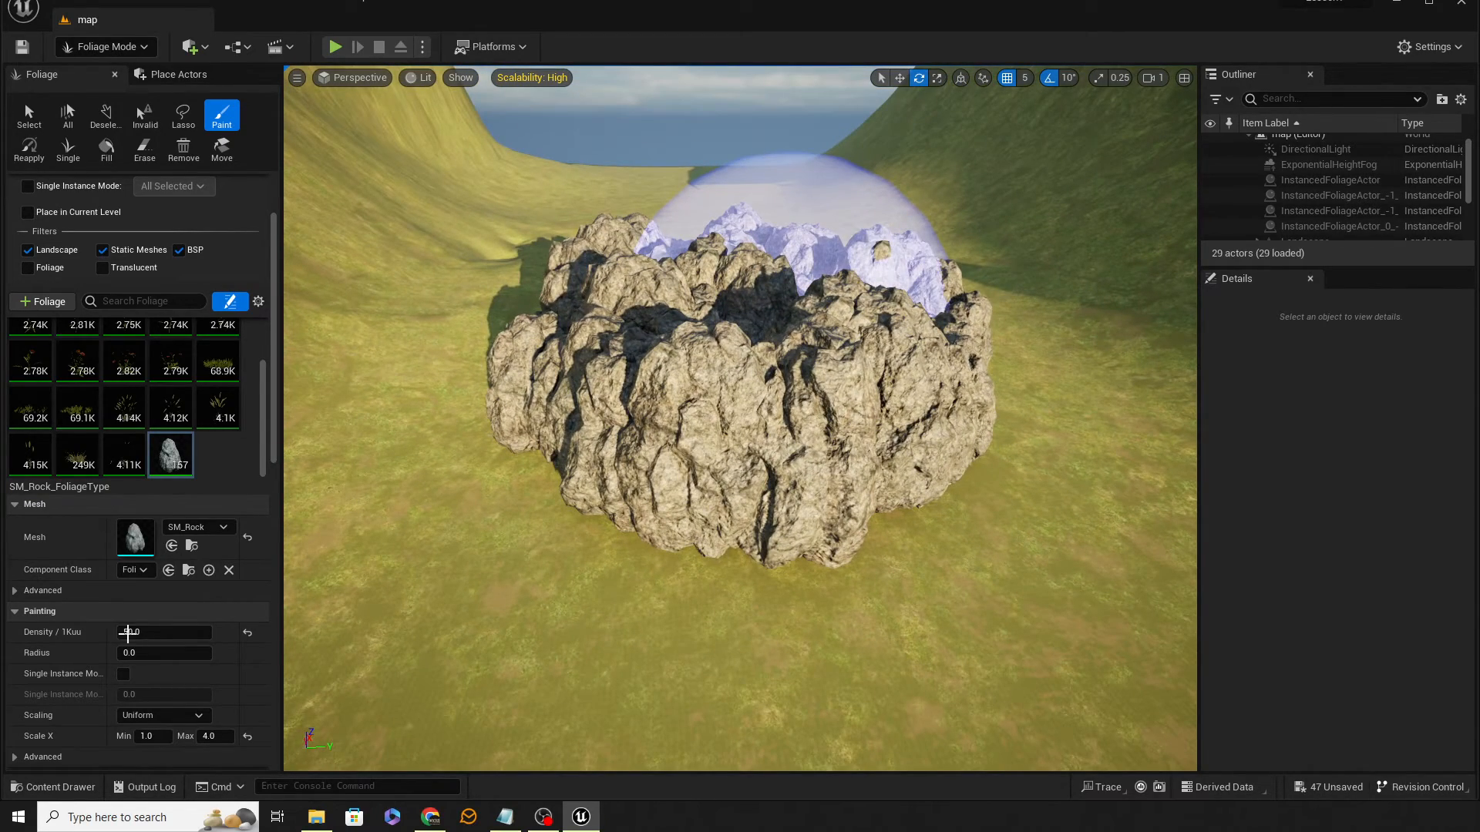
pyautogui.hotkey('ctrl', 'z')
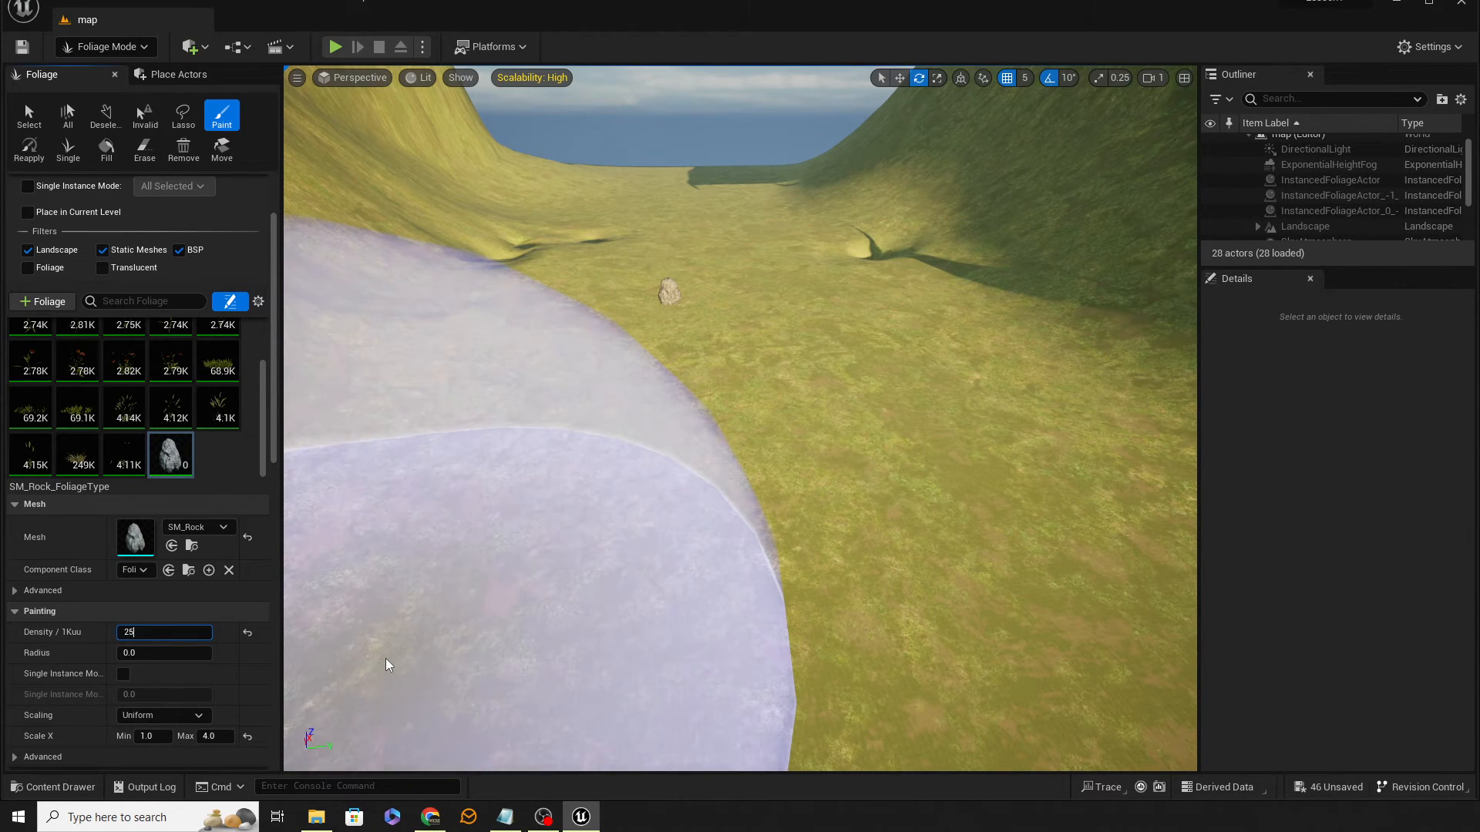
# Step: Set the rock density to 25 and paint a rock cluster on the field, orbiting around to inspect it
pyautogui.click(839, 429)
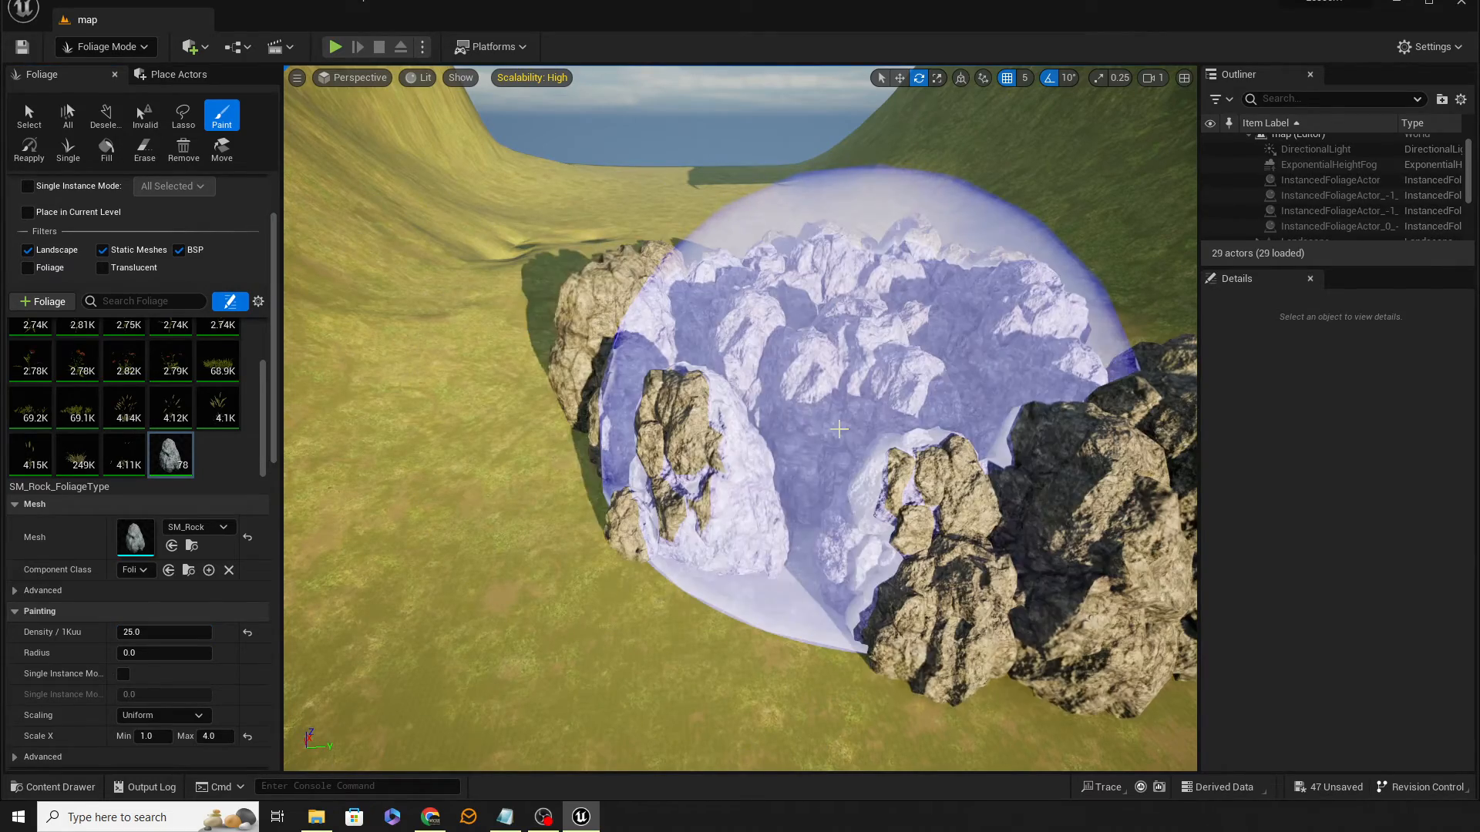
pyautogui.press('a')
pyautogui.moveTo(497, 230); pyautogui.dragTo(779, 231, button='right')
pyautogui.press('w')
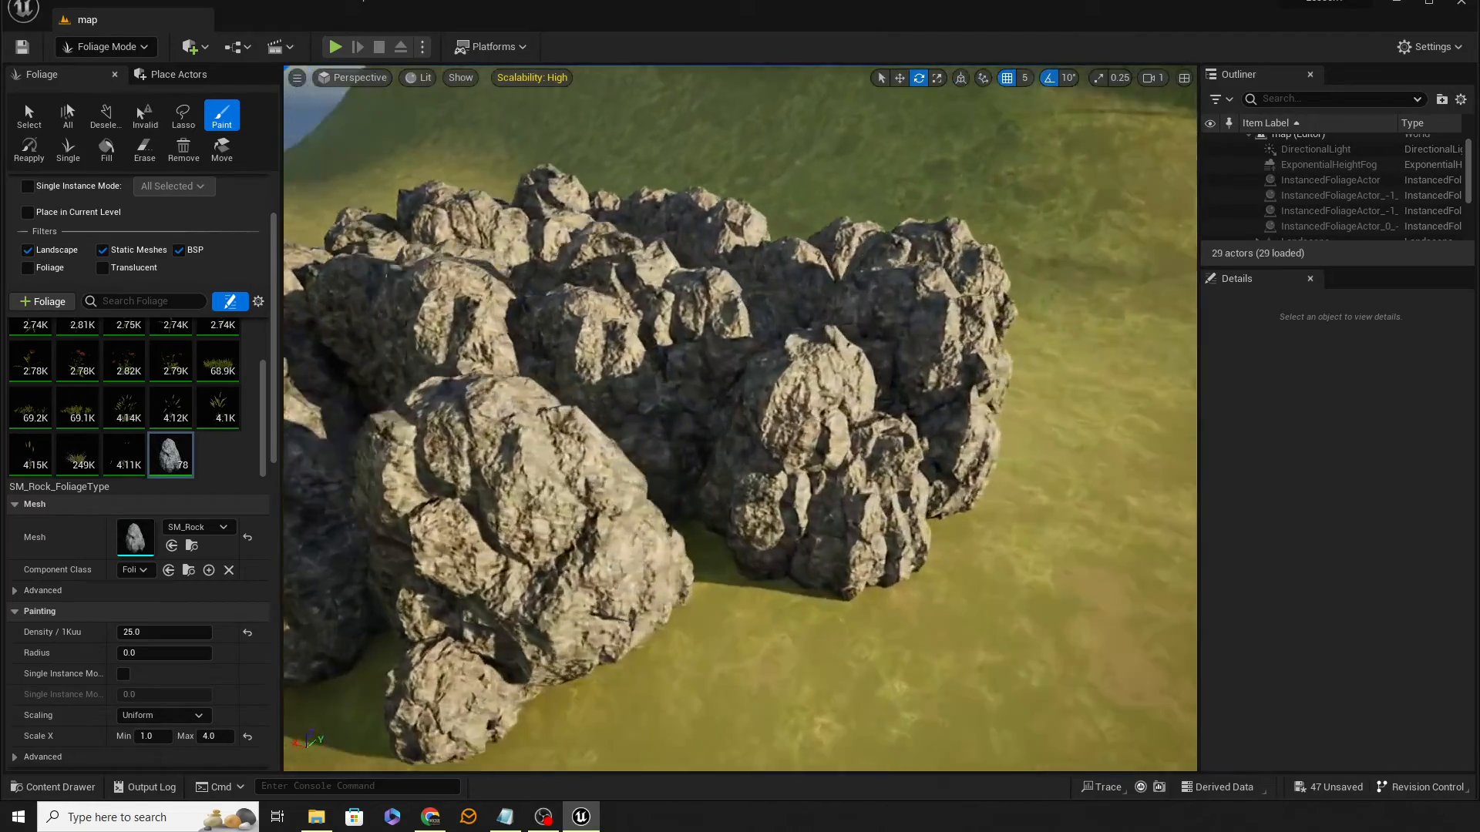
pyautogui.moveTo(740, 417)
pyautogui.mouseDown(button='right')
pyautogui.moveTo(431, 418)
pyautogui.moveTo(678, 412)
pyautogui.moveTo(462, 377)
pyautogui.moveTo(494, 381)
pyautogui.mouseUp(button='right')
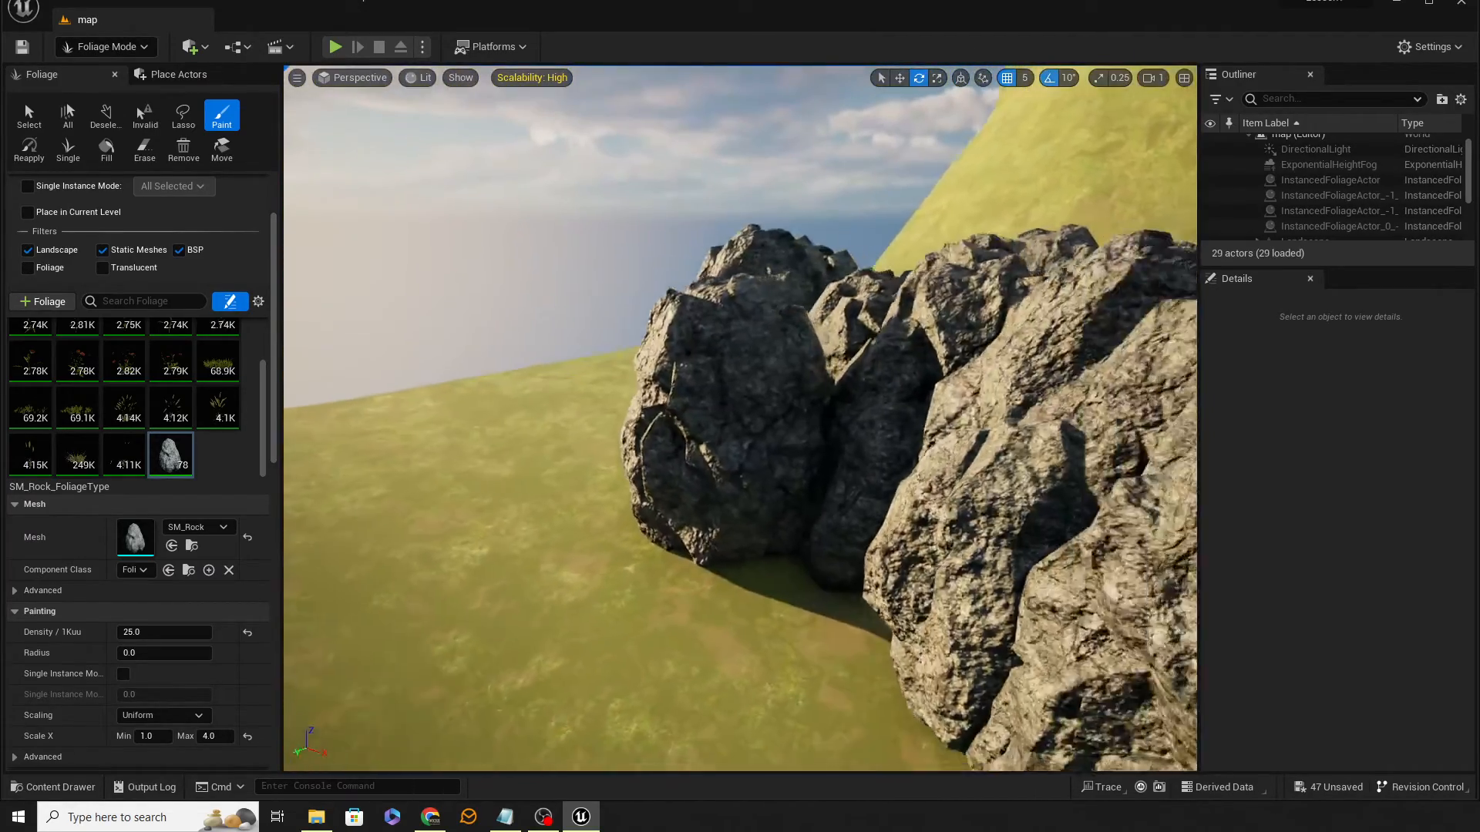
pyautogui.moveTo(739, 417); pyautogui.dragTo(616, 413, button='right')
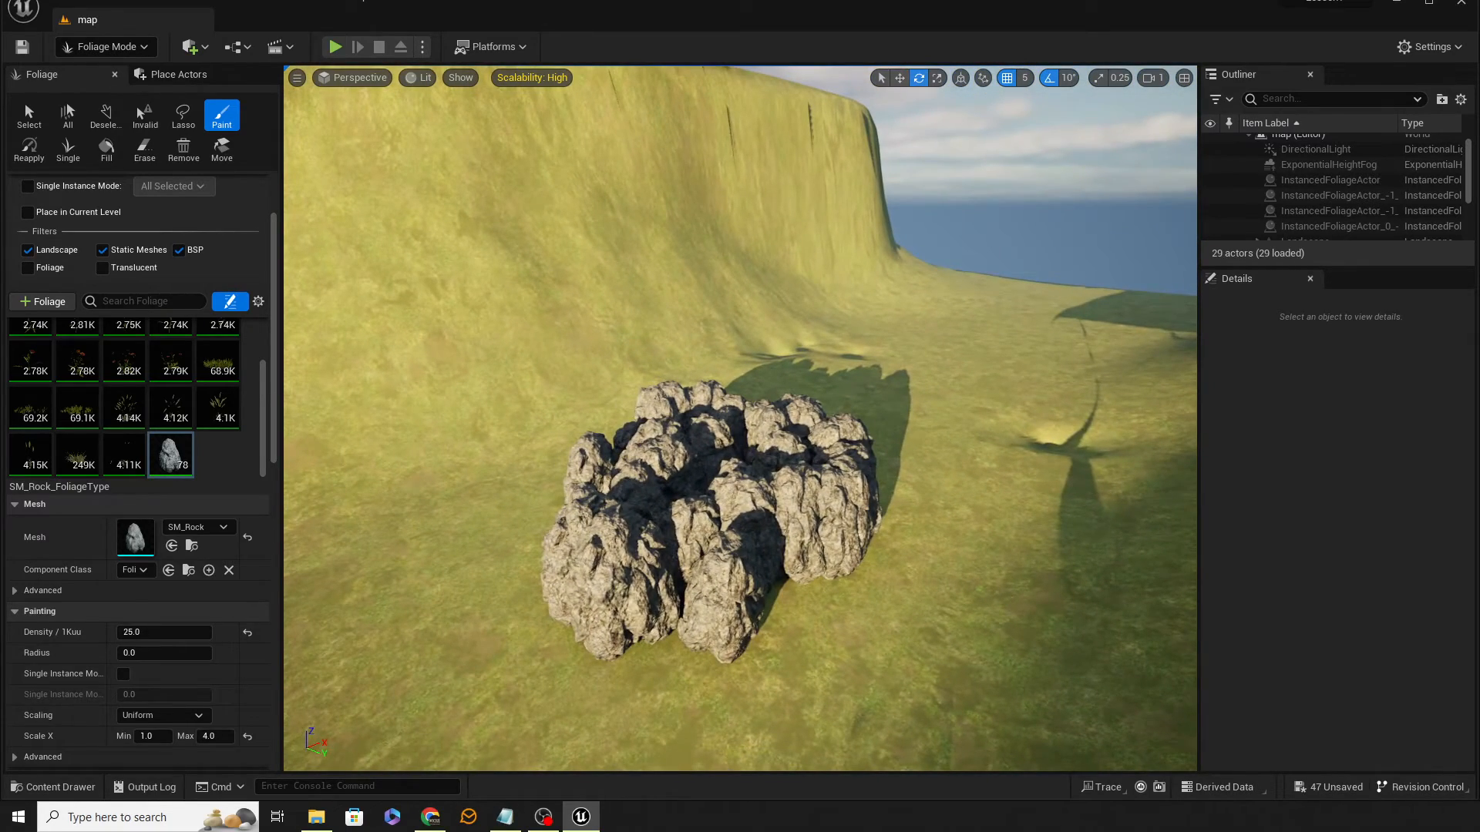
# Step: Remove the rock cluster and set the rock maximum Scale X to 3.0
pyautogui.moveTo(740, 417)
pyautogui.mouseDown(button='right')
pyautogui.moveTo(694, 424)
pyautogui.moveTo(774, 511)
pyautogui.mouseUp(button='right')
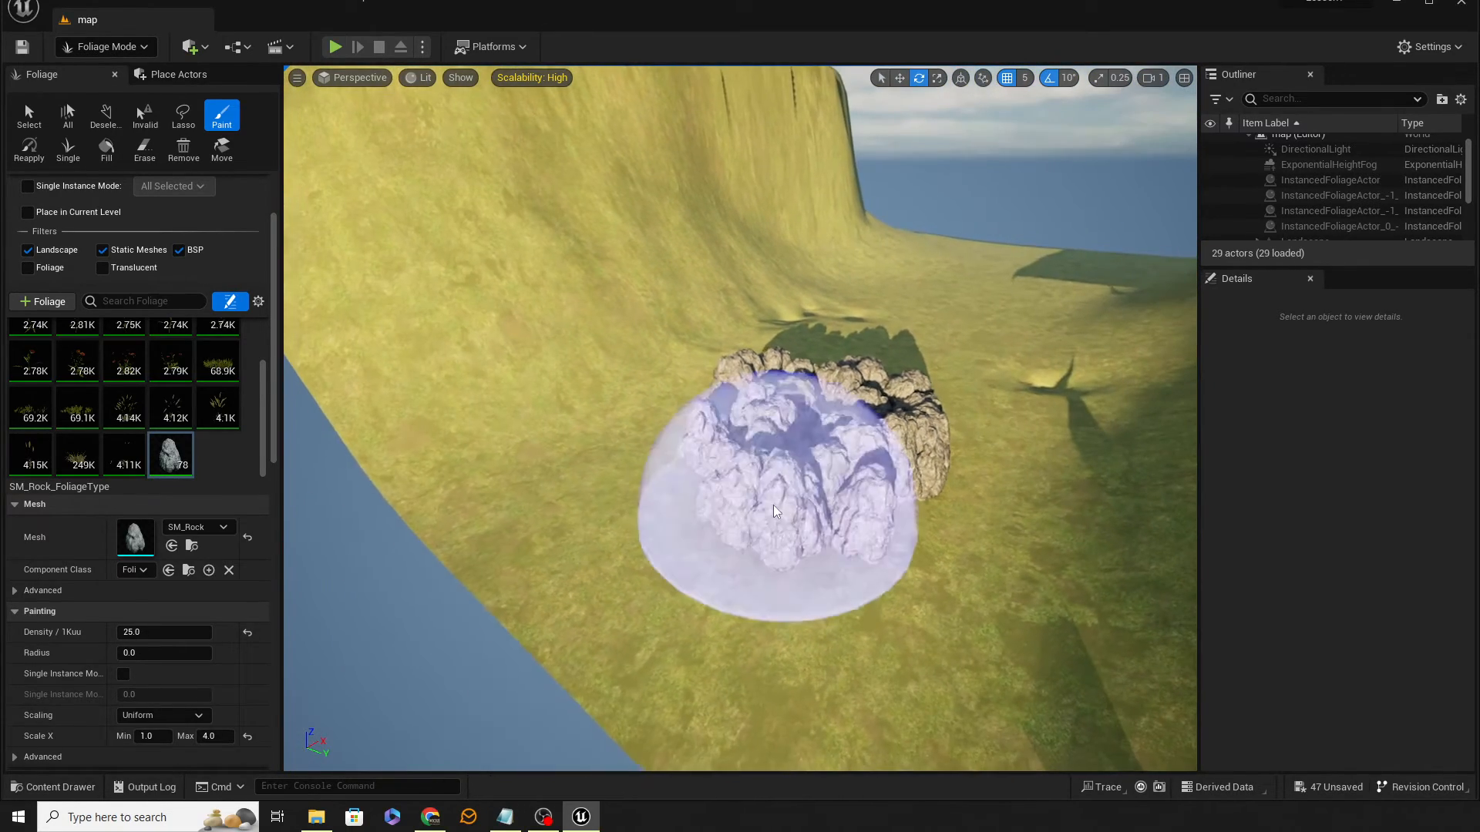
pyautogui.scroll(-2, 216, 705)
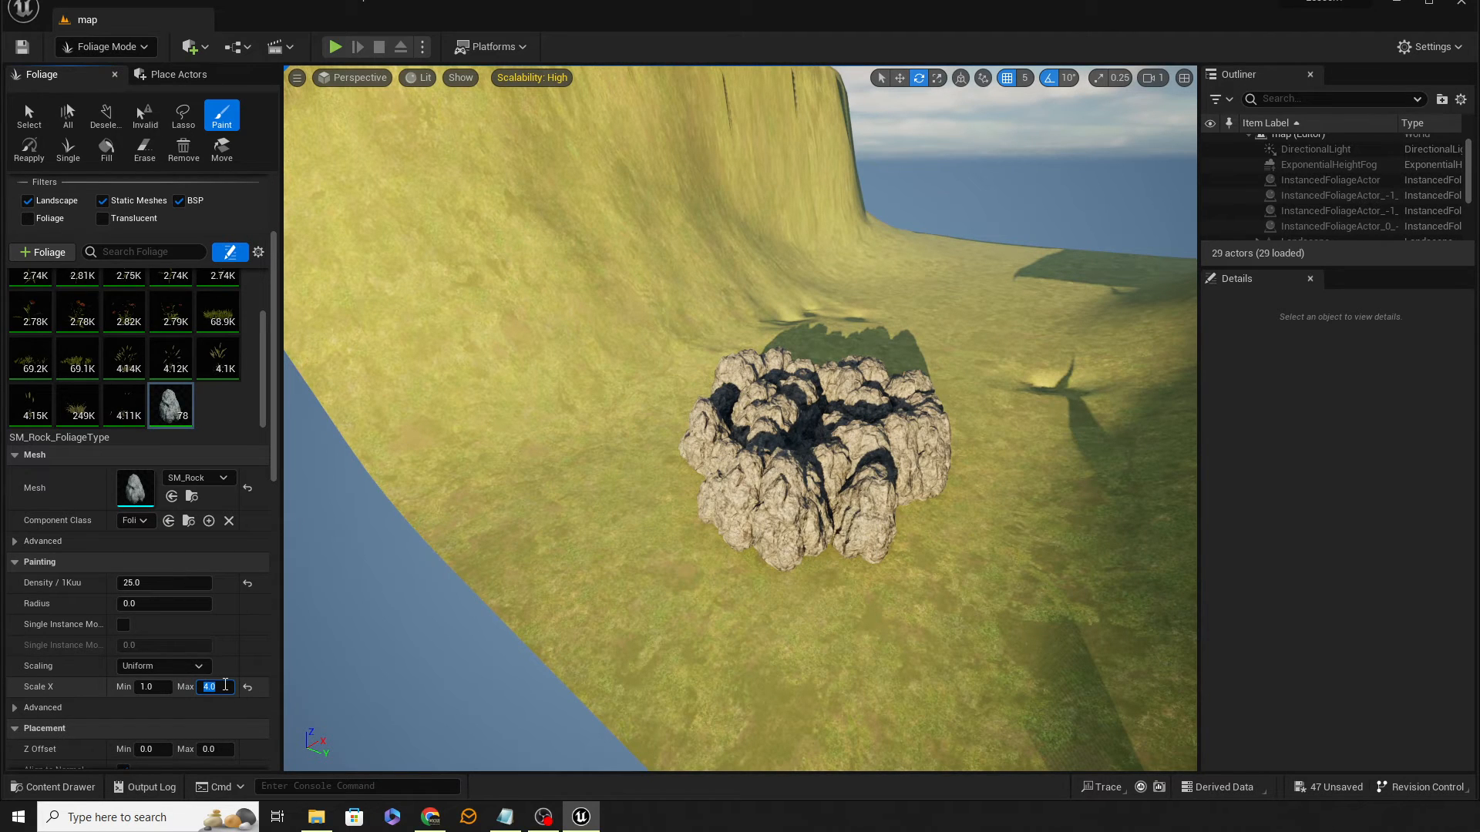
pyautogui.moveTo(660, 611)
pyautogui.keyDown('shift'); pyautogui.mouseDown()
pyautogui.moveTo(809, 519)
pyautogui.moveTo(819, 380)
pyautogui.moveTo(867, 401)
pyautogui.moveTo(793, 363)
pyautogui.moveTo(678, 478)
pyautogui.mouseUp(); pyautogui.keyUp('shift')
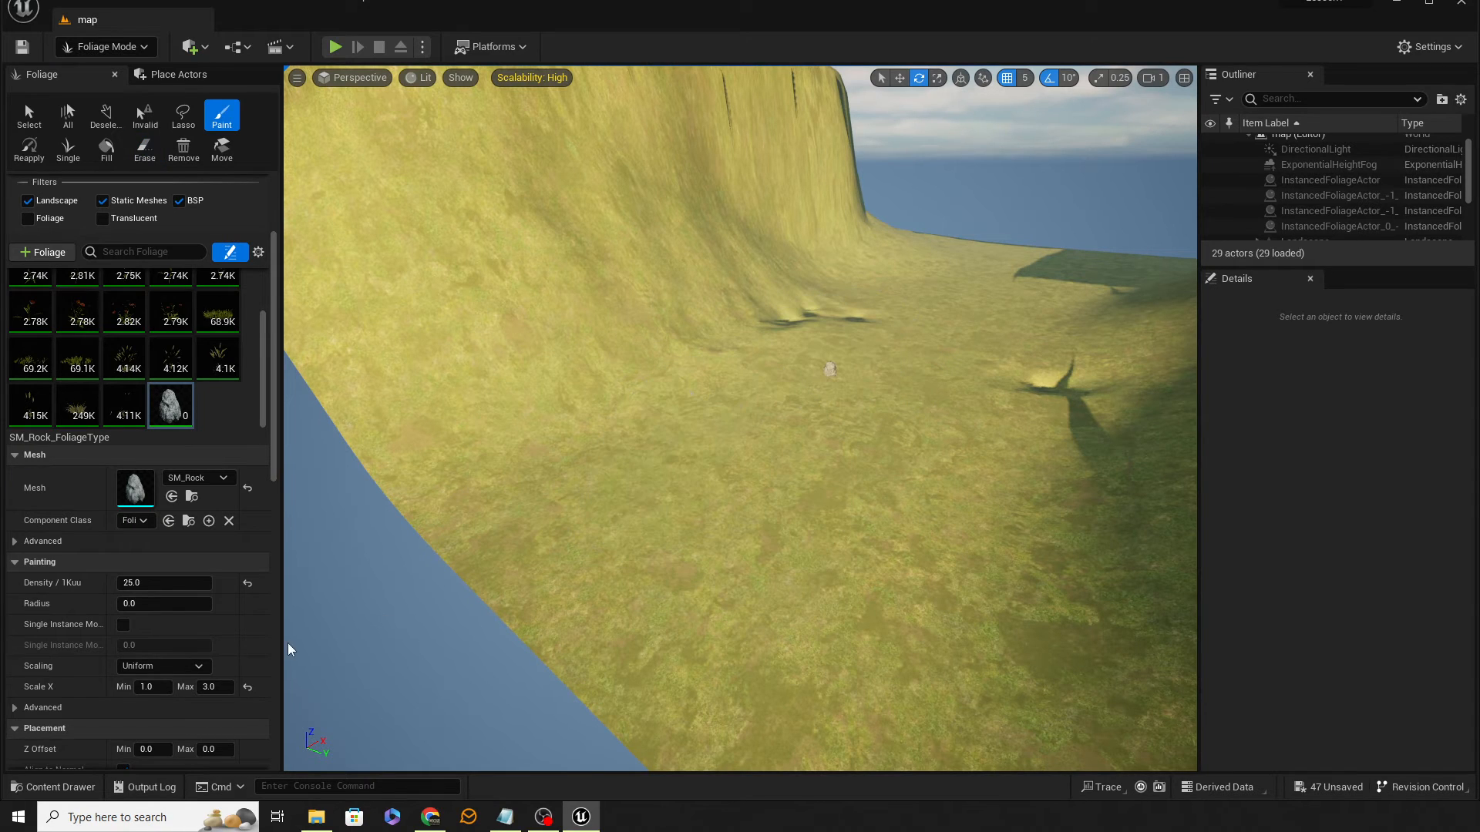
# Step: Set the rock Z Offset maximum to 50, paint a test cluster, inspect it and undo the stroke
pyautogui.scroll(-1, 191, 697)
pyautogui.scroll(-4, 177, 693)
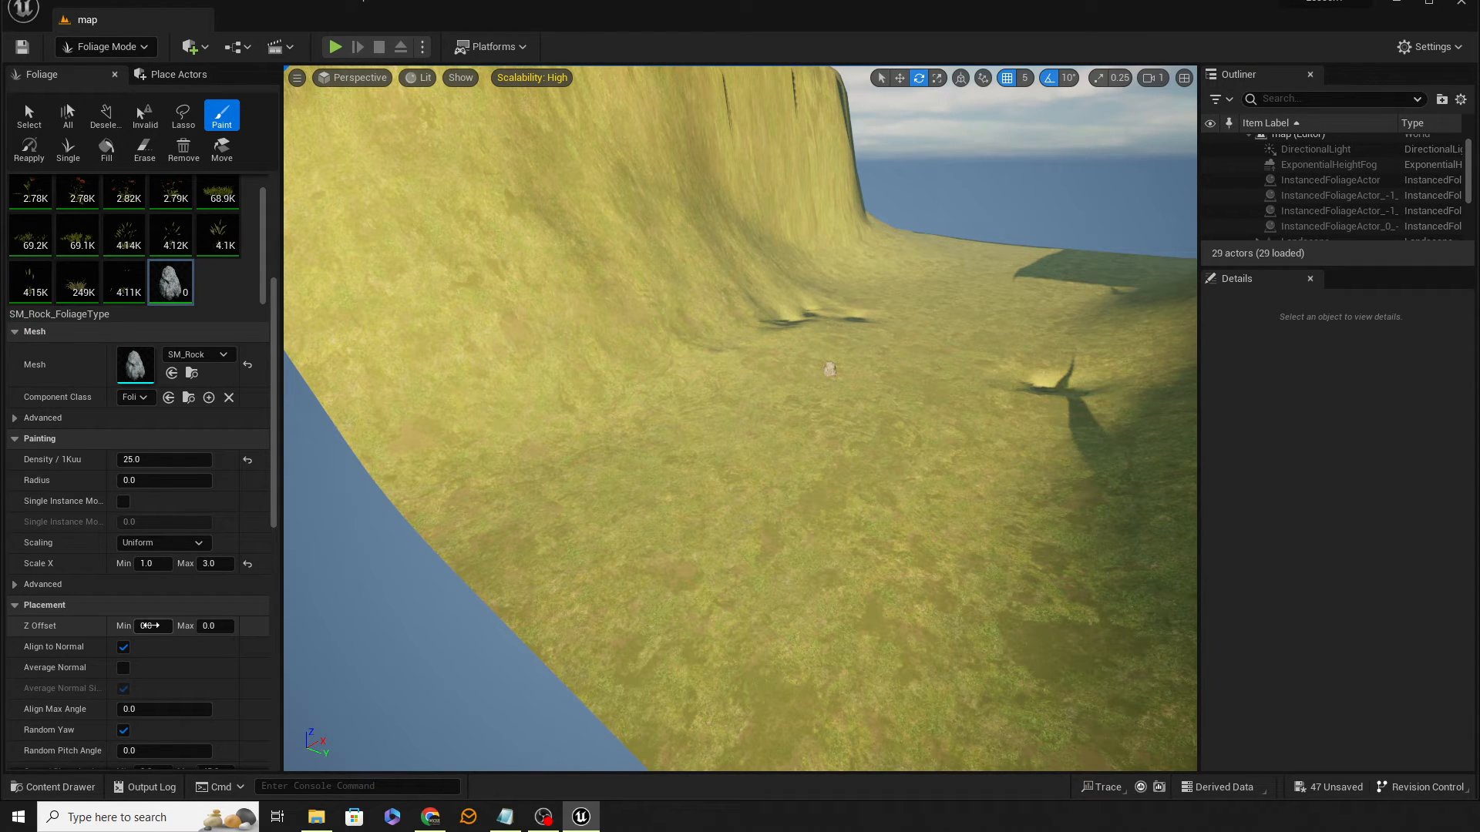
pyautogui.write('50')
pyautogui.press('Return')
pyautogui.click(844, 453)
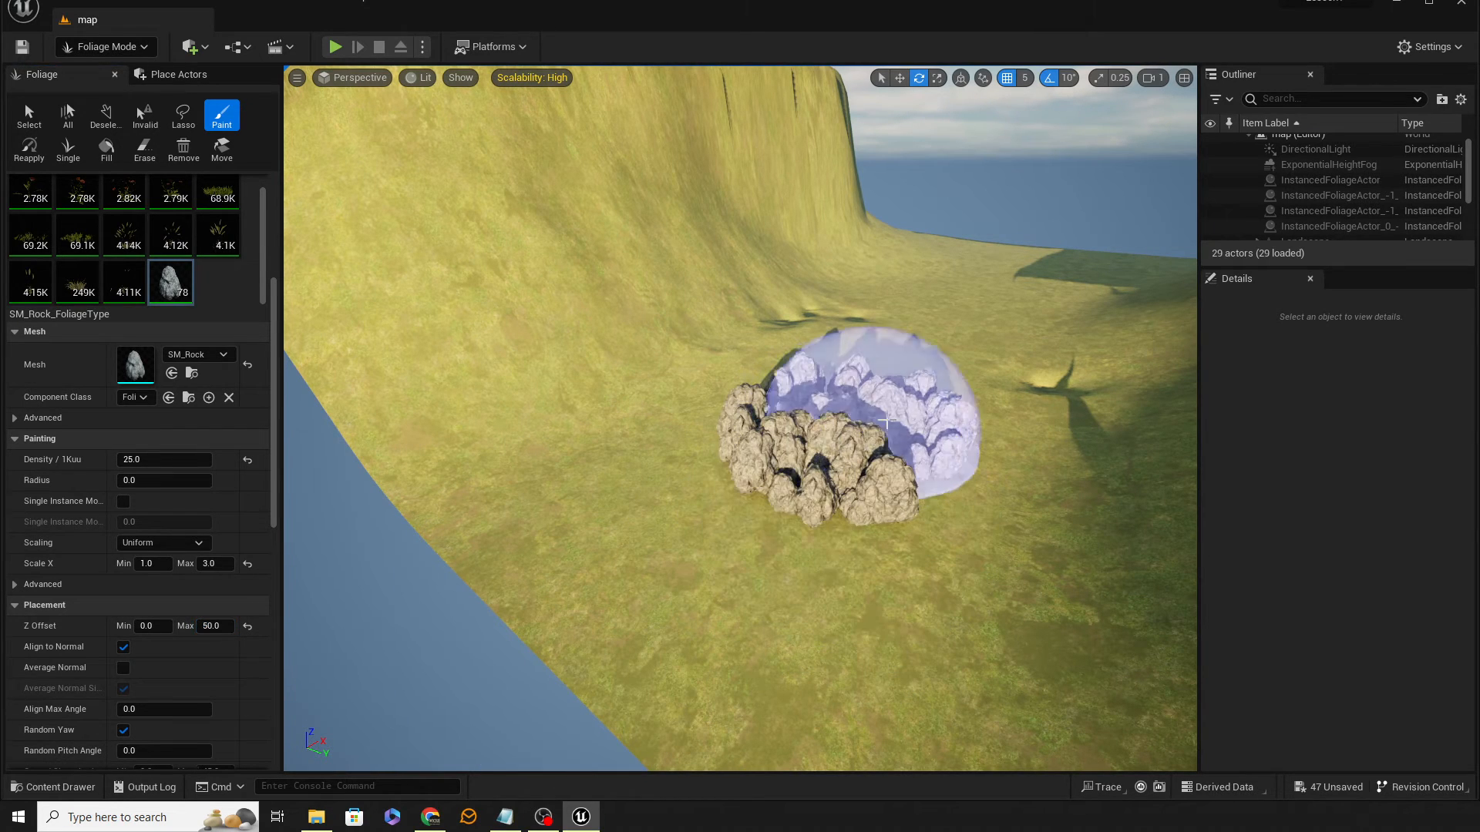
pyautogui.moveTo(1015, 493)
pyautogui.mouseDown(button='right')
pyautogui.moveTo(1017, 524)
pyautogui.moveTo(972, 477)
pyautogui.moveTo(956, 484)
pyautogui.moveTo(1164, 497)
pyautogui.moveTo(862, 529)
pyautogui.mouseUp(button='right')
pyautogui.press('w')
pyautogui.press('s')
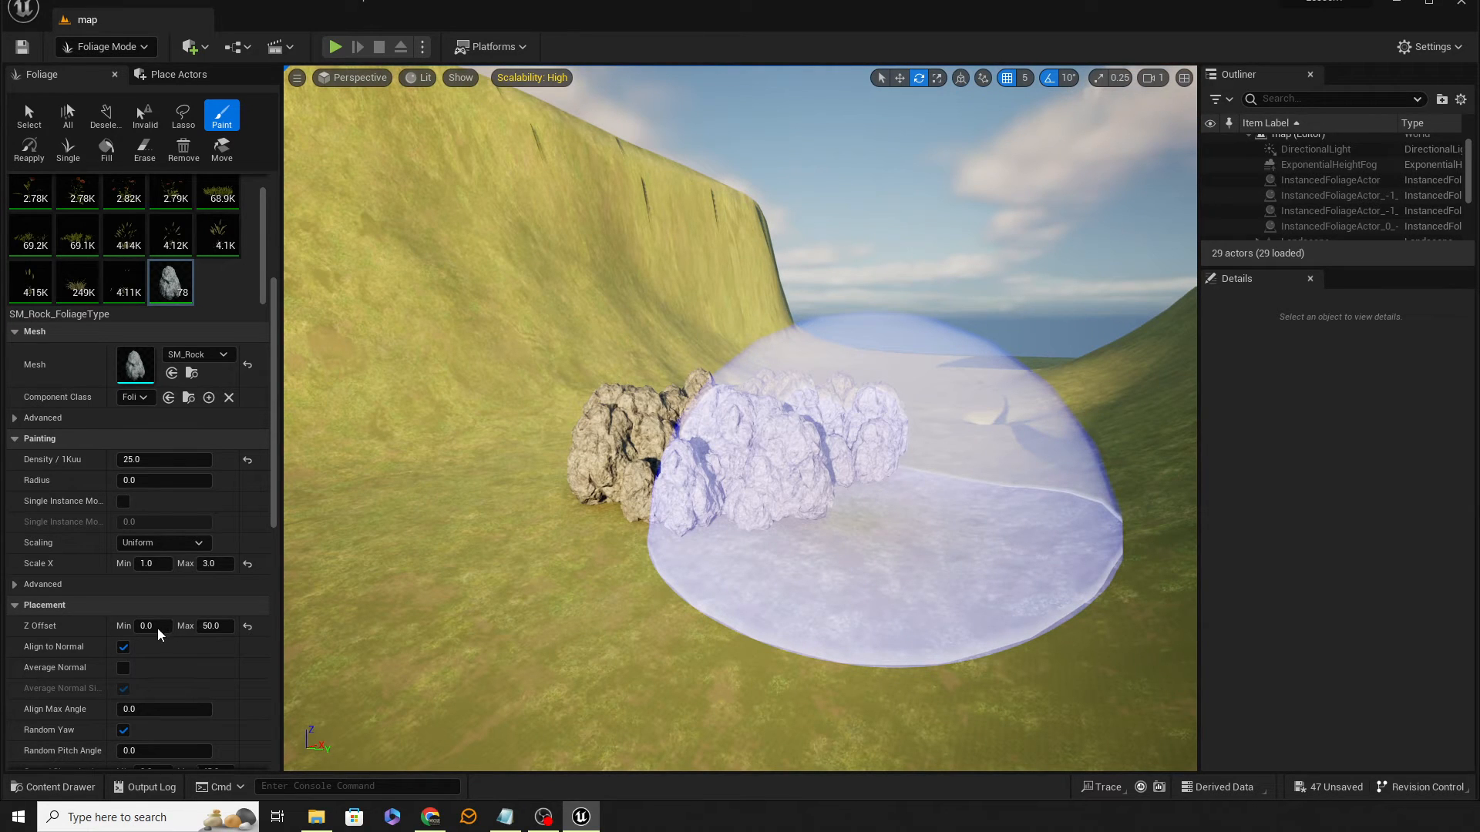
pyautogui.hotkey('ctrl', 'z')
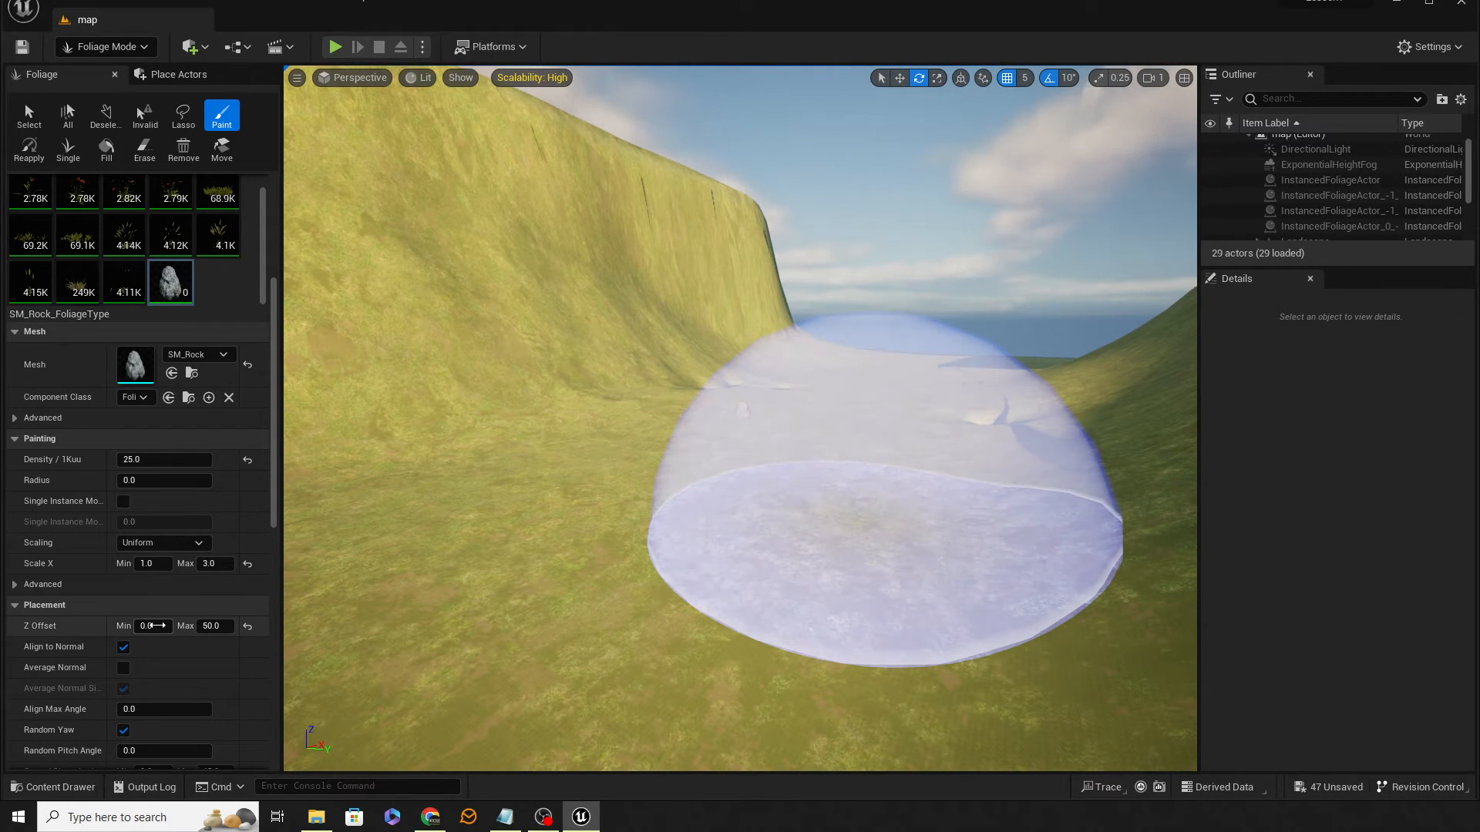
# Step: Set the rock Z Offset range from -25 to -5, paint a test cluster and undo it
pyautogui.click(154, 626)
pyautogui.write('-25')
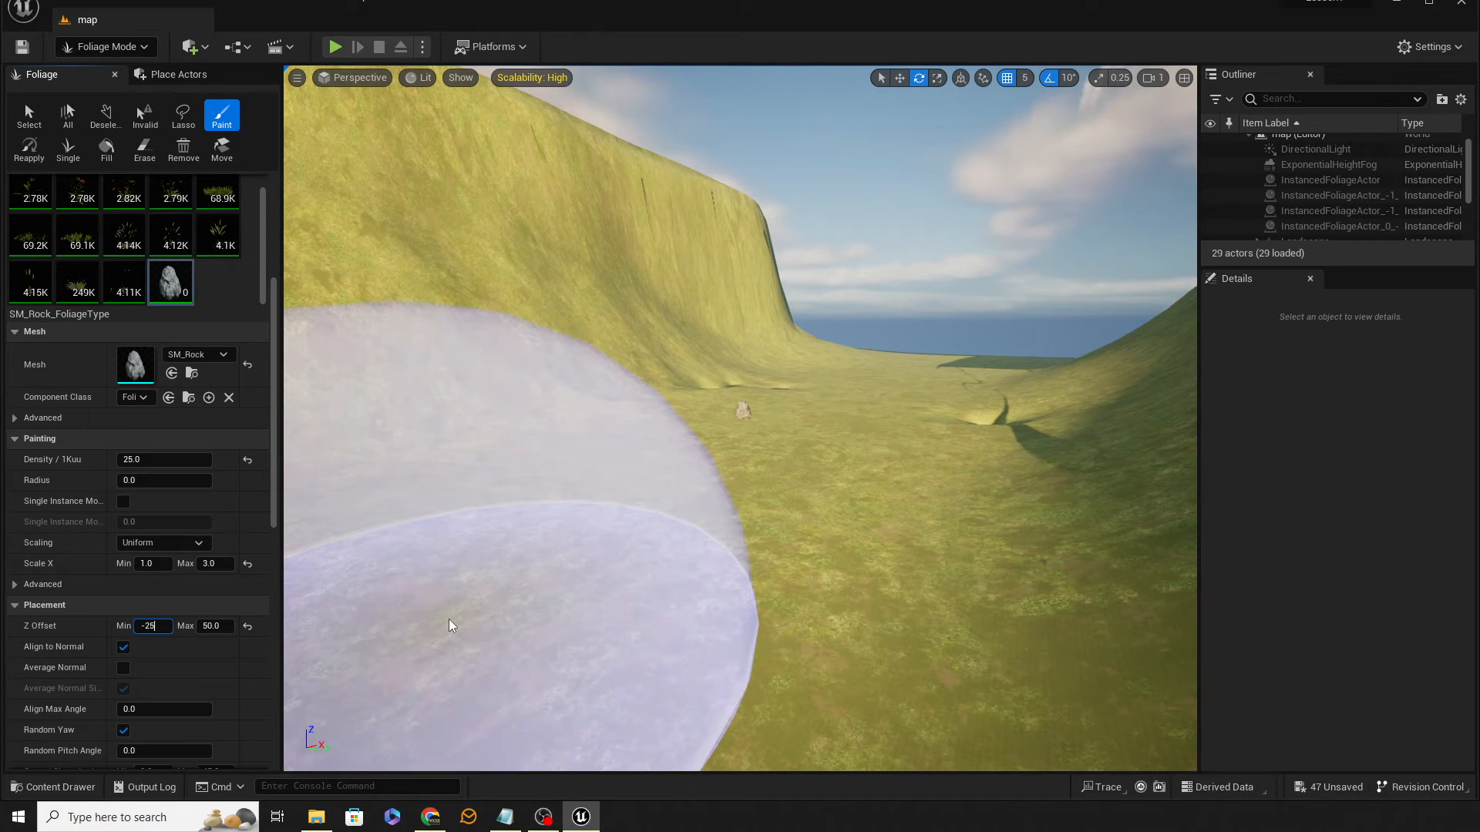
pyautogui.press('Tab')
pyautogui.write('-')
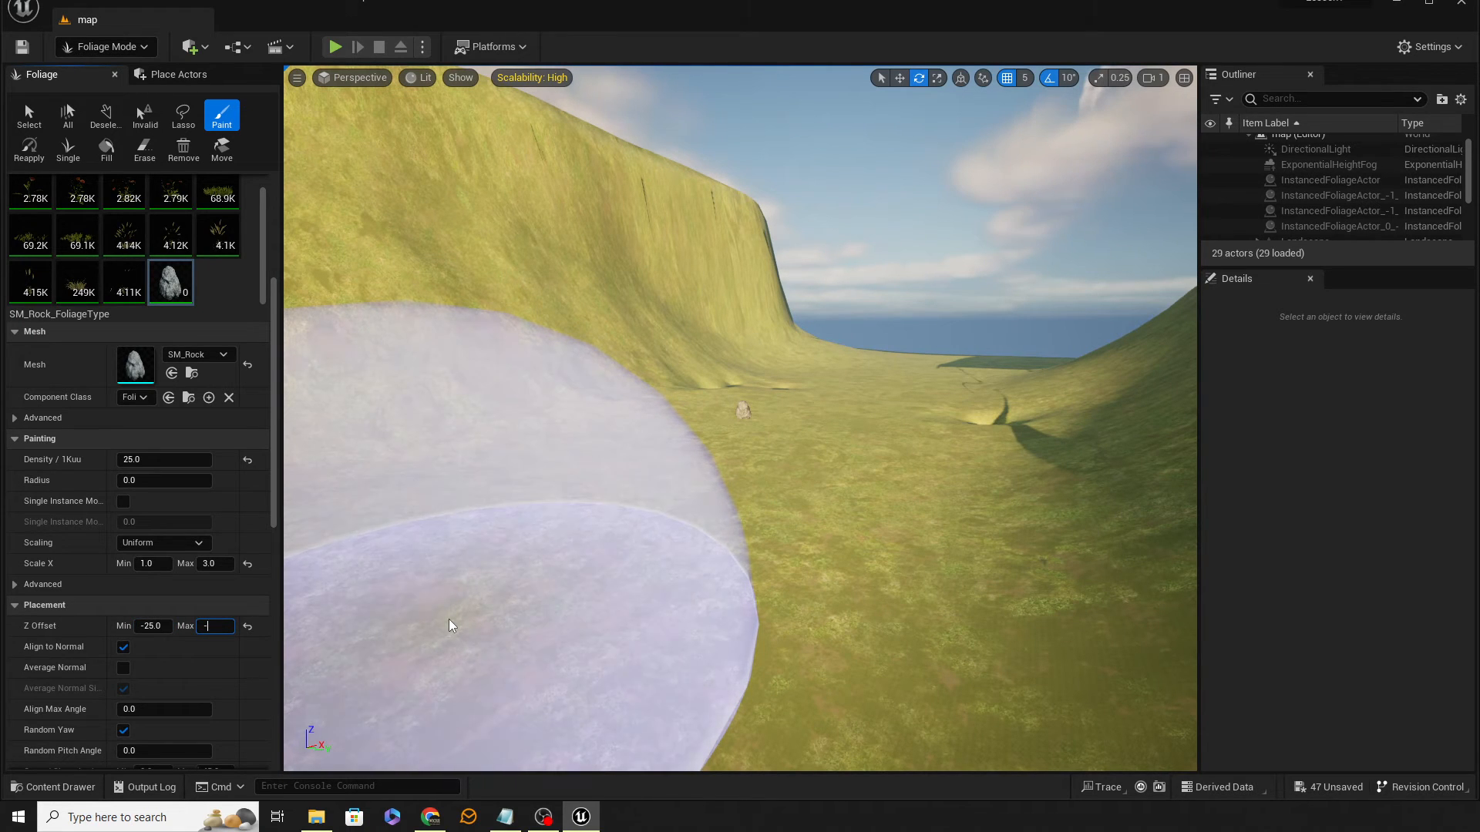
pyautogui.write('5')
pyautogui.press('Return')
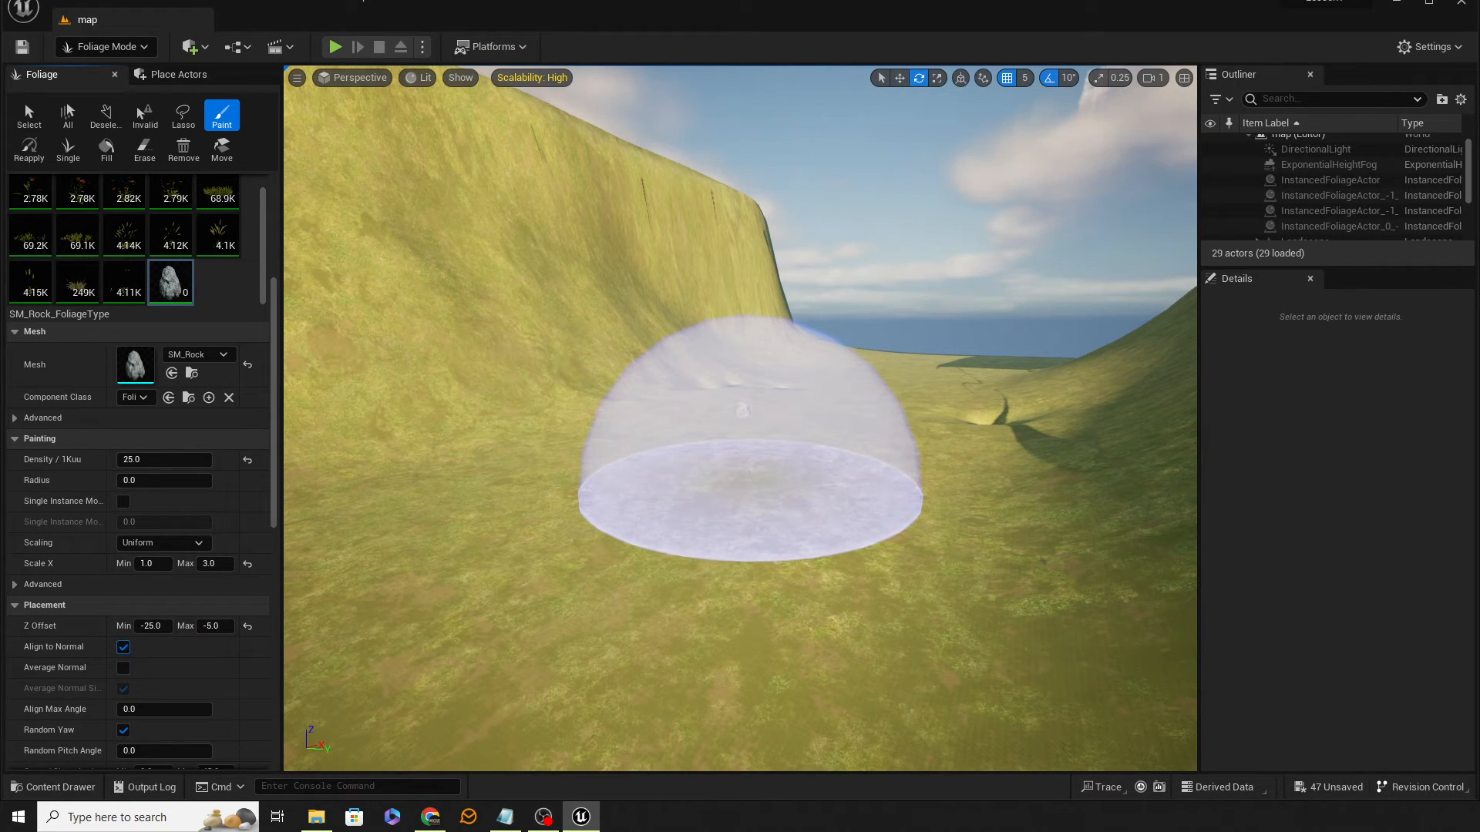
pyautogui.moveTo(742, 409); pyautogui.dragTo(845, 482)
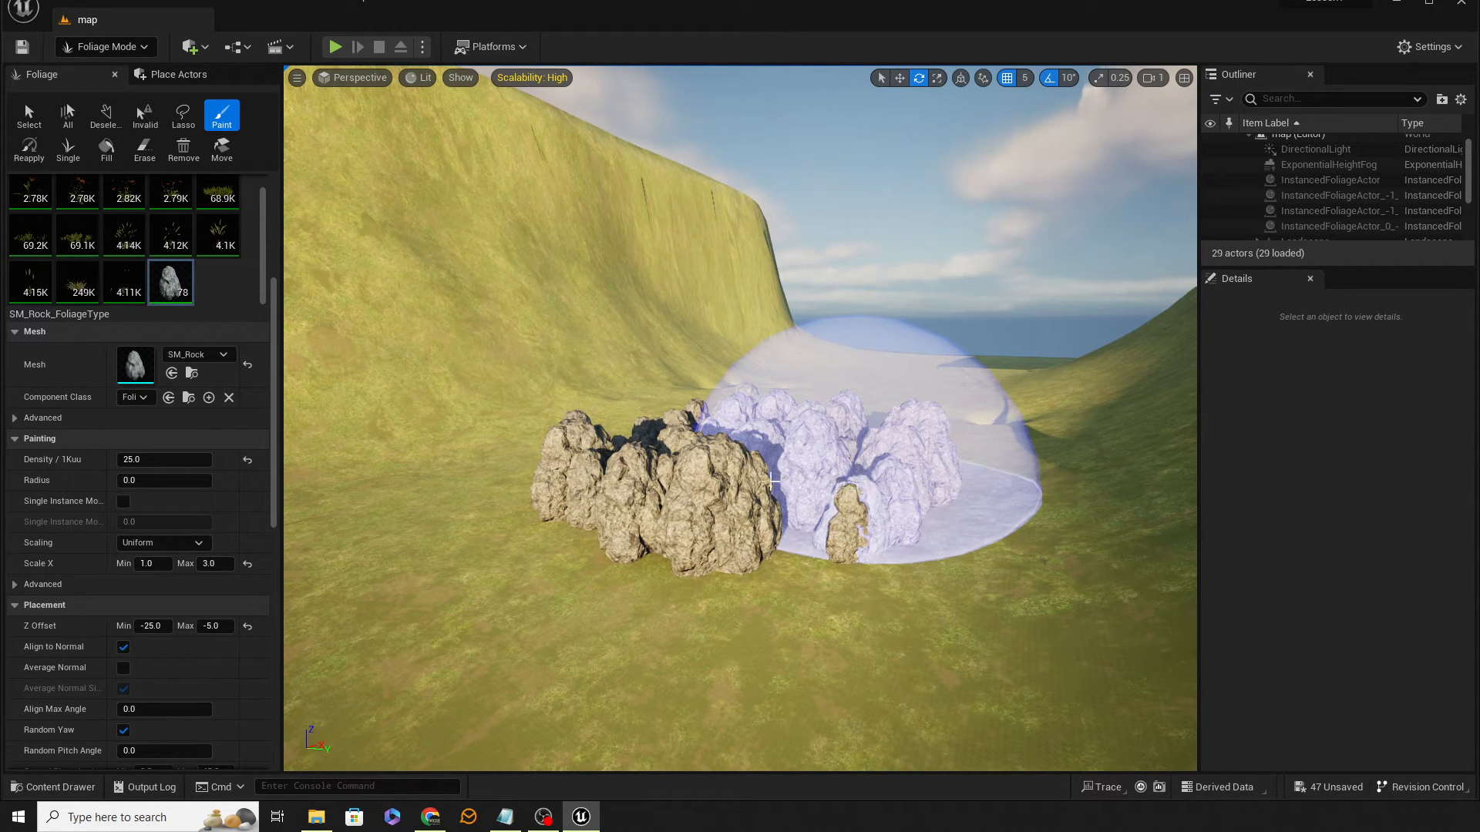
pyautogui.hotkey('ctrl', 'z')
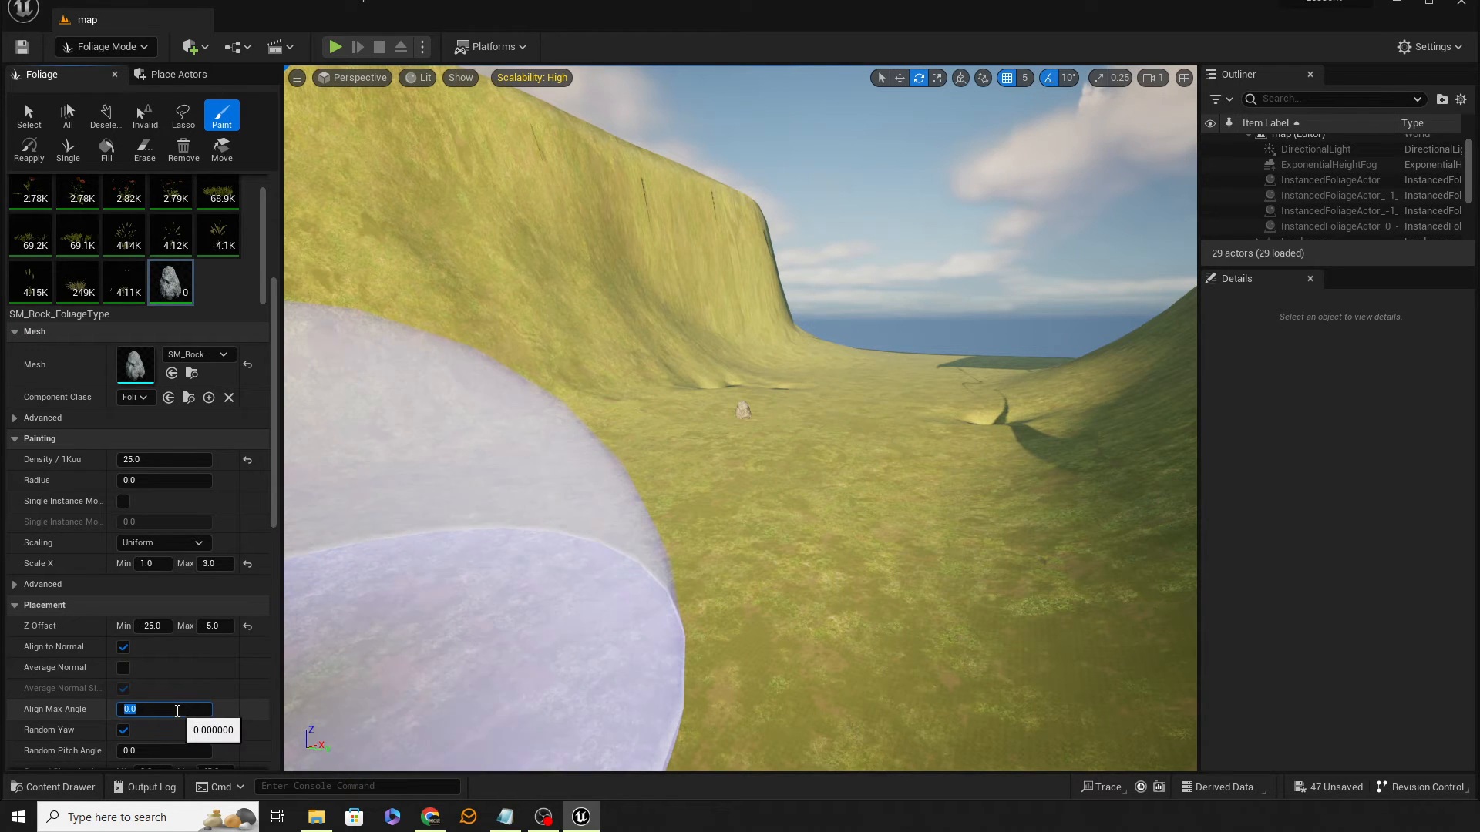
# Step: Set Align Max Angle to 90, paint a test rock cluster, inspect it and undo the stroke
pyautogui.write('90')
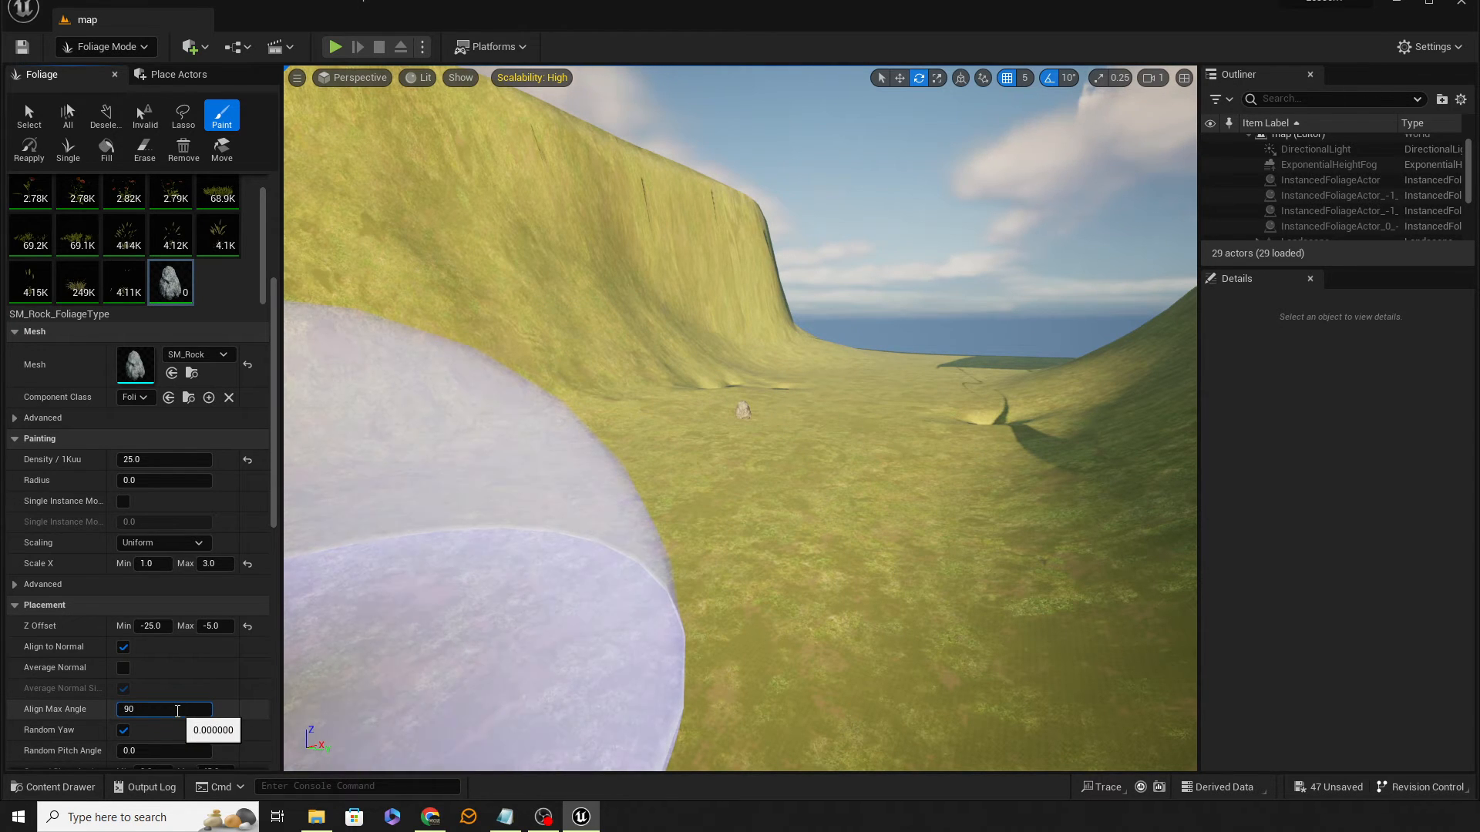
pyautogui.press('Return')
pyautogui.click(736, 493)
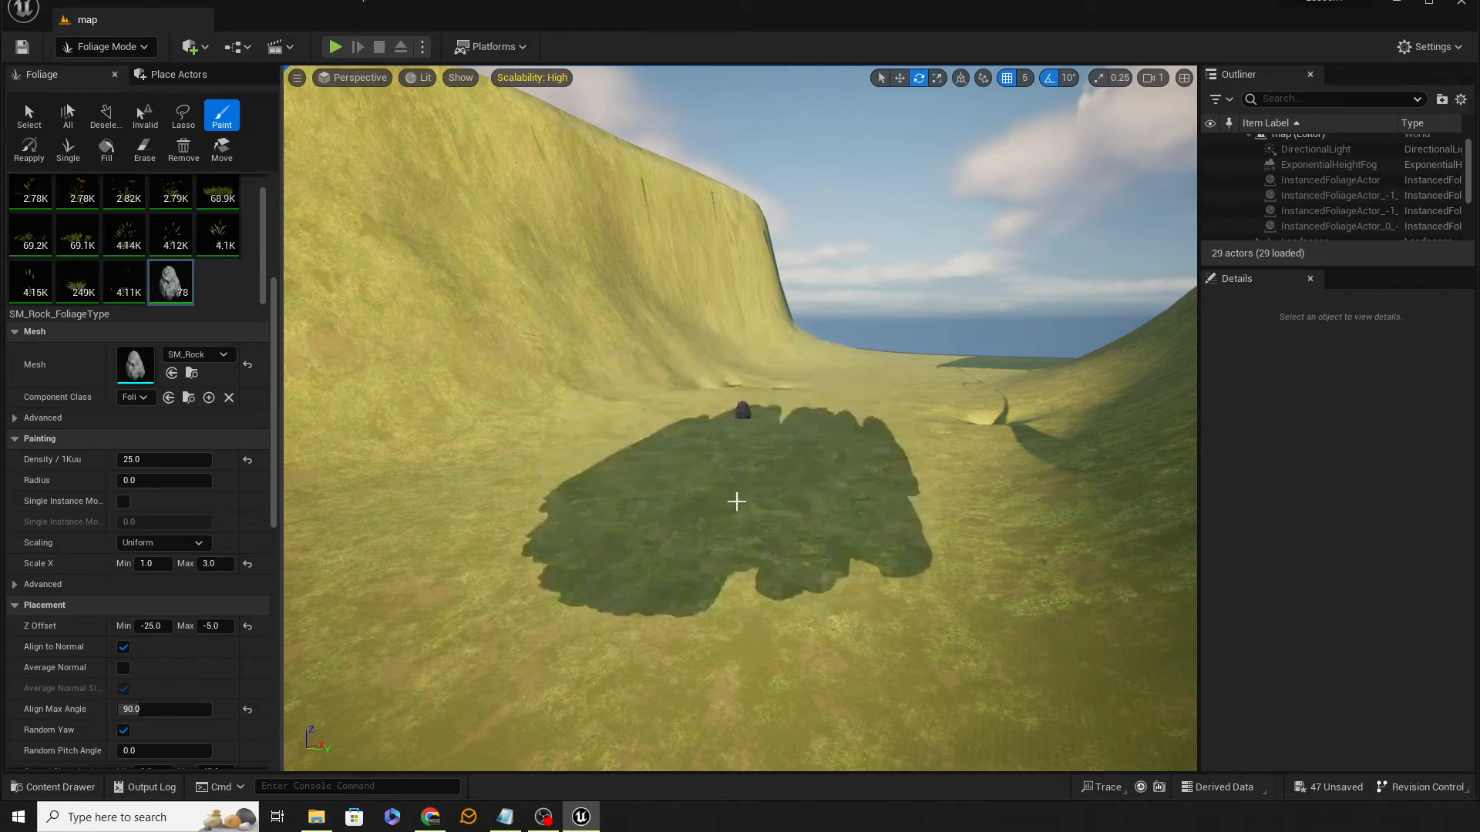
pyautogui.press('w')
pyautogui.moveTo(961, 391)
pyautogui.mouseDown(button='right')
pyautogui.moveTo(470, 482)
pyautogui.moveTo(533, 466)
pyautogui.mouseUp(button='right')
pyautogui.press('d')
pyautogui.press('s')
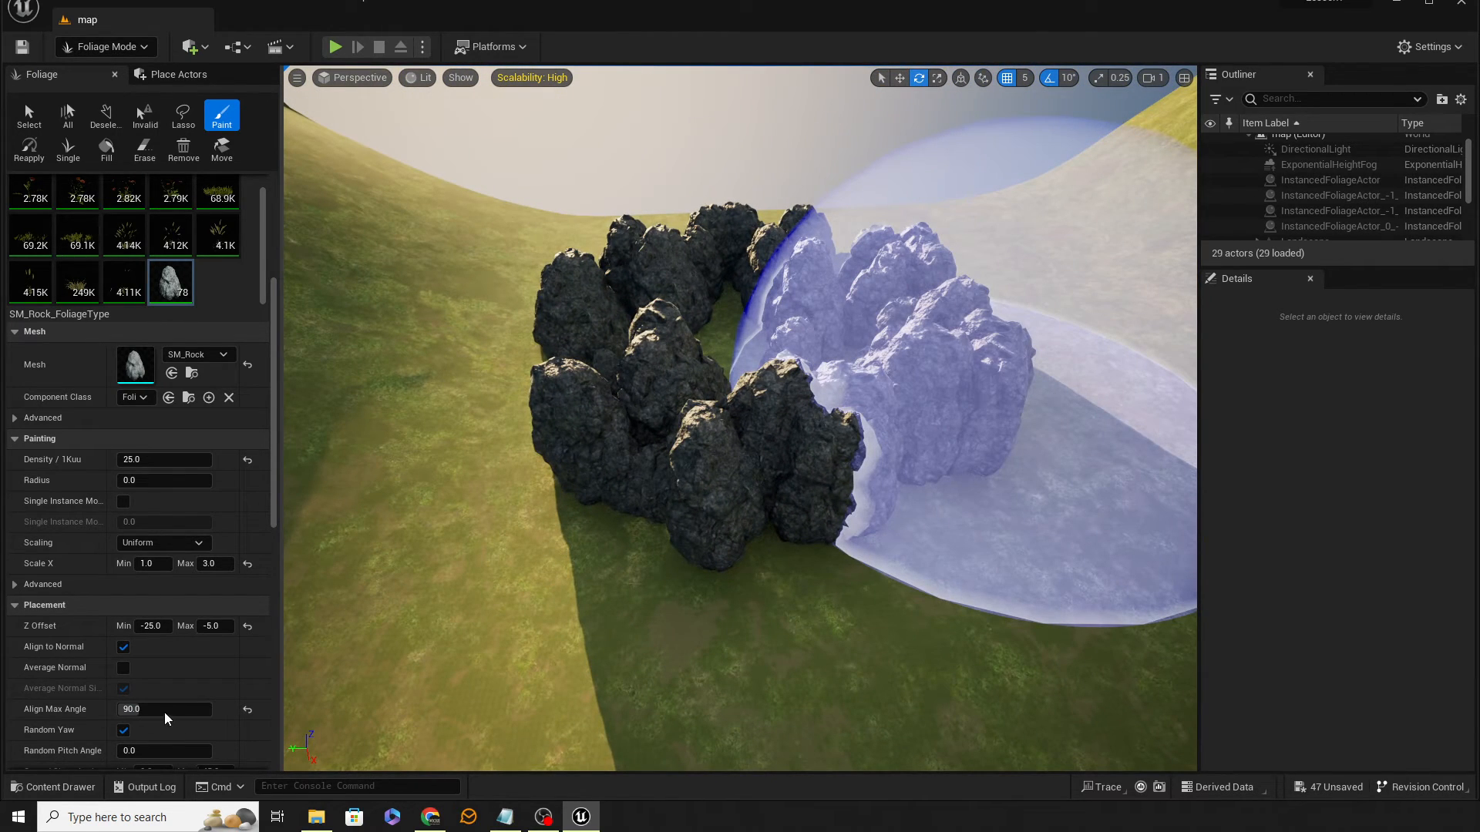
pyautogui.hotkey('ctrl', 'z')
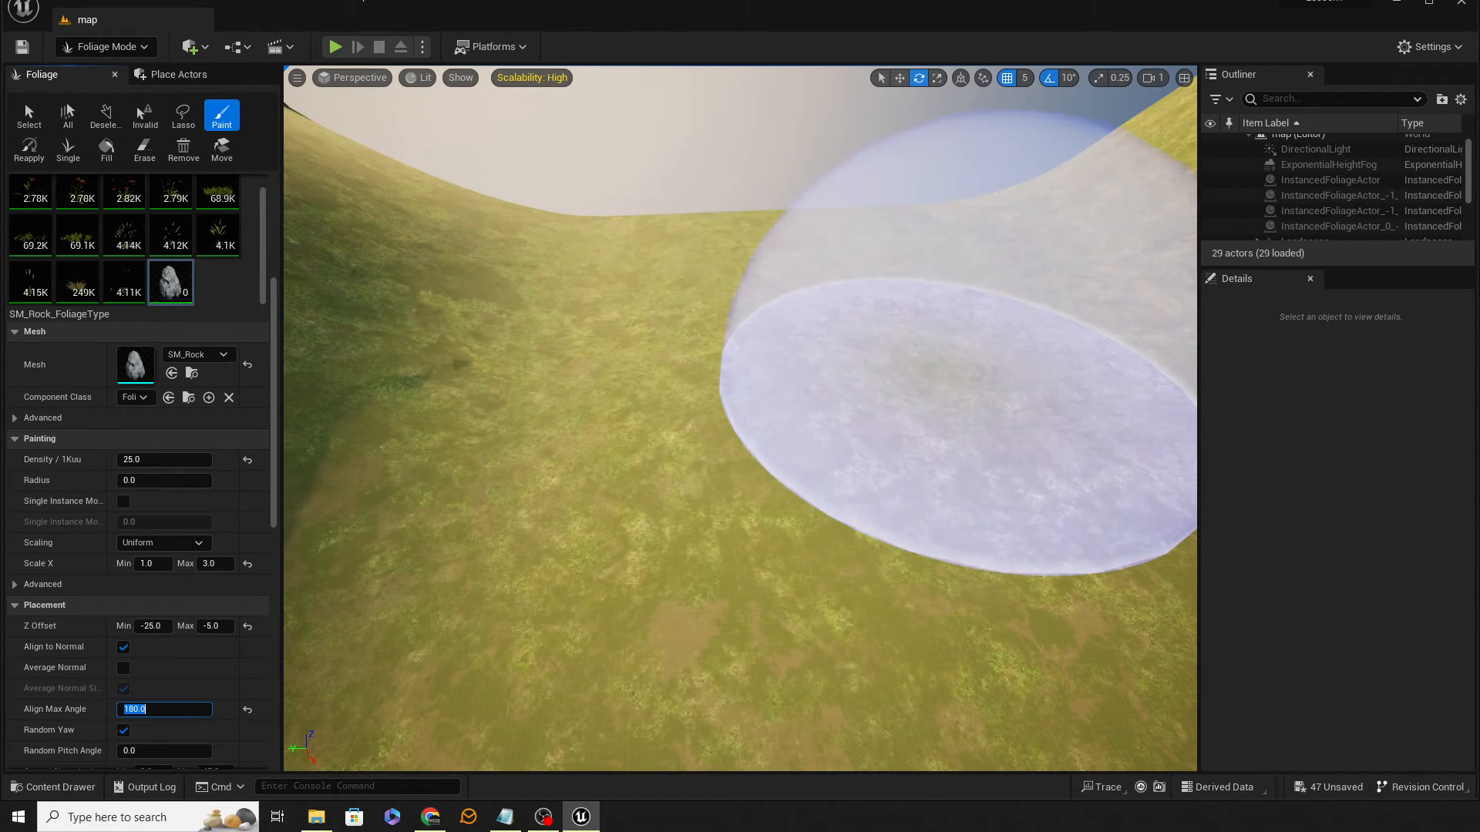
# Step: With Align Max Angle at 180, paint a rock cluster on the slope, inspect it and undo it
pyautogui.click(947, 372)
pyautogui.press('a')
pyautogui.moveTo(947, 371); pyautogui.dragTo(1116, 365, button='right')
pyautogui.press('w')
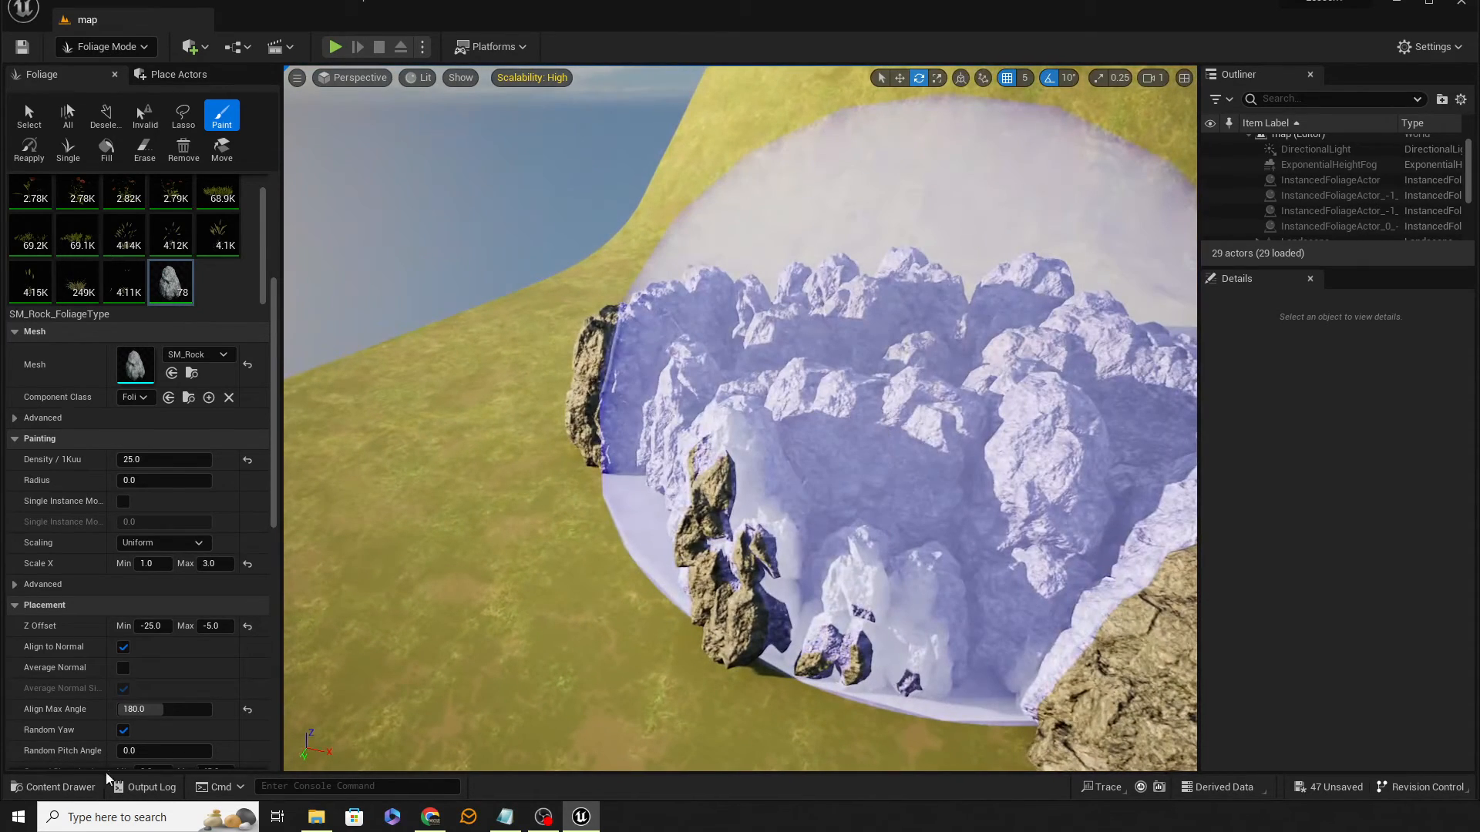
pyautogui.hotkey('ctrl', 'z')
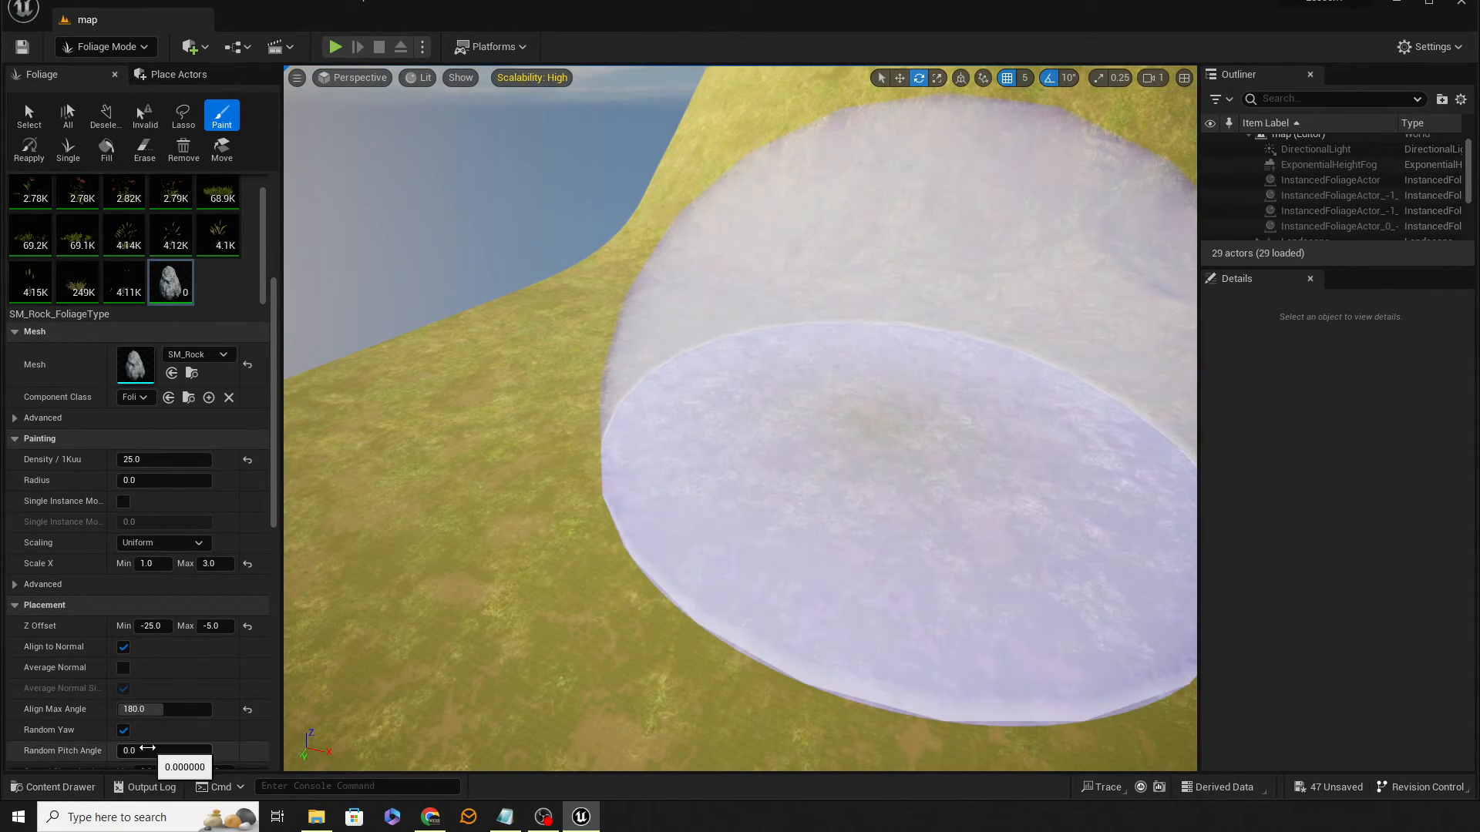
# Step: Set the rock Random Pitch Angle to 90 and paint a rock cluster on the slope
pyautogui.click(145, 751)
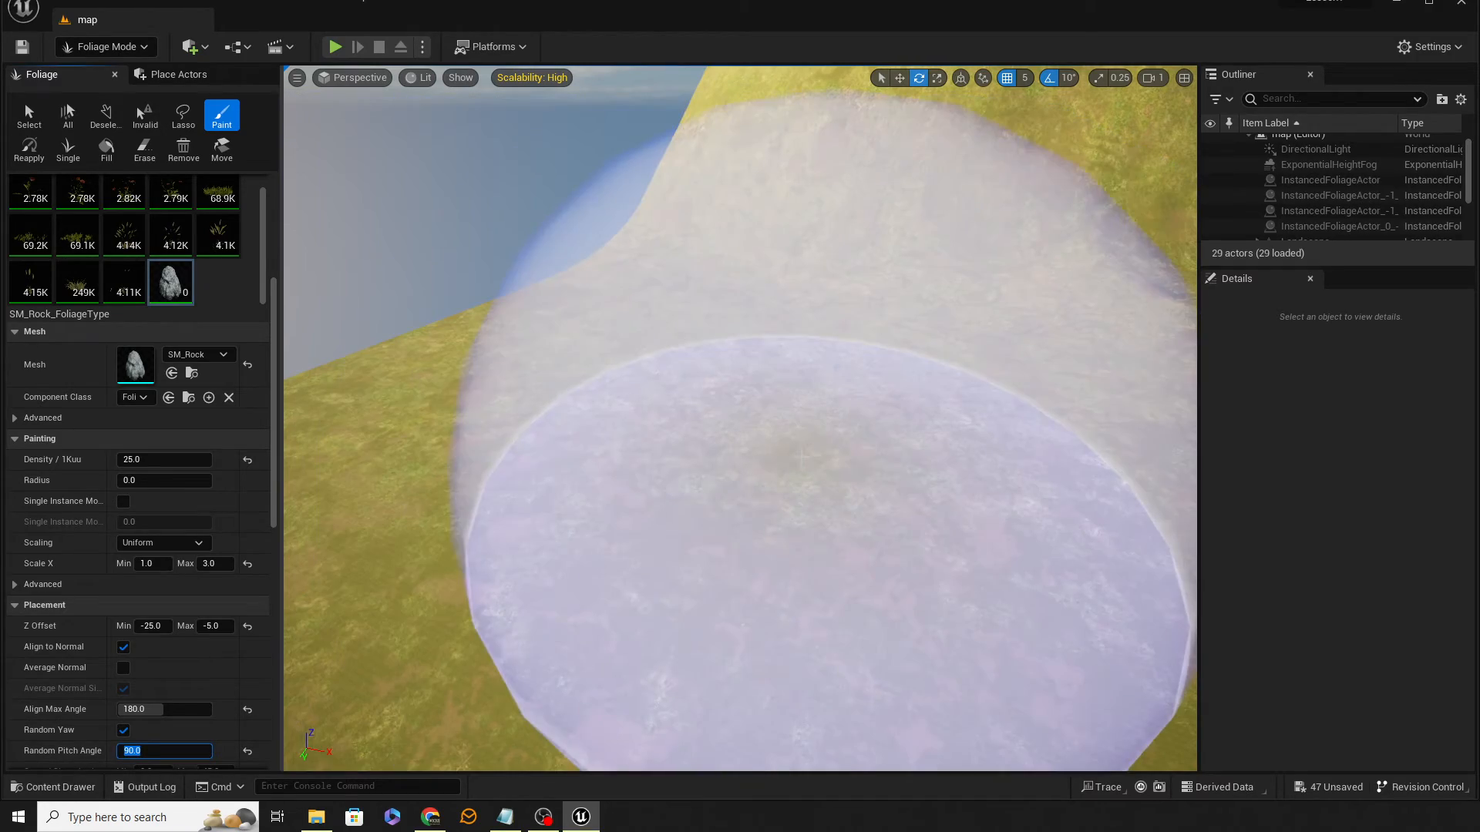
pyautogui.click(799, 460)
pyautogui.moveTo(798, 459)
pyautogui.mouseDown(button='right')
pyautogui.moveTo(836, 478)
pyautogui.moveTo(759, 505)
pyautogui.moveTo(701, 455)
pyautogui.moveTo(617, 451)
pyautogui.moveTo(385, 501)
pyautogui.mouseUp(button='right')
pyautogui.press('d')
pyautogui.press('s')
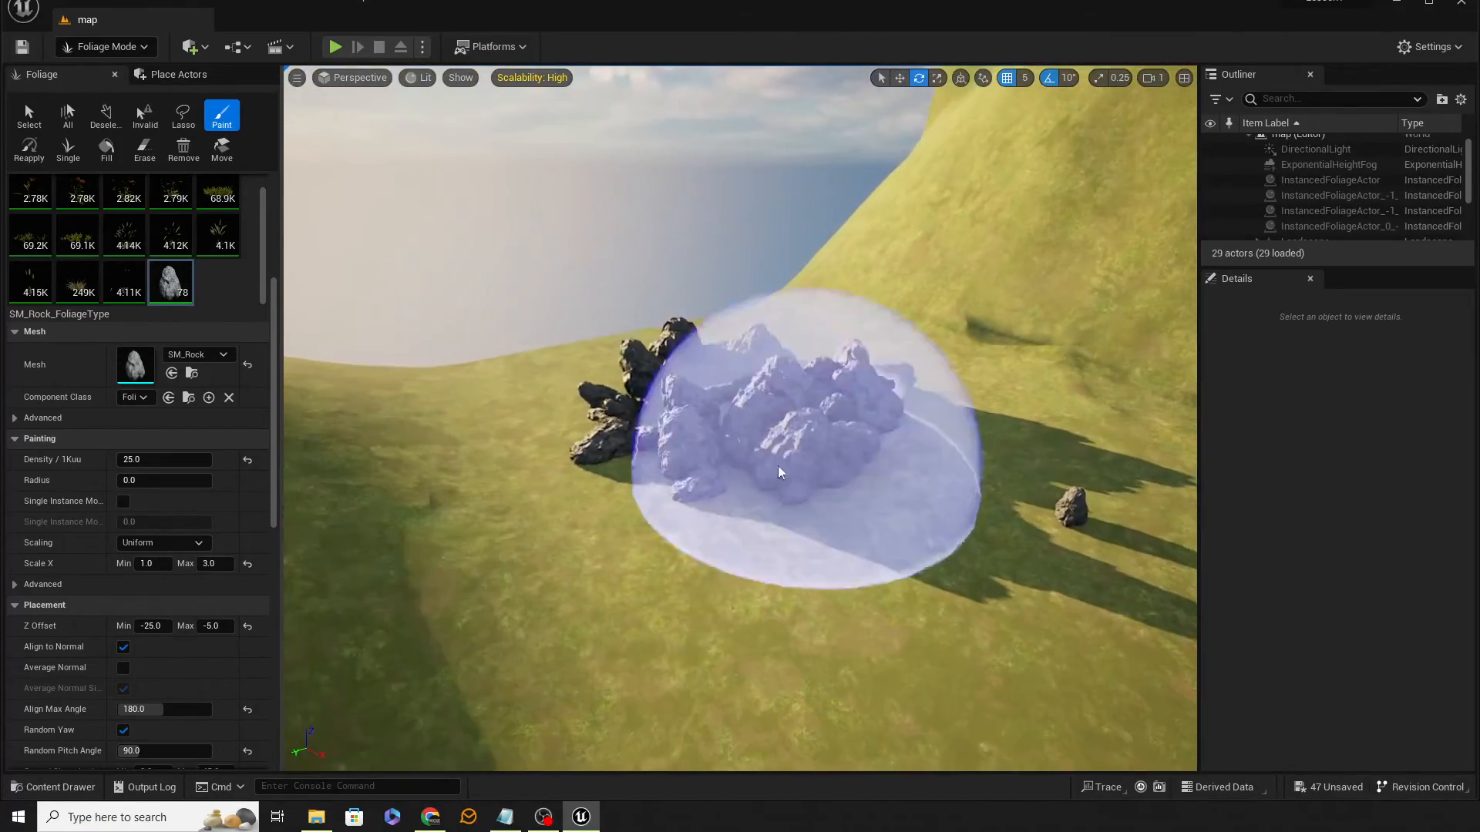
# Step: Set the Ground Slope Angle maximum to 85 and paint rocks higher up the steep slope
pyautogui.scroll(-2, 197, 668)
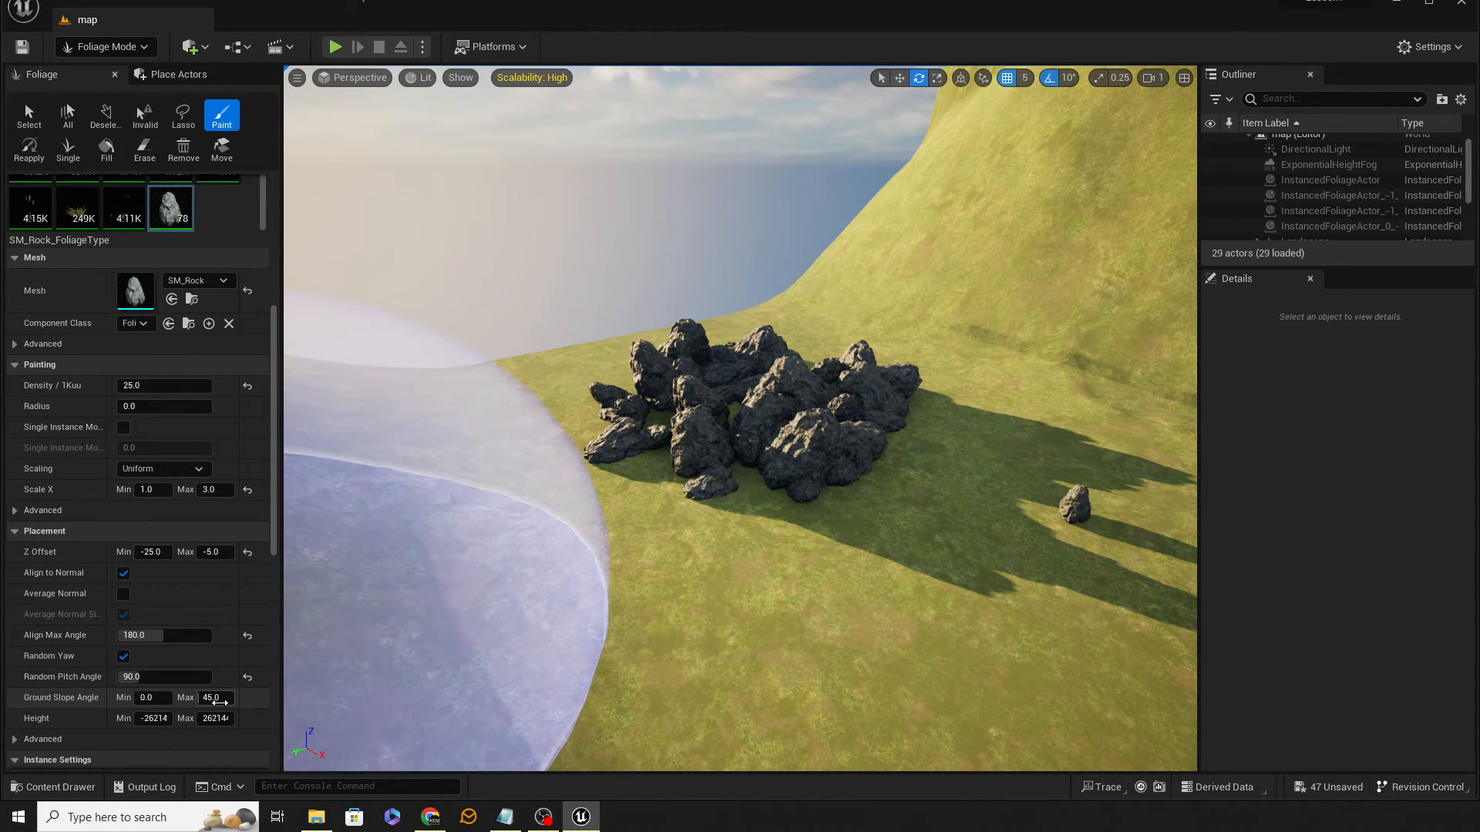
pyautogui.click(216, 698)
pyautogui.write('85')
pyautogui.press('Return')
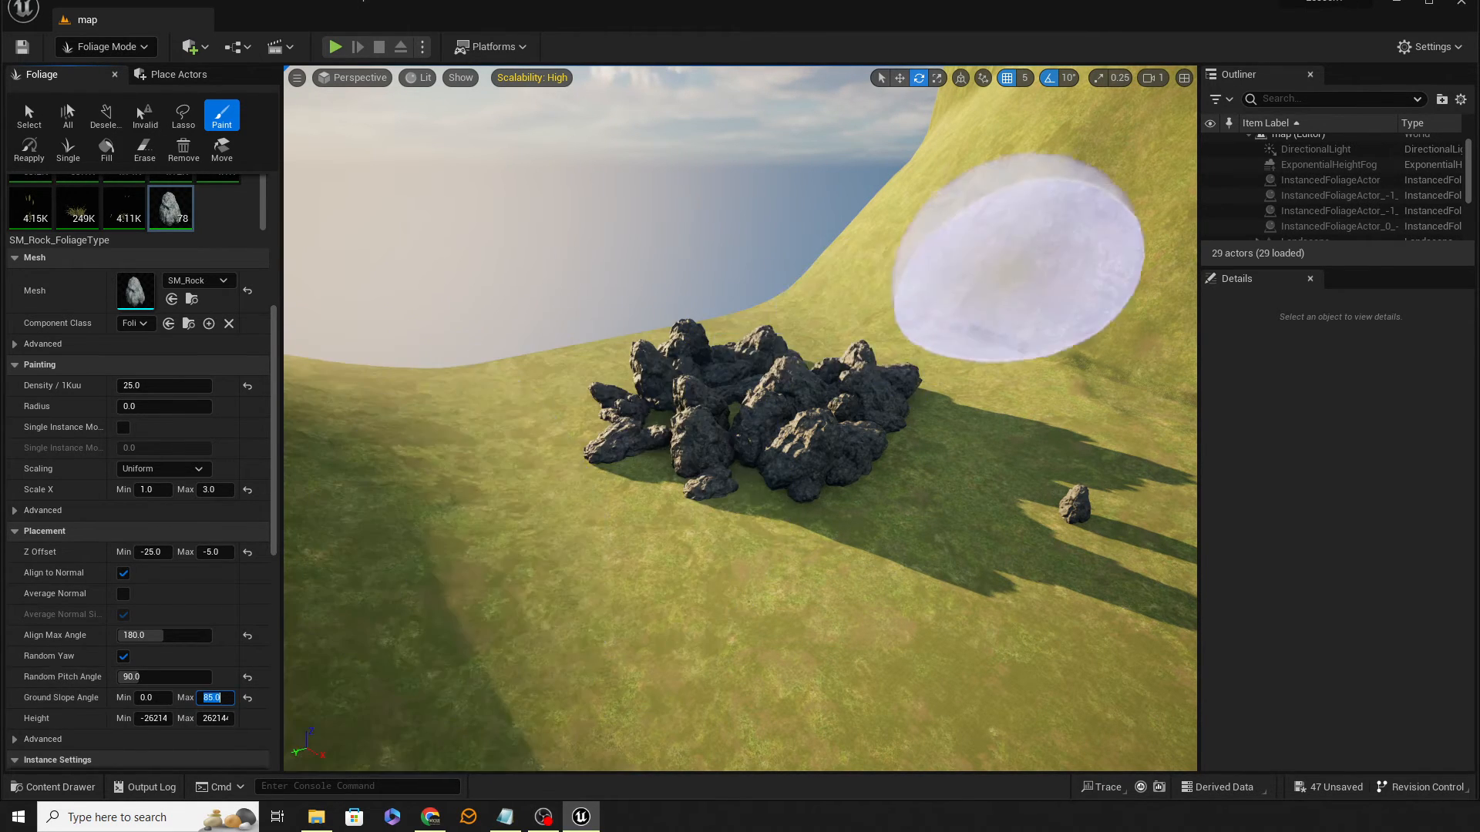
pyautogui.moveTo(1021, 262); pyautogui.dragTo(958, 314)
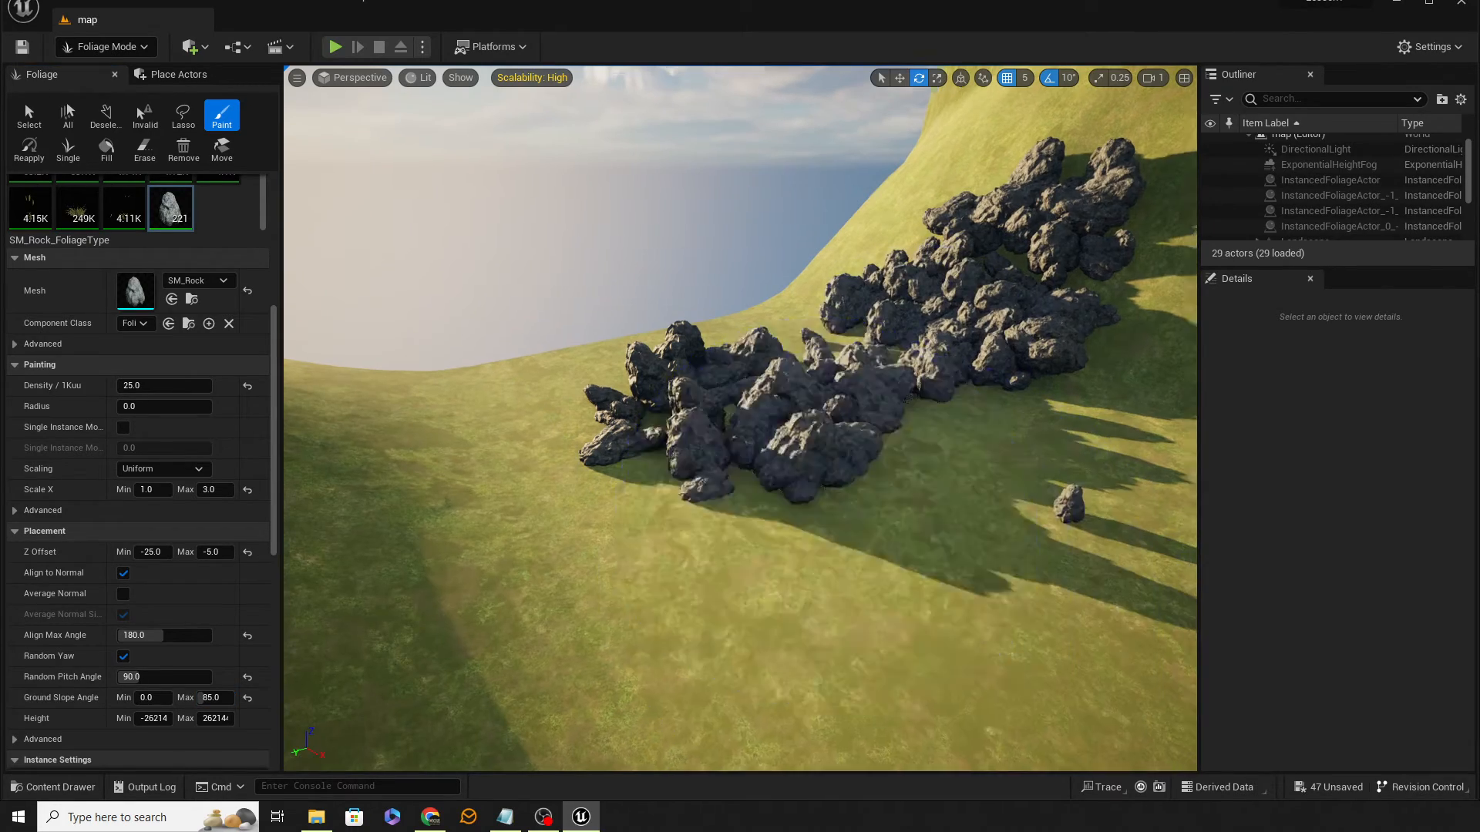
# Step: Paint more rocks along the cliff slope
pyautogui.moveTo(740, 416)
pyautogui.mouseDown(button='right')
pyautogui.moveTo(882, 441)
pyautogui.moveTo(746, 303)
pyautogui.mouseUp(button='right')
pyautogui.moveTo(747, 304)
pyautogui.mouseDown()
pyautogui.moveTo(647, 396)
pyautogui.moveTo(622, 255)
pyautogui.moveTo(578, 205)
pyautogui.moveTo(529, 257)
pyautogui.moveTo(529, 396)
pyautogui.moveTo(477, 542)
pyautogui.moveTo(529, 628)
pyautogui.moveTo(876, 539)
pyautogui.moveTo(859, 436)
pyautogui.moveTo(990, 524)
pyautogui.moveTo(760, 258)
pyautogui.moveTo(1051, 264)
pyautogui.moveTo(793, 264)
pyautogui.moveTo(1137, 364)
pyautogui.moveTo(1064, 568)
pyautogui.moveTo(974, 660)
pyautogui.mouseUp()
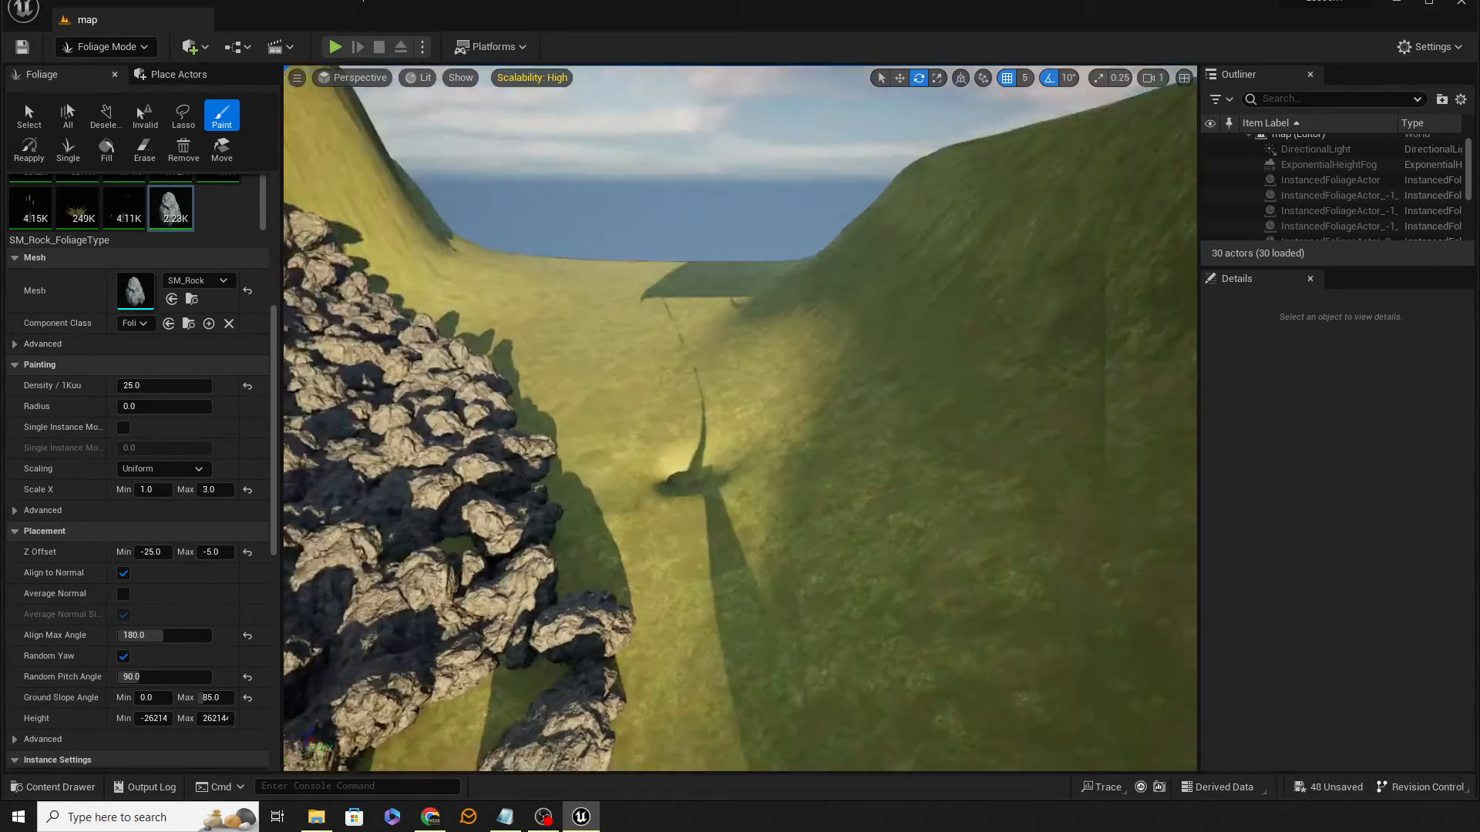
pyautogui.moveTo(974, 661)
pyautogui.mouseDown(button='right')
pyautogui.moveTo(909, 709)
pyautogui.moveTo(898, 671)
pyautogui.moveTo(802, 717)
pyautogui.moveTo(855, 663)
pyautogui.moveTo(790, 717)
pyautogui.moveTo(787, 705)
pyautogui.moveTo(840, 632)
pyautogui.moveTo(824, 628)
pyautogui.moveTo(969, 623)
pyautogui.mouseUp(button='right')
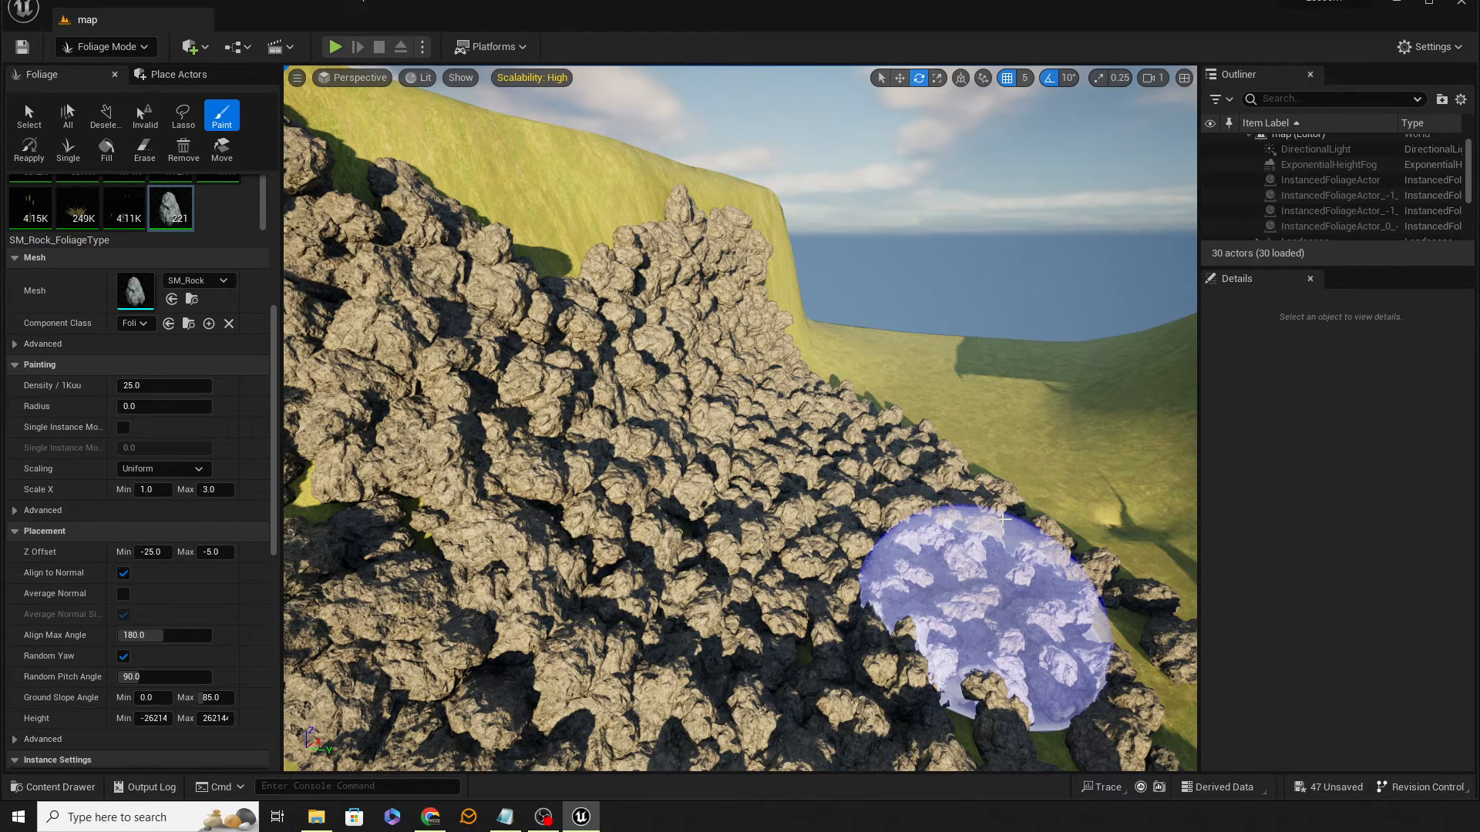
pyautogui.moveTo(1003, 519); pyautogui.dragTo(952, 609, button='right')
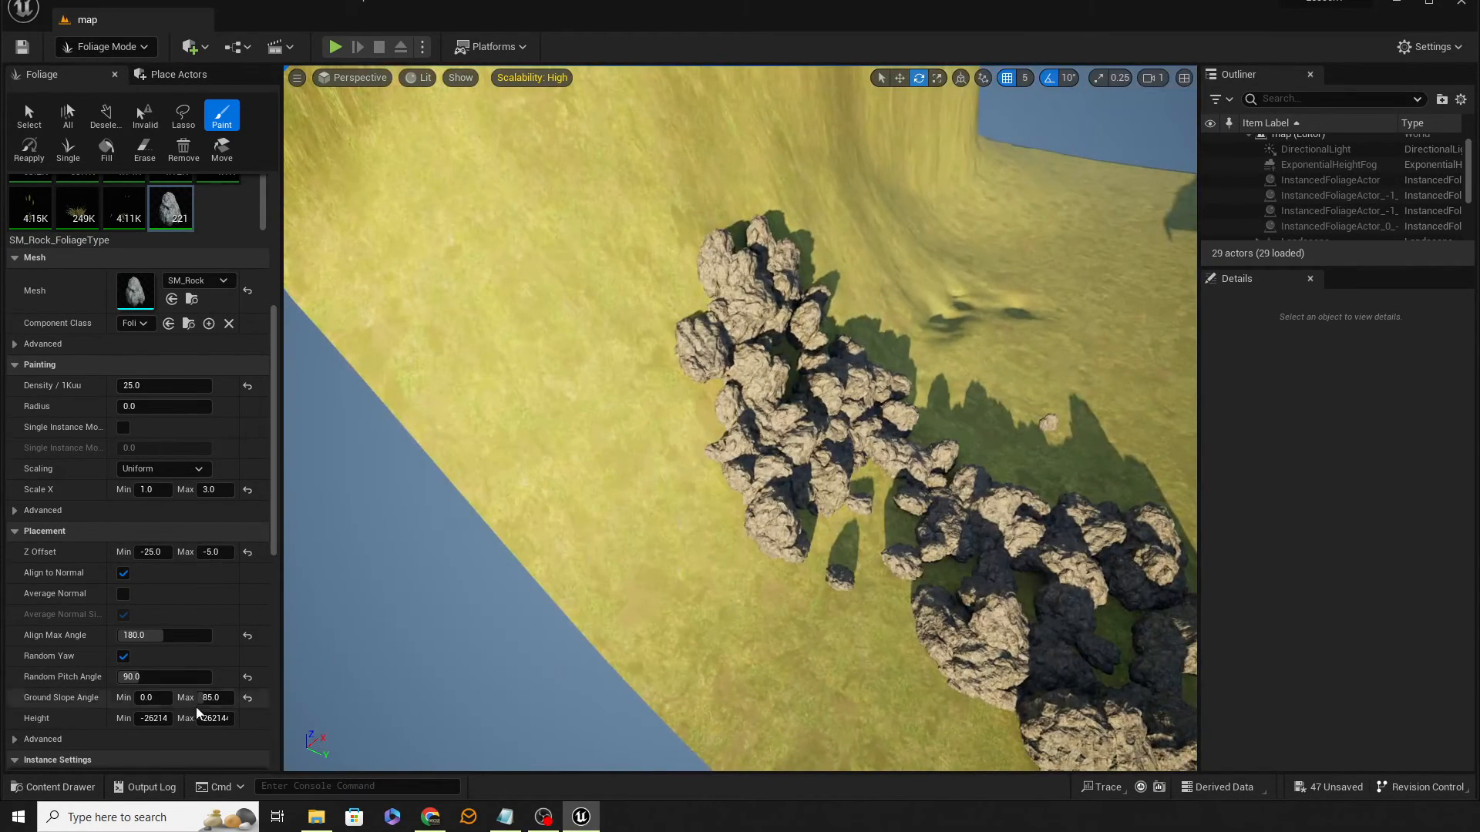
# Step: Set the rock foliage Collision Presets to BlockAll
pyautogui.scroll(-3, 225, 622)
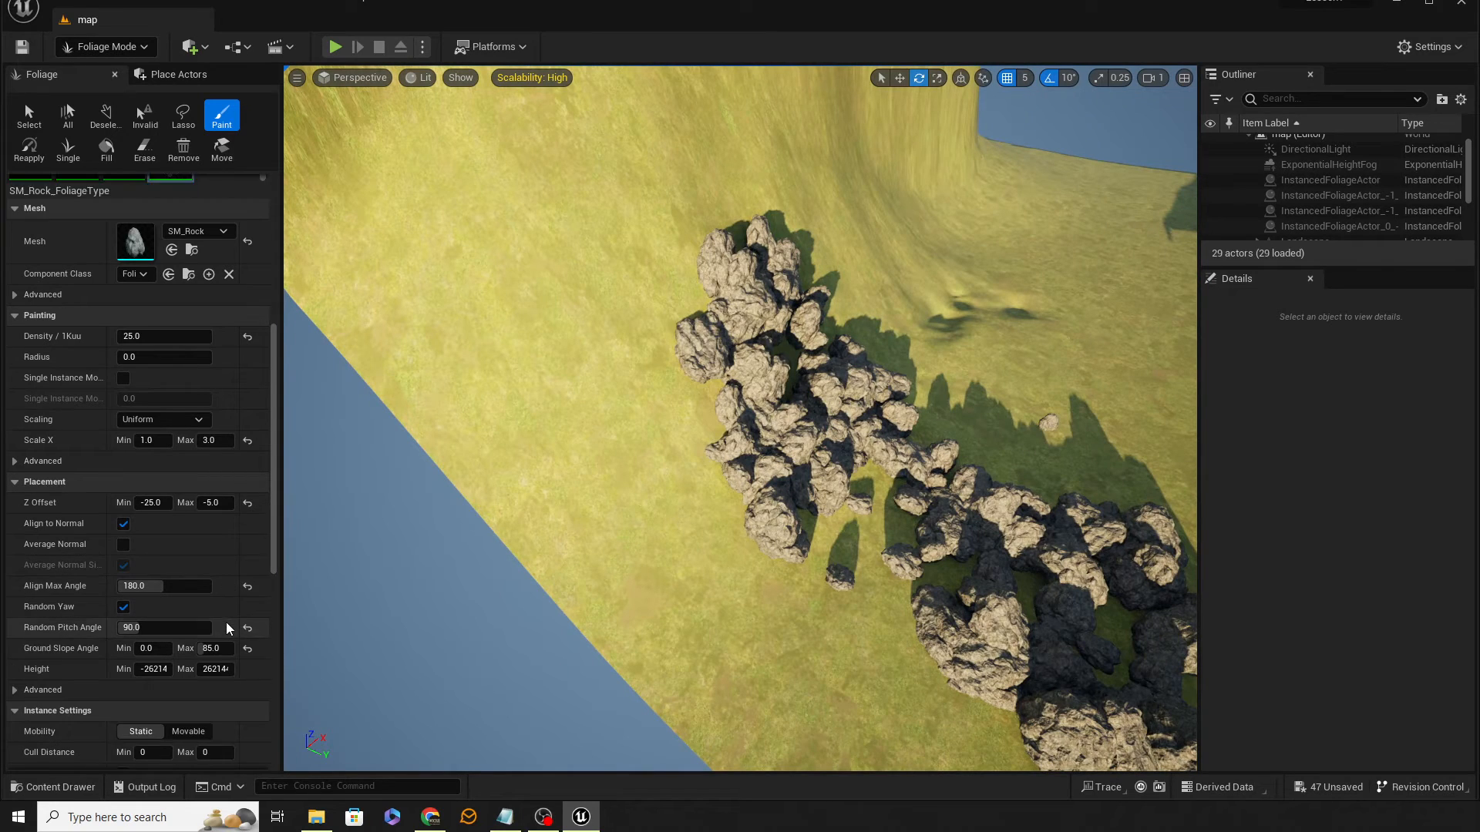
pyautogui.scroll(-2, 225, 621)
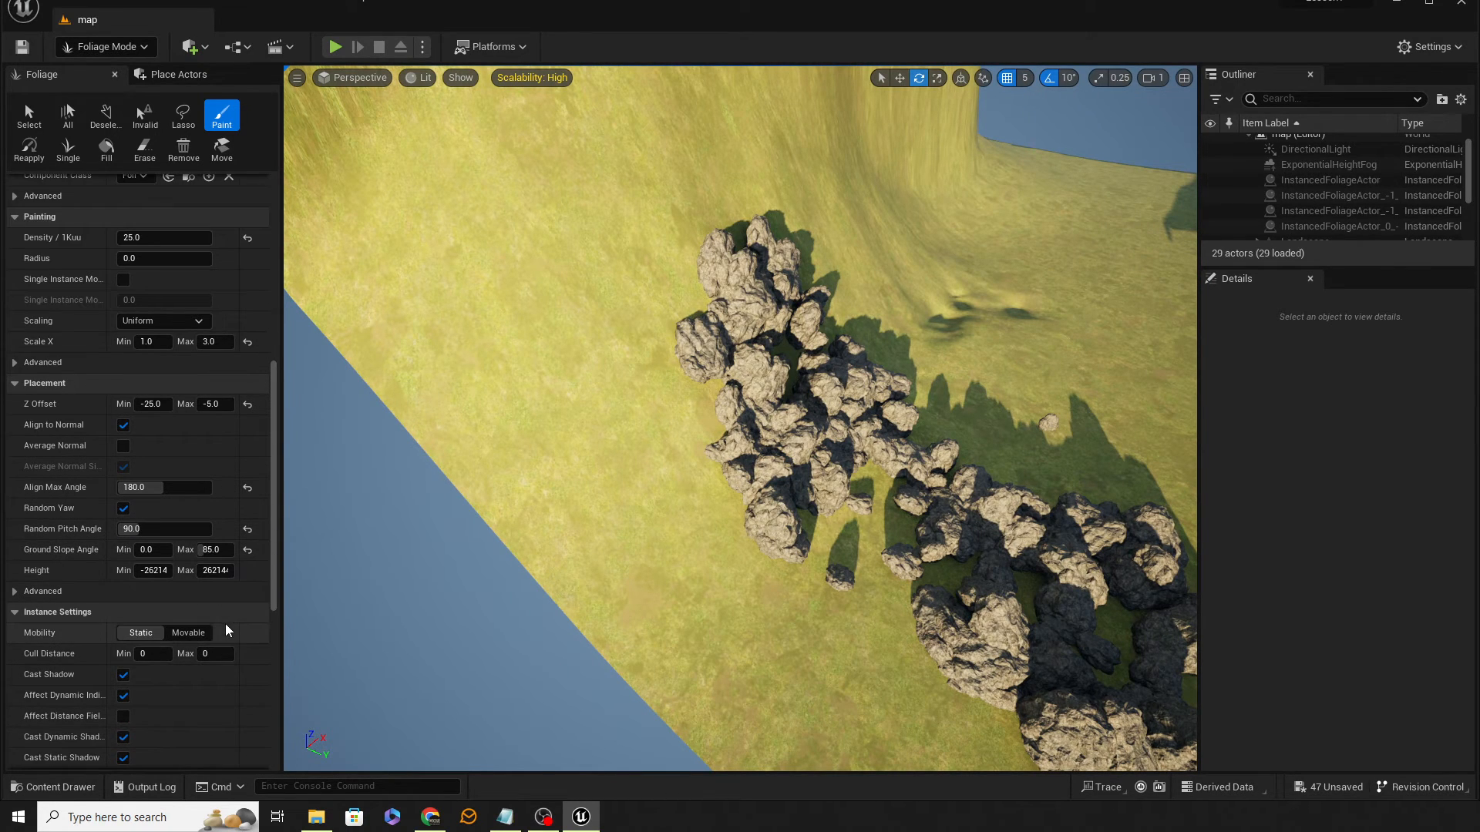
pyautogui.scroll(-5, 217, 624)
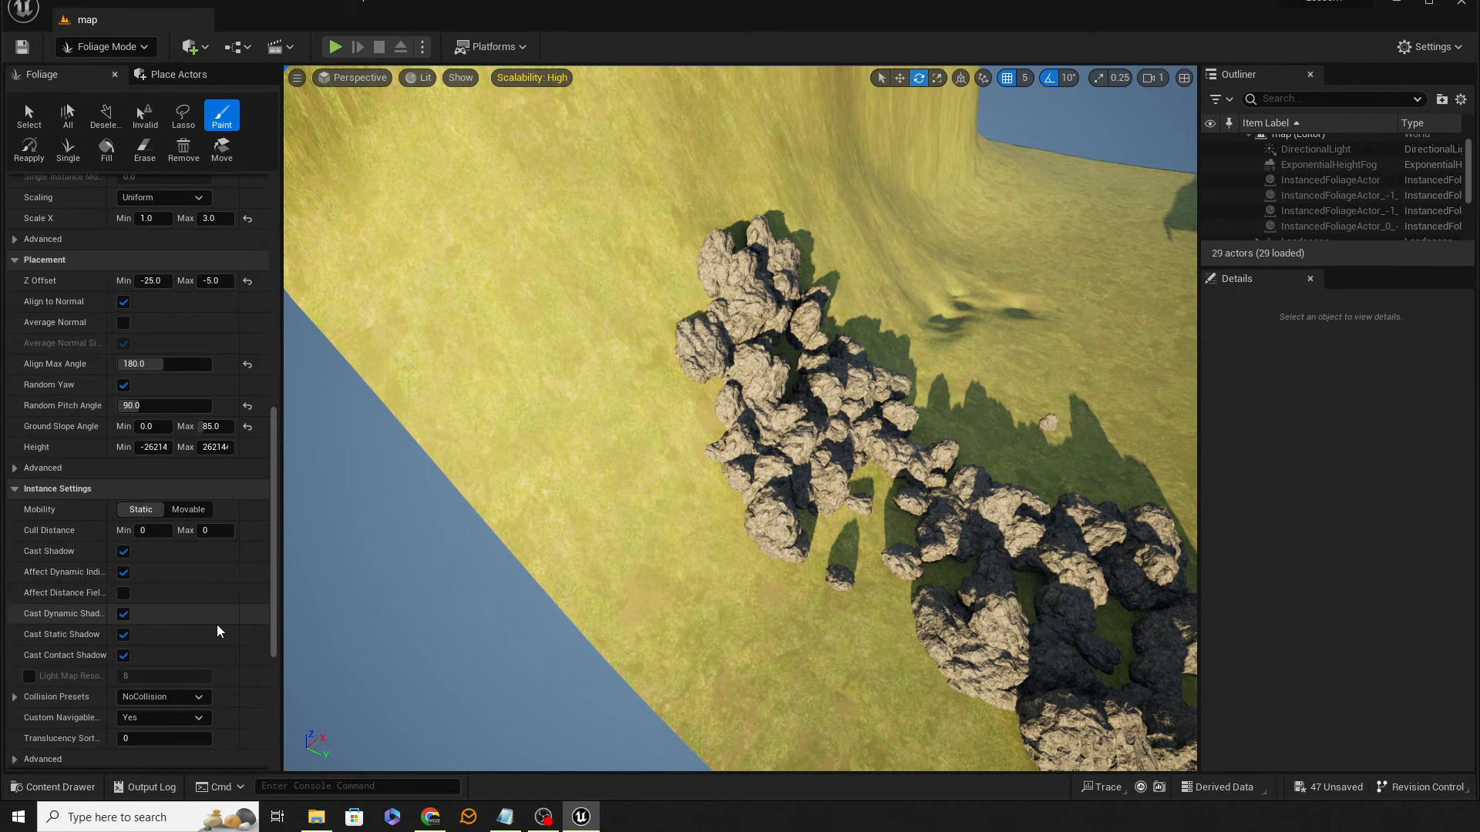
pyautogui.click(173, 698)
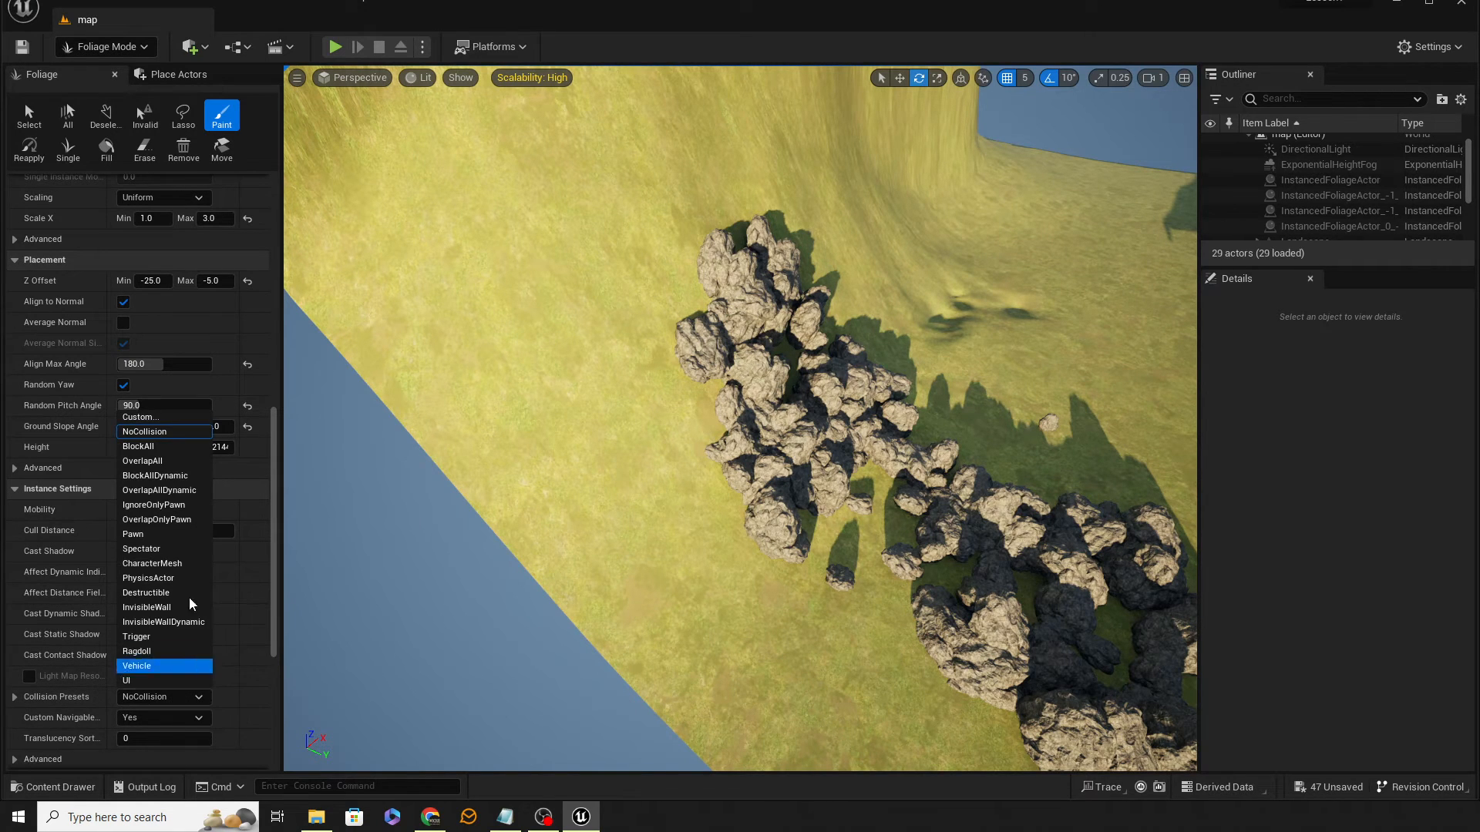
pyautogui.click(165, 450)
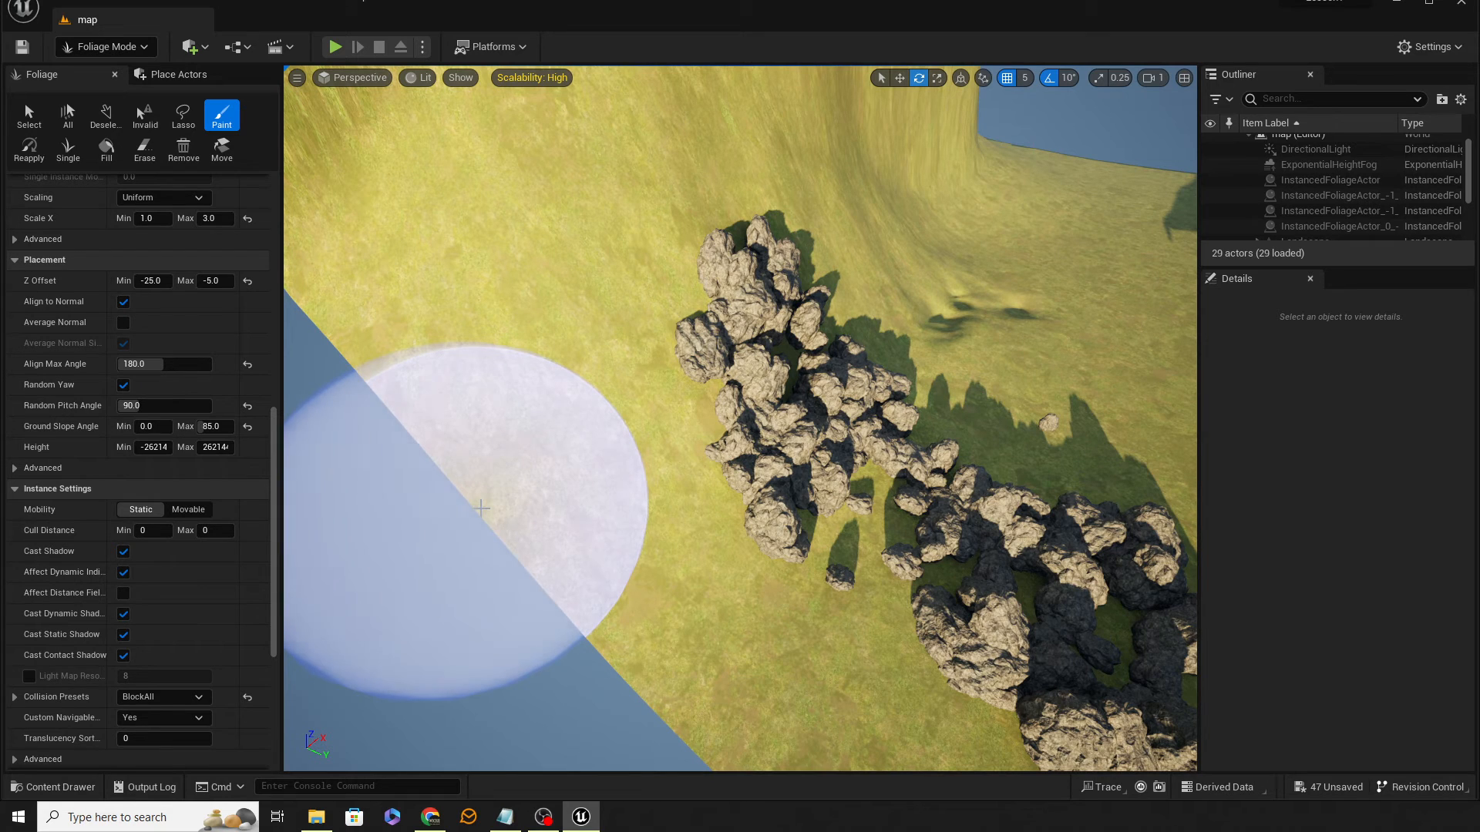
# Step: Enable Affect Distance Field Lighting for the rocks and paint a rock cluster on the slope
pyautogui.scroll(-10, 238, 597)
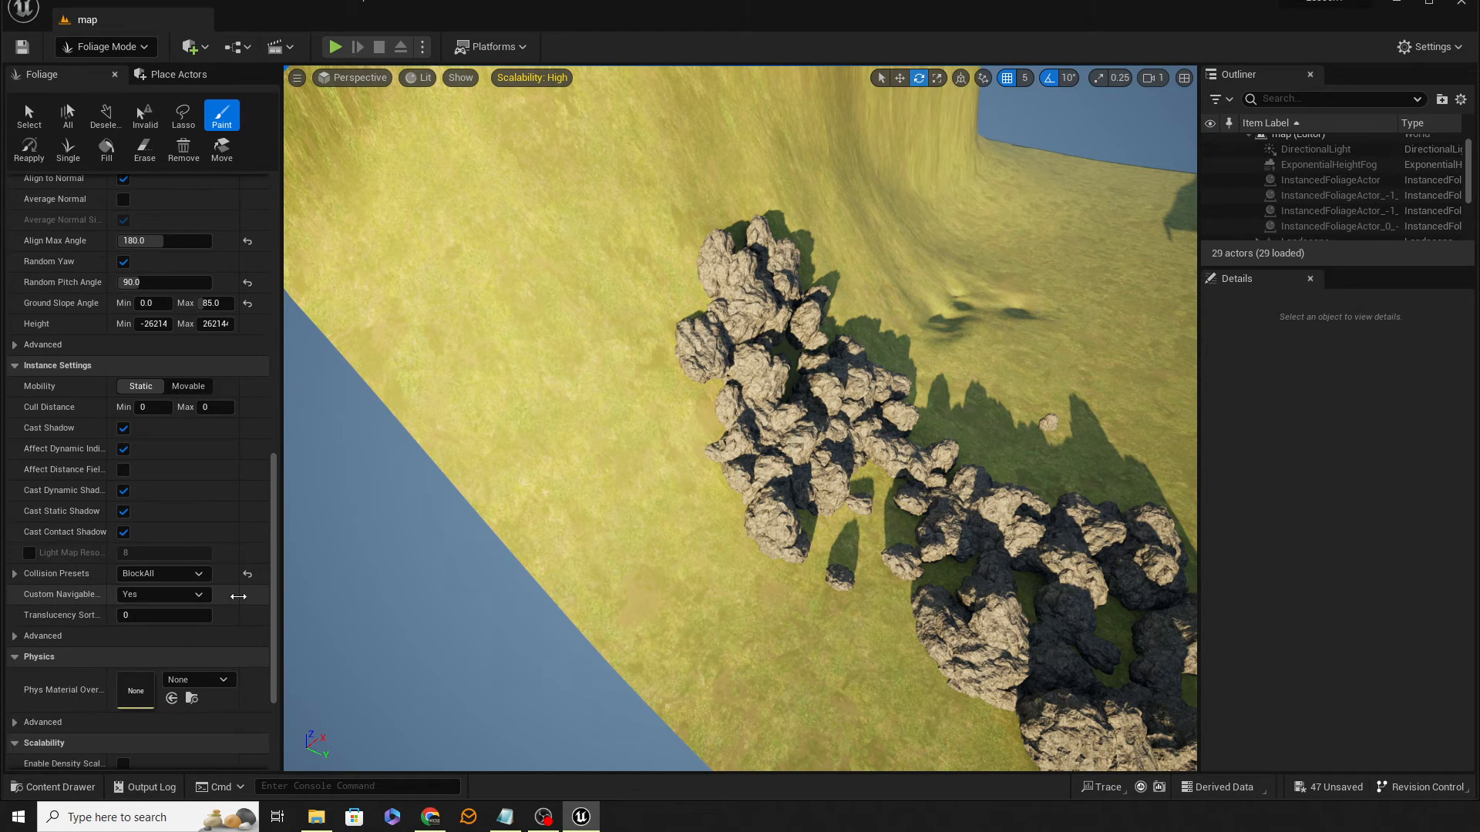
pyautogui.scroll(7, 238, 597)
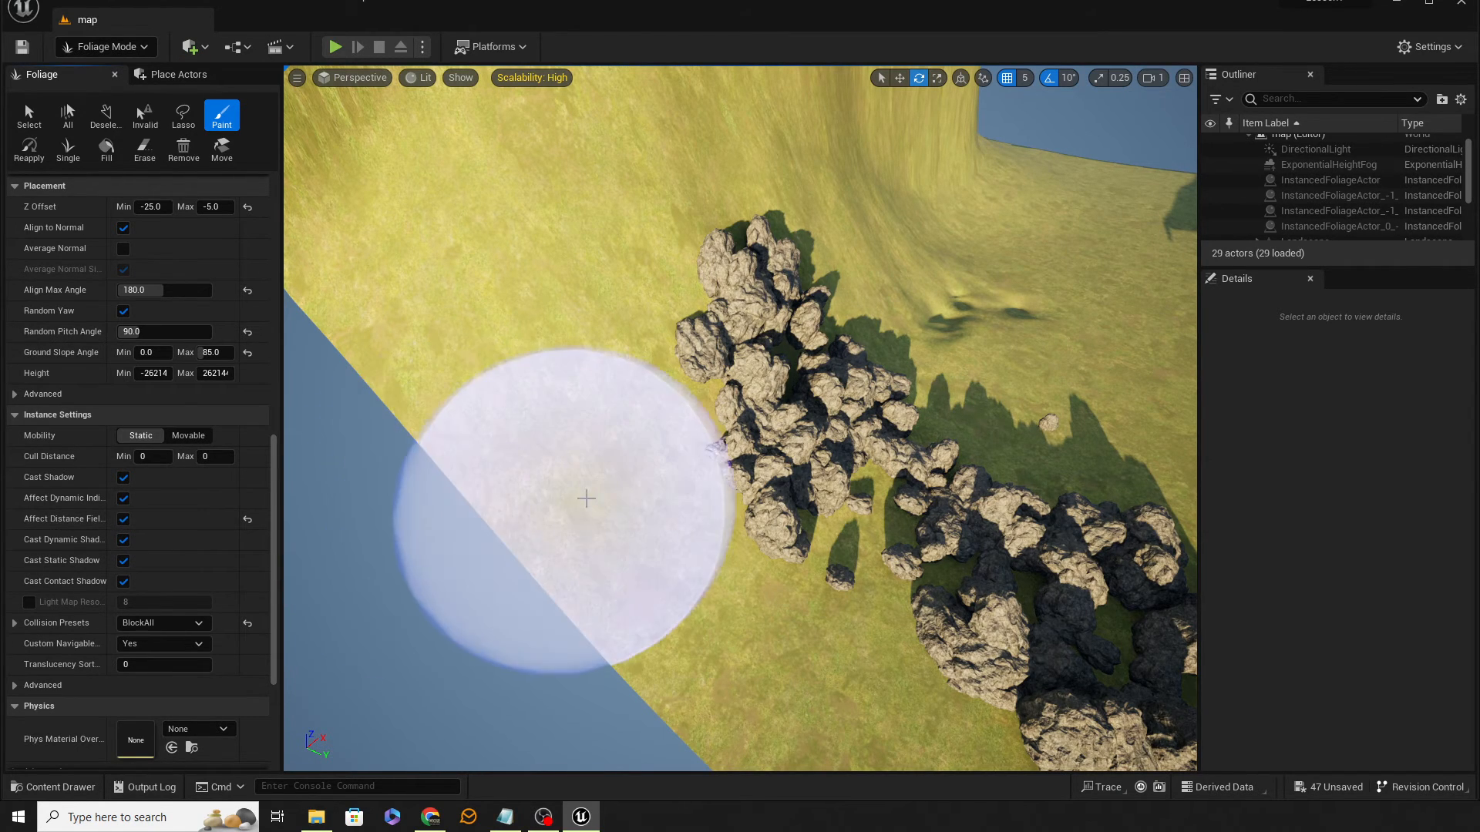
pyautogui.moveTo(586, 501)
pyautogui.mouseDown(button='right')
pyautogui.moveTo(647, 397)
pyautogui.moveTo(683, 378)
pyautogui.moveTo(539, 423)
pyautogui.mouseUp(button='right')
pyautogui.press('s')
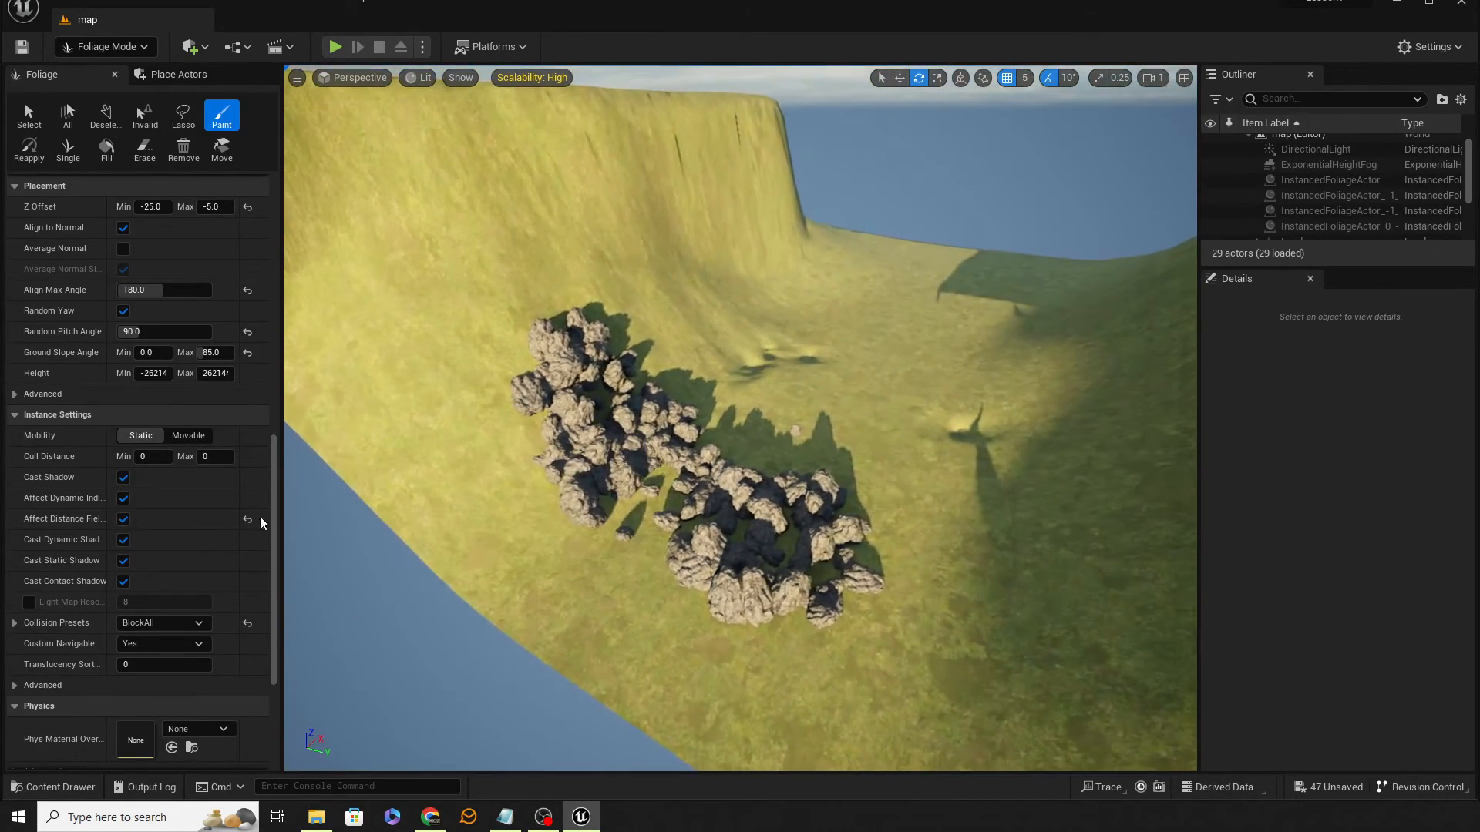
# Step: Set the rock Cull Distance to 2500 minimum and 5000 maximum and paint a test rock
pyautogui.scroll(4, 163, 562)
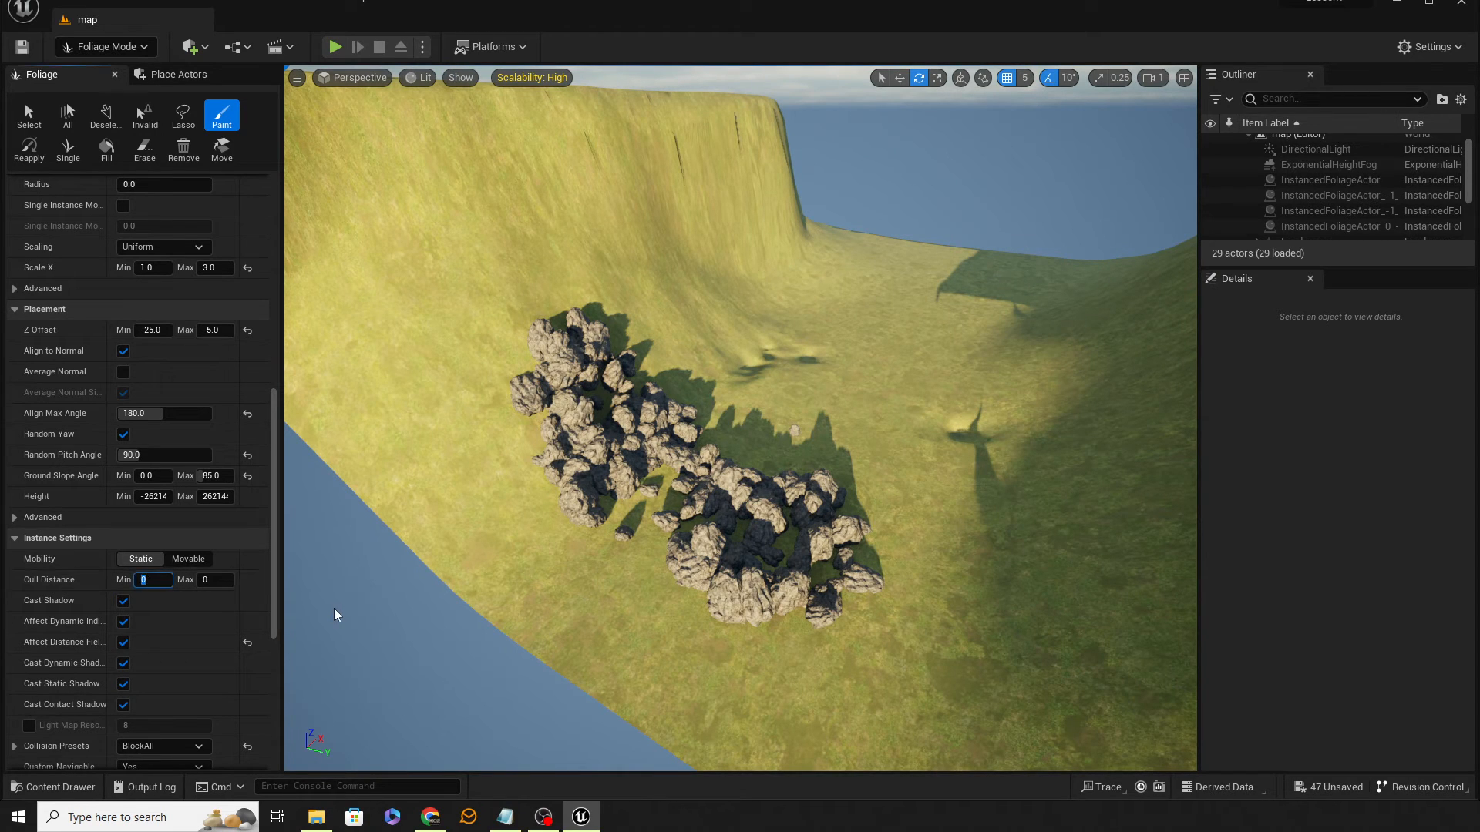
pyautogui.write('2500')
pyautogui.press('Tab')
pyautogui.write('5000')
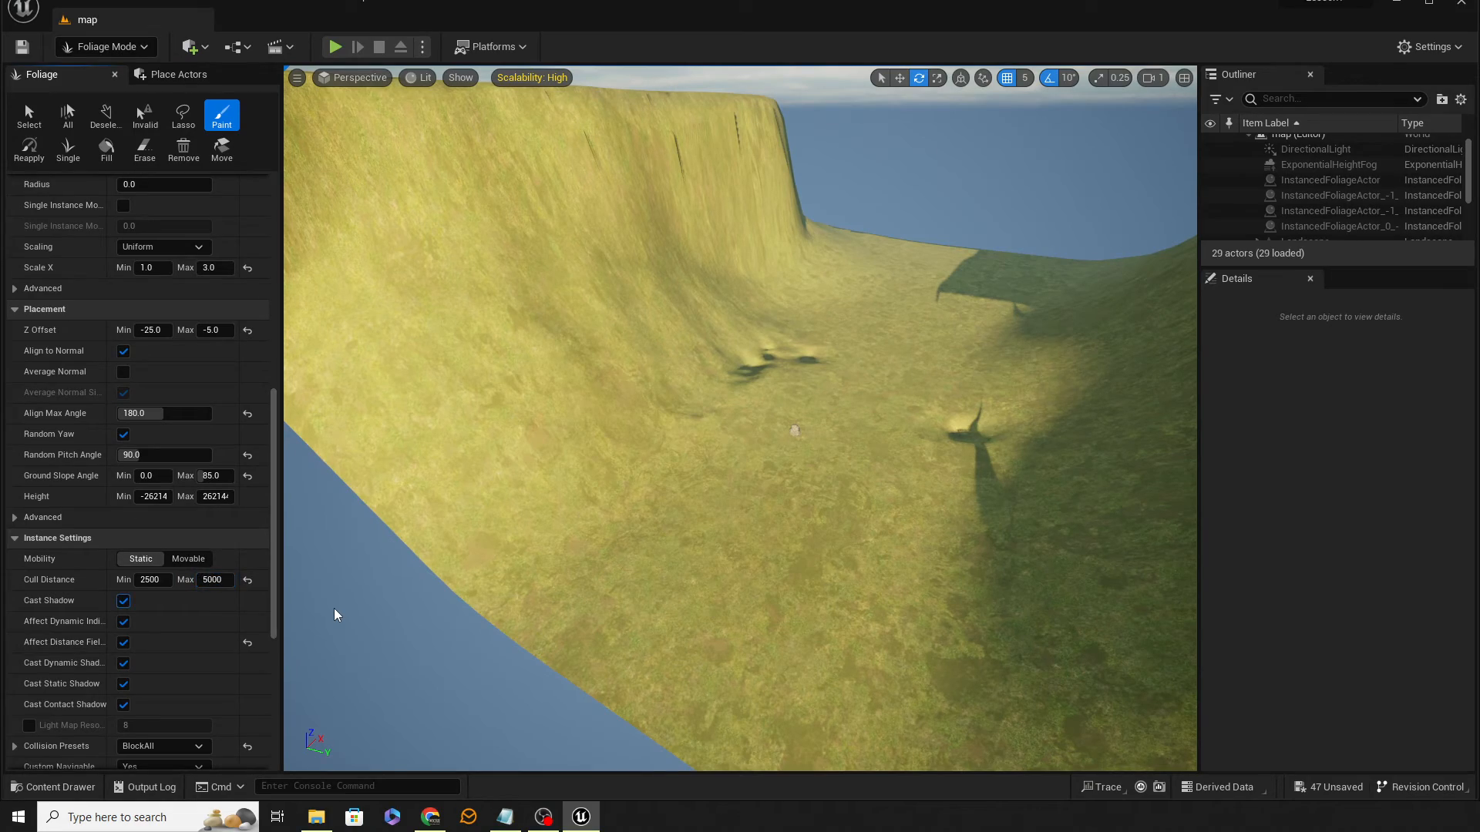
pyautogui.moveTo(838, 637)
pyautogui.mouseDown(button='right')
pyautogui.moveTo(809, 601)
pyautogui.moveTo(825, 624)
pyautogui.mouseUp(button='right')
pyautogui.press('w')
pyautogui.press('s')
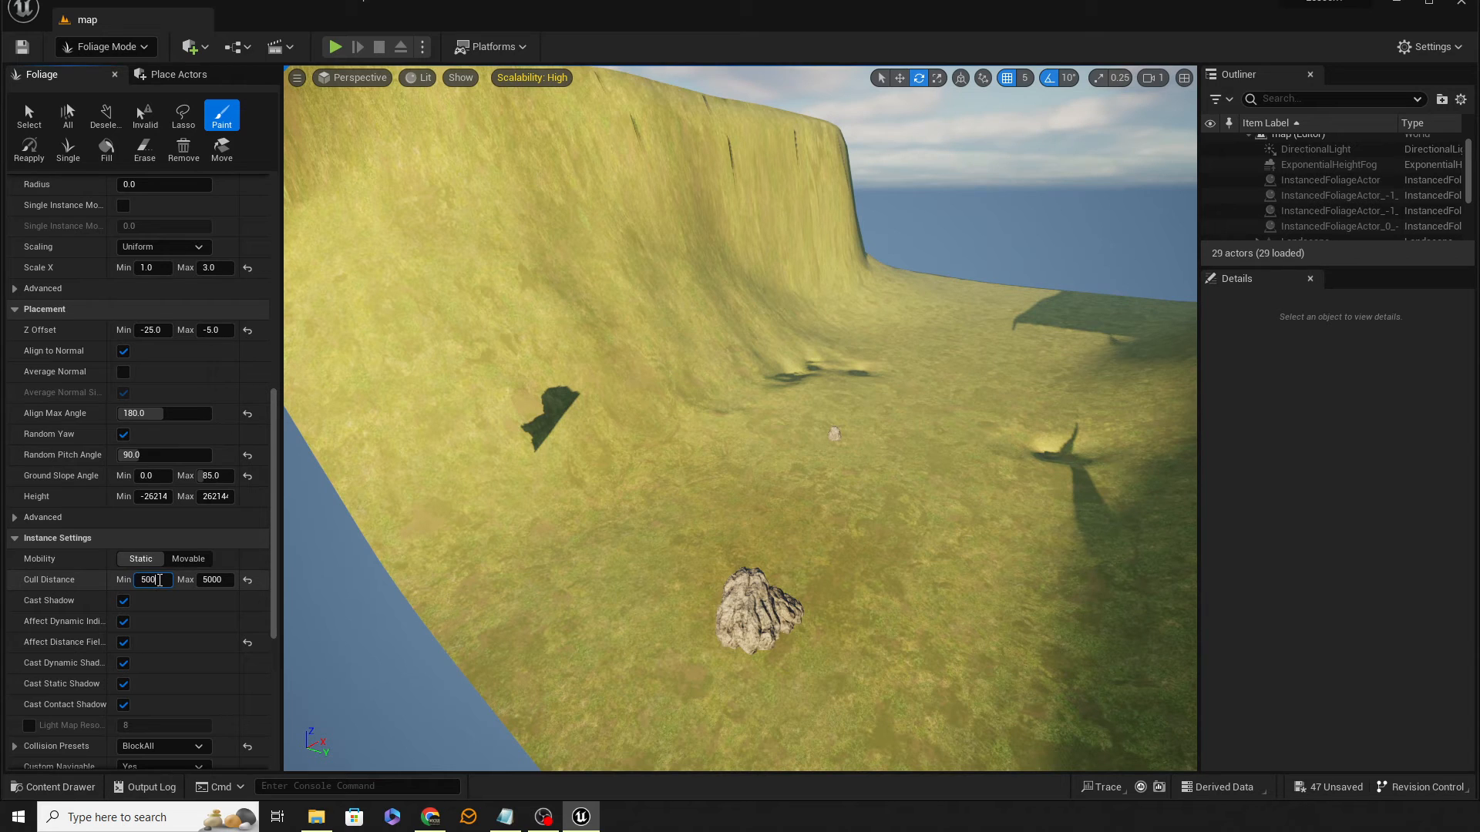
# Step: Set the Cull Distance to 5000 minimum and 10000 maximum and paint another rock cluster
pyautogui.press('Tab')
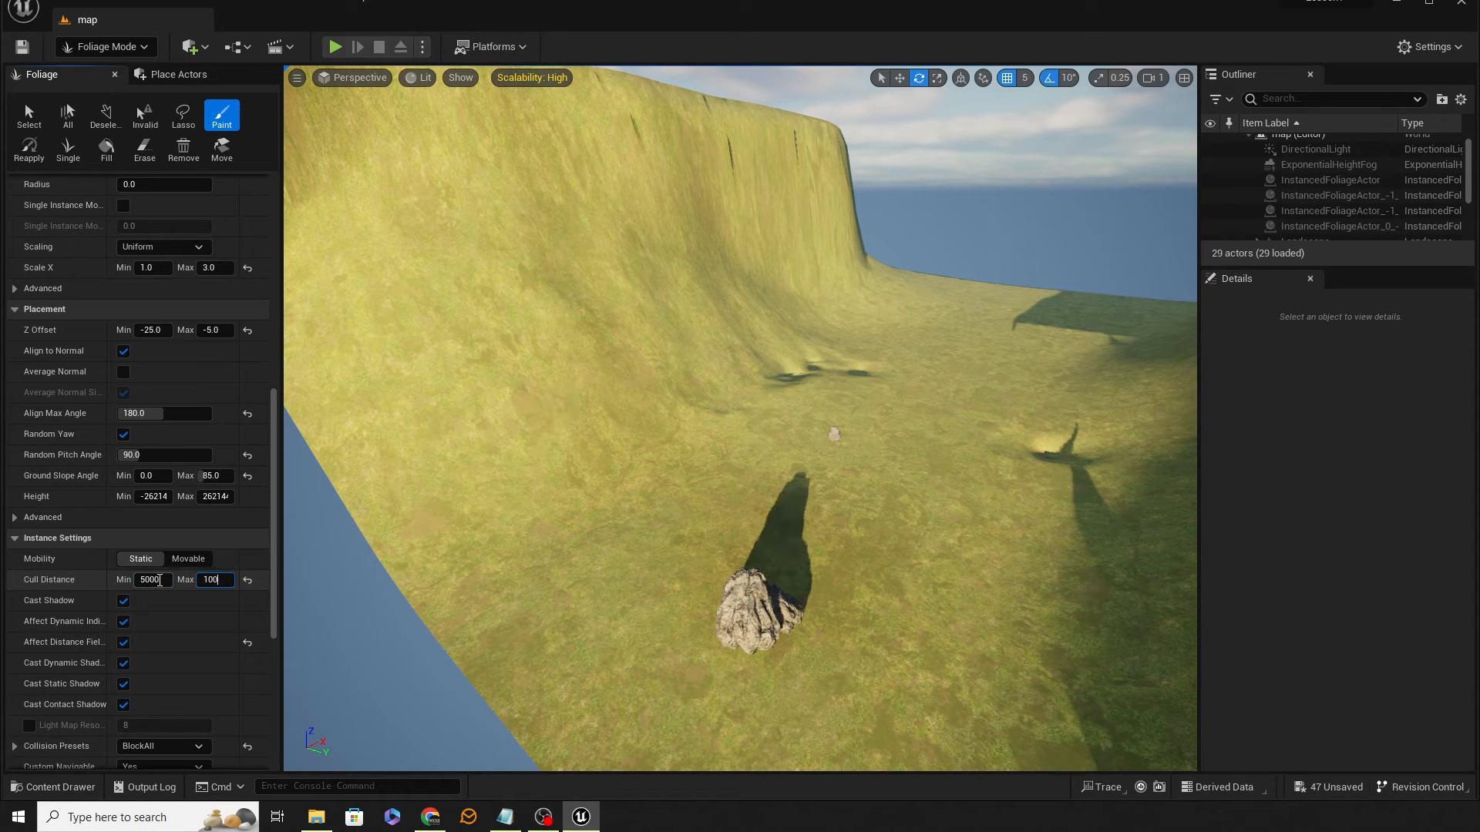
pyautogui.press('Return')
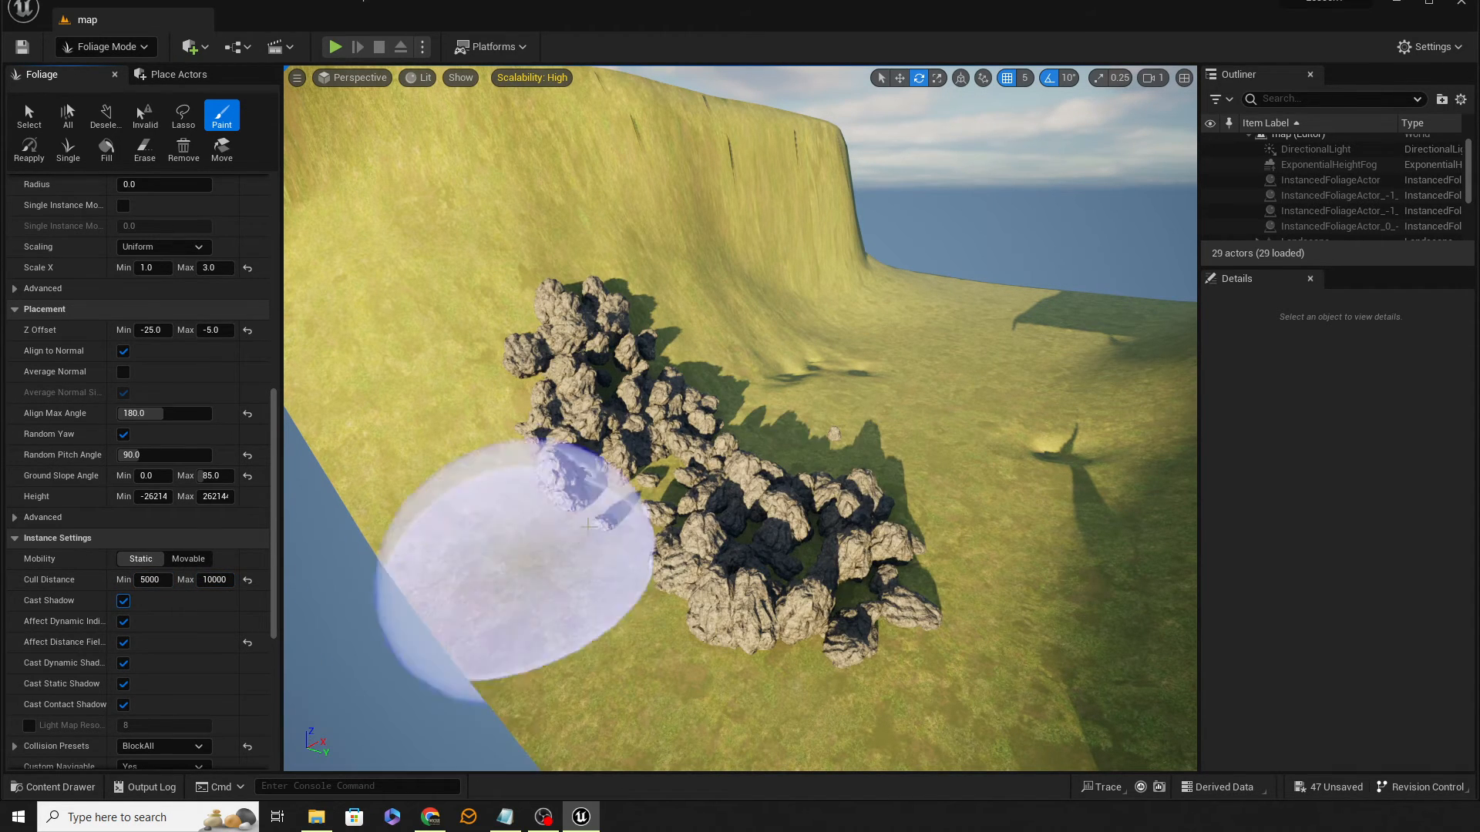
pyautogui.press('w')
pyautogui.moveTo(540, 539)
pyautogui.mouseDown(button='right')
pyautogui.moveTo(512, 533)
pyautogui.moveTo(518, 561)
pyautogui.moveTo(516, 544)
pyautogui.moveTo(536, 562)
pyautogui.mouseUp(button='right')
pyautogui.press('s')
pyautogui.press('w')
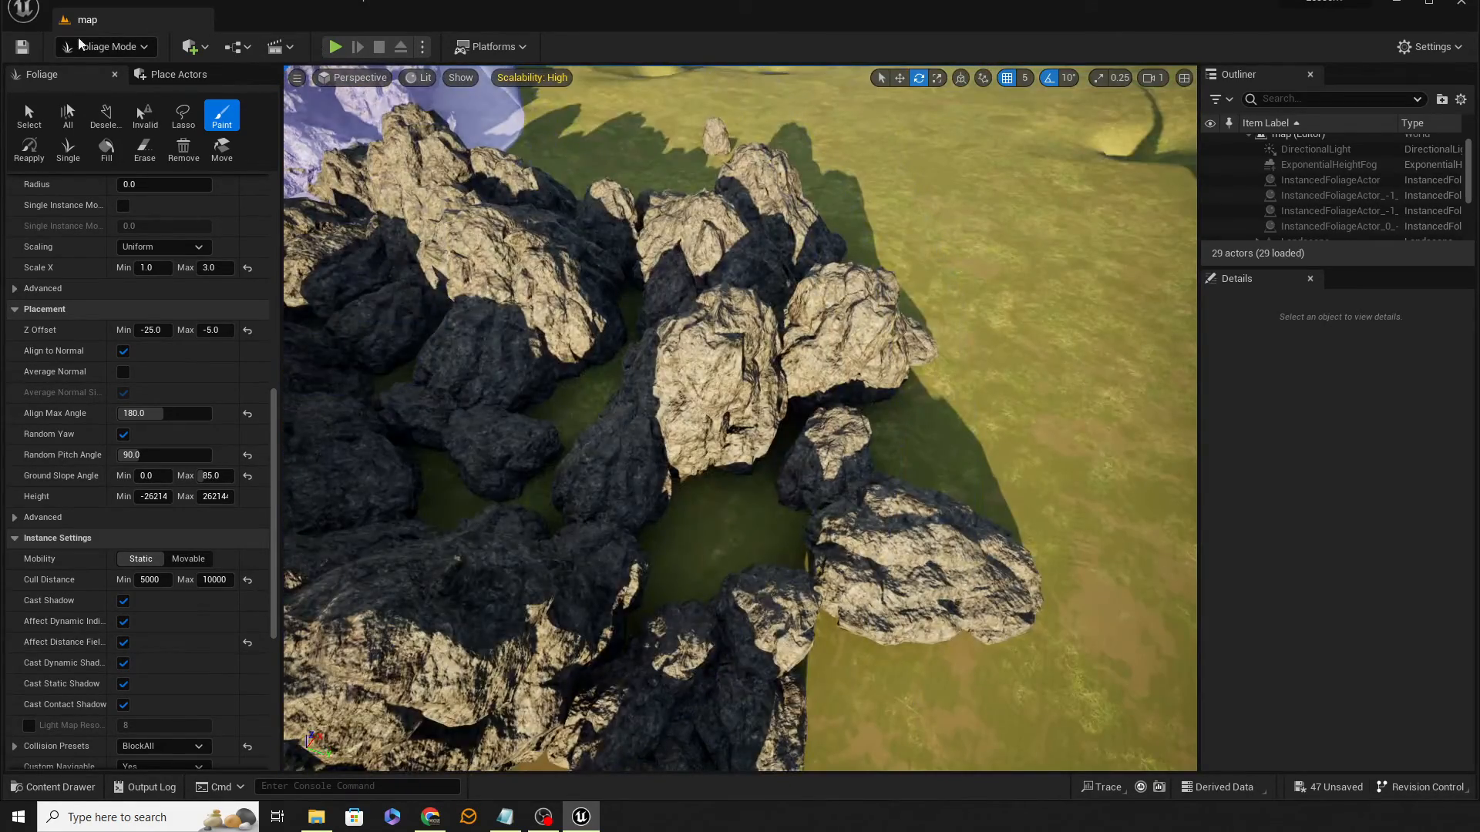
# Step: Save the current level
pyautogui.click(23, 47)
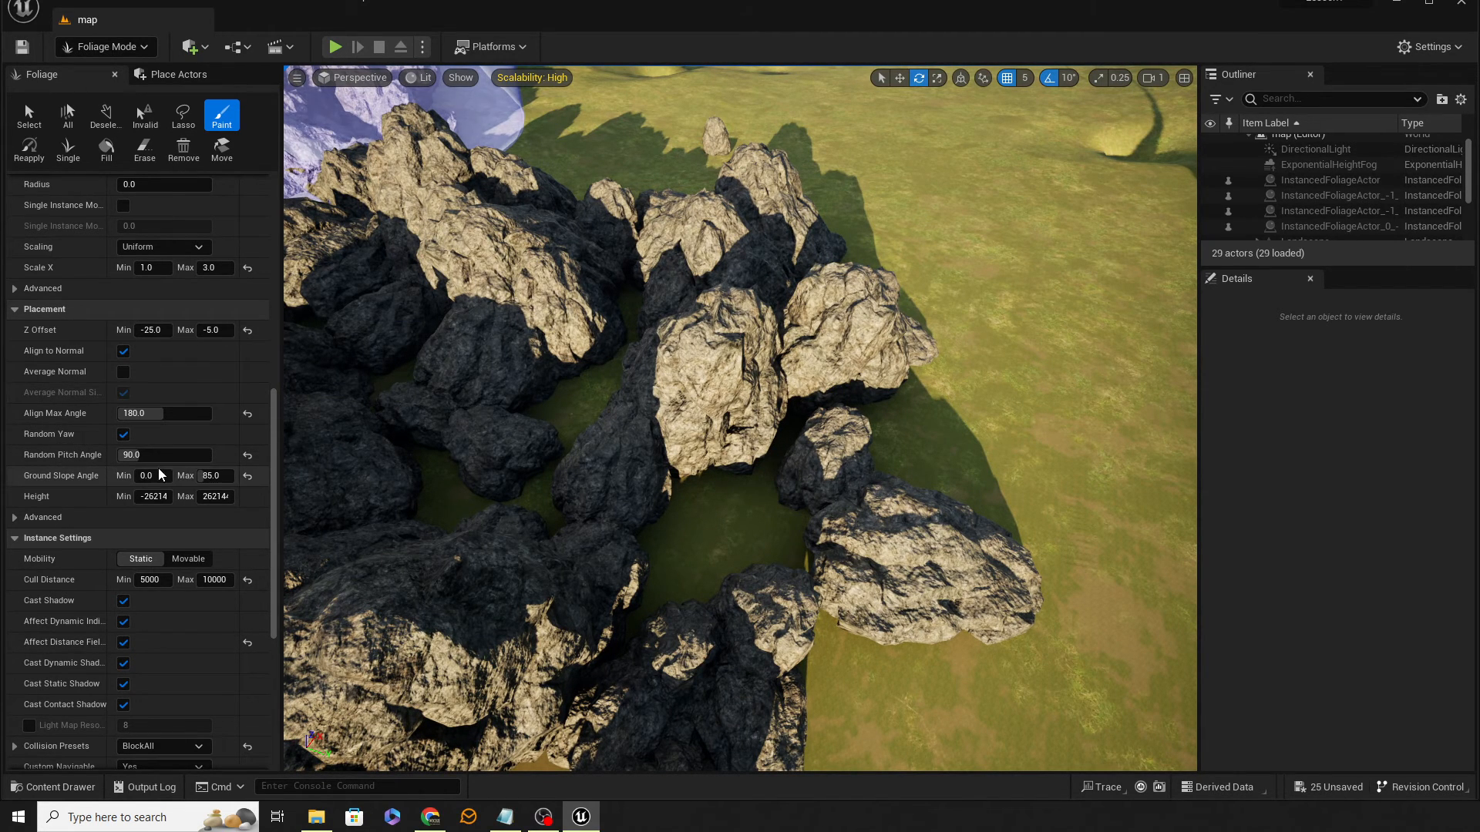
pyautogui.scroll(5, 203, 500)
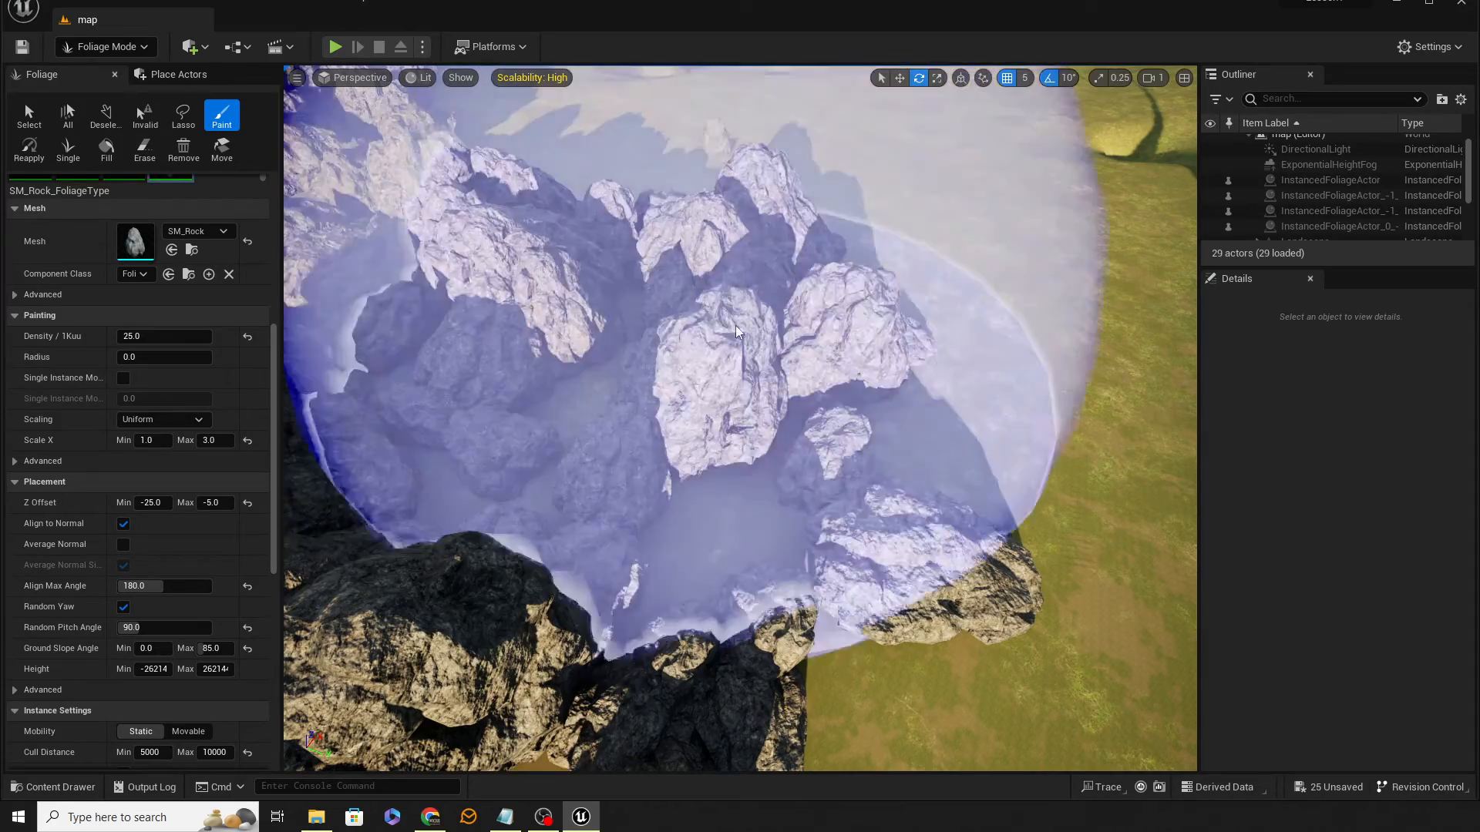
# Step: Erase the painted rock clusters from the slopes with the Erase tool
pyautogui.moveTo(713, 331); pyautogui.dragTo(746, 332, button='right')
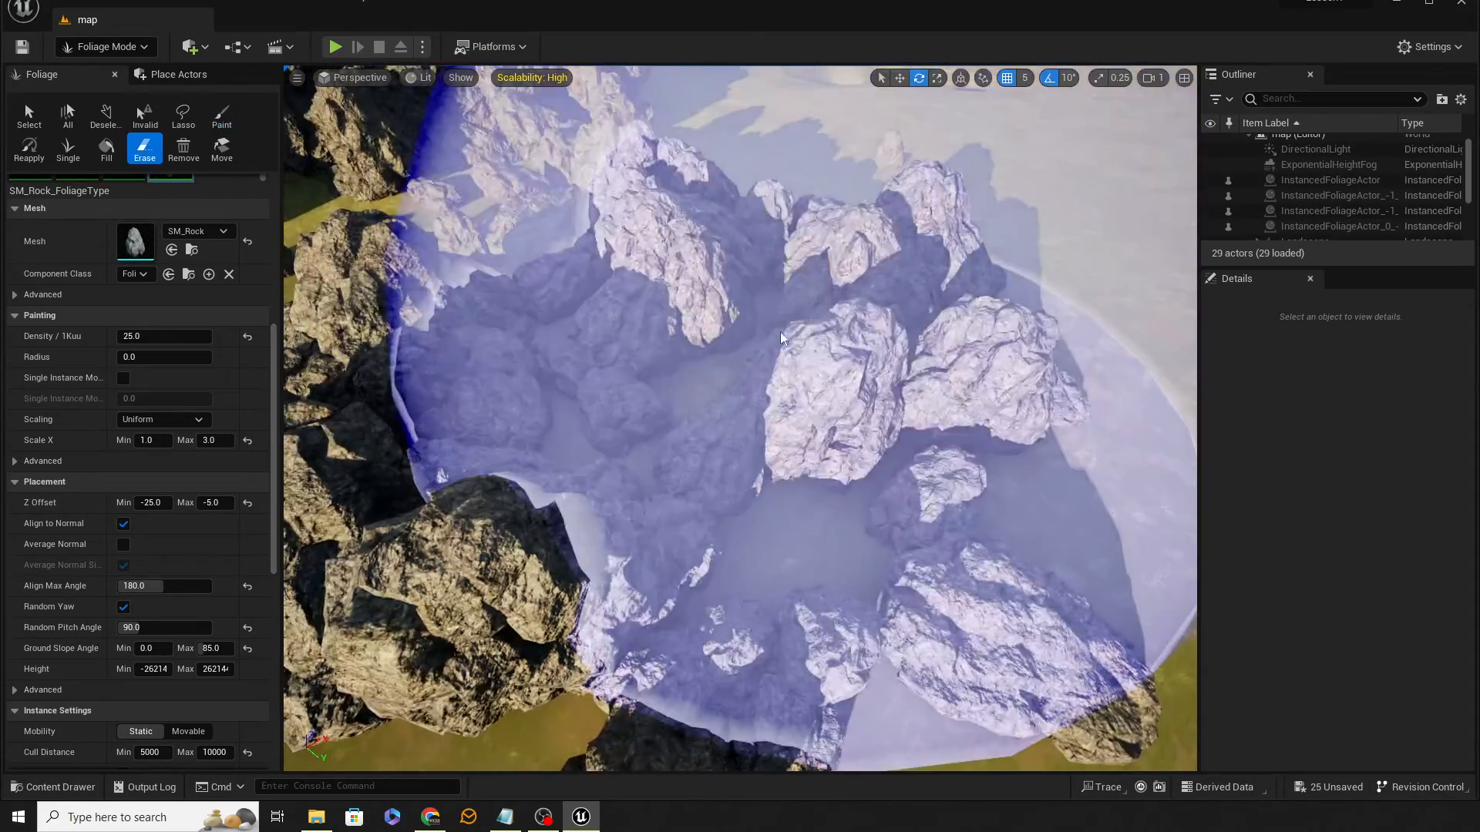
pyautogui.keyDown('shift'); pyautogui.click(745, 332); pyautogui.keyUp('shift')
pyautogui.moveTo(555, 221)
pyautogui.keyDown('shift'); pyautogui.mouseDown()
pyautogui.moveTo(439, 558)
pyautogui.moveTo(404, 40)
pyautogui.moveTo(640, 88)
pyautogui.mouseUp(); pyautogui.keyUp('shift')
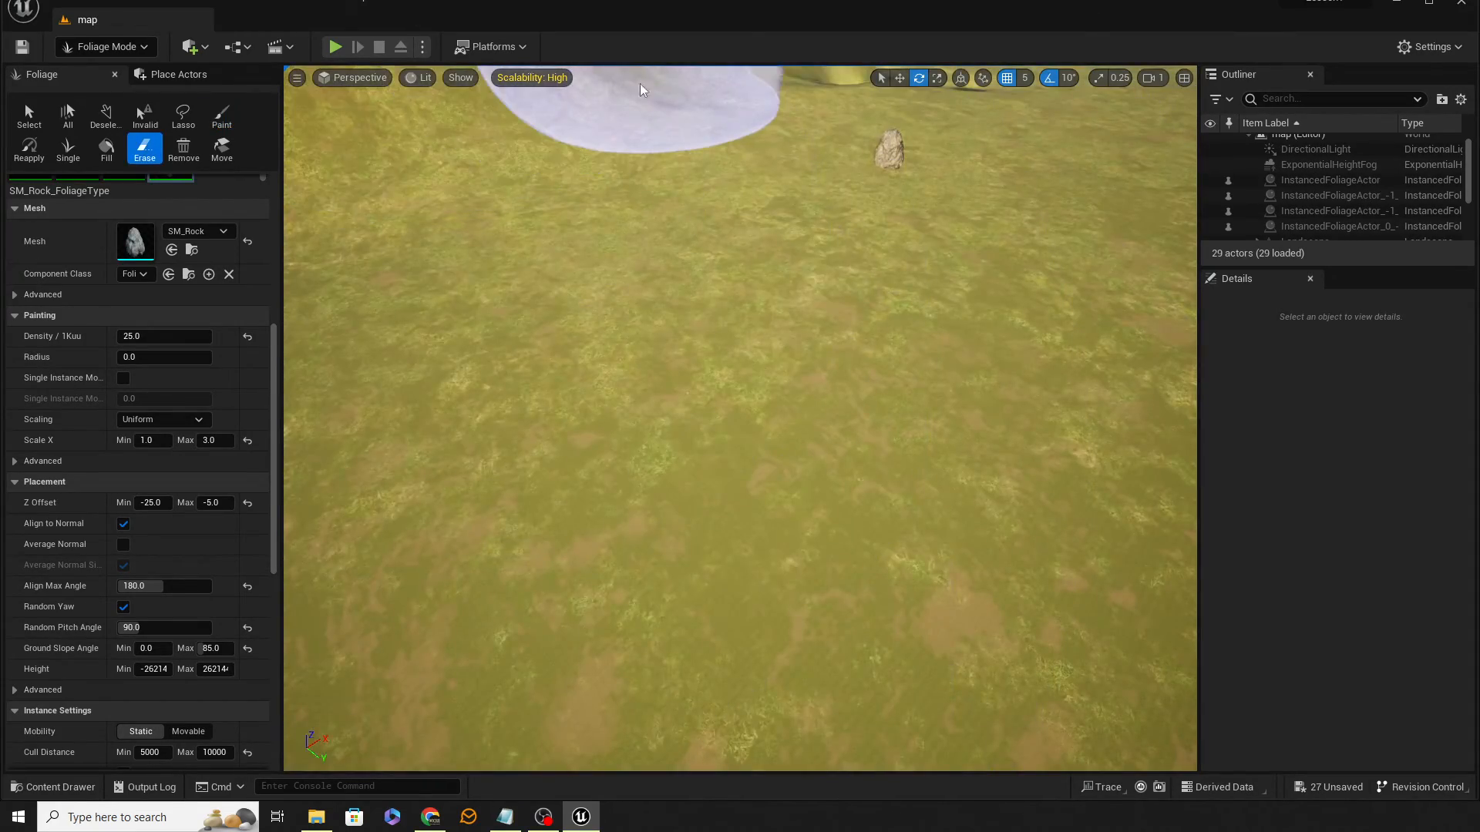
pyautogui.moveTo(641, 88); pyautogui.dragTo(493, 46, button='right')
pyautogui.moveTo(493, 386); pyautogui.dragTo(697, 316, button='right')
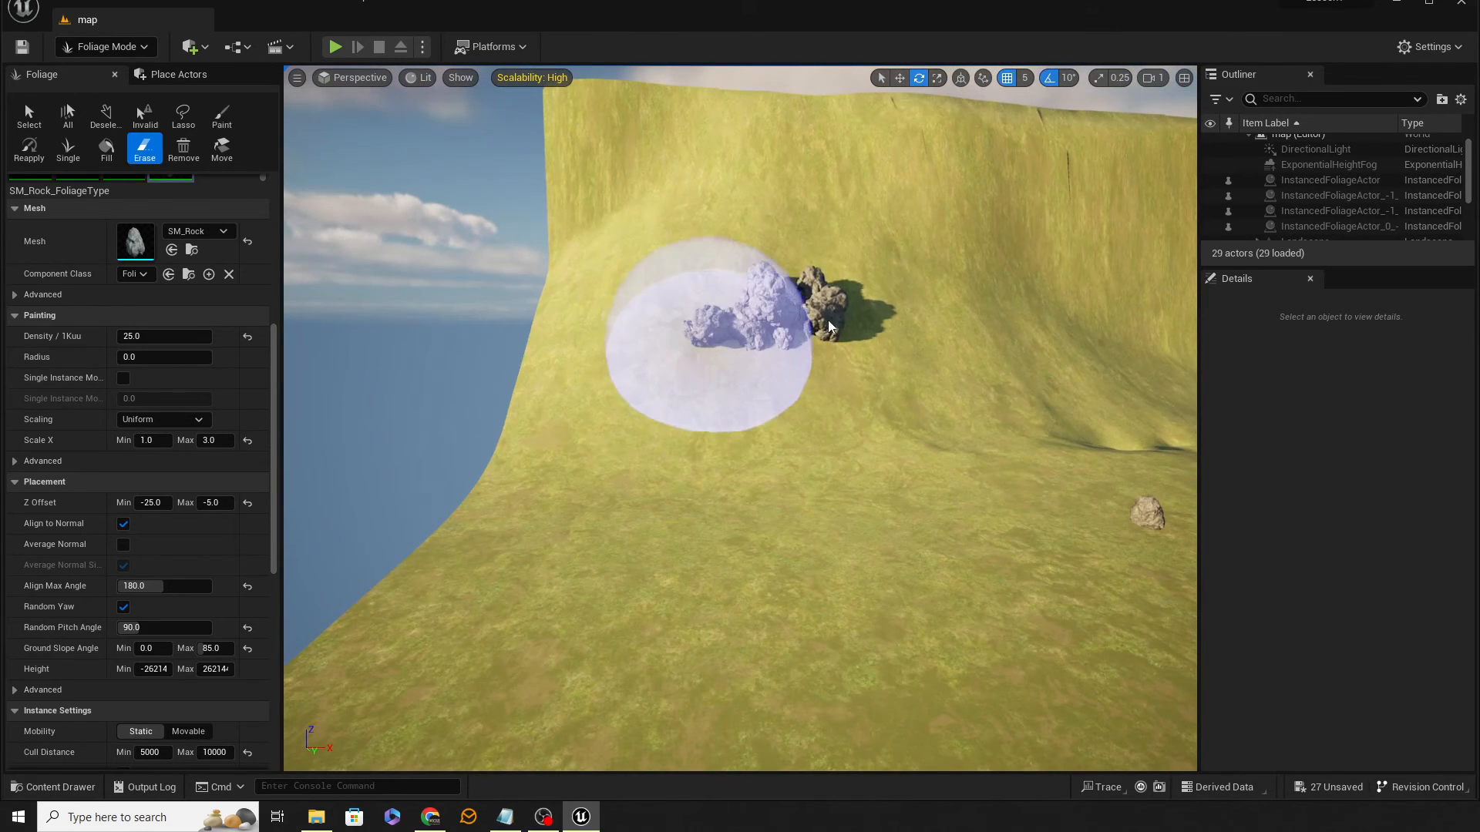
pyautogui.keyDown('shift'); pyautogui.moveTo(713, 331); pyautogui.dragTo(809, 307); pyautogui.keyUp('shift')
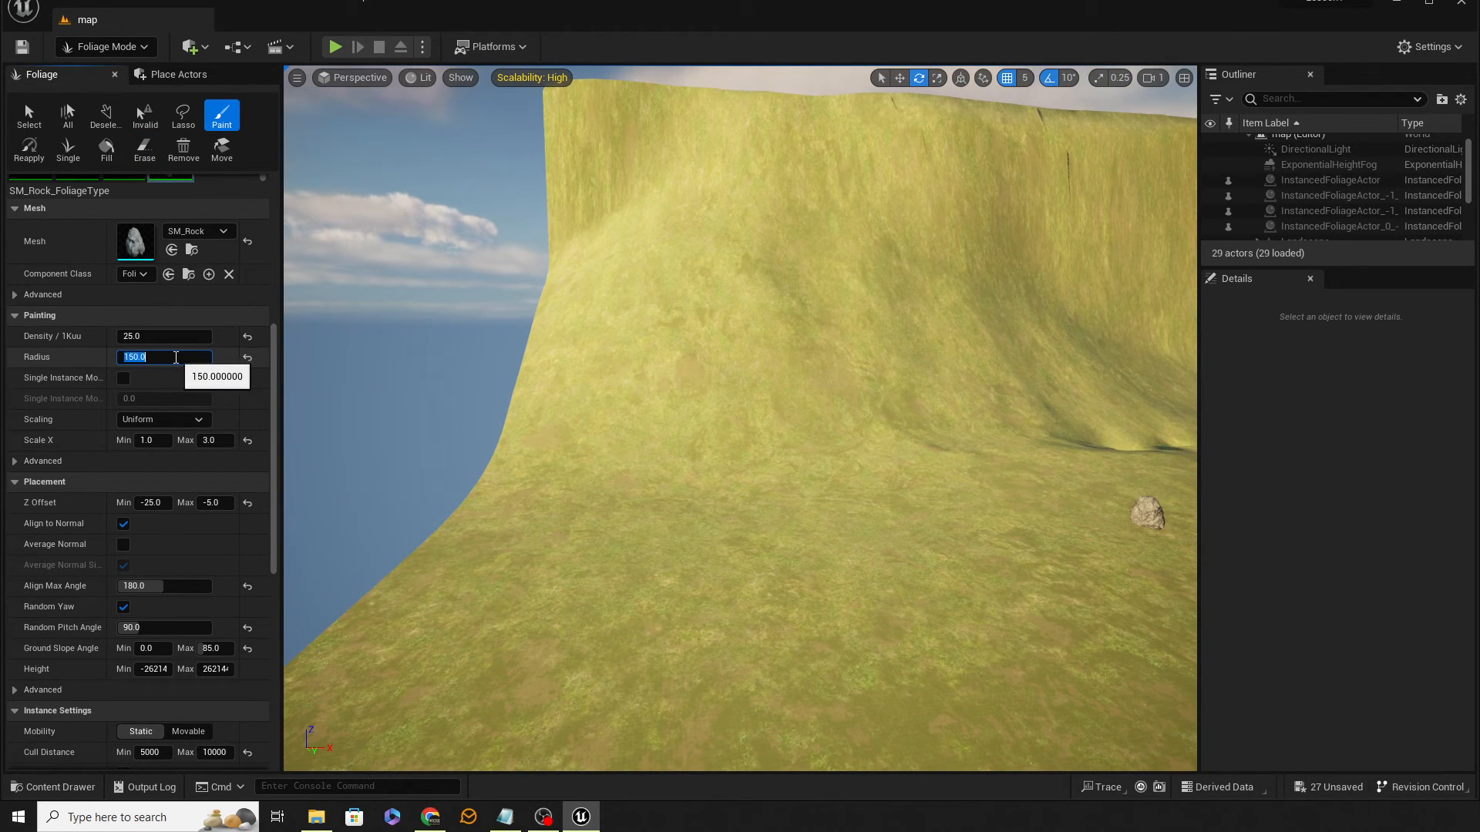
# Step: Try rock Radius values of 150 and 350, painting a test cluster with each and undoing it
pyautogui.moveTo(853, 529); pyautogui.dragTo(866, 545)
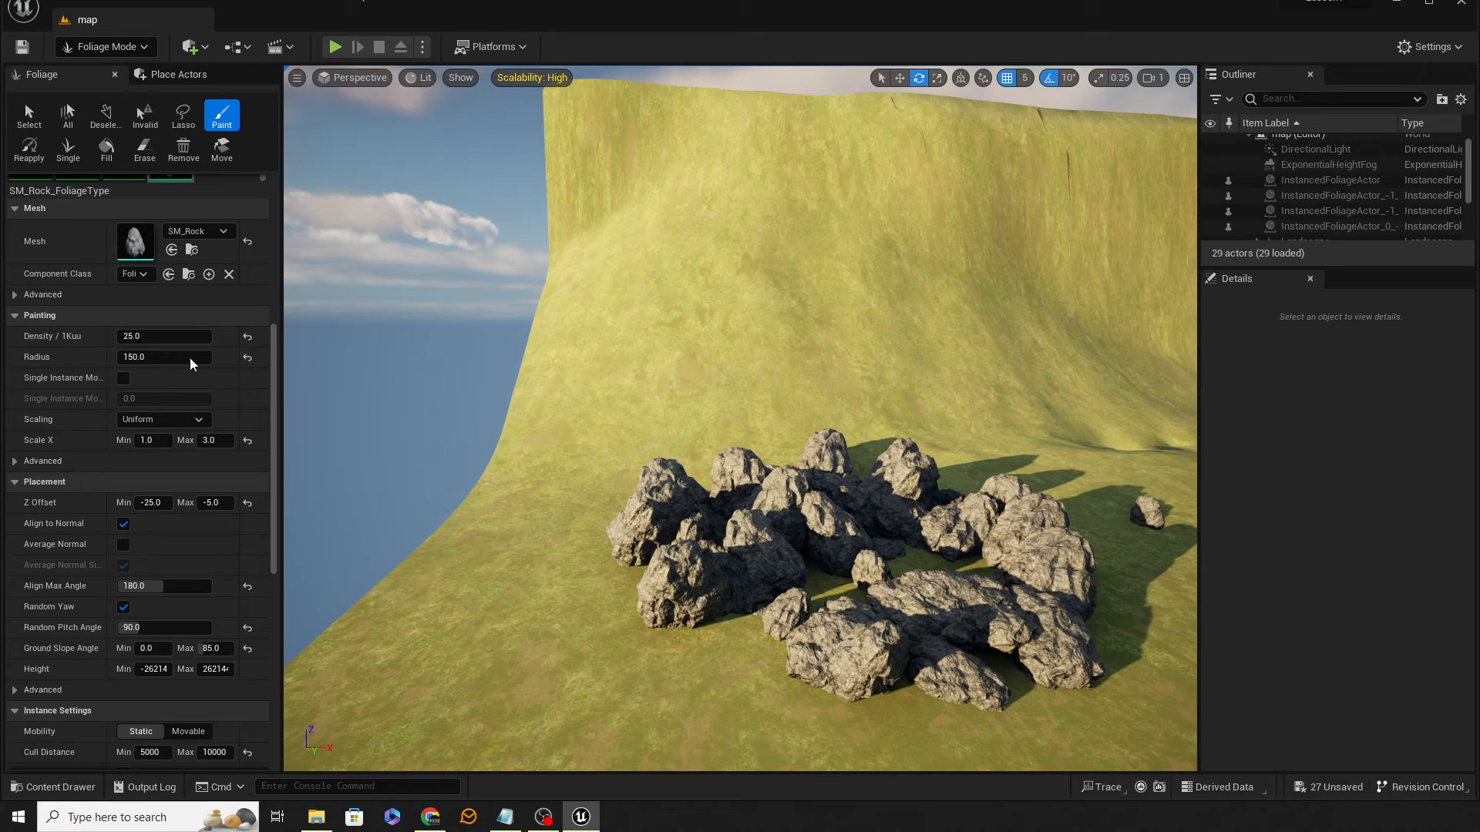
pyautogui.hotkey('ctrl', 'z')
pyautogui.click(163, 359)
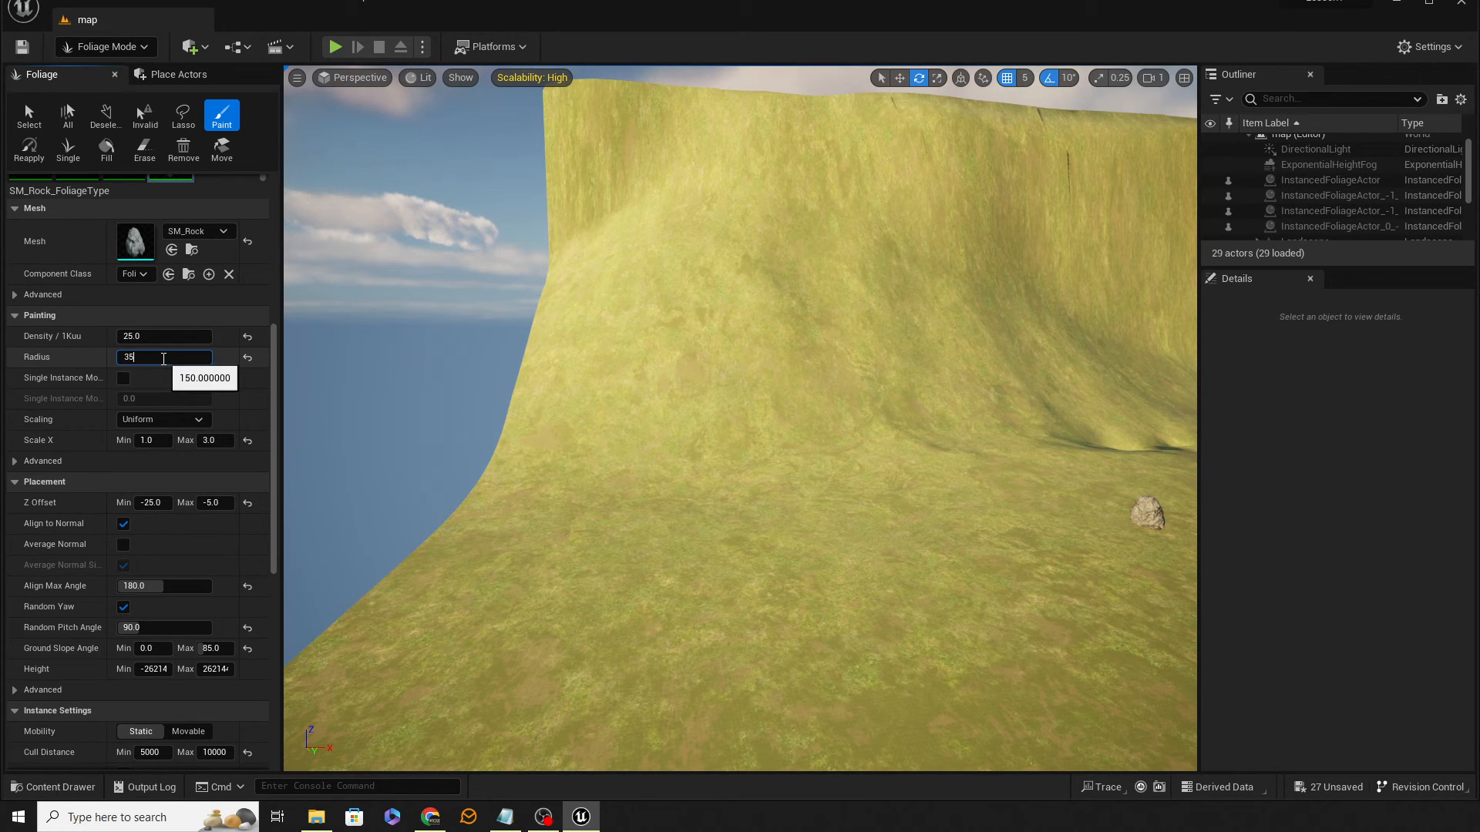
pyautogui.click(710, 544)
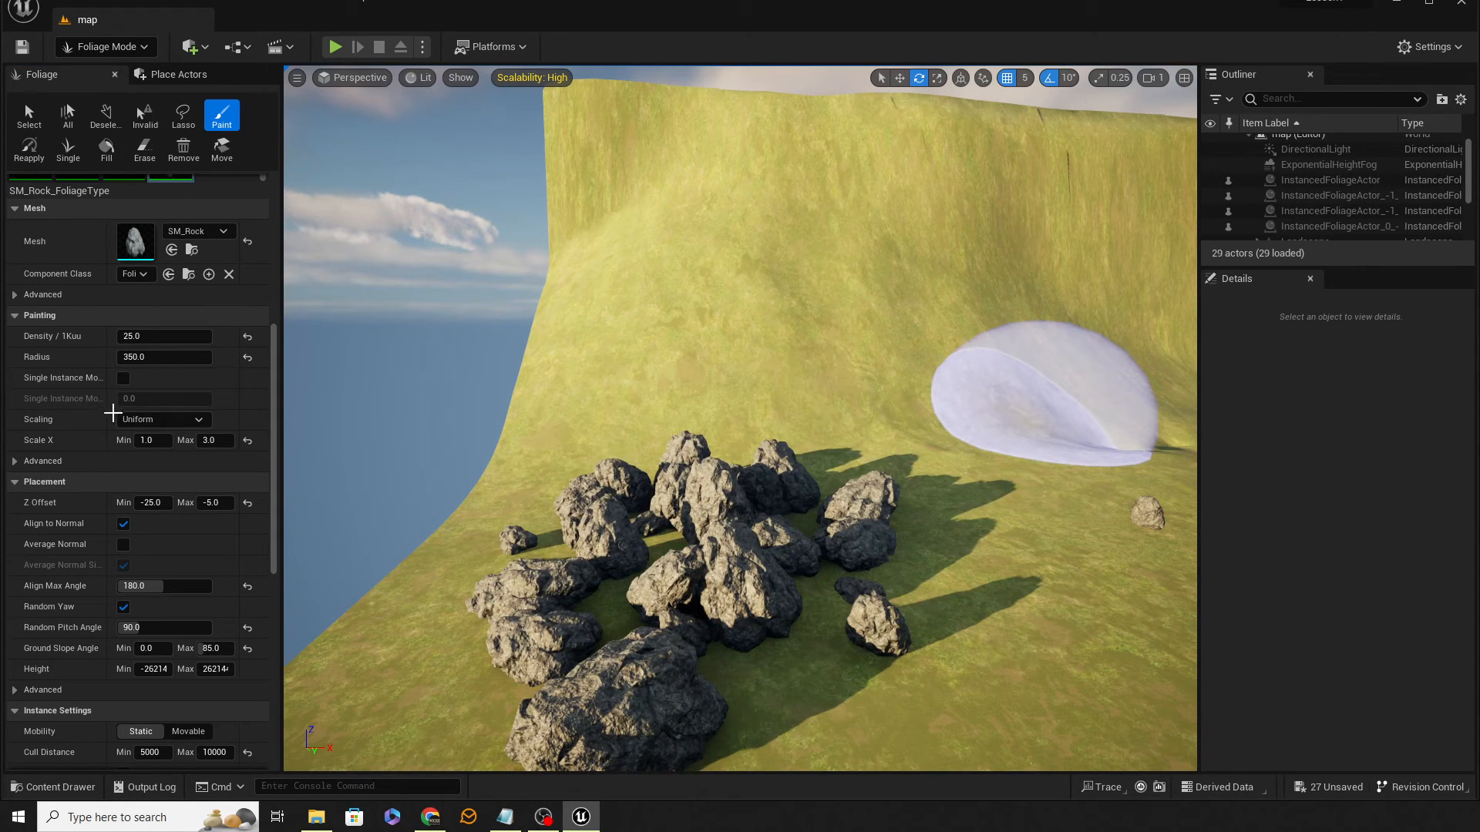
pyautogui.hotkey('ctrl', 'z')
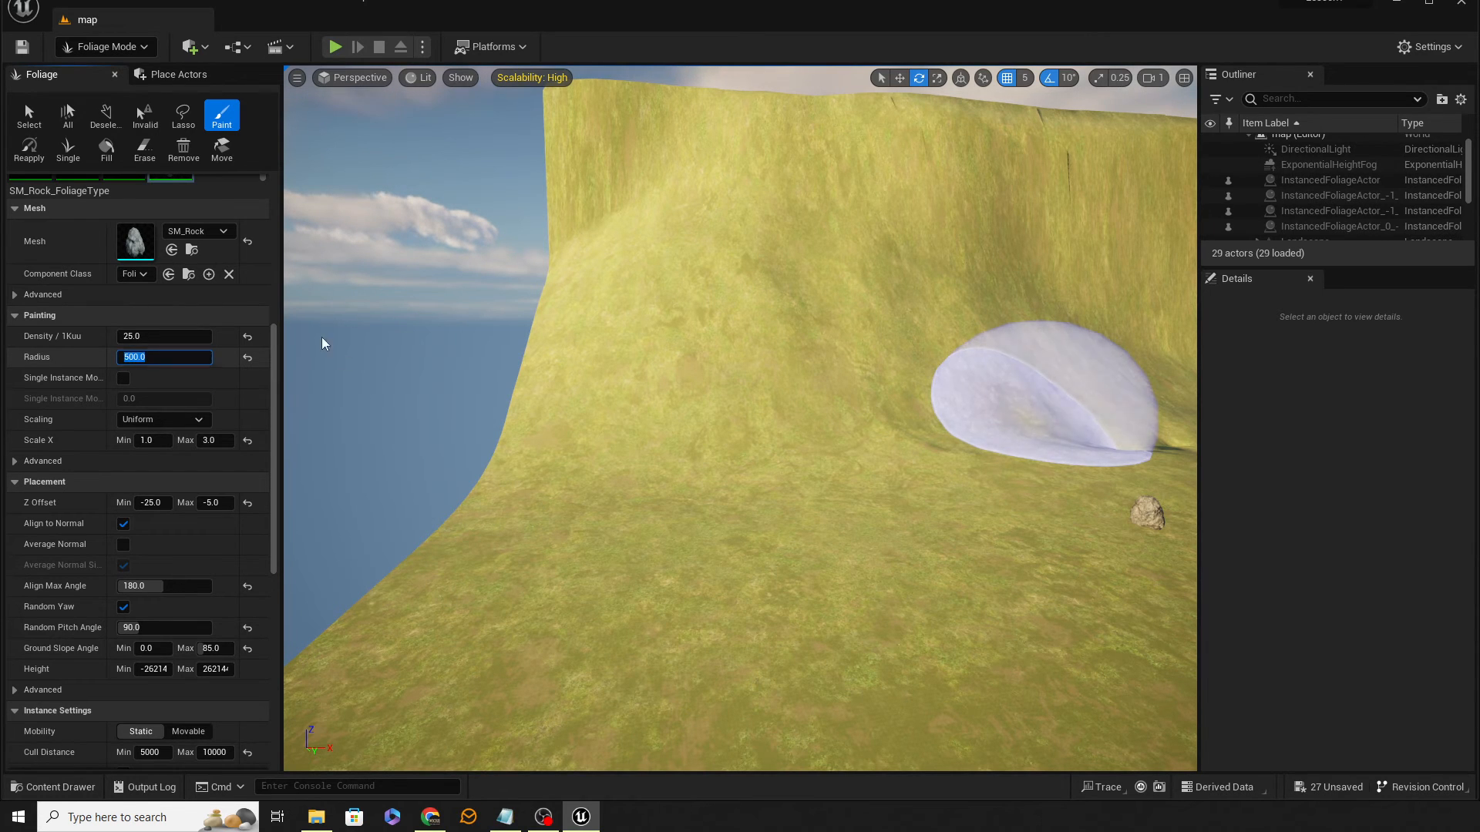
# Step: Paint a test cluster at Radius 500, undo it, and set the rock Radius to 250
pyautogui.click(765, 561)
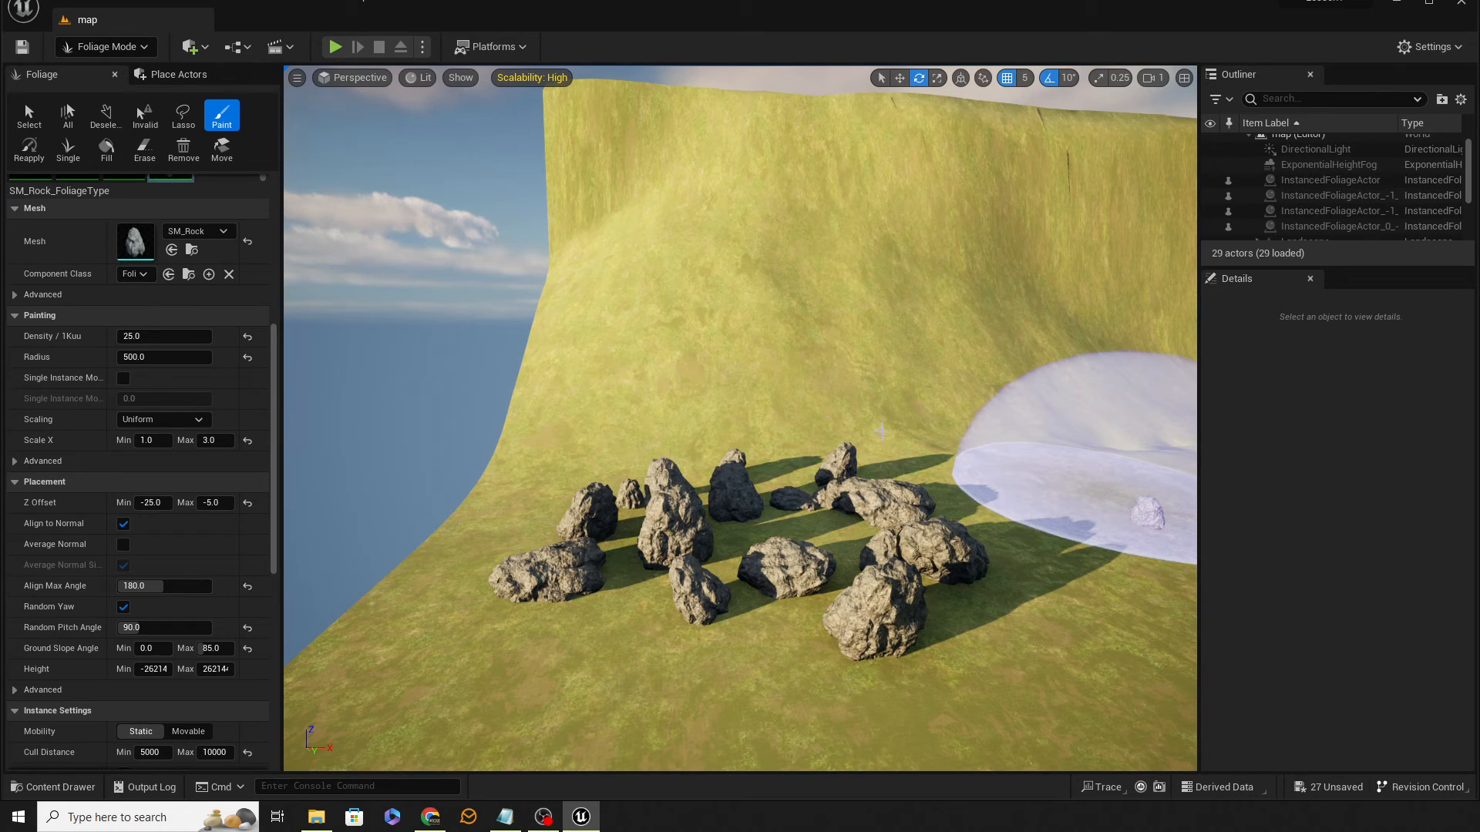
pyautogui.hotkey('ctrl', 'z')
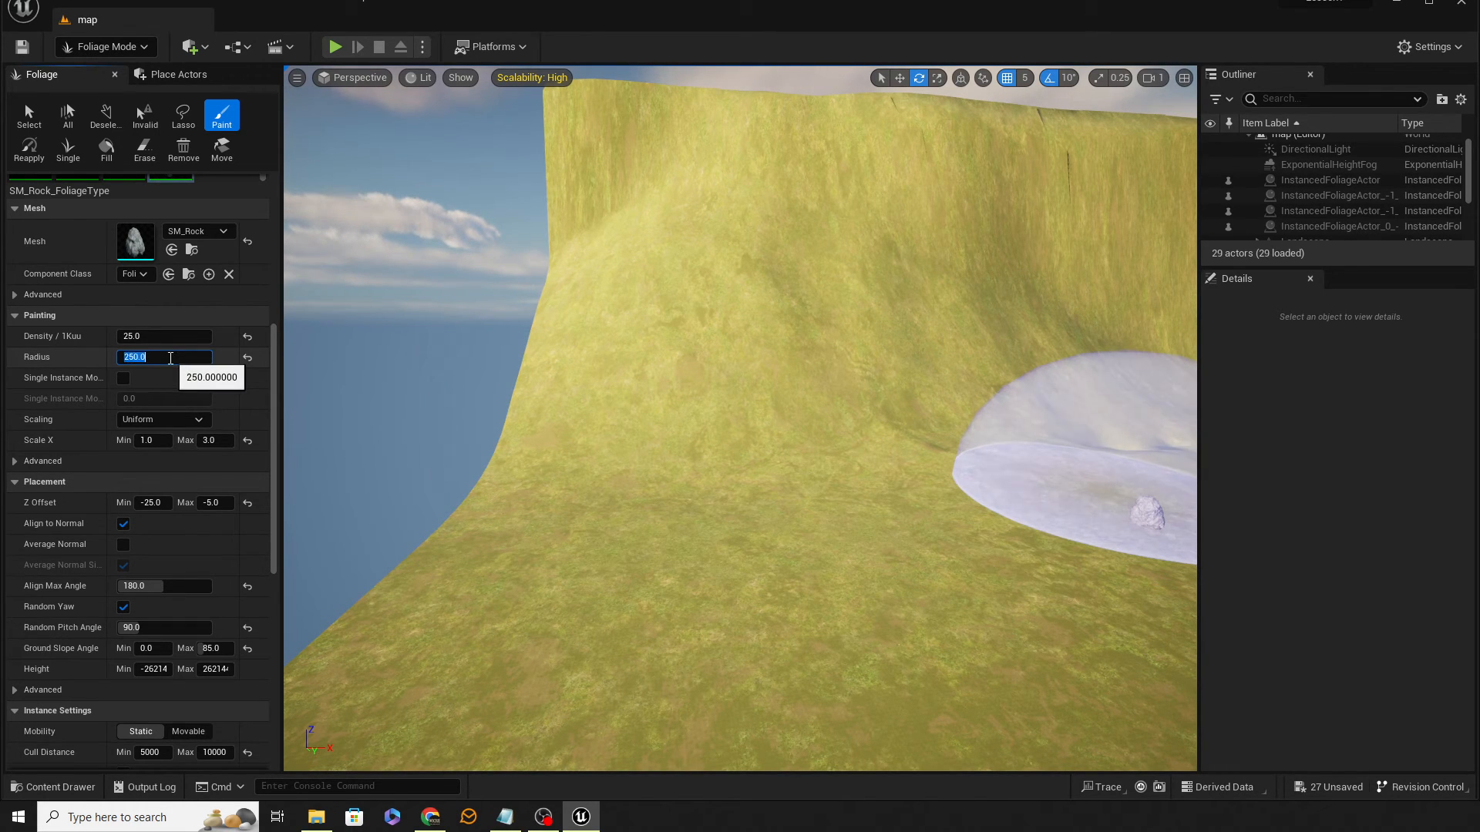
pyautogui.scroll(5, 235, 420)
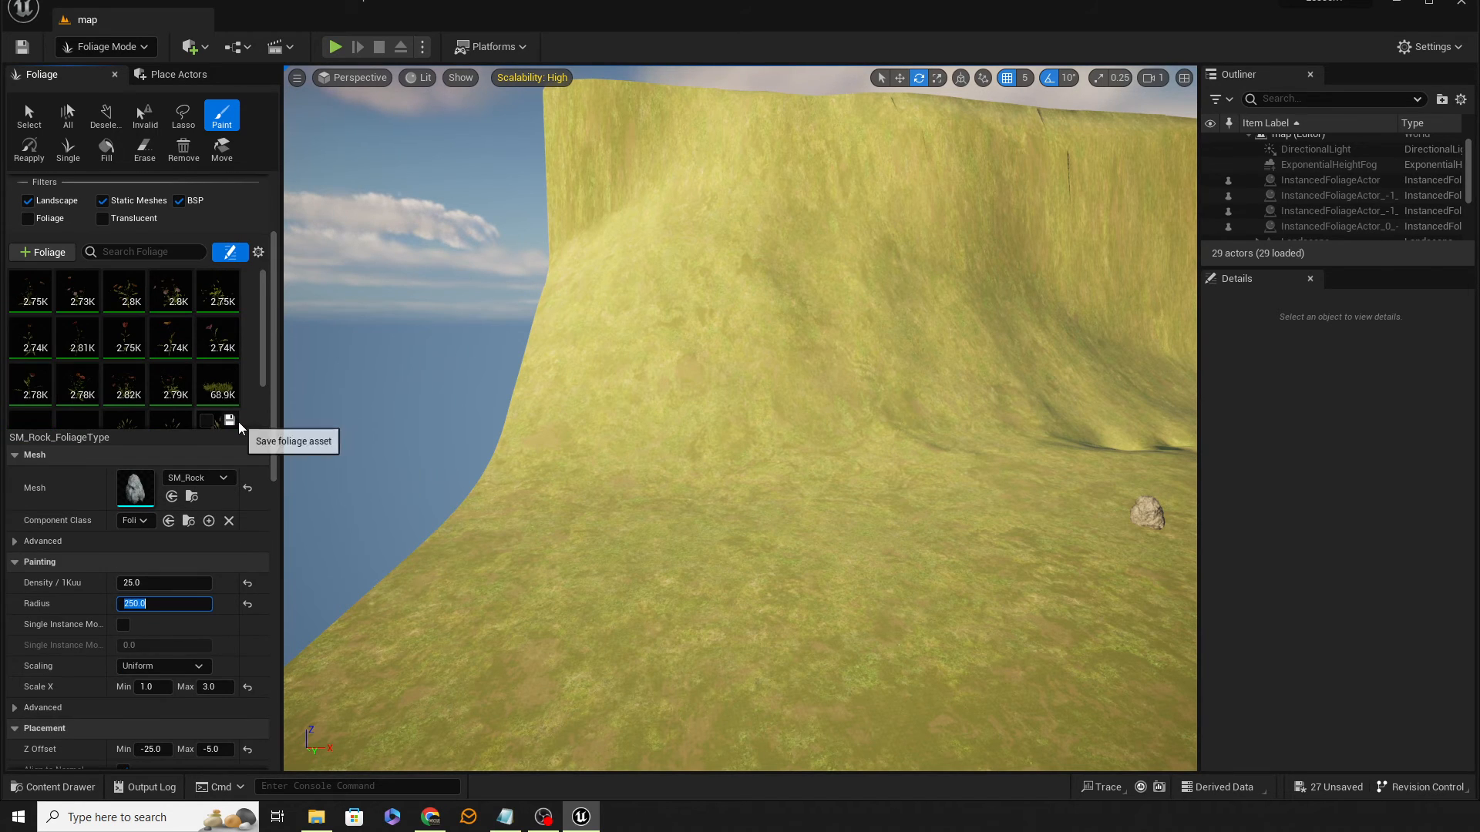
# Step: Select every foliage type in the foliage palette
pyautogui.scroll(-1, 162, 359)
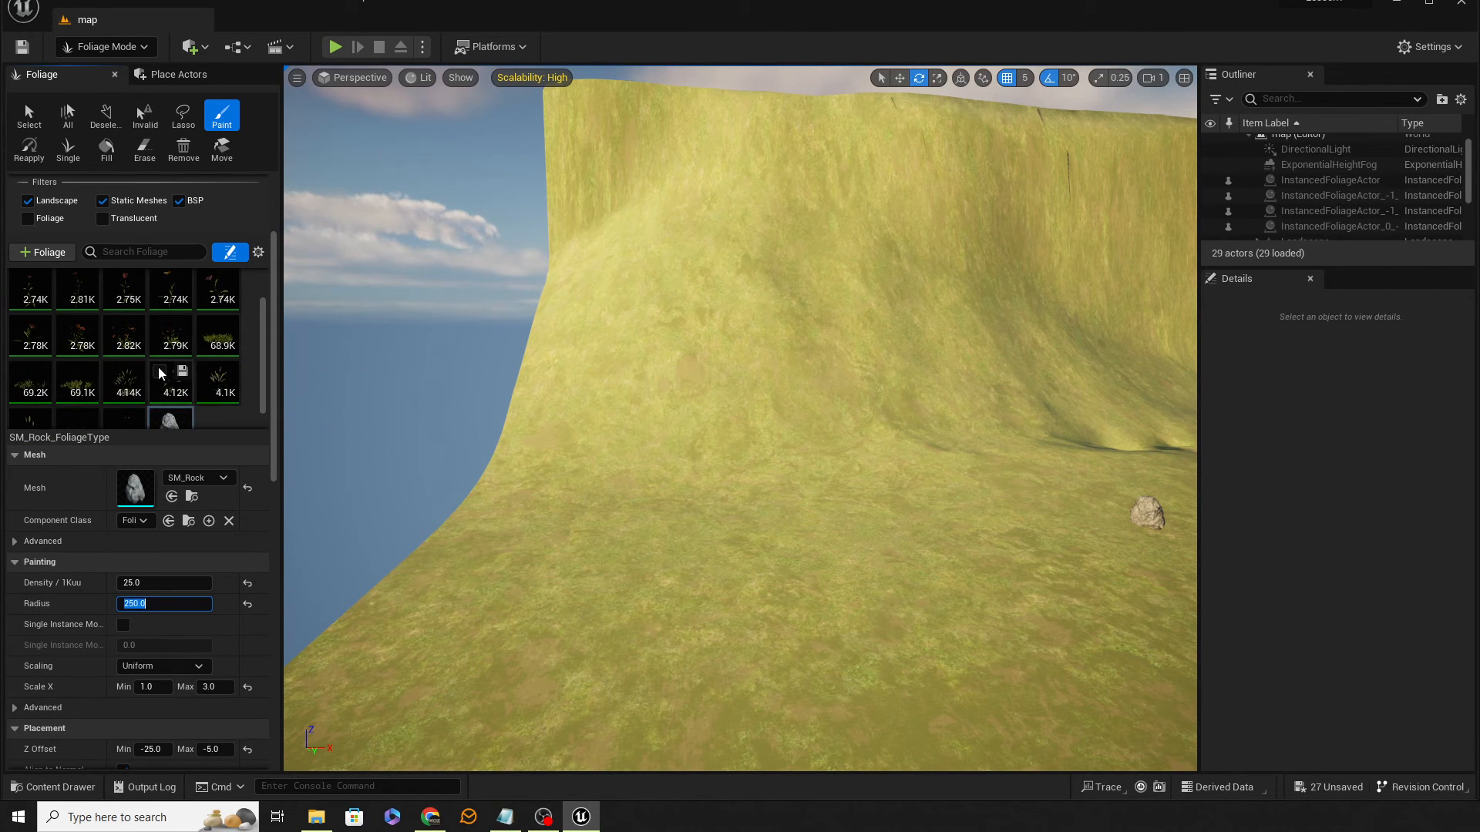
pyautogui.scroll(-2, 126, 419)
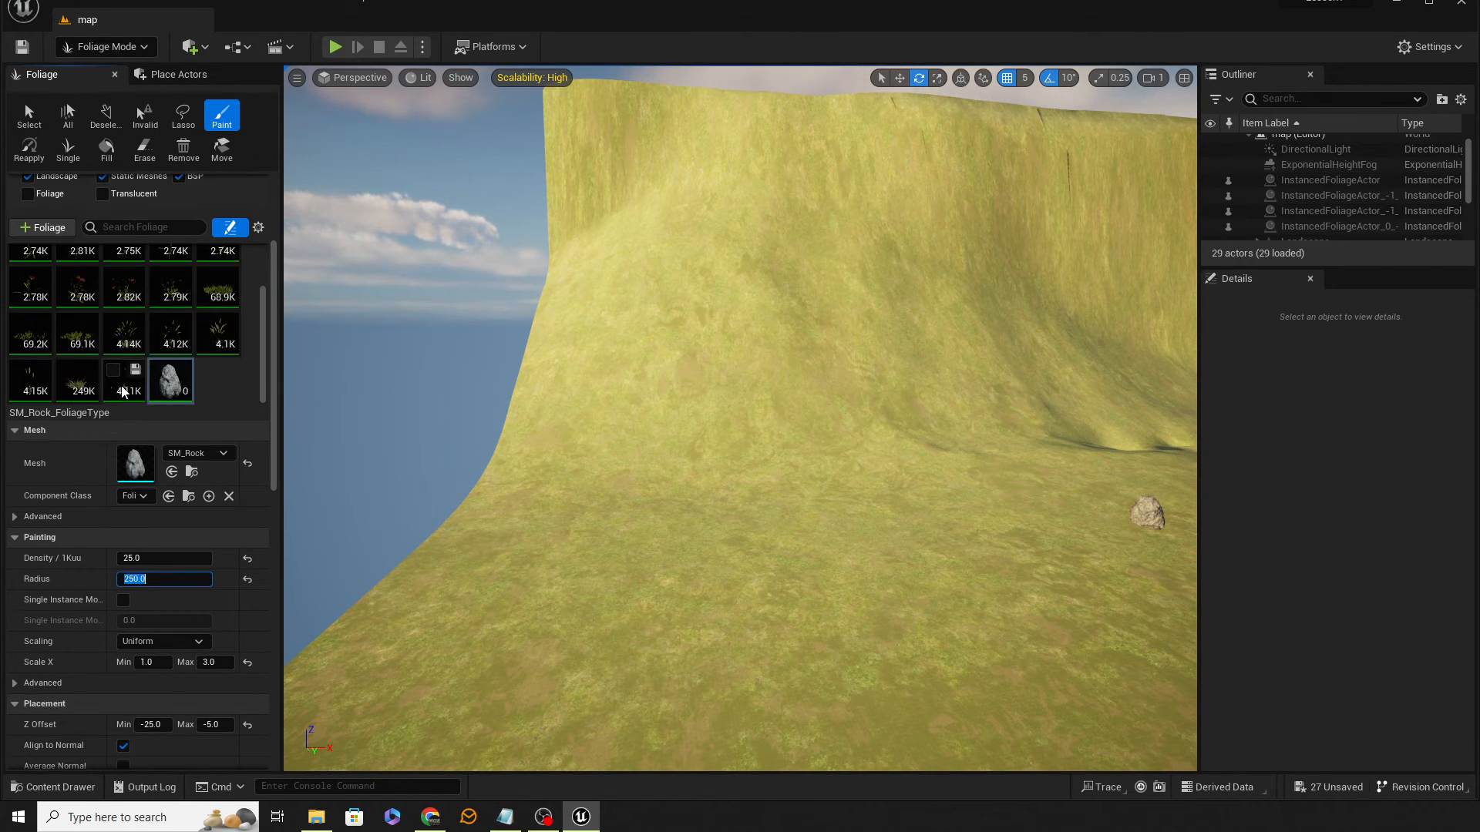
pyautogui.click(130, 390)
pyautogui.scroll(3, 121, 387)
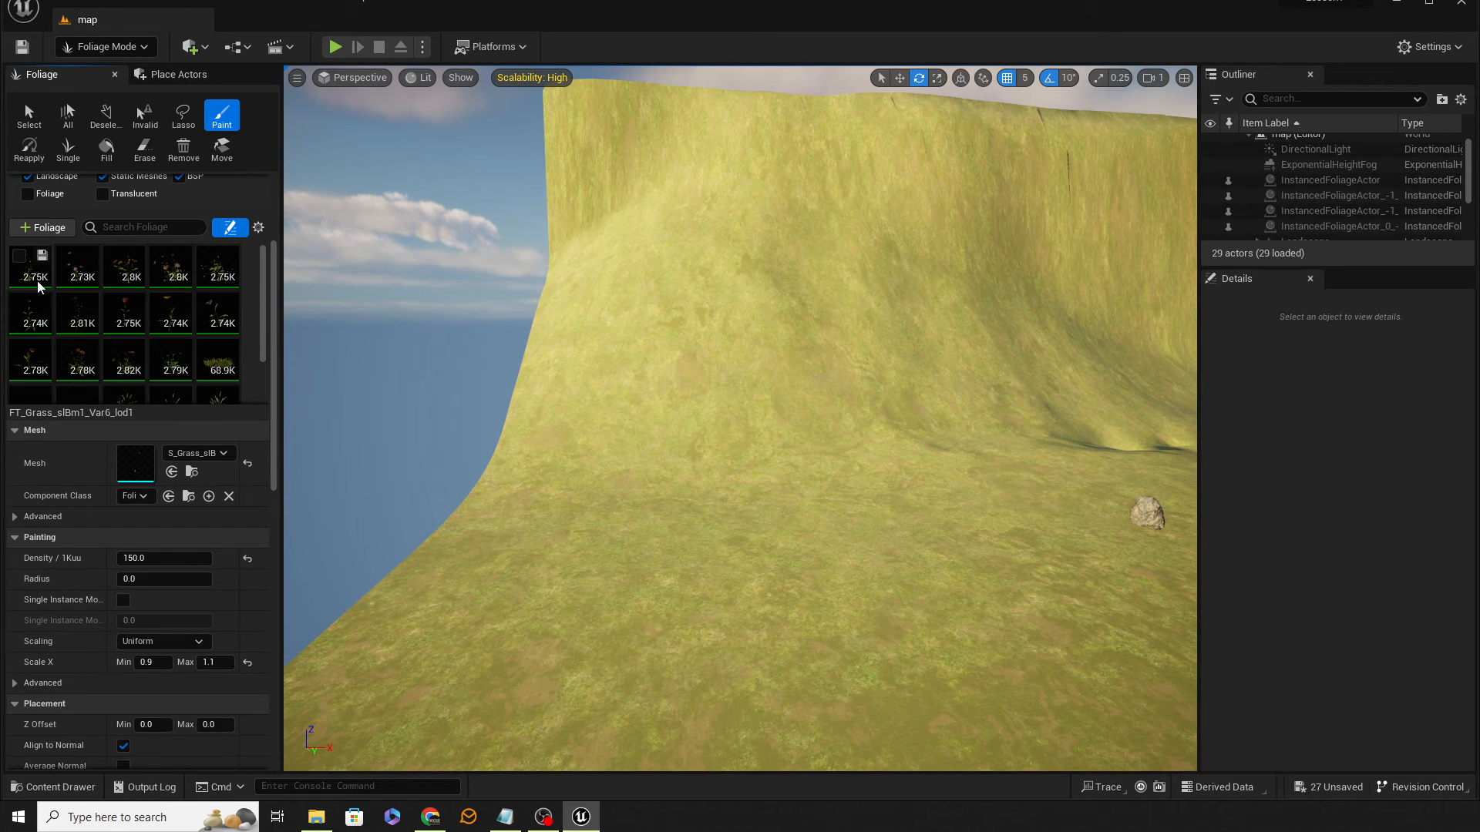
pyautogui.hotkey('ctrl', 'a')
# Step: Paint all selected foliage types across the ground beside the rock clusters
pyautogui.moveTo(736, 489)
pyautogui.mouseDown(button='right')
pyautogui.moveTo(821, 493)
pyautogui.moveTo(820, 532)
pyautogui.moveTo(902, 543)
pyautogui.moveTo(884, 537)
pyautogui.mouseUp(button='right')
pyautogui.press('a')
pyautogui.press('s')
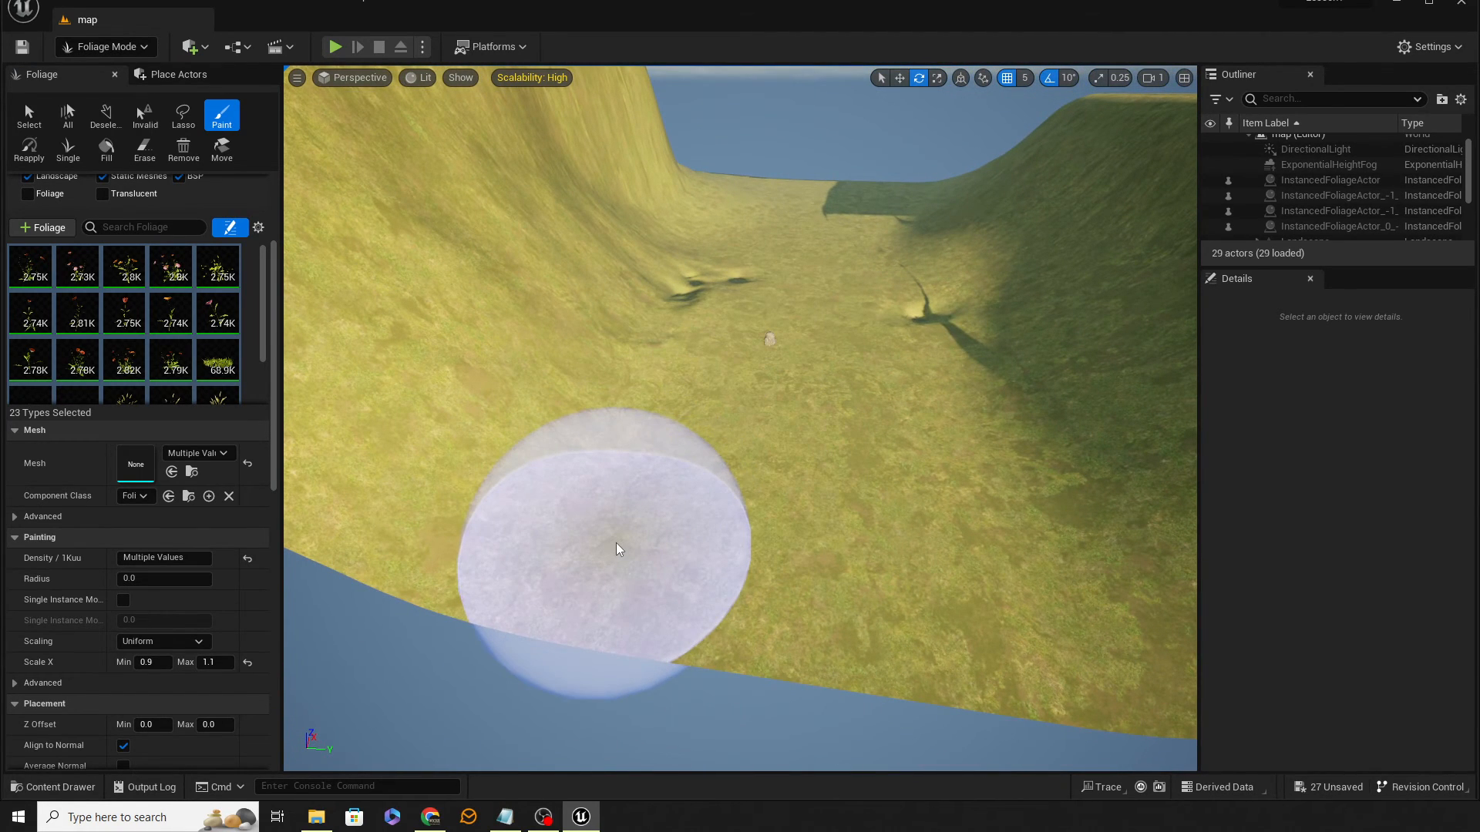
pyautogui.click(619, 549)
pyautogui.press('d')
pyautogui.moveTo(620, 549)
pyautogui.mouseDown(button='right')
pyautogui.moveTo(517, 578)
pyautogui.moveTo(428, 576)
pyautogui.moveTo(494, 572)
pyautogui.moveTo(515, 540)
pyautogui.moveTo(578, 520)
pyautogui.moveTo(524, 512)
pyautogui.moveTo(462, 547)
pyautogui.moveTo(505, 567)
pyautogui.moveTo(622, 508)
pyautogui.mouseUp(button='right')
pyautogui.press('w')
pyautogui.press('w')
pyautogui.press('w')
pyautogui.press('d')
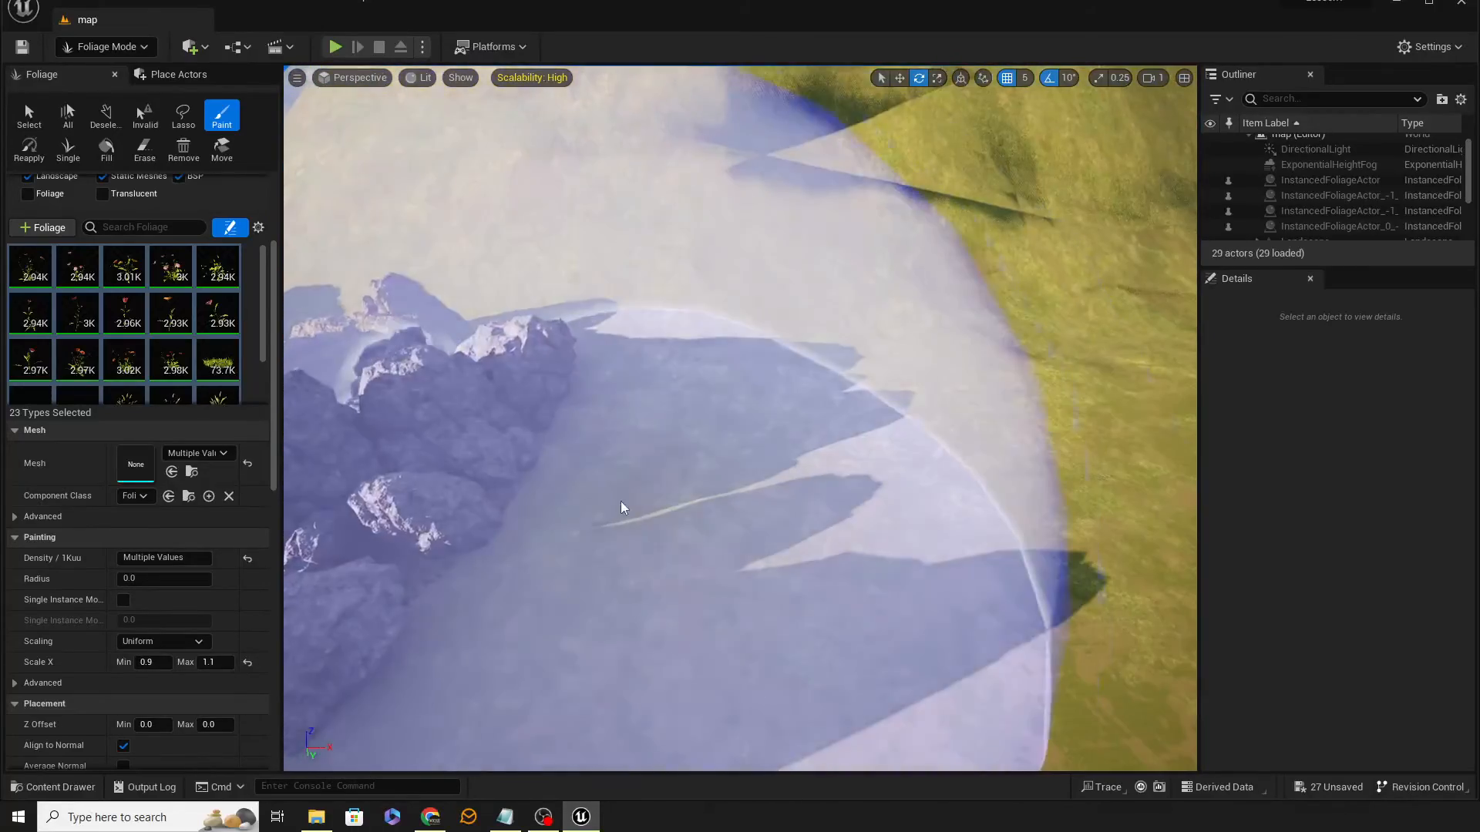
pyautogui.scroll(-5, 624, 508)
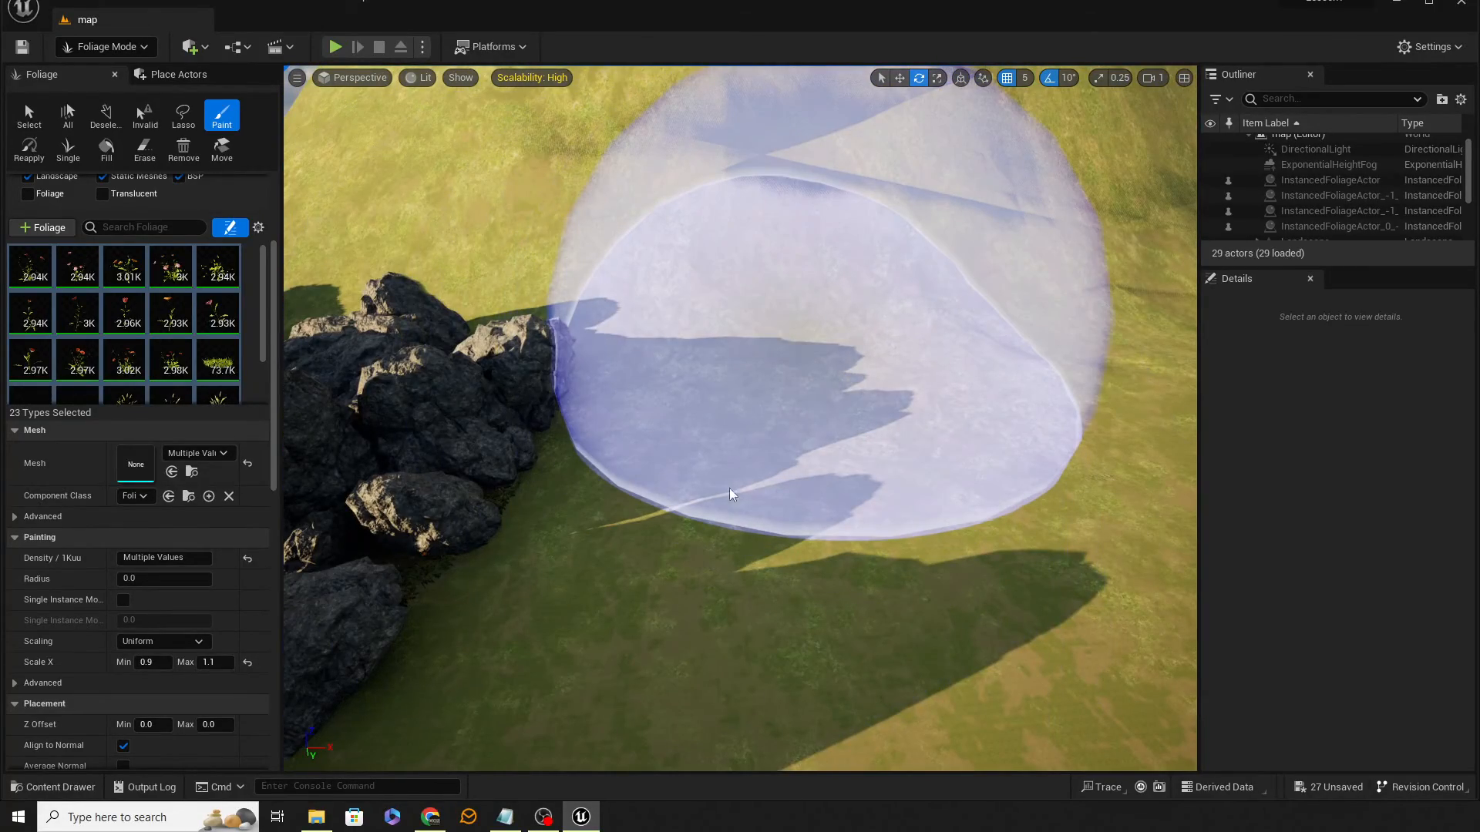
pyautogui.moveTo(731, 495); pyautogui.dragTo(683, 575)
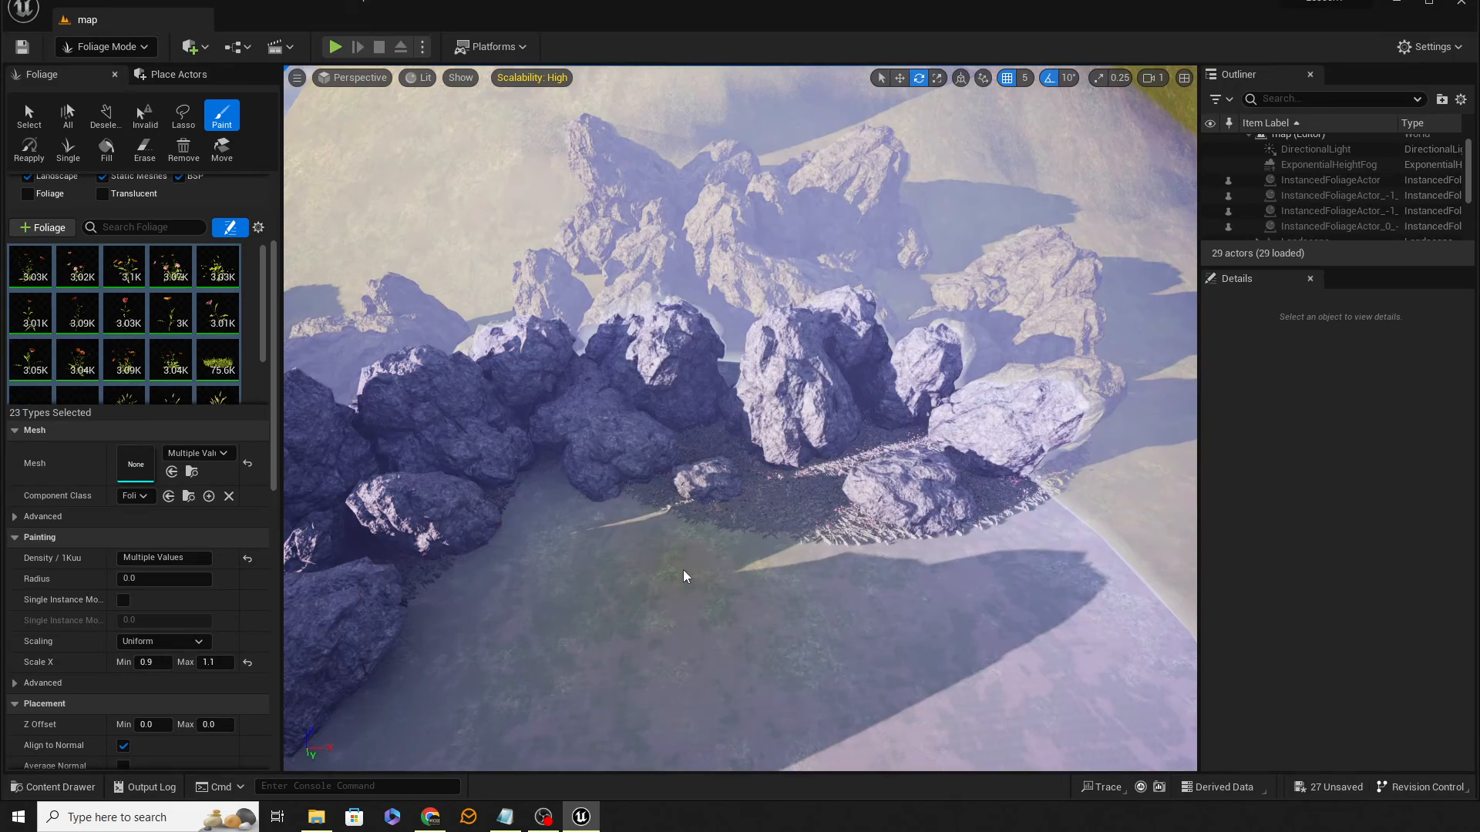
pyautogui.click(684, 575)
pyautogui.moveTo(684, 574); pyautogui.dragTo(729, 484, button='right')
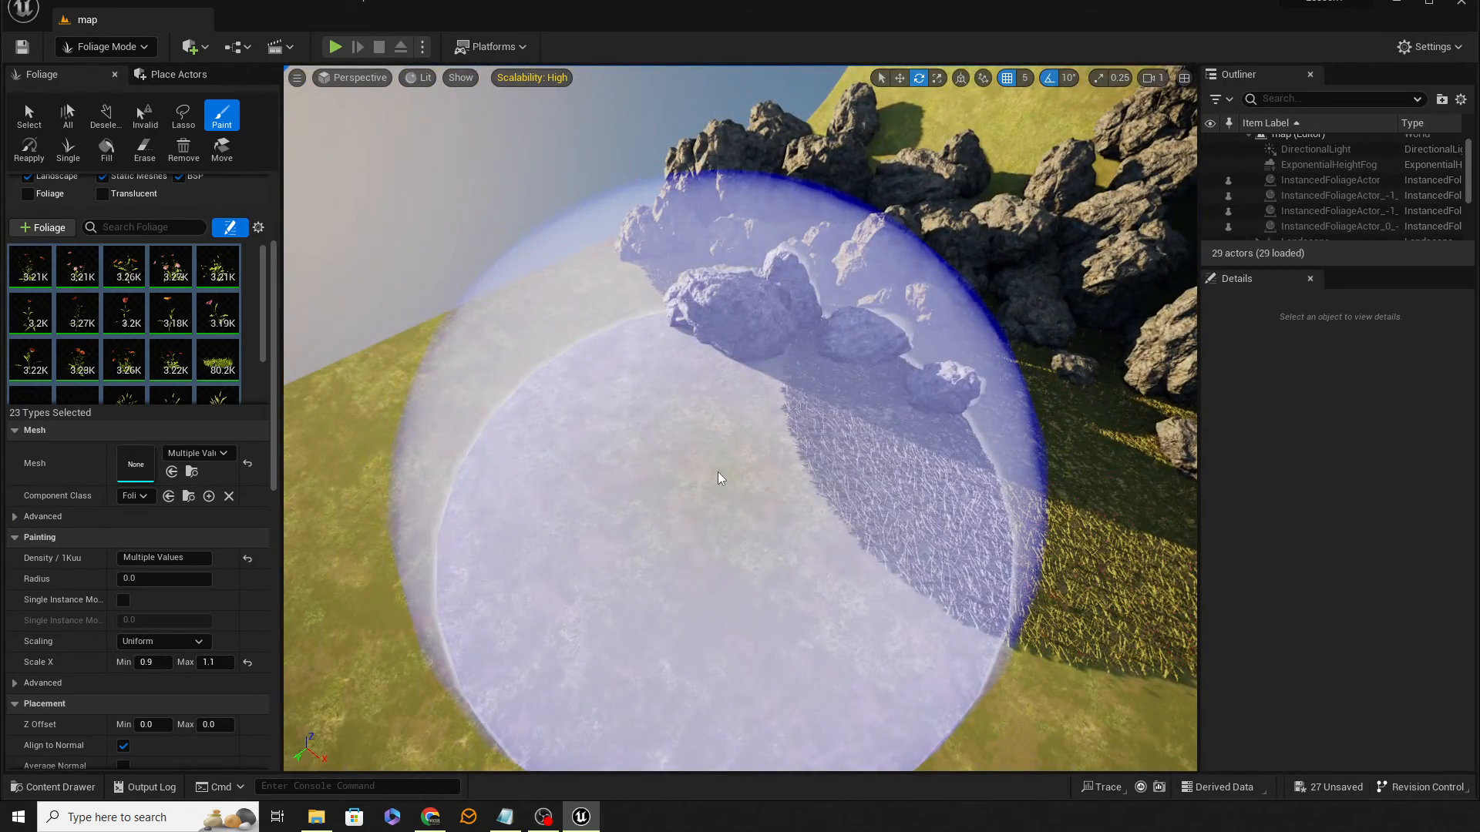
# Step: Keep painting all foliage types through the valley between and around the rock piles
pyautogui.moveTo(719, 477)
pyautogui.mouseDown()
pyautogui.moveTo(570, 432)
pyautogui.moveTo(589, 369)
pyautogui.moveTo(720, 425)
pyautogui.mouseUp()
pyautogui.moveTo(720, 425); pyautogui.dragTo(682, 387, button='right')
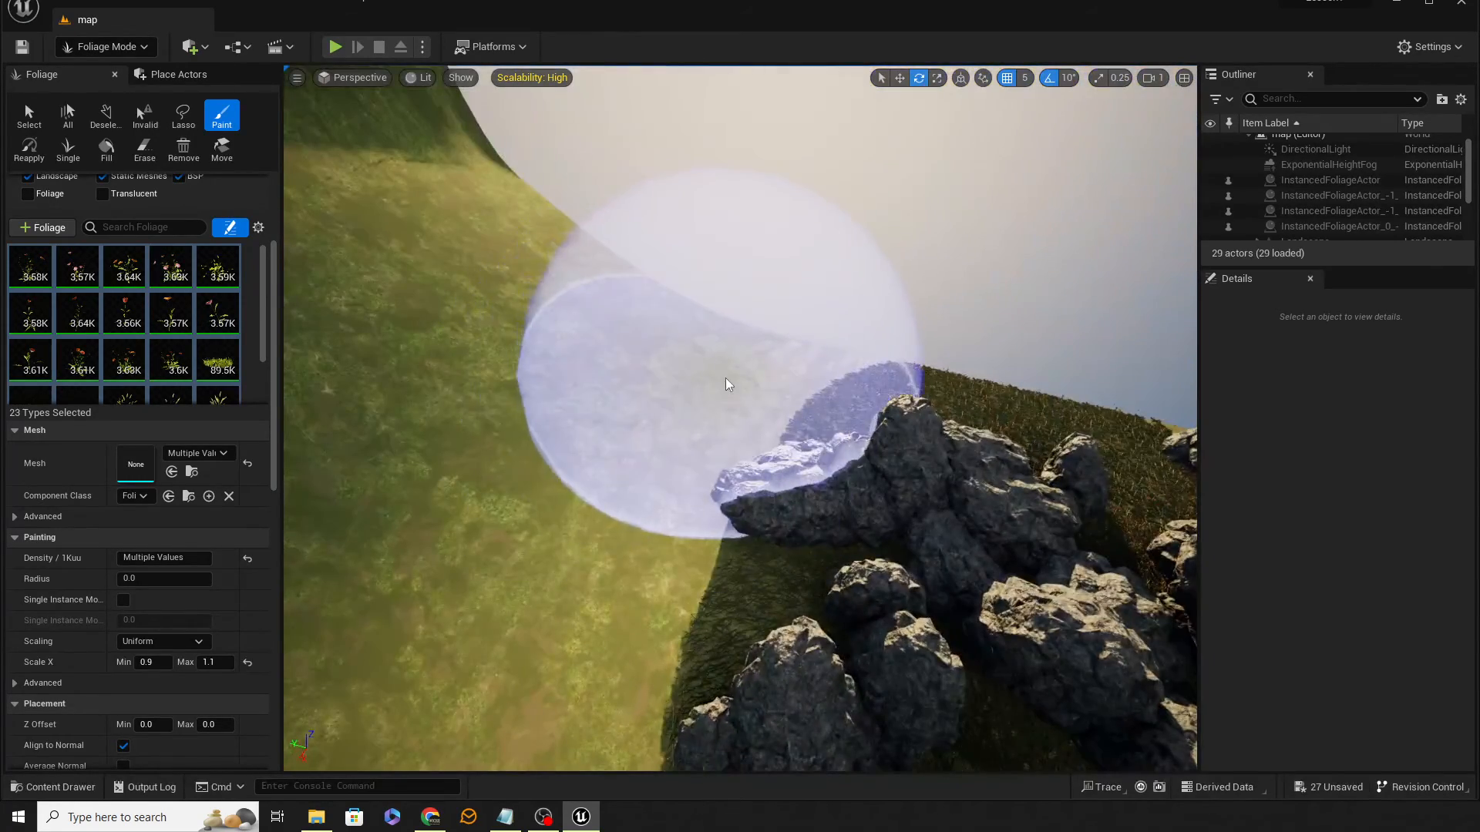
pyautogui.moveTo(683, 387)
pyautogui.mouseDown()
pyautogui.moveTo(605, 604)
pyautogui.moveTo(907, 575)
pyautogui.mouseUp()
pyautogui.moveTo(906, 574)
pyautogui.mouseDown(button='right')
pyautogui.moveTo(801, 616)
pyautogui.moveTo(632, 574)
pyautogui.mouseUp(button='right')
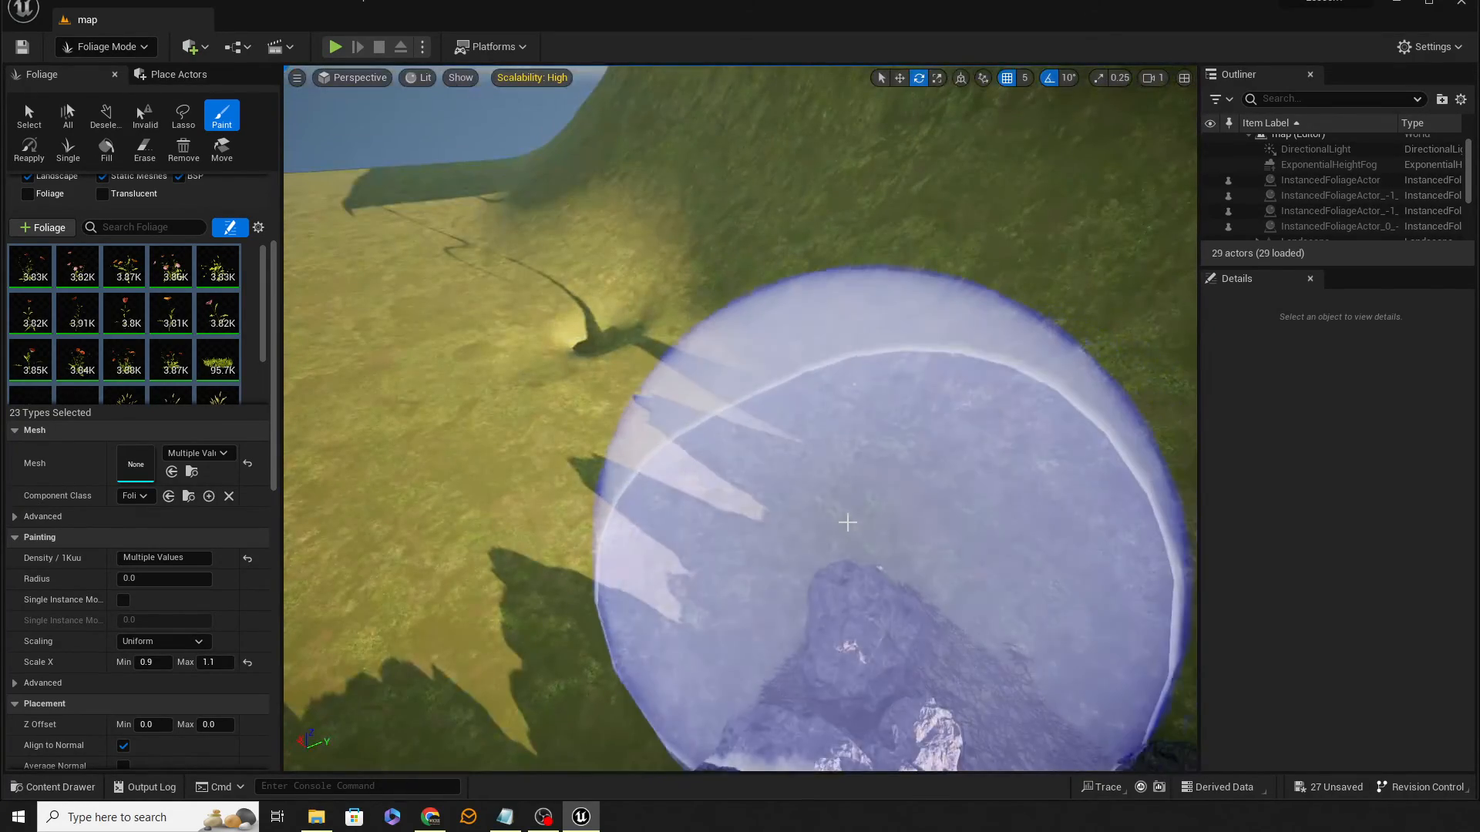
pyautogui.moveTo(849, 519); pyautogui.dragTo(858, 522)
pyautogui.moveTo(859, 522)
pyautogui.mouseDown(button='right')
pyautogui.moveTo(693, 462)
pyautogui.moveTo(663, 466)
pyautogui.moveTo(740, 632)
pyautogui.mouseUp(button='right')
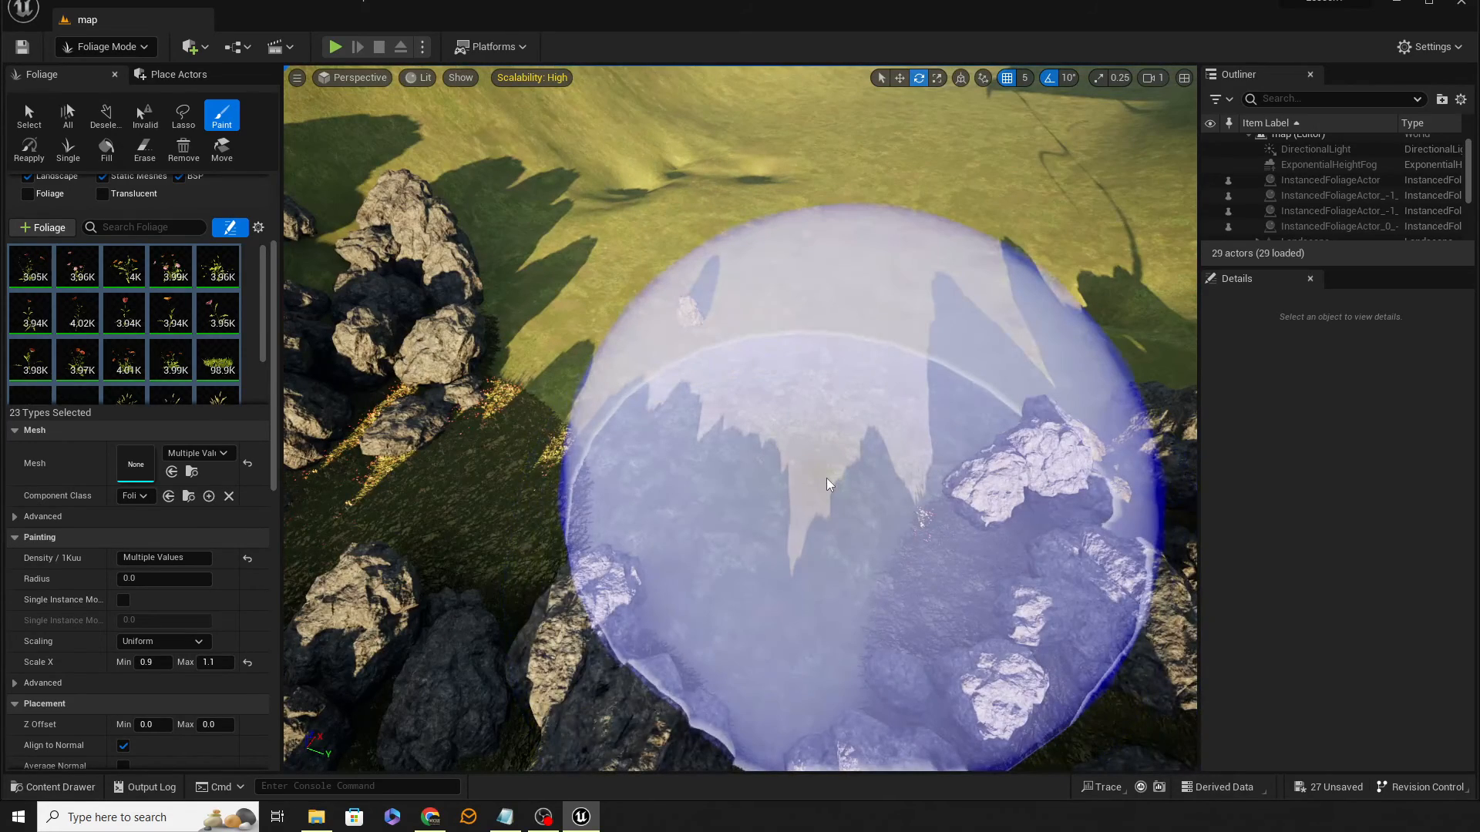
pyautogui.moveTo(707, 341)
pyautogui.mouseDown()
pyautogui.moveTo(652, 334)
pyautogui.moveTo(826, 348)
pyautogui.mouseUp()
pyautogui.moveTo(825, 348)
pyautogui.mouseDown(button='right')
pyautogui.moveTo(801, 262)
pyautogui.moveTo(724, 231)
pyautogui.moveTo(721, 308)
pyautogui.moveTo(801, 312)
pyautogui.moveTo(837, 289)
pyautogui.moveTo(702, 417)
pyautogui.mouseUp(button='right')
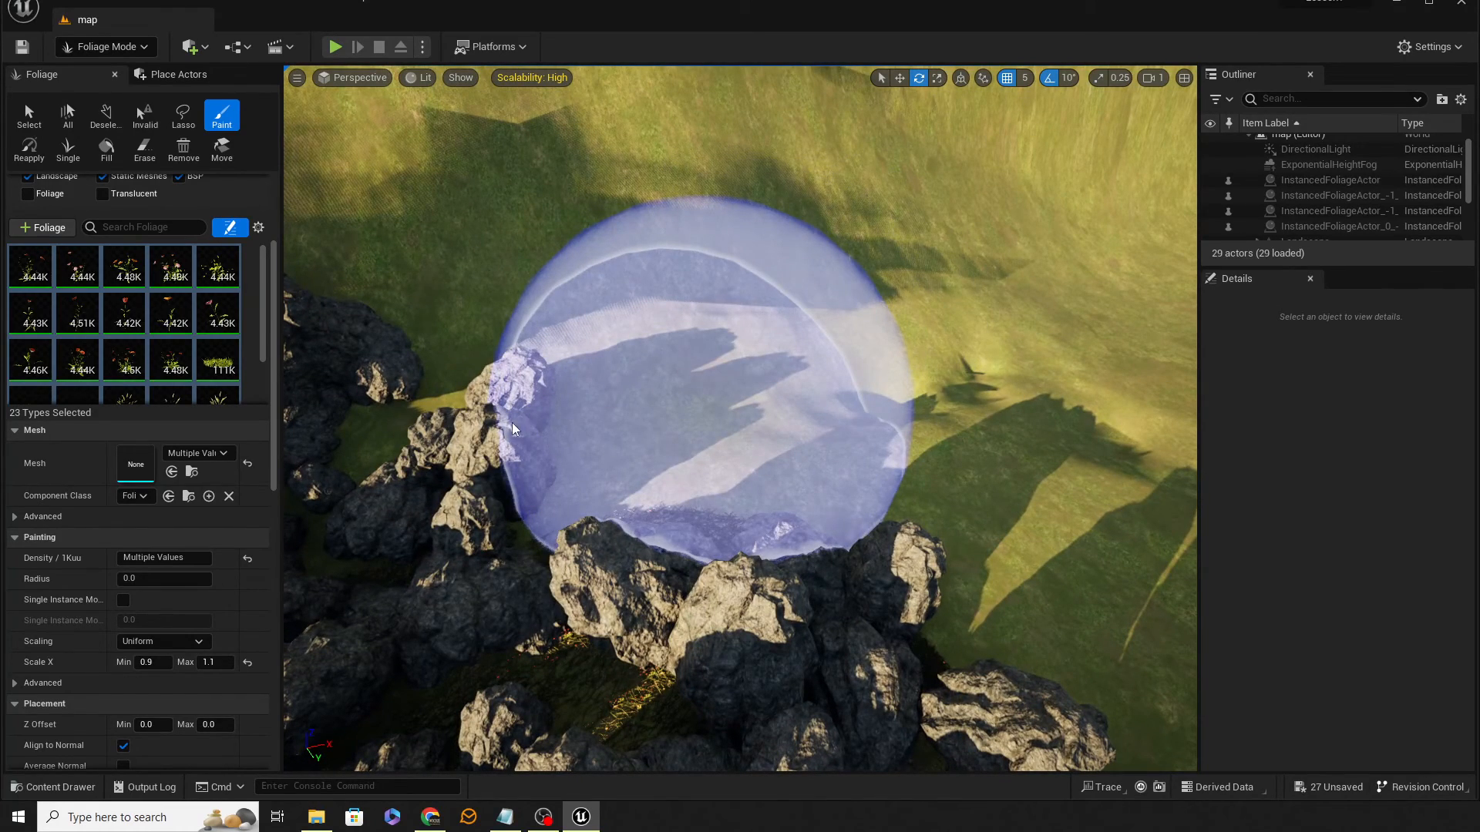
pyautogui.moveTo(491, 434); pyautogui.dragTo(495, 434)
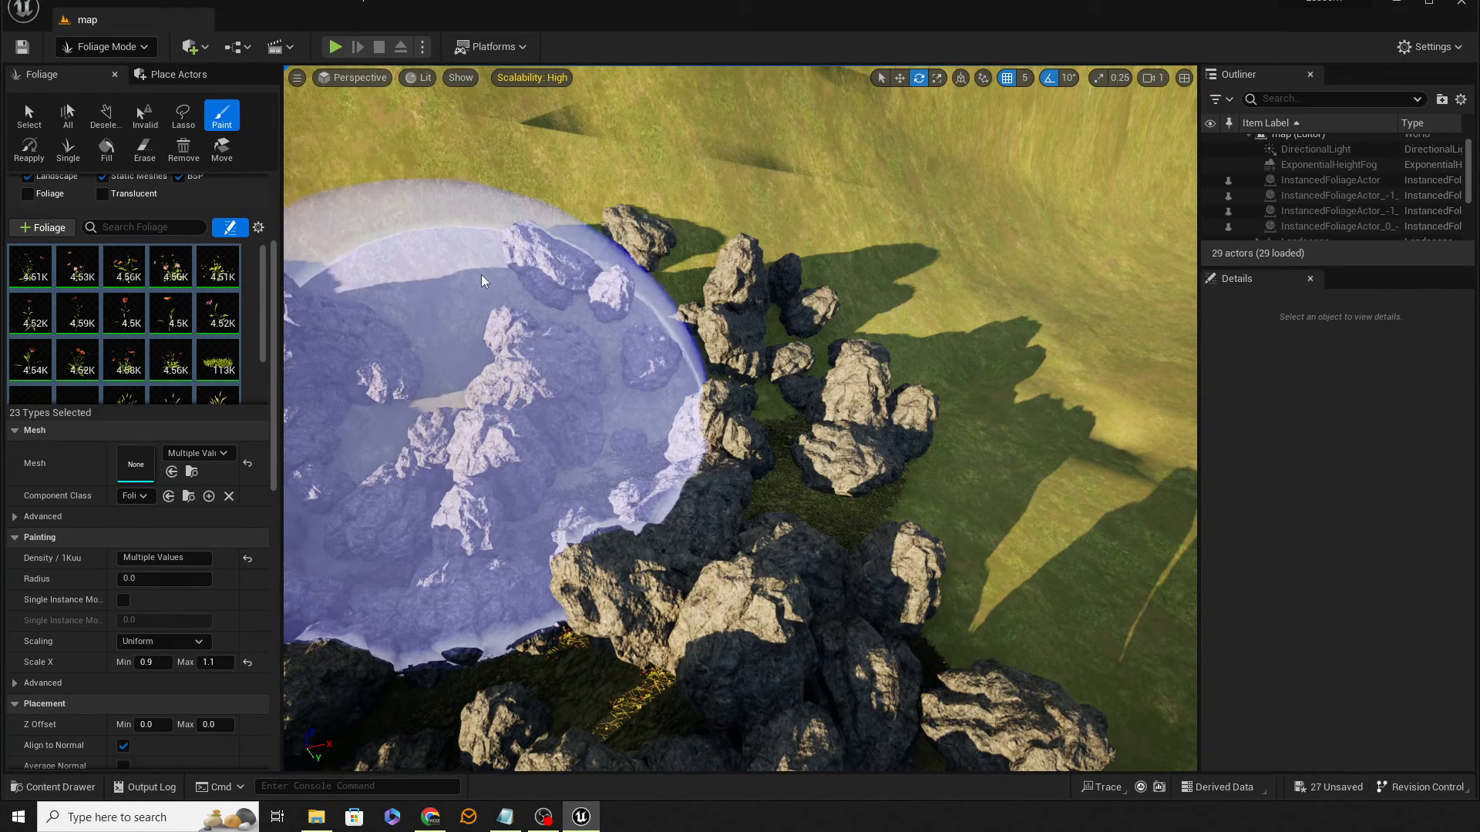
pyautogui.moveTo(482, 281)
pyautogui.mouseDown(button='right')
pyautogui.moveTo(494, 216)
pyautogui.moveTo(495, 280)
pyautogui.mouseUp(button='right')
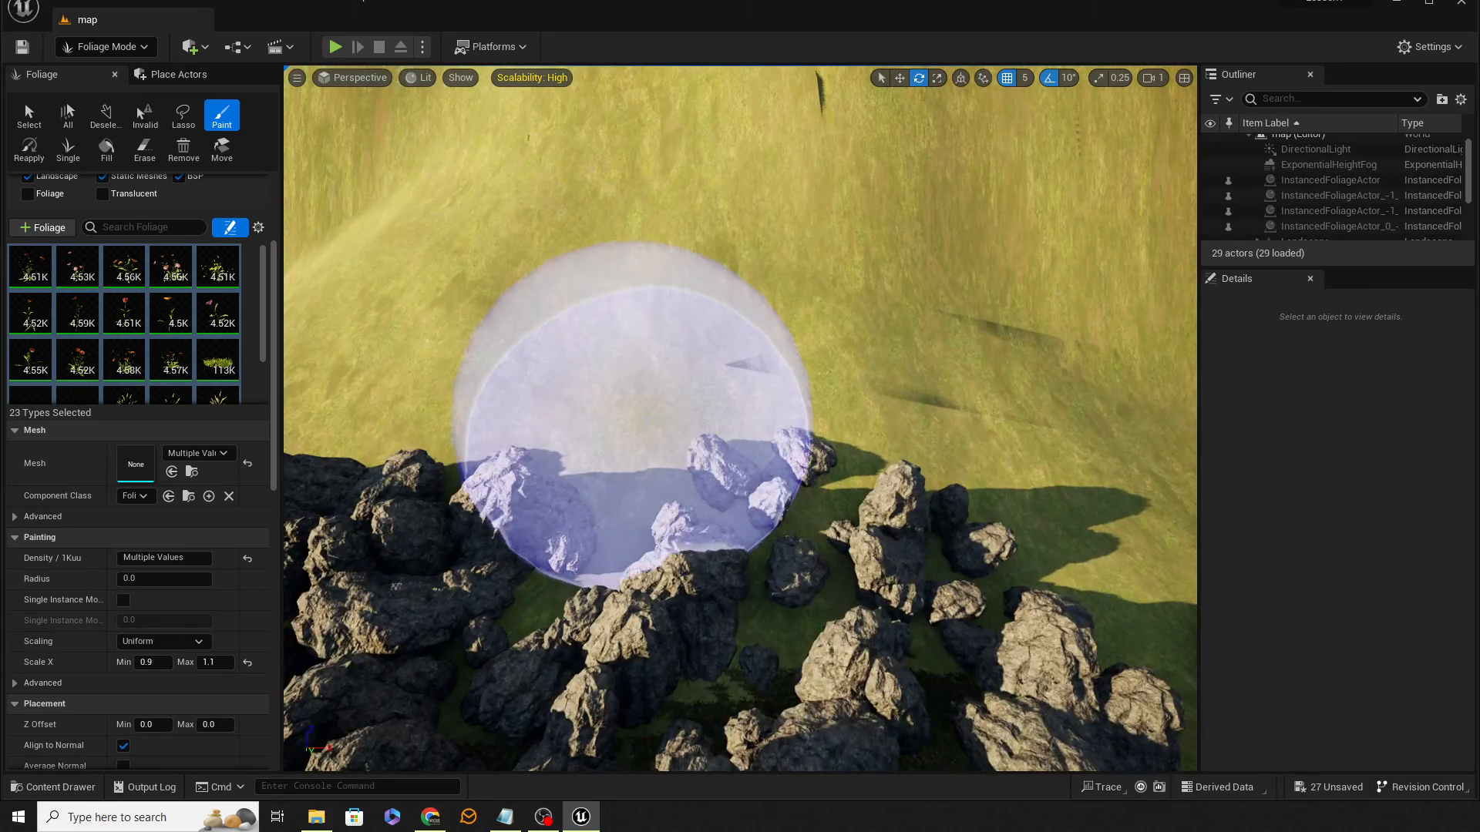
pyautogui.moveTo(632, 416)
pyautogui.mouseDown()
pyautogui.moveTo(601, 386)
pyautogui.moveTo(455, 340)
pyautogui.mouseUp()
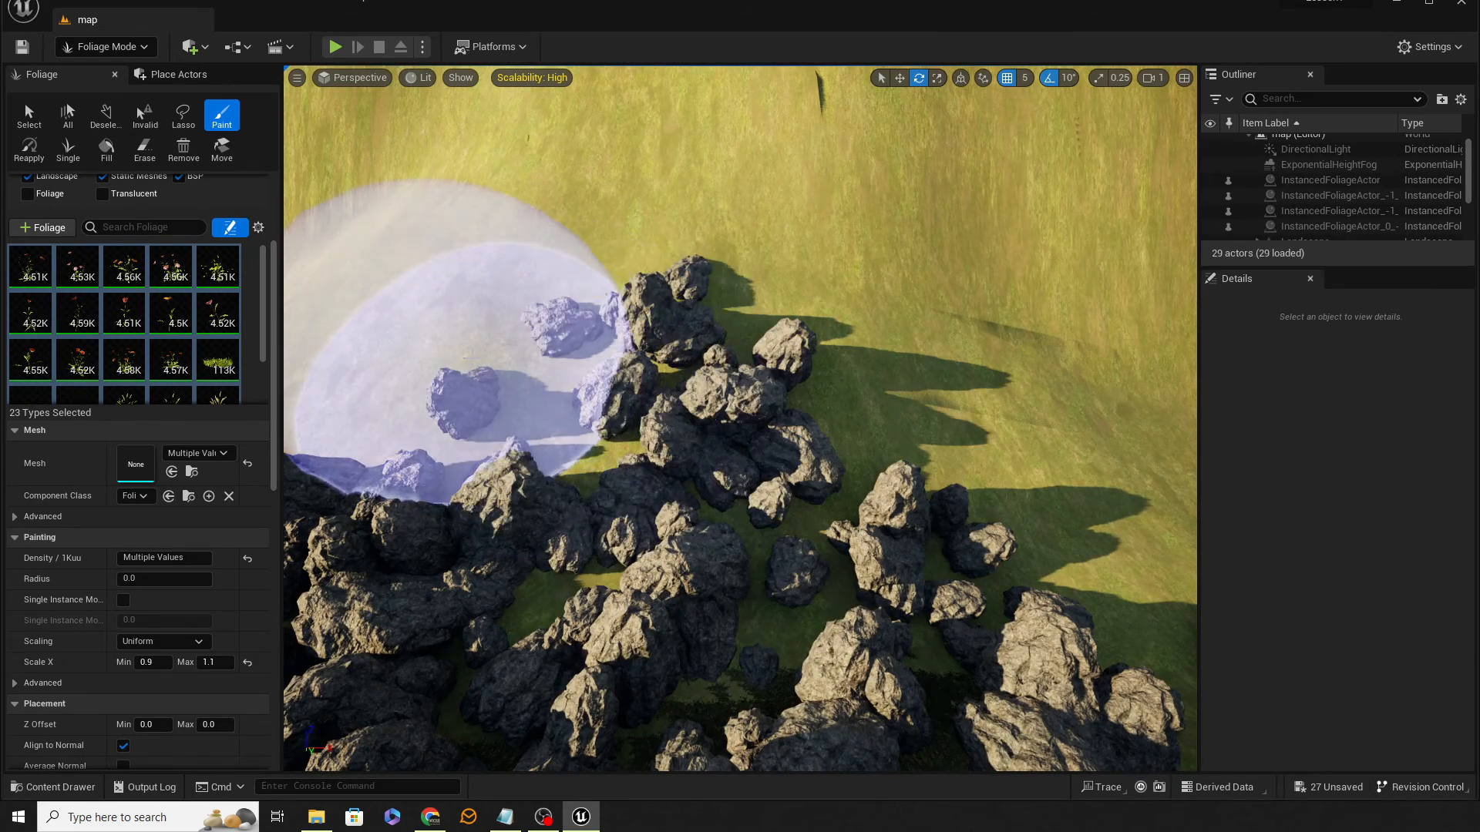
pyautogui.moveTo(616, 323)
pyautogui.mouseDown(button='right')
pyautogui.moveTo(589, 308)
pyautogui.moveTo(566, 343)
pyautogui.mouseUp(button='right')
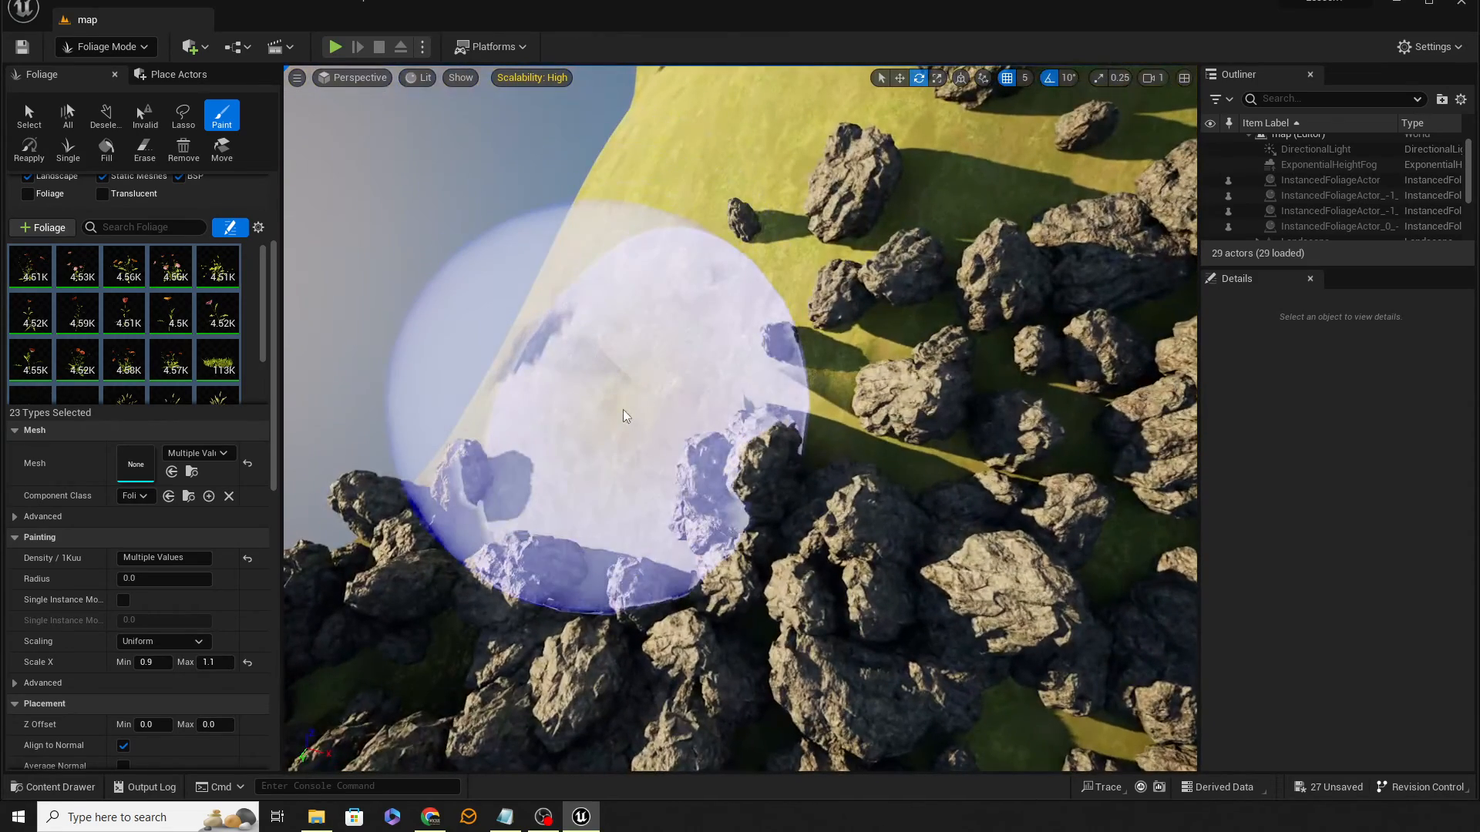
pyautogui.moveTo(721, 235); pyautogui.dragTo(731, 224)
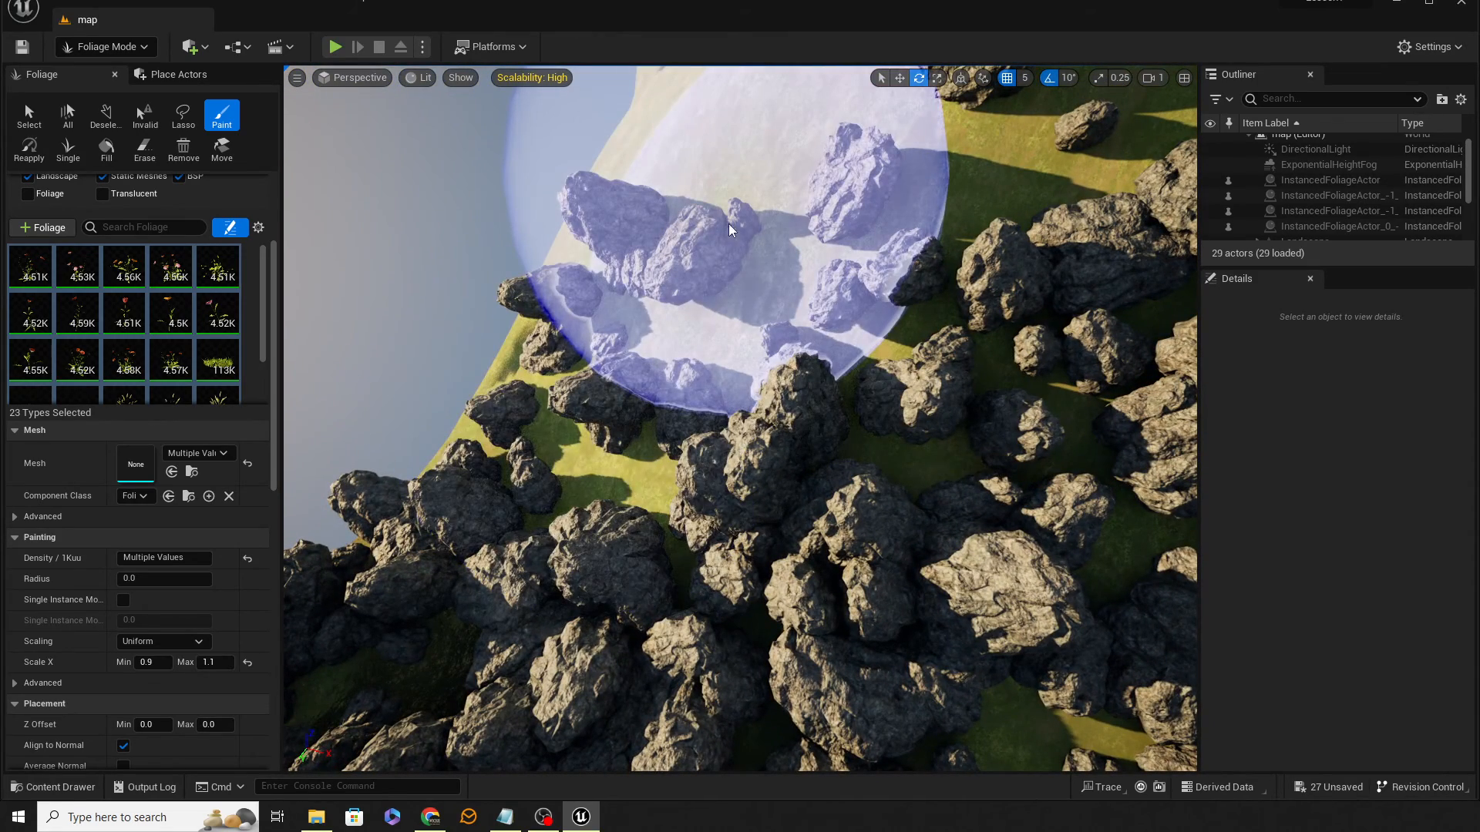
pyautogui.click(736, 278)
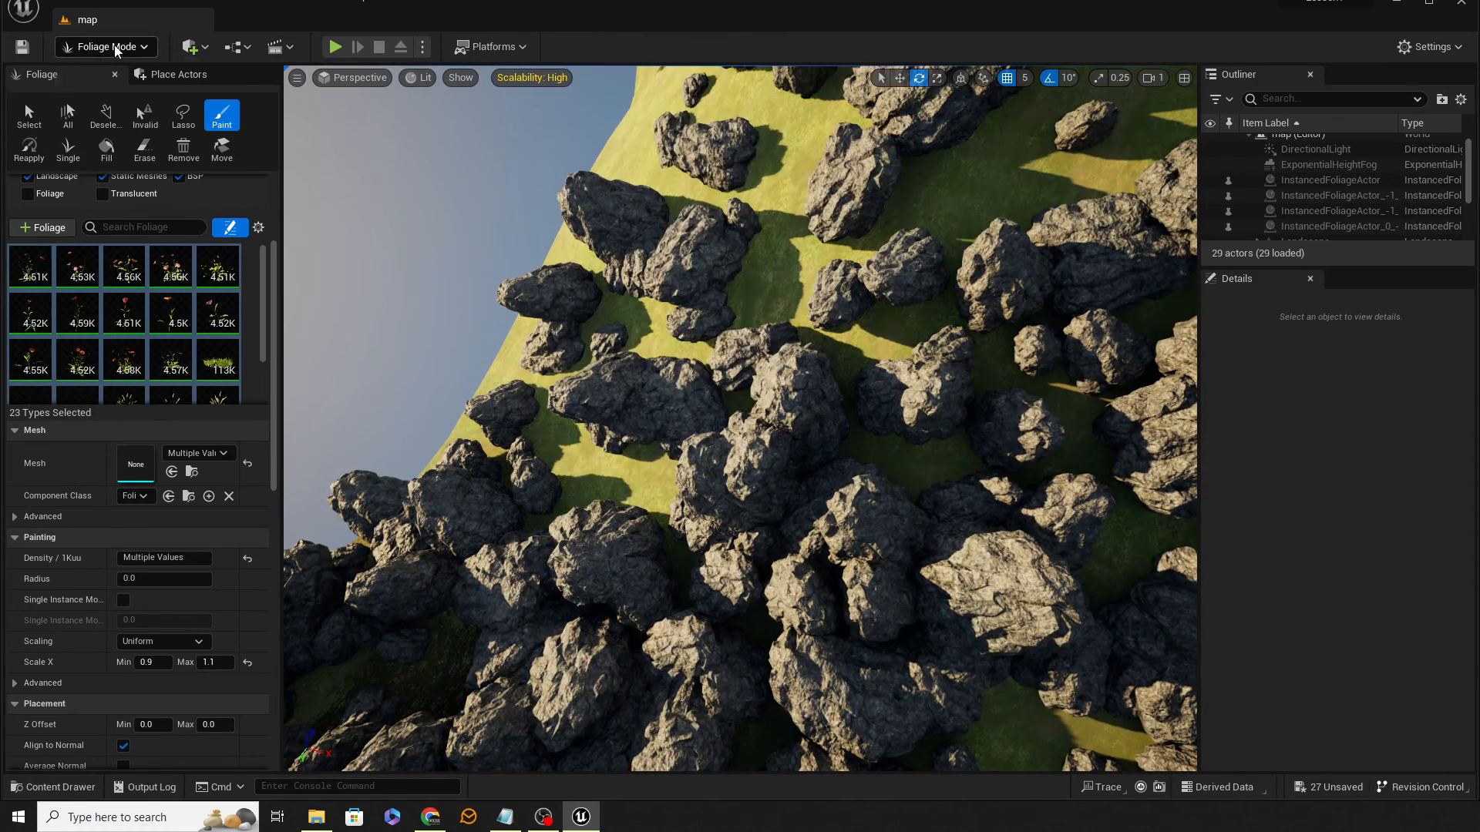
# Step: Switch to Selection Mode and start Play From Here in the flower meadow between the rocks
pyautogui.click(116, 48)
pyautogui.click(137, 76)
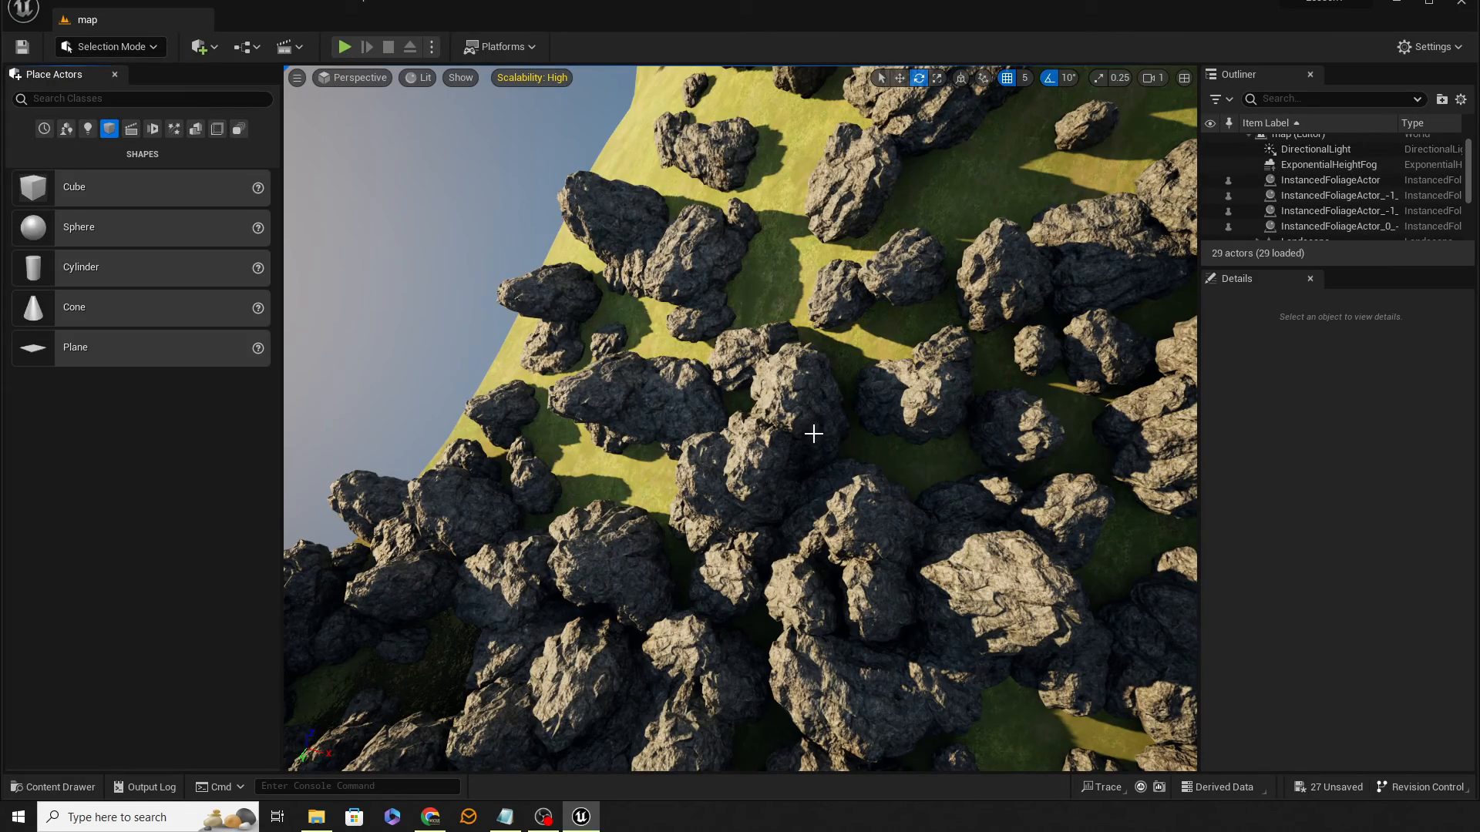
pyautogui.moveTo(828, 431); pyautogui.dragTo(940, 369, button='right')
pyautogui.moveTo(771, 617); pyautogui.dragTo(777, 622, button='right')
pyautogui.rightClick(776, 621)
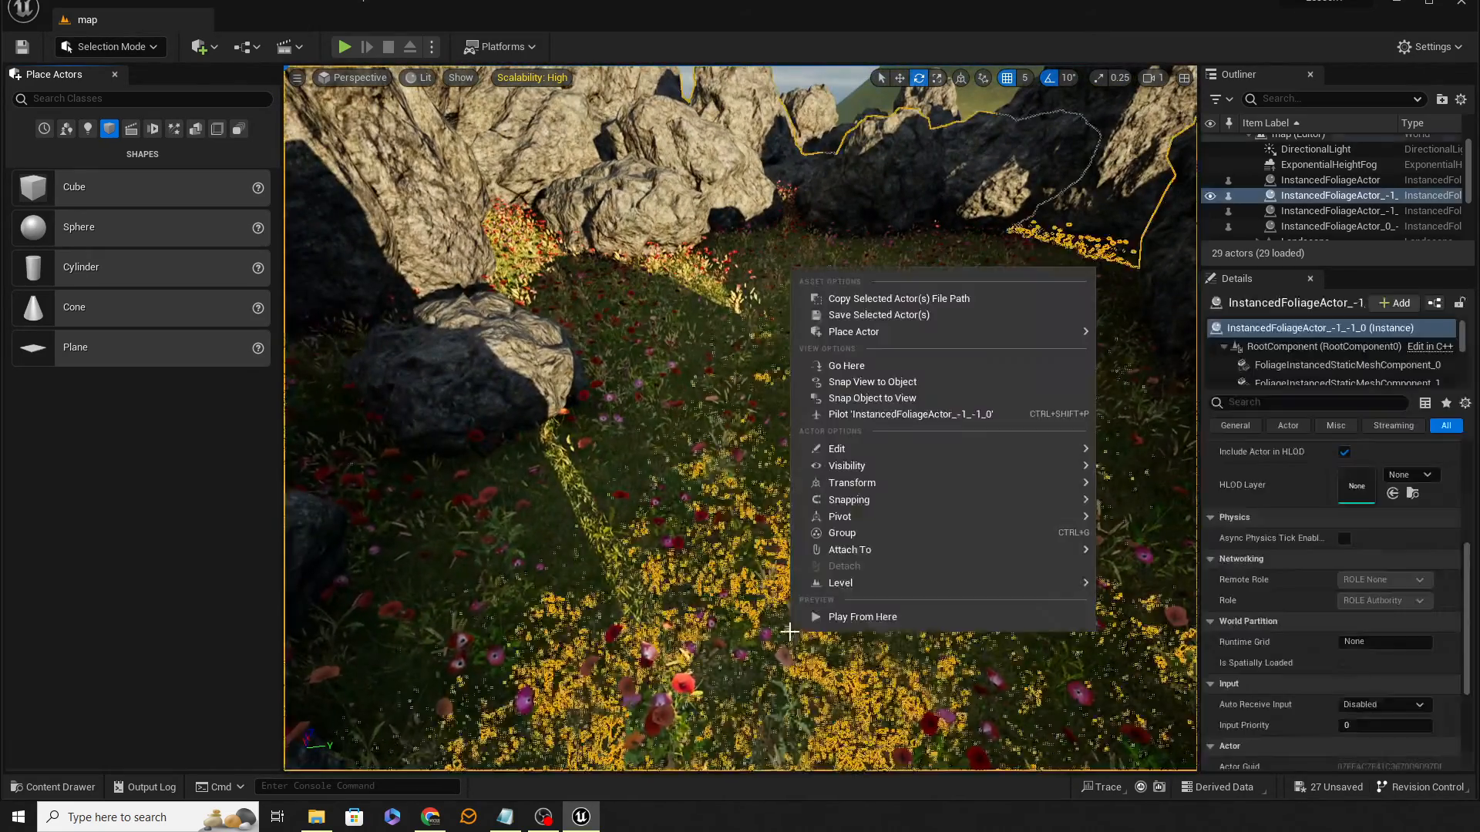
pyautogui.click(855, 617)
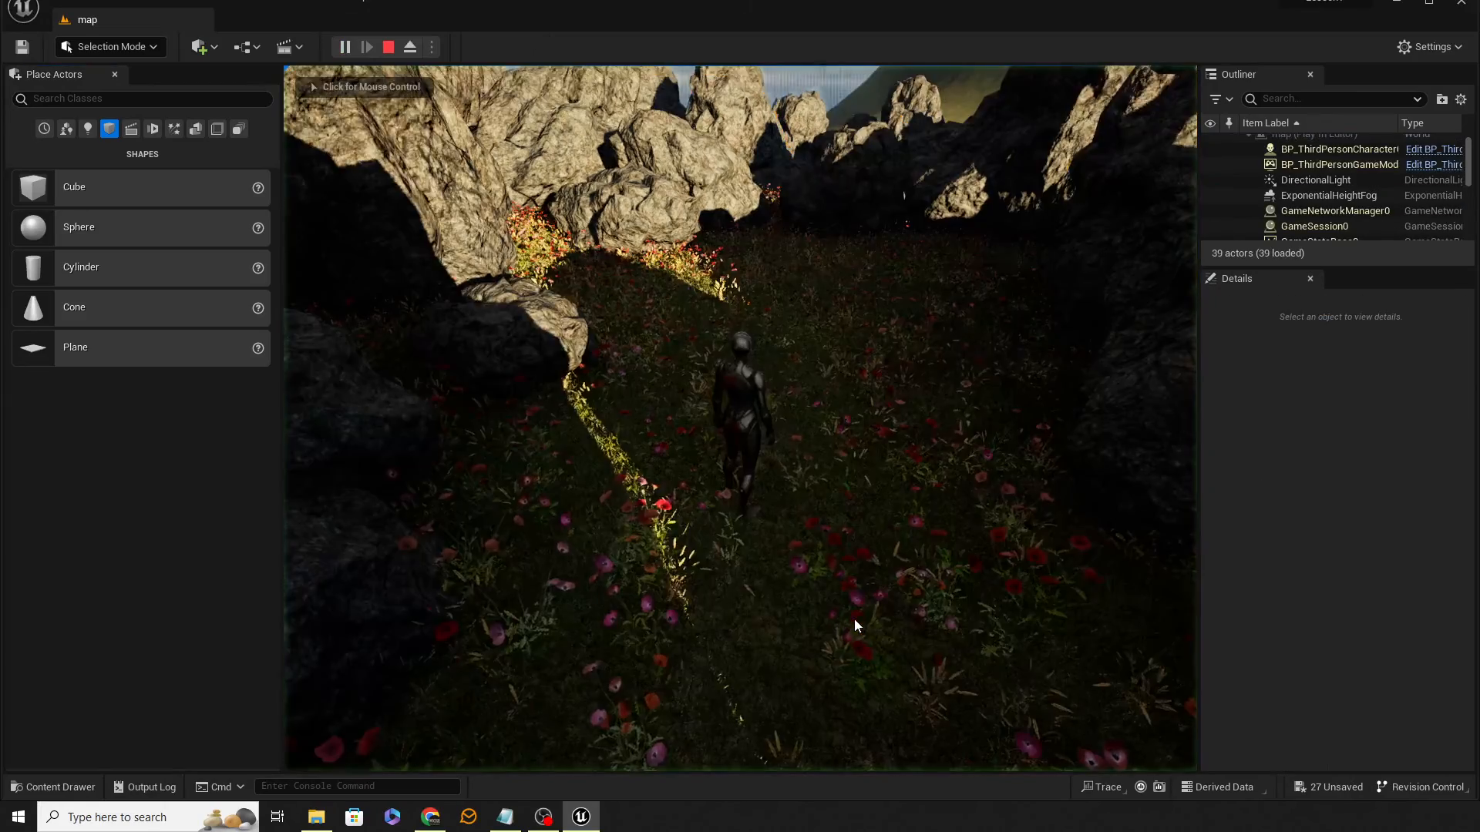
pyautogui.click(854, 619)
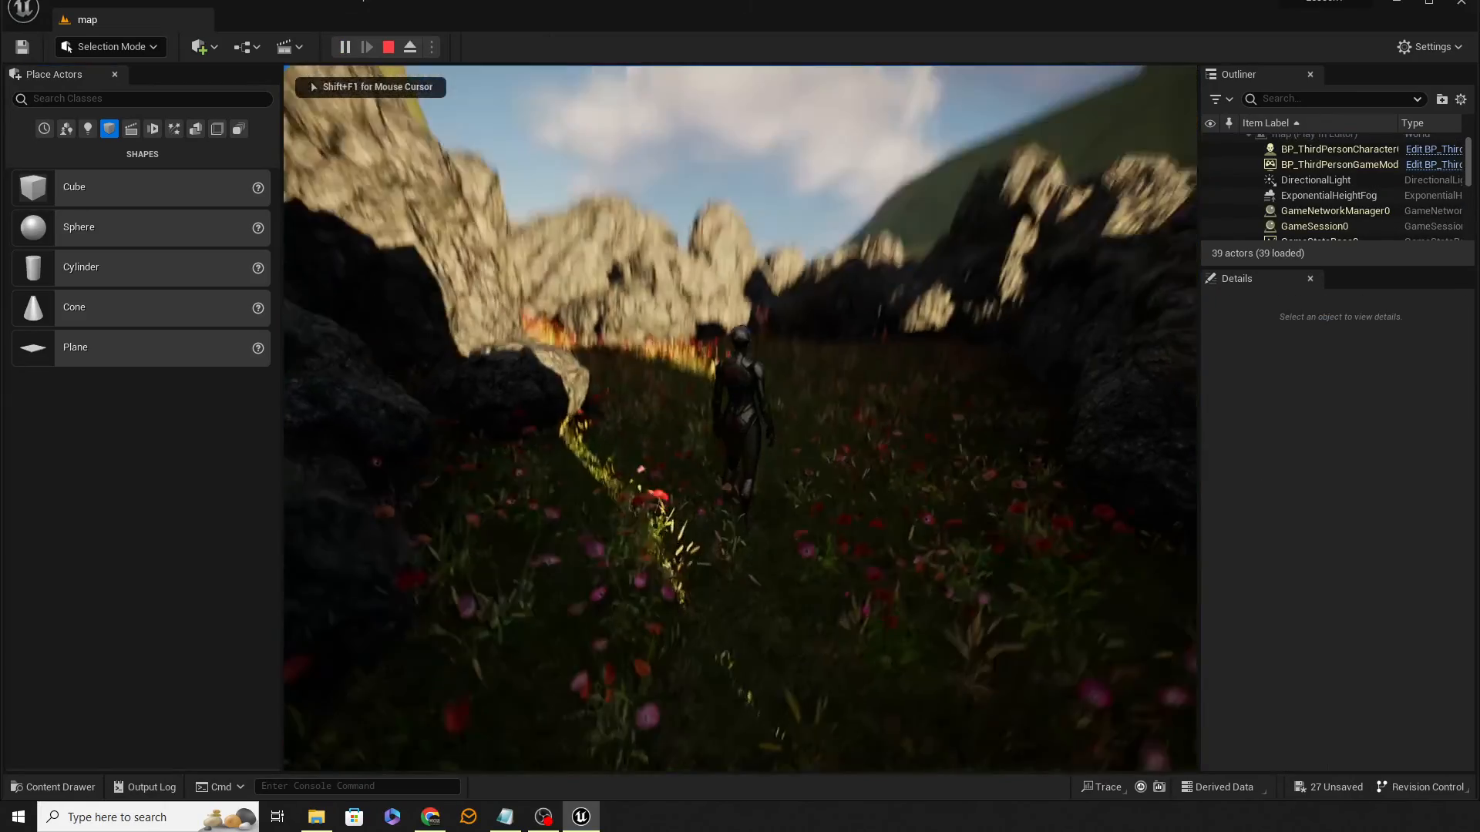
# Step: Walk the character forward through the meadow into the rocks, then stop the play session
pyautogui.press('w')
pyautogui.press('w')
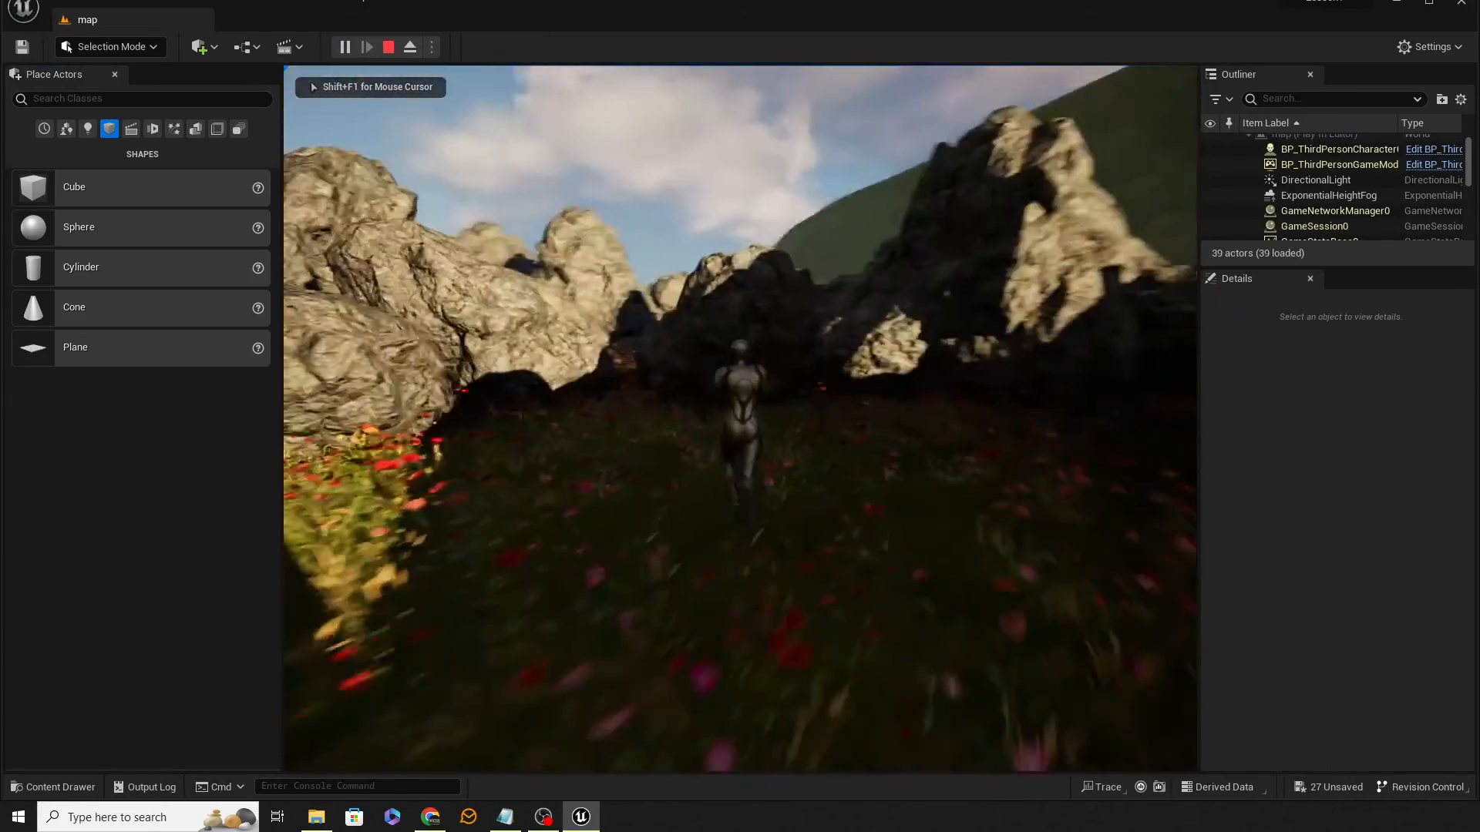
pyautogui.press('w')
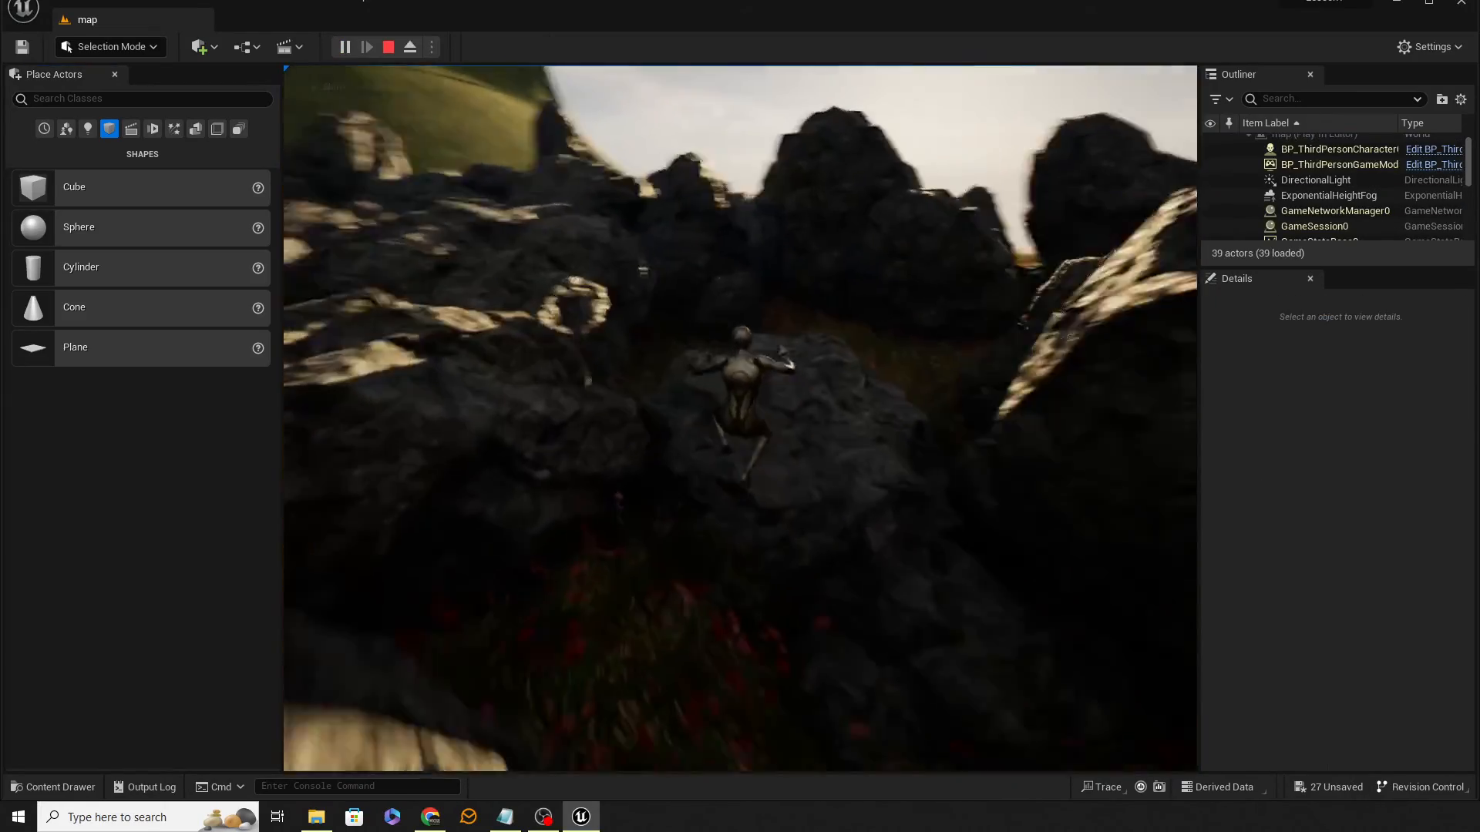
pyautogui.press('w')
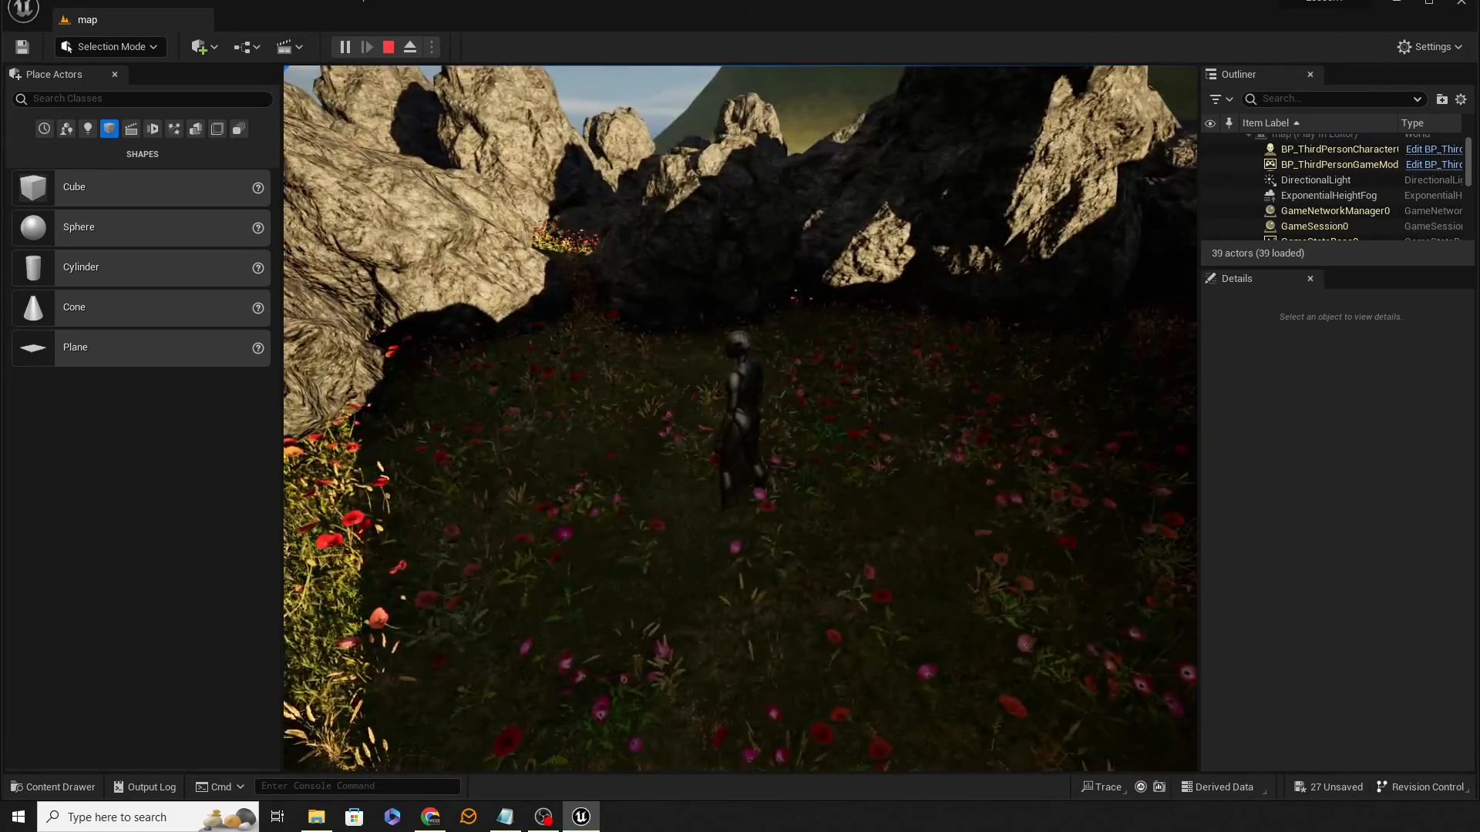
pyautogui.press('Escape')
pyautogui.click(877, 624)
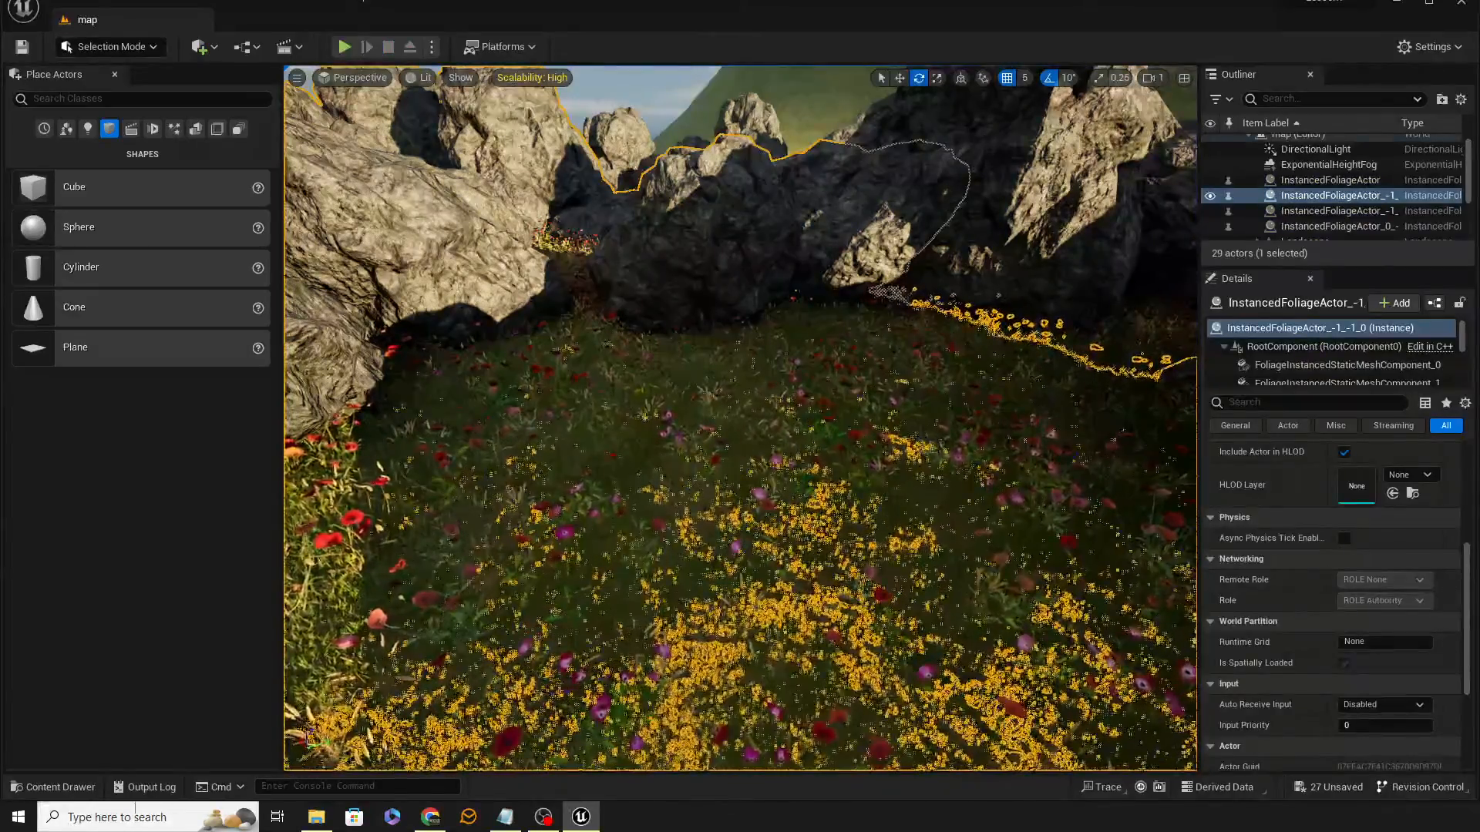
# Step: Open SM_Rock and apply Auto Convex Collision with Hull Count 1 and Max Hull Verts 28, then save and close it
pyautogui.click(61, 787)
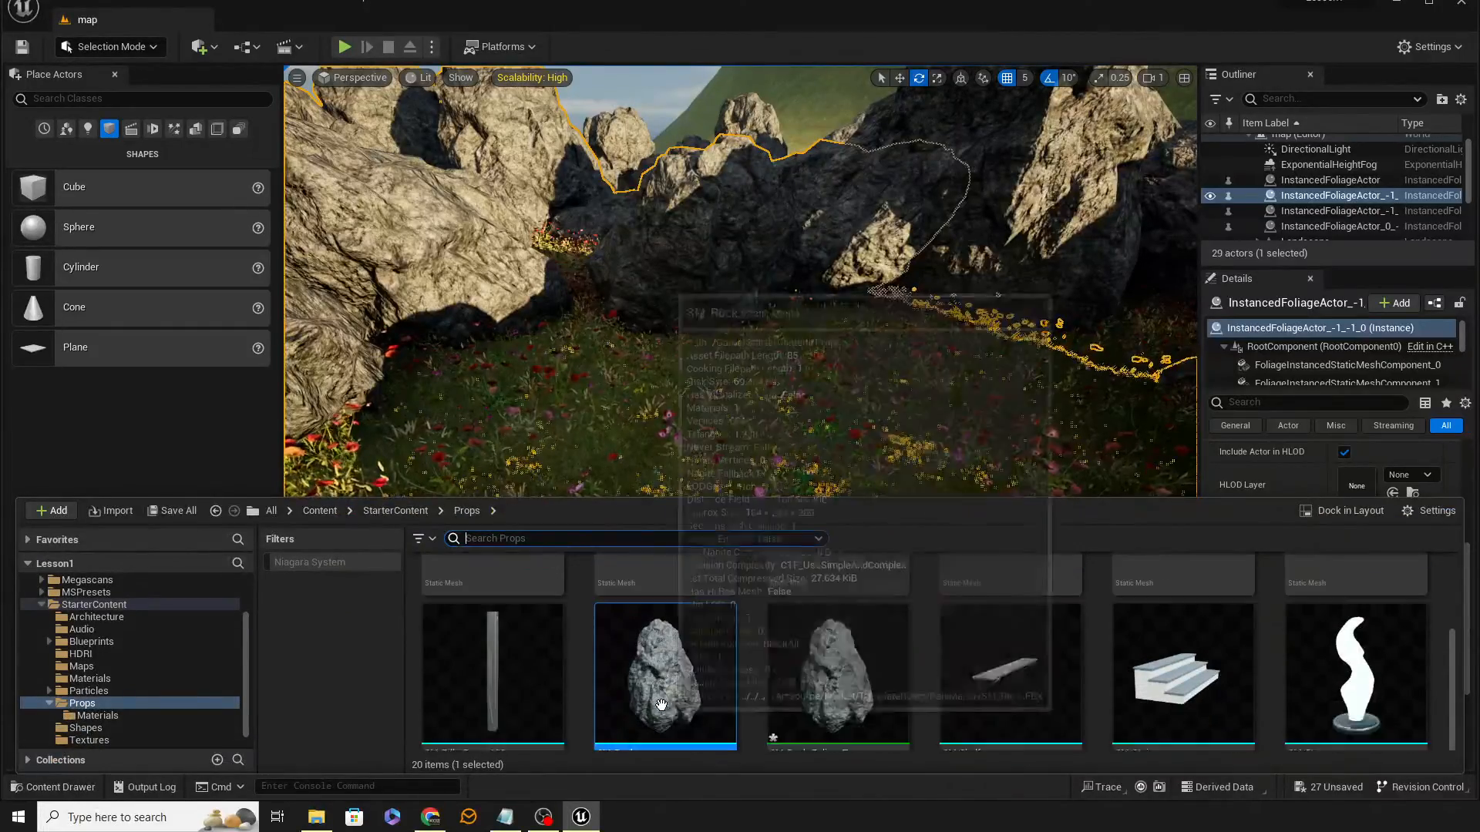
pyautogui.moveTo(688, 668)
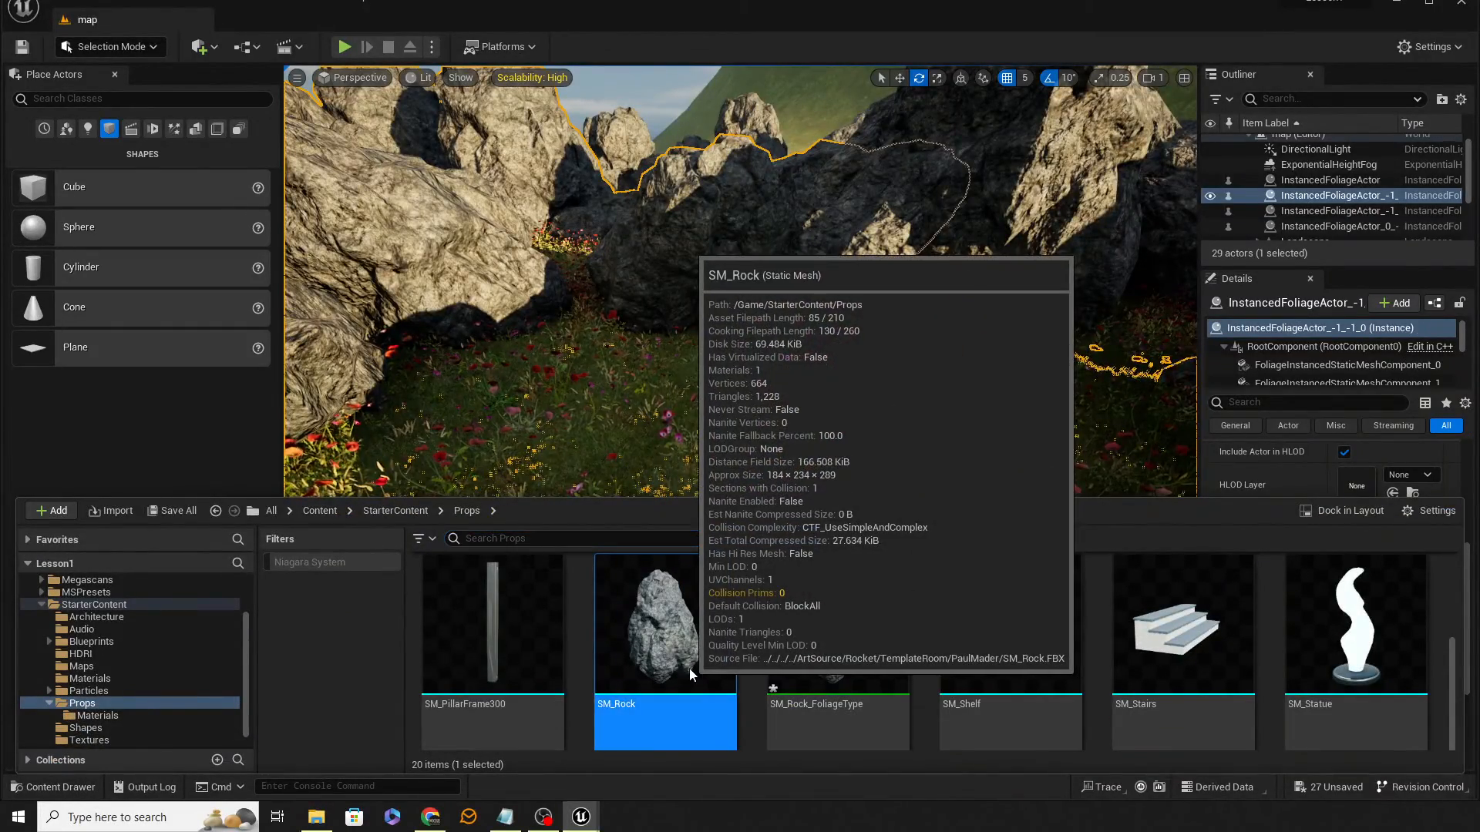
pyautogui.doubleClick(662, 640)
pyautogui.click(299, 46)
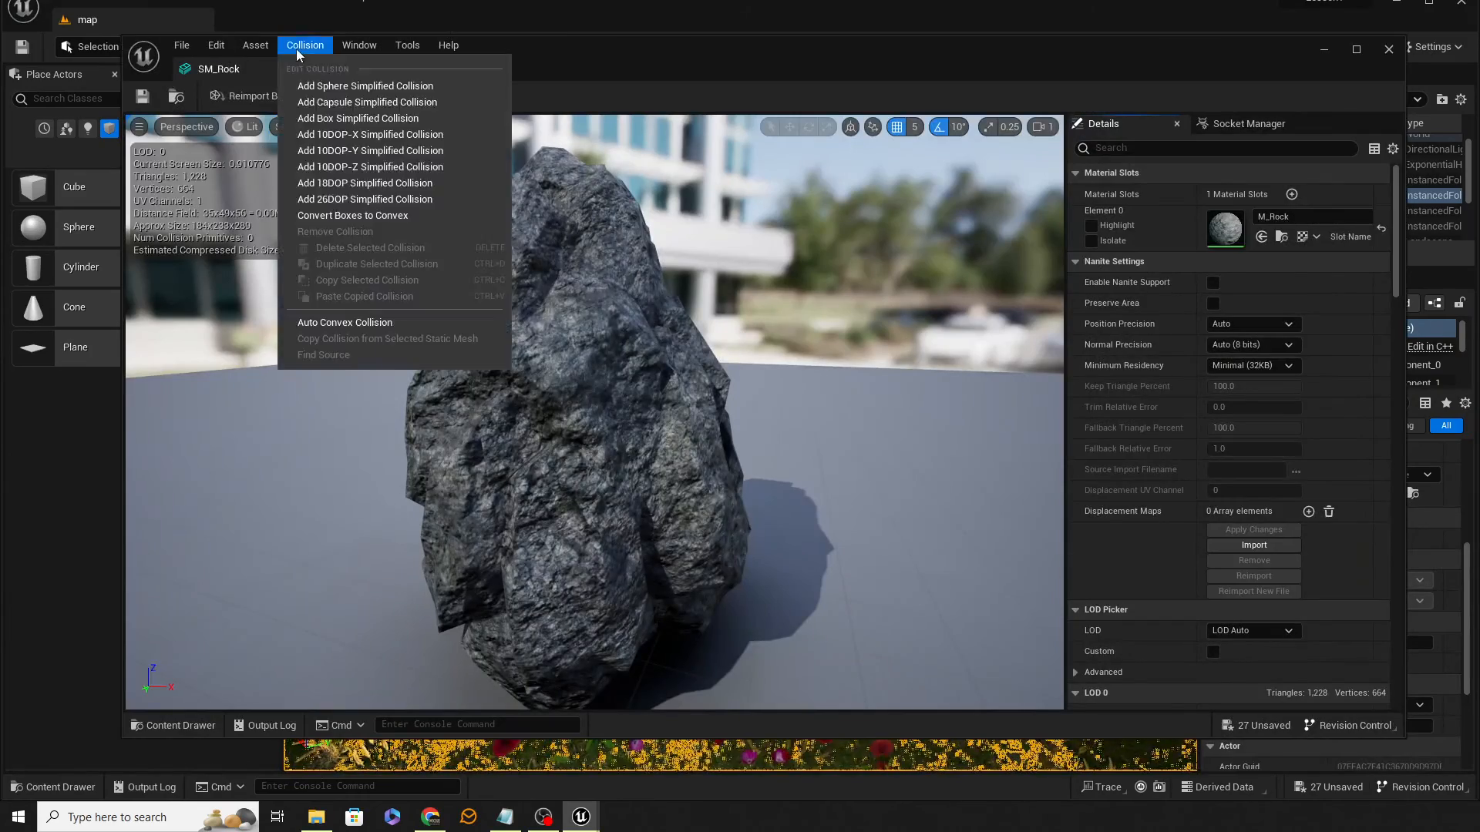
pyautogui.click(359, 322)
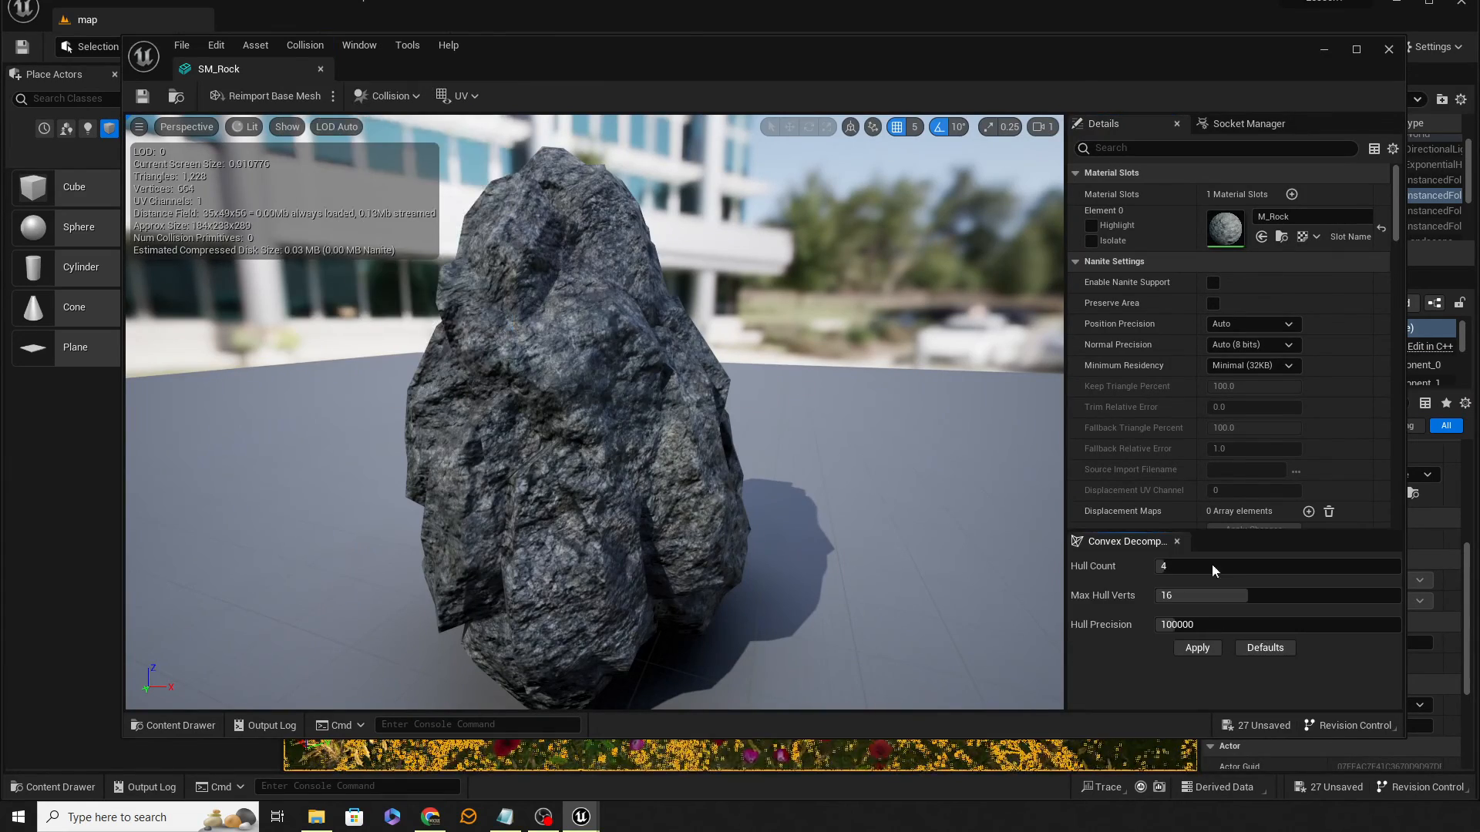
pyautogui.click(1186, 566)
pyautogui.write('1')
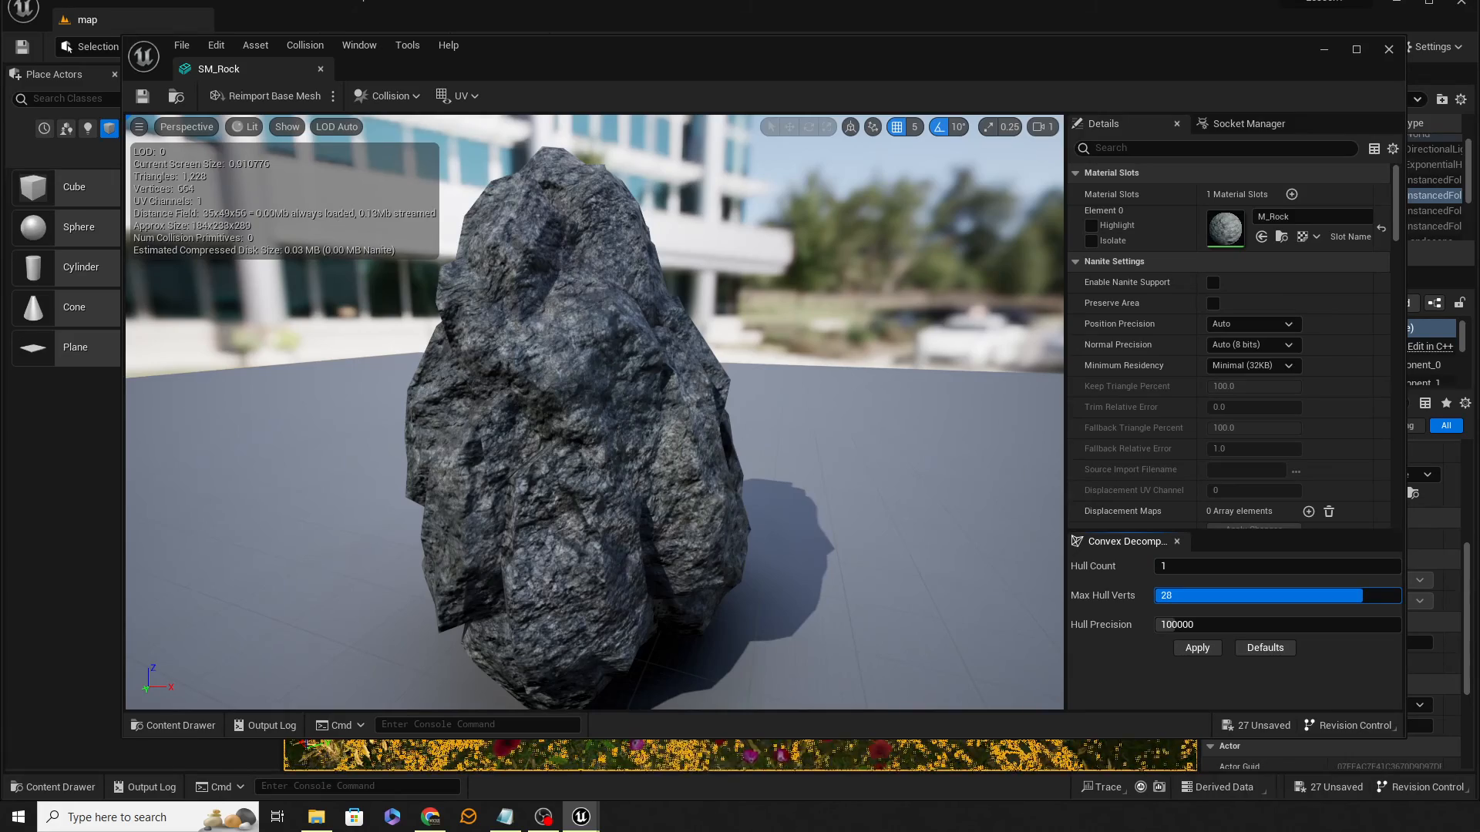
pyautogui.moveTo(1362, 596); pyautogui.dragTo(1363, 595)
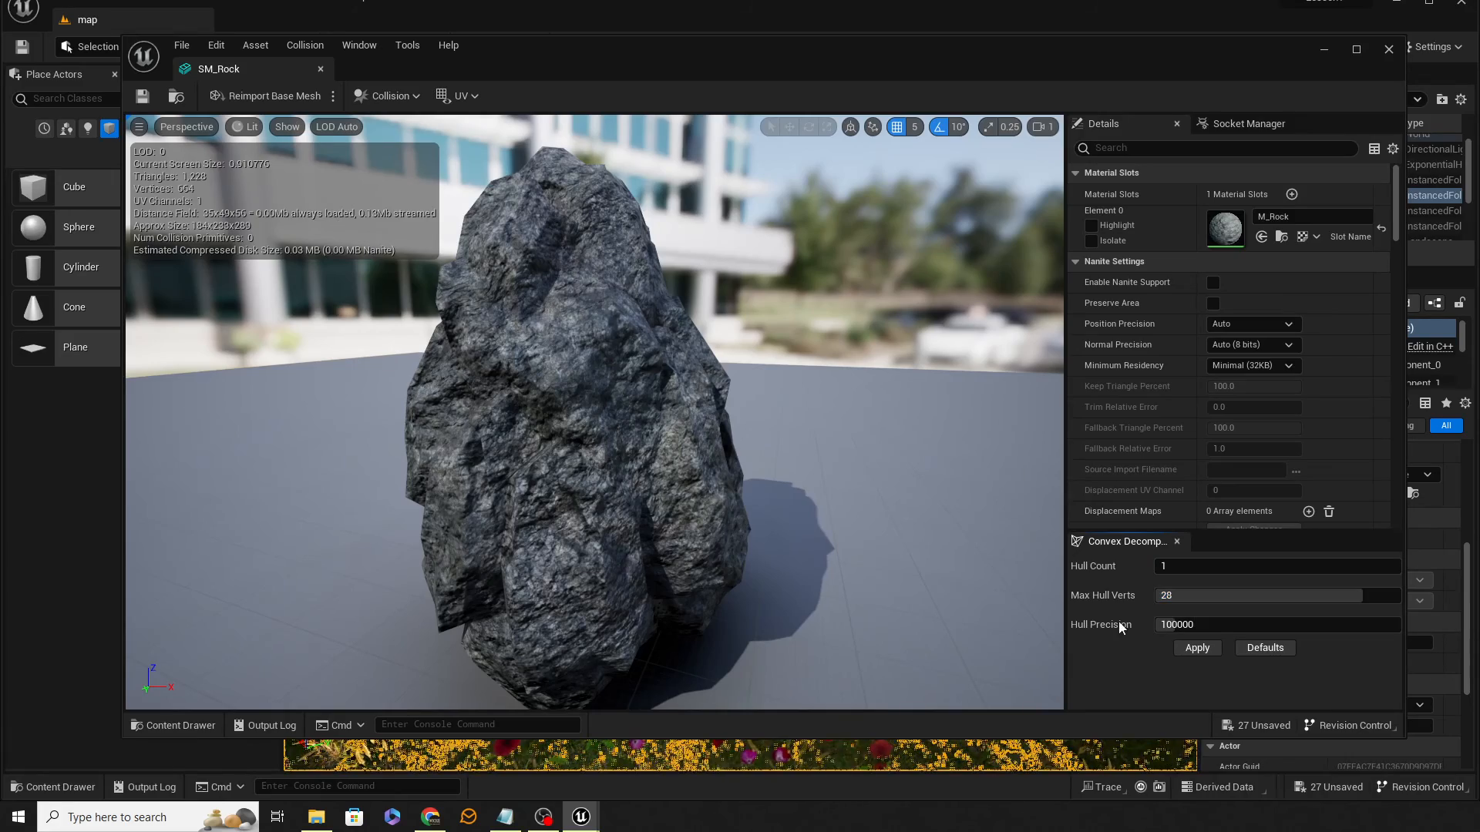
pyautogui.click(1202, 649)
pyautogui.click(146, 98)
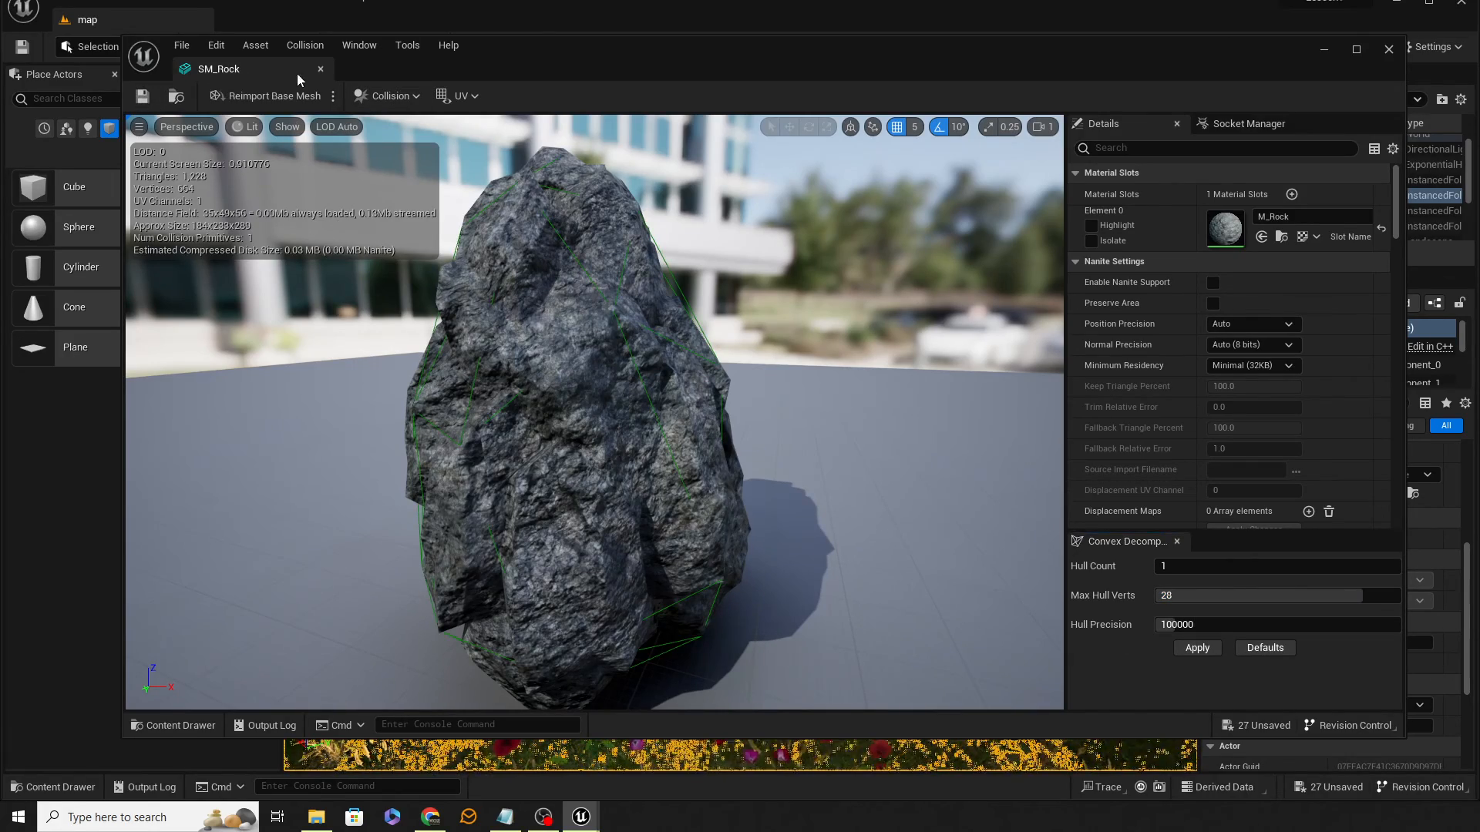
pyautogui.click(320, 69)
# Step: Start Play From Here again in the flower meadow in front of the rock piles
pyautogui.rightClick(755, 540)
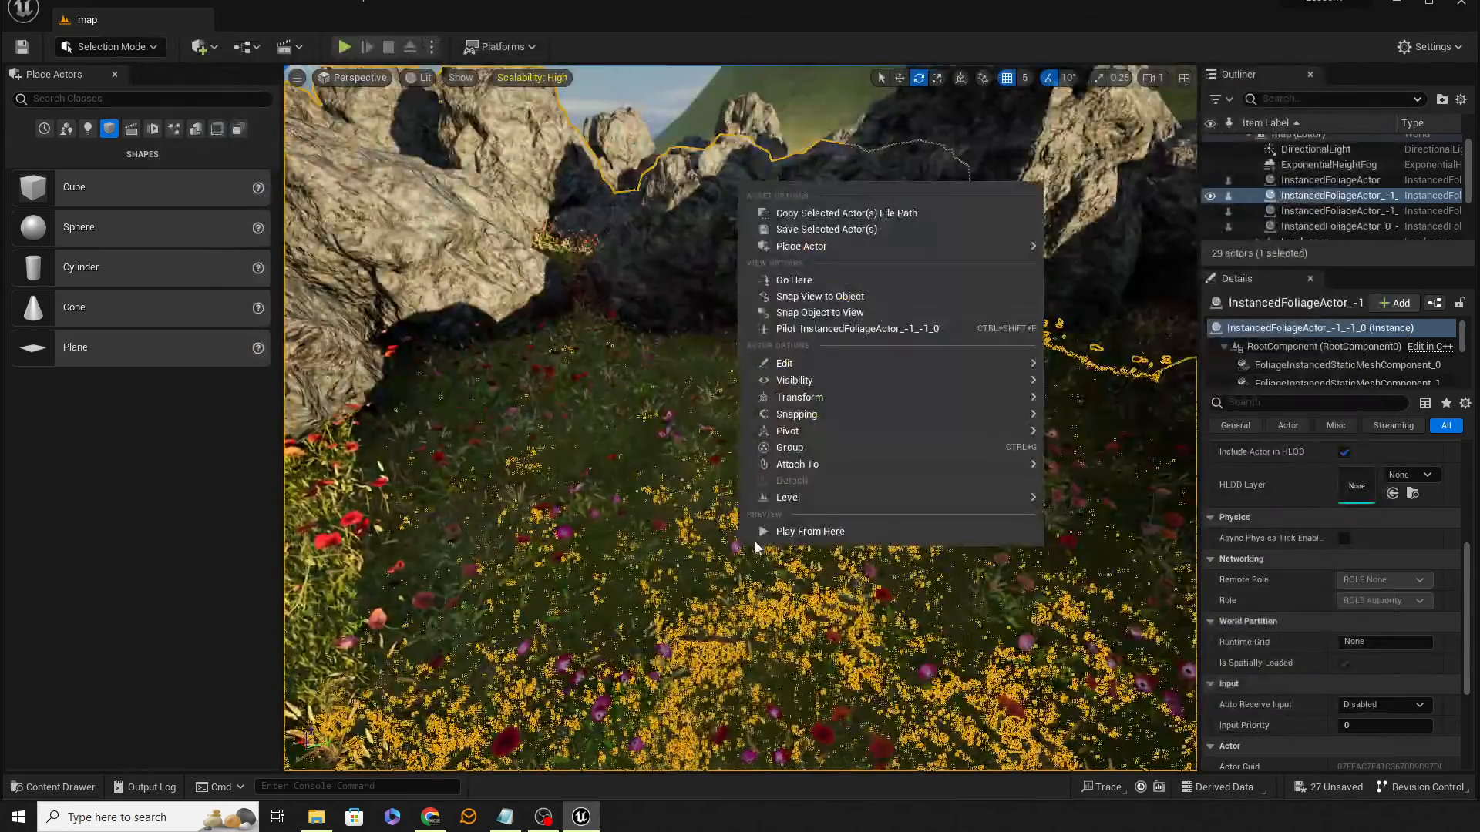
pyautogui.click(783, 530)
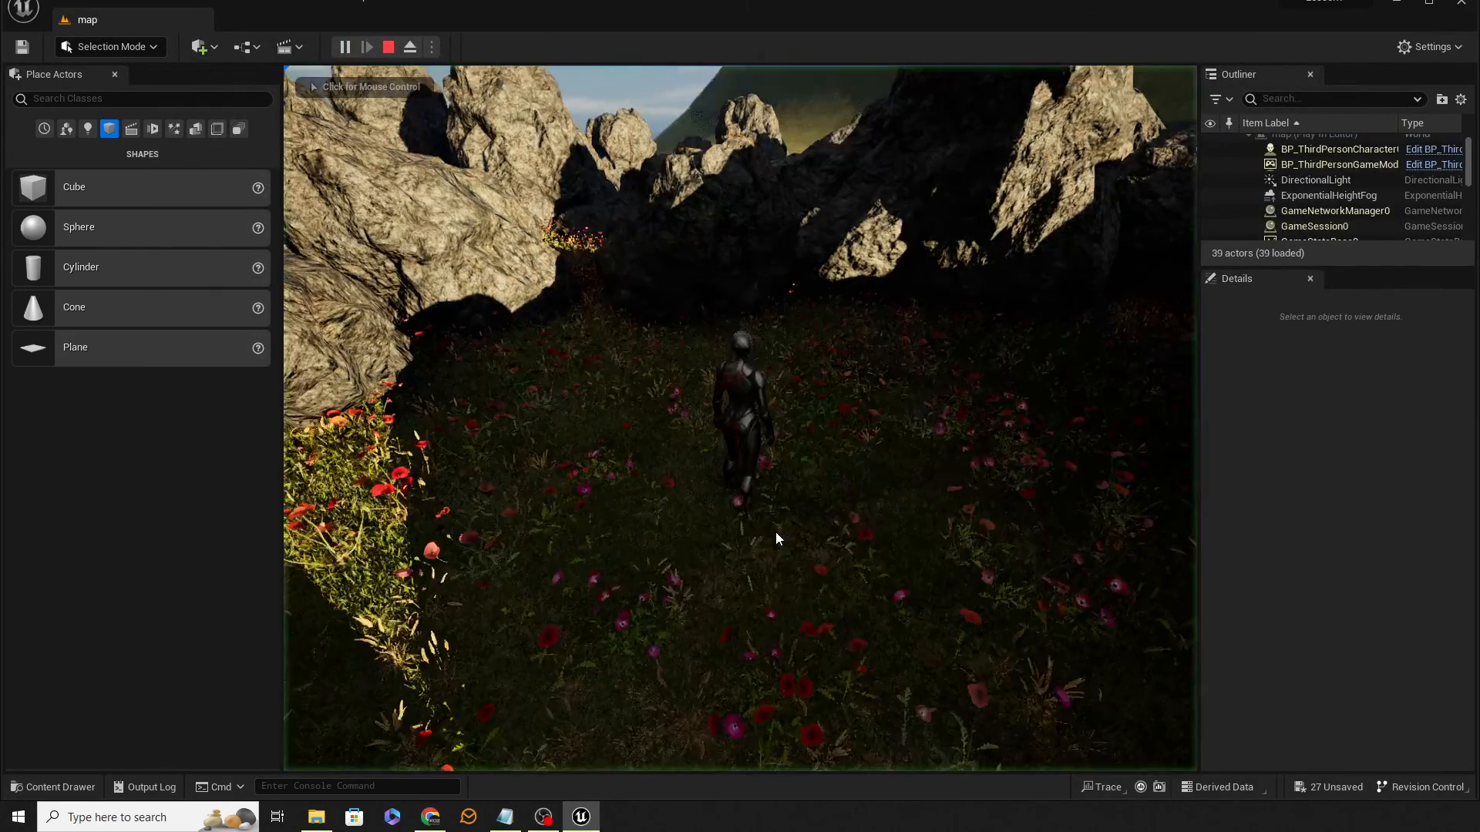
pyautogui.click(776, 532)
# Step: Walk the character into the rocks and jump repeatedly to climb onto them, testing the new collision
pyautogui.press('w')
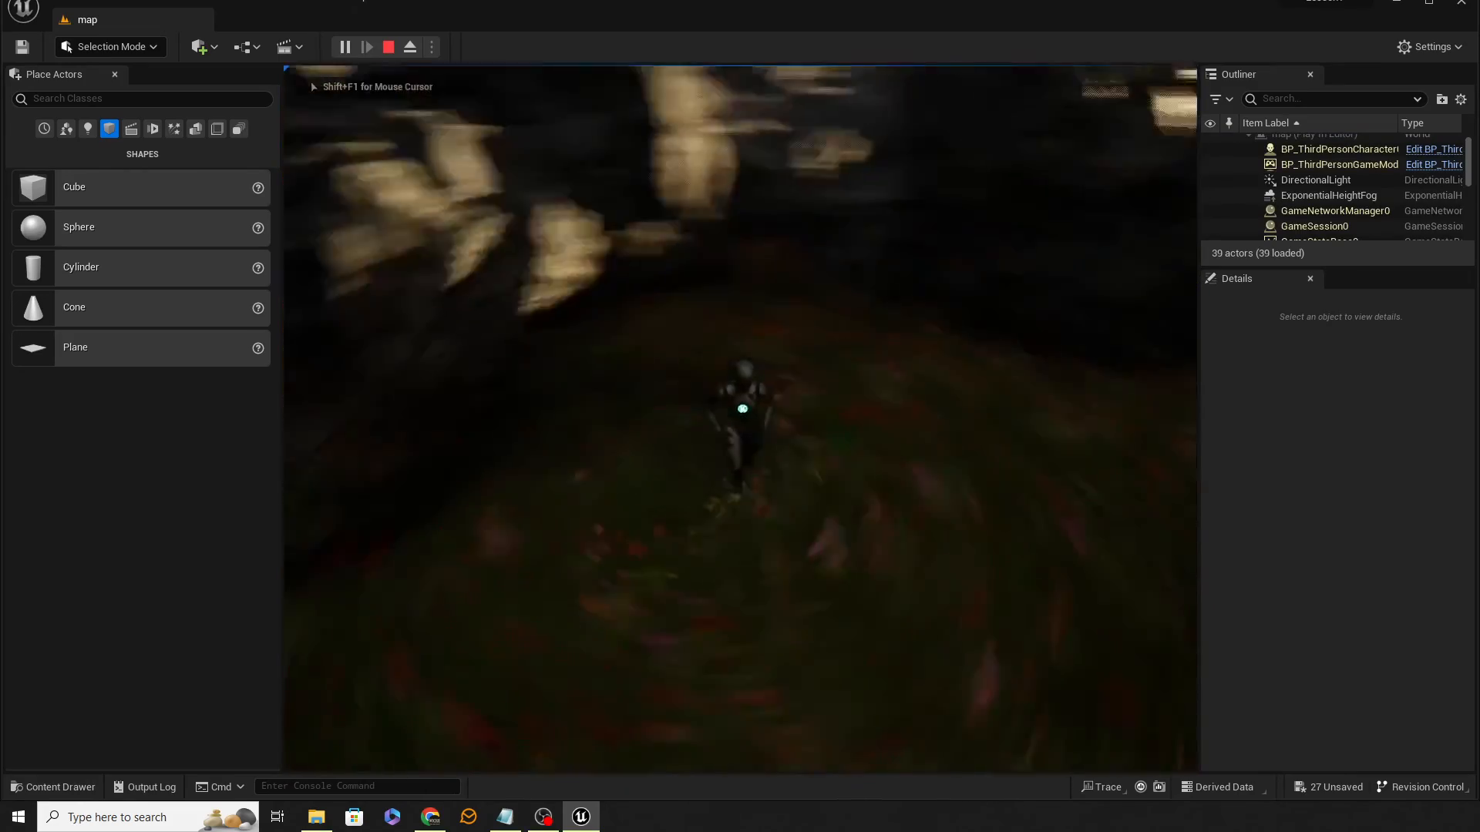
pyautogui.press('w')
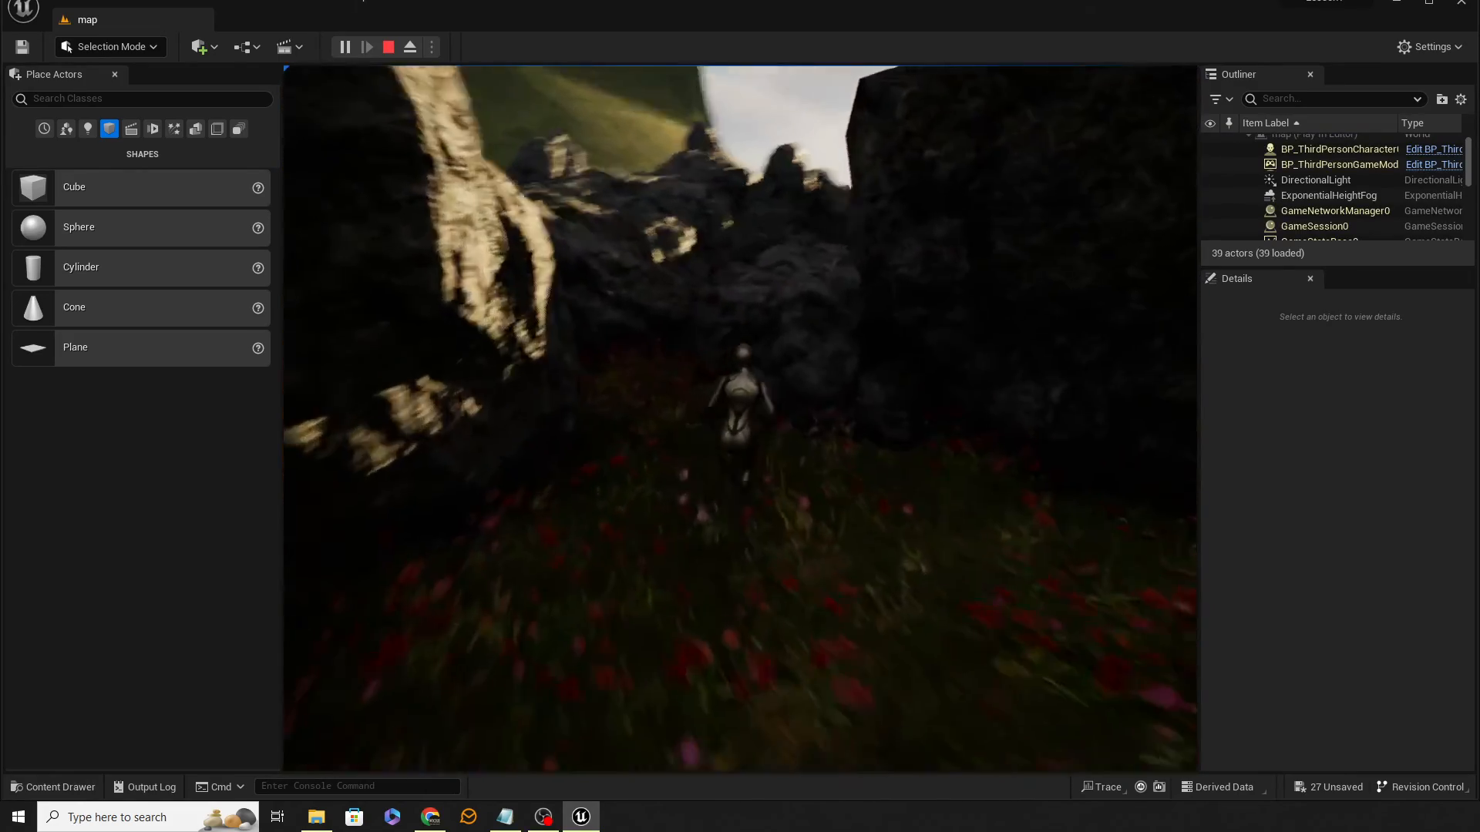
pyautogui.press('space')
pyautogui.press('space')
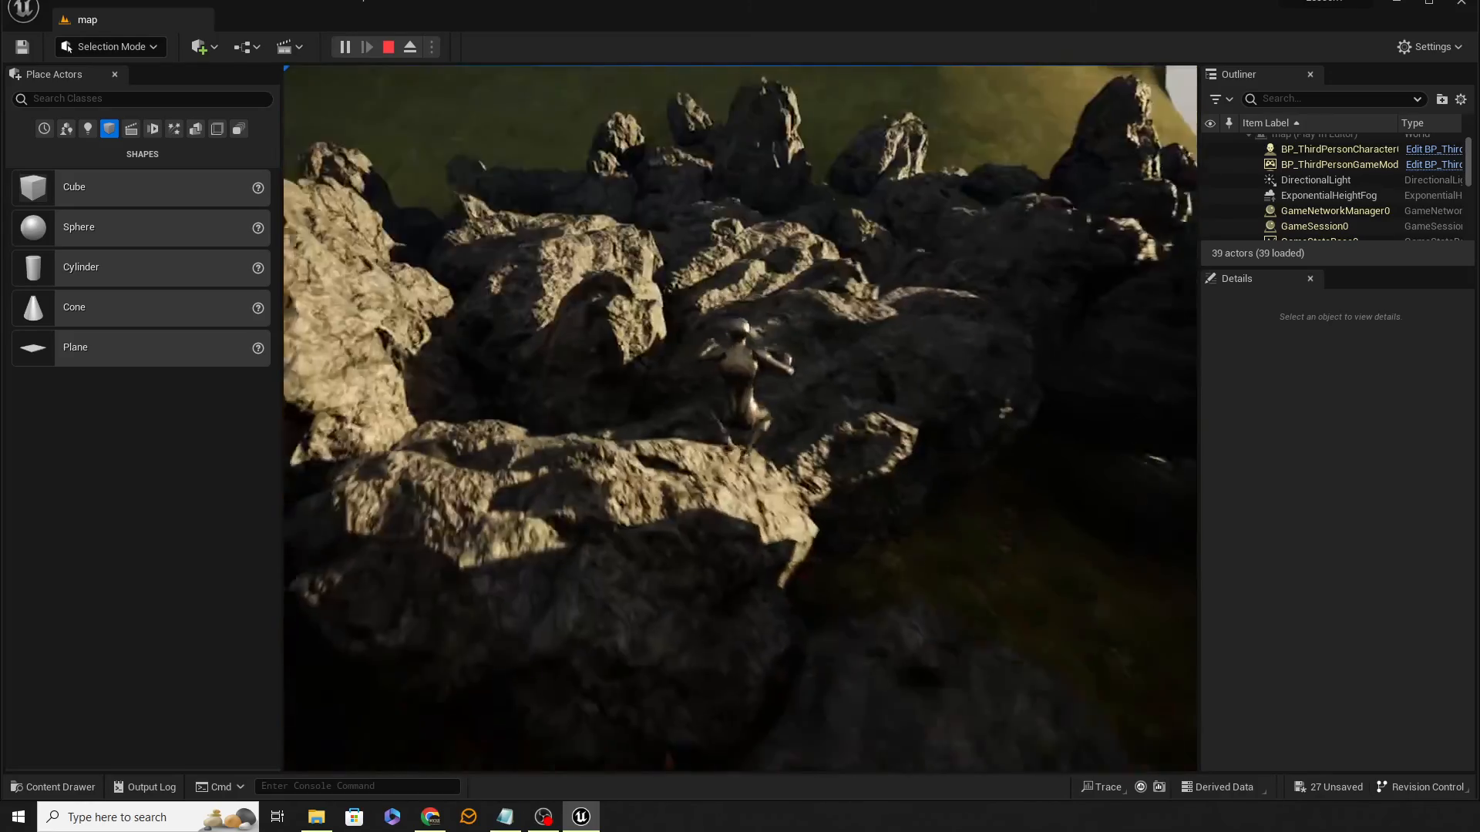
pyautogui.press('space')
pyautogui.press('space')
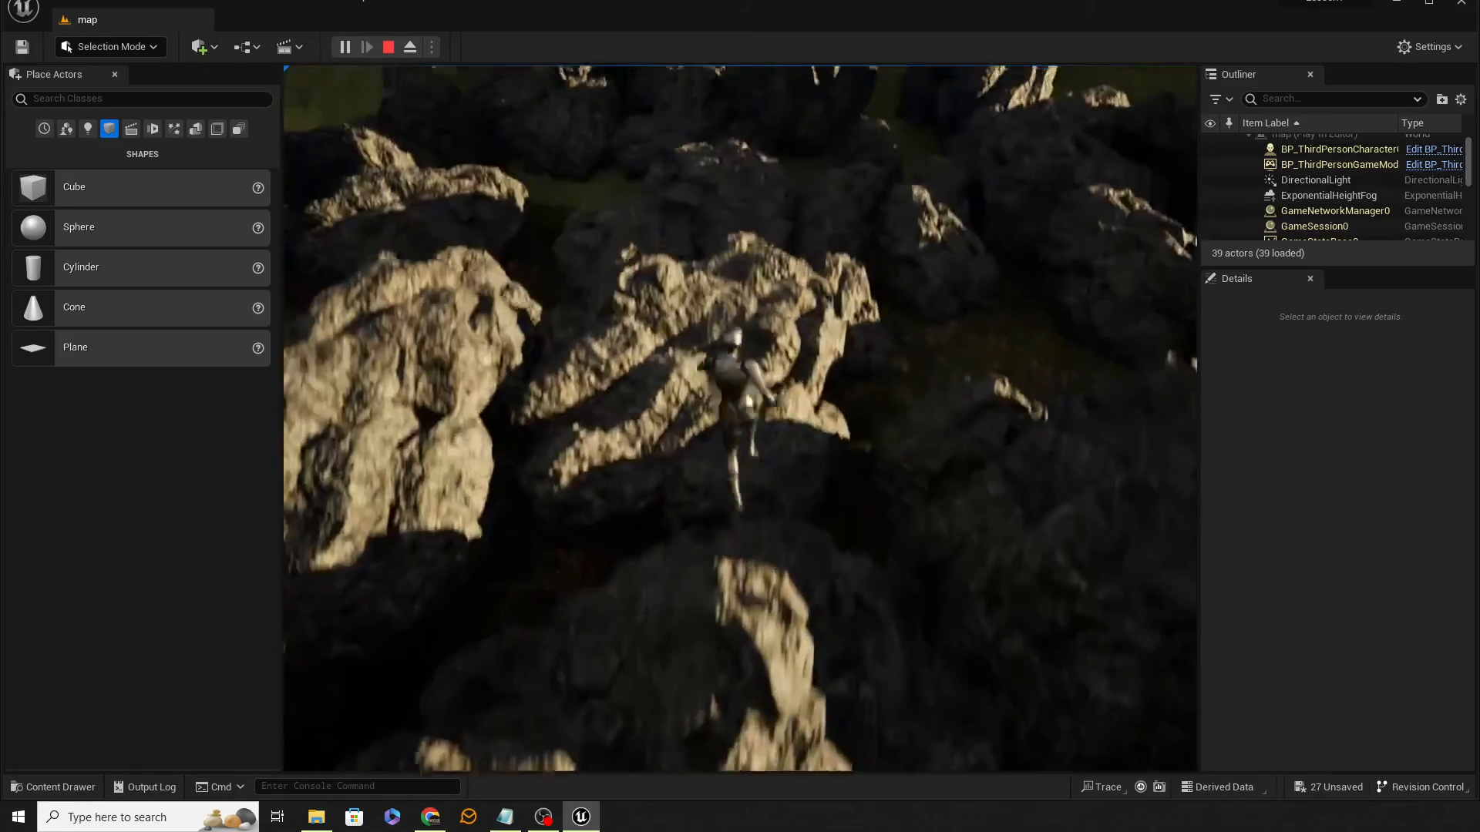
pyautogui.press('space')
pyautogui.press('space')
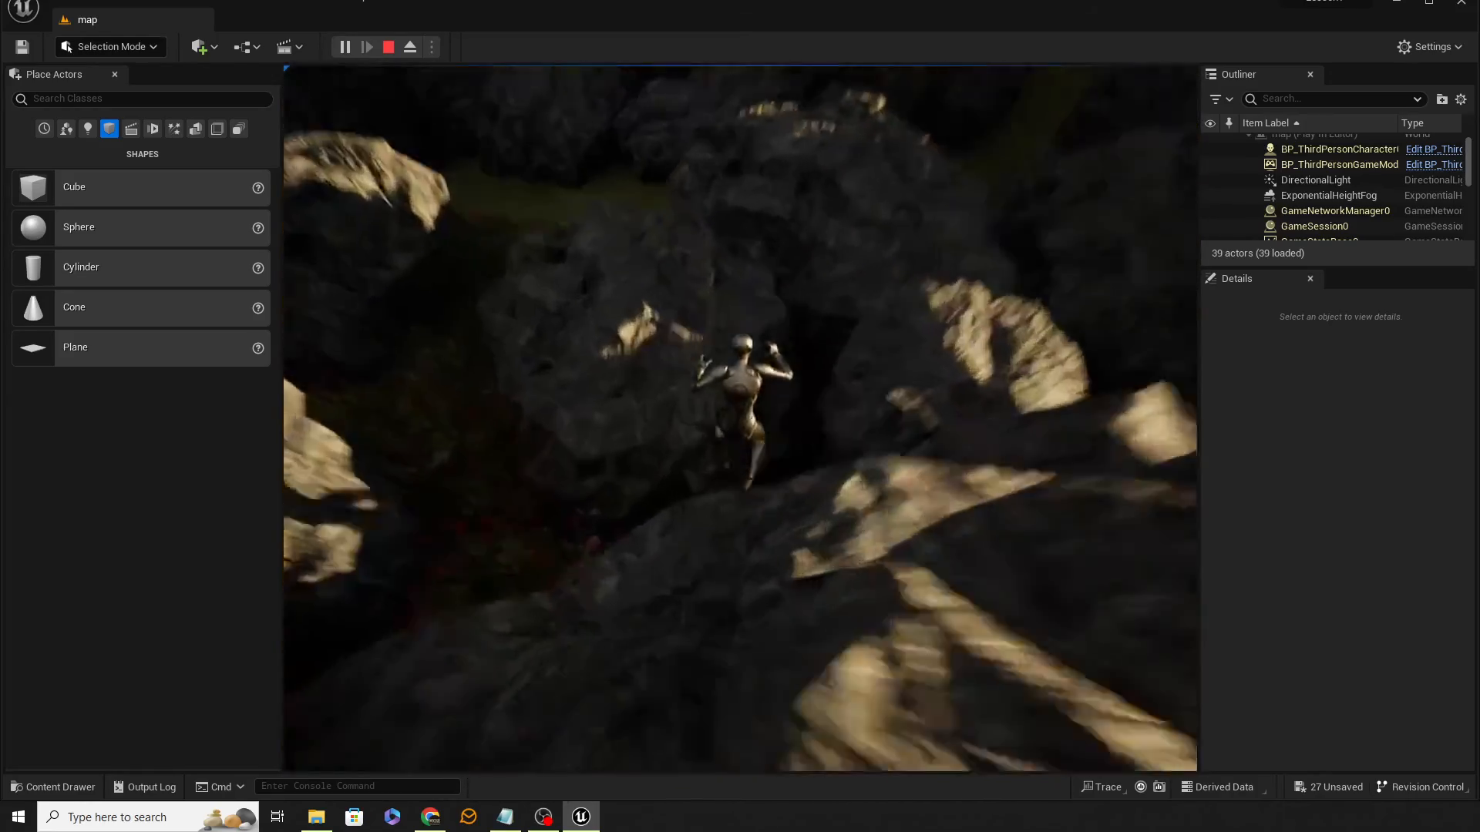
pyautogui.press('space')
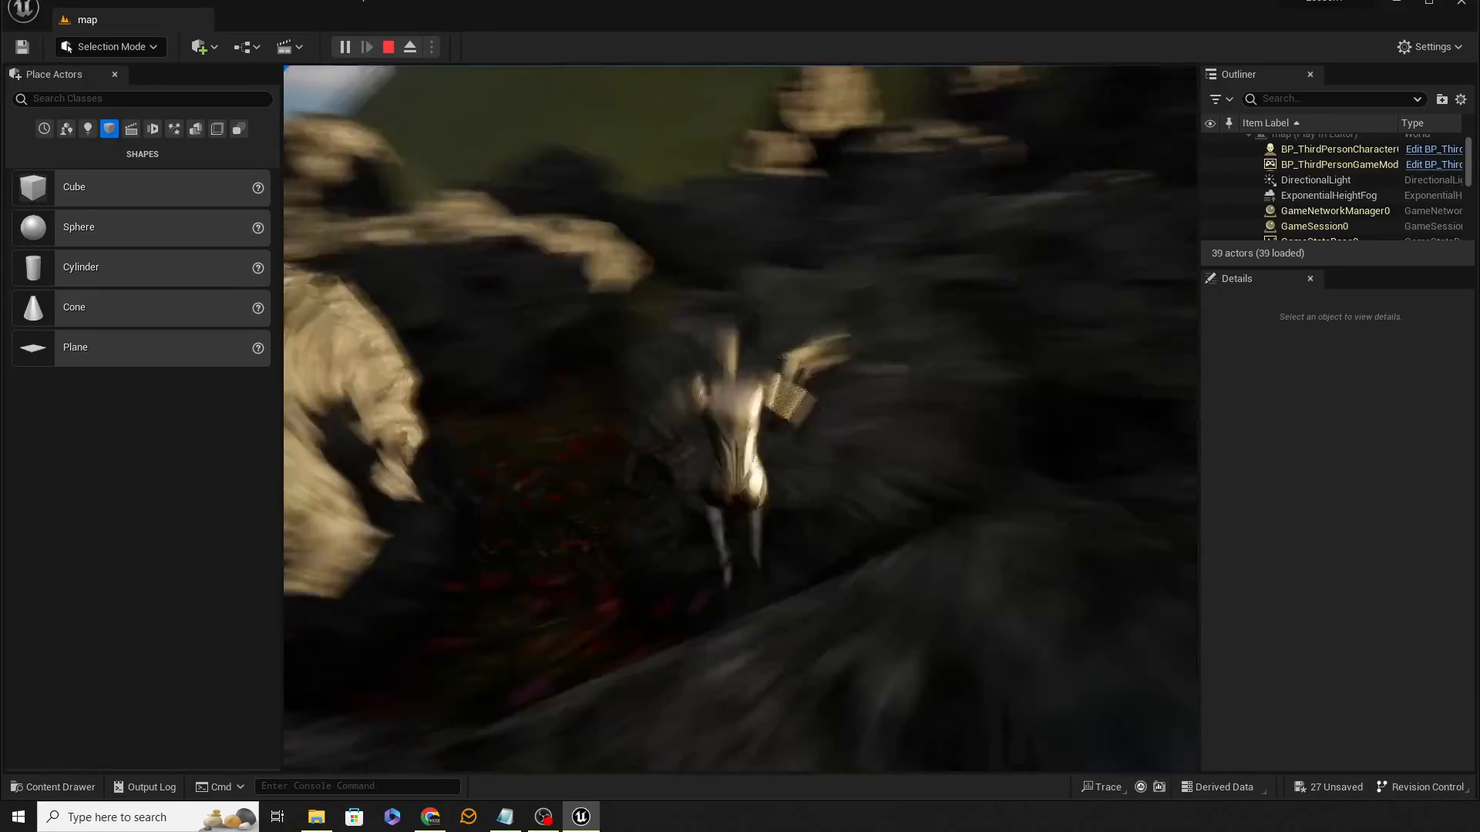
pyautogui.press('space')
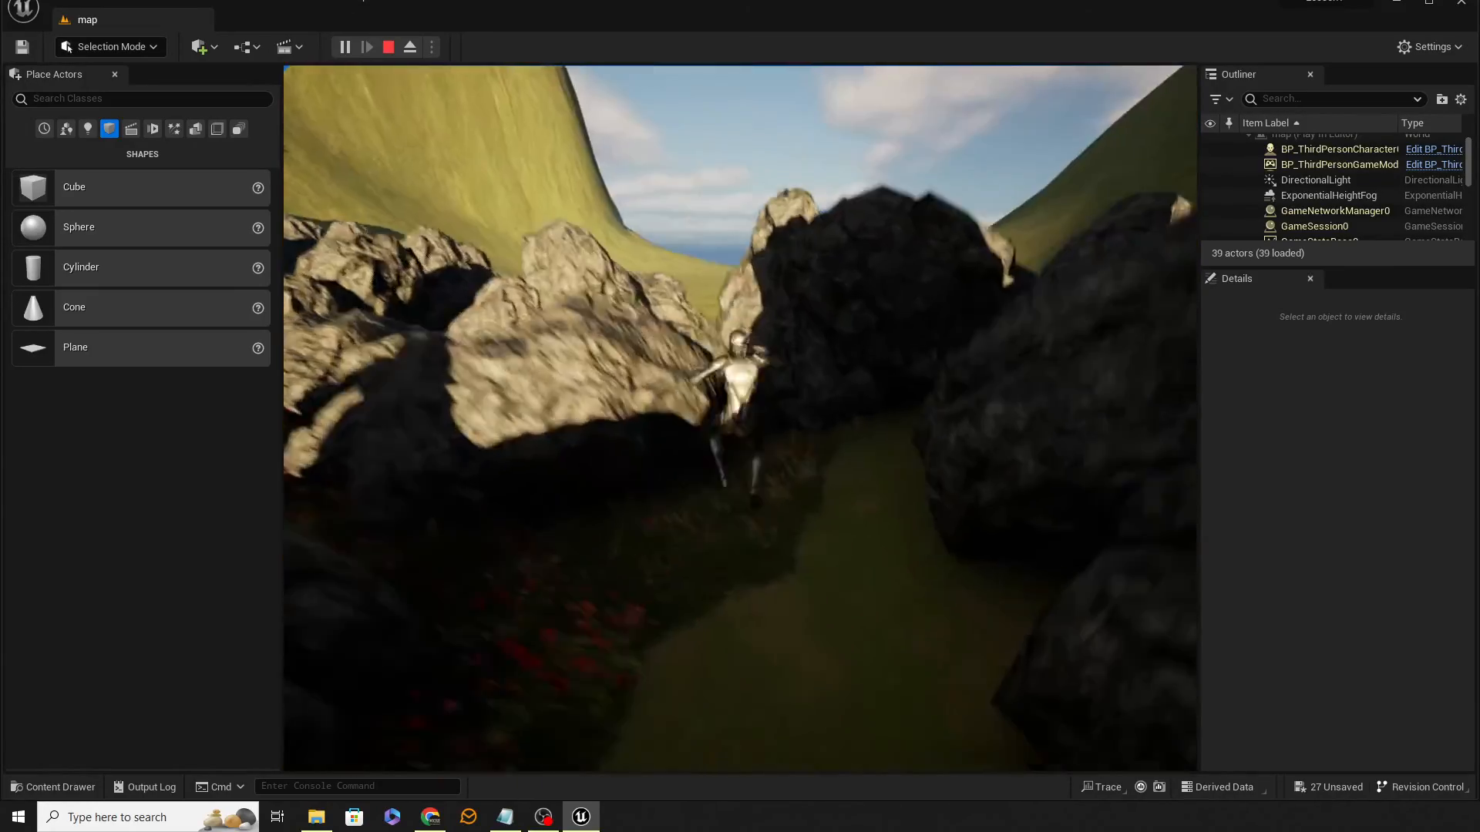
pyautogui.press('space')
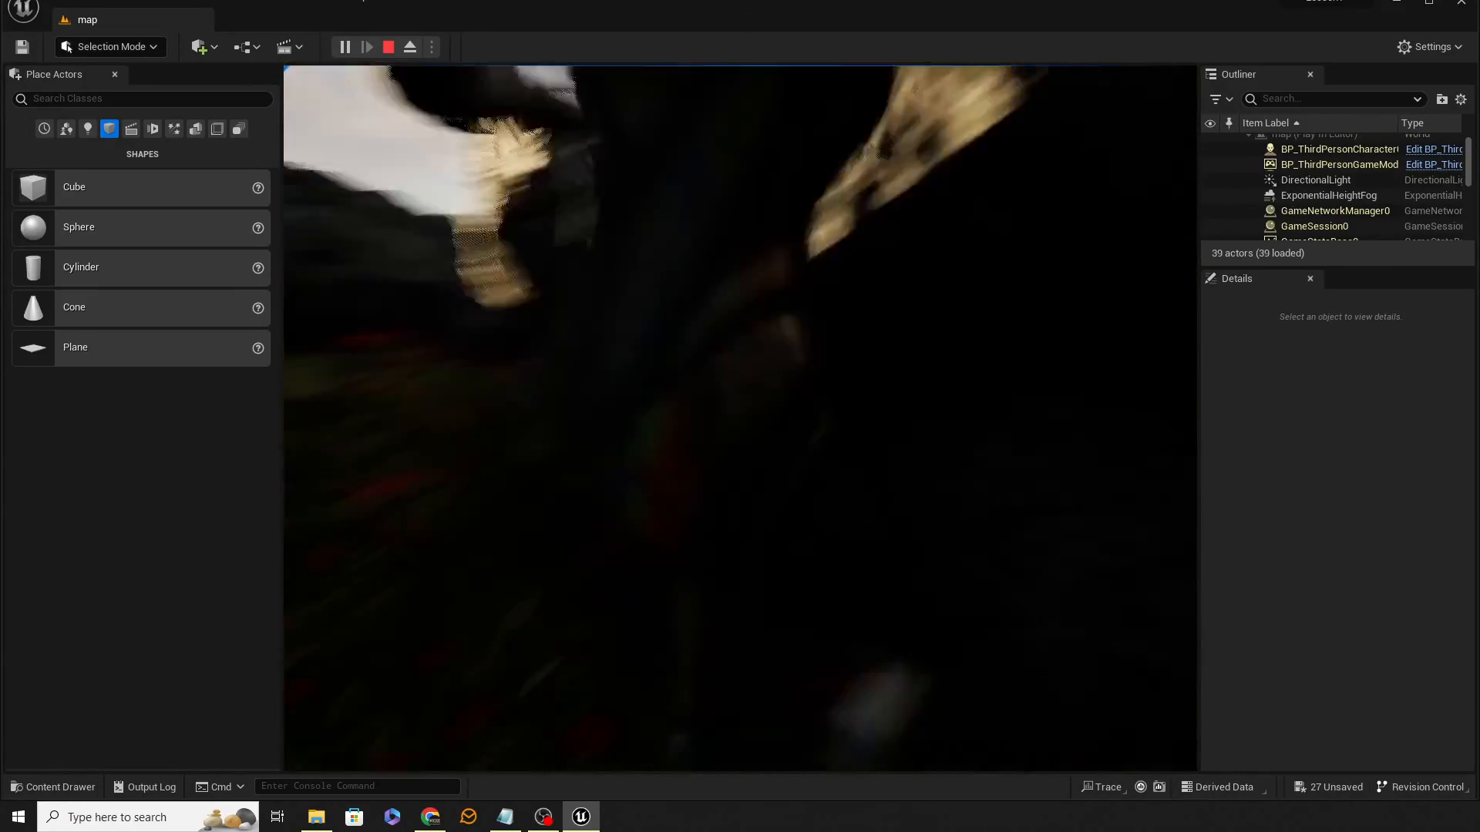
# Step: Keep walking and jumping across the rock piles, then stop the play session
pyautogui.press('w')
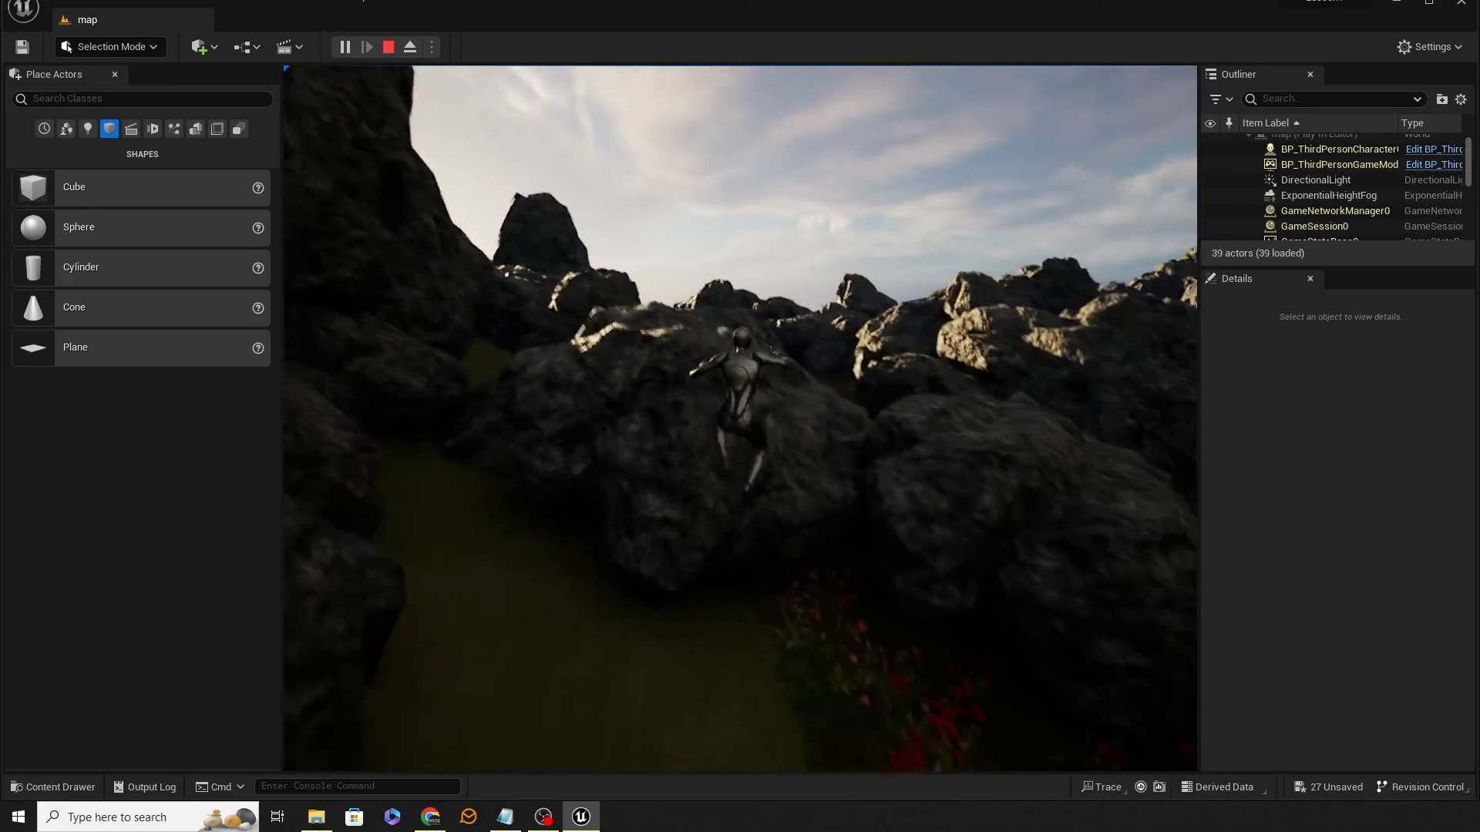
pyautogui.press('space')
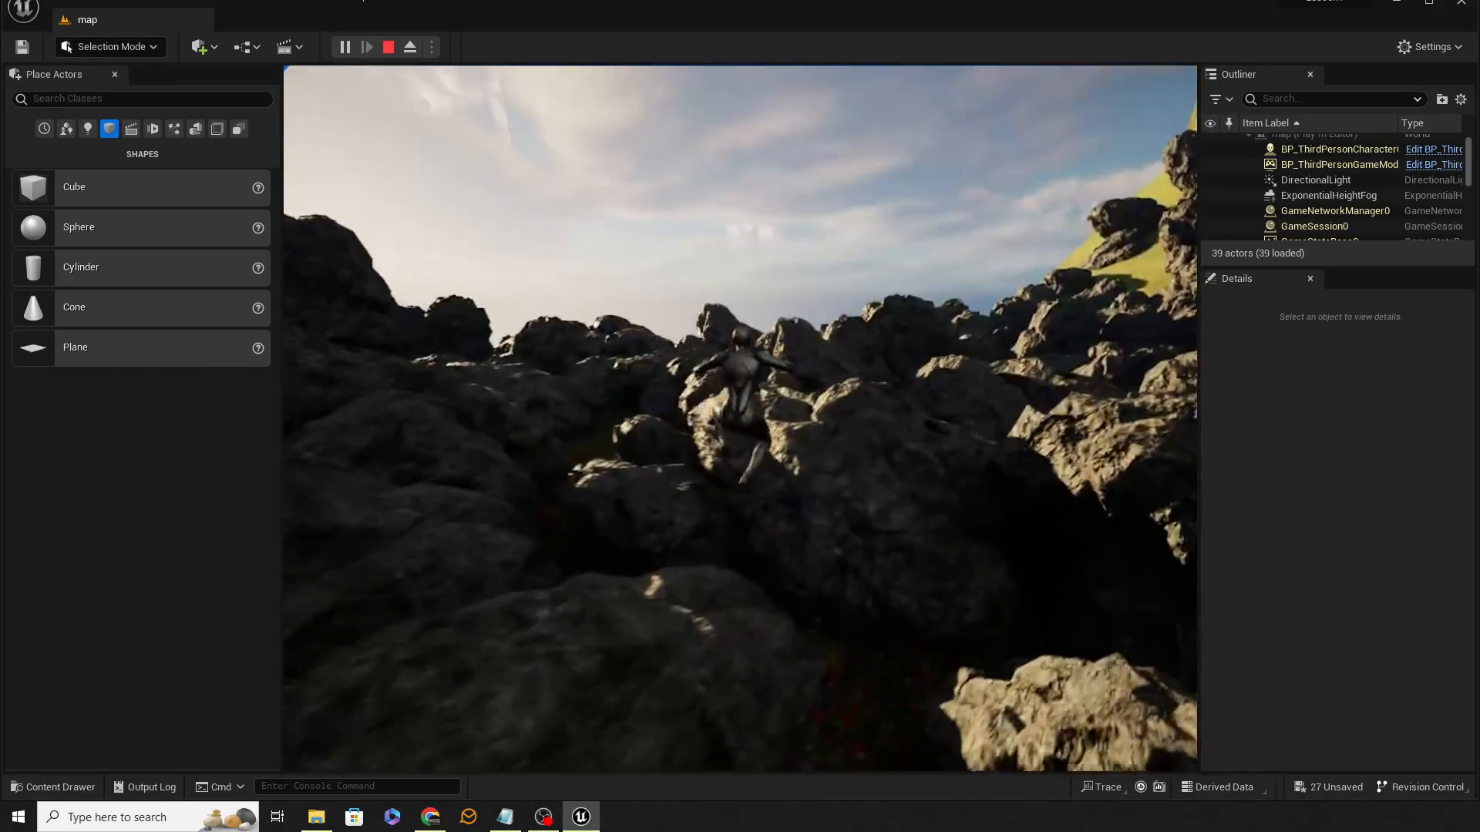
pyautogui.press('space')
pyautogui.press('s')
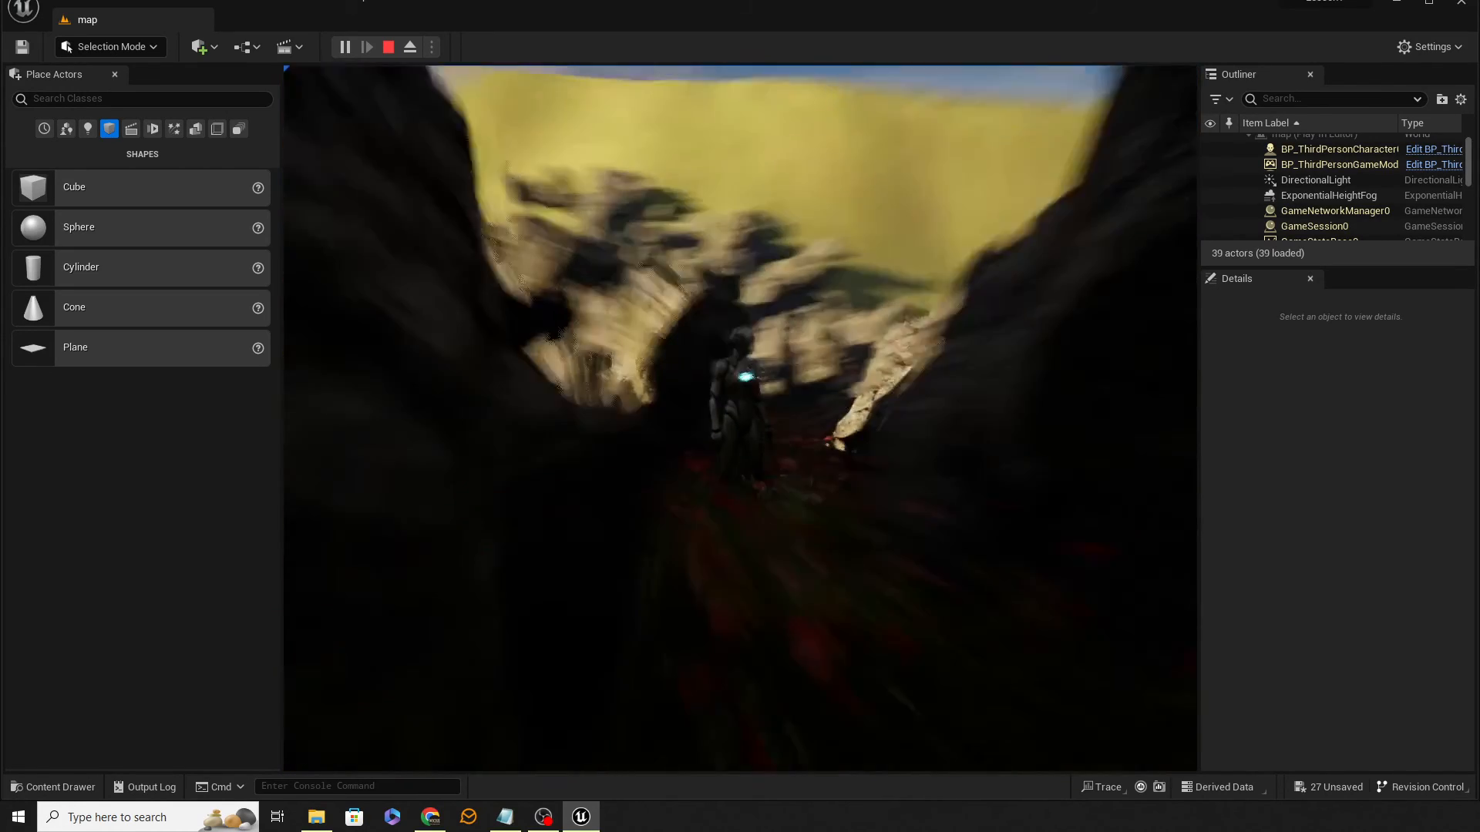
pyautogui.press('Escape')
# Step: Fly the viewport camera around the rock piles and meadow to inspect the level
pyautogui.click(658, 441)
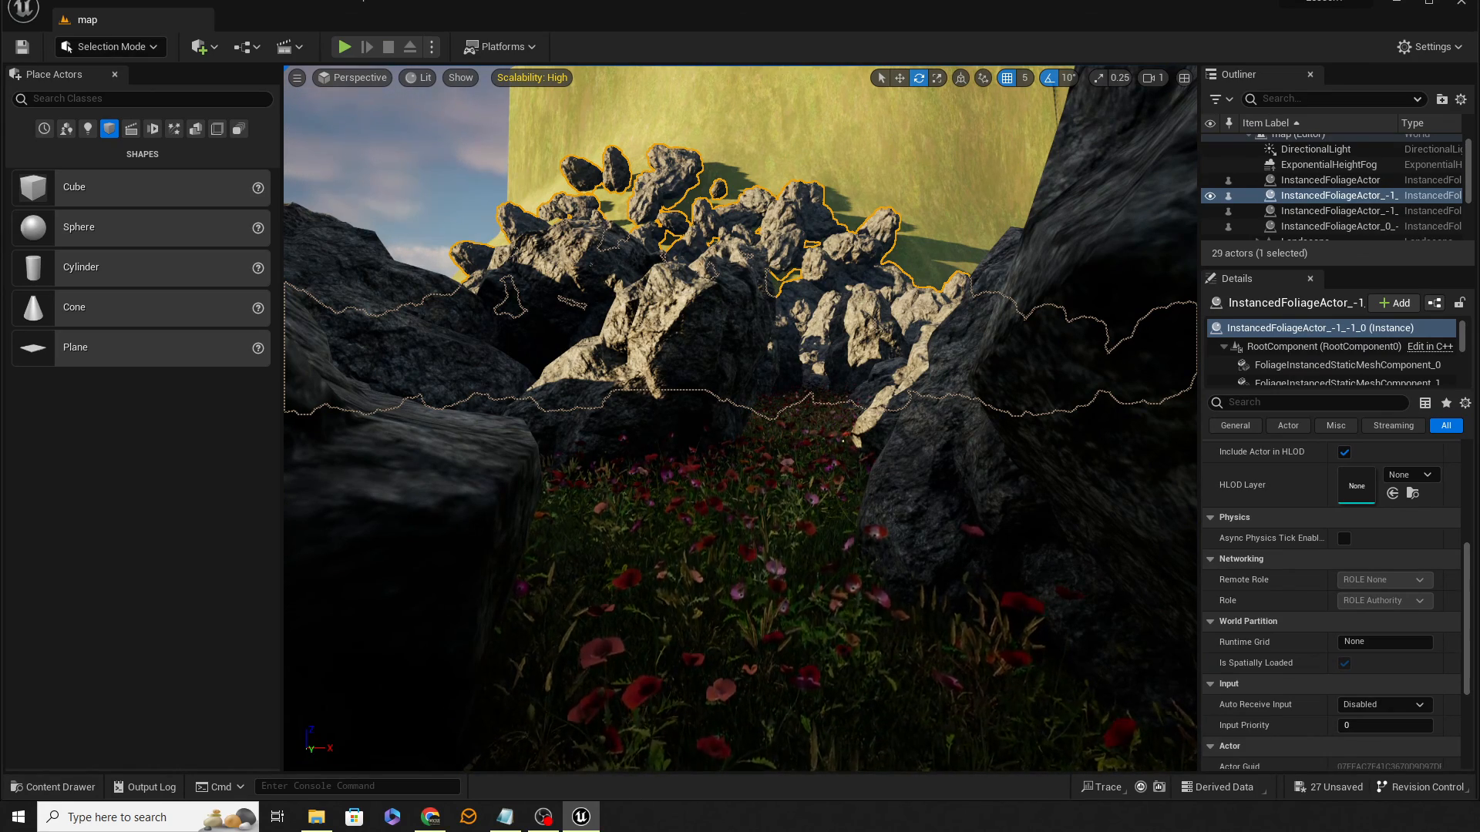
pyautogui.moveTo(658, 441); pyautogui.dragTo(643, 378, button='right')
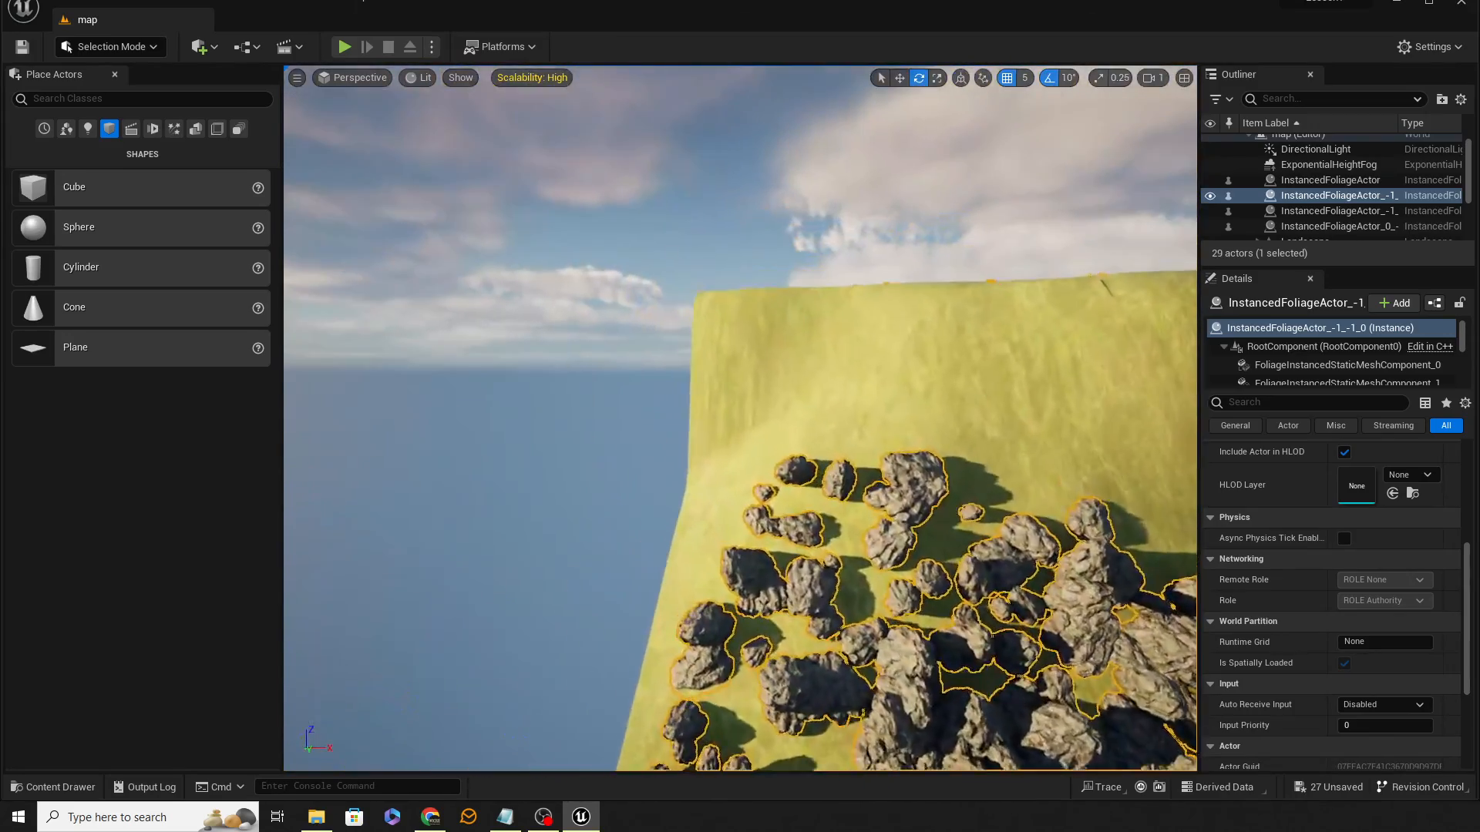
pyautogui.moveTo(739, 418); pyautogui.dragTo(1114, 566, button='right')
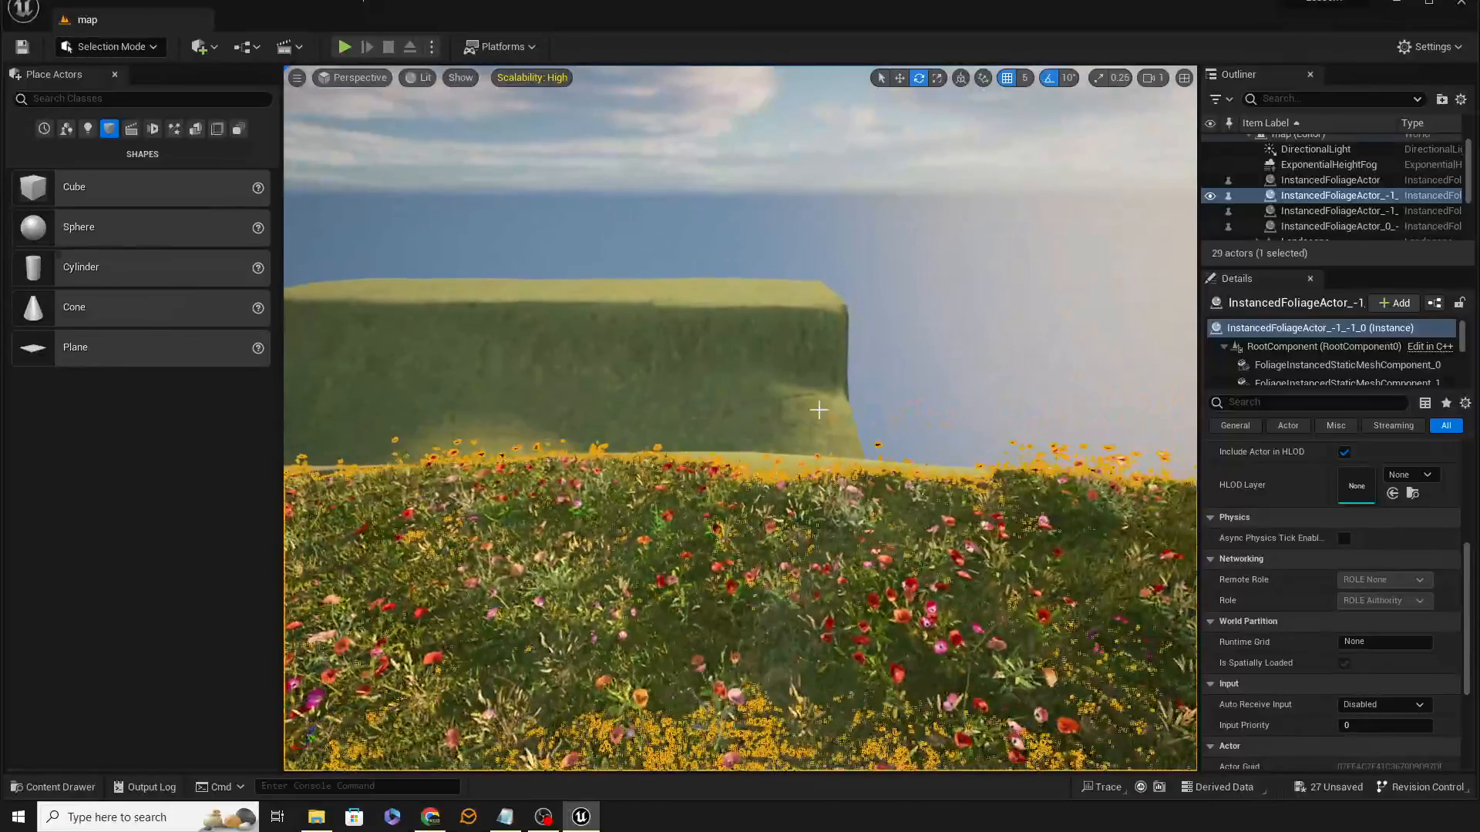